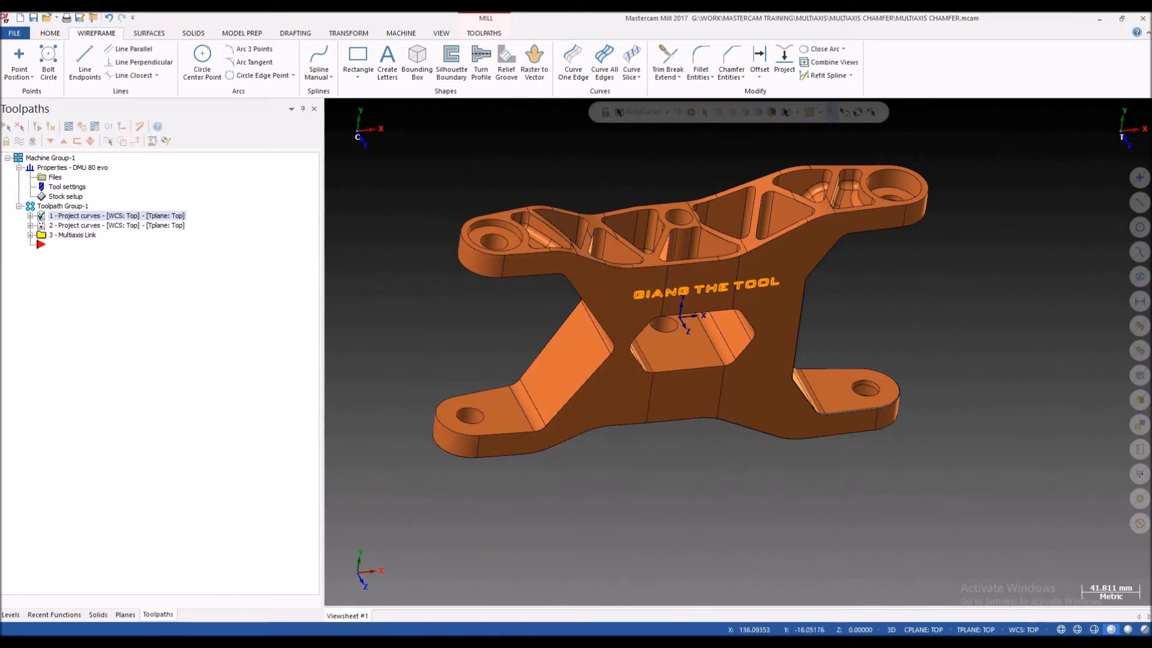
Step: Examine the bracket model and its engraved face from several angles, including the top view
middle_click_drag(717, 262, 717, 263)
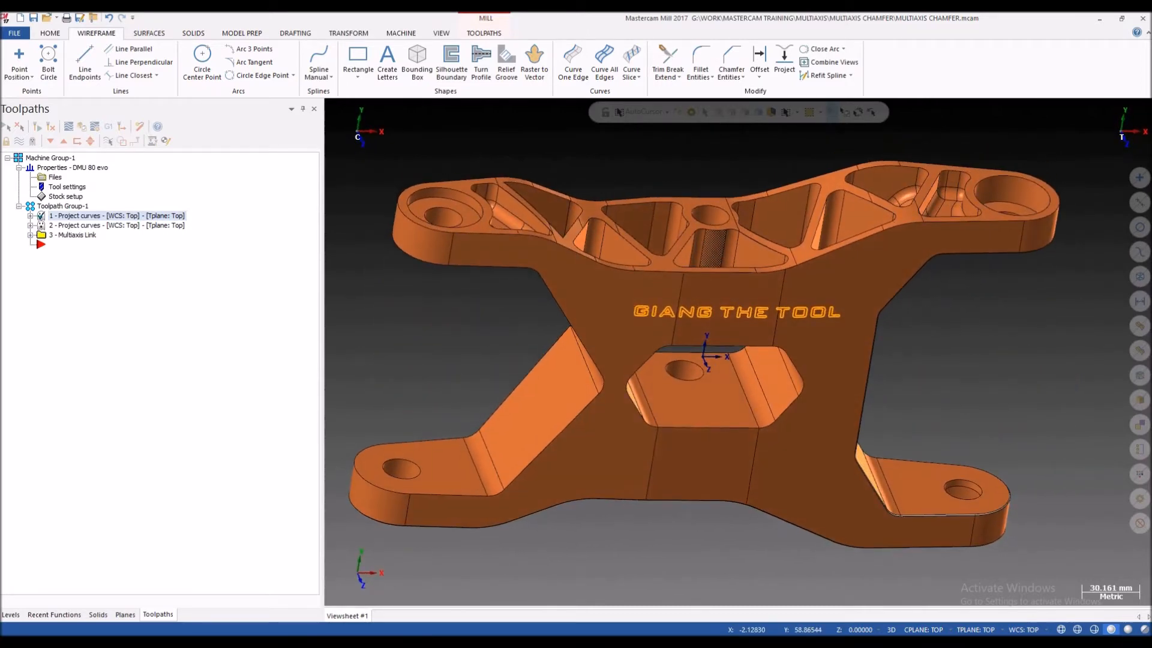
scroll(737, 343, "down", 5)
middle_click_drag(737, 342, 737, 342)
key("alt+1")
key("alt+s")
key("alt+s")
middle_click_drag(648, 186, 653, 209)
left_click(483, 33)
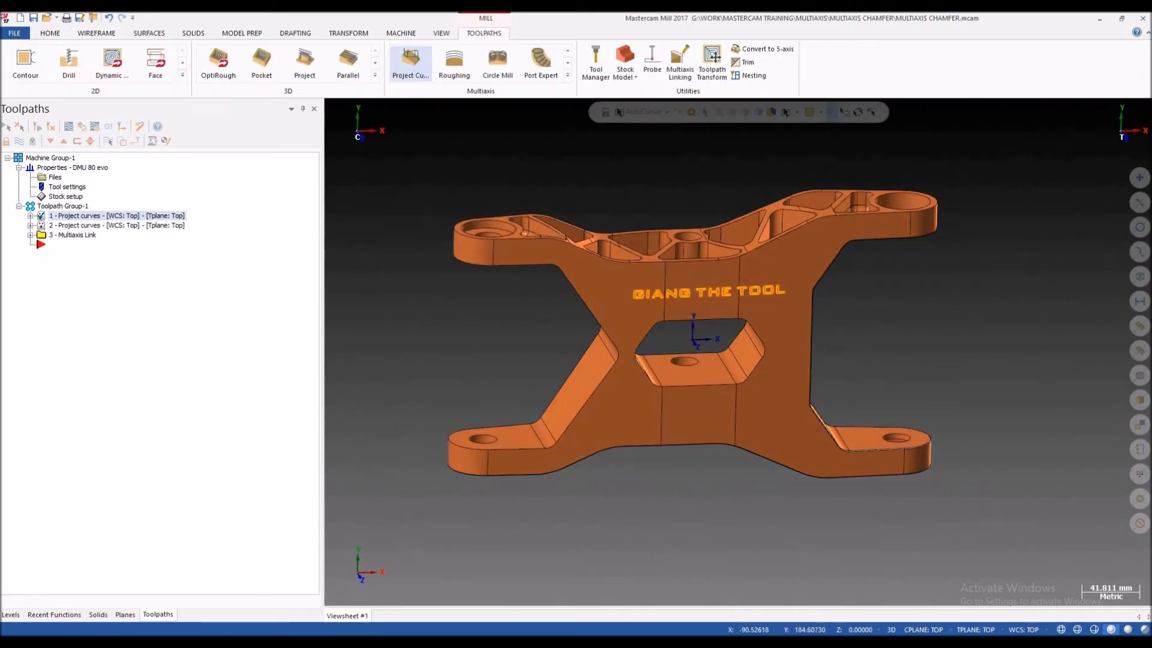
left_click(568, 76)
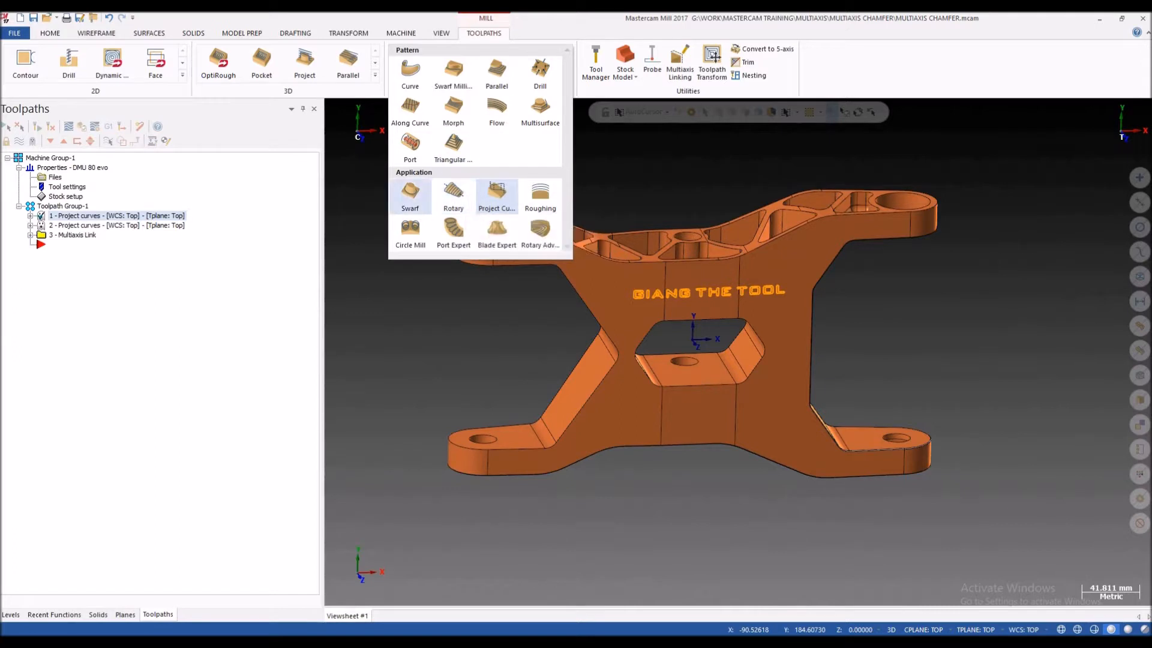
left_click(496, 193)
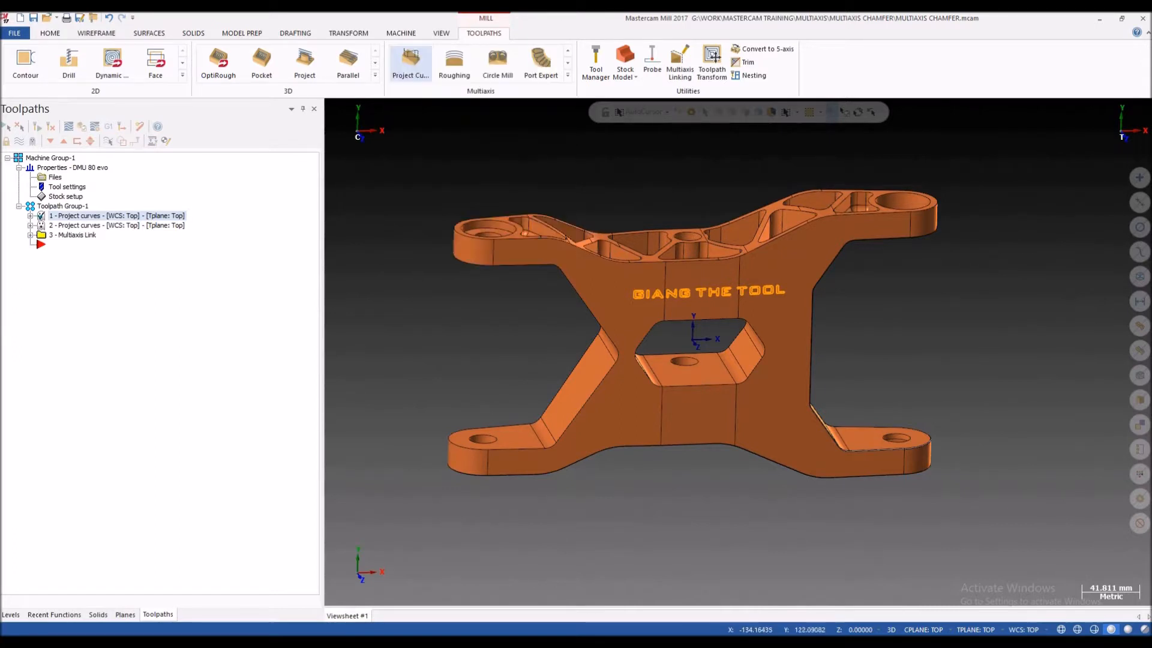
Step: Inspect the bracket's triangular pockets, holes and outer edges from both sides and at different magnifications
scroll(624, 206, "up", 3)
scroll(597, 177, "down", 2)
middle_click_drag(735, 336, 587, 184)
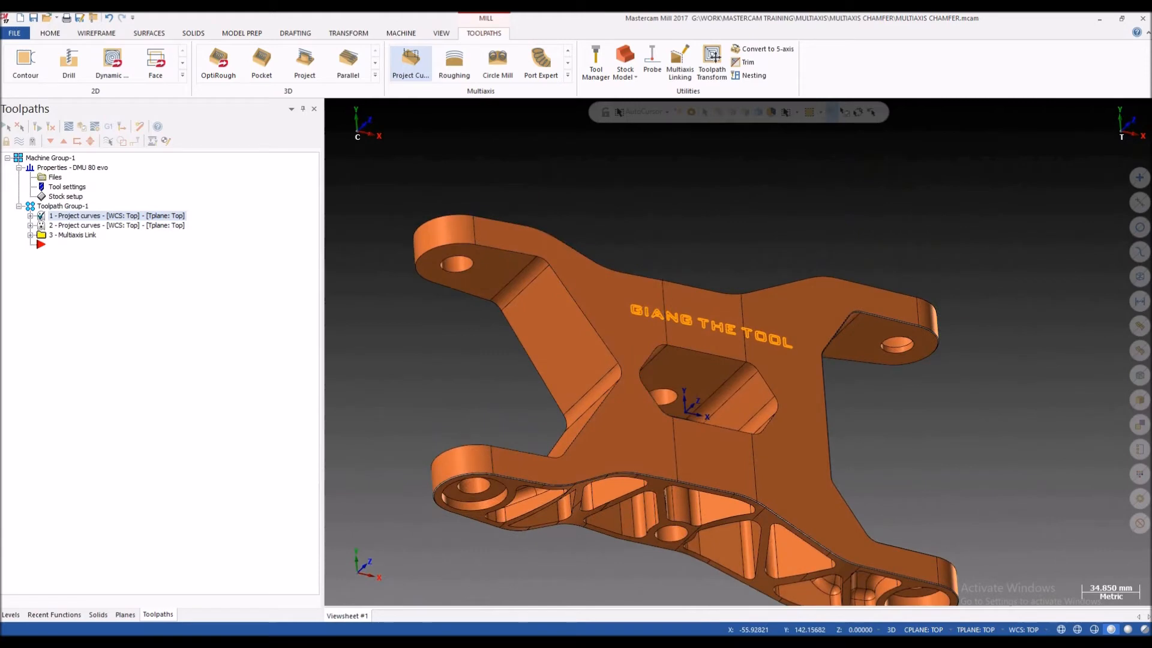
middle_click_drag(740, 352, 756, 247)
scroll(519, 238, "up", 1)
middle_click_drag(540, 273, 590, 218)
scroll(506, 235, "up", 2)
scroll(580, 209, "down", 2)
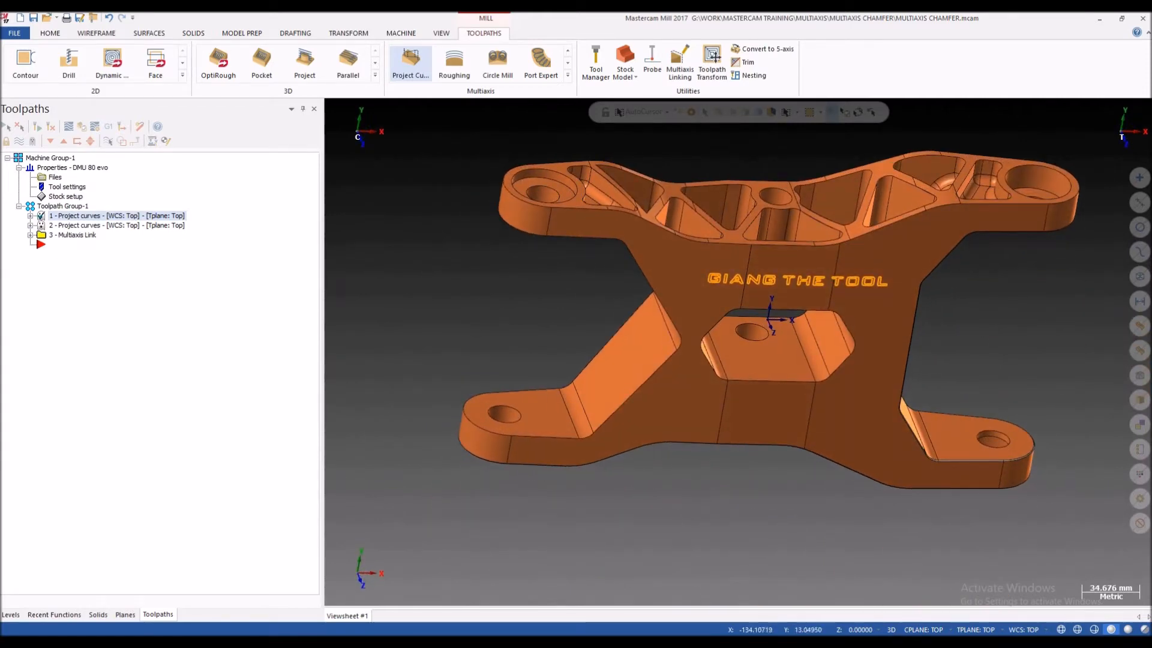
key("alt+1")
middle_click_drag(587, 264, 589, 289)
scroll(589, 290, "up", 2)
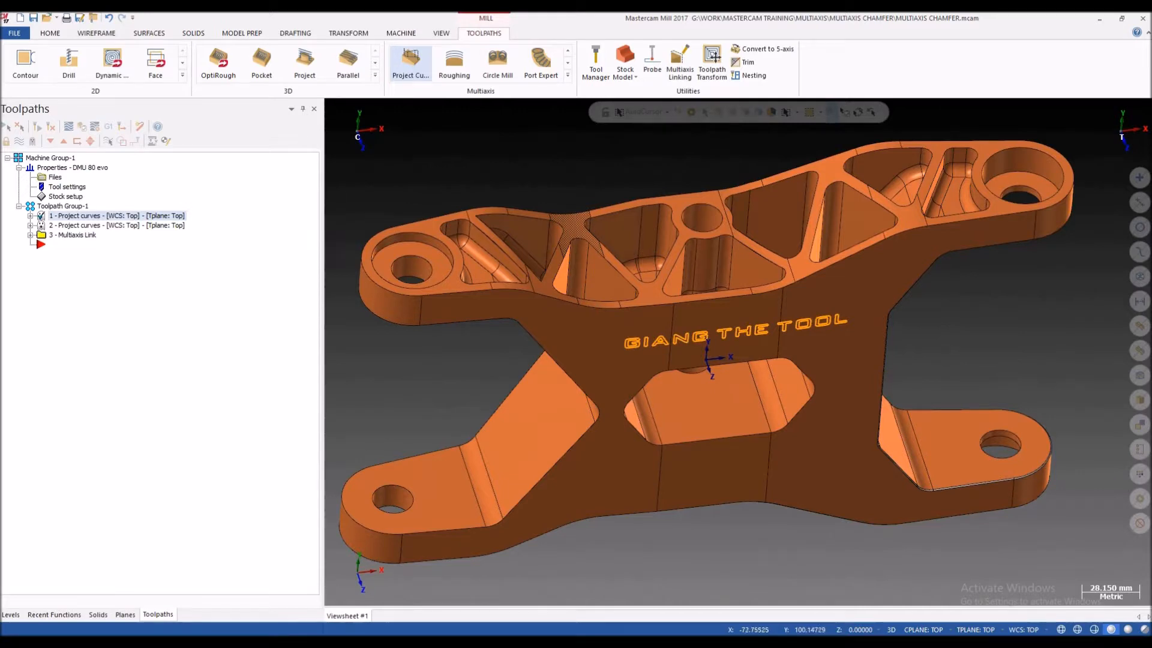
middle_click_drag(579, 226, 581, 213)
scroll(581, 212, "down", 1)
scroll(621, 268, "down", 2)
mouse_move(621, 269)
middle_mouse_down()
mouse_move(620, 252)
mouse_move(626, 315)
mouse_move(610, 276)
middle_mouse_up()
scroll(648, 264, "up", 4)
mouse_move(632, 226)
middle_mouse_down()
mouse_move(637, 270)
mouse_move(648, 228)
middle_mouse_up()
scroll(651, 222, "down", 4)
scroll(579, 240, "up", 1)
middle_click_drag(578, 239, 579, 265)
scroll(653, 204, "up", 2)
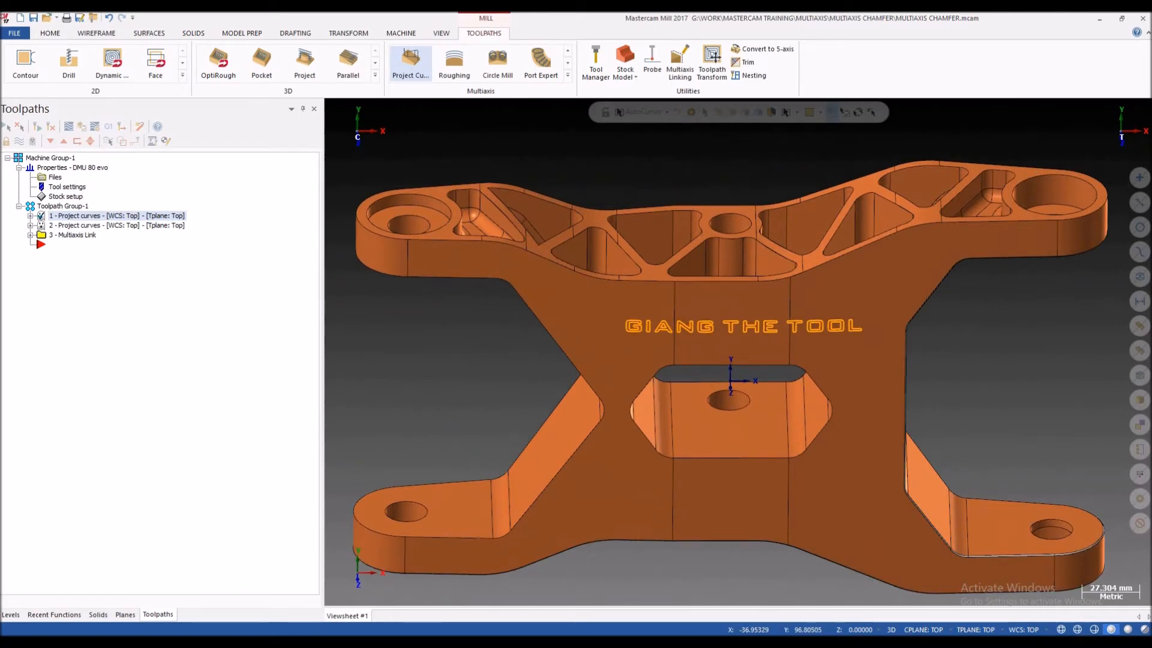
scroll(652, 205, "down", 1)
middle_click_drag(652, 205, 692, 221)
scroll(660, 224, "up", 2)
scroll(696, 219, "down", 2)
scroll(408, 146, "up", 1)
scroll(403, 300, "down", 1)
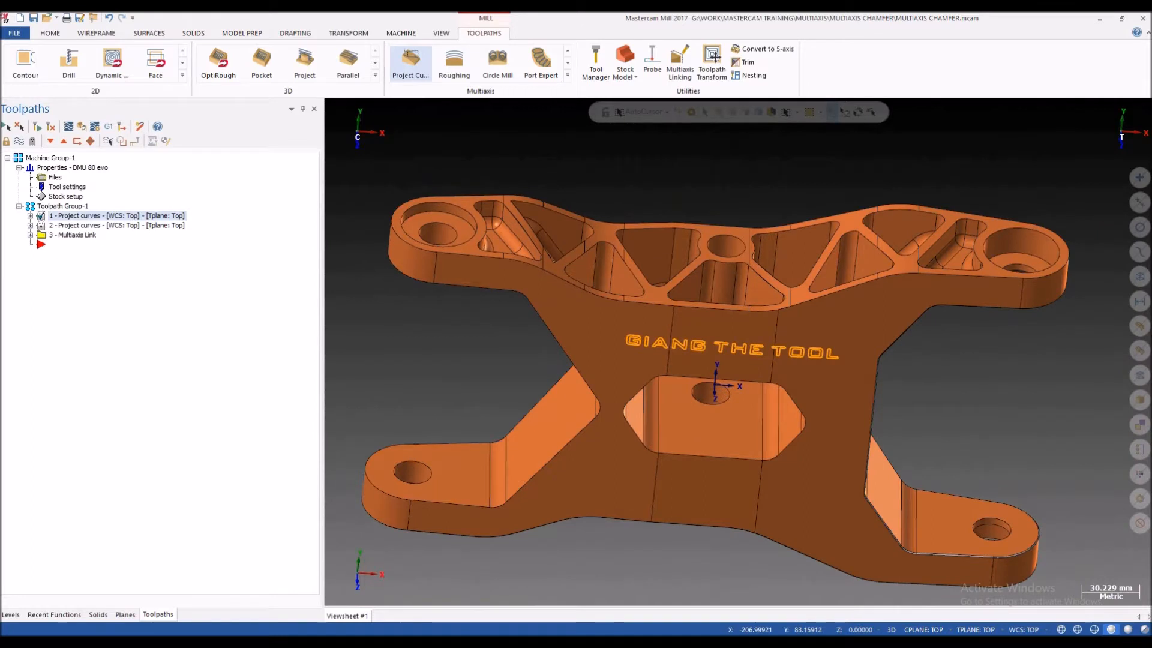
Step: Create a new Project Curve multiaxis toolpath
left_click(568, 76)
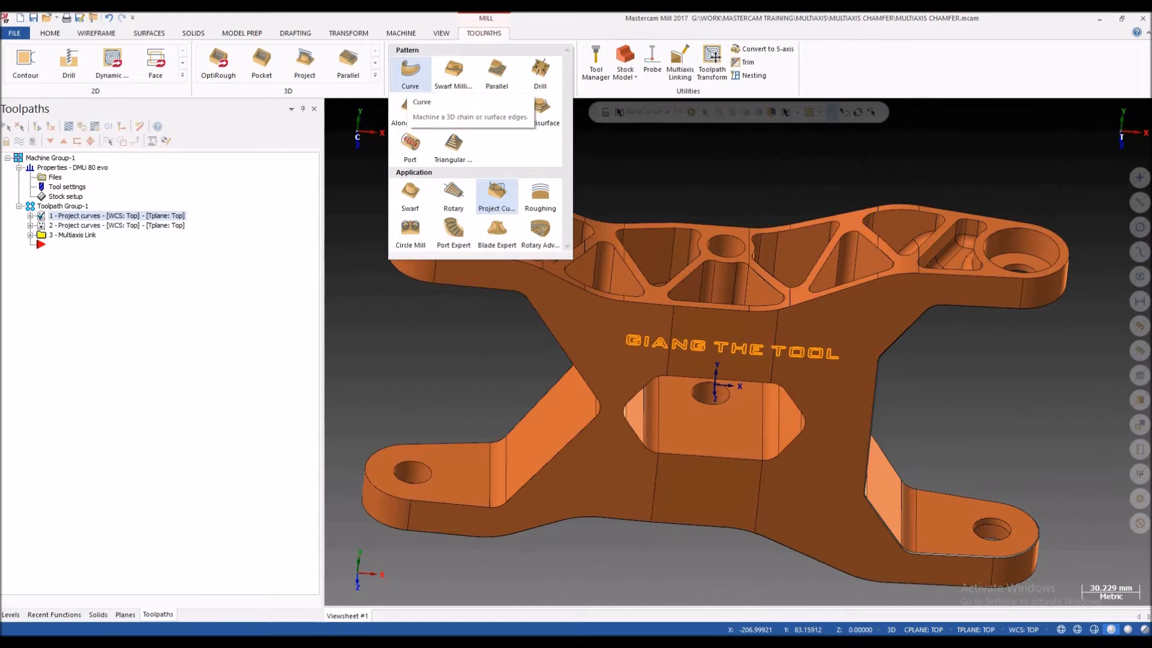
left_click(613, 173)
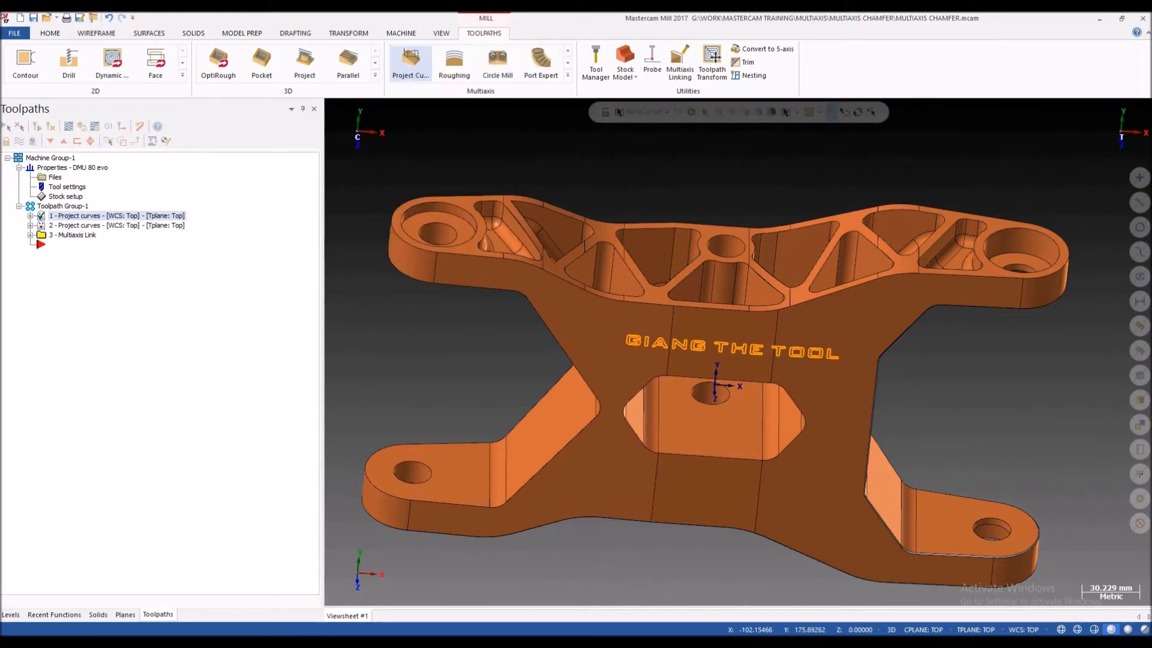
left_click(568, 75)
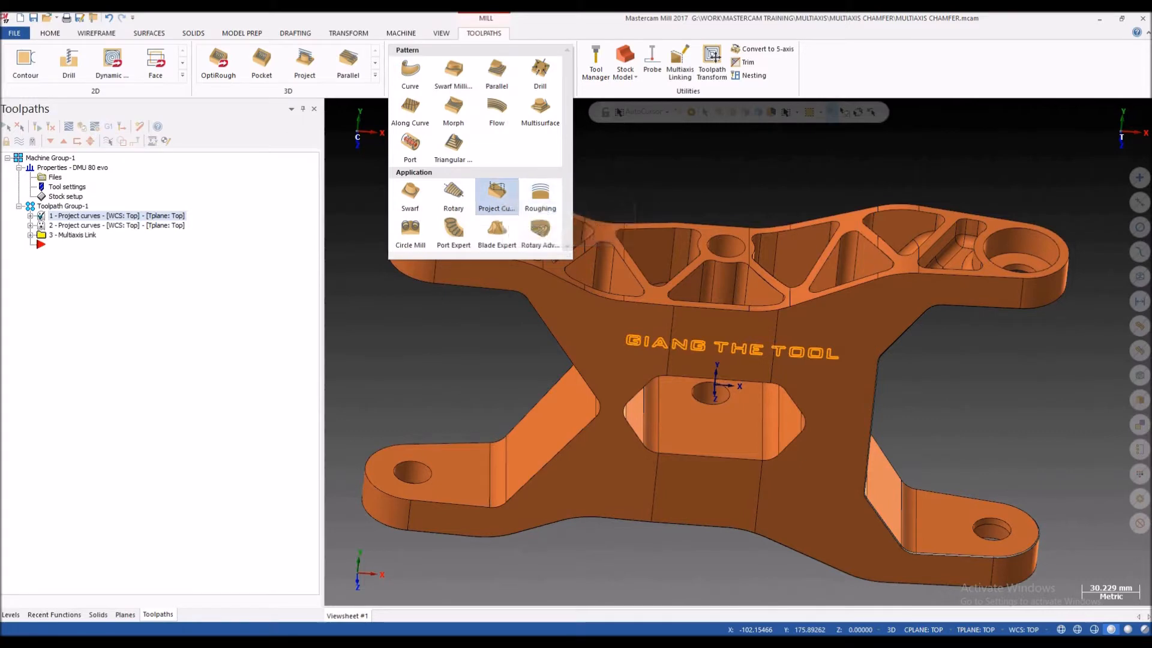
left_click(497, 192)
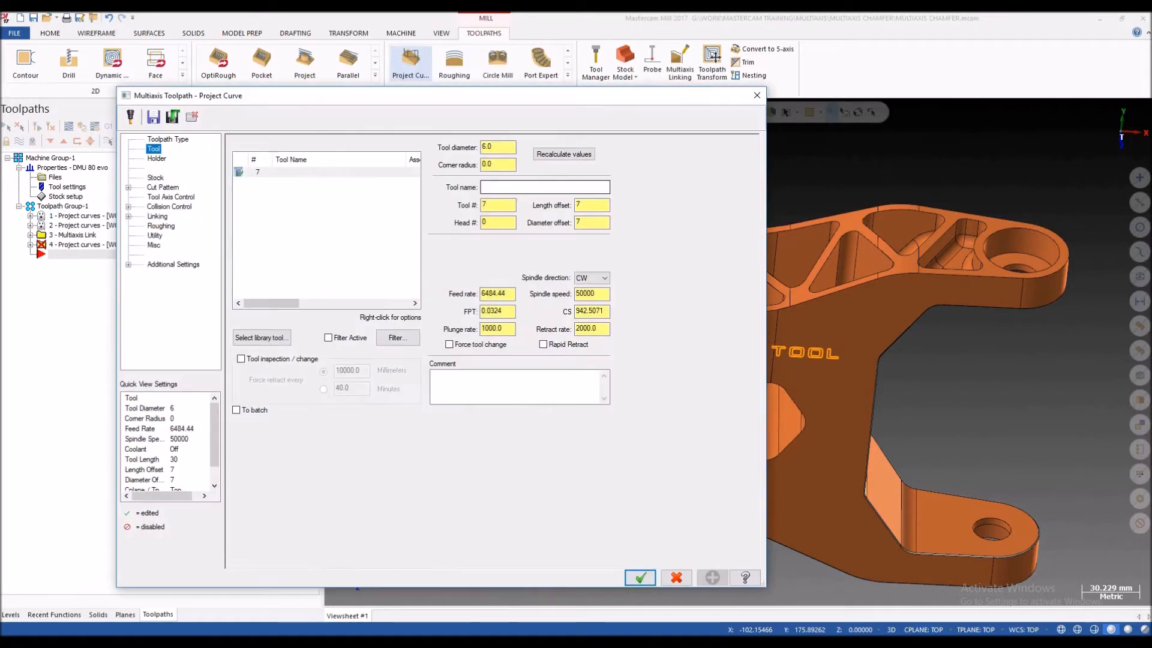
left_click_drag(420, 103, 208, 306)
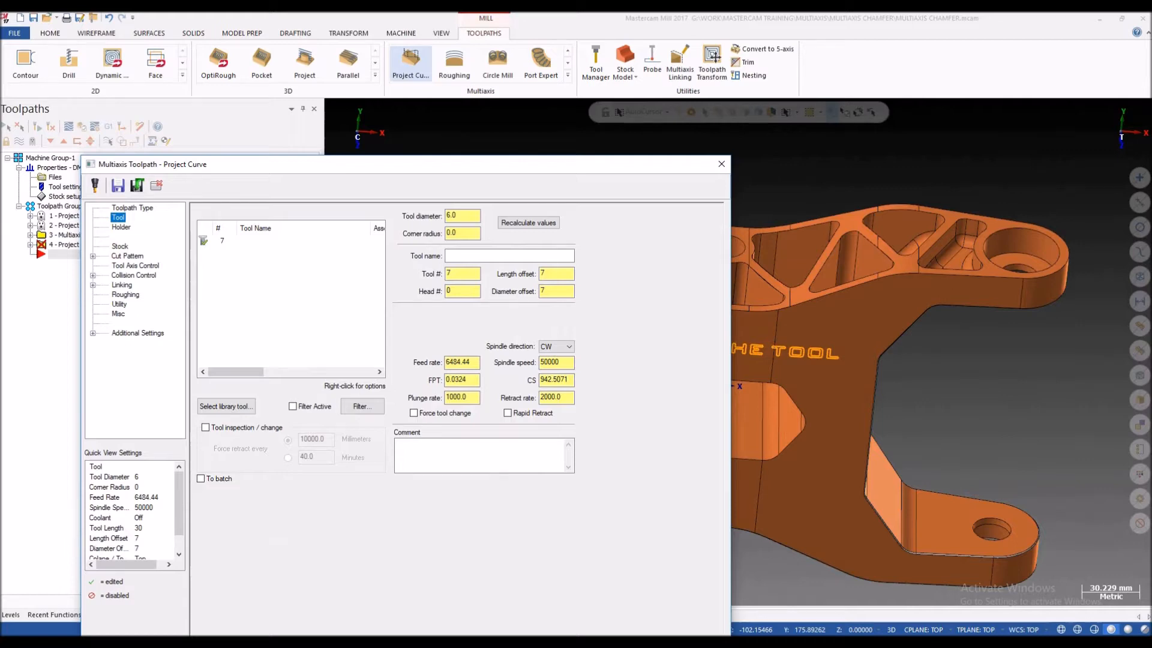
Step: Set the overall length of chamfer mill 7 to 30 mm, check its diameter, tip and angle fields, and accept the tool
double_click(252, 240)
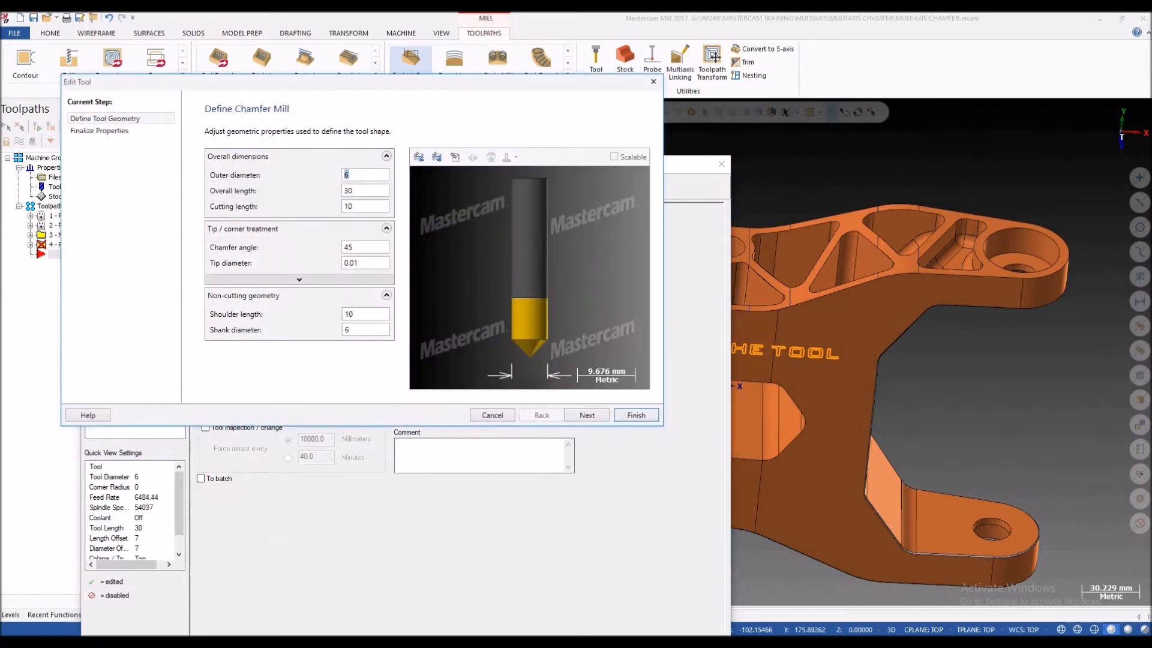
key("Tab")
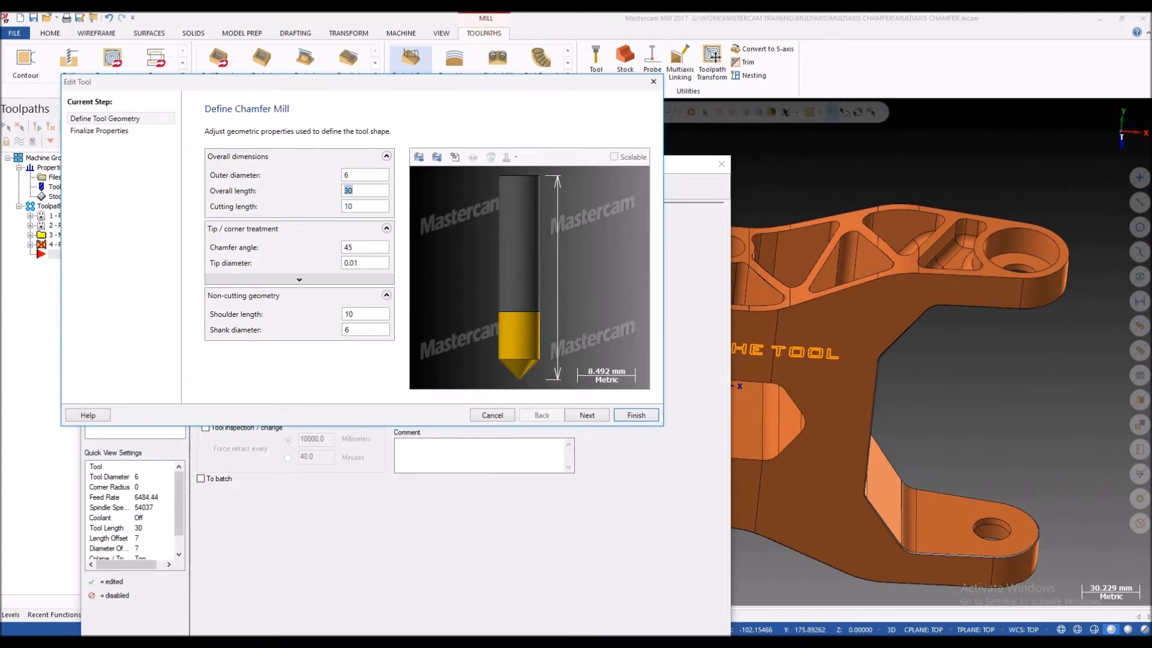
type("30")
left_click(358, 175)
left_click(359, 191)
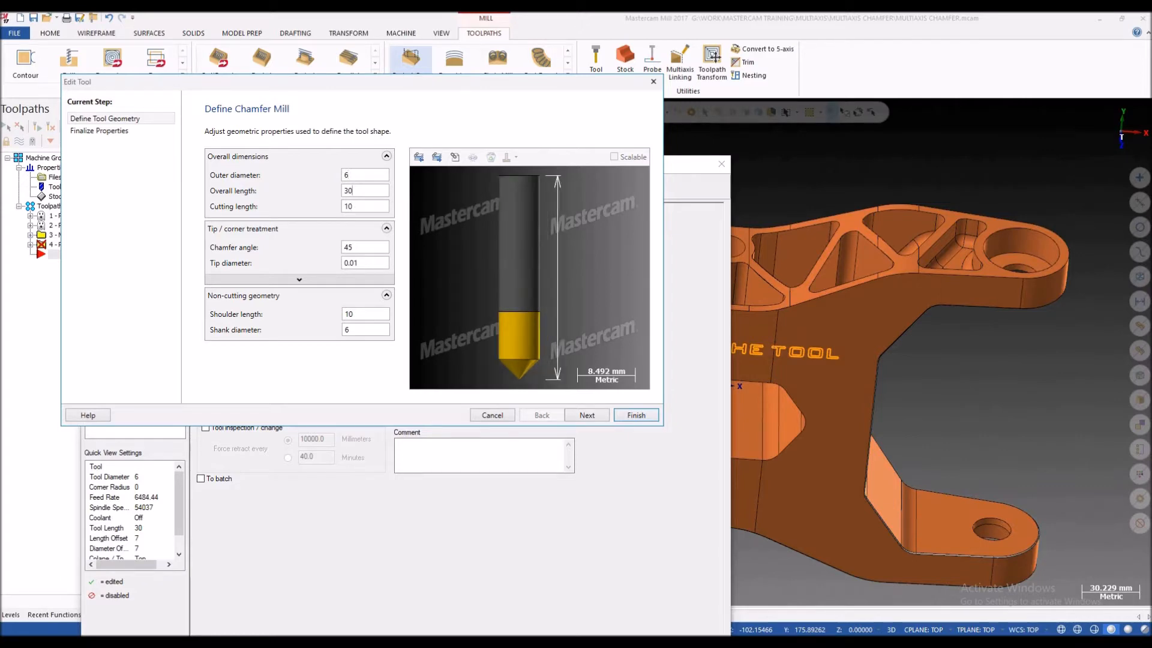
left_click(354, 263)
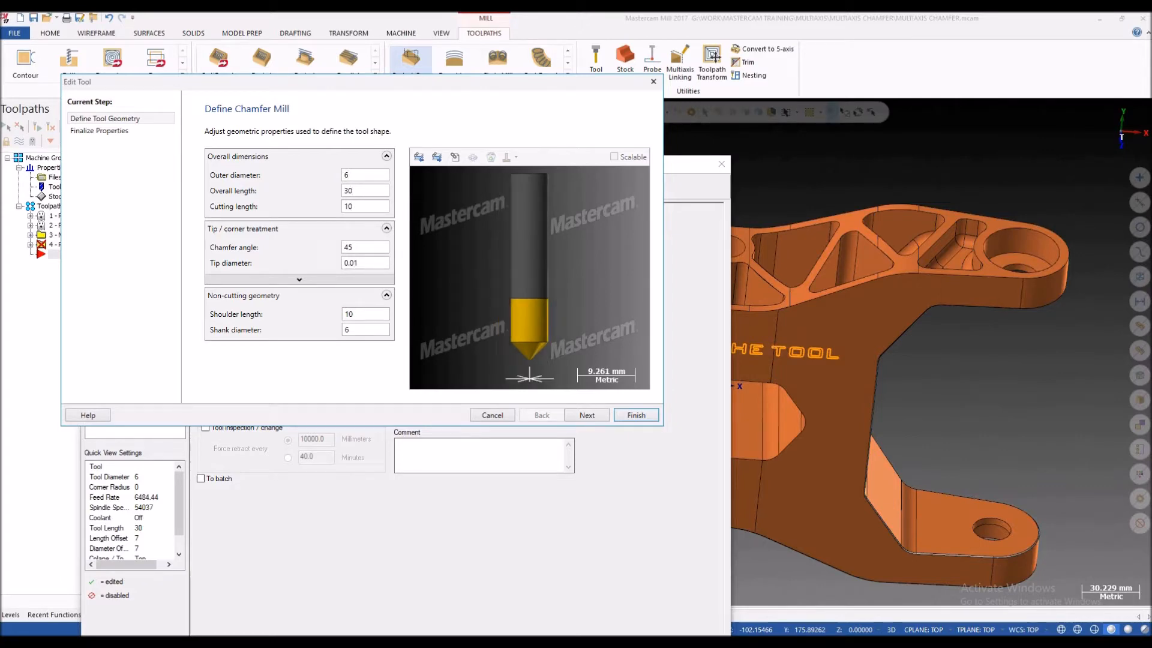
left_click(355, 248)
left_click(636, 416)
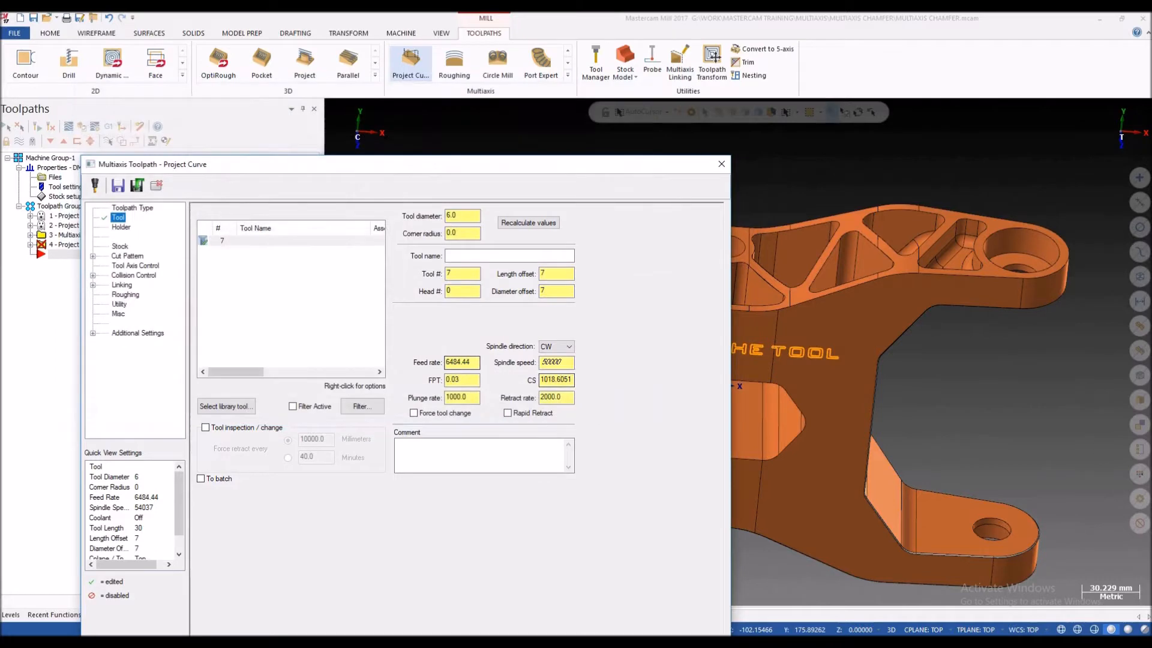
Step: Review the toolpath's holder and stock settings, then the drive surfaces offset in the cut pattern settings
left_click(121, 227)
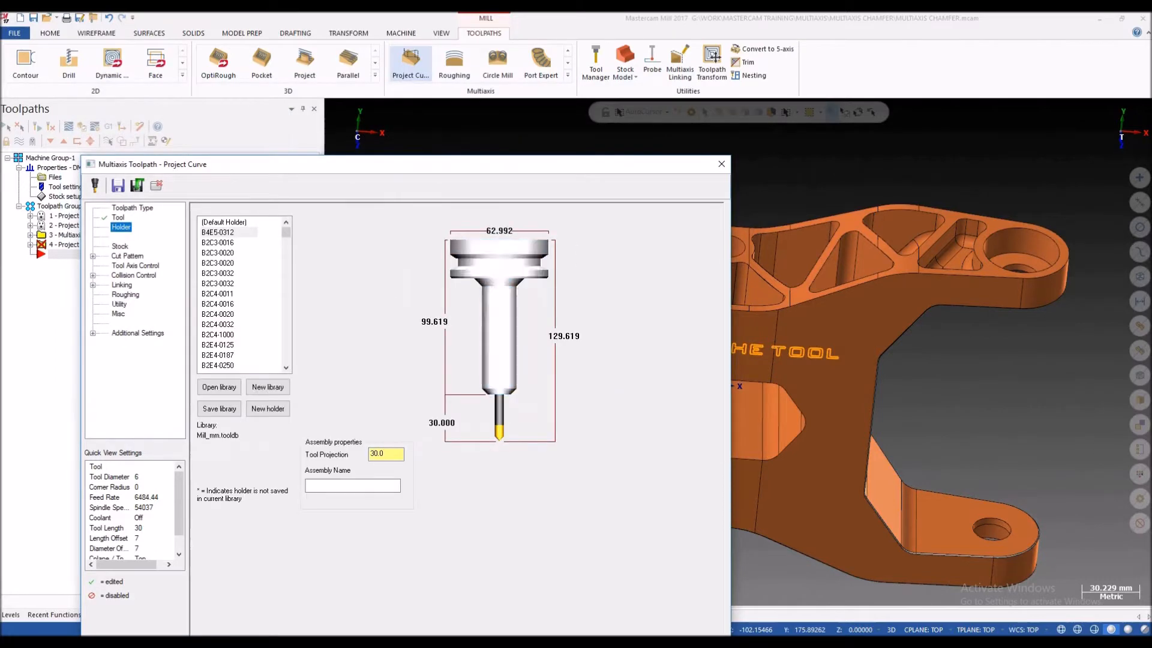
left_click(120, 247)
left_click(127, 256)
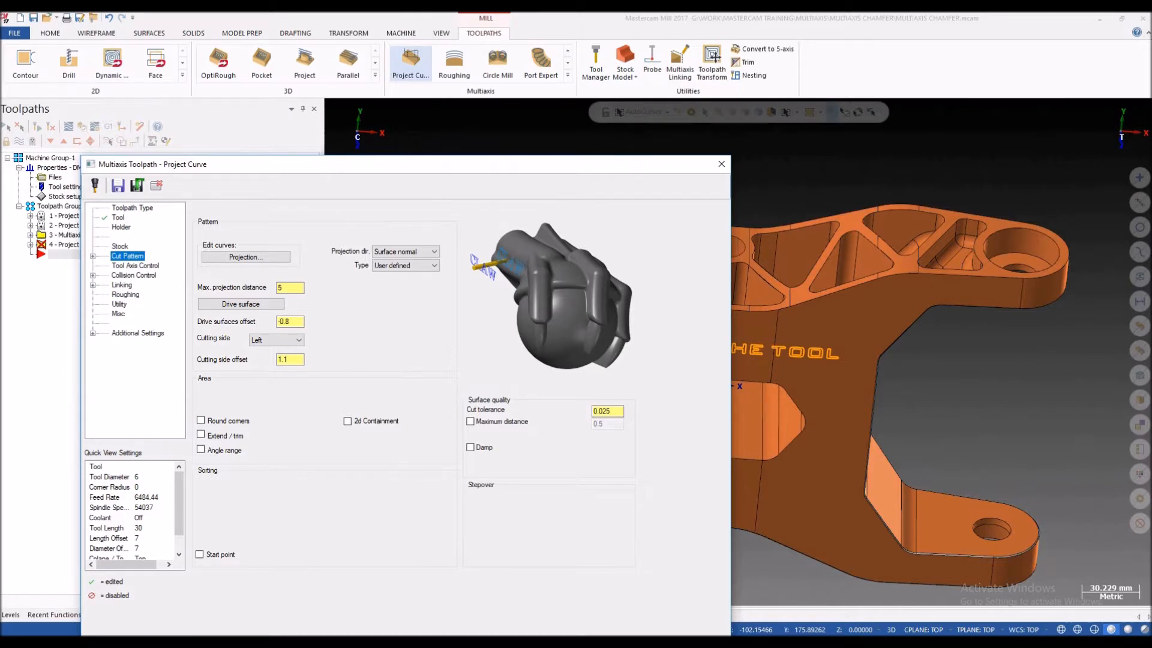
left_click_drag(406, 165, 442, 122)
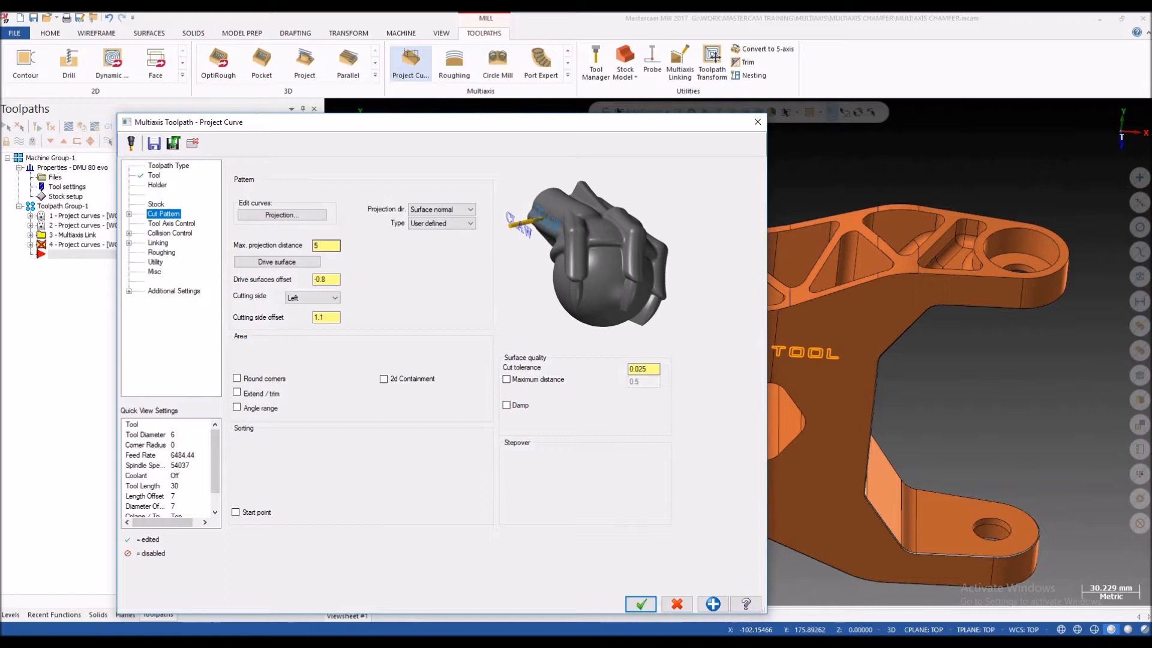
left_click(327, 279)
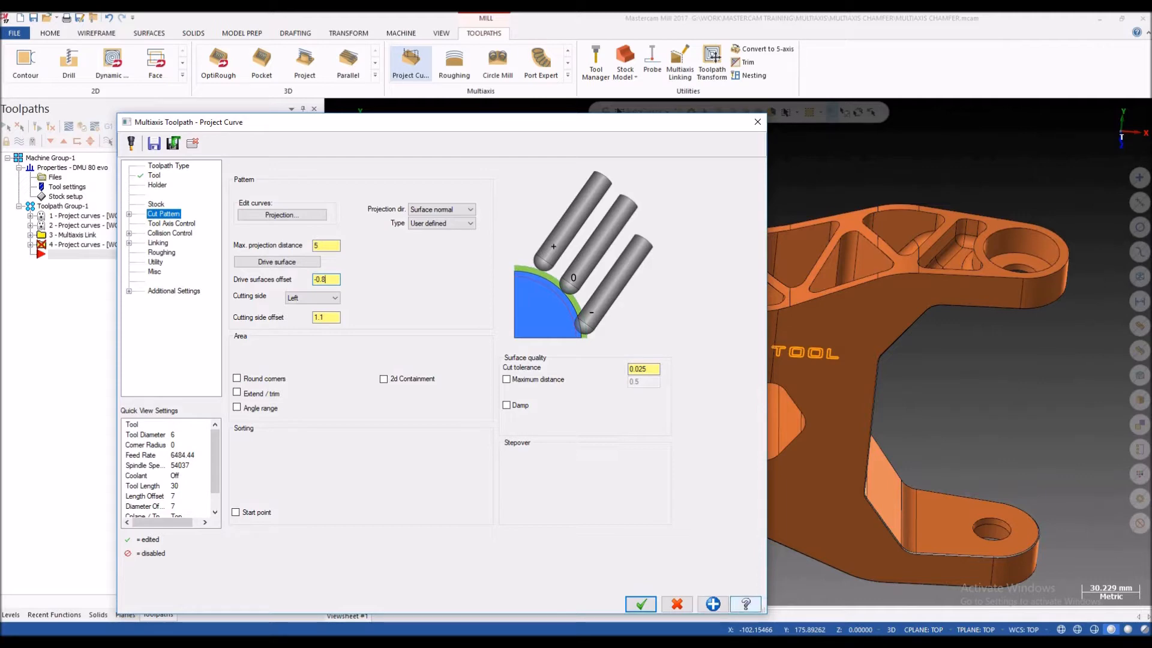
Step: Look through the field definitions in the help for the Cut Pattern page, and close the help
left_click(746, 605)
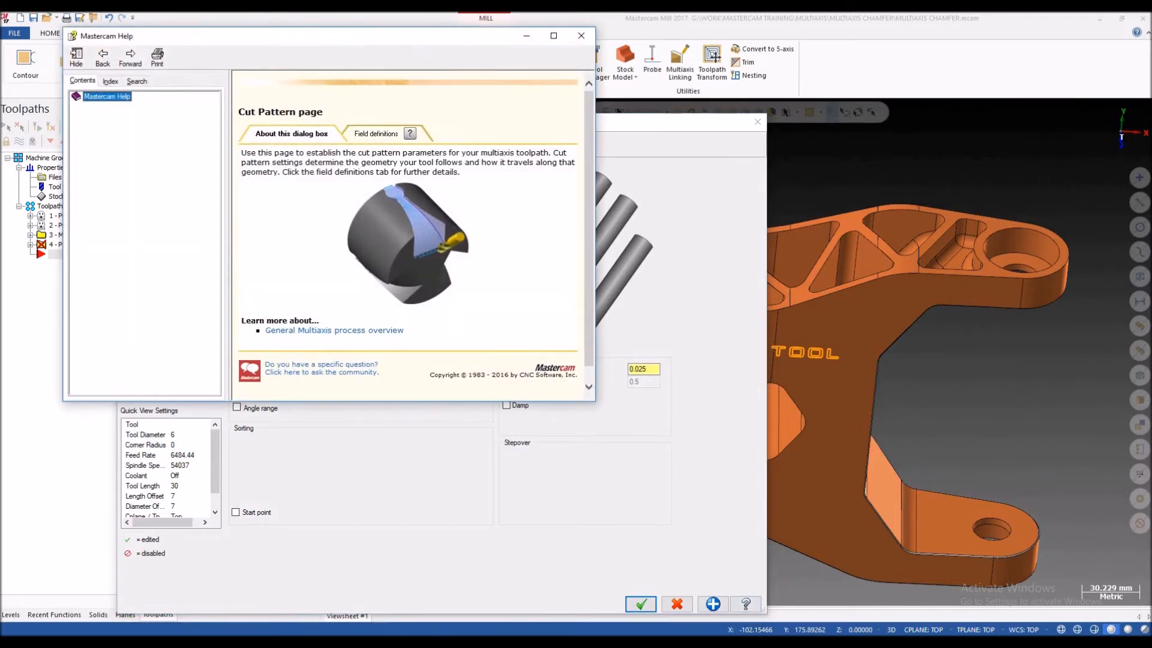
left_click(386, 133)
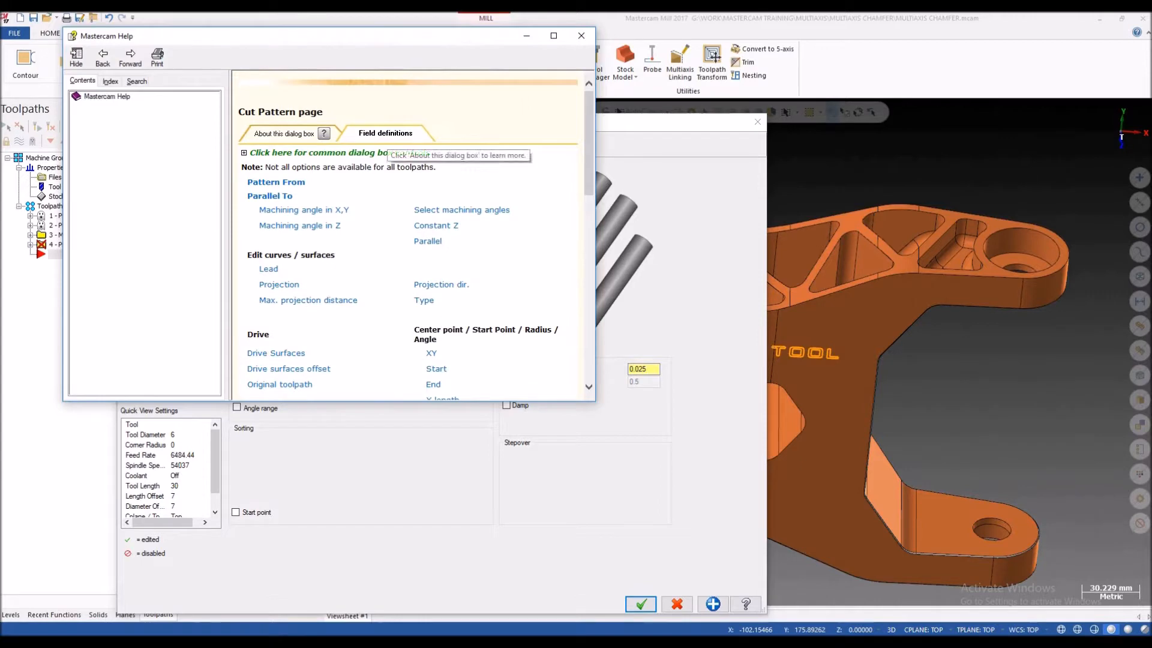
scroll(408, 235, "down", 3)
scroll(408, 235, "up", 3)
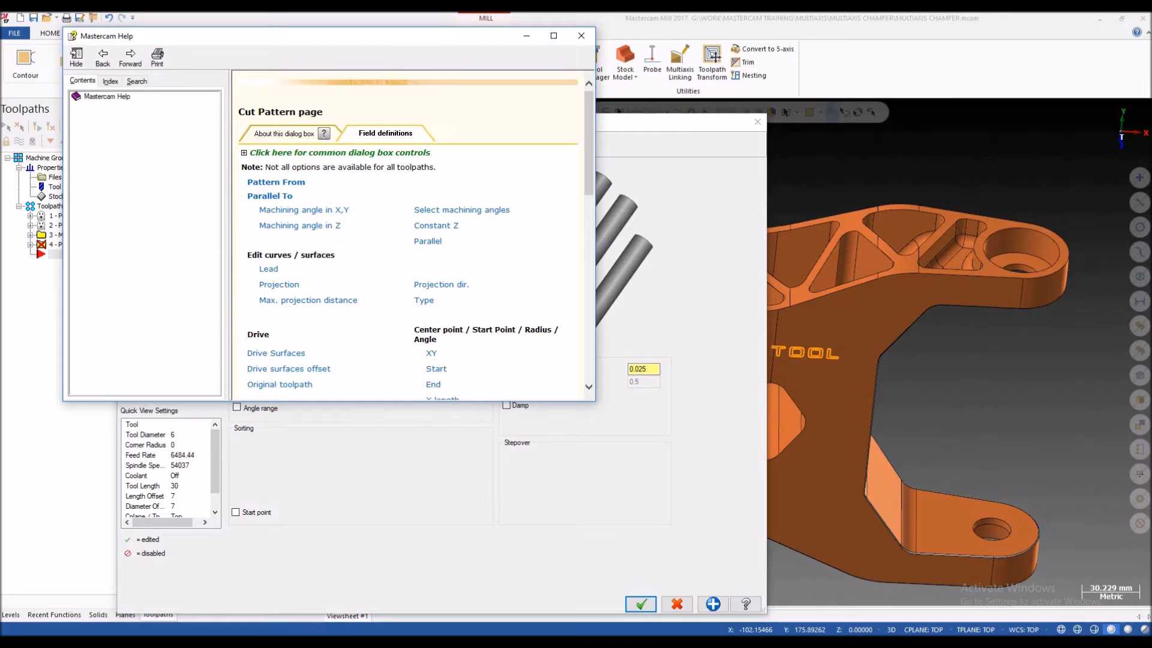
left_click(581, 35)
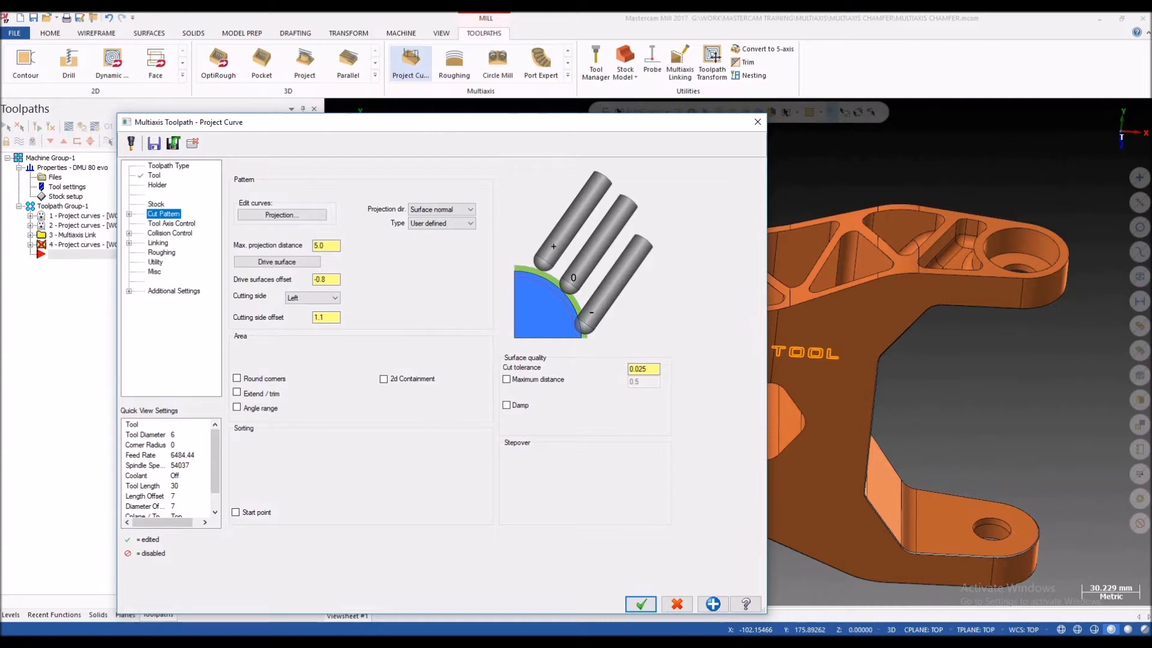
Step: Set the maximum projection distance to 5 and check the cutting side offset field
left_click(325, 245)
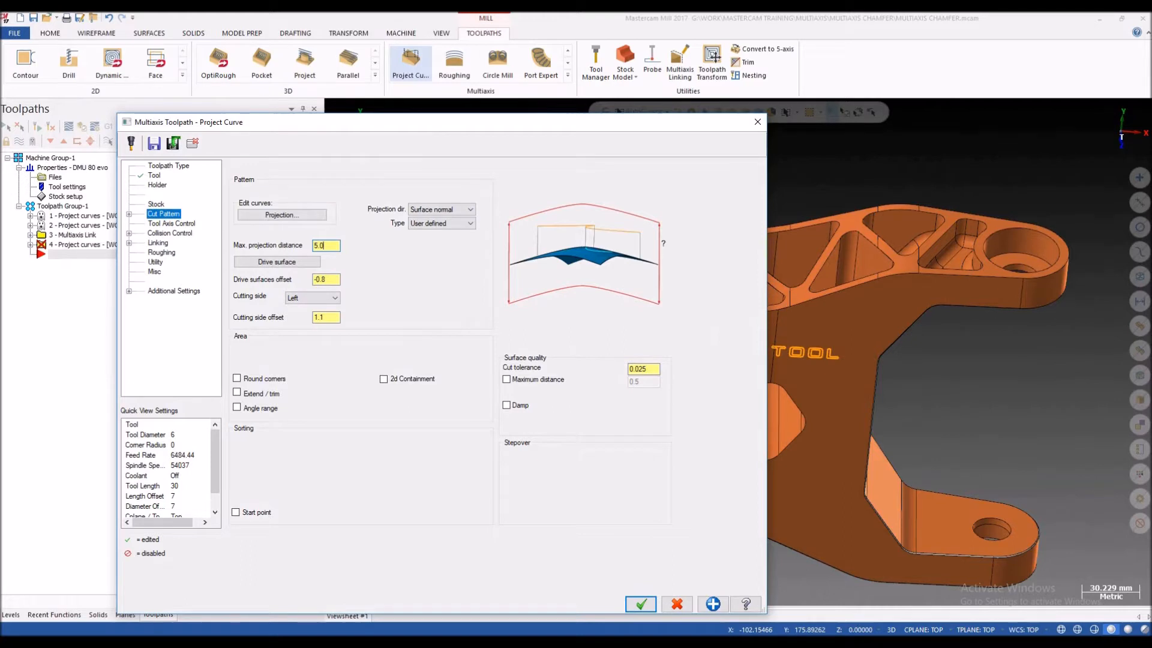
double_click(320, 245)
type("5")
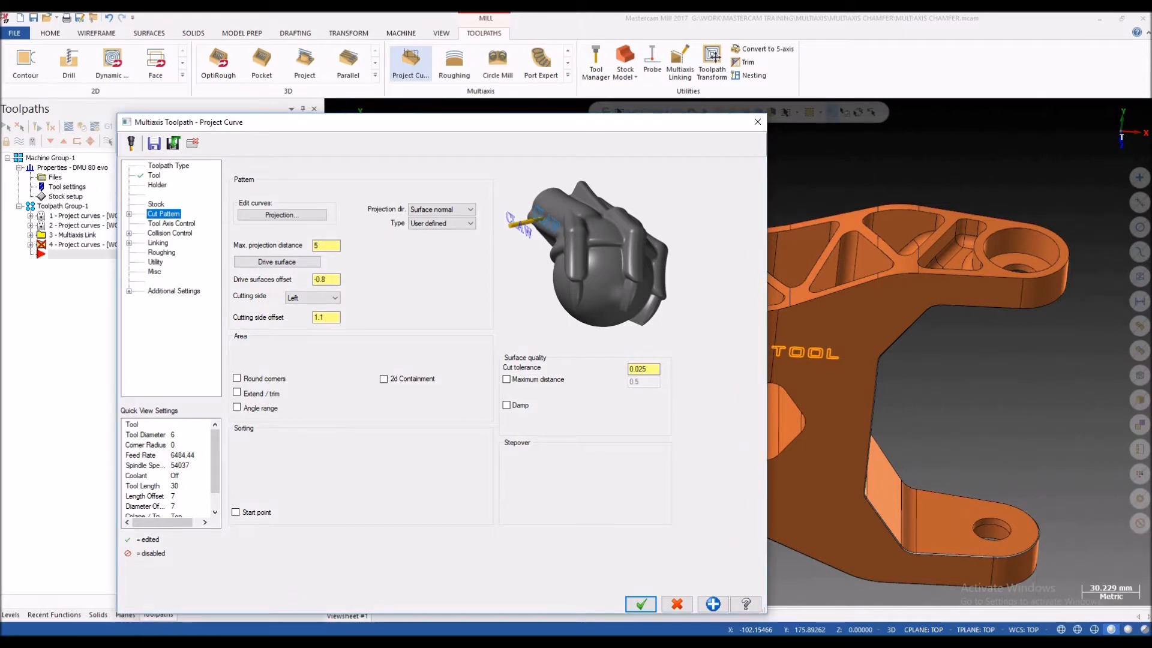
left_click(320, 317)
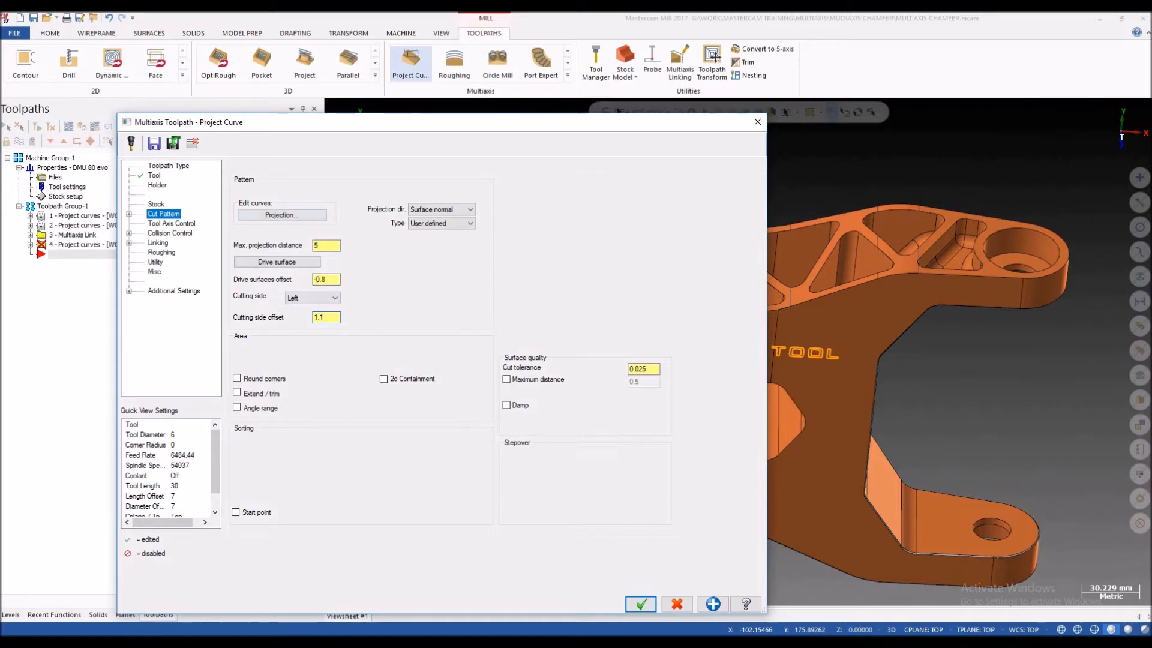
Step: Open the chain selection for the projection curves, check the wireframe chaining mode, and switch back to solid chaining
left_click_drag(420, 122, 390, 102)
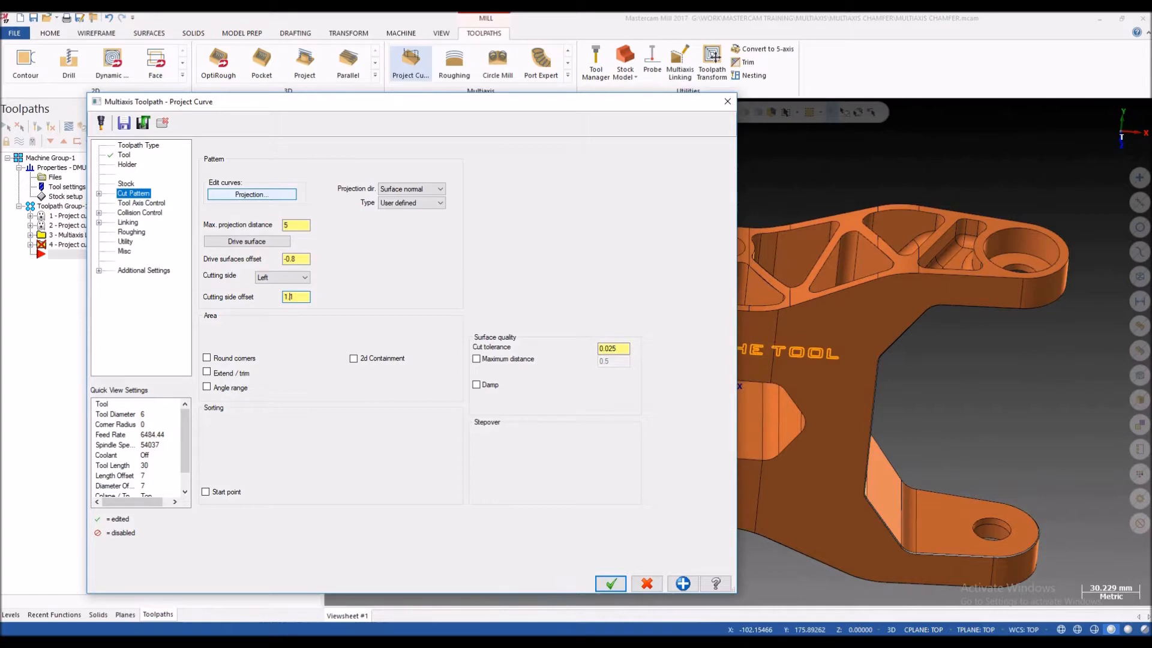
left_click(251, 194)
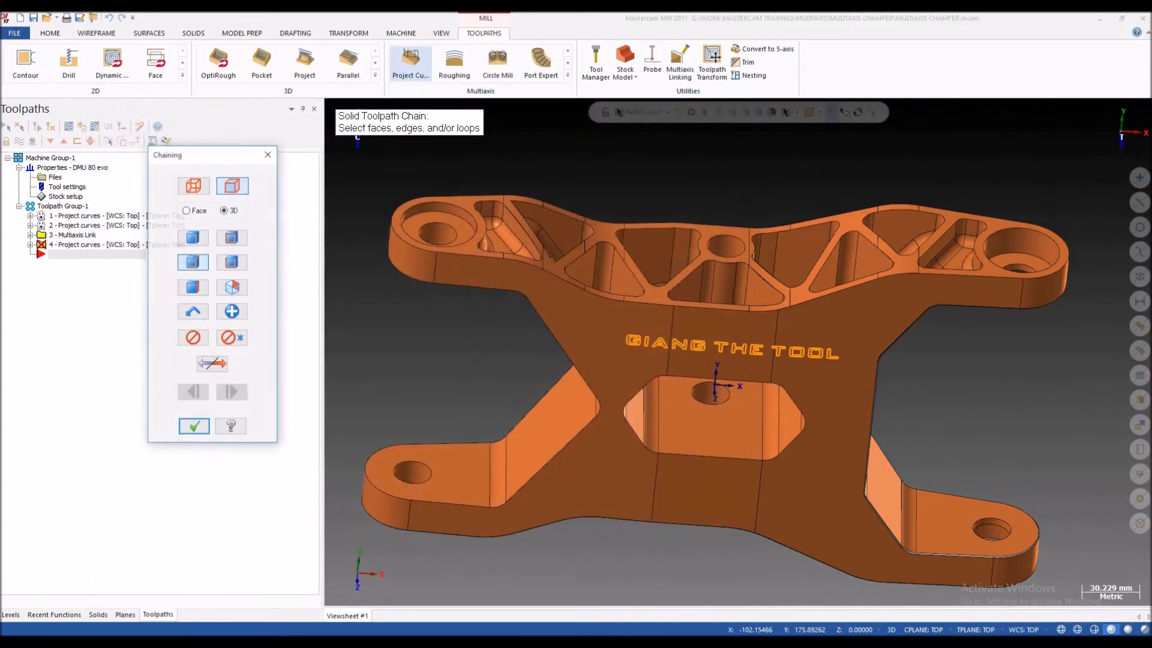
scroll(392, 210, "down", 2)
scroll(391, 210, "up", 2)
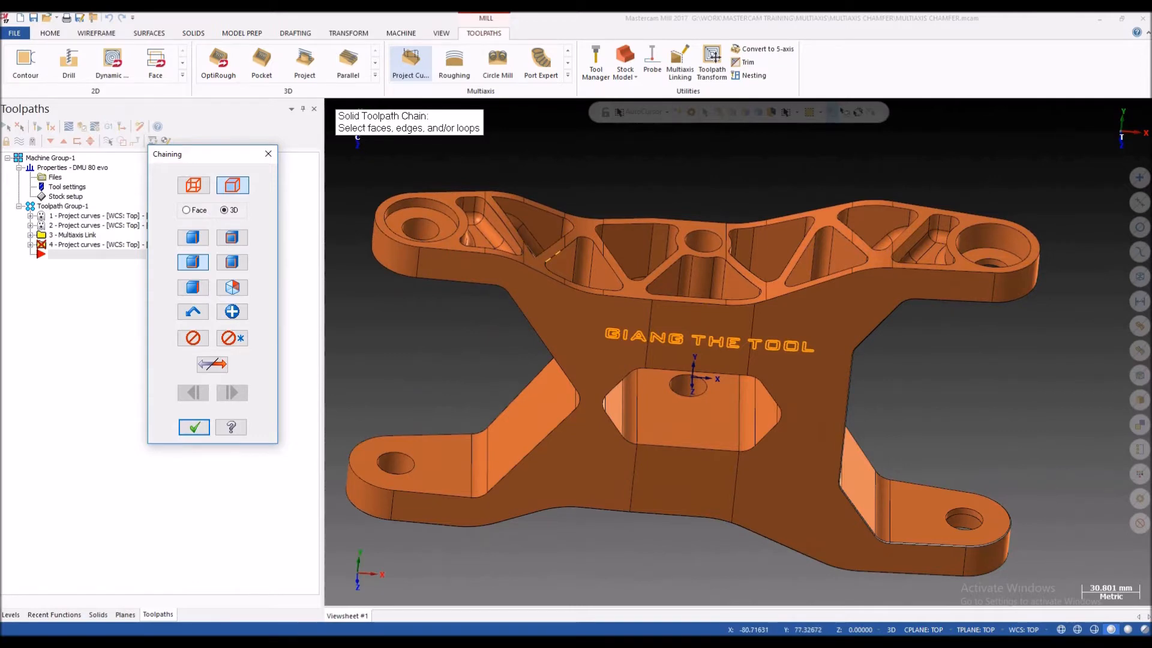
scroll(712, 324, "up", 2)
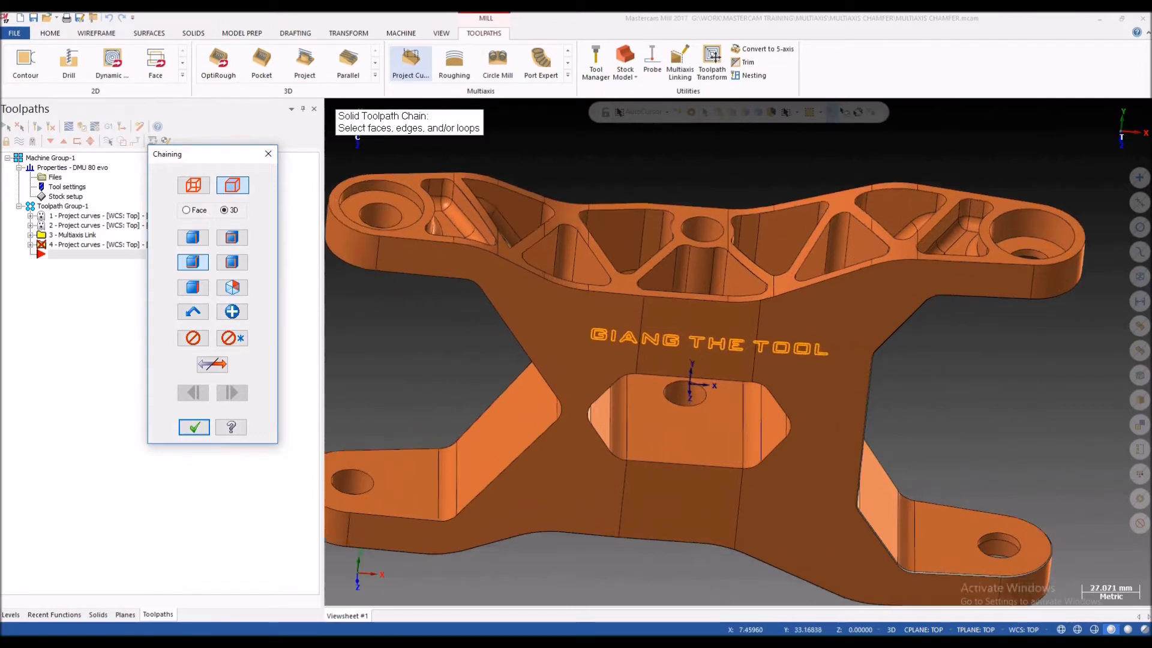
scroll(702, 308, "down", 2)
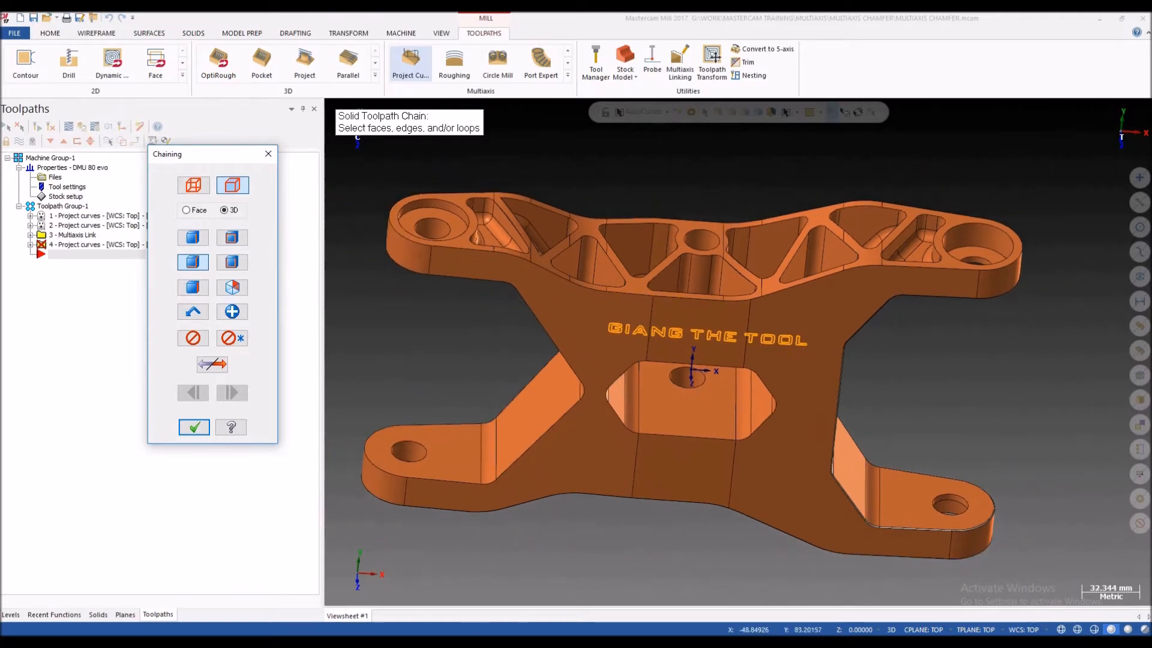
scroll(603, 247, "up", 2)
scroll(474, 247, "down", 3)
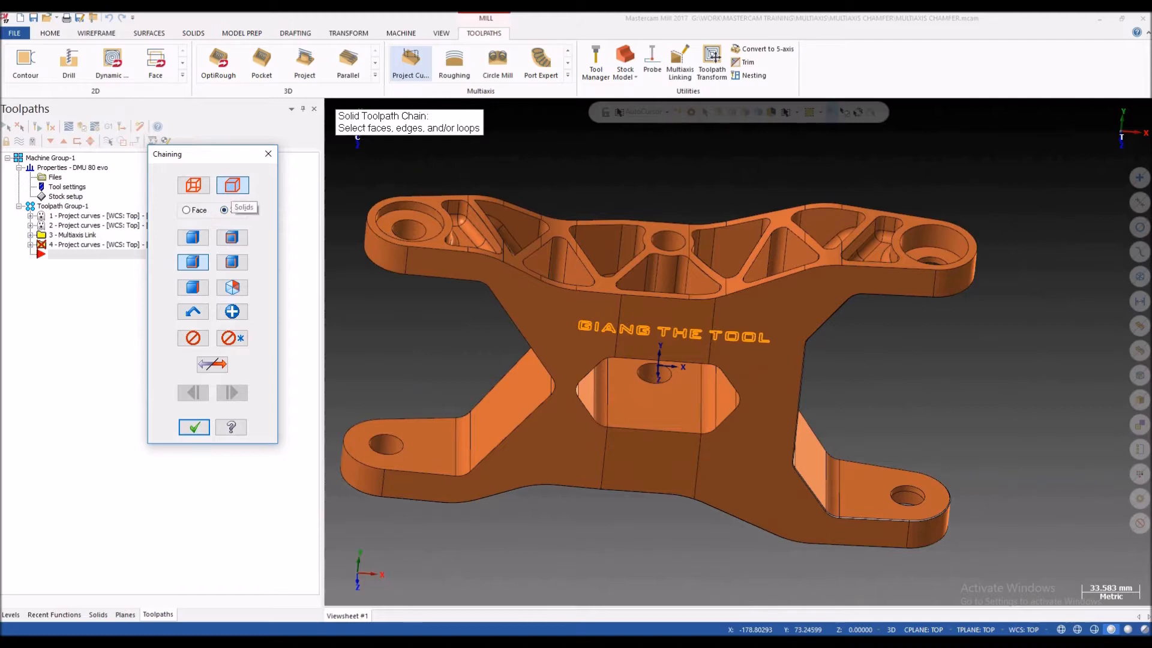
left_click(193, 185)
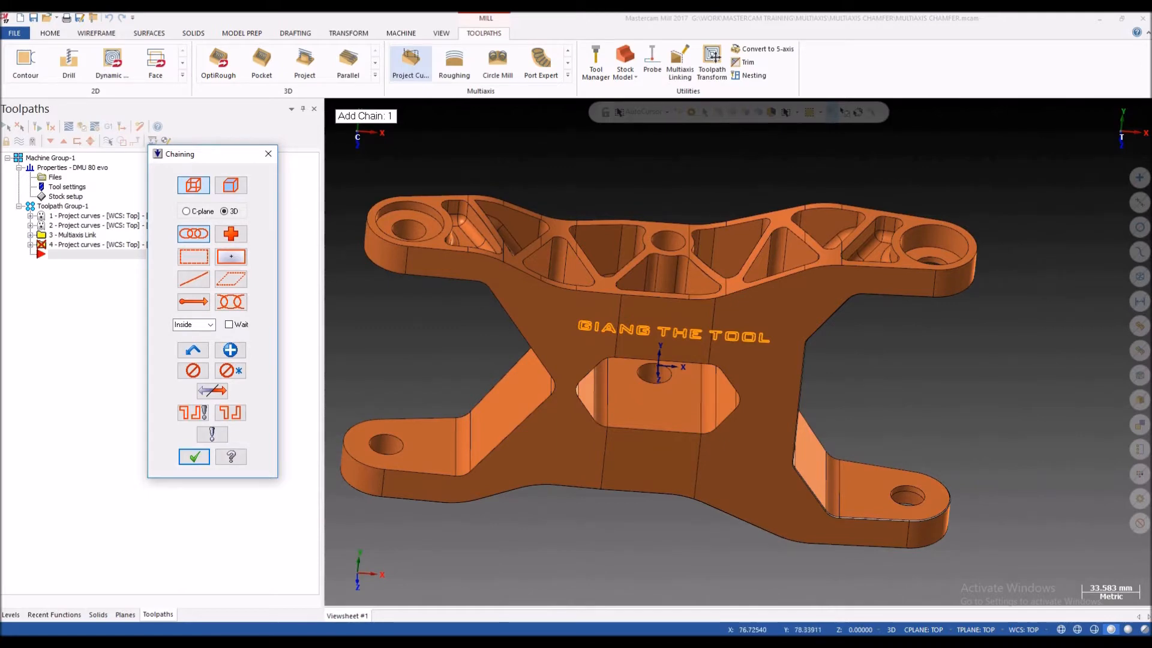
left_click(231, 185)
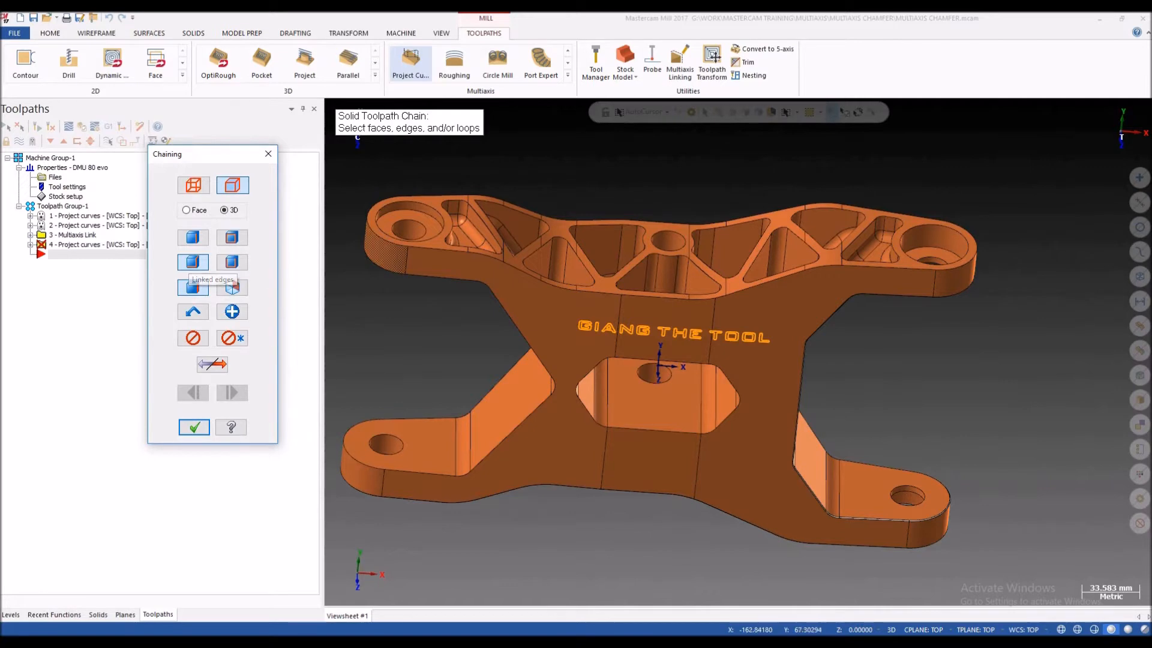
Step: Start a solid chain on the bracket's upper face and select the outer edges around the left boss
scroll(411, 250, "up", 4)
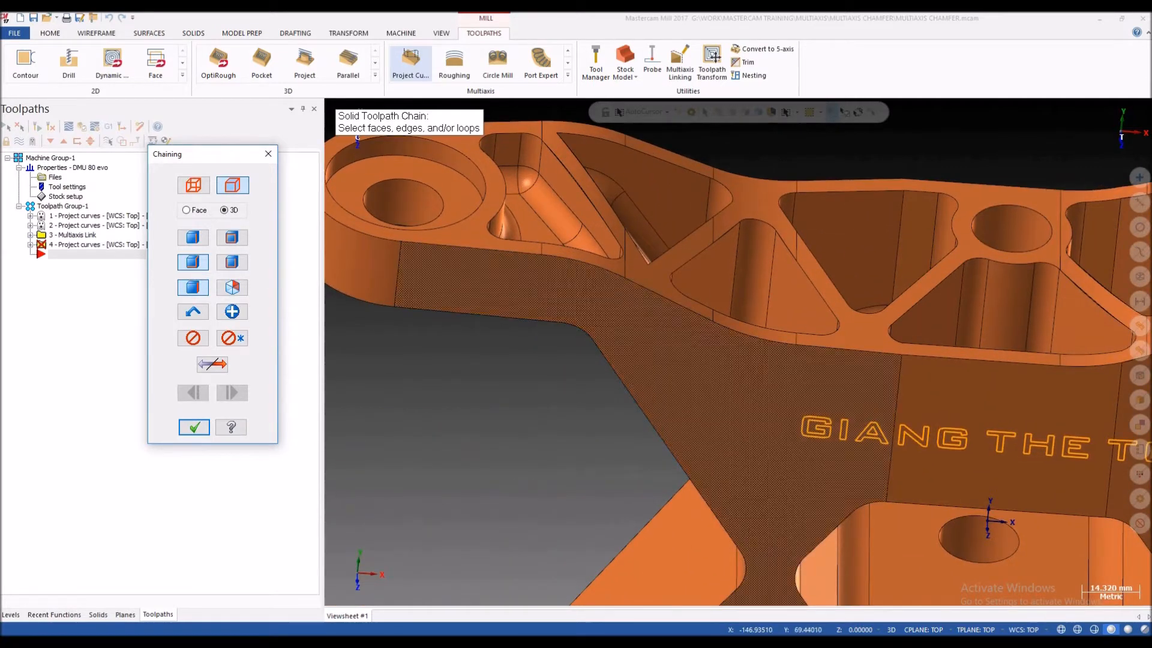
scroll(392, 262, "down", 2)
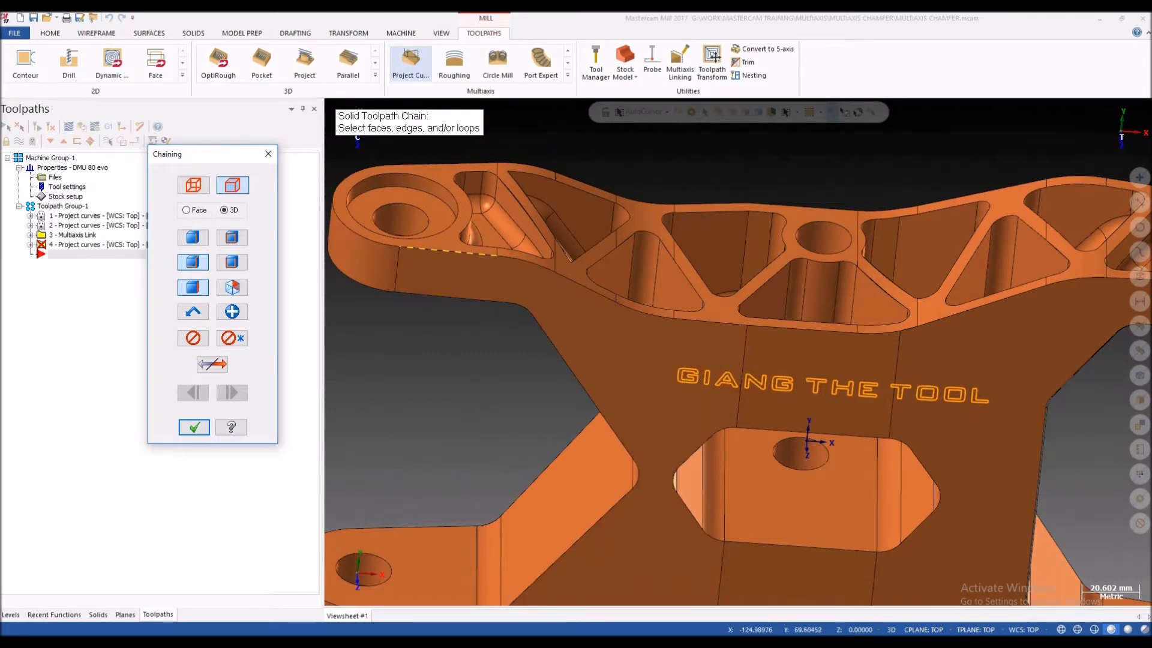
scroll(445, 297, "down", 2)
scroll(498, 280, "up", 1)
scroll(508, 286, "up", 1)
left_click(450, 254)
scroll(480, 312, "down", 2)
left_click(377, 264)
left_click(441, 205)
left_click(500, 207)
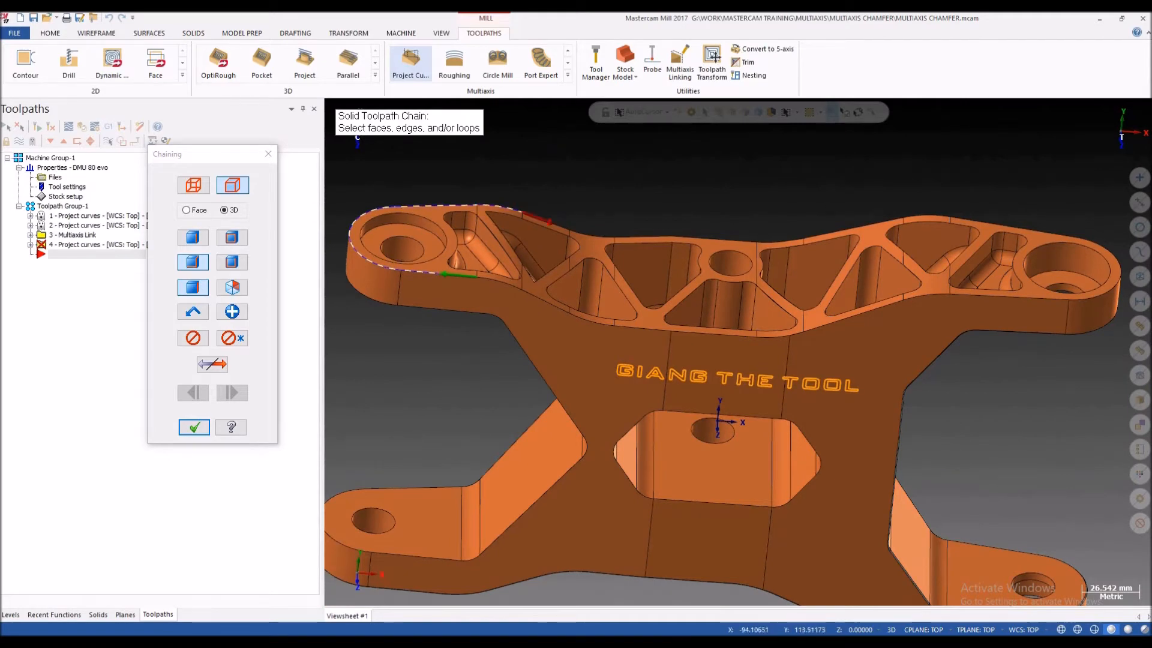
Step: Continue the chain along the upper face's rear outer edges from the left boss to behind the central hole
scroll(545, 210, "up", 2)
left_click(552, 231)
scroll(556, 237, "up", 2)
left_click(652, 256)
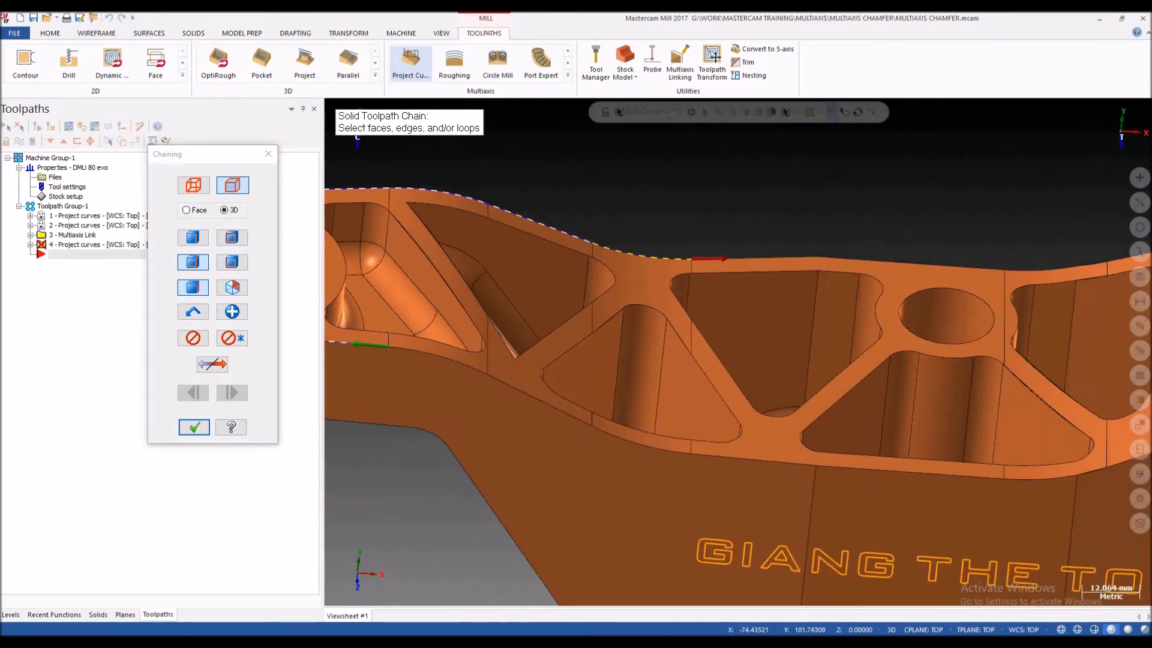
left_click(780, 258)
scroll(786, 261, "down", 1)
scroll(786, 261, "up", 1)
left_click(762, 243)
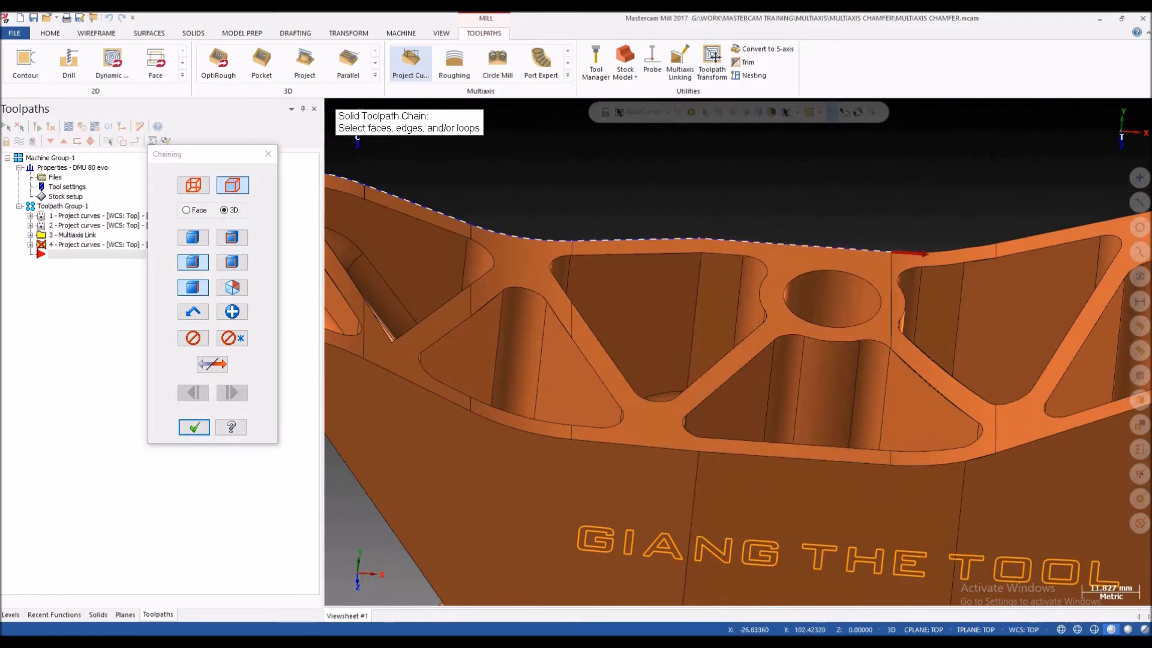
Step: Extend the chain along the rear outer edges from the central hole towards the right boss
scroll(765, 243, "down", 2)
scroll(846, 236, "up", 2)
left_click(816, 245)
left_click(847, 240)
left_click(893, 232)
scroll(769, 213, "down", 2)
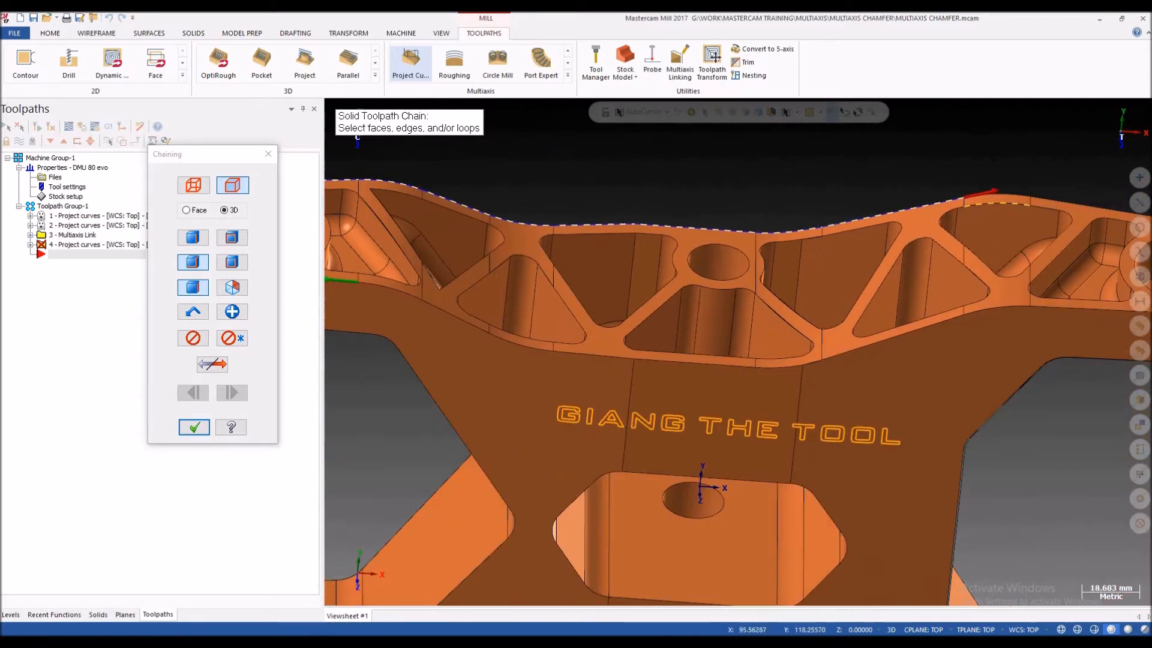
Step: Select the outer edges around the right boss to carry the chain round to the bracket's front side
scroll(1010, 207, "up", 1)
left_click(1007, 195)
scroll(759, 207, "down", 5)
scroll(913, 195, "up", 5)
left_click(852, 213)
left_click(1050, 250)
left_click(994, 337)
scroll(1010, 304, "down", 3)
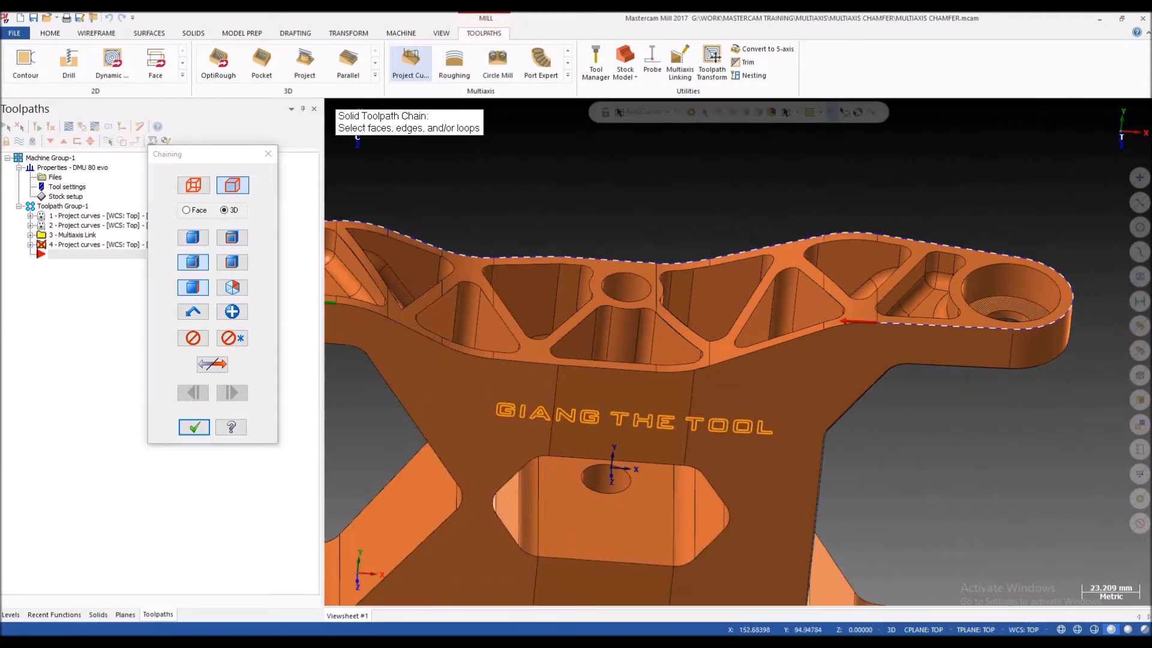
Step: Select the remaining front outer edges back to the chain's start at the left boss, and end the outline chain
left_click(805, 335)
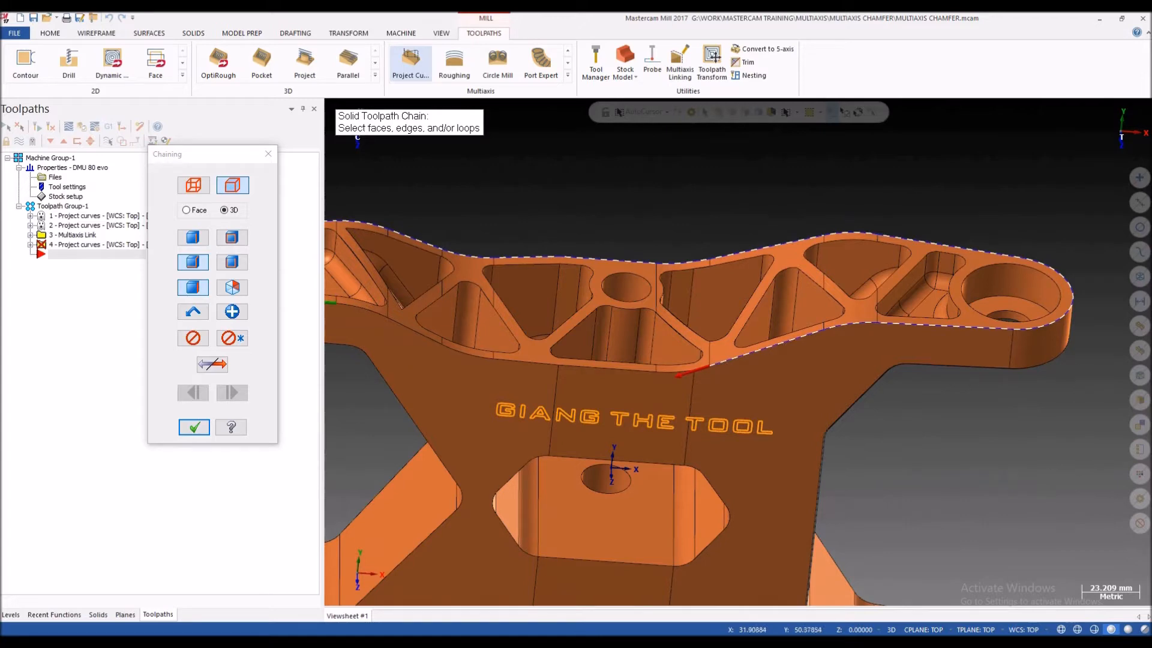
left_click(652, 370)
left_click(605, 369)
left_click(527, 362)
left_click(468, 354)
left_click(415, 332)
left_click(364, 308)
scroll(661, 325, "down", 3)
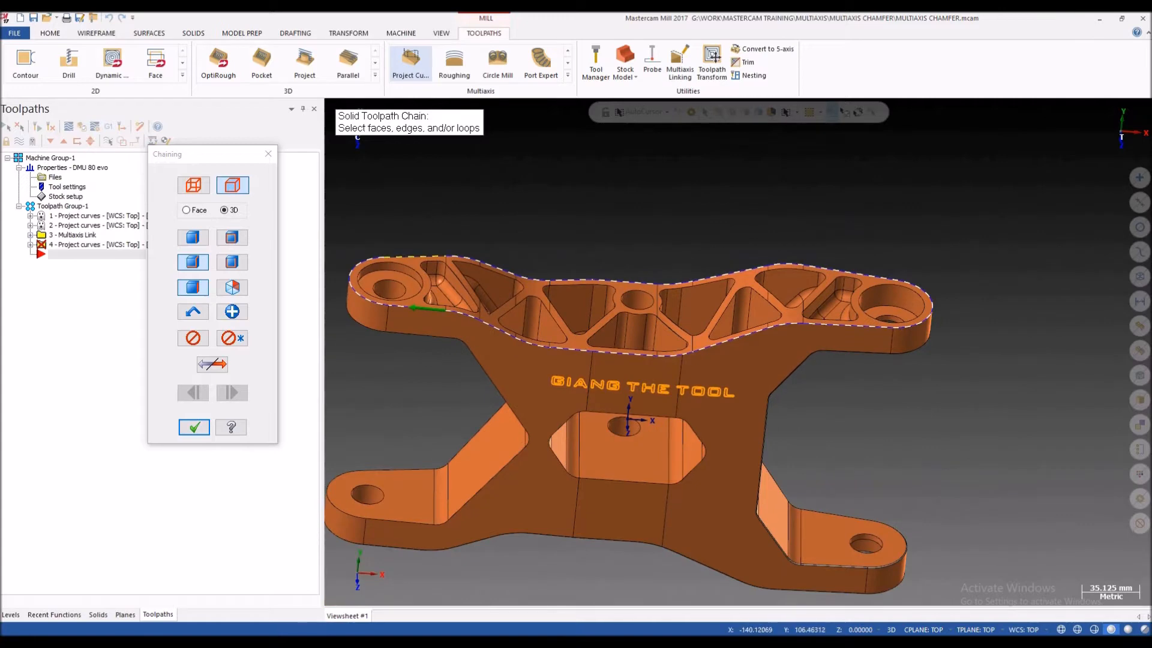
scroll(563, 282, "up", 2)
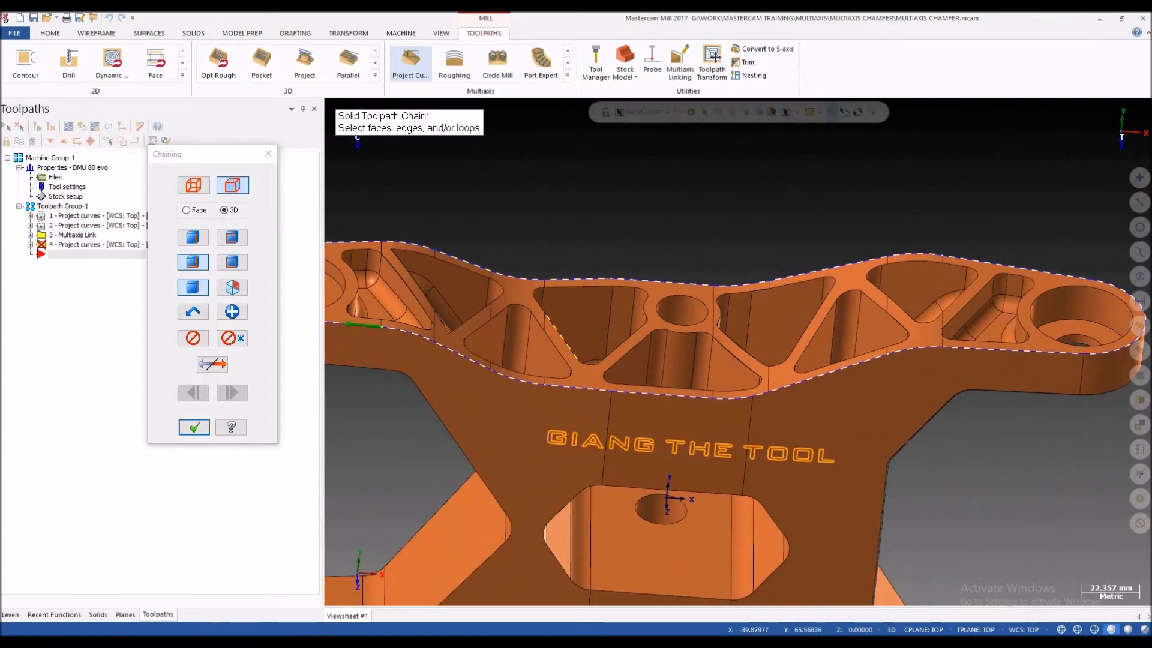
scroll(520, 276, "down", 2)
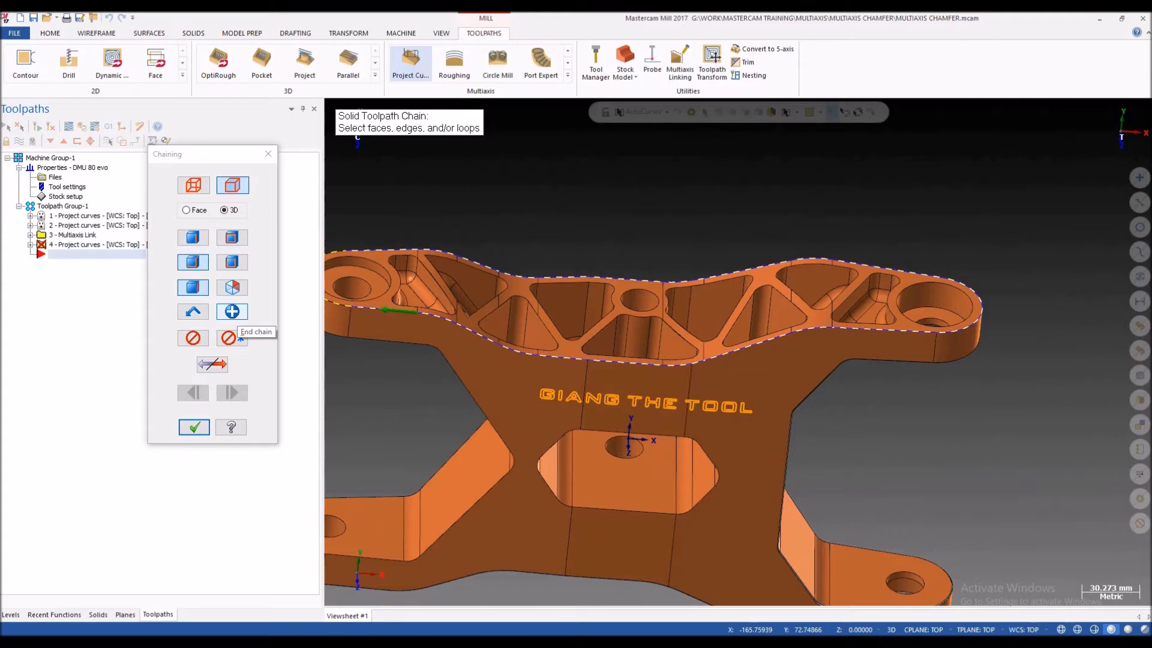
Step: Start a second chain around the triangular pocket left of centre, selecting its sloped sides, rounded top and left corner
scroll(510, 292, "up", 5)
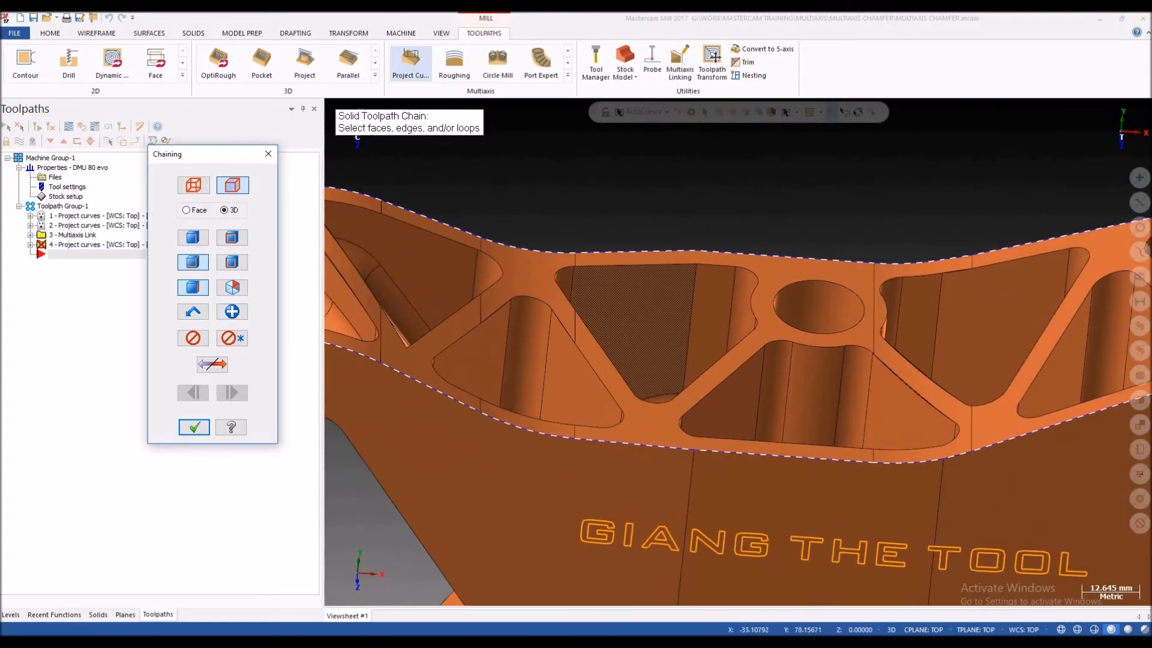
scroll(599, 280, "down", 3)
scroll(658, 307, "up", 1)
scroll(720, 258, "down", 3)
scroll(576, 258, "up", 2)
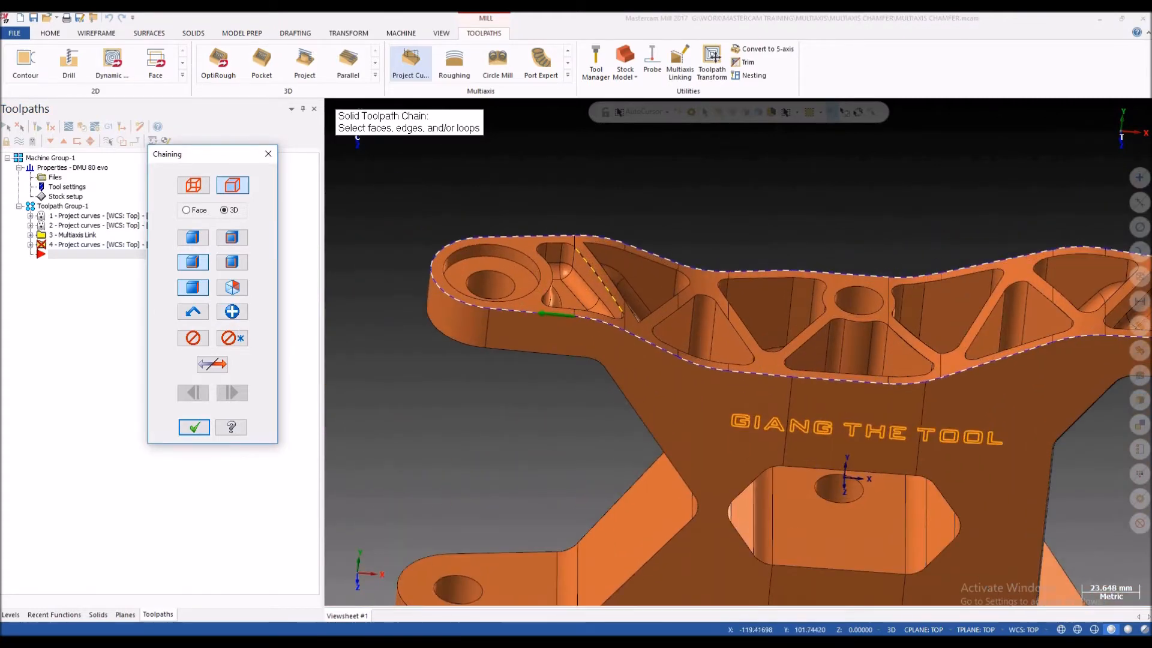
scroll(701, 315, "up", 2)
scroll(702, 315, "down", 1)
scroll(701, 315, "up", 3)
left_click(795, 381)
left_click(743, 307)
left_click(708, 276)
left_click(667, 291)
left_click(626, 322)
left_click(607, 369)
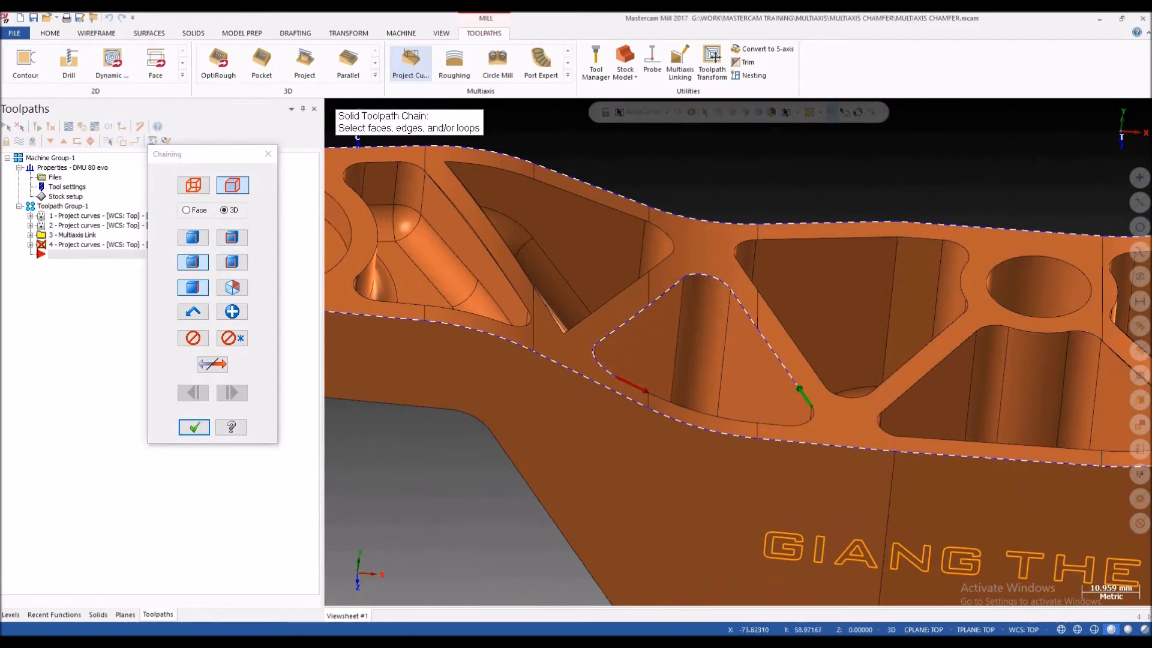
Step: Close the triangular pocket's chain along its front edges and right corner, and end the chain
scroll(616, 379, "up", 6)
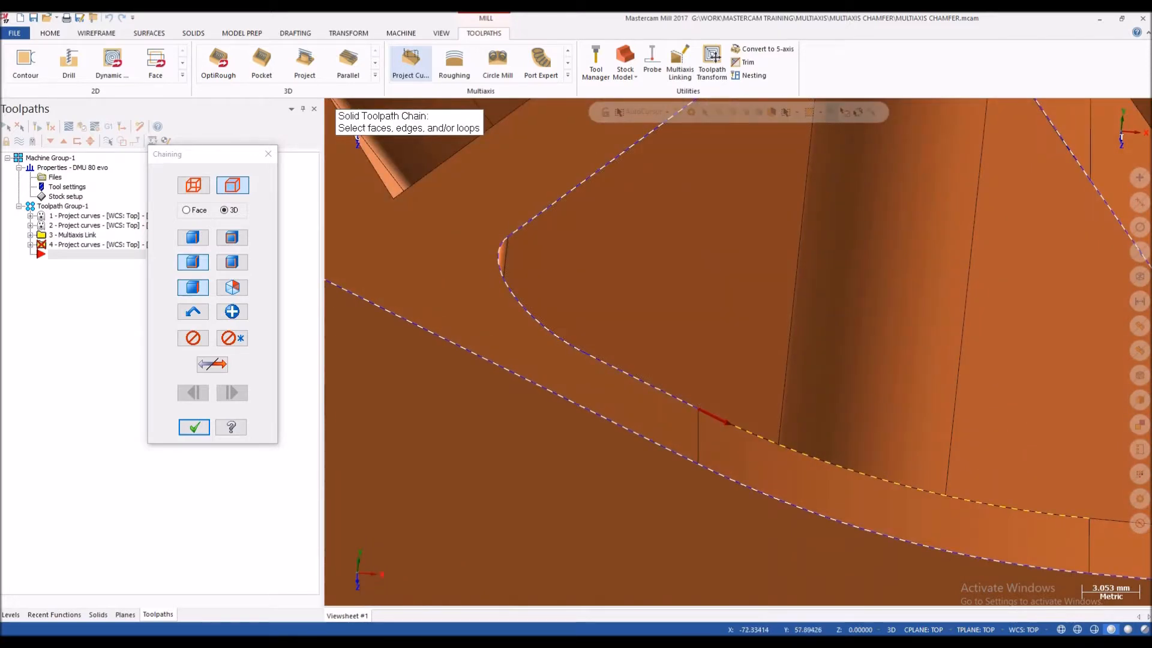
left_click(762, 438)
scroll(762, 438, "down", 4)
scroll(833, 415, "up", 2)
left_click(861, 436)
scroll(852, 426, "down", 2)
left_click(944, 423)
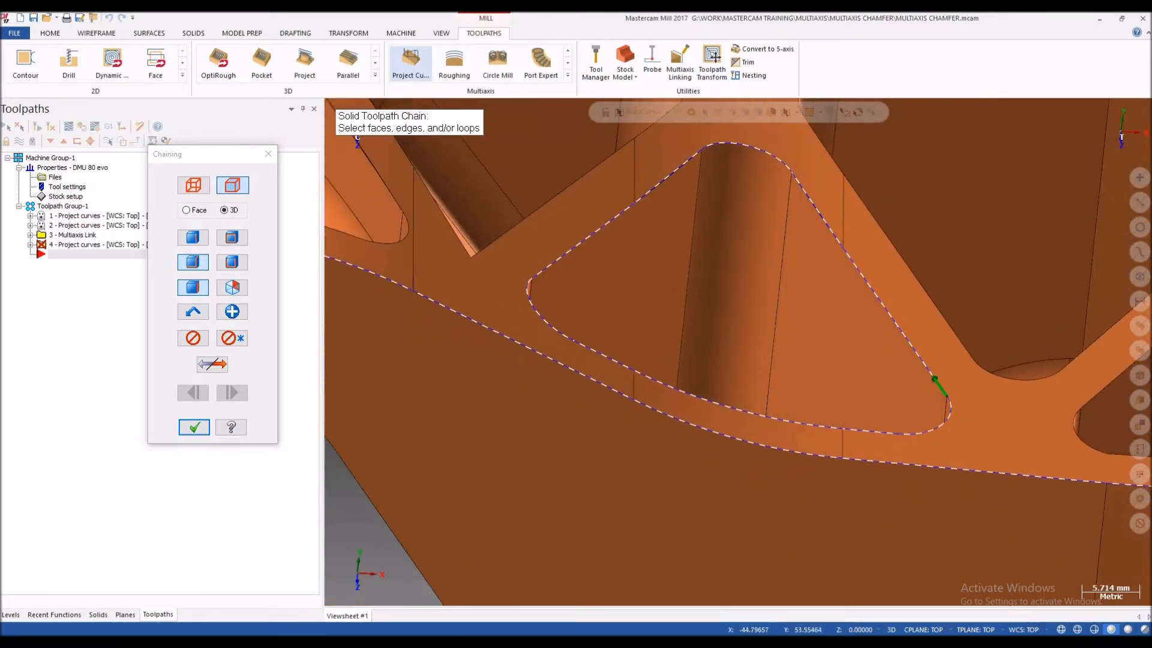
scroll(627, 324, "down", 7)
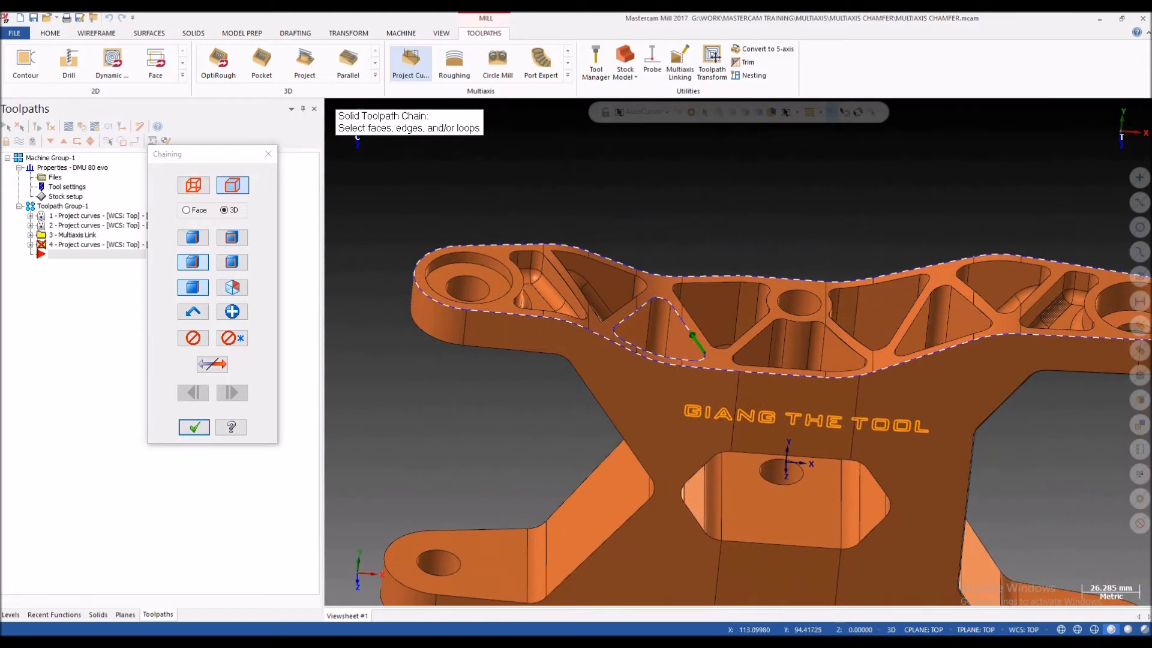
scroll(1008, 270, "up", 2)
scroll(1008, 270, "up", 2)
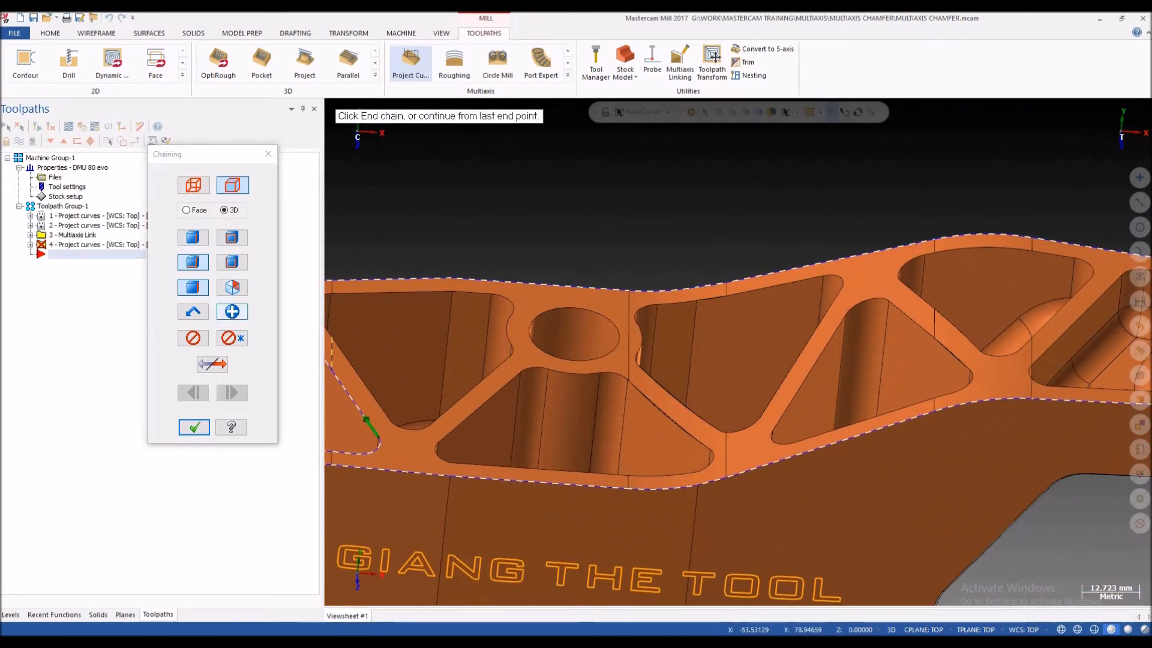
scroll(853, 306, "down", 2)
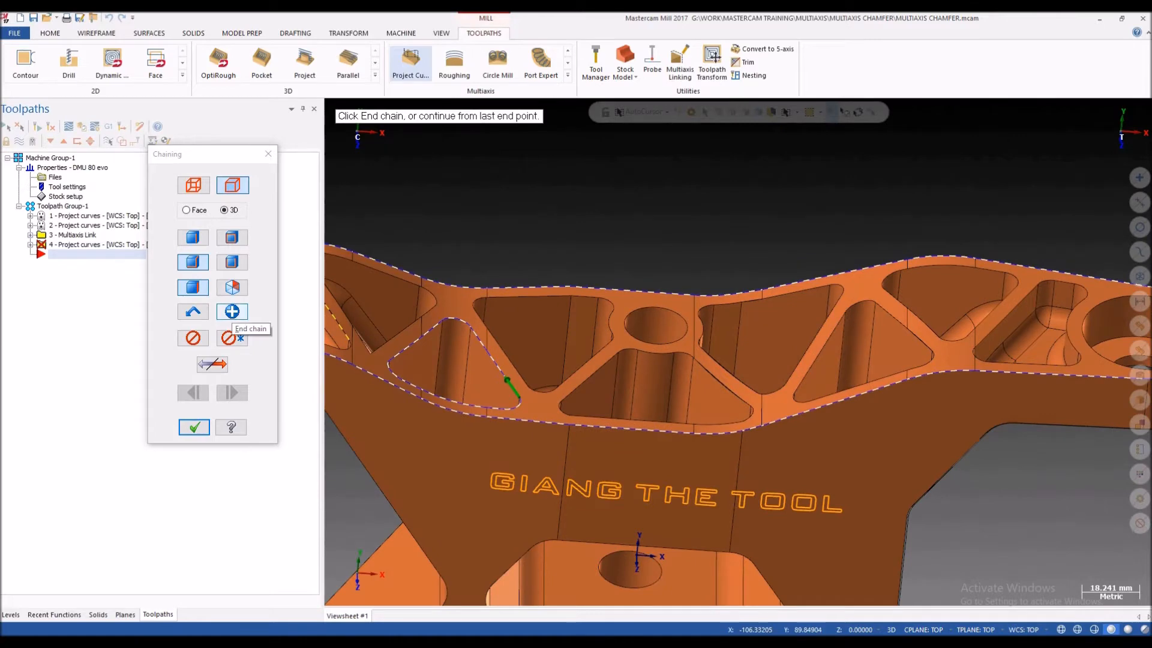
left_click(232, 312)
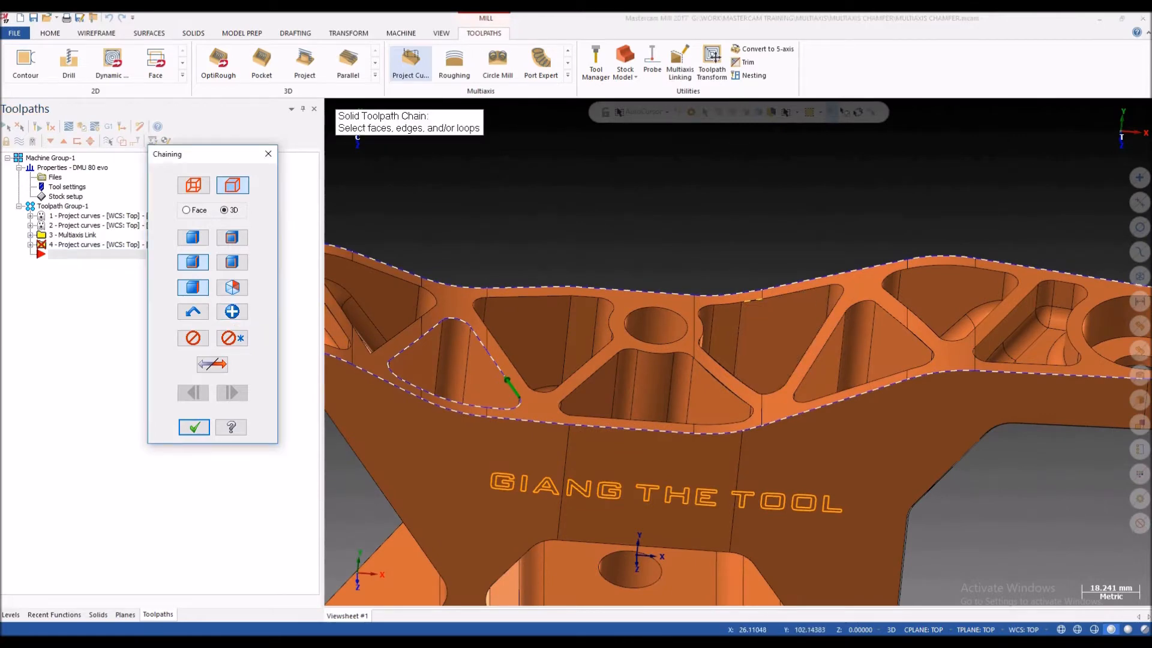
Step: Start a chain around the pocket right of the central hole, along its rear, curved left and lower sloped edges
left_click(781, 293)
left_click(729, 303)
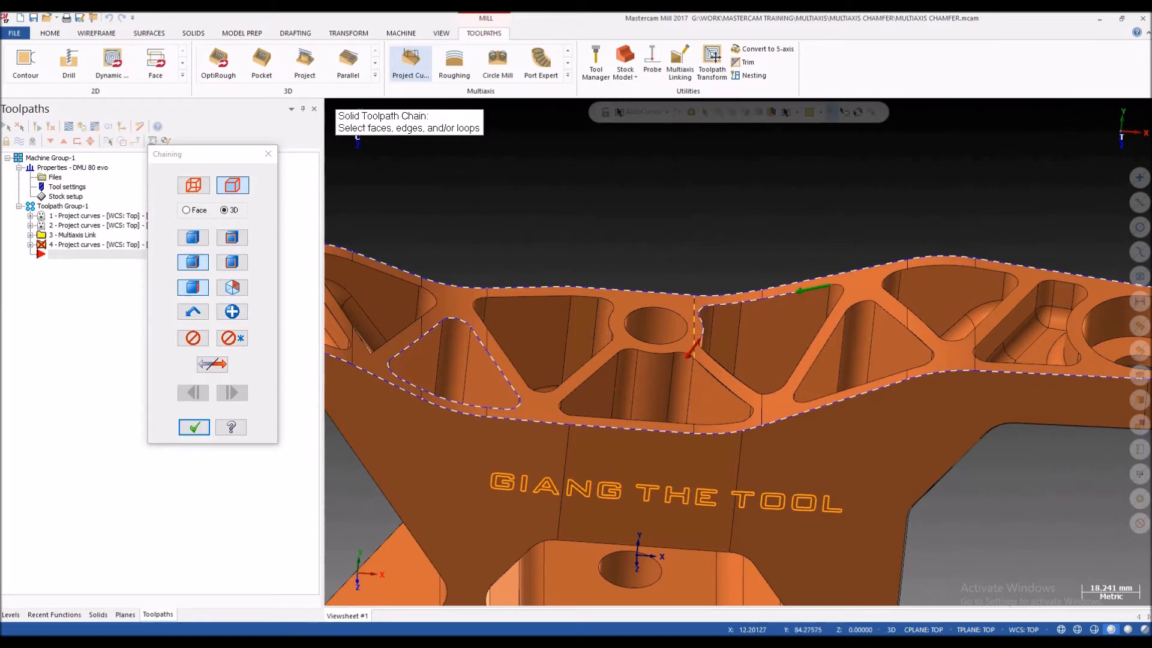
scroll(710, 345, "up", 6)
left_click(665, 345)
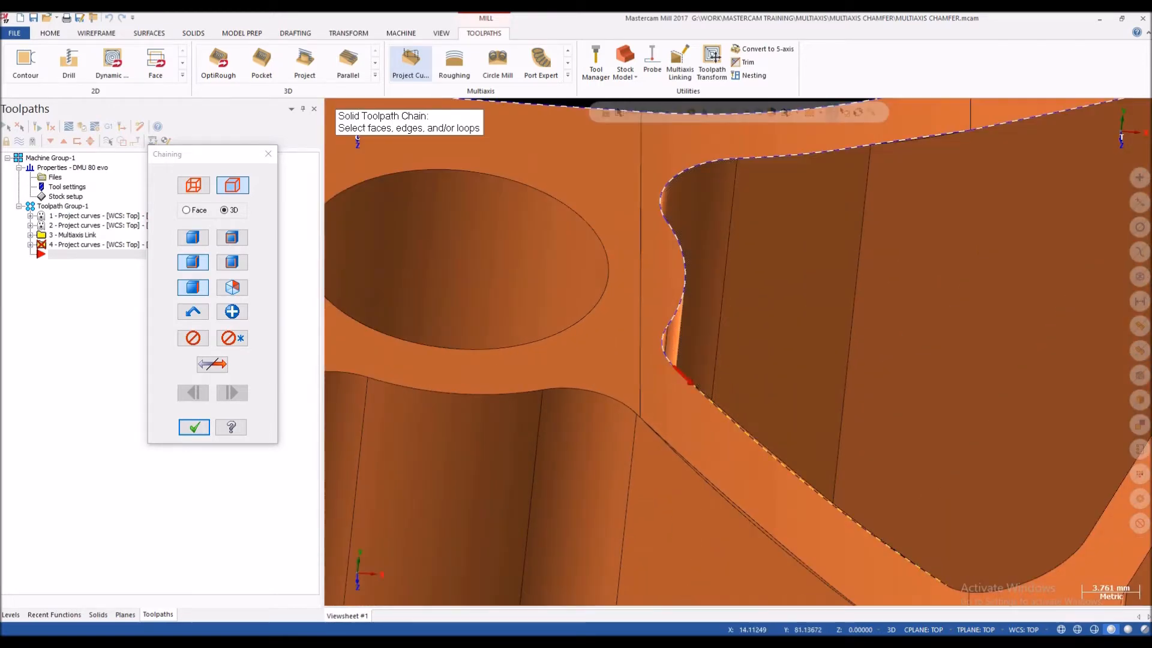
left_click(694, 378)
scroll(693, 381, "down", 2)
scroll(1080, 576, "up", 1)
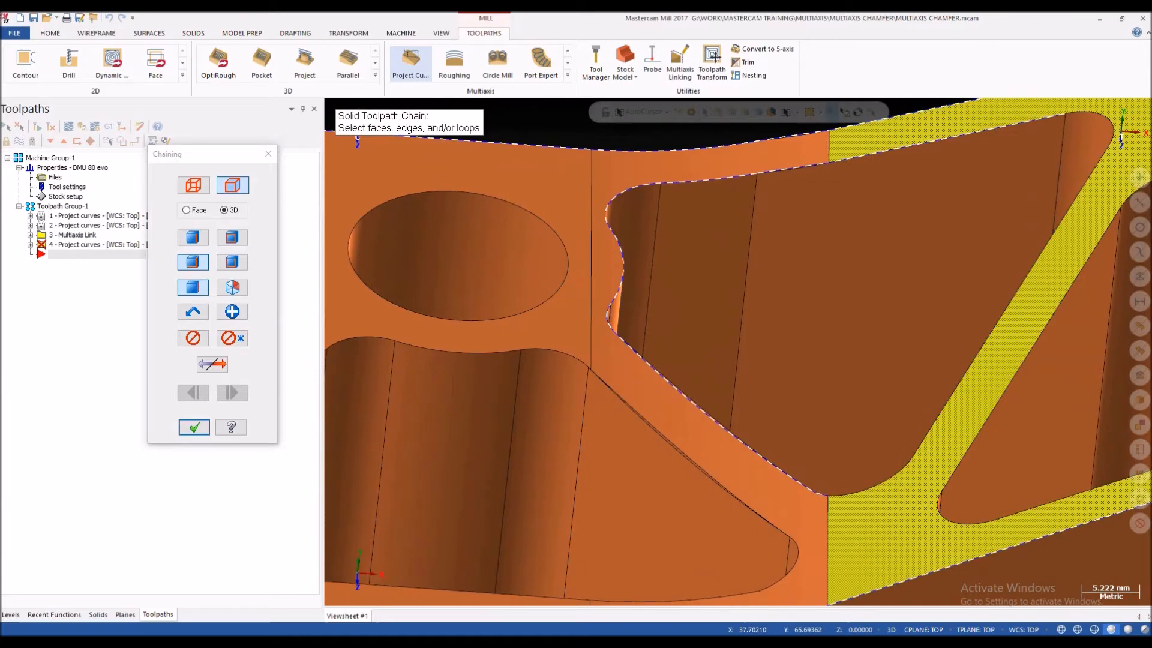
Step: Extend the chain of the pocket right of the central hole along its lower corner and right sloped edge, and accept the chains
left_click(882, 482)
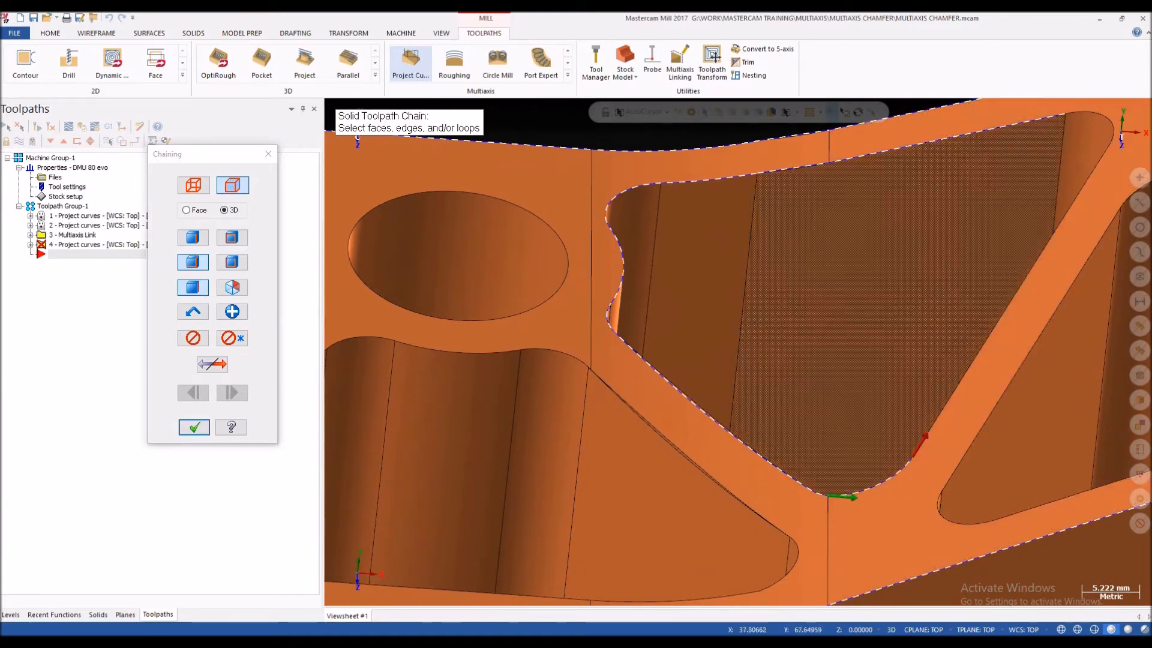
left_click(193, 339)
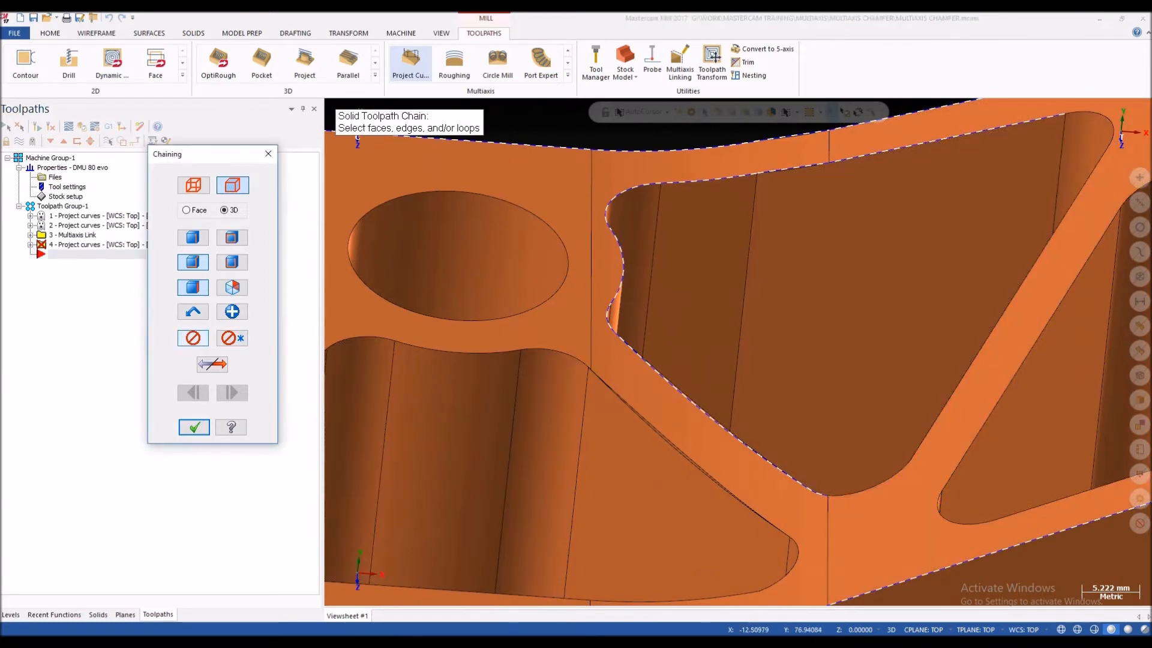
left_click(870, 487)
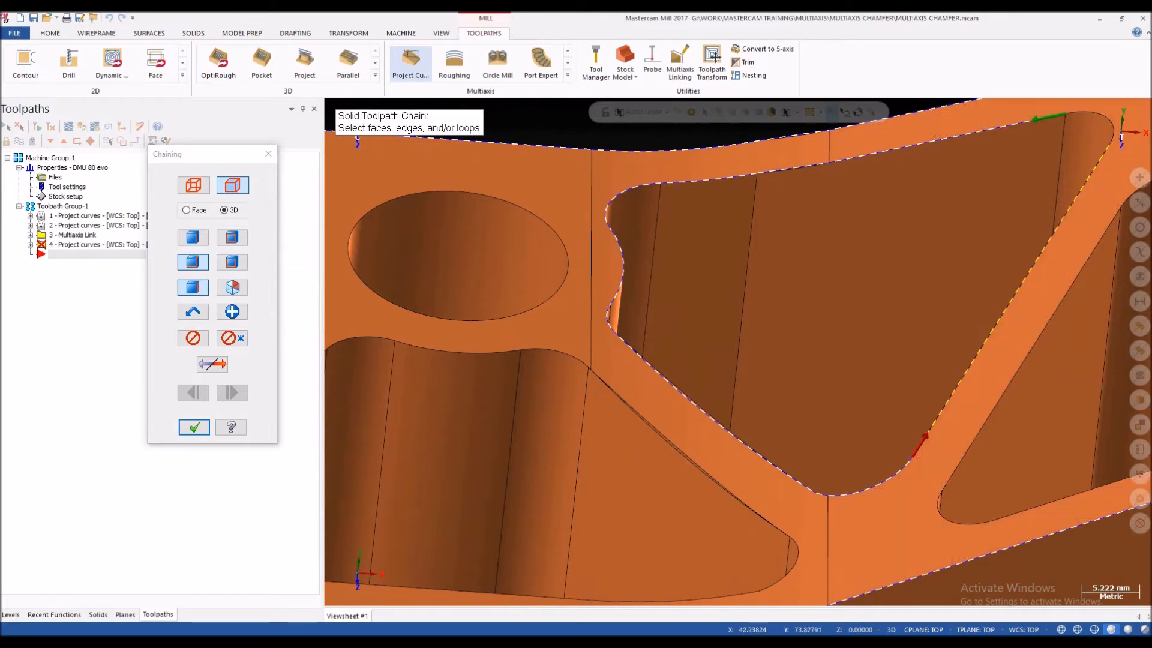
scroll(882, 450, "down", 3)
scroll(888, 447, "down", 2)
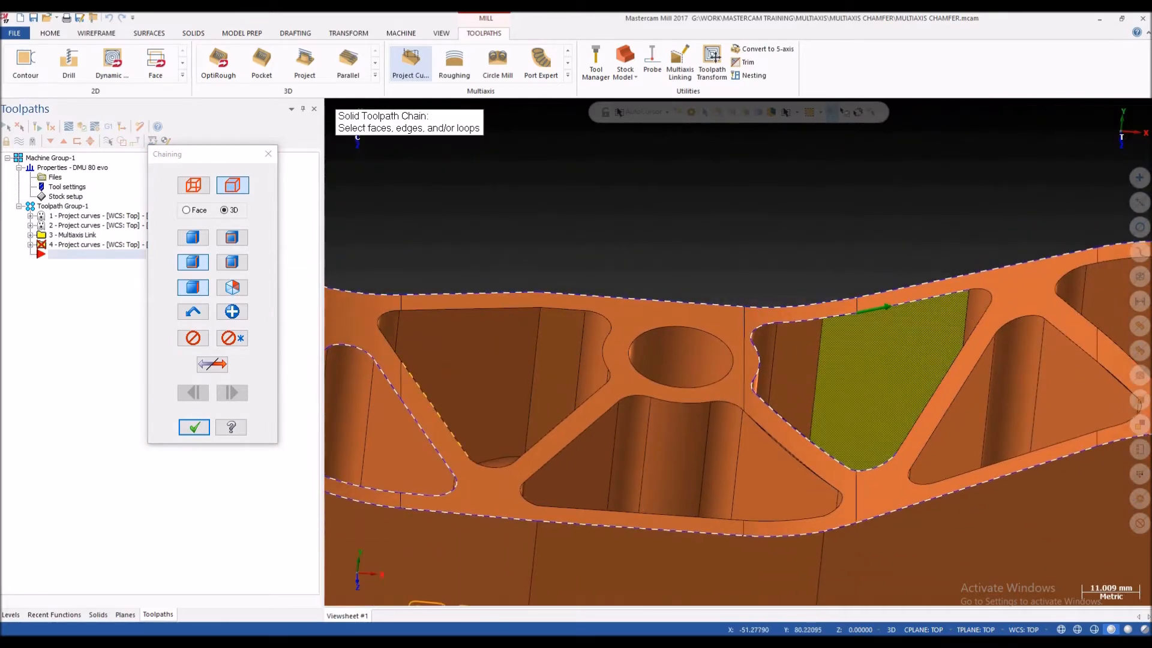
left_click(936, 394)
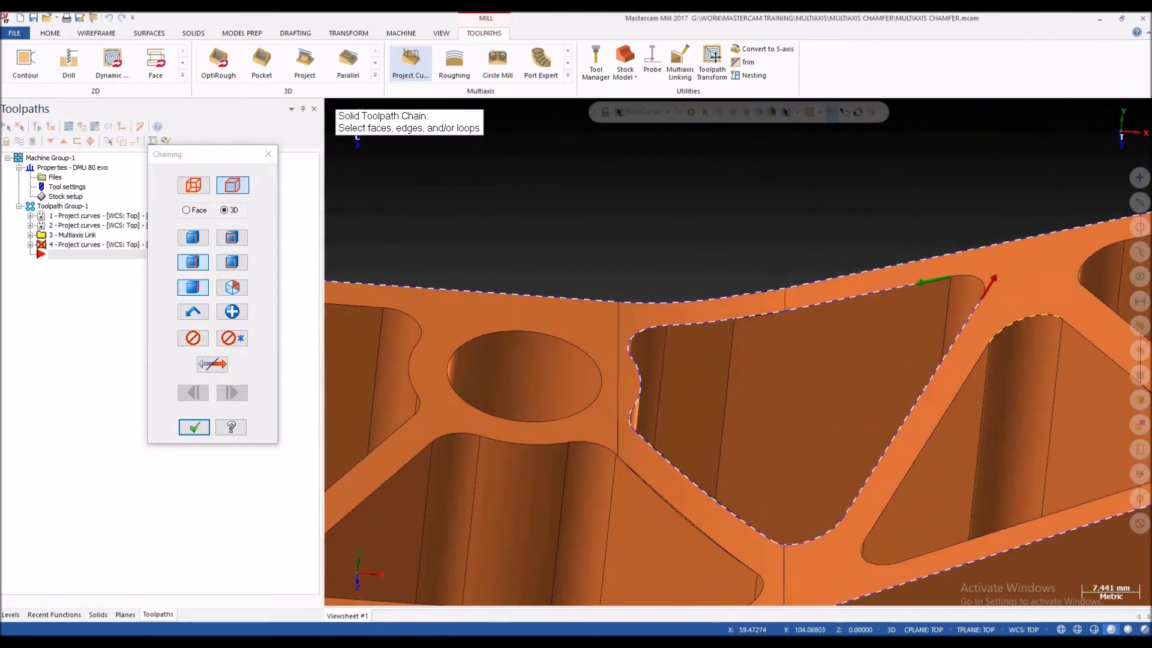
scroll(840, 390, "down", 3)
scroll(460, 245, "down", 2)
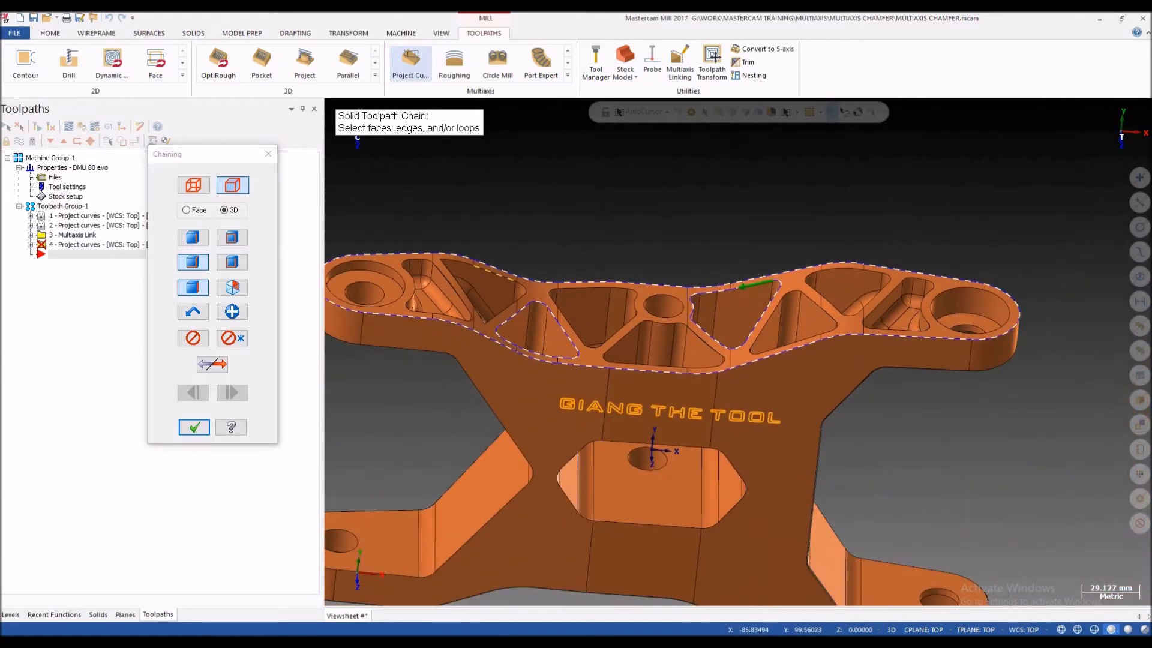
scroll(849, 285, "down", 4)
scroll(774, 291, "up", 3)
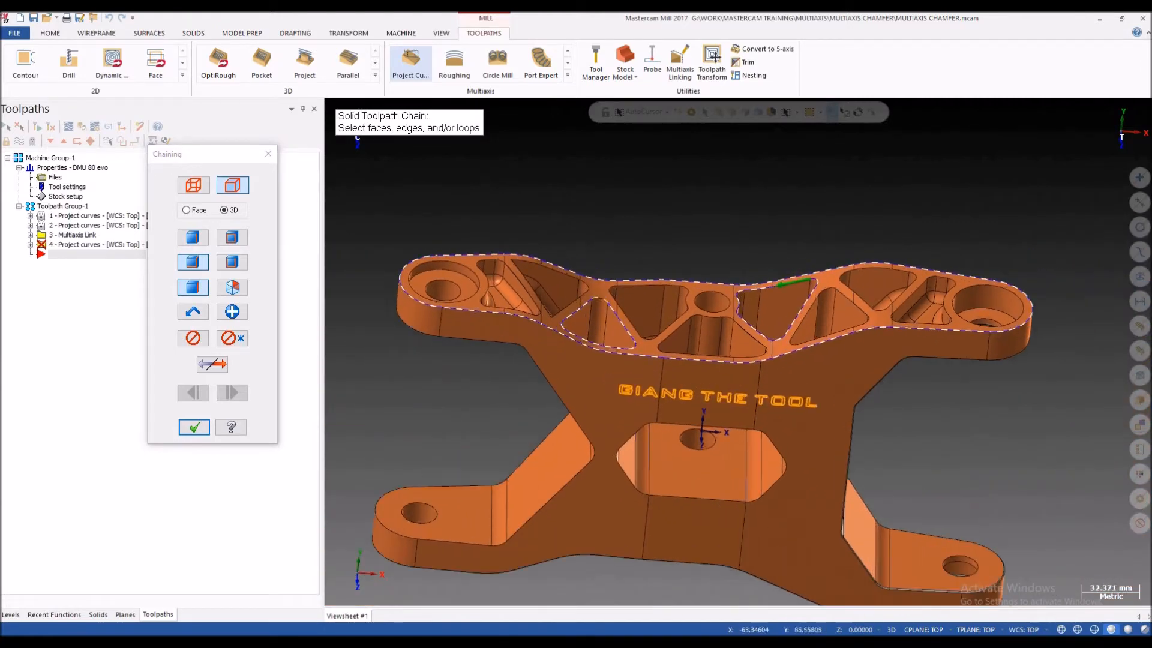
left_click(194, 427)
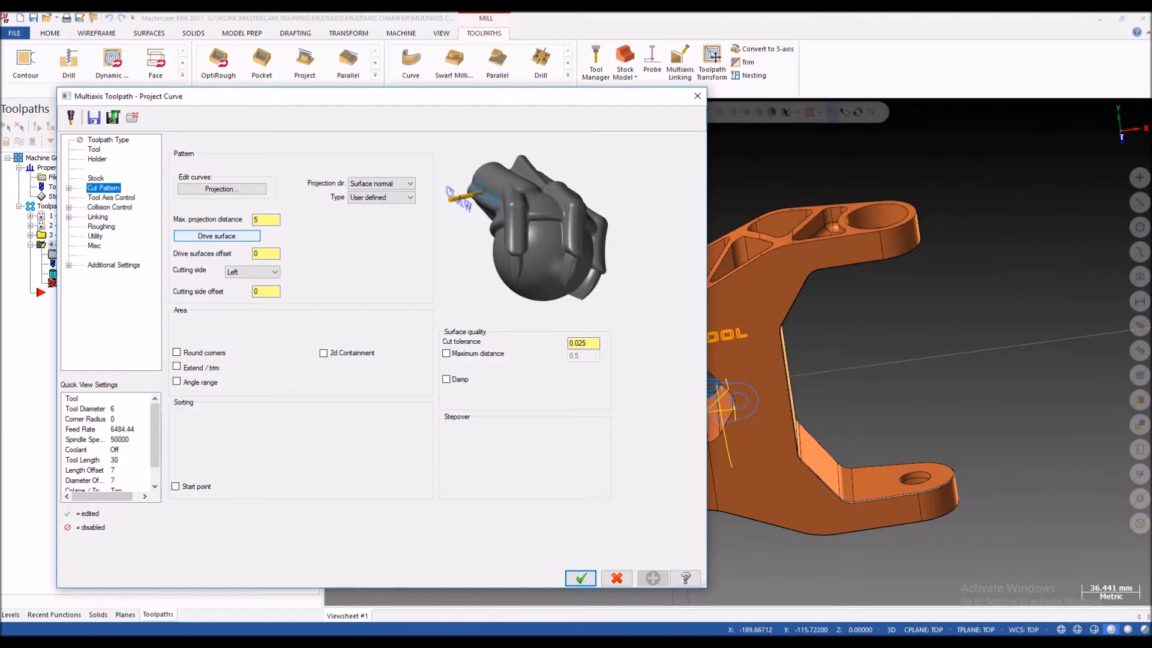
Step: Start the drive surface selection and examine the bracket's upper rib and boss faces around the pockets
left_click(217, 236)
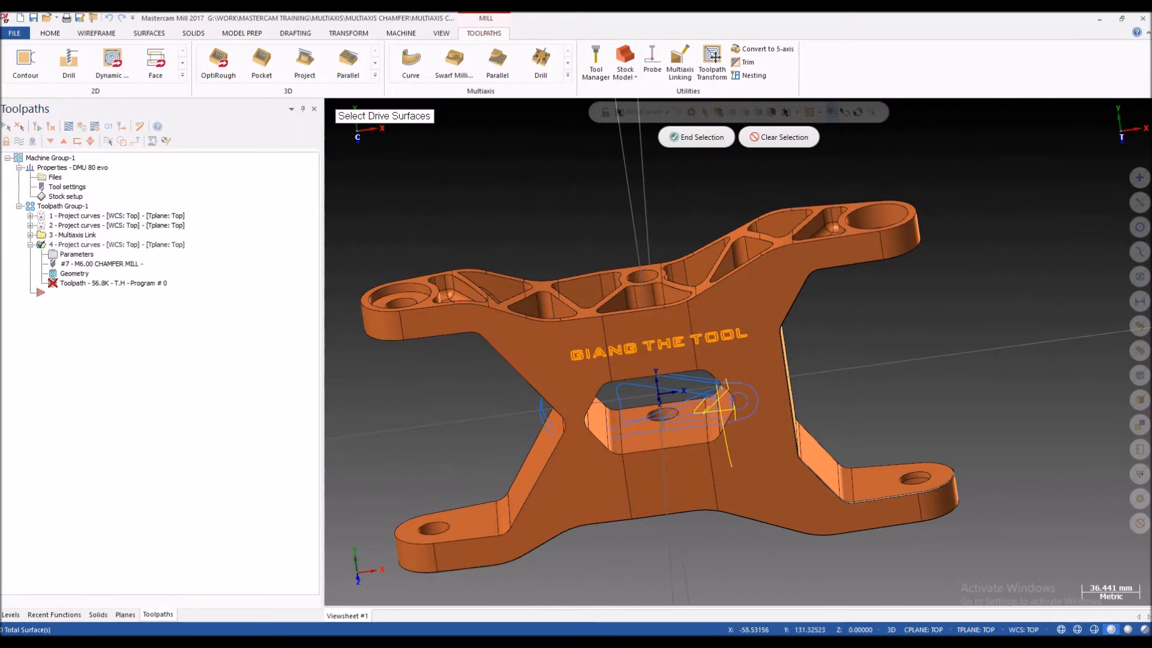
scroll(739, 351, "down", 1)
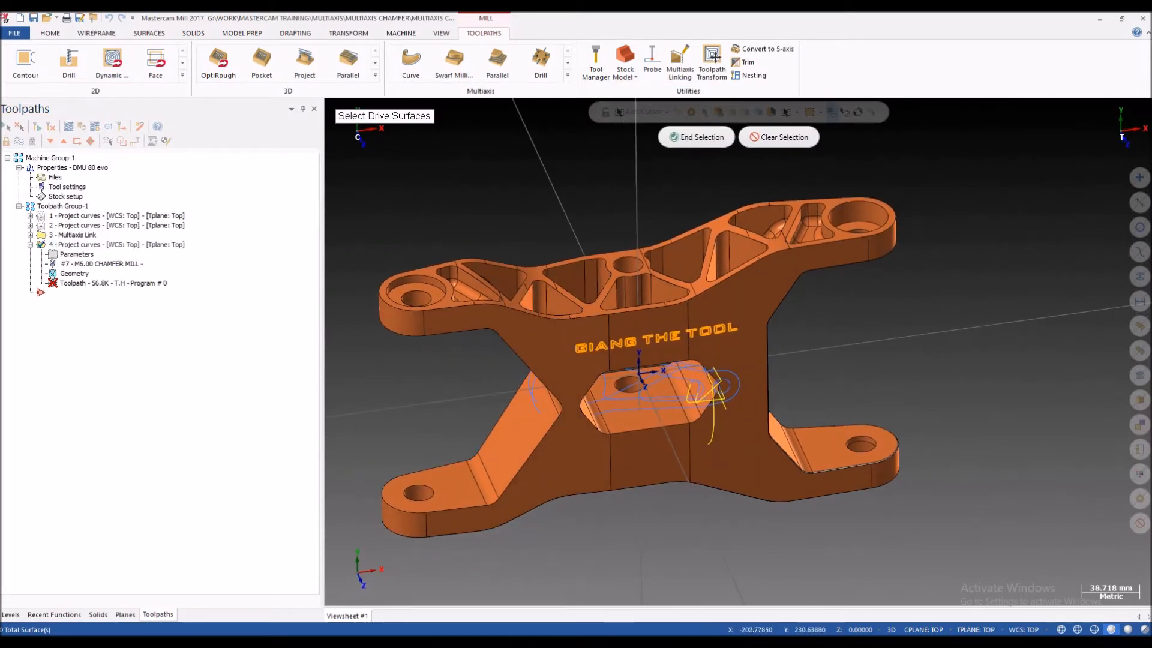
scroll(509, 231, "up", 3)
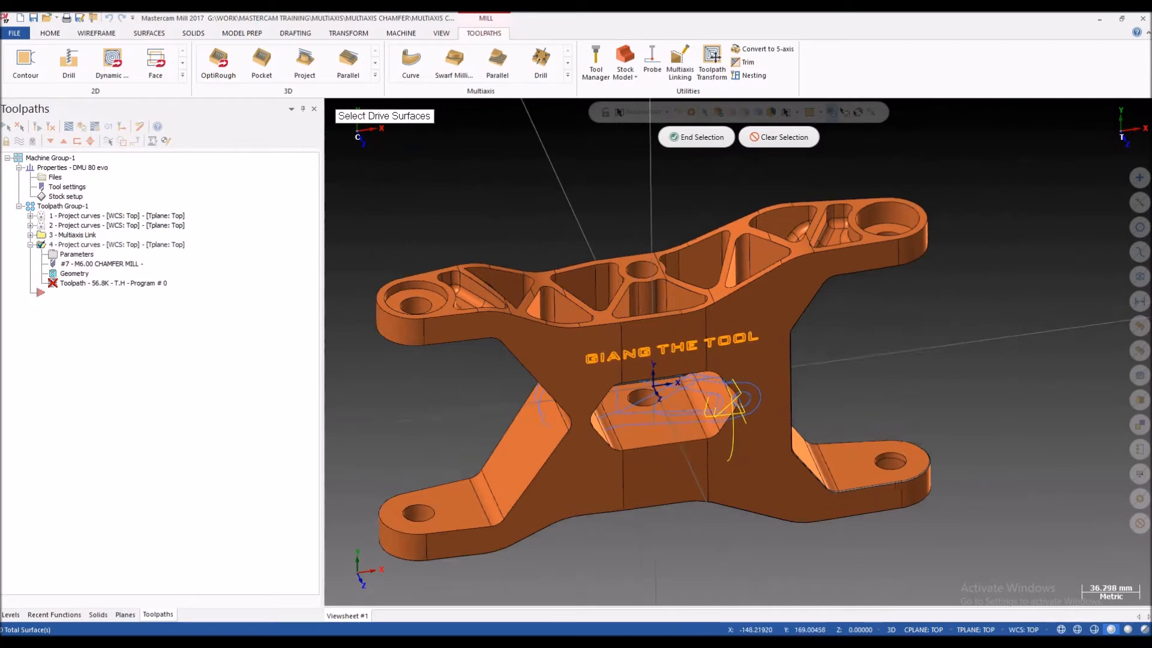
scroll(515, 201, "up", 1)
mouse_move(511, 210)
middle_mouse_down()
mouse_move(528, 204)
mouse_move(523, 231)
mouse_move(531, 210)
middle_mouse_up()
scroll(398, 280, "up", 5)
scroll(445, 177, "down", 4)
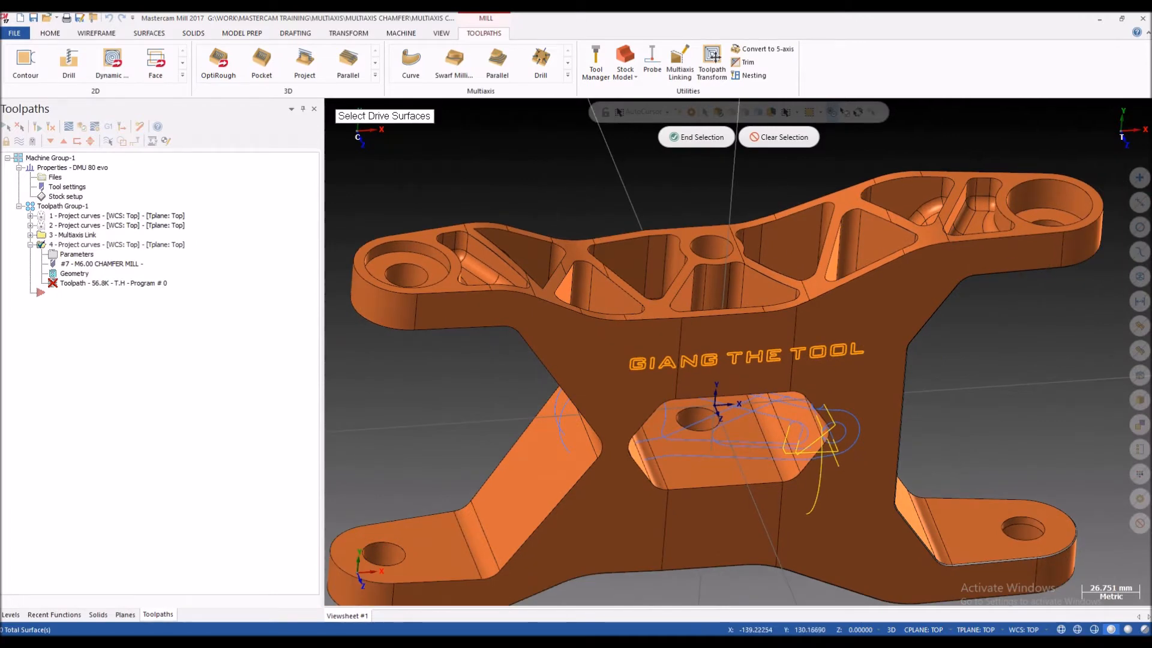
scroll(424, 236, "up", 5)
scroll(437, 223, "down", 5)
mouse_move(474, 210)
middle_mouse_down()
mouse_move(479, 235)
mouse_move(483, 211)
middle_mouse_up()
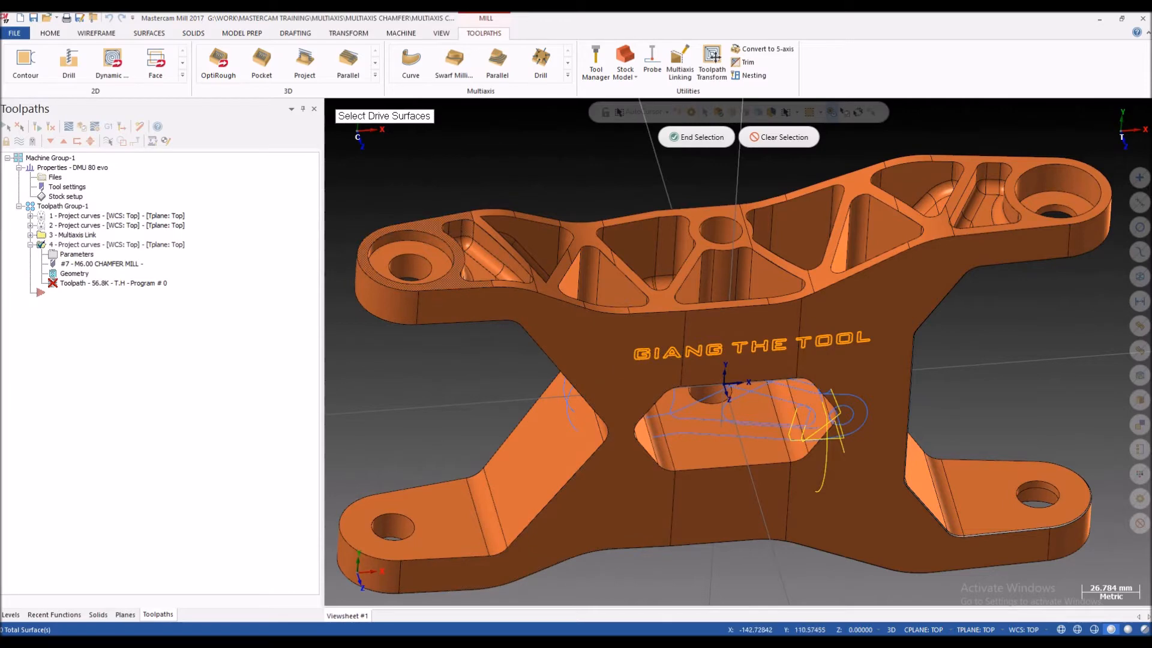
scroll(514, 293, "down", 3)
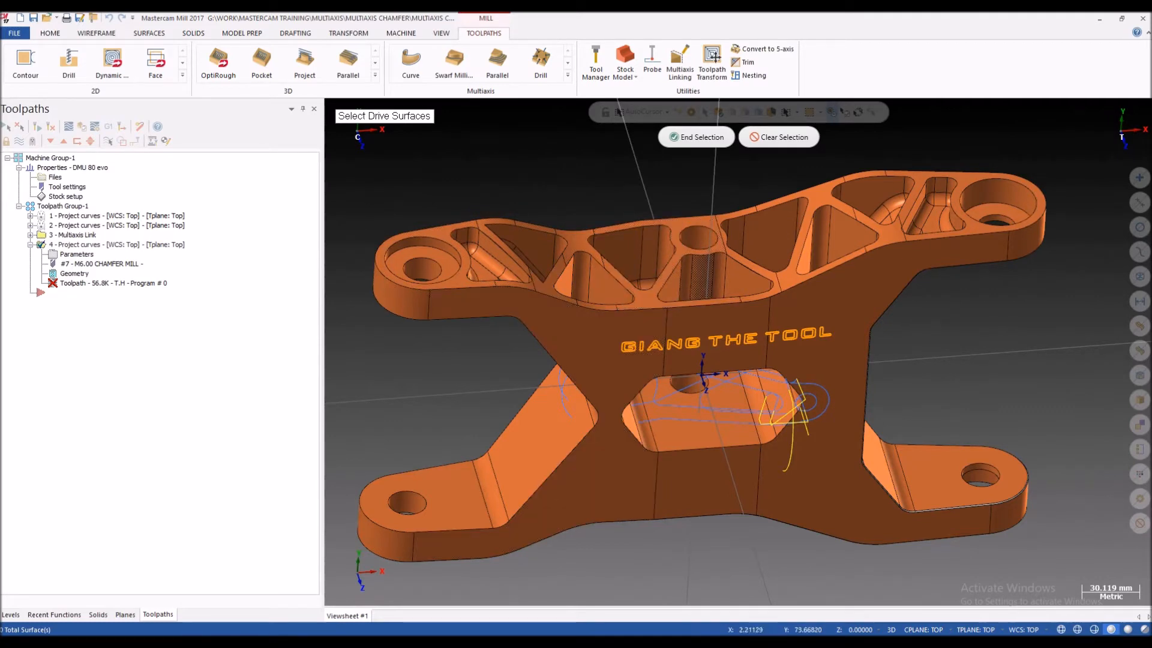
scroll(467, 276, "up", 5)
scroll(475, 275, "down", 4)
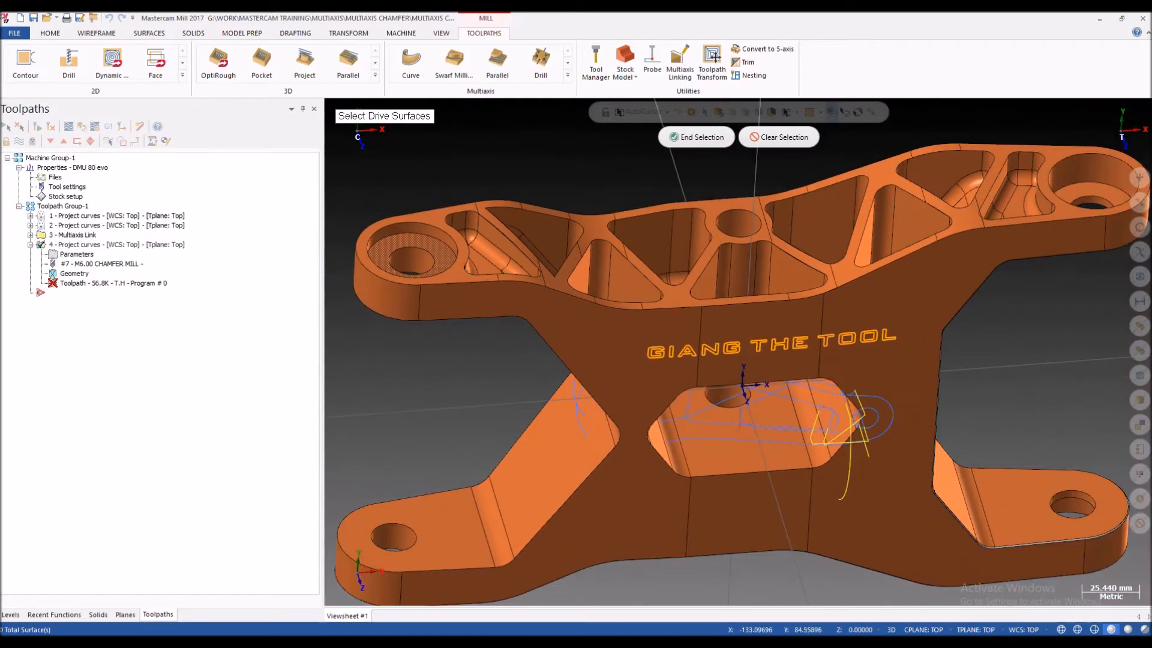
scroll(477, 273, "up", 5)
scroll(480, 273, "down", 4)
scroll(492, 273, "up", 4)
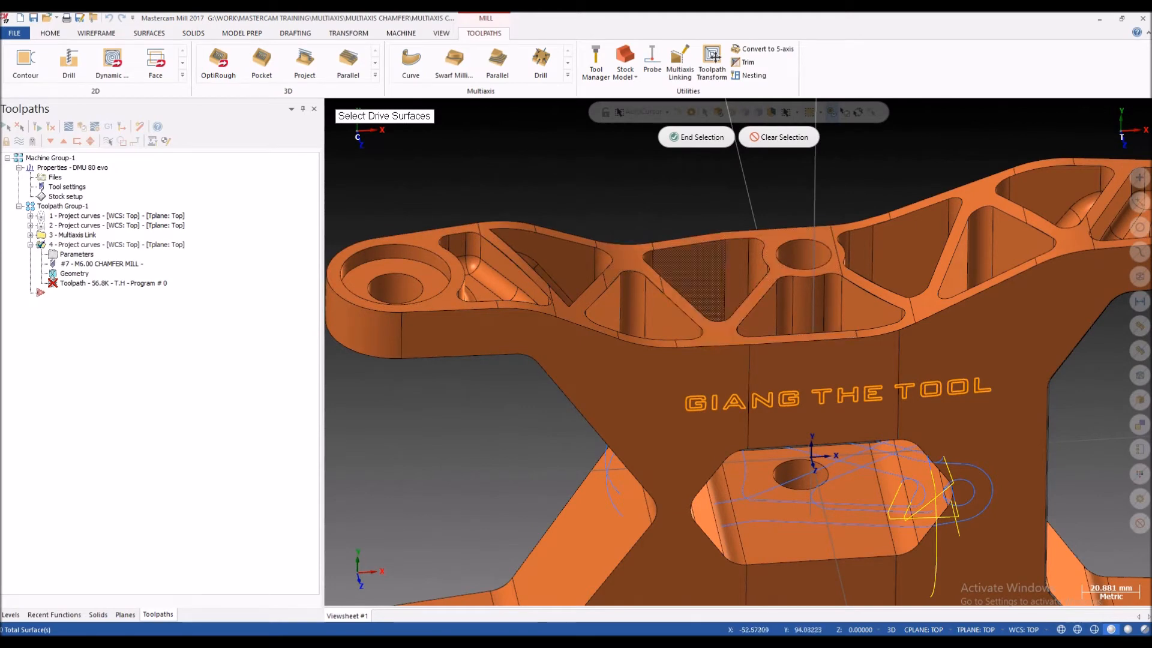
scroll(810, 235, "down", 1)
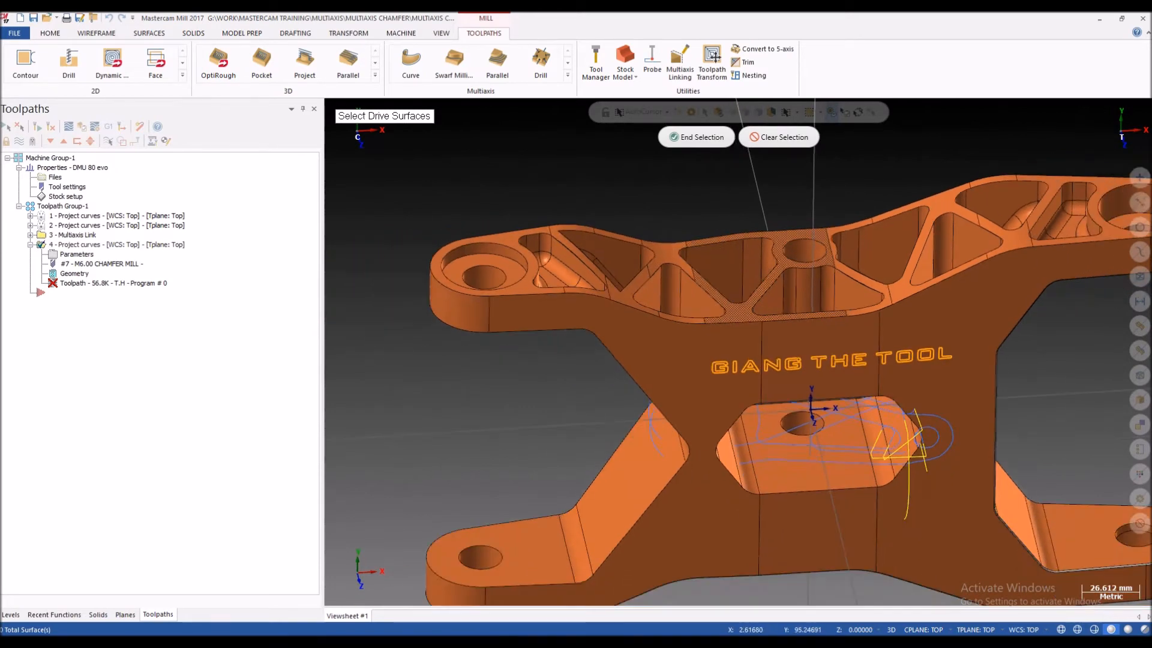
scroll(690, 249, "down", 1)
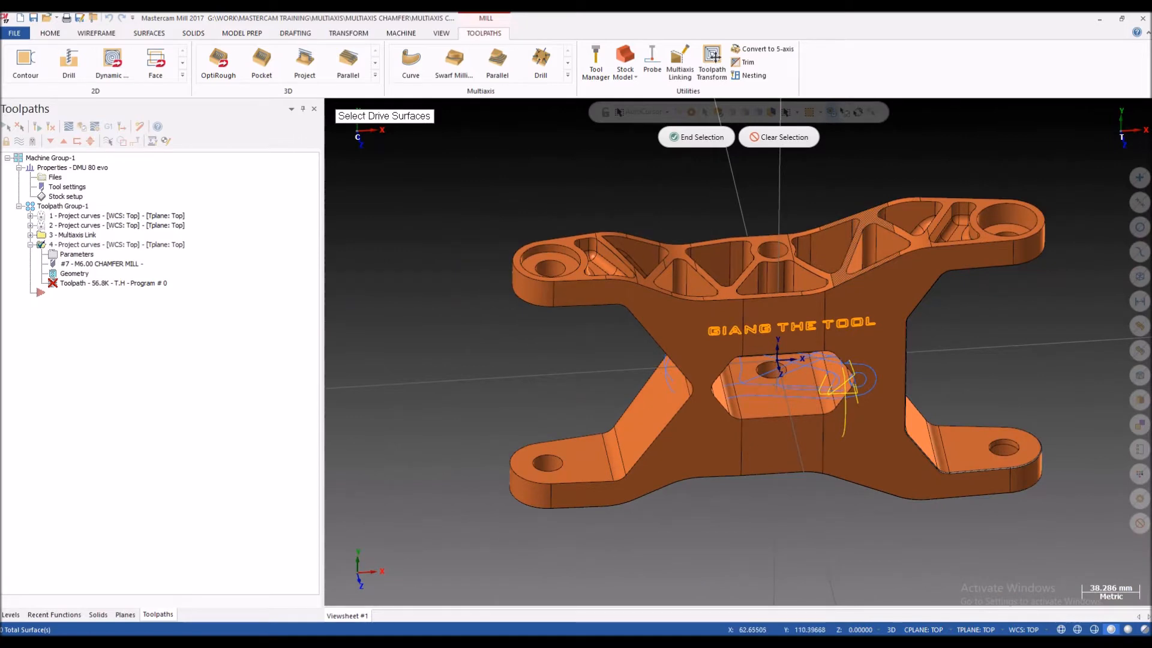
scroll(878, 214, "up", 1)
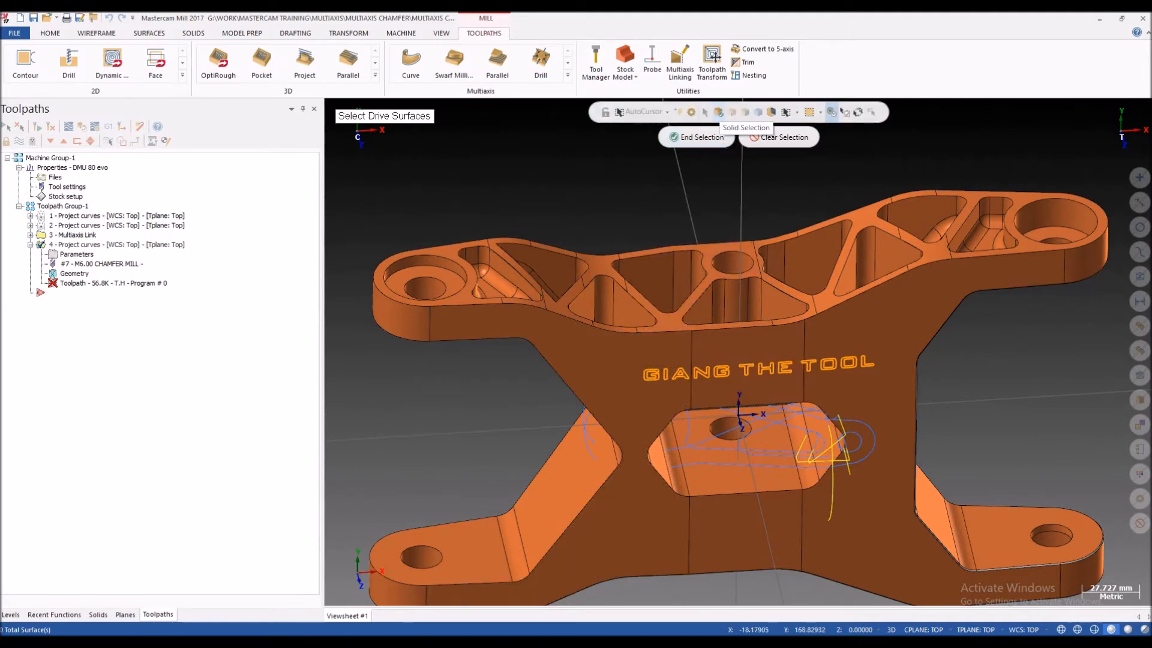
Step: Select the bracket's connected upper solid faces as drive surfaces by tangency, and finish the surface selection
left_click(718, 112)
scroll(420, 276, "up", 2)
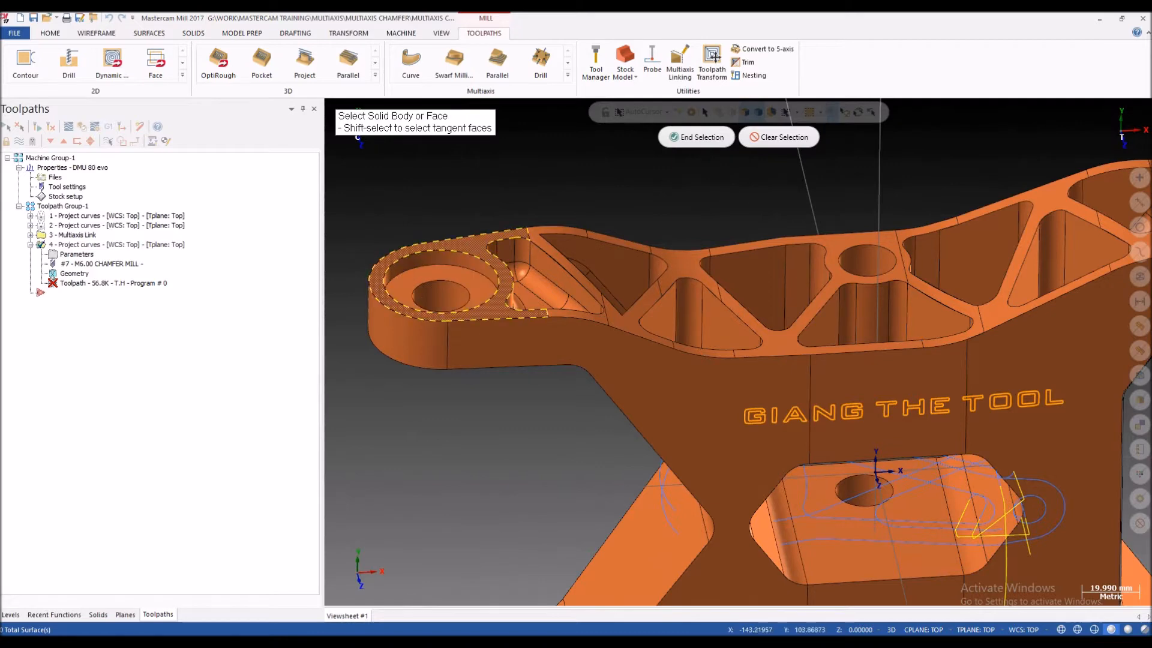
scroll(466, 245, "down", 3)
left_click(444, 276)
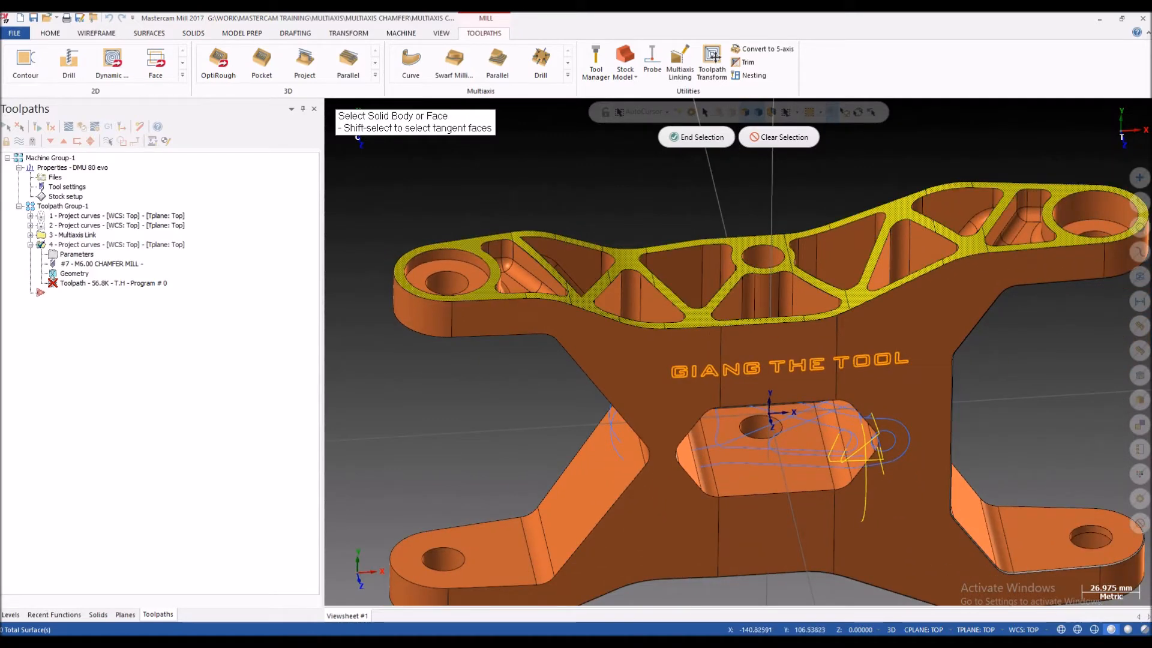
scroll(444, 277, "down", 3)
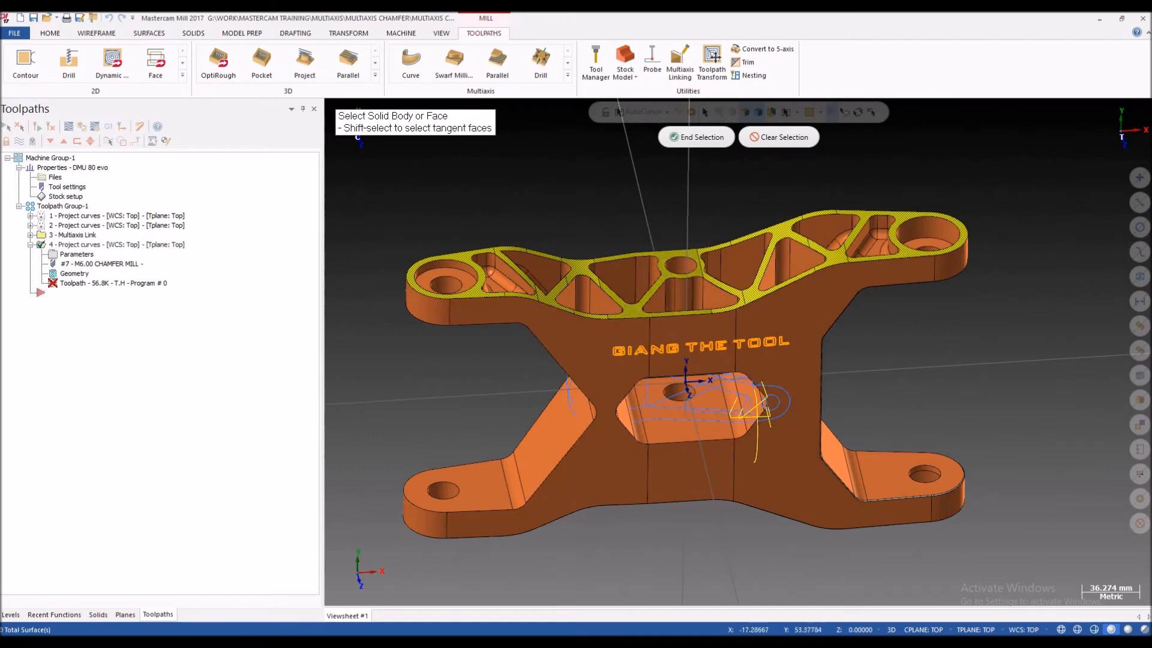
scroll(579, 348, "up", 1)
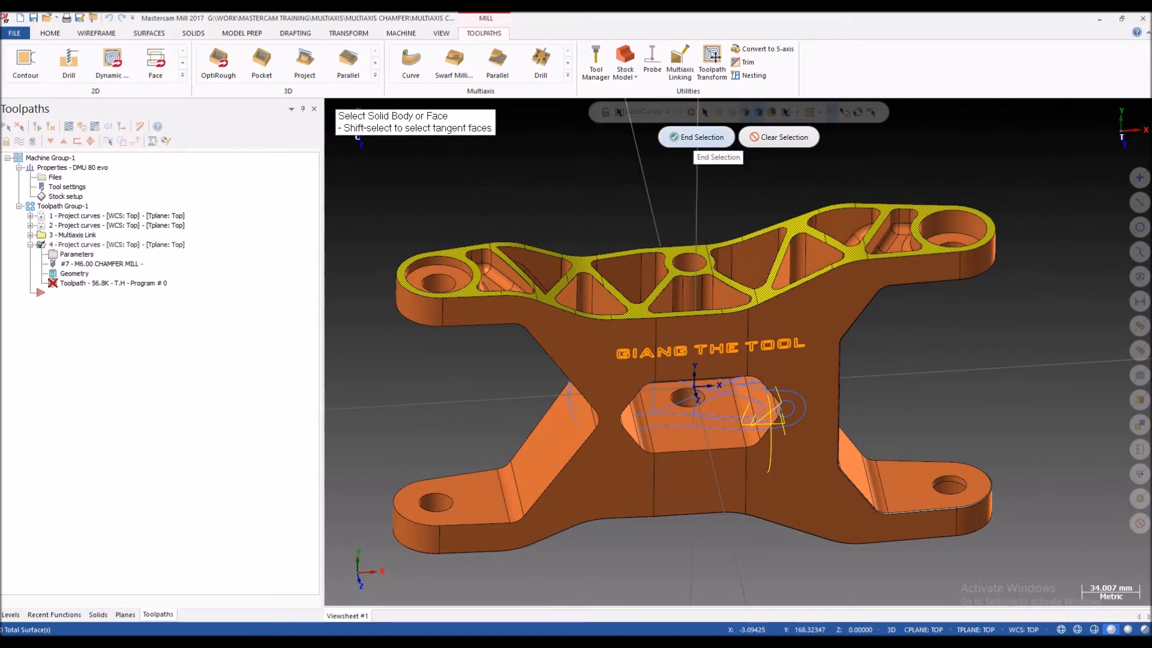
left_click(699, 136)
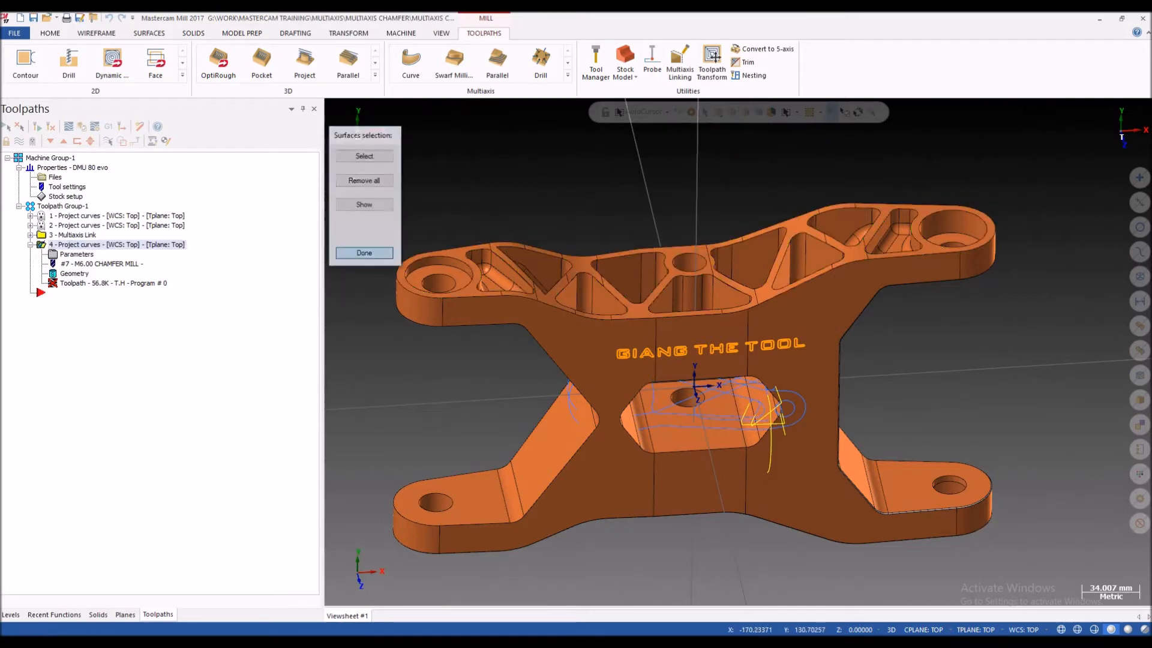
left_click(364, 253)
Step: Set the cut pattern's maximum projection distance to 1.0
double_click(260, 221)
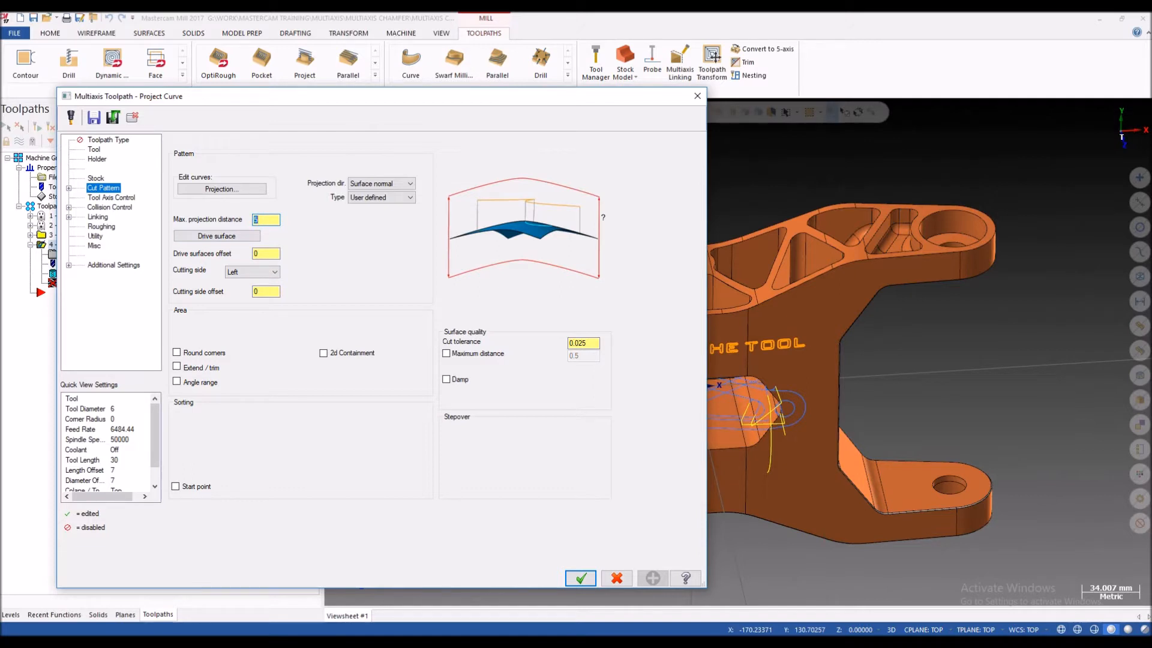
left_click_drag(396, 96, 131, 120)
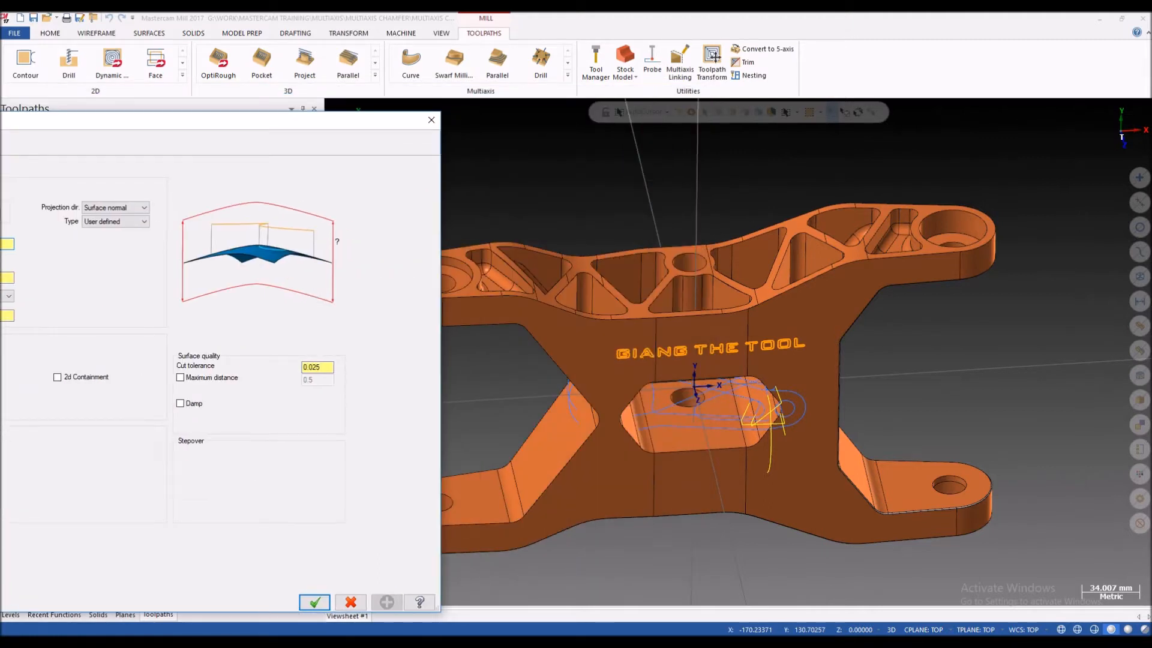
left_click_drag(130, 120, 270, 92)
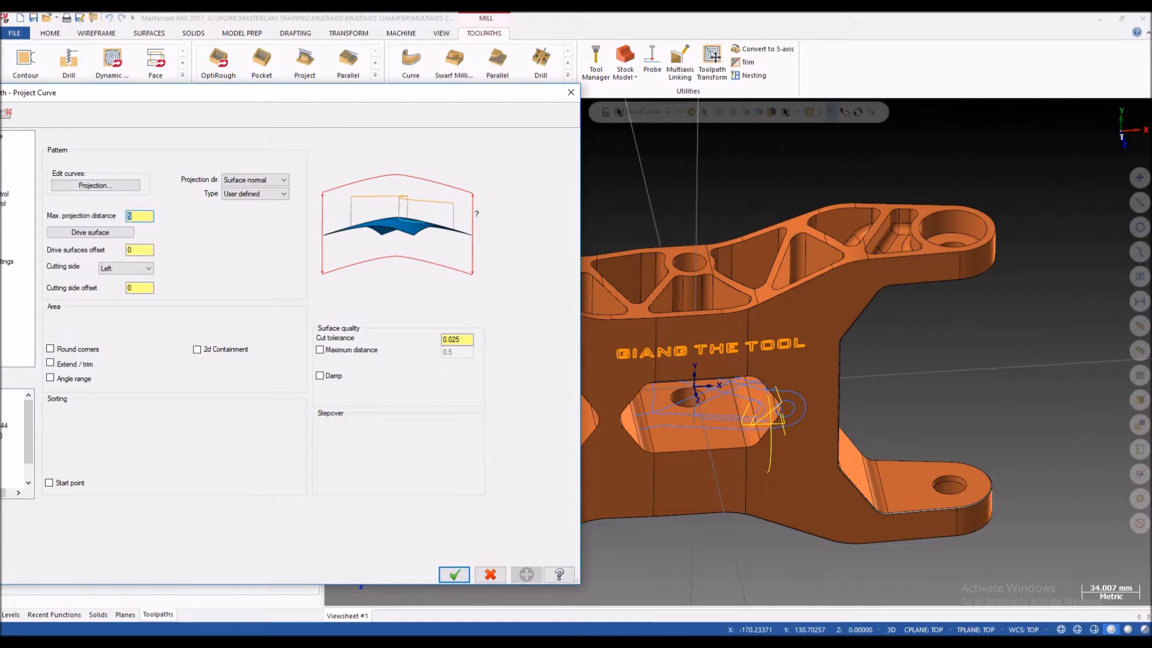
left_click_drag(258, 92, 356, 79)
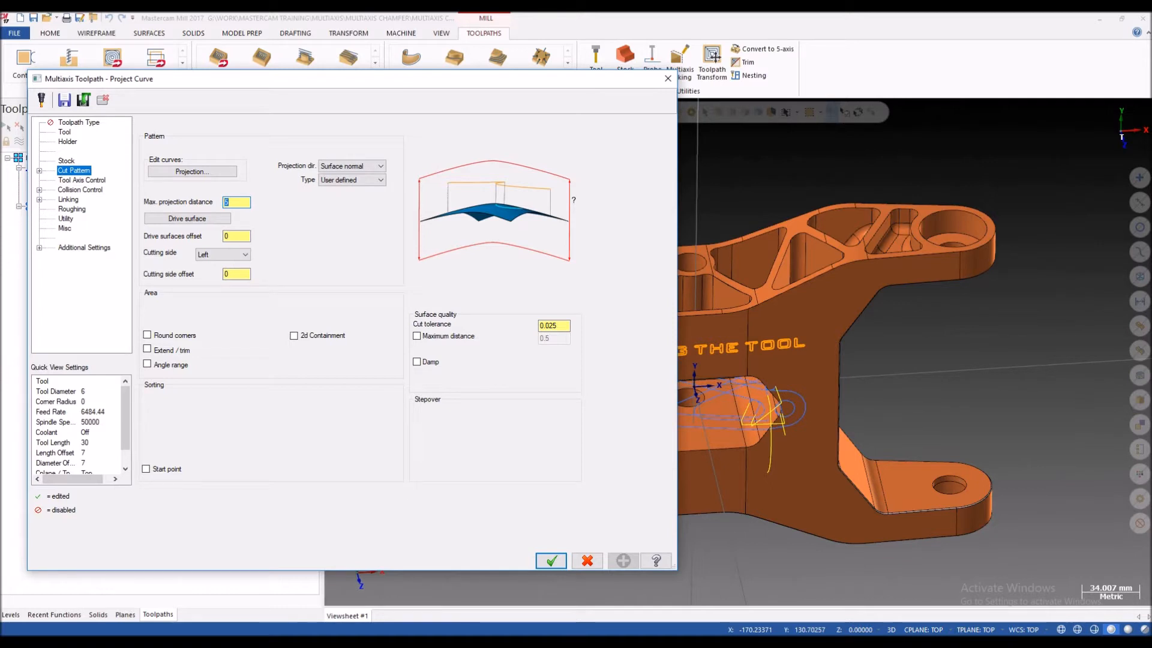
type("1")
key("Tab")
left_click(236, 202)
Step: Review the available projection direction and projection type options of the cut pattern
left_click(353, 166)
left_click(353, 166)
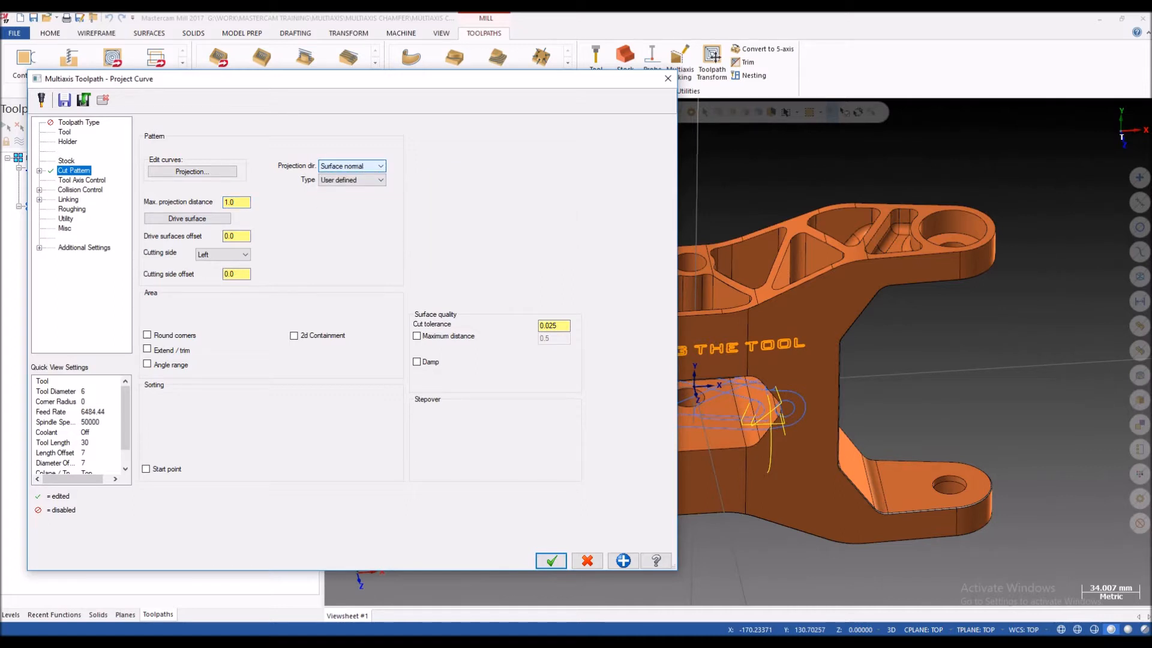
left_click(352, 166)
left_click(353, 166)
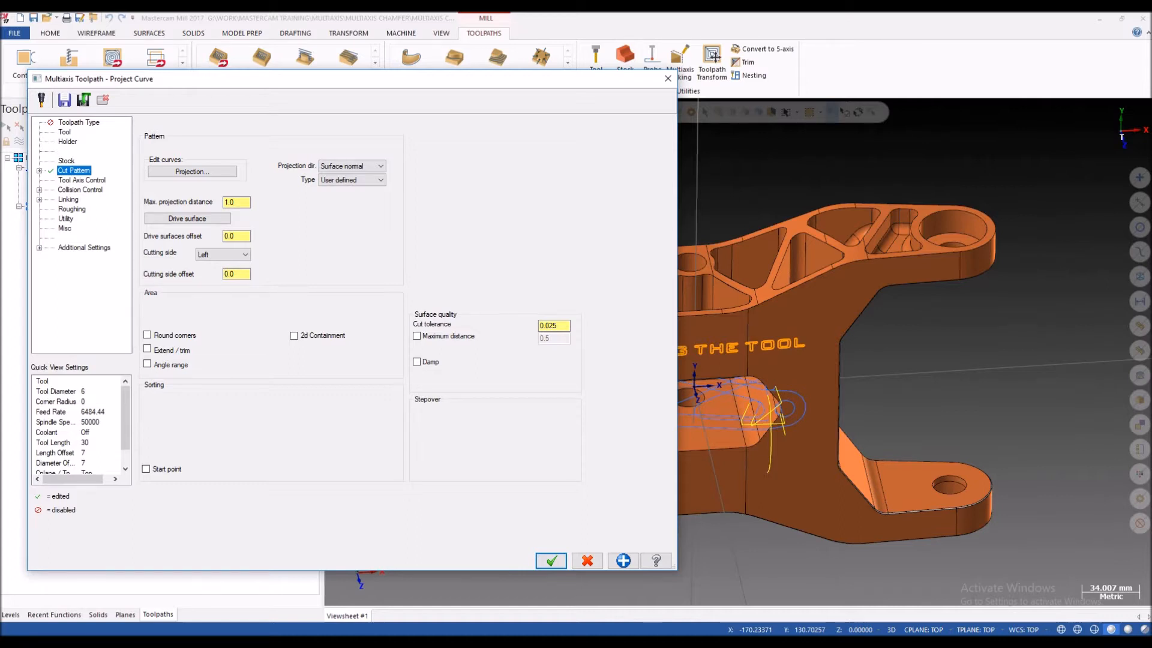
left_click(353, 180)
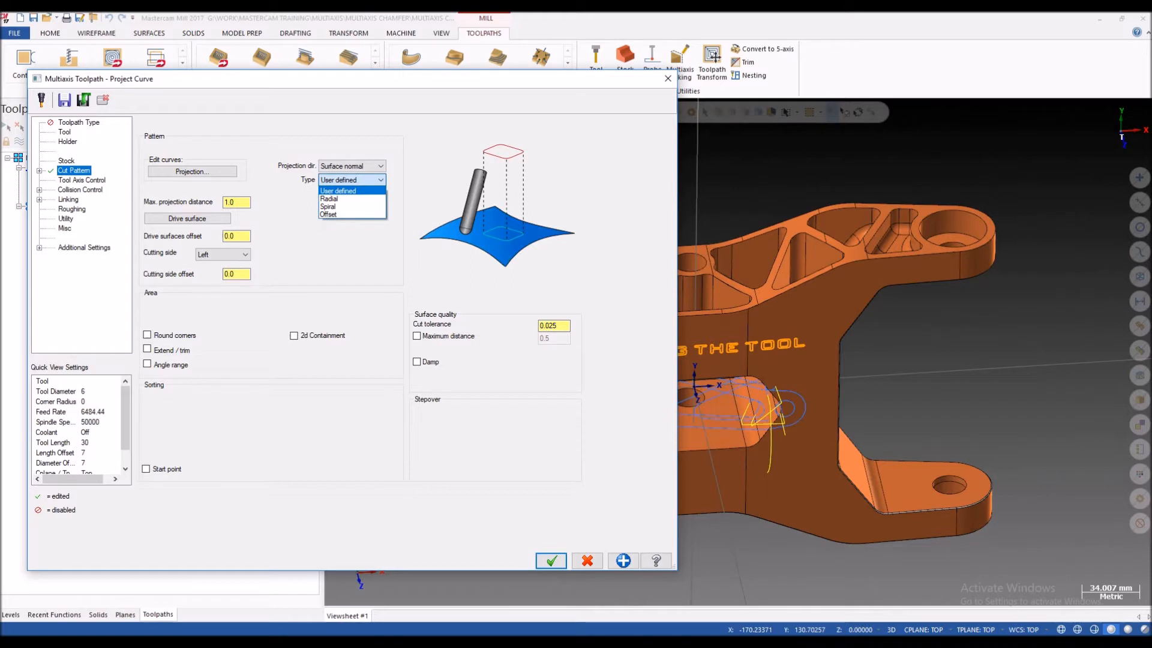
left_click(352, 180)
left_click(353, 180)
left_click(353, 181)
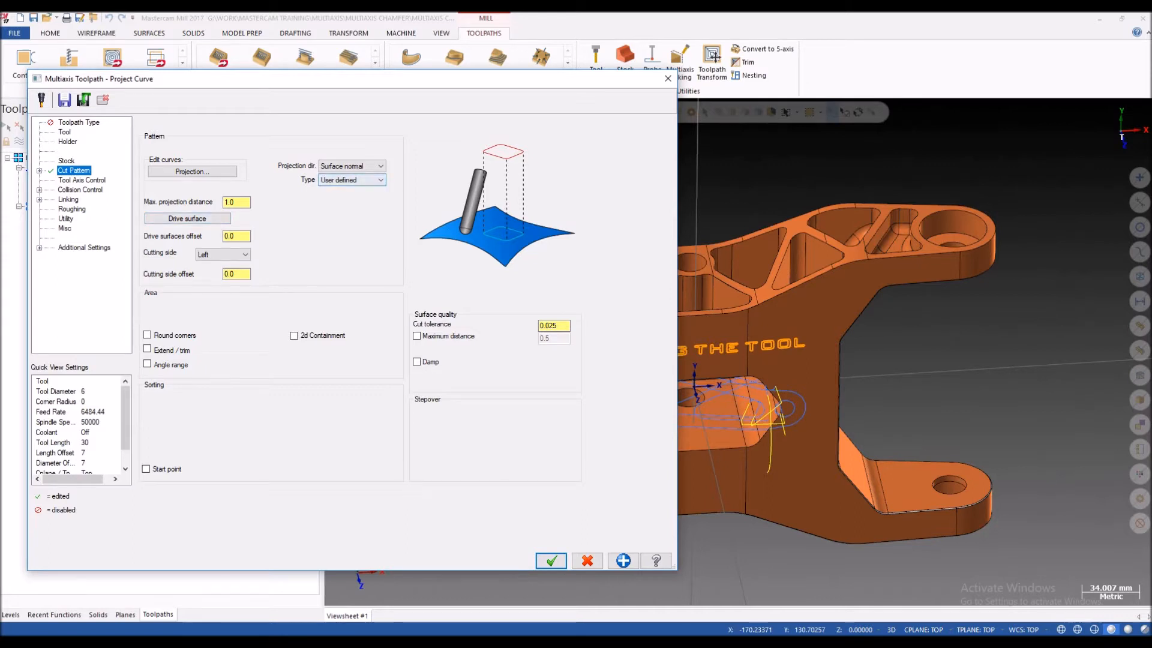
Step: Examine the drive surfaces offset and cutting side offset settings of the cut pattern
double_click(231, 236)
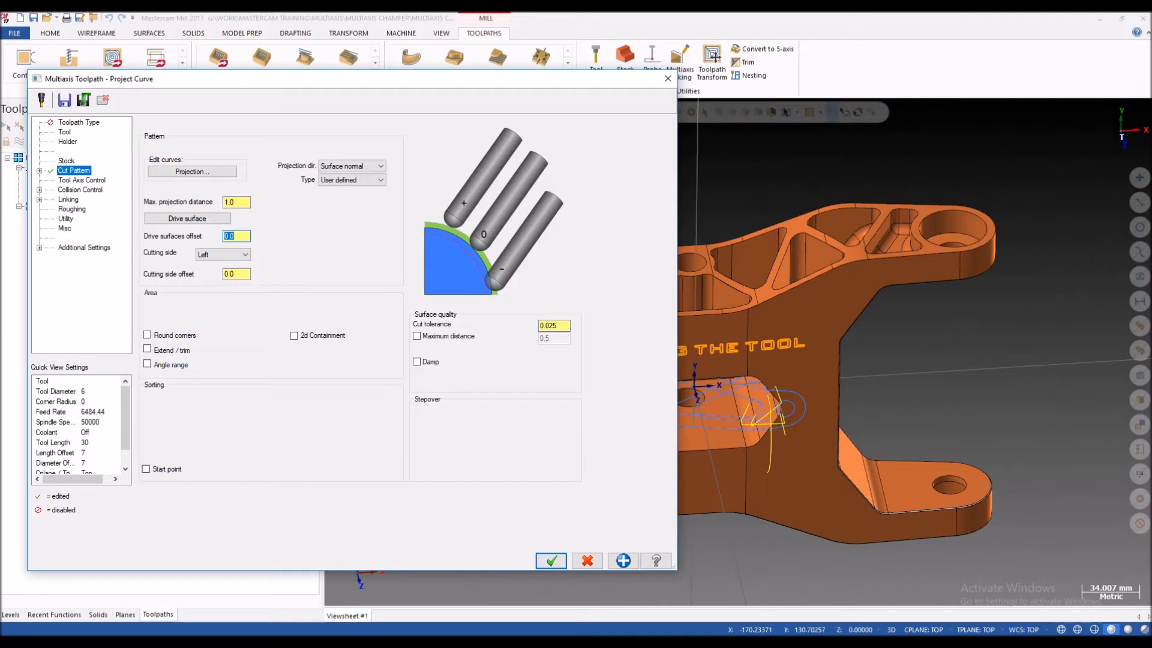
double_click(229, 274)
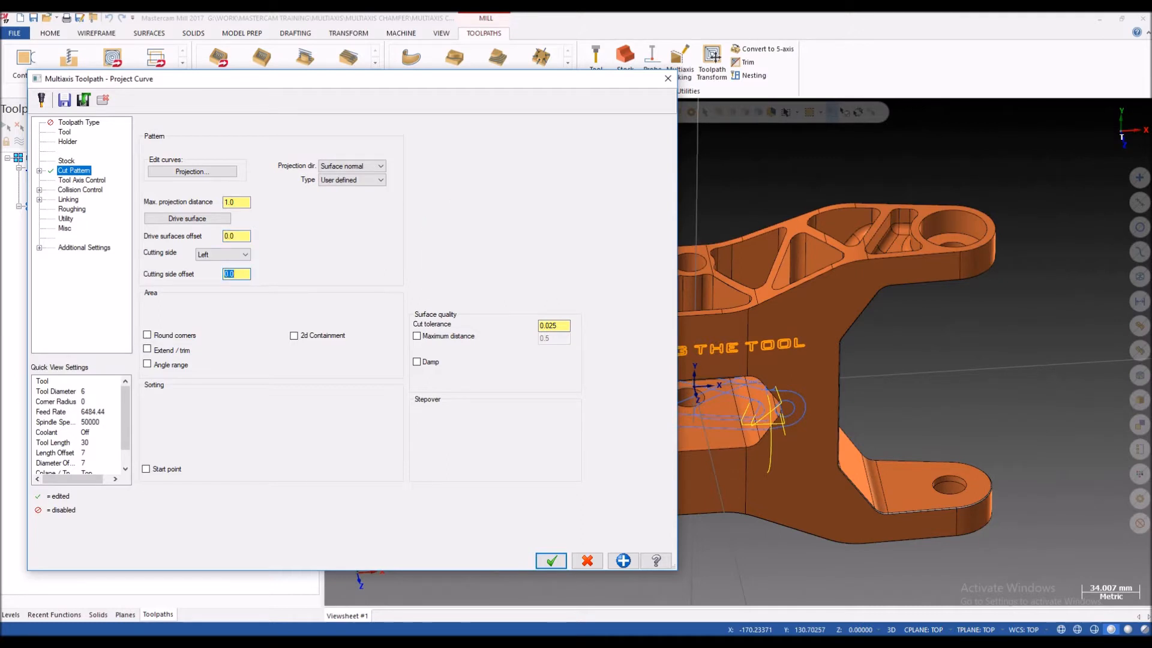
left_click(235, 235)
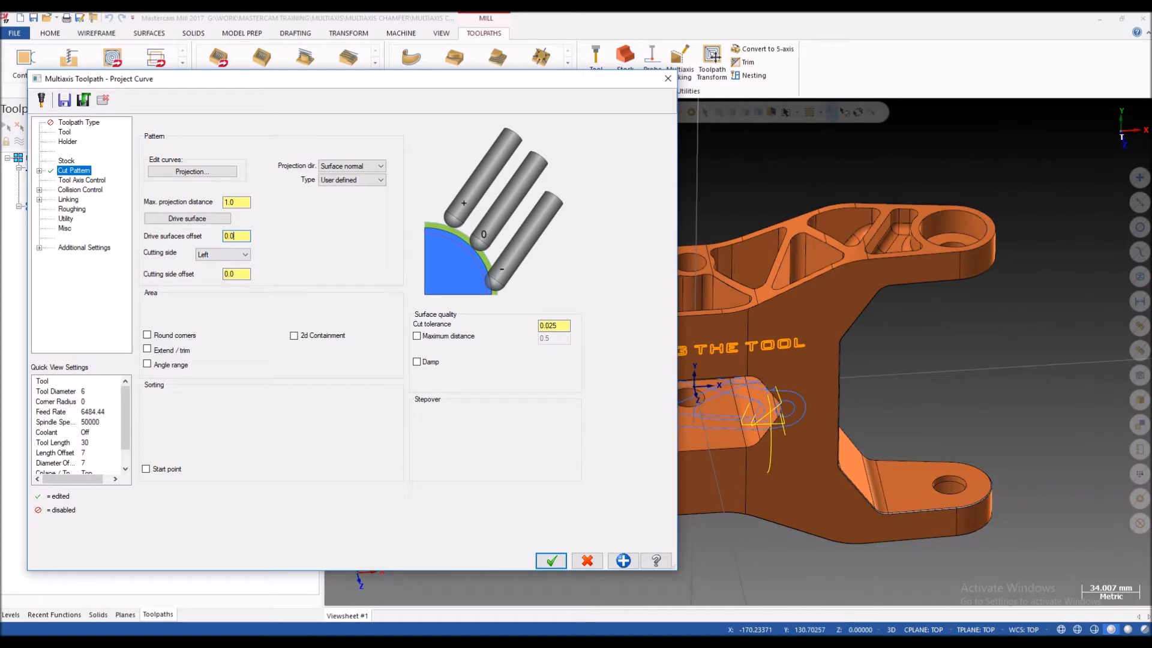
double_click(230, 274)
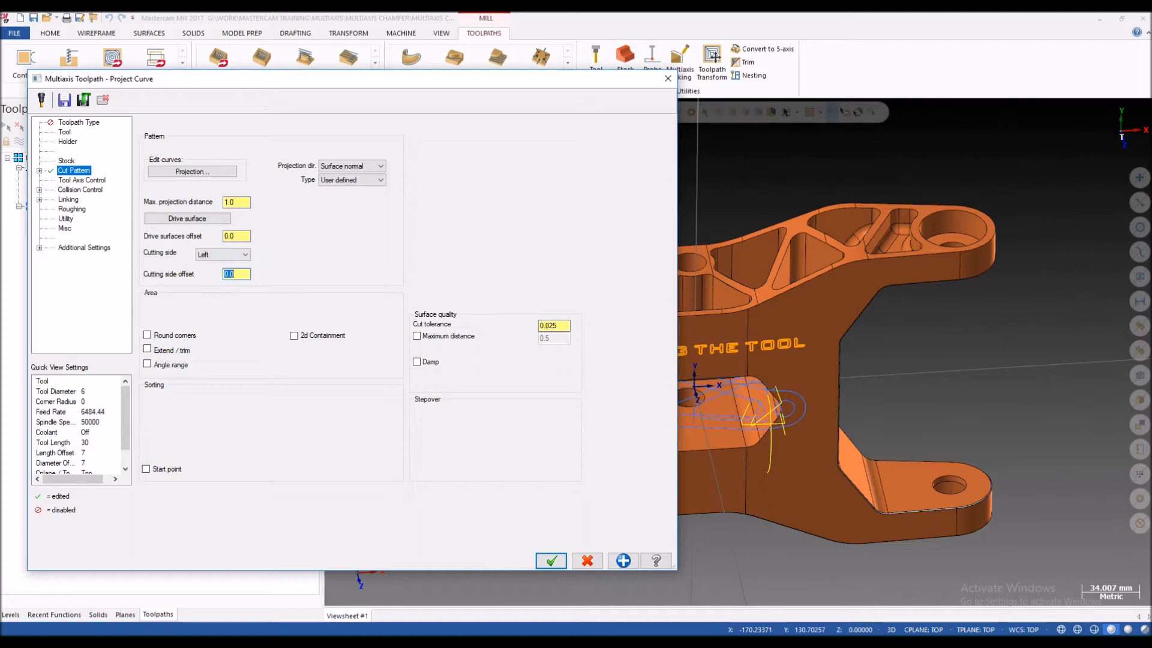
left_click(234, 237)
left_click(234, 274)
left_click(235, 236)
left_click(235, 274)
Step: Review the tool axis control's output format options and its maximum angle step
left_click(81, 180)
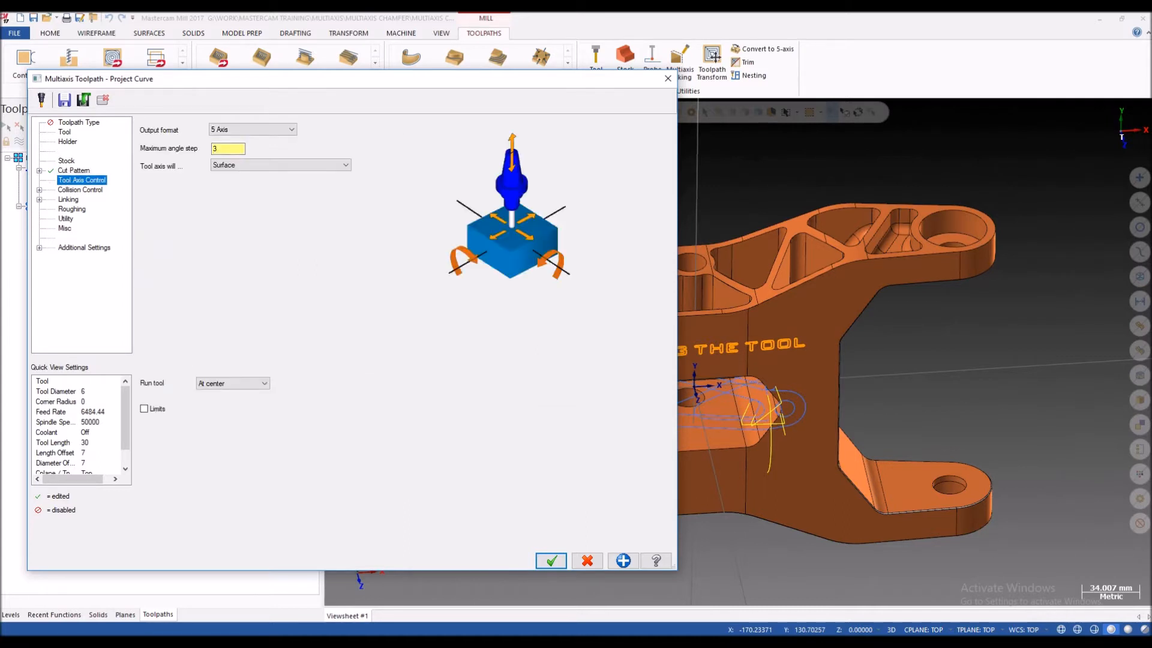
left_click_drag(291, 79, 258, 79)
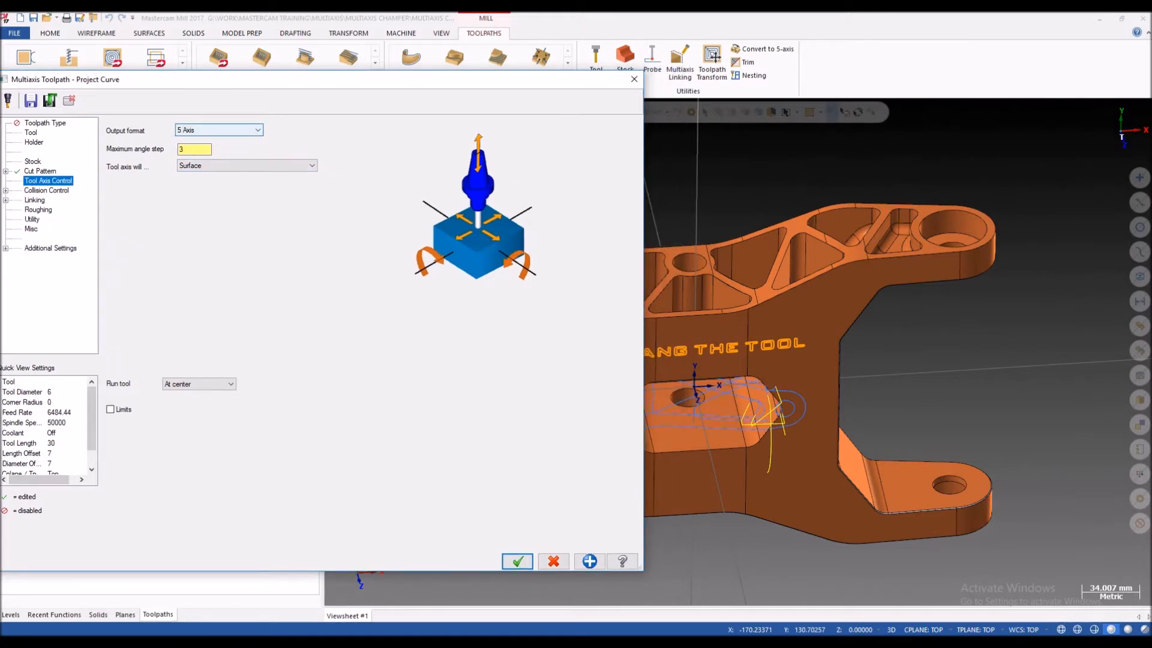
left_click(220, 130)
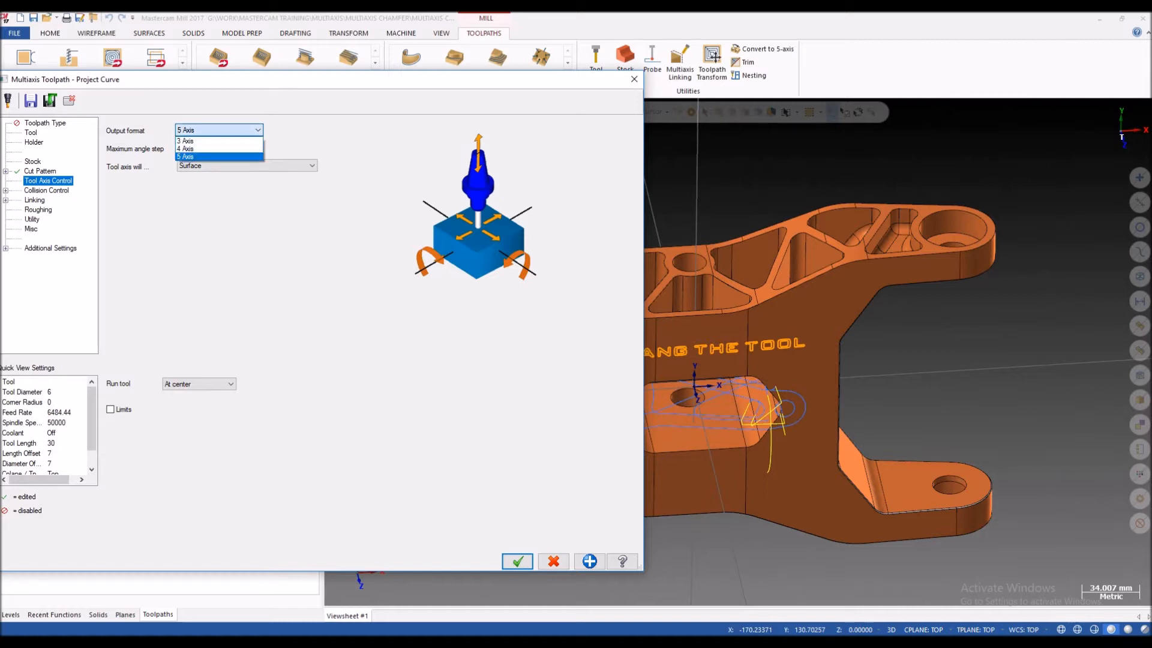
left_click(219, 130)
left_click(220, 131)
left_click(219, 130)
double_click(192, 150)
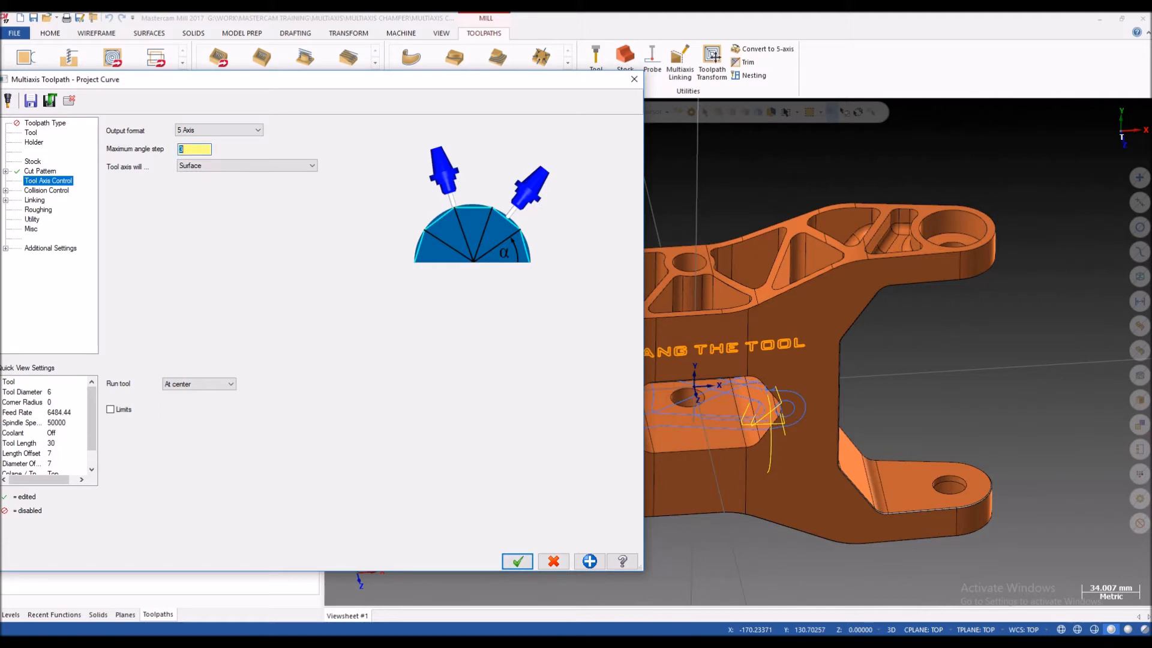
Step: Set the tool axis to follow Surface, and recheck the drive surface in the cut pattern settings
left_click(247, 165)
left_click(247, 166)
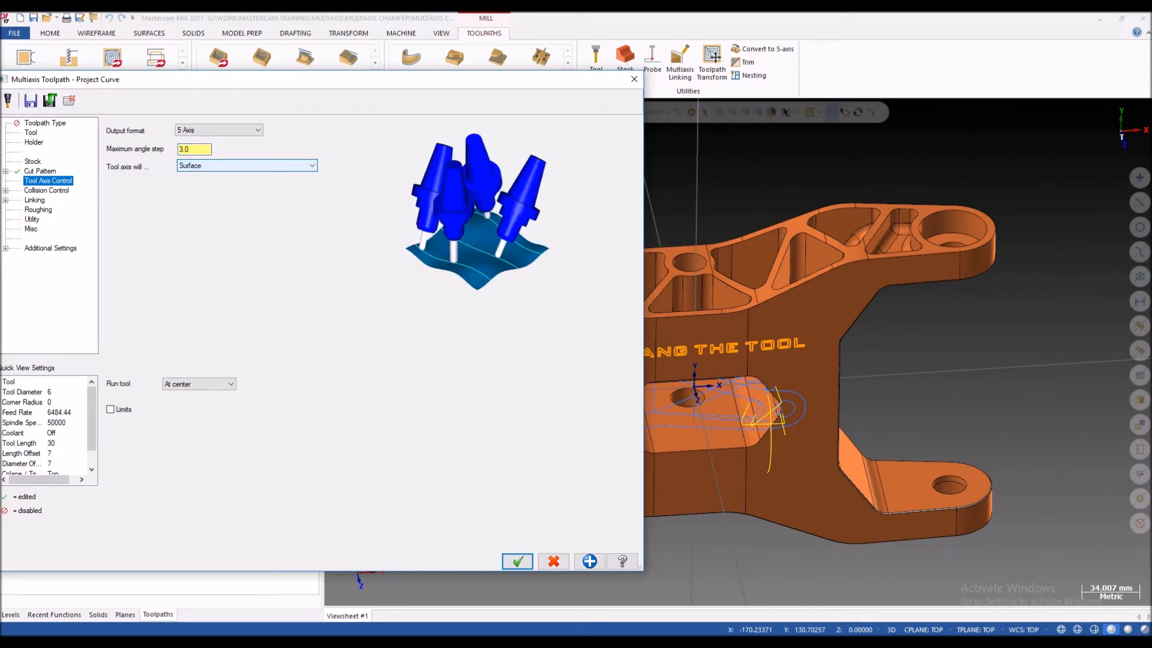
left_click(247, 165)
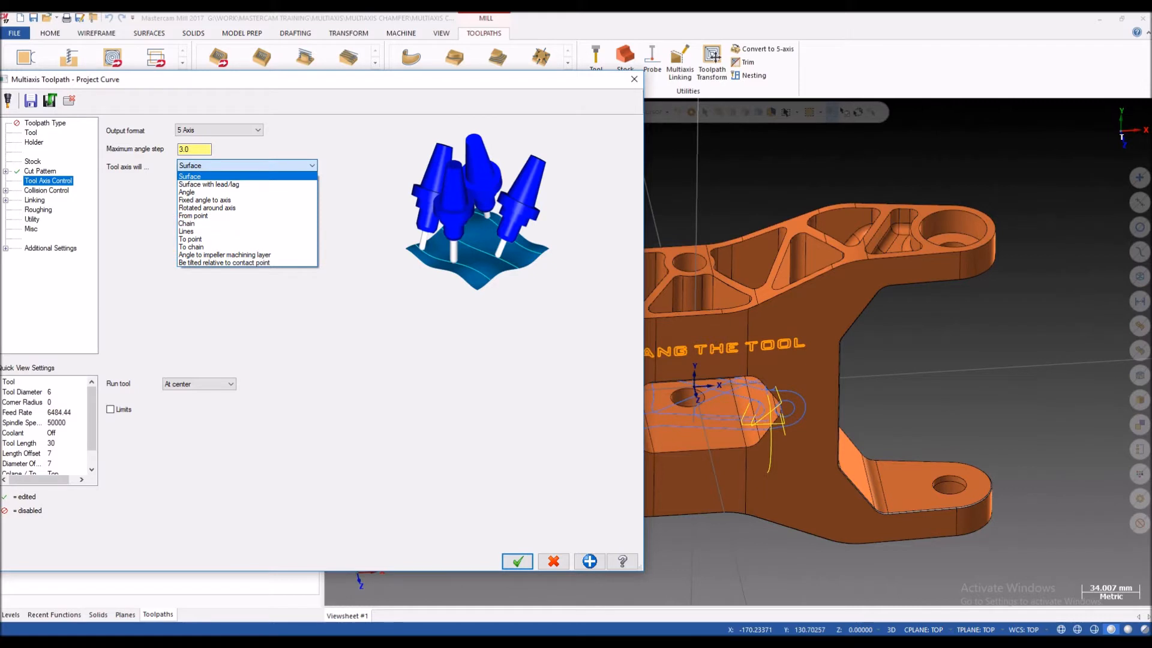
left_click(247, 176)
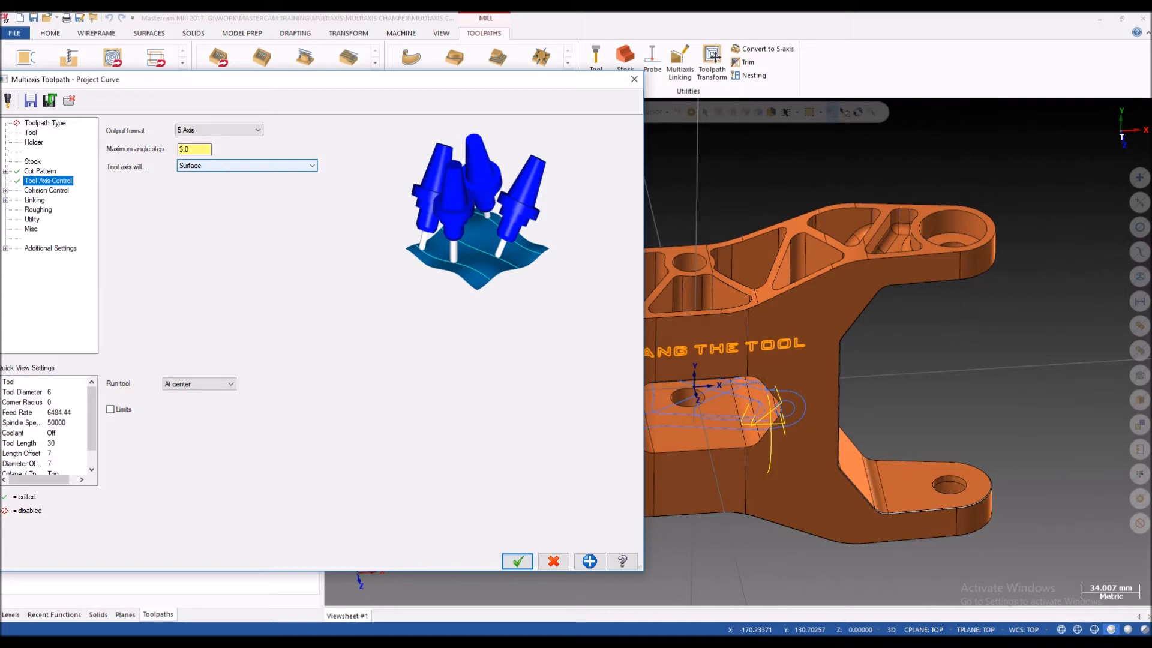
left_click(247, 166)
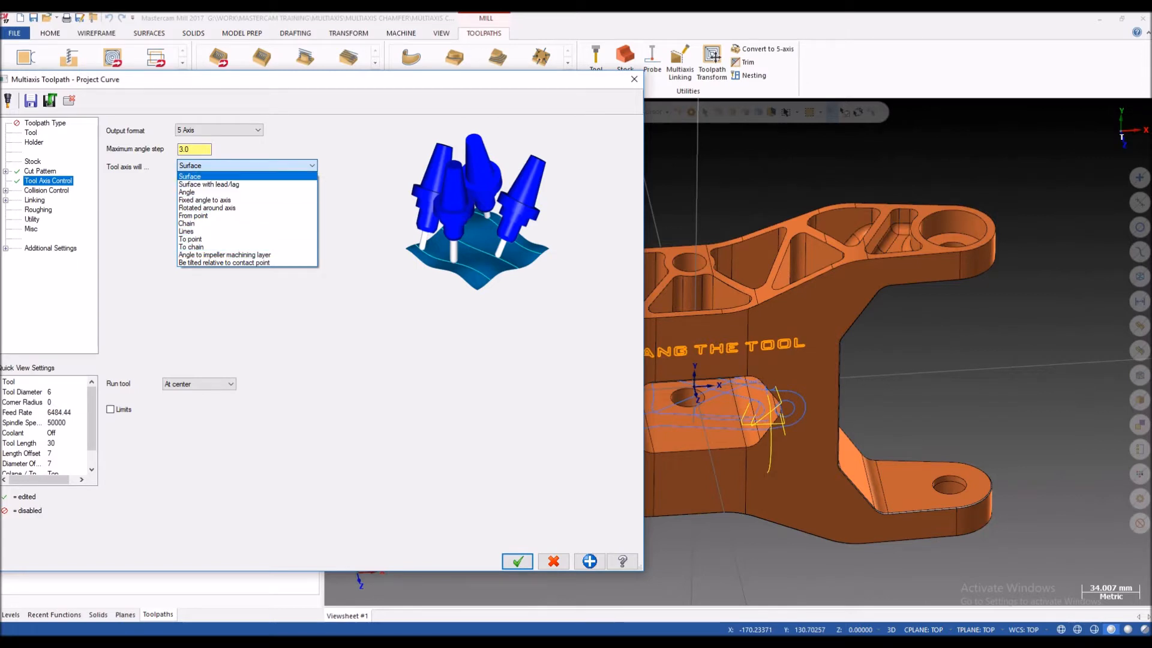
left_click(240, 176)
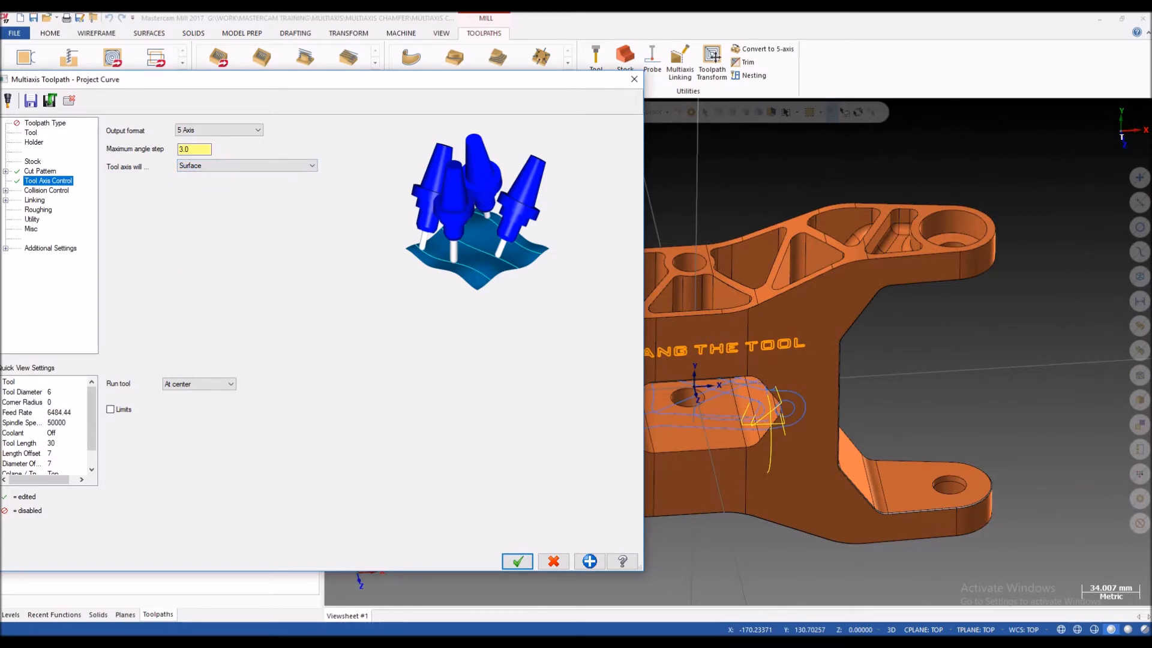
left_click_drag(204, 79, 292, 79)
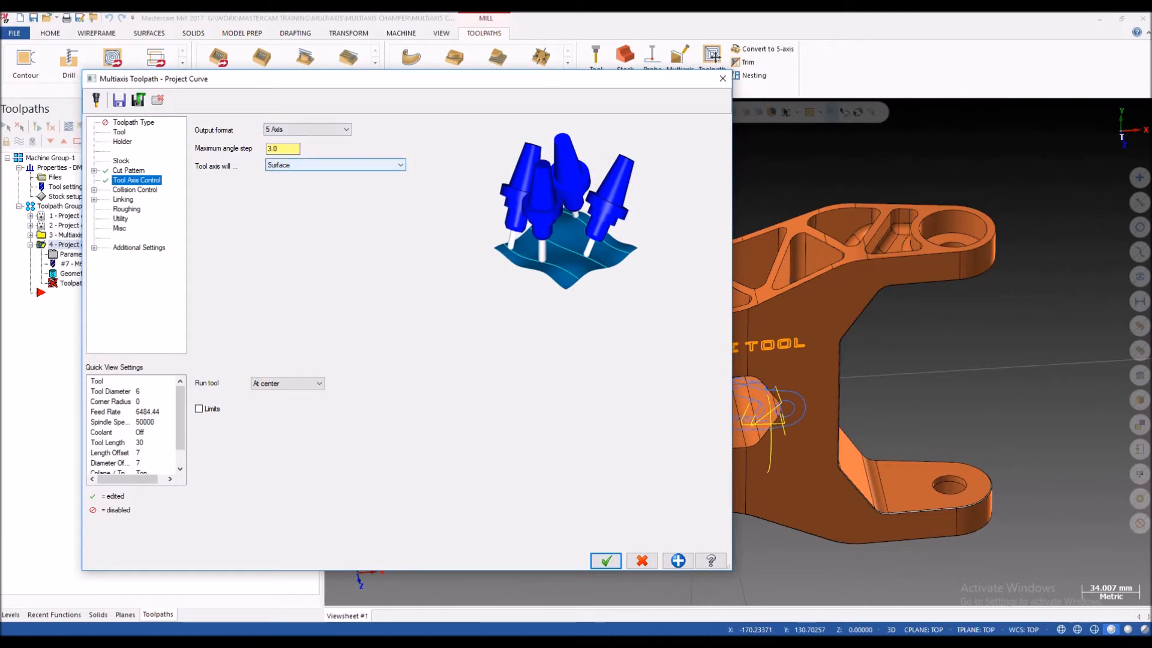
left_click(128, 170)
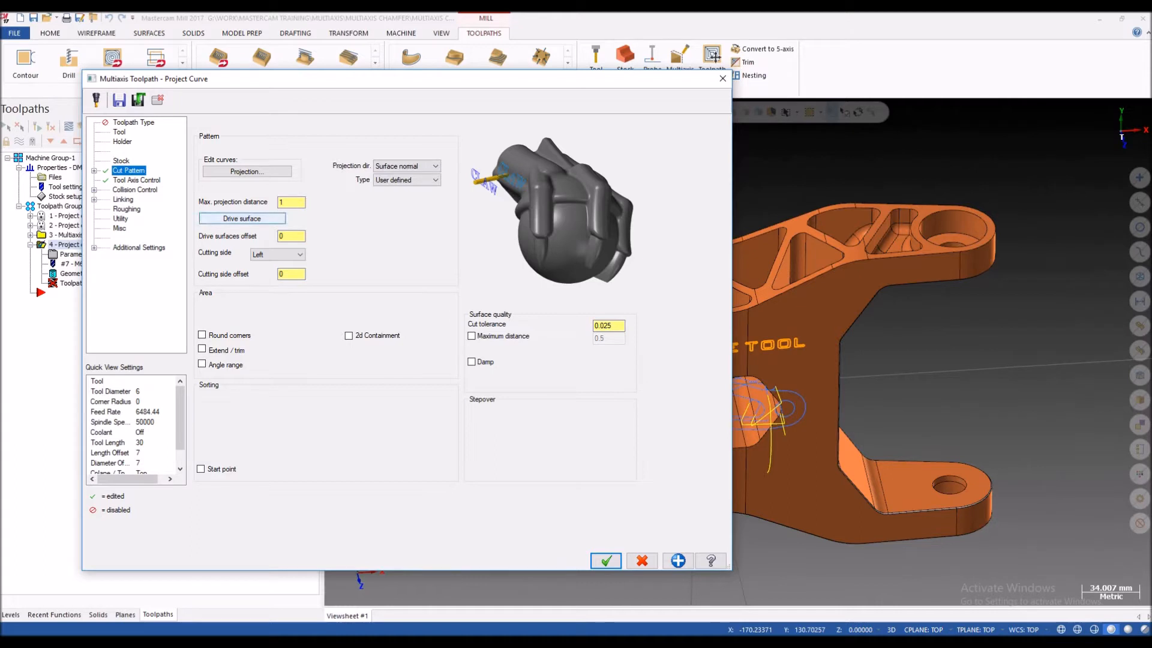
left_click(137, 180)
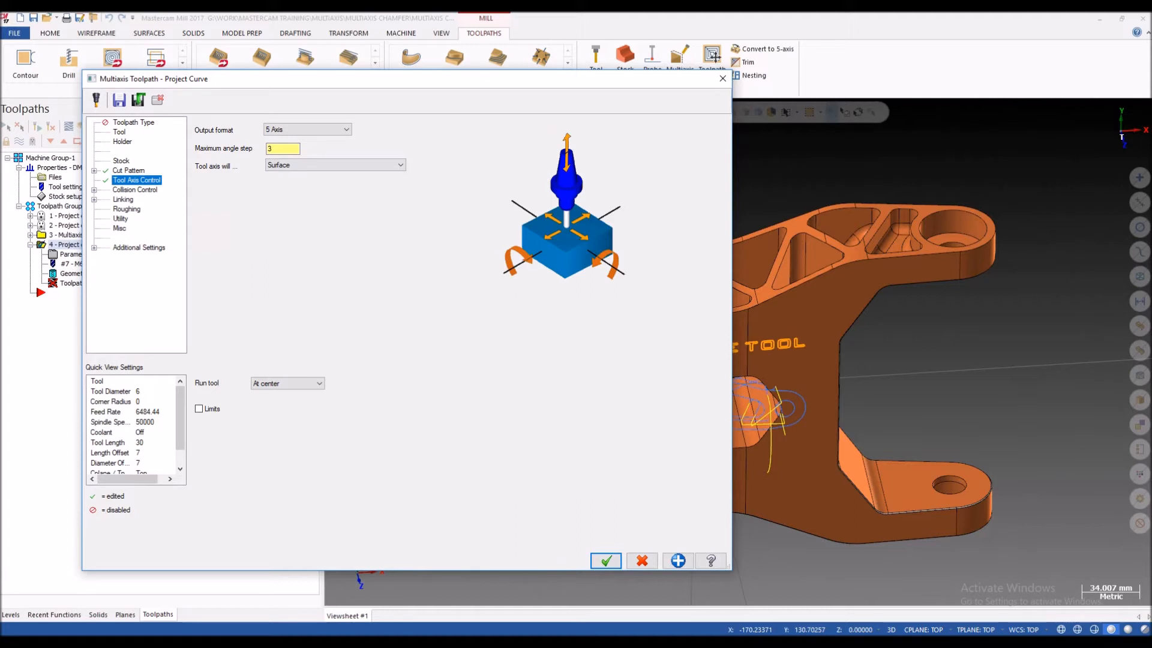
Step: Add shaft, arbor and holder checks to the first collision control strategy, leaving the flute unchecked
left_click(135, 190)
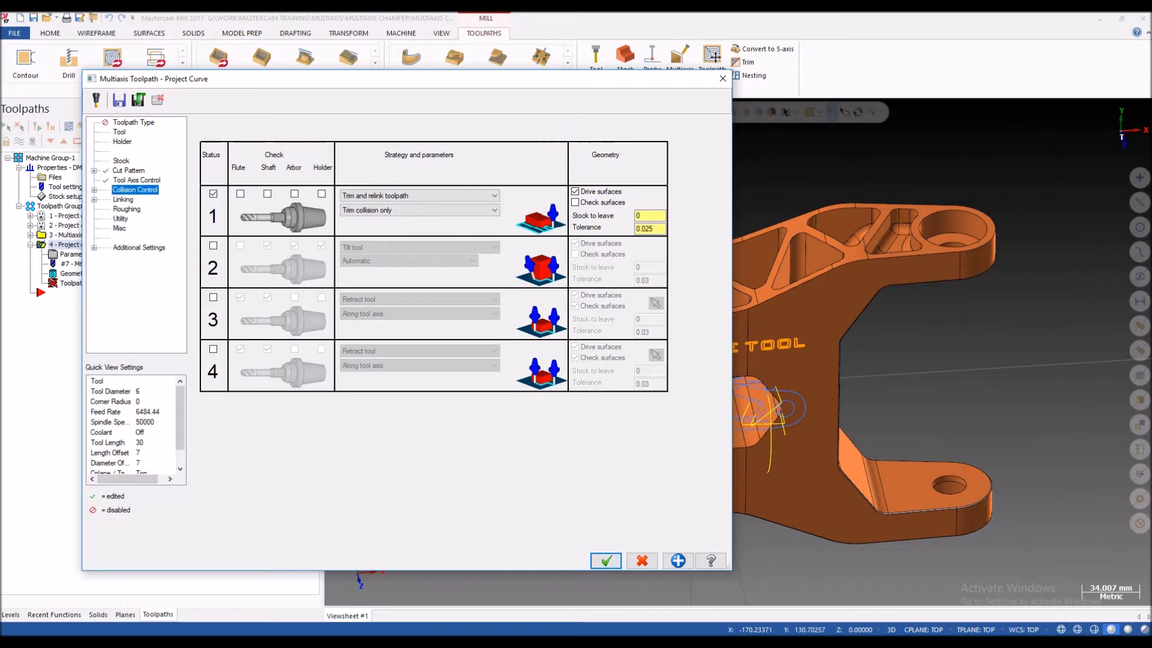
left_click(240, 194)
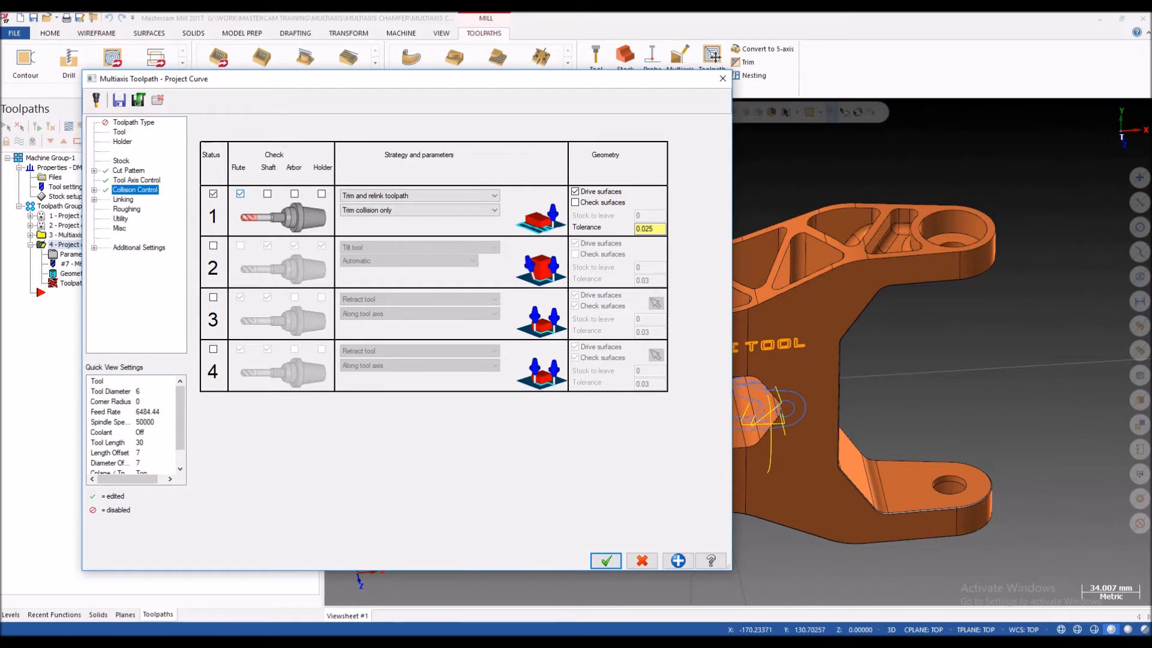
left_click(240, 194)
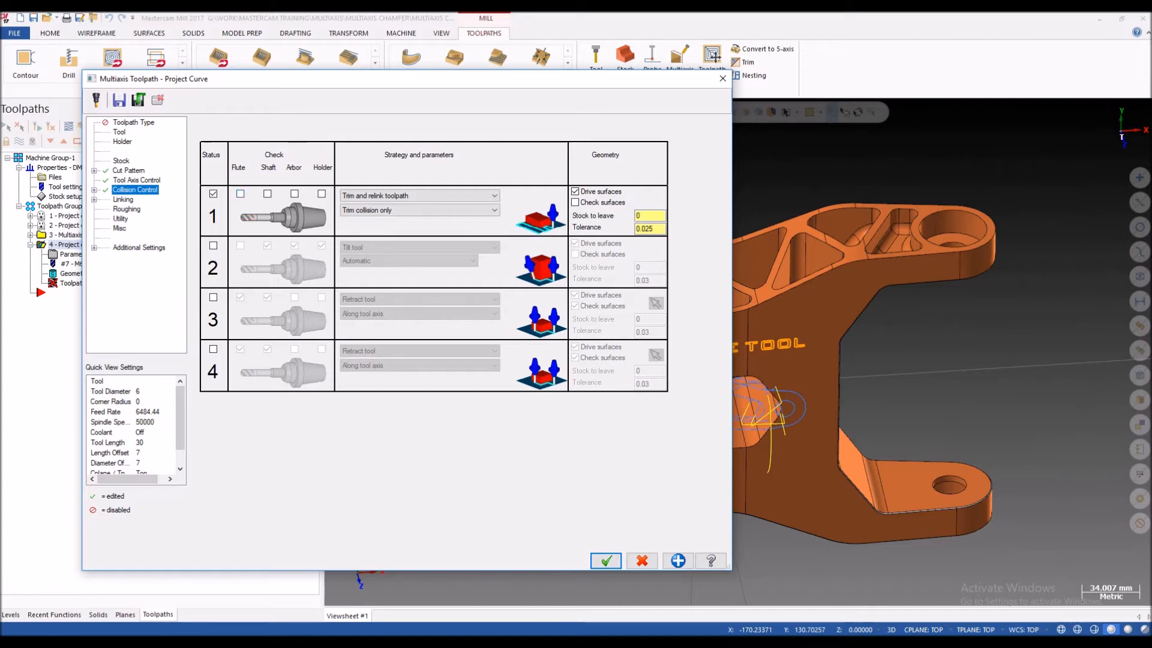
left_click(267, 193)
left_click(294, 194)
left_click(321, 194)
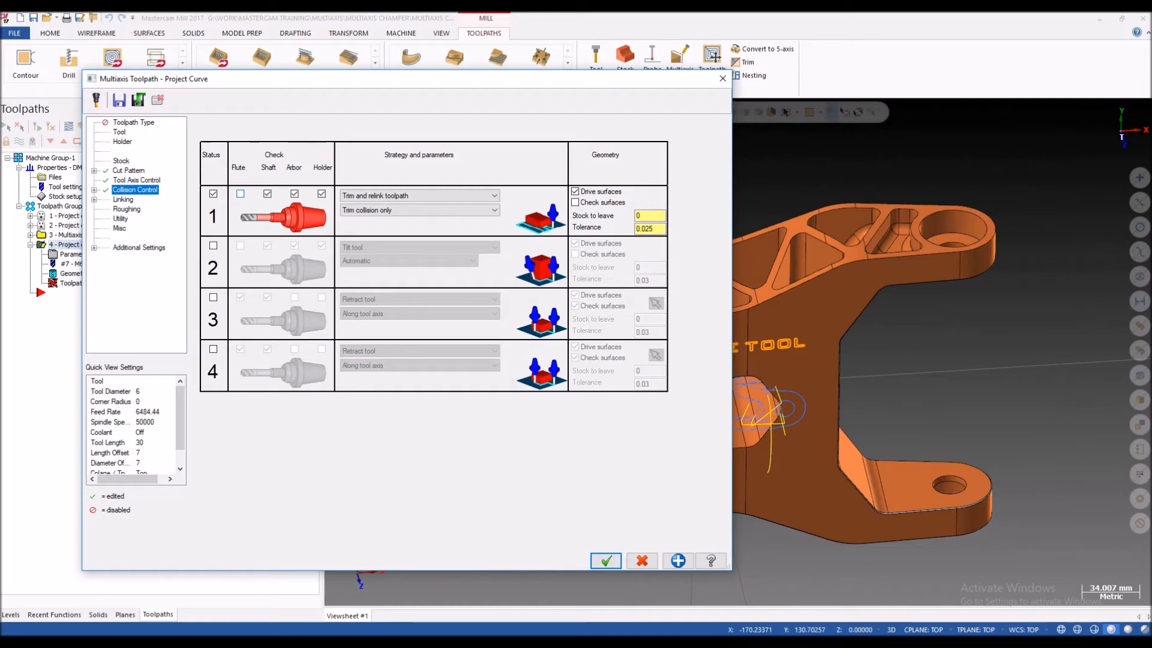
left_click(240, 194)
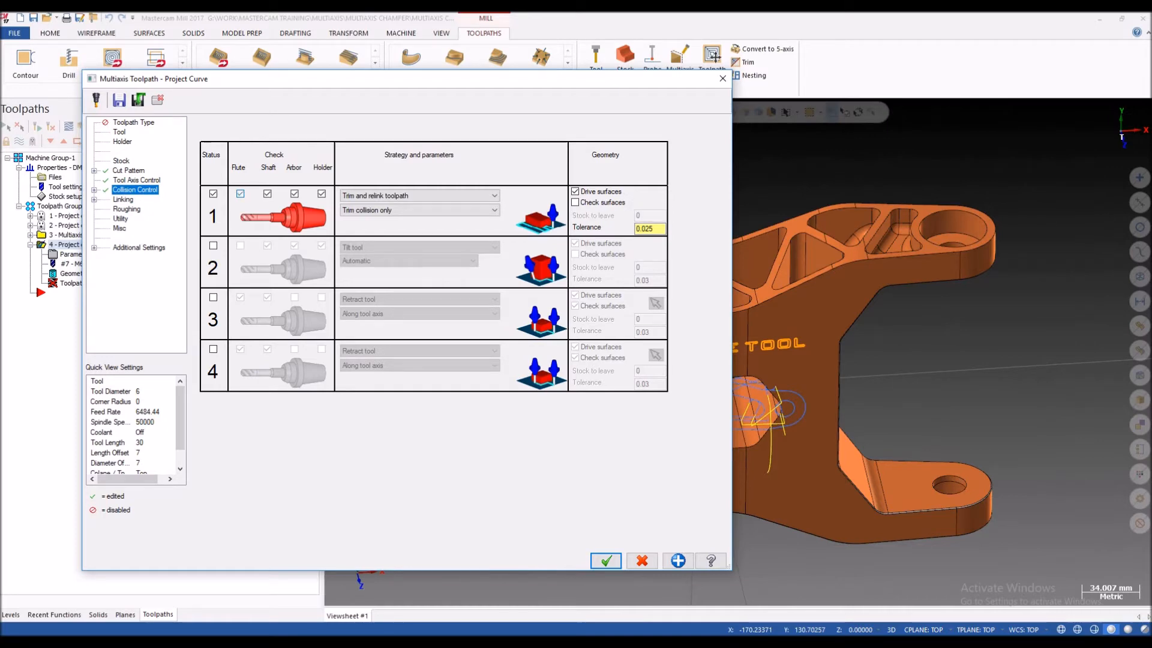
left_click(240, 194)
left_click(240, 194)
left_click(240, 194)
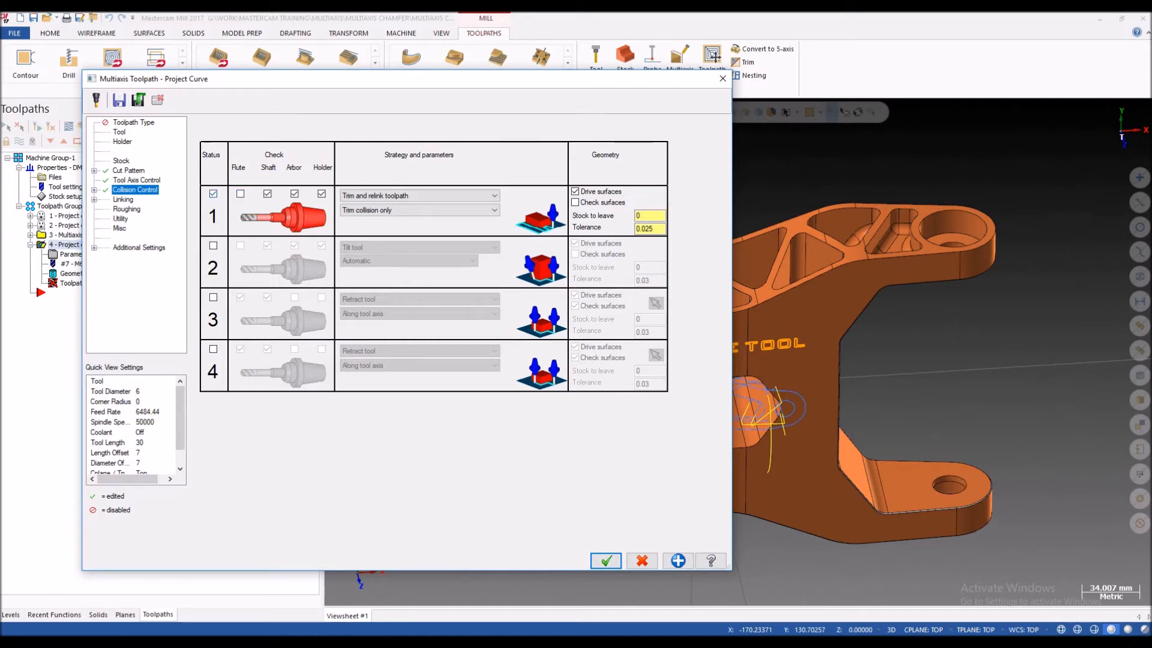
Step: Compare the first collision check with and without flute checking, and leave the whole check disabled
left_click(214, 194)
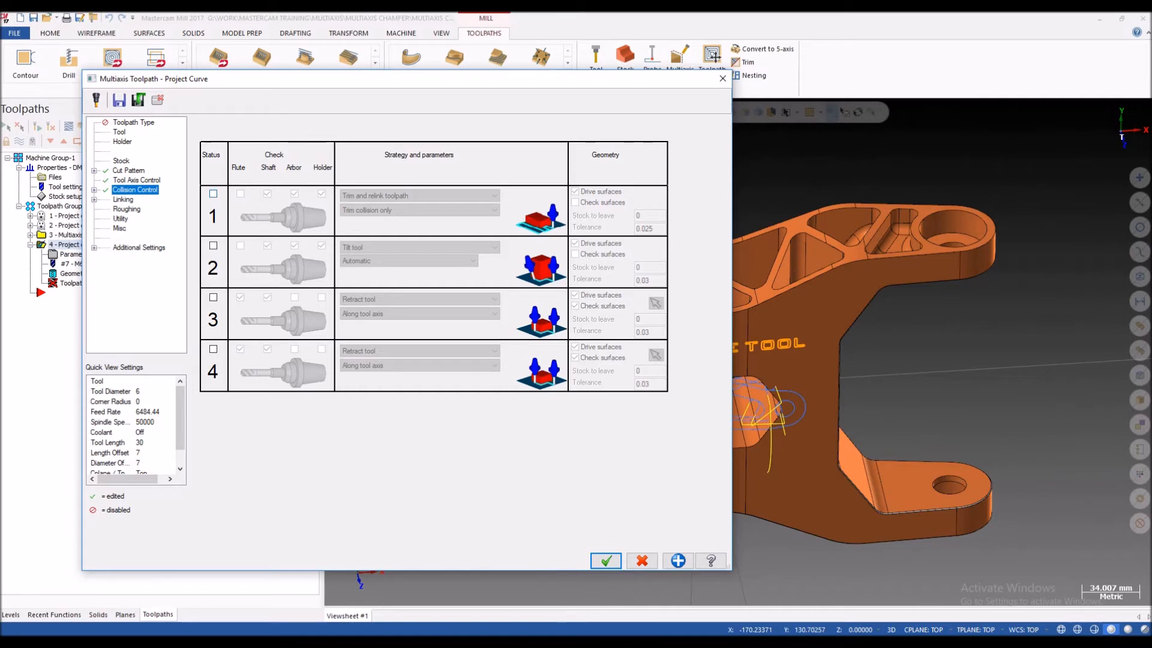
left_click(213, 194)
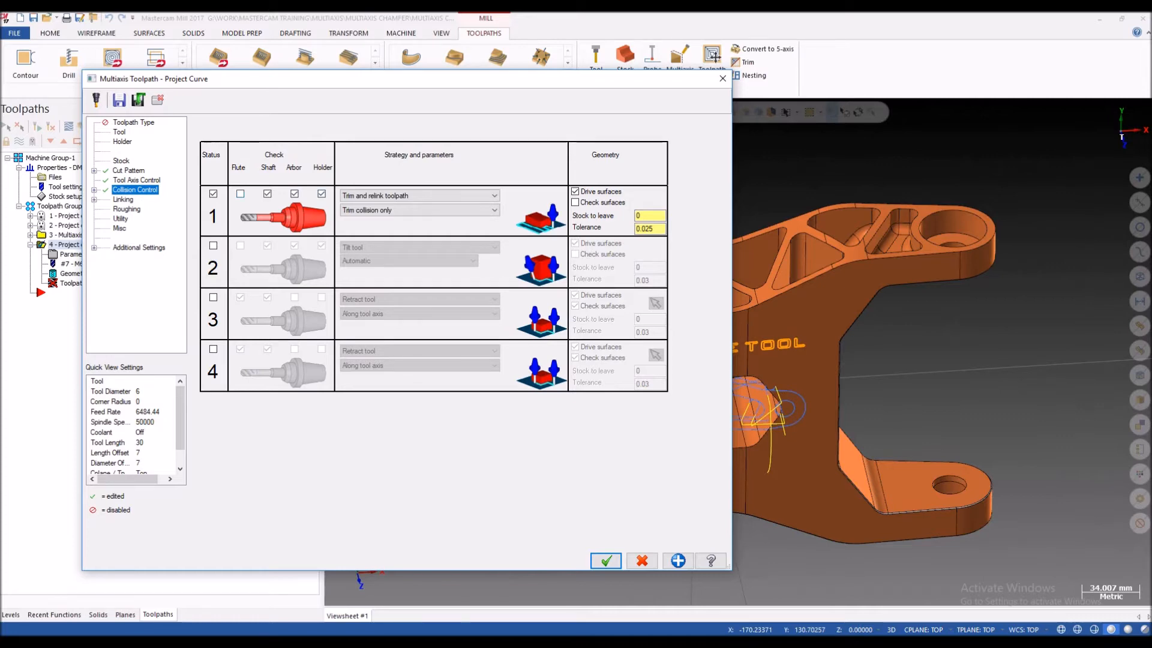
left_click(213, 194)
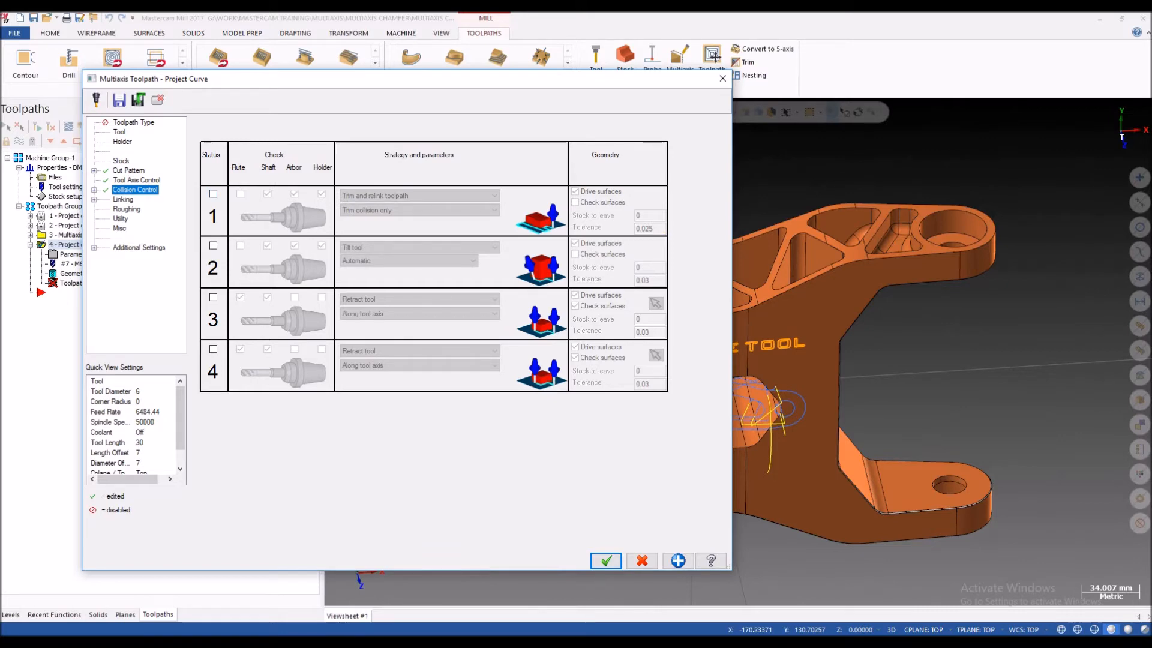
left_click(213, 194)
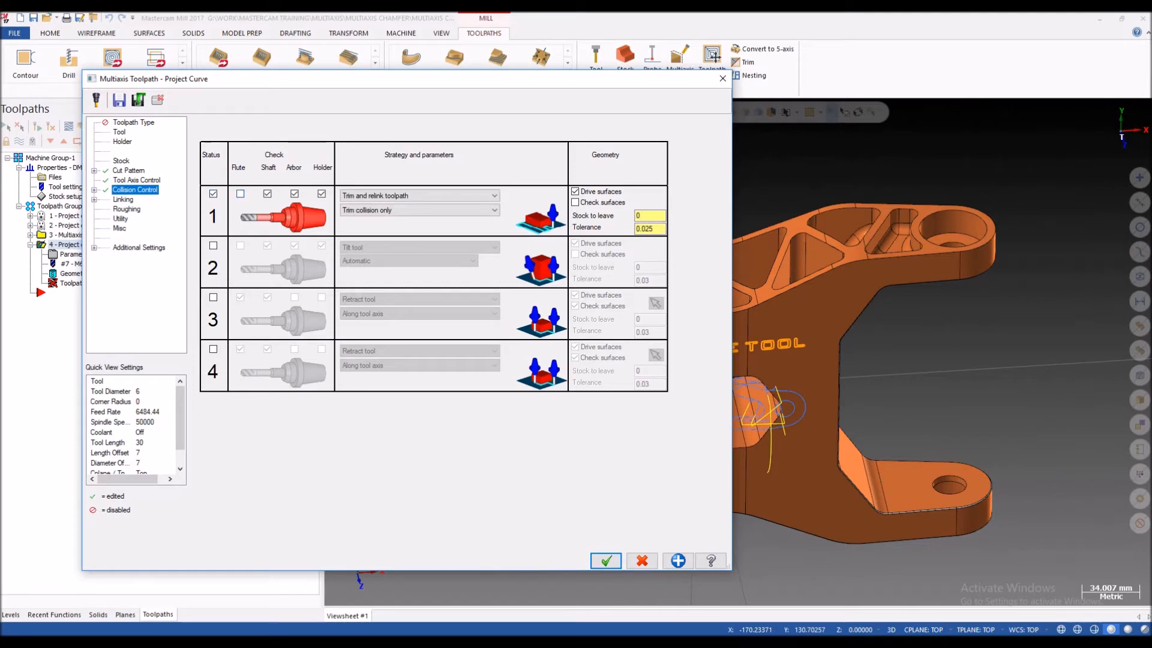
left_click(240, 194)
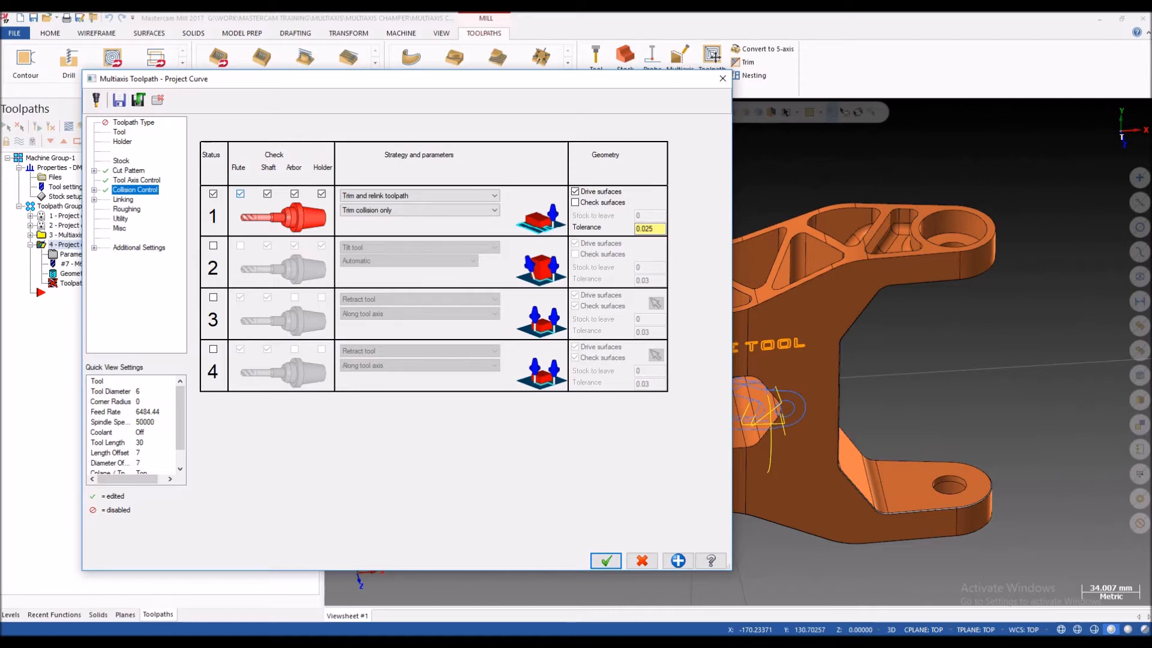
left_click(213, 194)
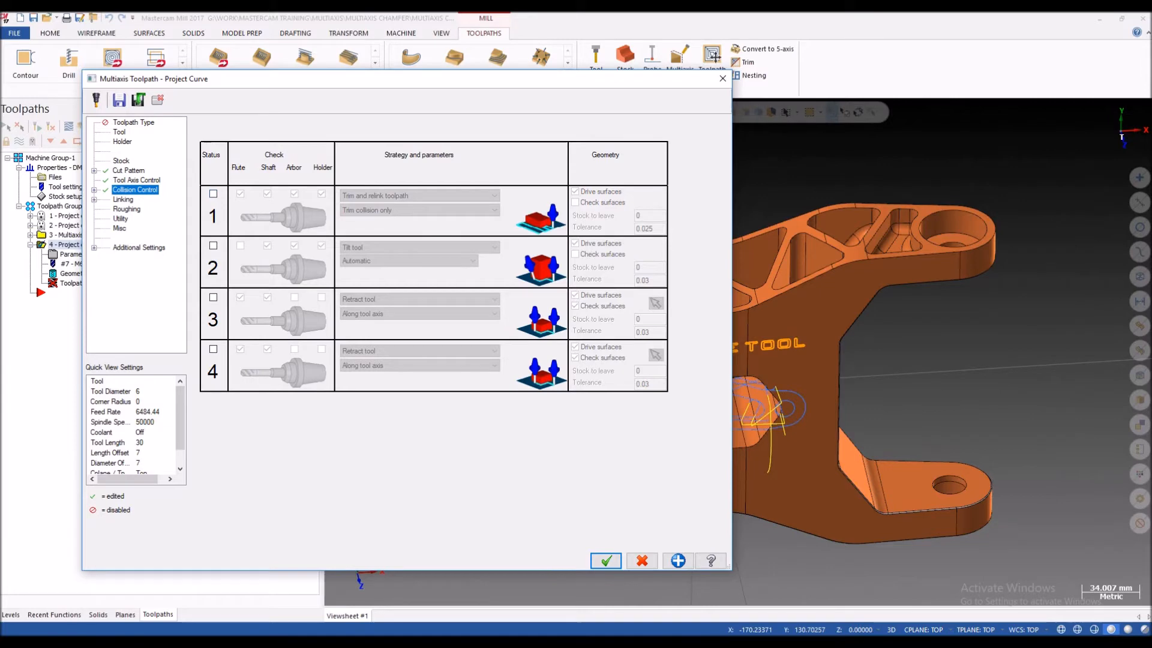
Step: Review the linking settings and the default lead-in and lead-out parameters
left_click(123, 199)
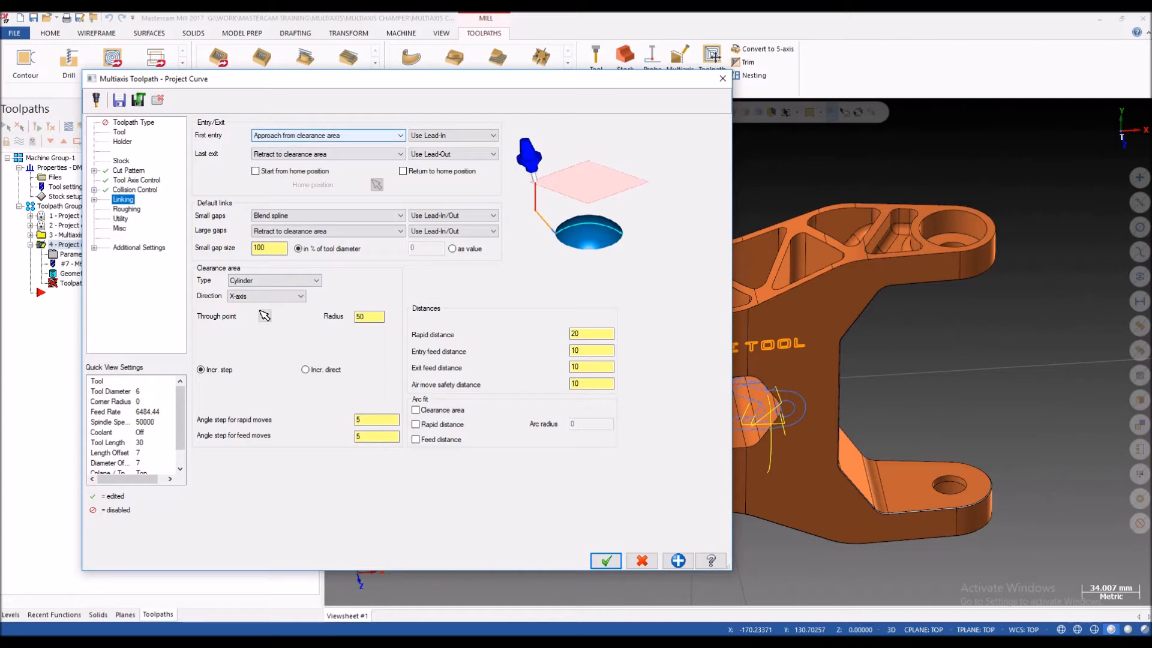
left_click(94, 199)
left_click(152, 209)
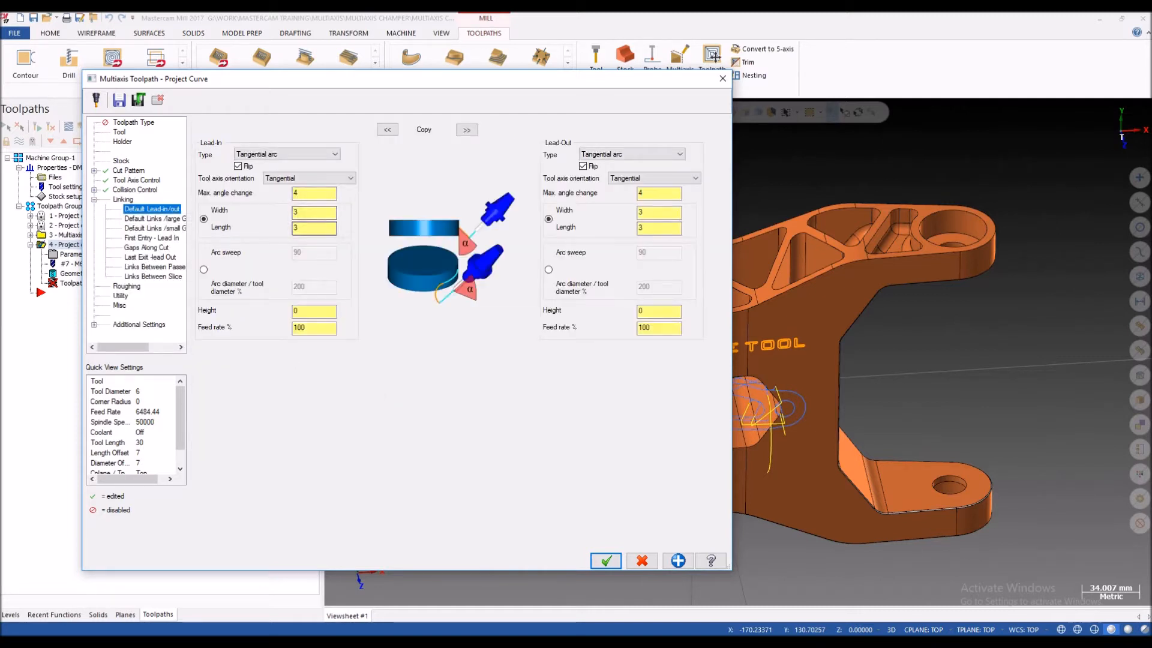
left_click(123, 200)
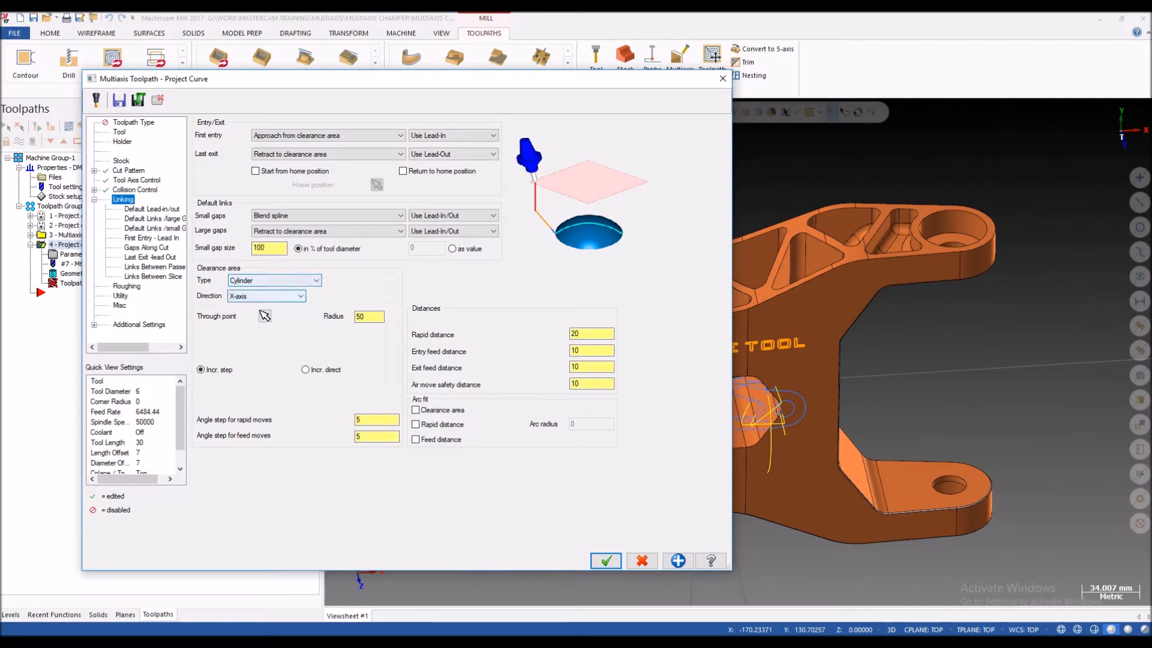
Step: Set the clearance cylinder's radius to 100 and accept the Project Curve toolpath parameters
left_click_drag(372, 79, 160, 73)
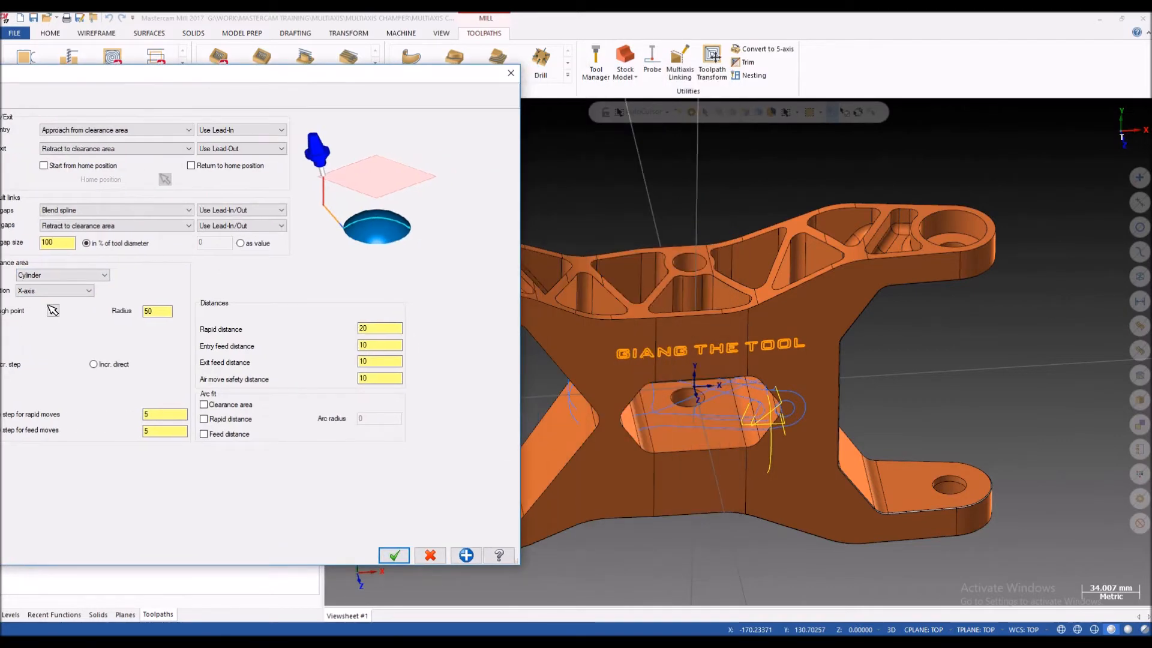
left_click_drag(161, 73, 309, 52)
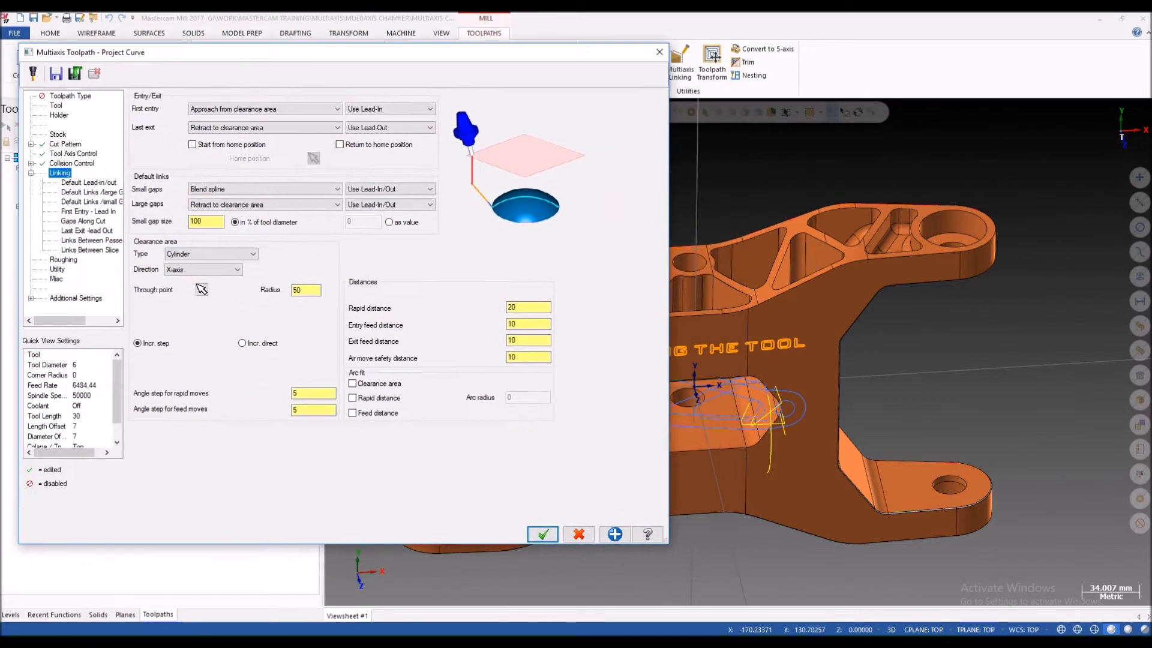
double_click(306, 291)
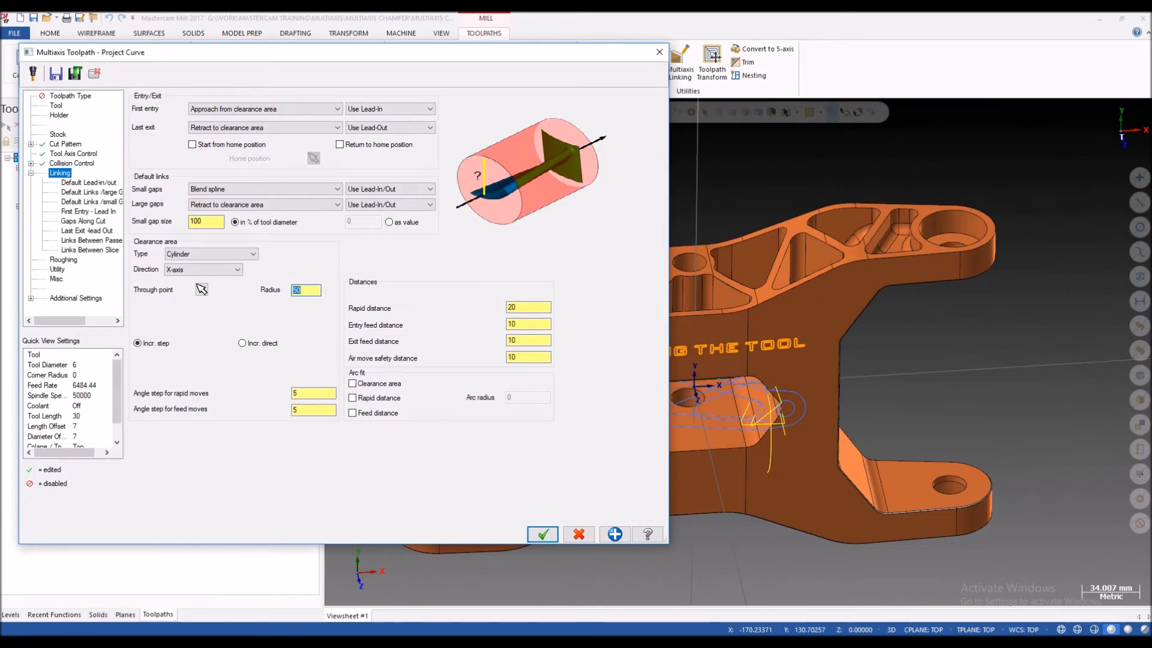
type("100")
left_click(542, 534)
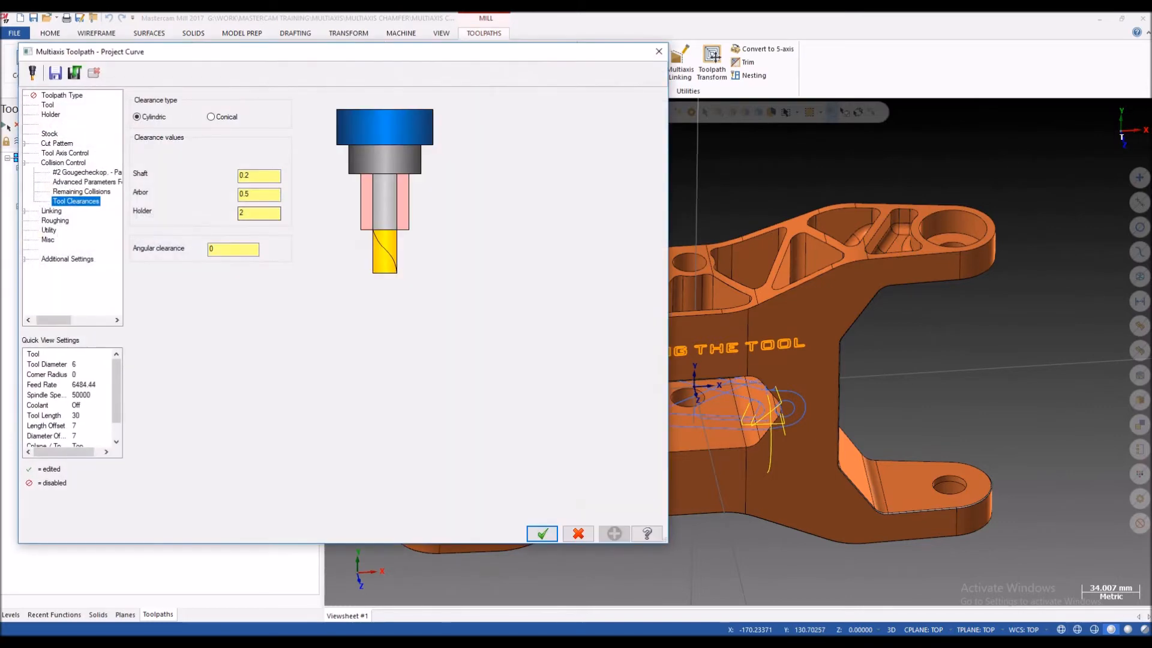
Step: Recheck and accept the fourth operation's cut pattern, and inspect the regenerated toolpath on the bracket
left_click(57, 143)
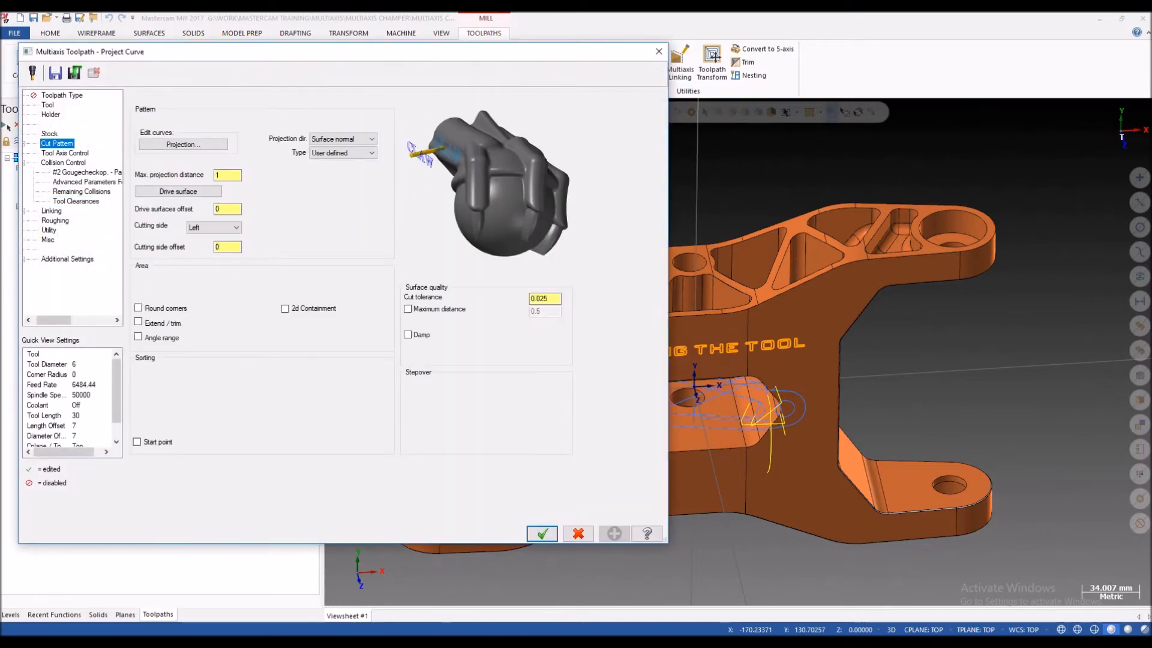
left_click(542, 533)
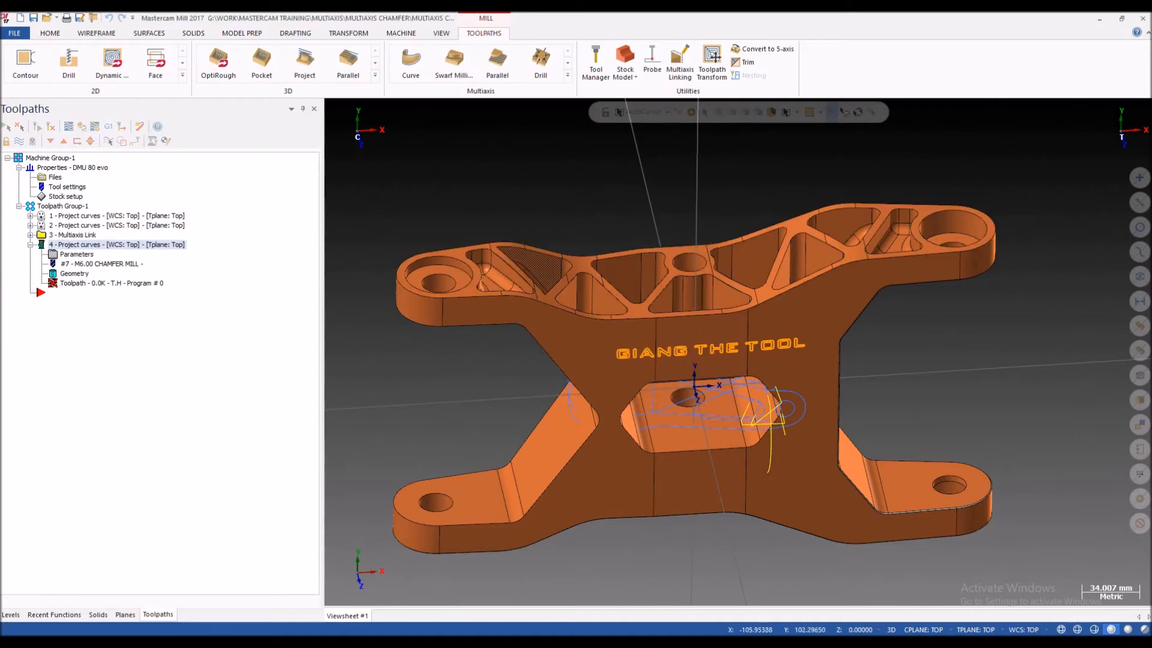
scroll(510, 252, "down", 3)
middle_click_drag(511, 252, 544, 236)
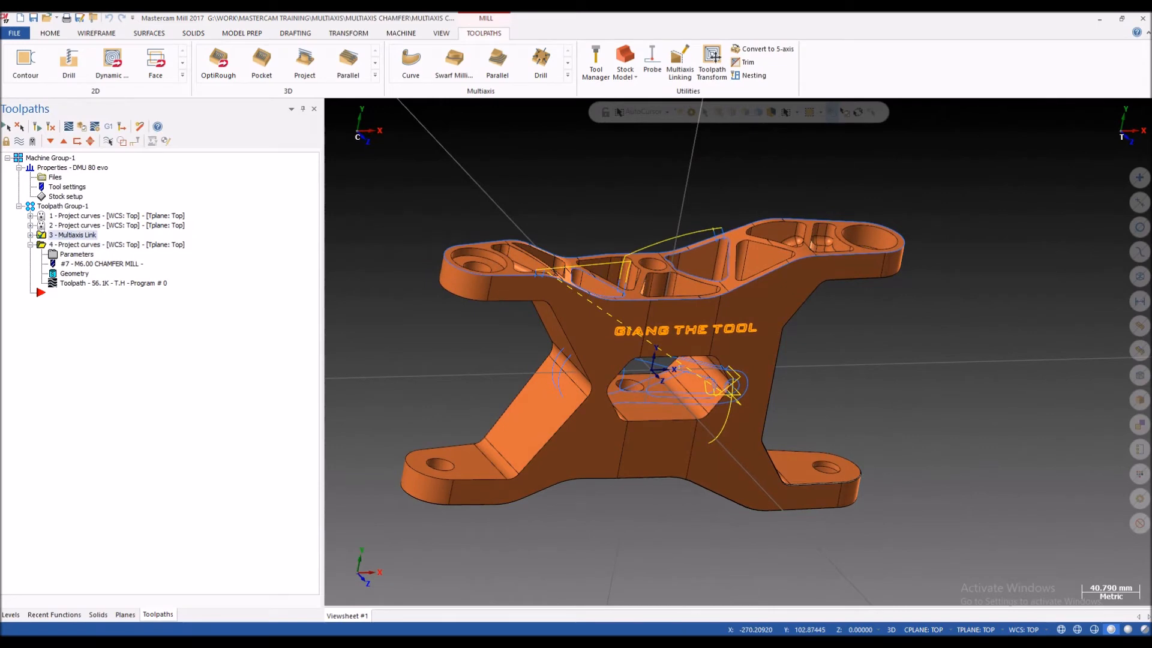
Step: Show only the selected fourth operation's toolpath and start its backplot near the bracket's upper edge
left_click(109, 141)
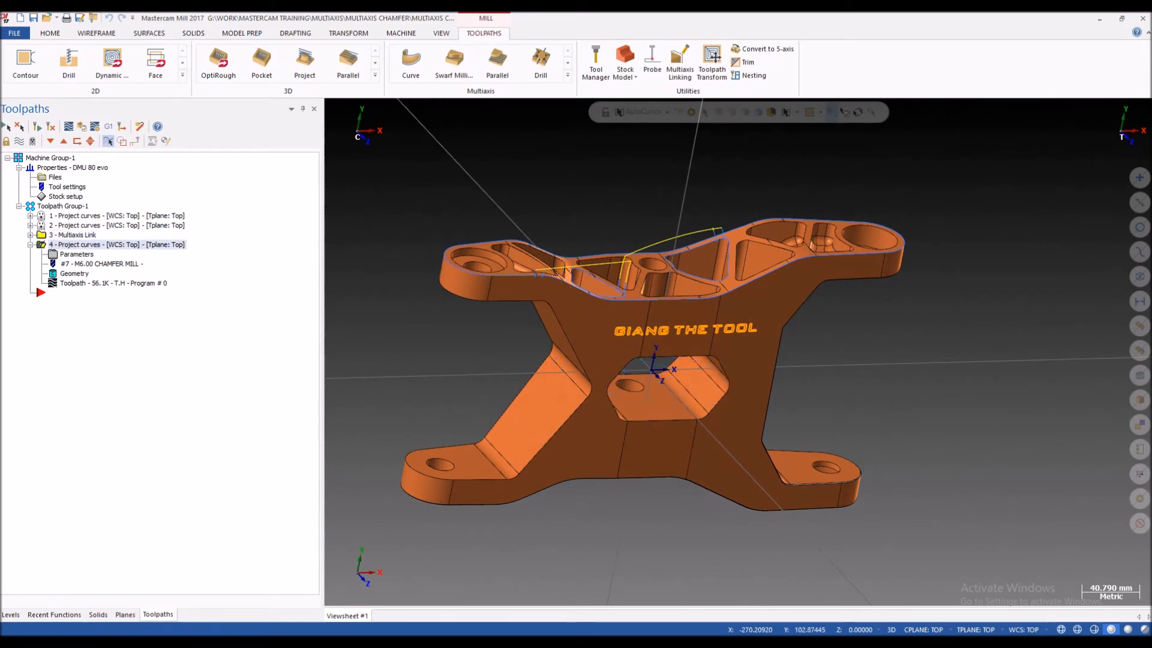
scroll(628, 309, "up", 3)
mouse_move(627, 309)
middle_mouse_down()
mouse_move(641, 271)
mouse_move(725, 307)
mouse_move(739, 352)
middle_mouse_up()
left_click(123, 283)
scroll(504, 278, "up", 8)
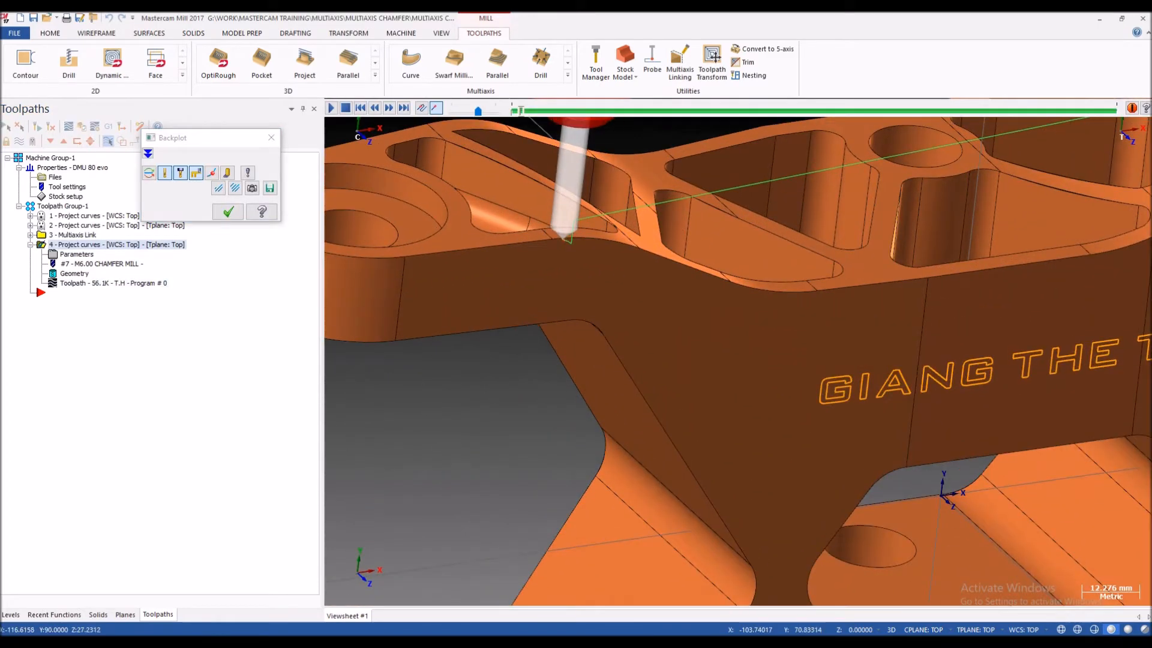
Step: Step through the backplot from the entry move along the outline around the bracket's upper-left end, checking the tool's contact
key("s")
key("s")
scroll(576, 270, "down", 4)
key("s")
scroll(551, 243, "down", 3)
scroll(549, 245, "up", 5)
scroll(444, 242, "down", 8)
middle_click_drag(444, 242, 462, 217)
scroll(440, 231, "up", 7)
scroll(449, 206, "down", 3)
scroll(452, 207, "down", 5)
scroll(458, 229, "up", 9)
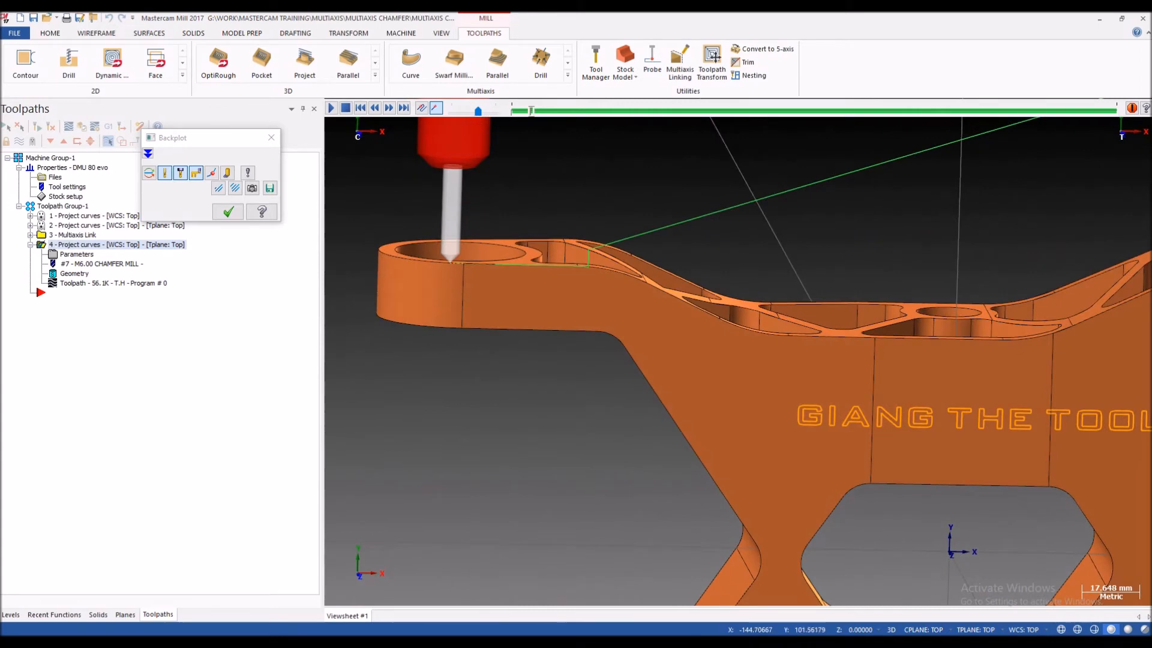
scroll(512, 229, "up", 1)
scroll(540, 264, "down", 1)
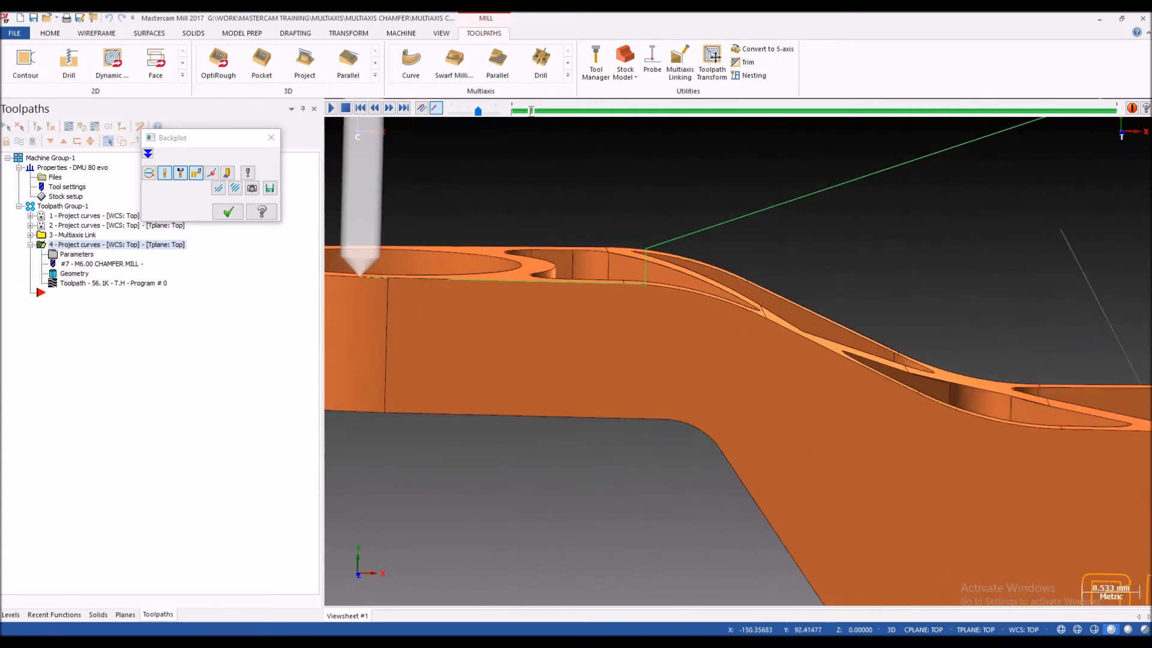
middle_click_drag(552, 258, 543, 276)
scroll(544, 265, "down", 4)
scroll(528, 263, "up", 2)
scroll(543, 262, "down", 4)
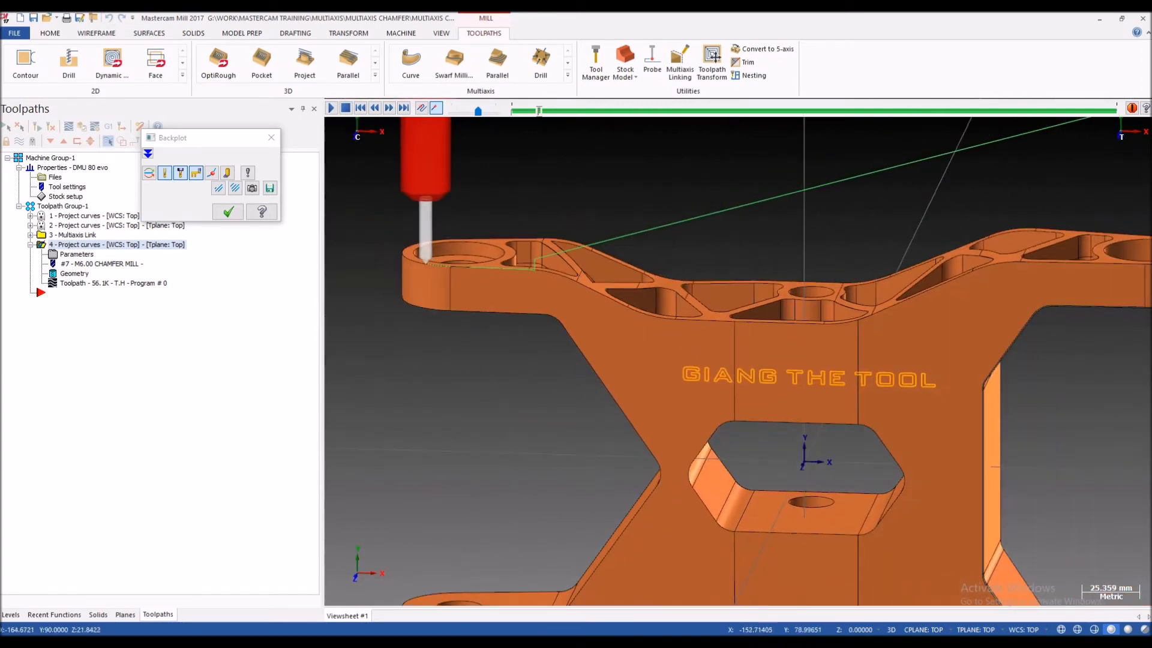
scroll(452, 272, "down", 2)
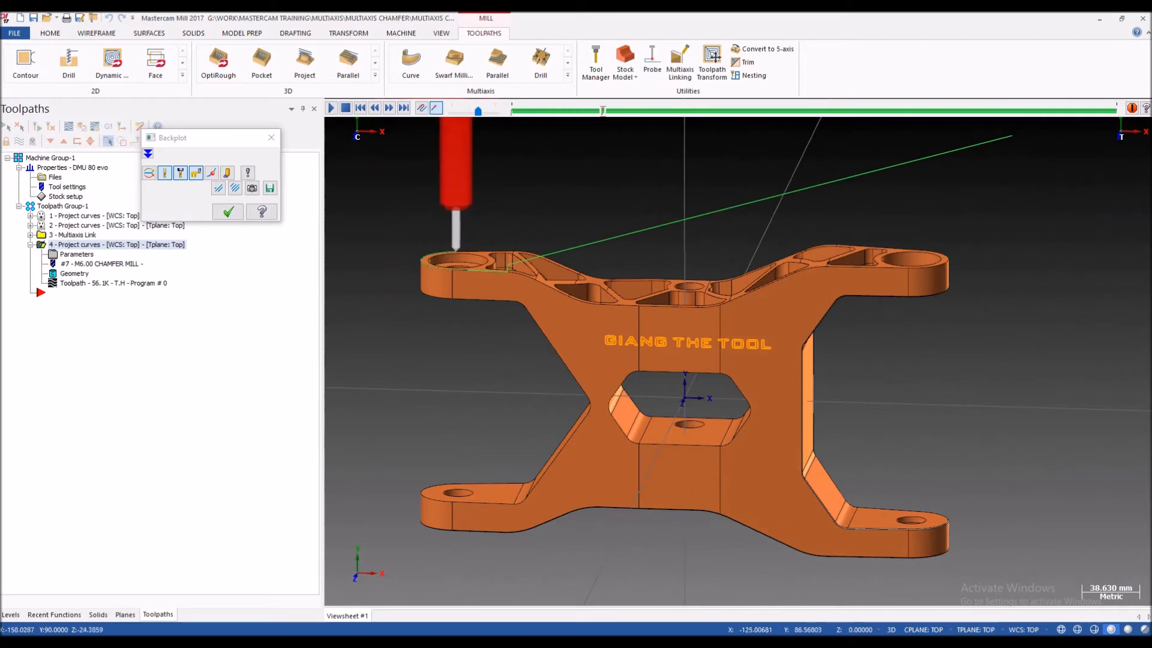
Step: Follow the backplot along the upper outline's slope and examine the tilted chamfer mill's tip against the edge
scroll(570, 255, "up", 2)
middle_click_drag(571, 255, 521, 243)
scroll(531, 252, "up", 8)
scroll(519, 255, "down", 5)
scroll(545, 208, "down", 7)
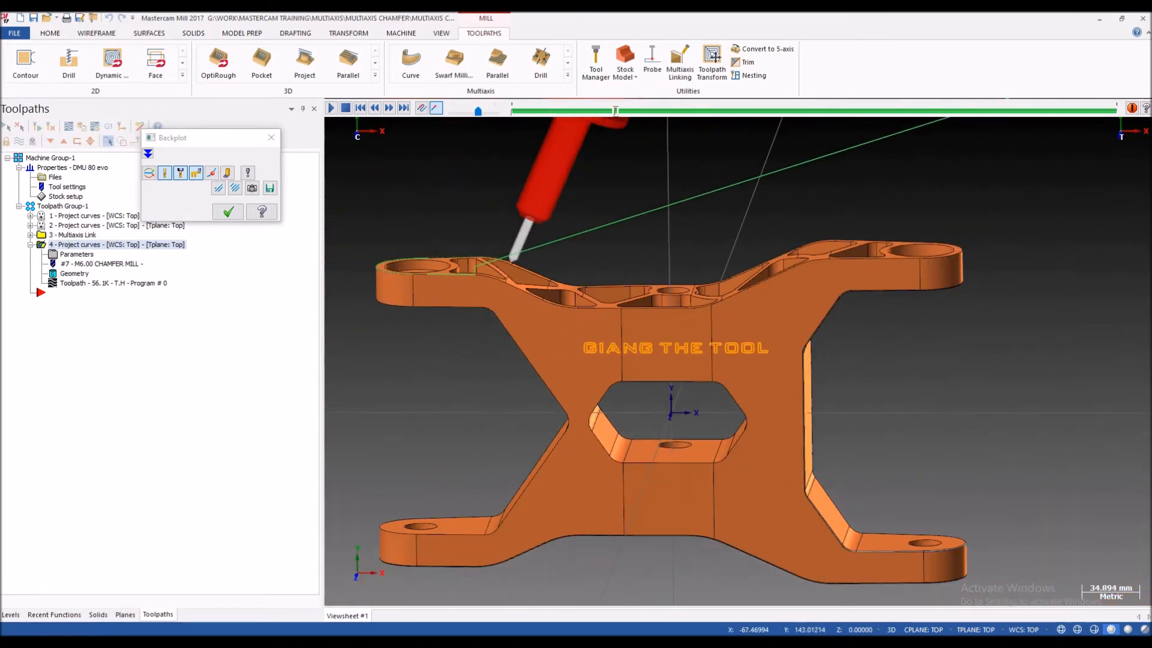
scroll(536, 221, "up", 14)
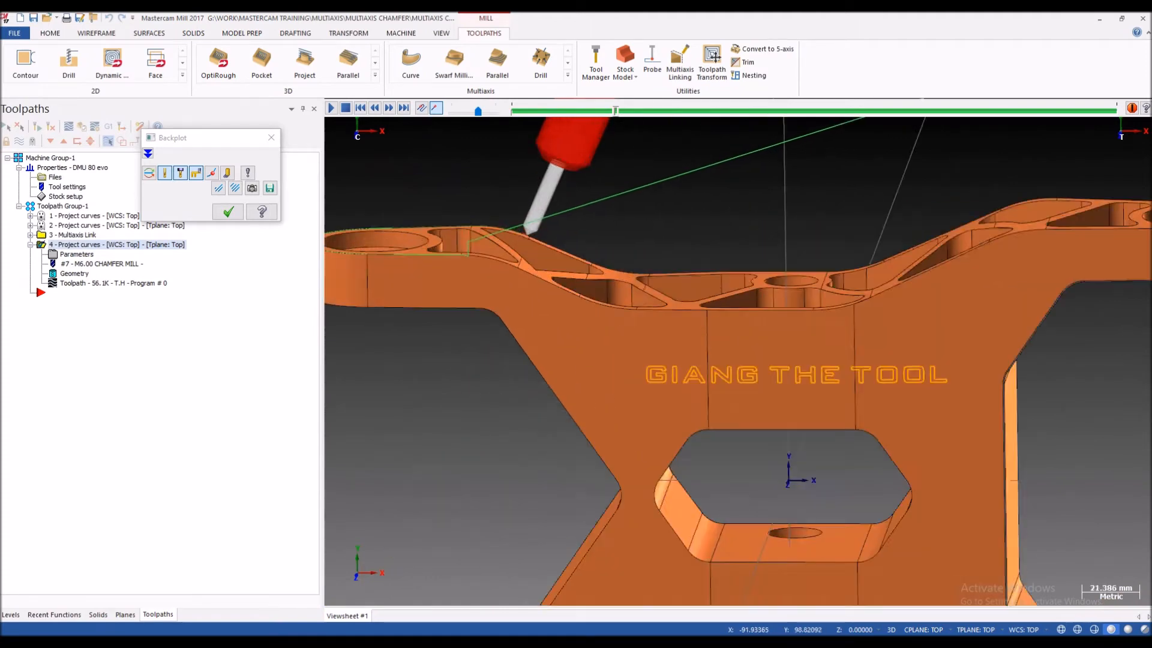
scroll(534, 247, "up", 2)
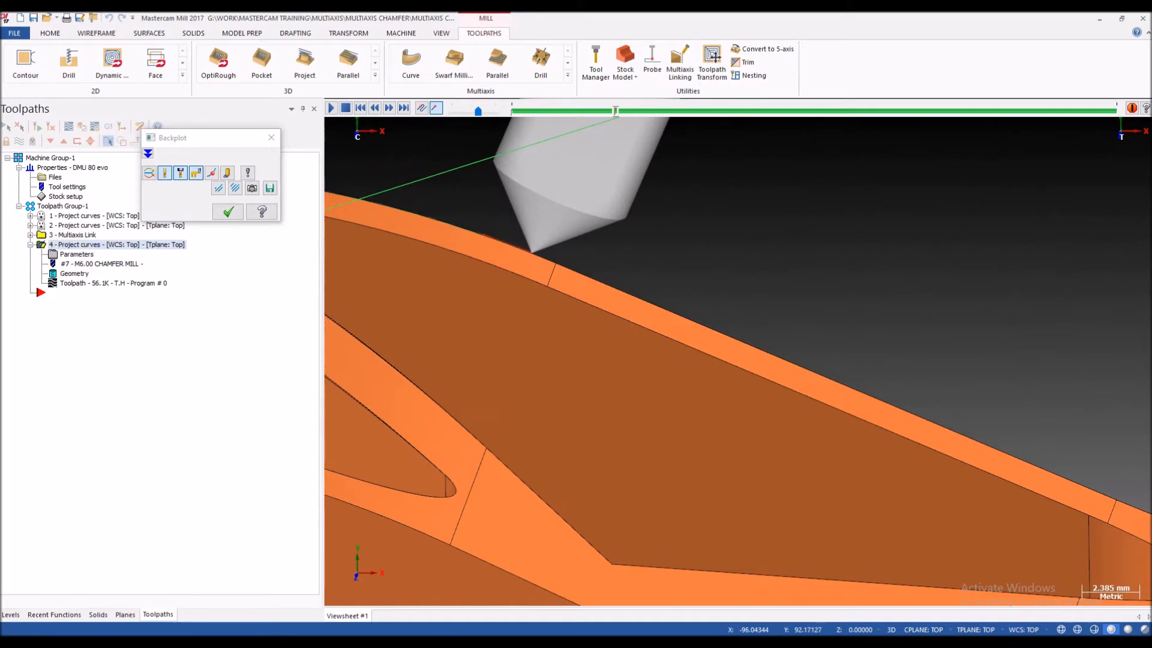
scroll(535, 249, "down", 14)
scroll(543, 261, "down", 3)
scroll(543, 261, "up", 4)
middle_click_drag(543, 261, 549, 309)
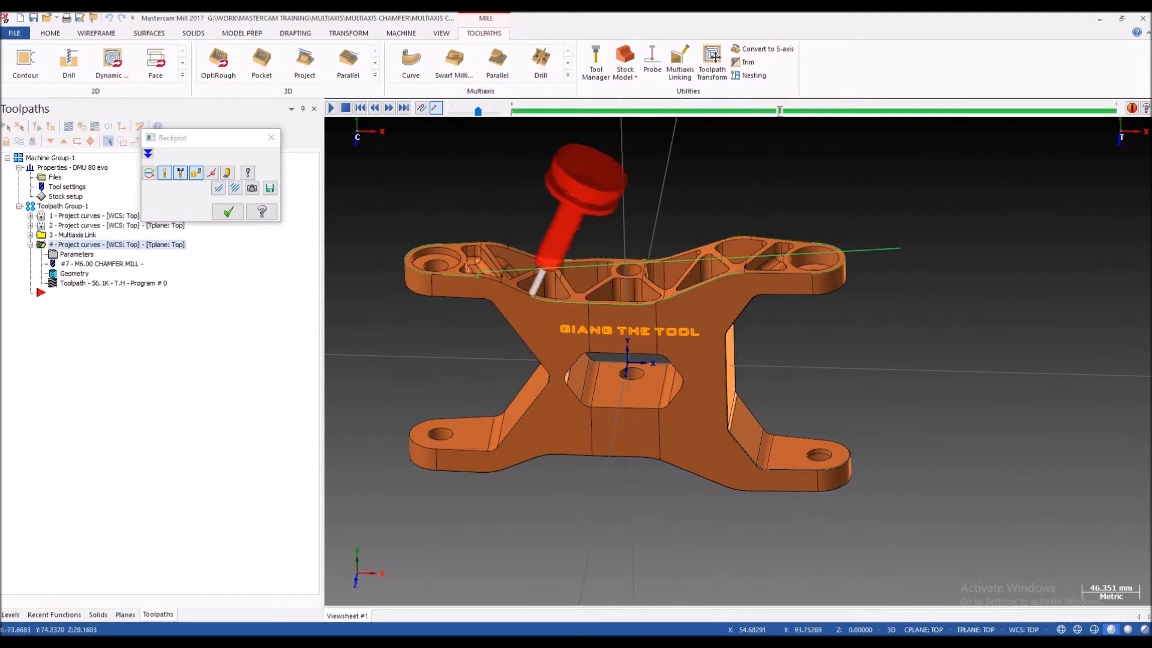
Step: Examine the backplotted linking move from the outline to the first pocket, and close the backplot
scroll(534, 269, "up", 3)
scroll(538, 273, "down", 4)
mouse_move(567, 261)
middle_mouse_down()
mouse_move(573, 225)
mouse_move(596, 246)
mouse_move(571, 240)
mouse_move(565, 251)
middle_mouse_up()
scroll(577, 242, "up", 3)
scroll(576, 243, "up", 3)
scroll(579, 241, "down", 2)
scroll(565, 251, "up", 4)
middle_click_drag(605, 210, 594, 221)
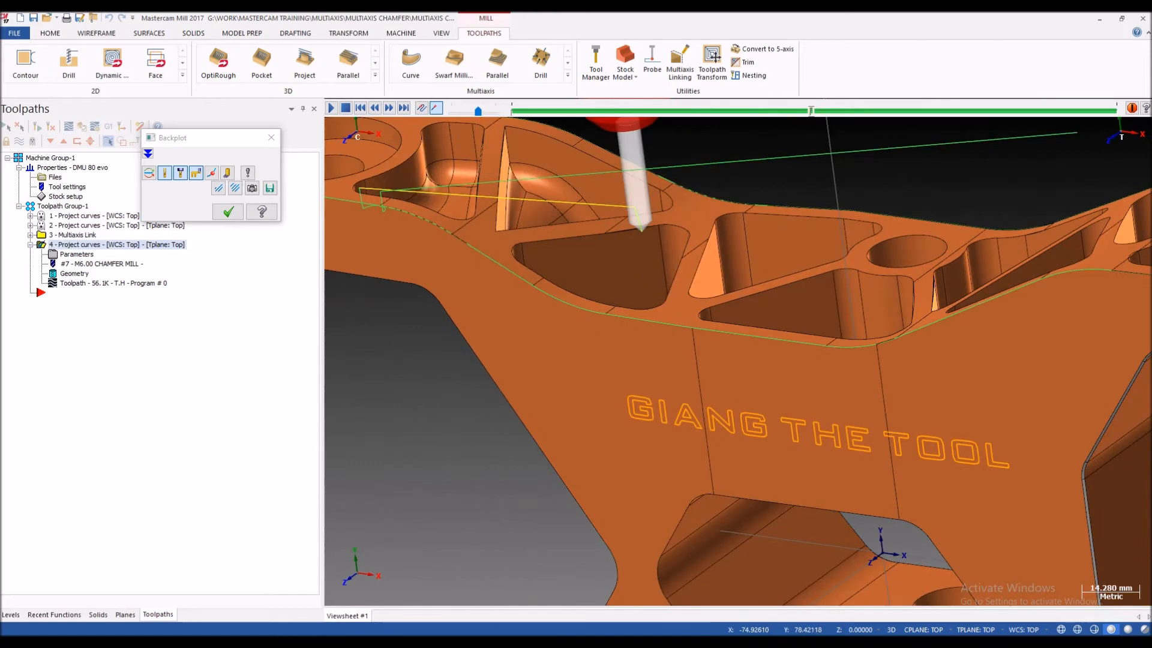
scroll(594, 221, "down", 2)
key("Escape")
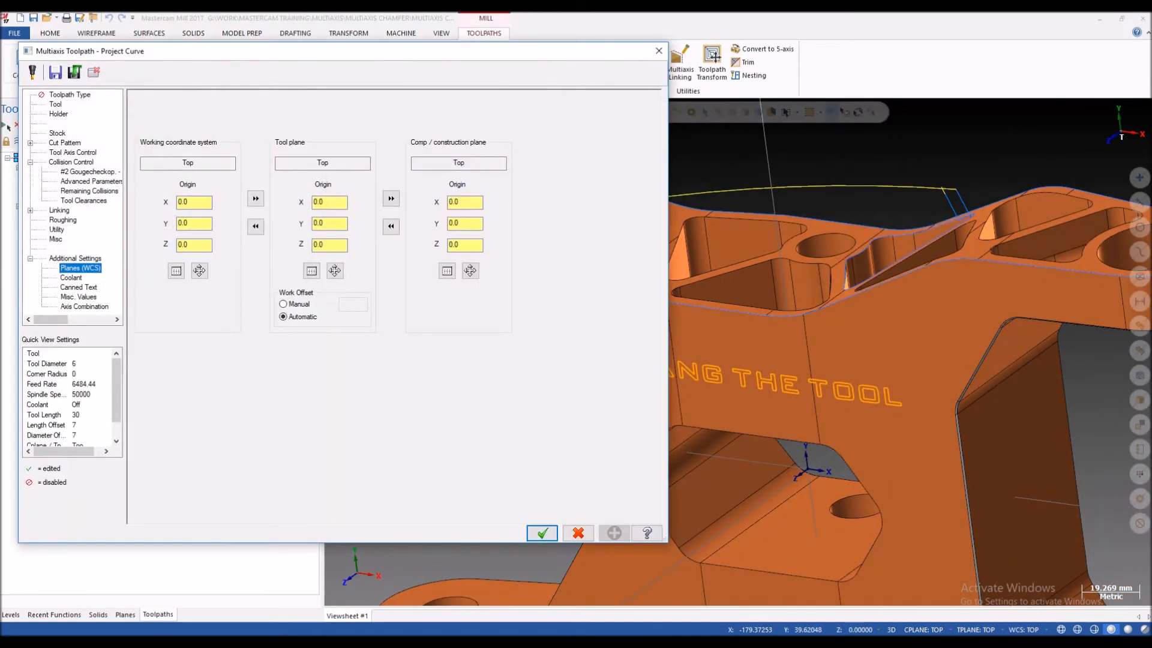
Step: Set the fourth operation's clearance cylinder radius to 120, accept the parameters and regenerate the toolpath
left_click(59, 210)
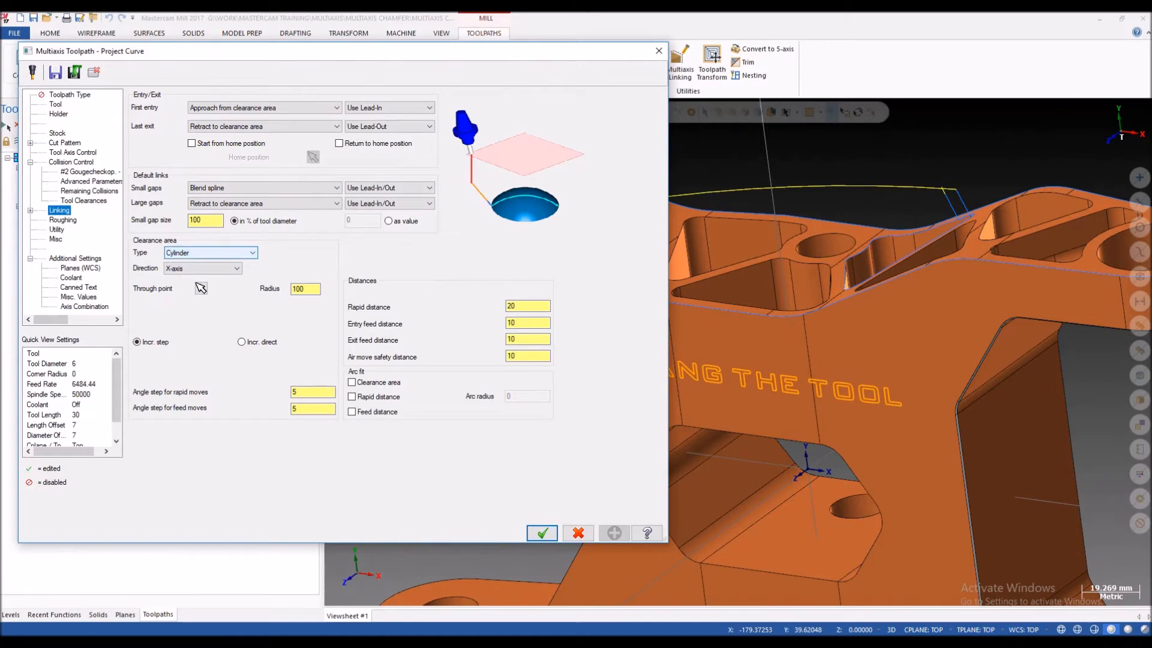
left_click(308, 290)
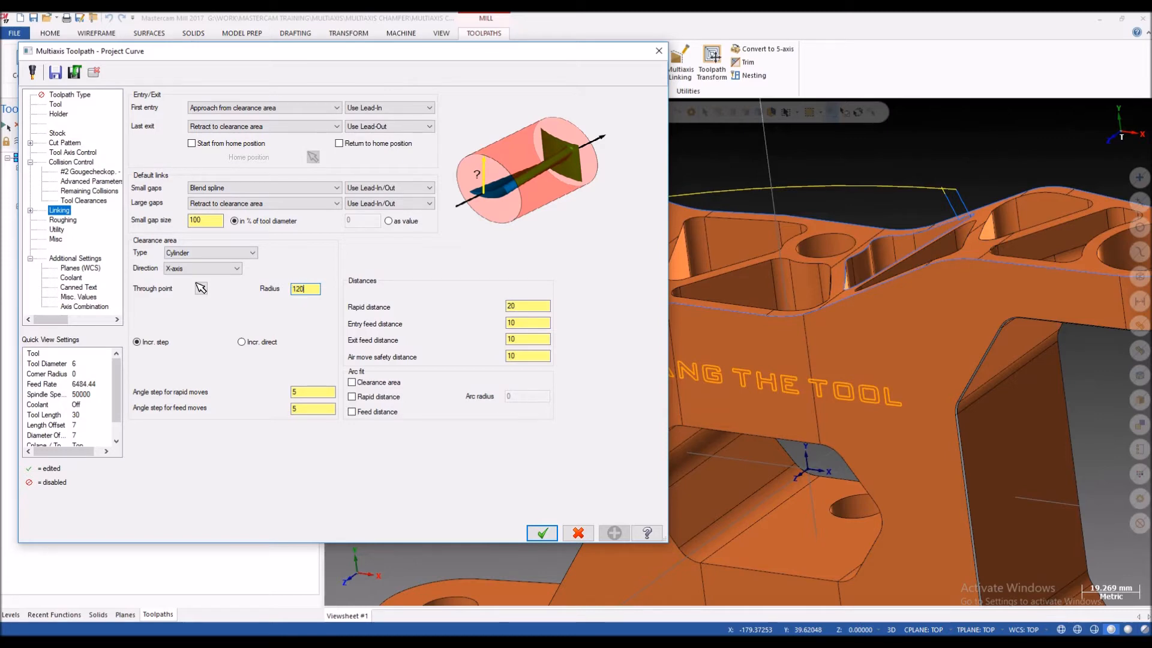
left_click(542, 533)
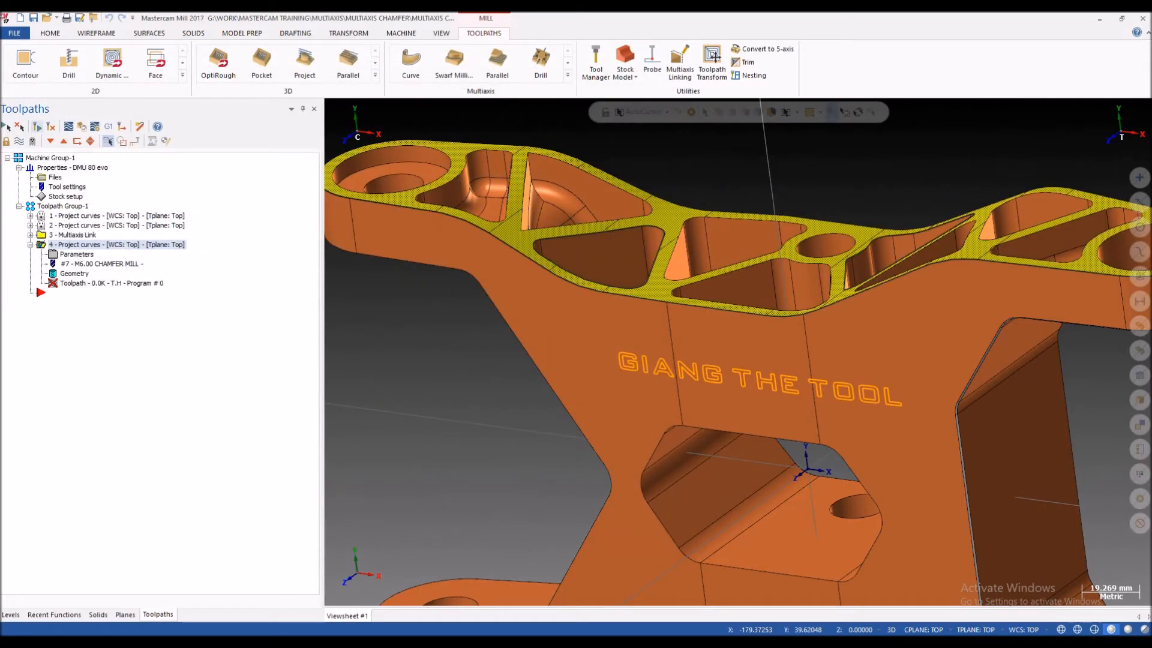
Step: Inspect the regenerated toolpath's retract and linking moves above the bracket from several directions
scroll(639, 339, "down", 5)
middle_click_drag(639, 339, 810, 352)
scroll(673, 287, "up", 4)
middle_click_drag(740, 352, 685, 353)
middle_click_drag(825, 231, 767, 235)
scroll(659, 239, "up", 4)
mouse_move(659, 239)
middle_mouse_down()
mouse_move(639, 229)
mouse_move(613, 245)
mouse_move(636, 240)
middle_mouse_up()
middle_click_drag(576, 268, 629, 262)
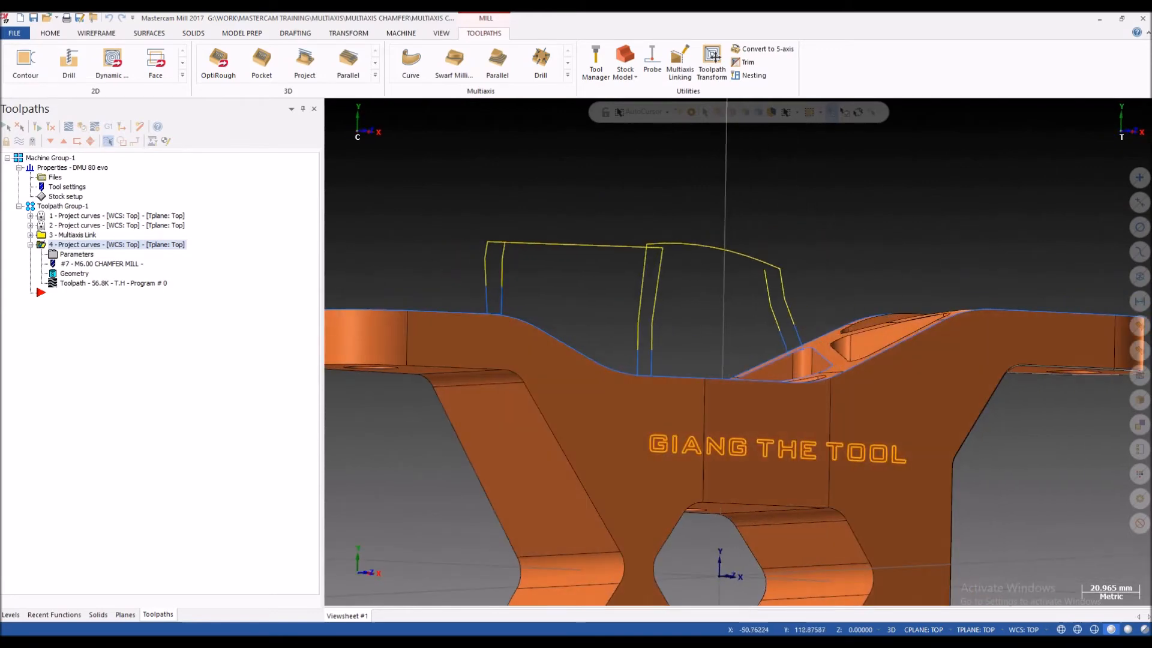
scroll(628, 260, "down", 6)
middle_click_drag(780, 312, 738, 350)
scroll(729, 348, "down", 1)
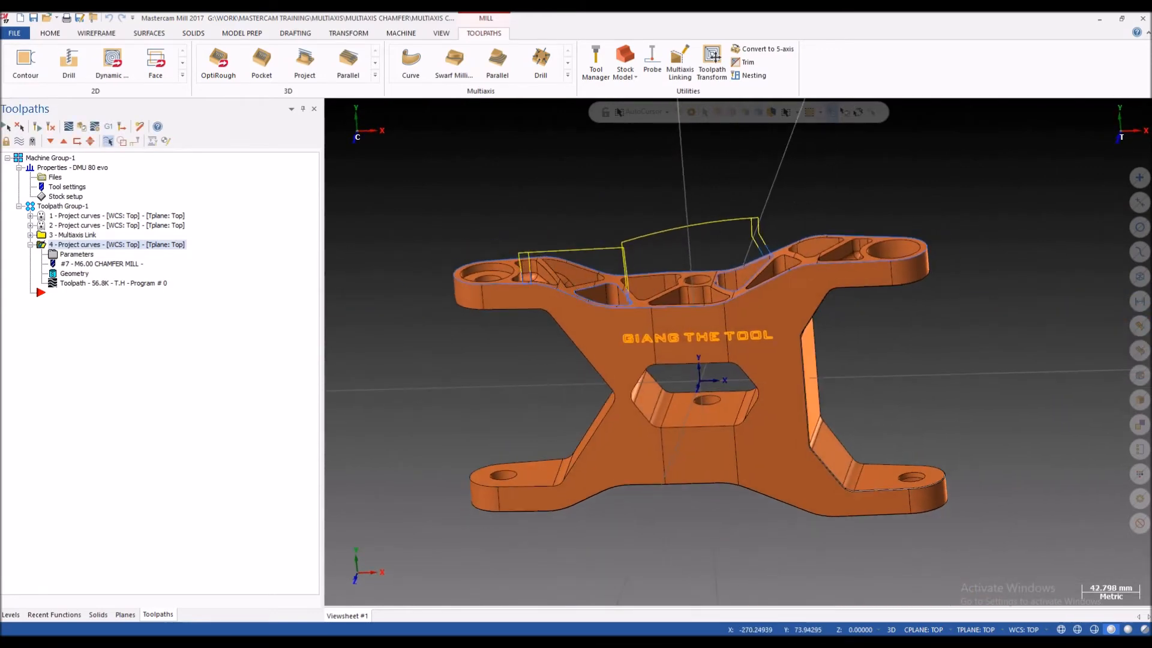
Step: Backplot the regenerated toolpath and check the linking move from the outline into the first pocket
key("alt+t")
key("r")
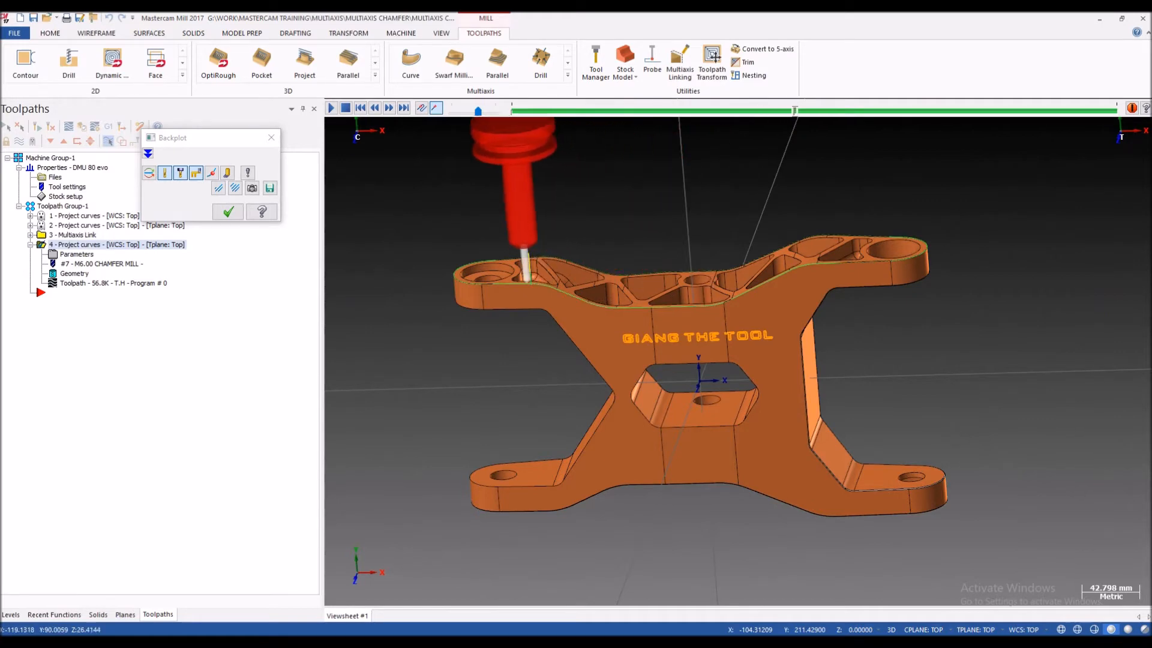
scroll(626, 297, "up", 8)
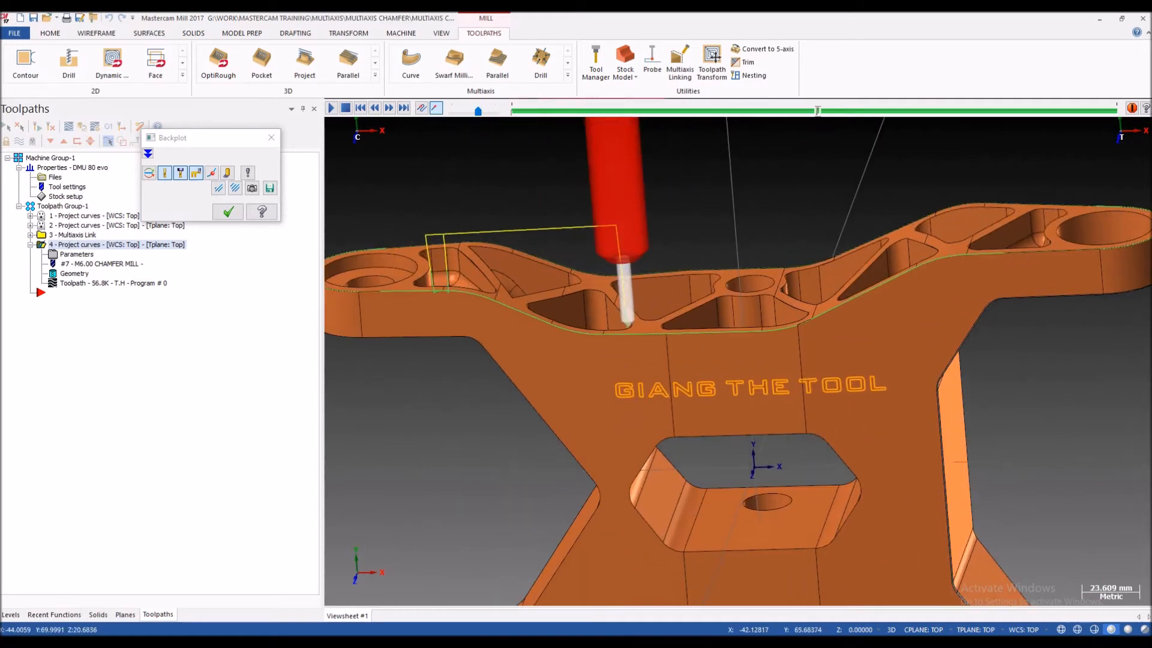
scroll(630, 322, "down", 2)
scroll(630, 321, "up", 1)
mouse_move(630, 321)
middle_mouse_down()
mouse_move(625, 333)
mouse_move(623, 318)
middle_mouse_up()
scroll(558, 294, "down", 1)
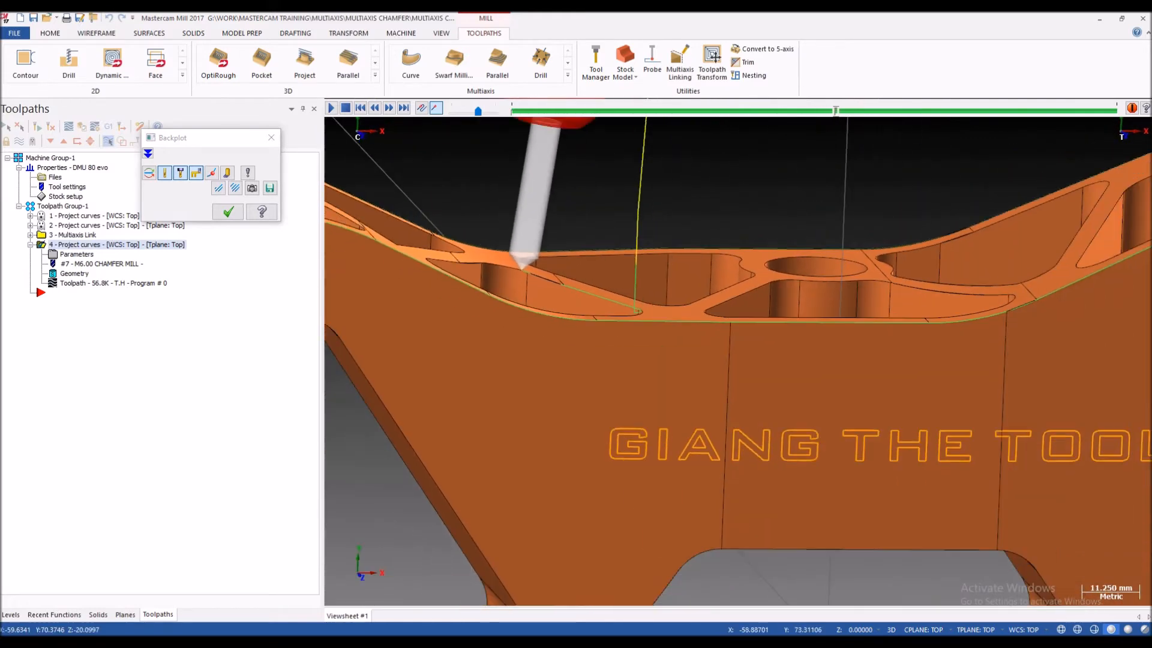
Step: Follow the backplot around the pocket edges, checking tool tilt and holder clearance, and close the backplot
scroll(543, 288, "down", 2)
scroll(540, 285, "up", 2)
mouse_move(541, 285)
middle_mouse_down()
mouse_move(533, 269)
mouse_move(532, 294)
middle_mouse_up()
scroll(533, 276, "down", 1)
scroll(534, 237, "up", 2)
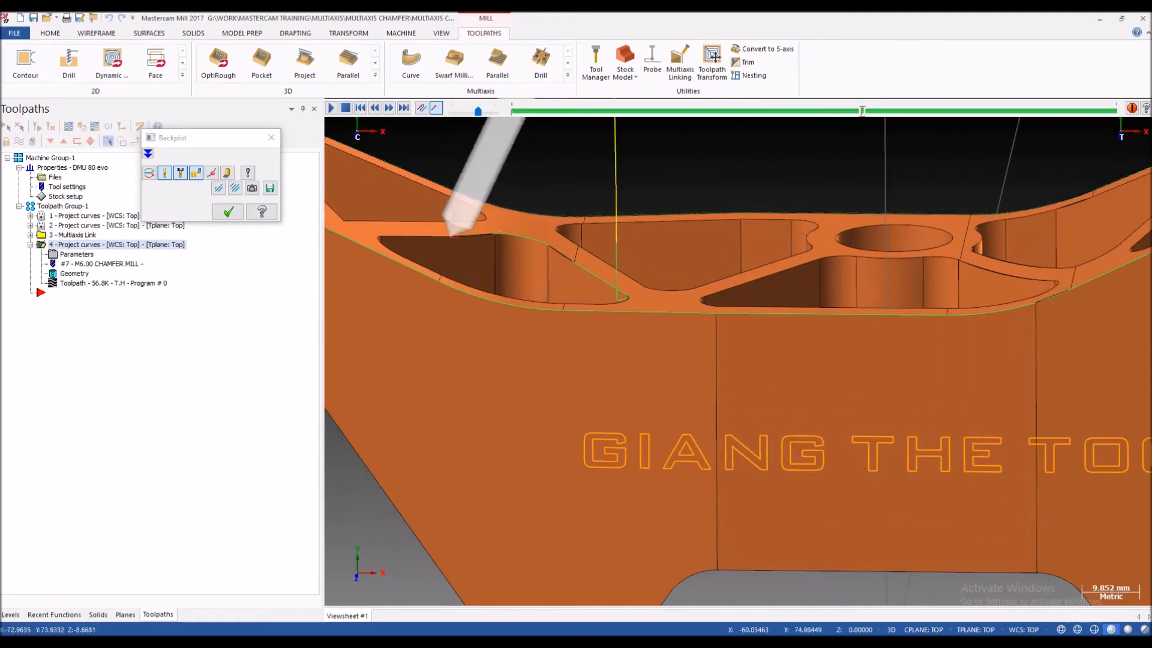
scroll(533, 242, "down", 4)
middle_click_drag(534, 241, 533, 222)
scroll(531, 260, "down", 4)
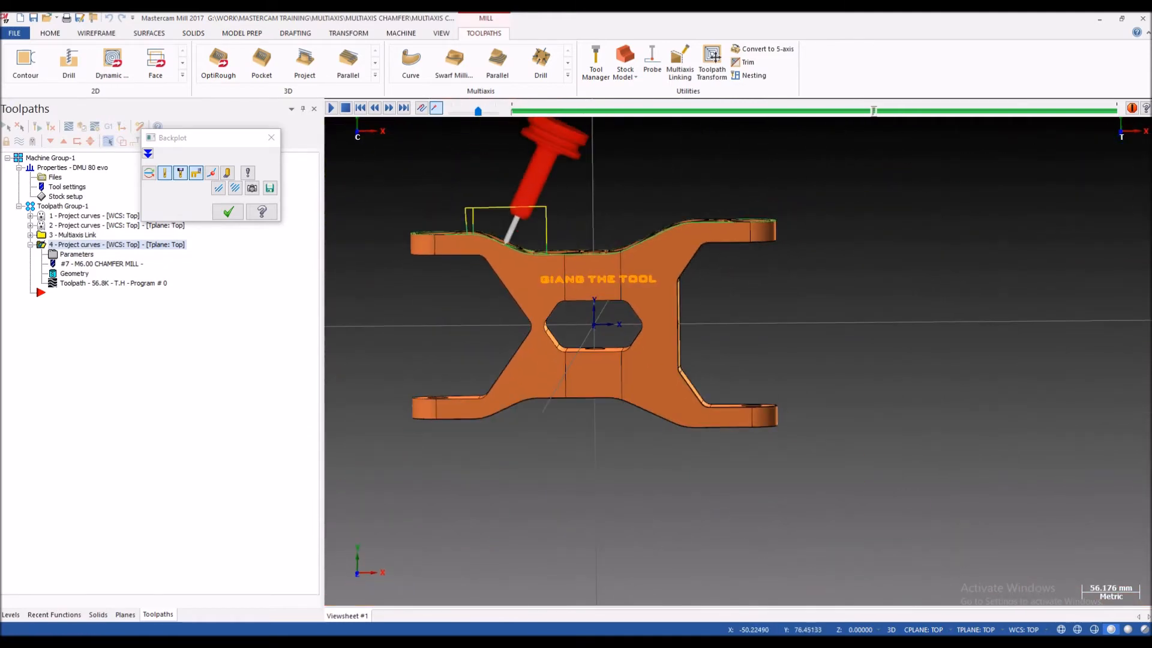
scroll(536, 239, "up", 2)
middle_click_drag(536, 239, 549, 269)
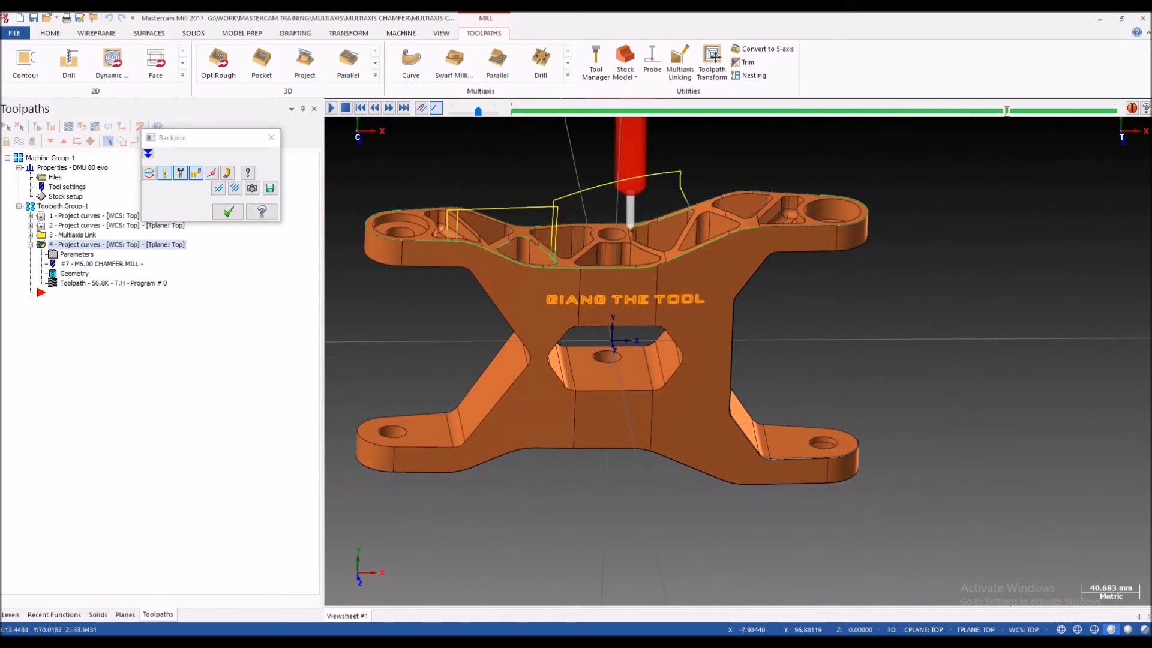
key("Escape")
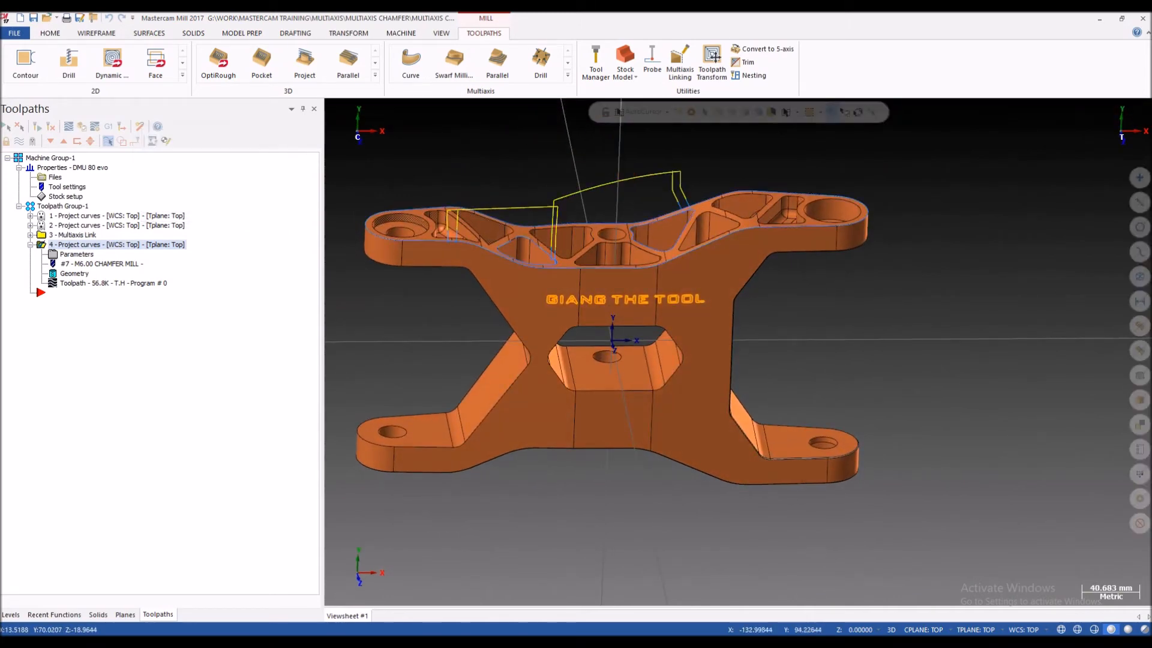
Step: Examine the finished chamfer toolpath and the bracket's remaining edges, including the underside of the upper lugs
scroll(453, 214, "up", 3)
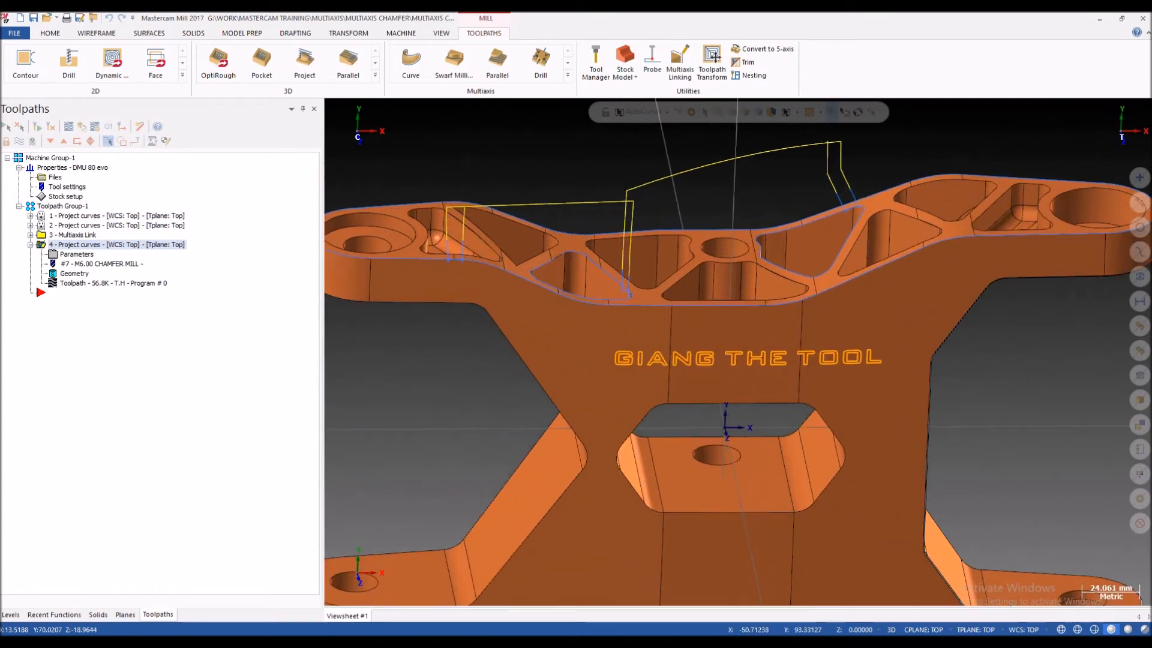
scroll(843, 227, "down", 4)
middle_click_drag(772, 258, 773, 238)
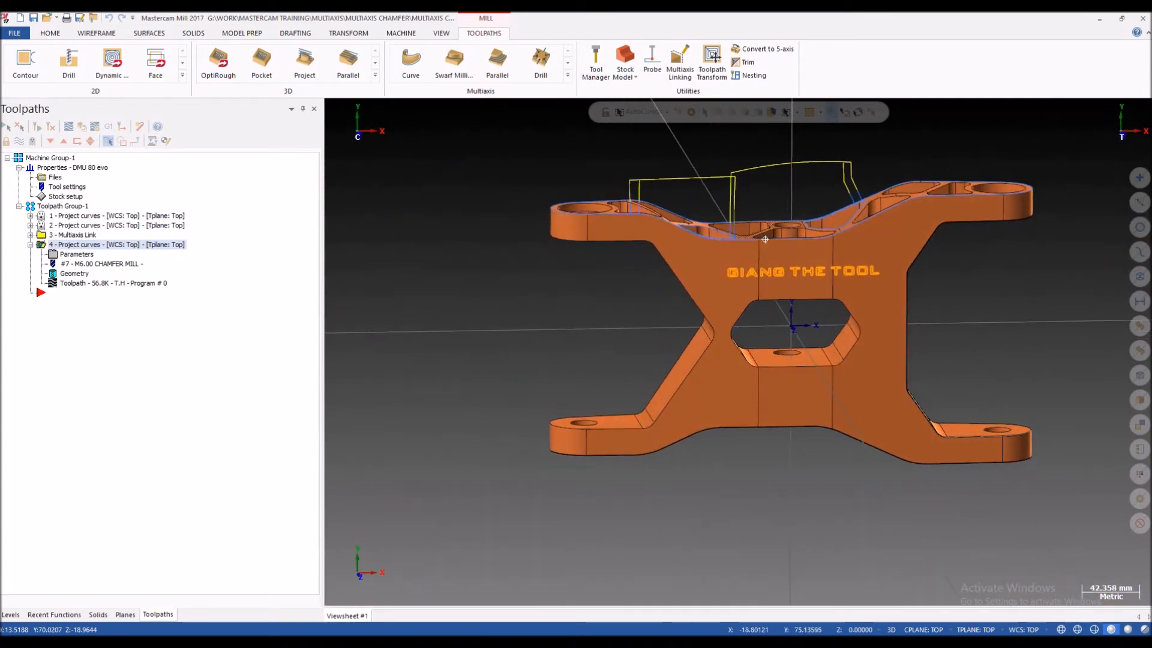
scroll(773, 240, "up", 2)
middle_click_drag(637, 227, 521, 196)
scroll(605, 237, "down", 4)
scroll(558, 205, "up", 5)
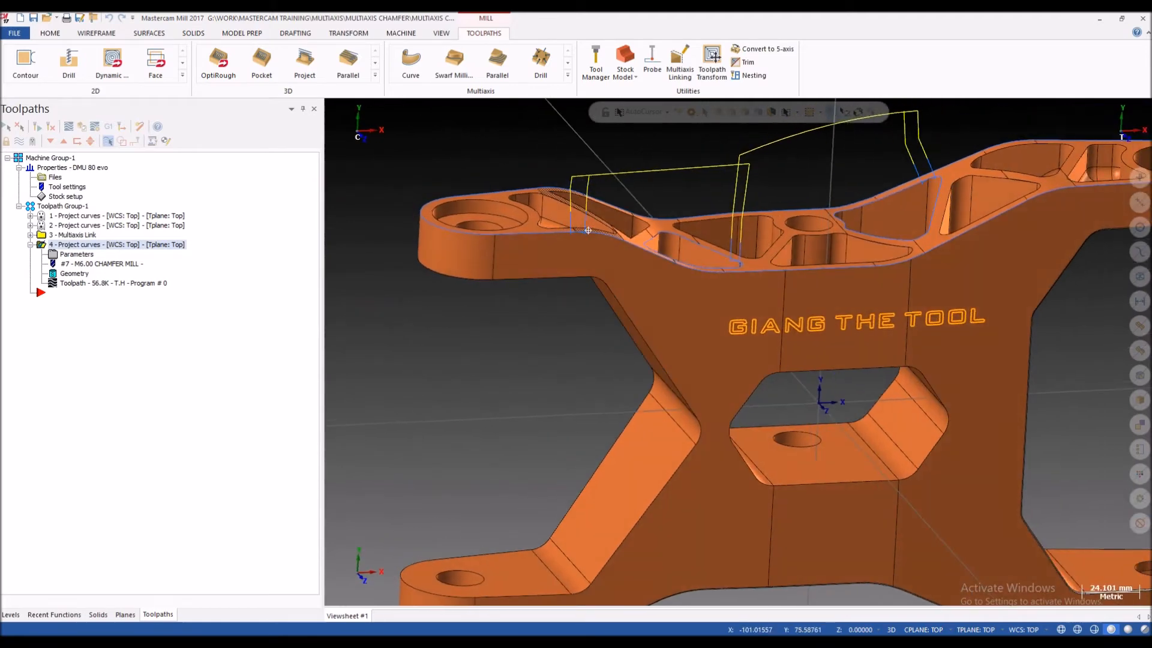
scroll(499, 196, "down", 4)
middle_click_drag(567, 265, 543, 252)
scroll(584, 275, "up", 4)
scroll(538, 257, "down", 6)
scroll(543, 252, "up", 8)
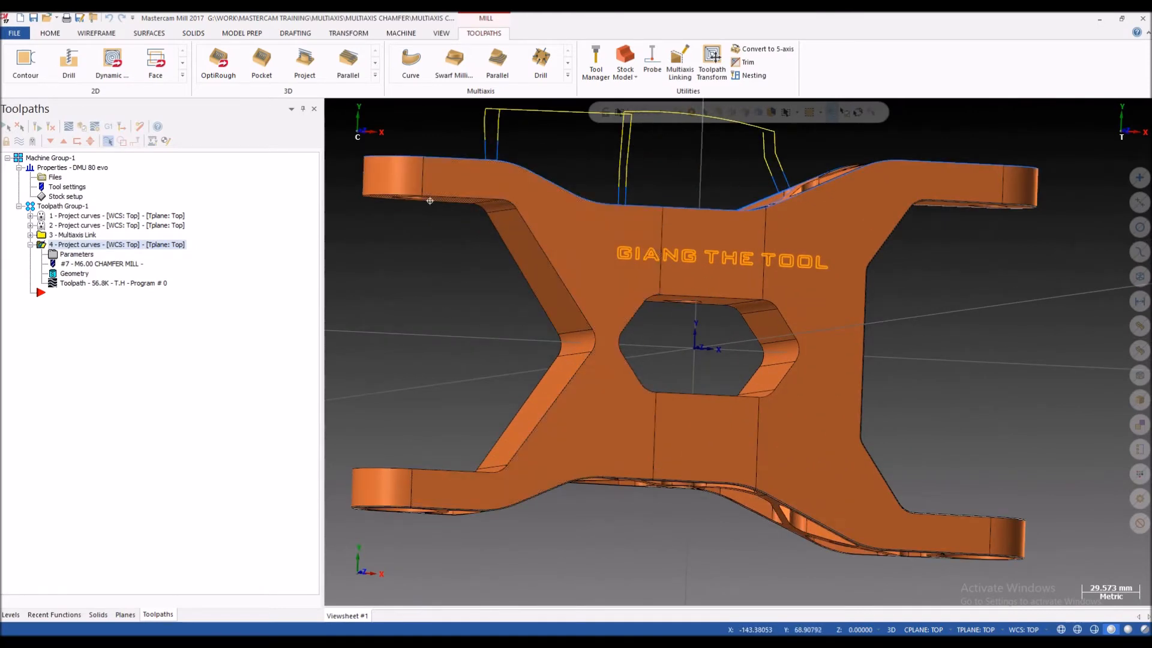
middle_click_drag(526, 264, 545, 235)
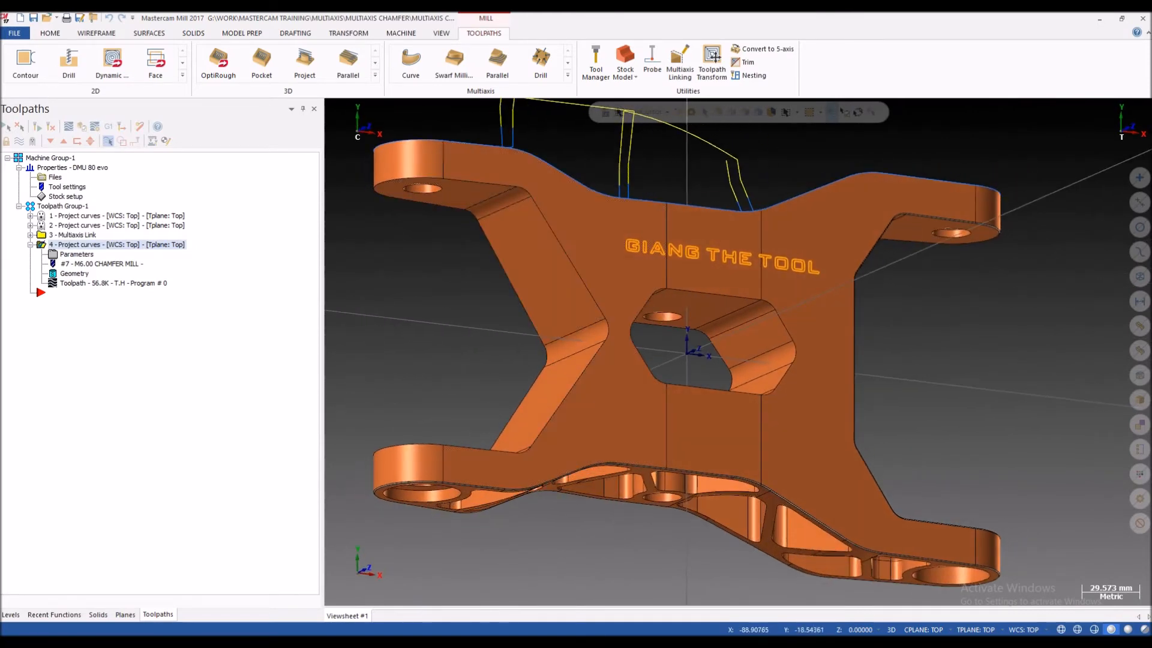
scroll(558, 255, "down", 5)
scroll(558, 270, "up", 2)
middle_click_drag(557, 286, 577, 270)
scroll(576, 270, "down", 1)
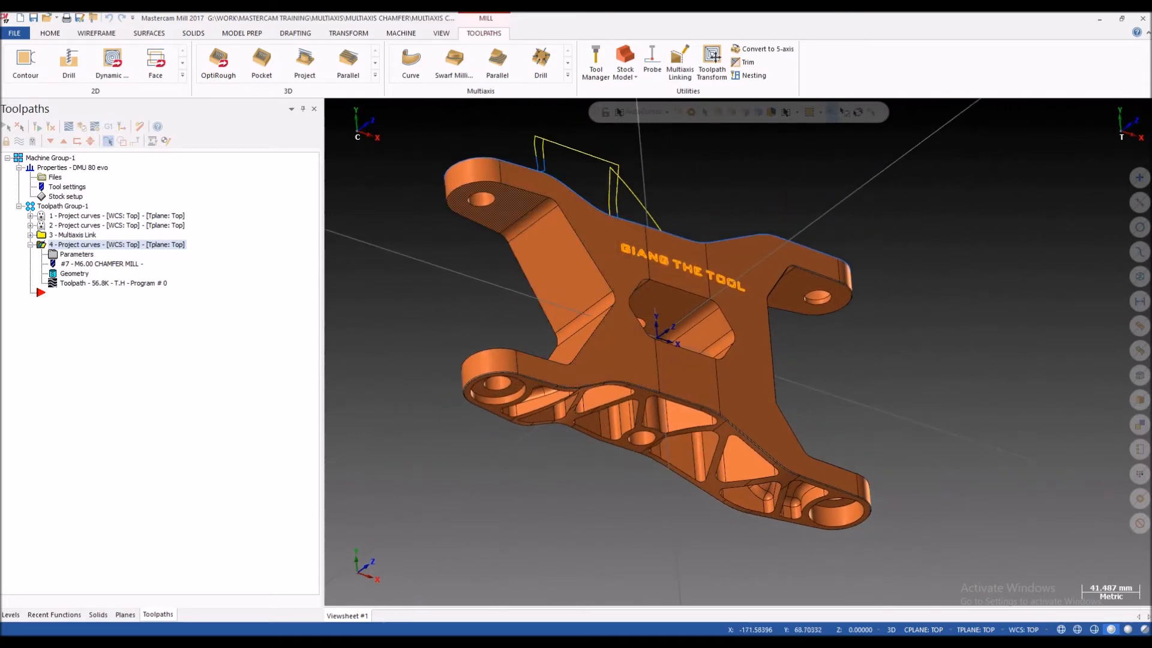
scroll(568, 210, "up", 2)
Step: Create a one-edge curve along the front edge of the side profile's upper slanted face with Curve One Edge
left_click(149, 33)
left_click(96, 33)
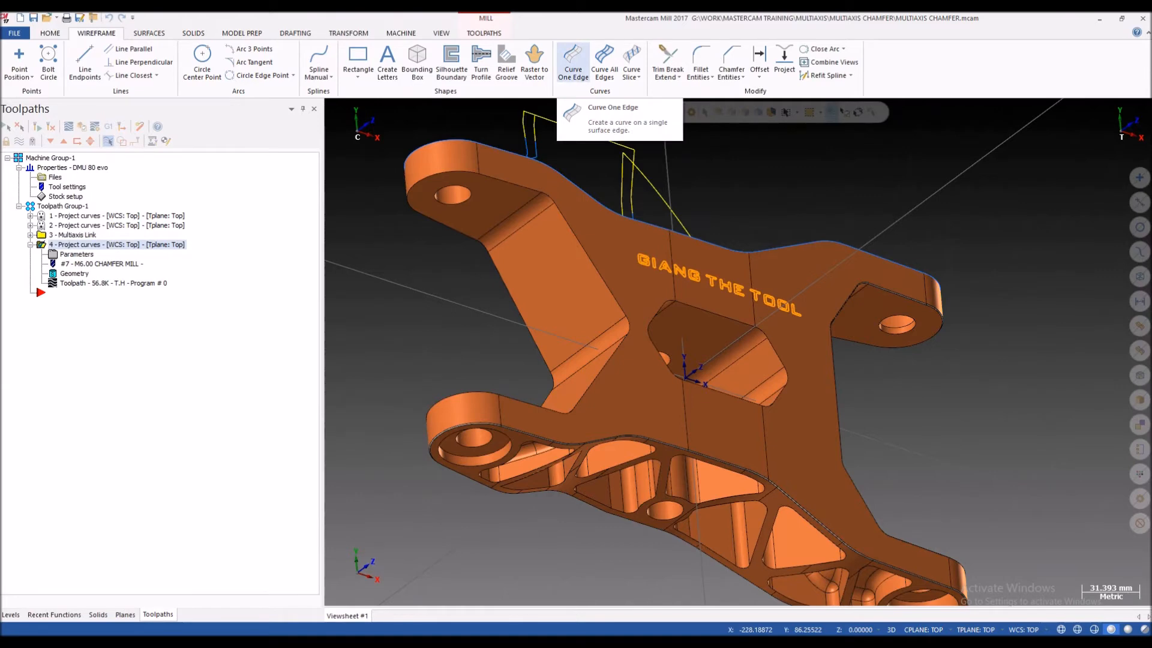
left_click(573, 60)
scroll(605, 264, "up", 3)
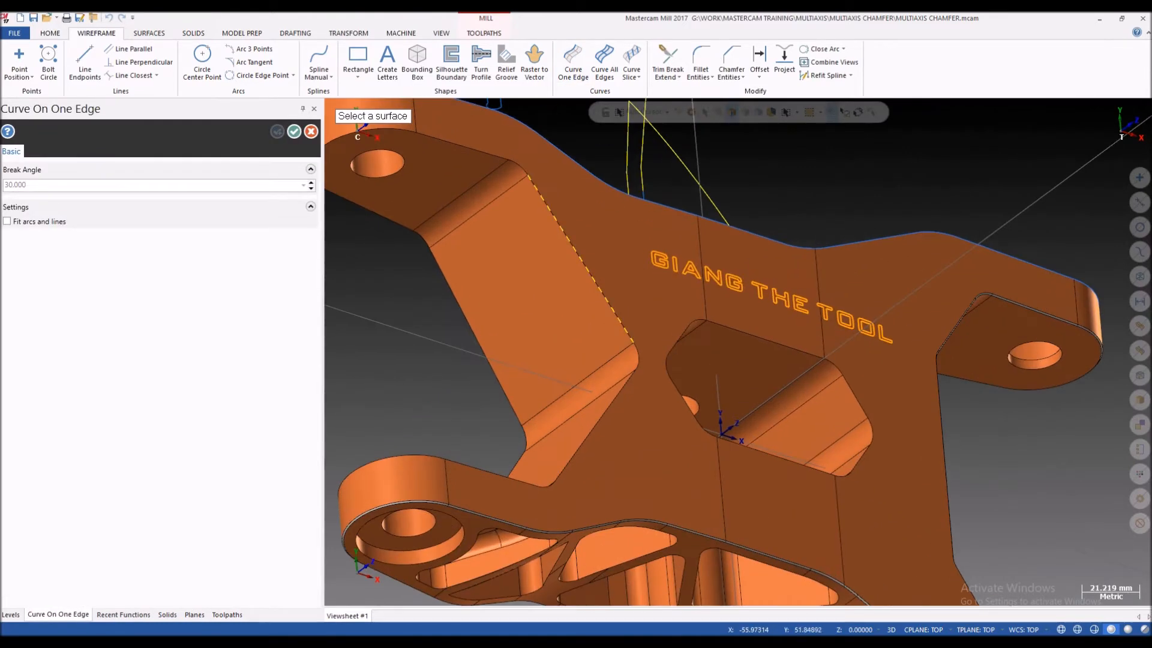
left_click(530, 180)
scroll(527, 176, "up", 3)
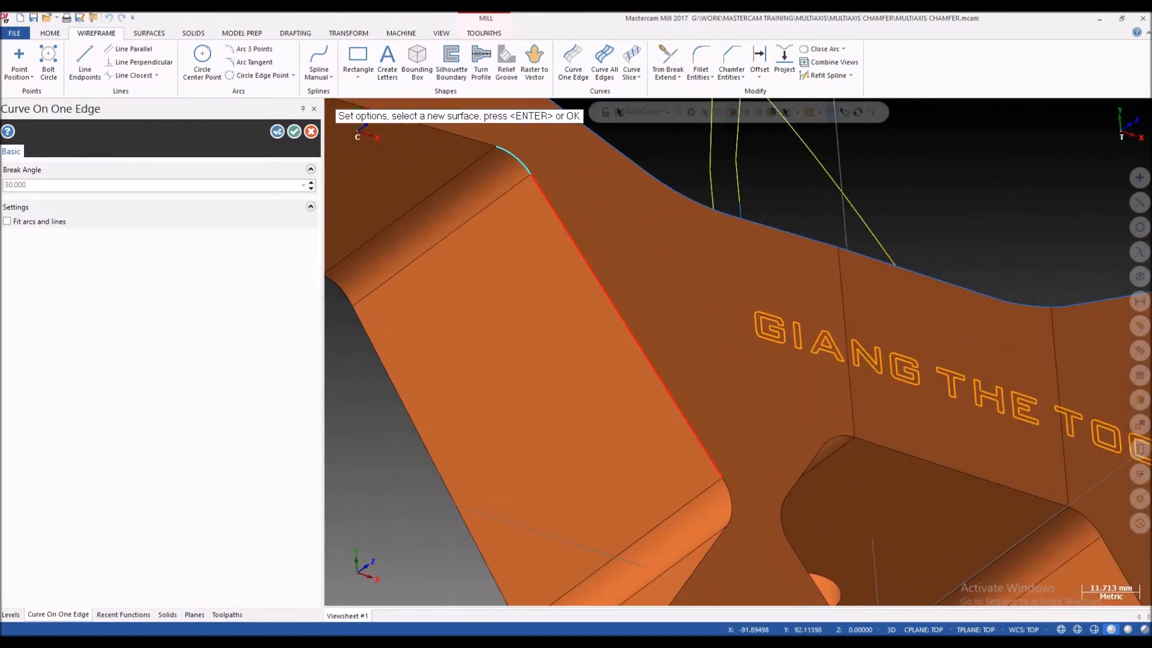
Step: Add edge curves around the upper lug's underside and along the rear edge of the upper slanted face
scroll(559, 198, "down", 6)
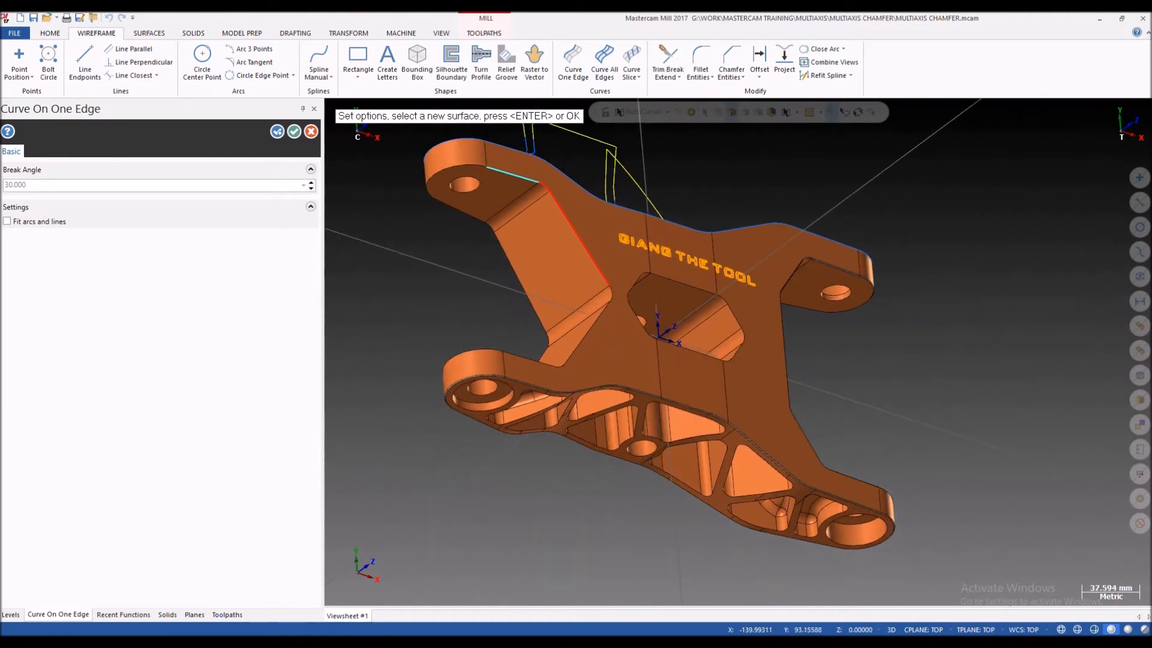
scroll(480, 229, "up", 3)
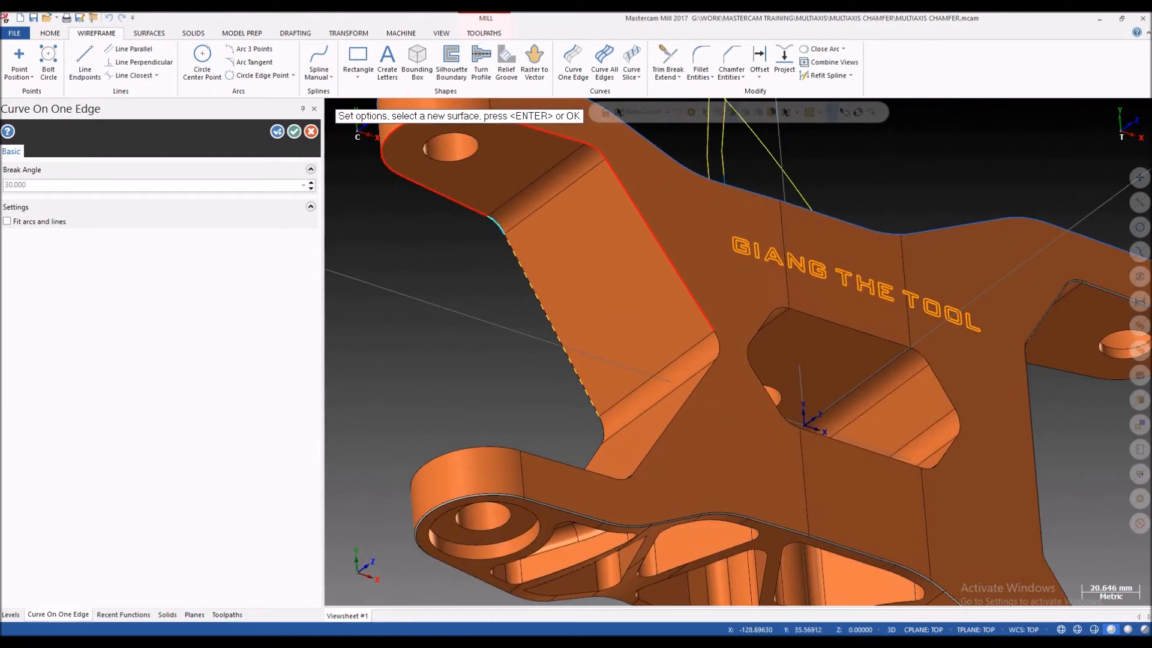
left_click(514, 249)
scroll(515, 249, "down", 2)
middle_click_drag(516, 252, 567, 339)
scroll(562, 340, "up", 2)
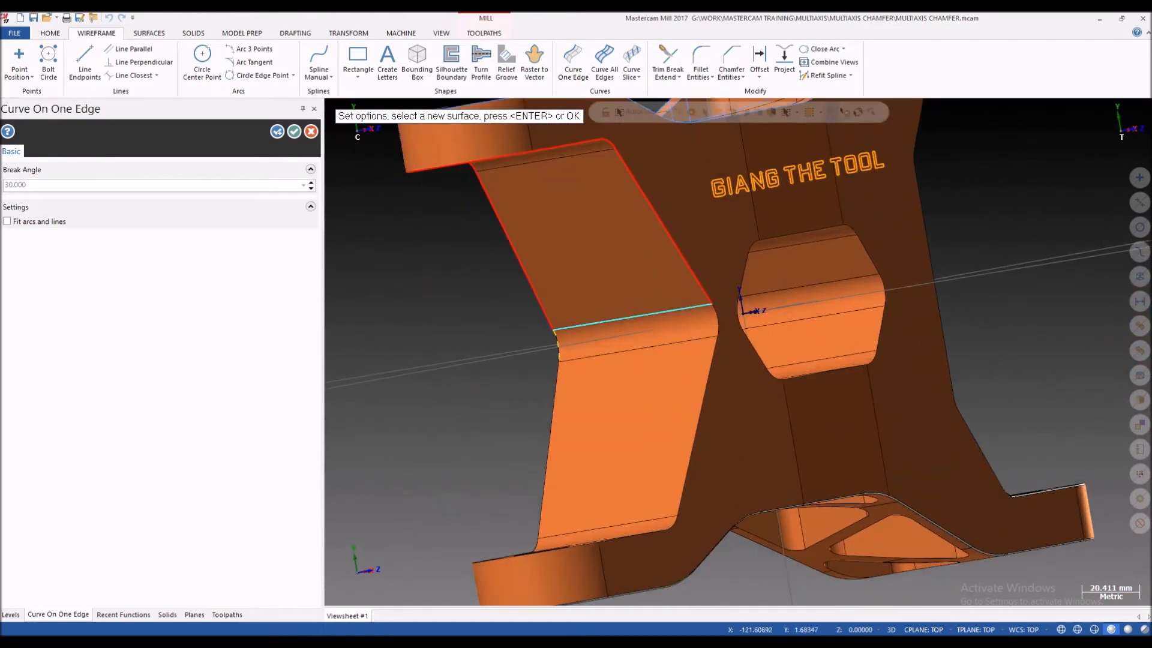
Step: Add edge curves along the rear edge of the side profile's lower slanted face, including its fillets
scroll(558, 354, "down", 3)
middle_click_drag(559, 355, 739, 352)
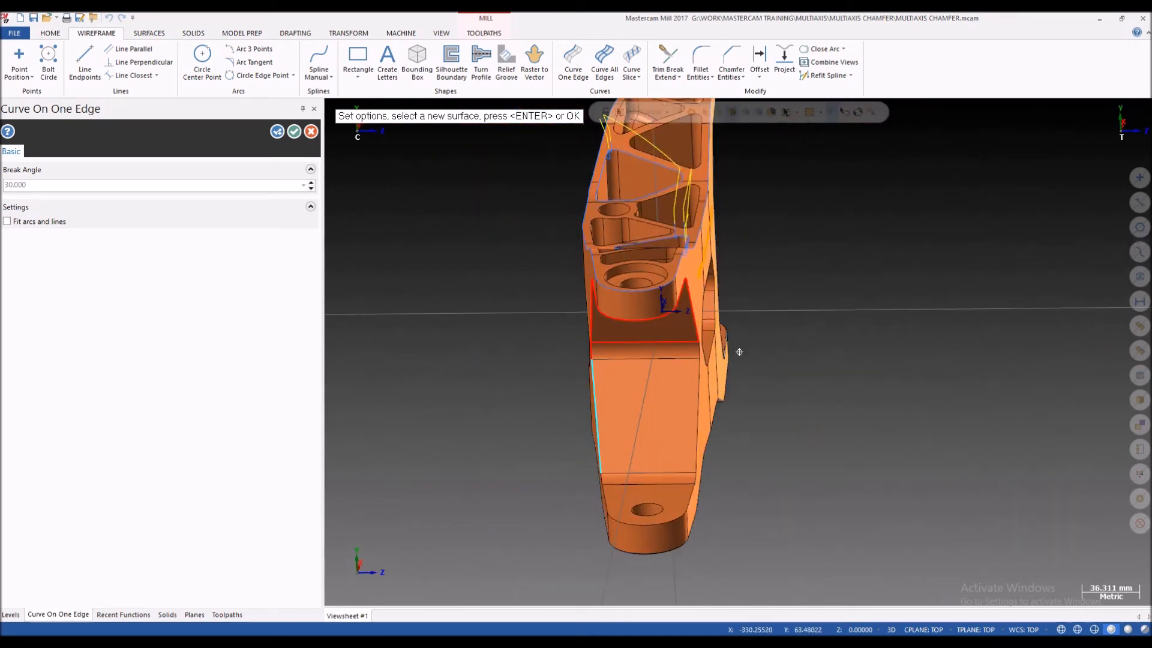
scroll(612, 504, "up", 3)
left_click(617, 506)
scroll(564, 414, "down", 4)
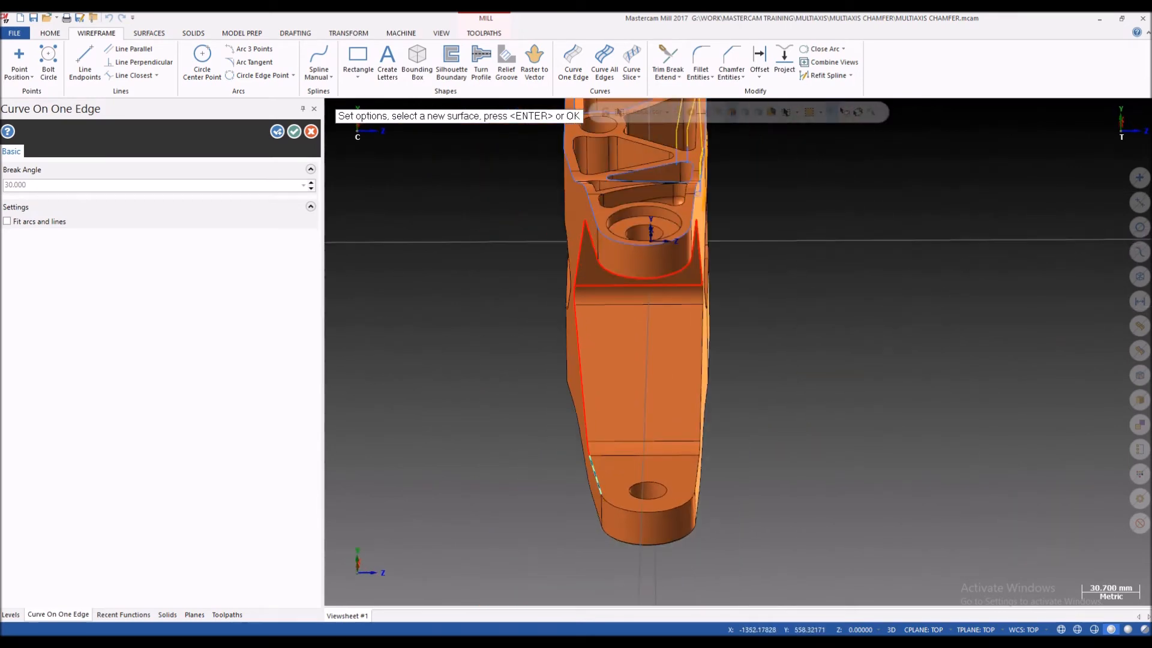
Step: Add edge curves around the lower lug's inner face and its front fillet
scroll(630, 471, "up", 1)
left_click(627, 507)
scroll(642, 450, "up", 1)
scroll(630, 480, "down", 1)
middle_click_drag(627, 505, 540, 468)
scroll(661, 462, "up", 2)
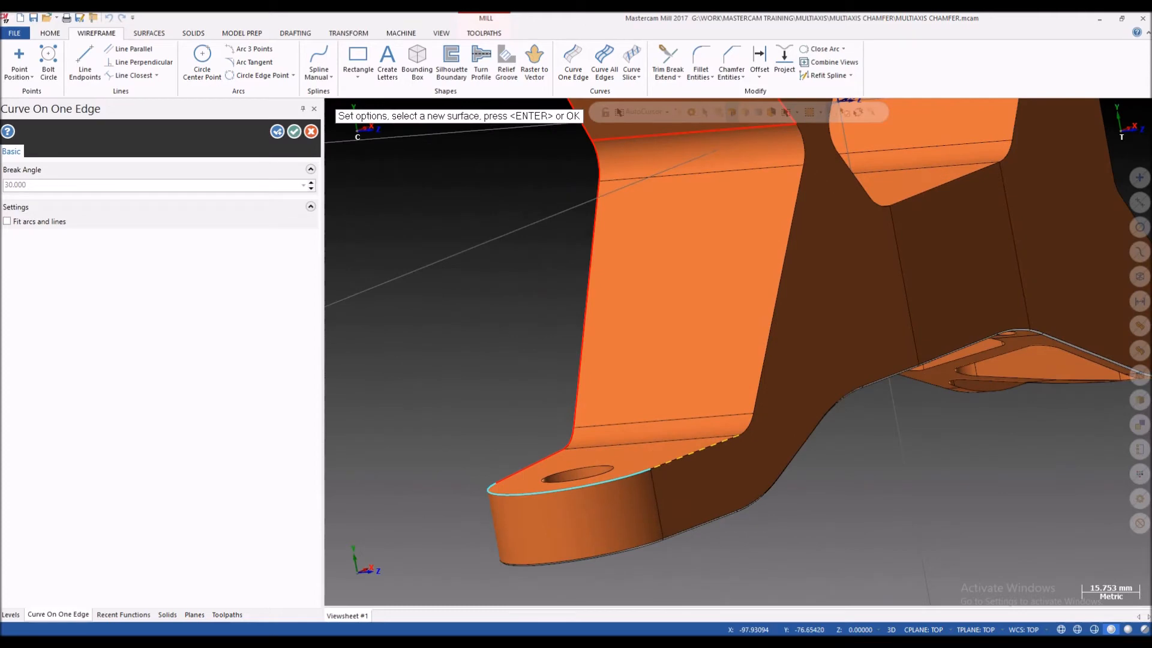
scroll(696, 453, "up", 3)
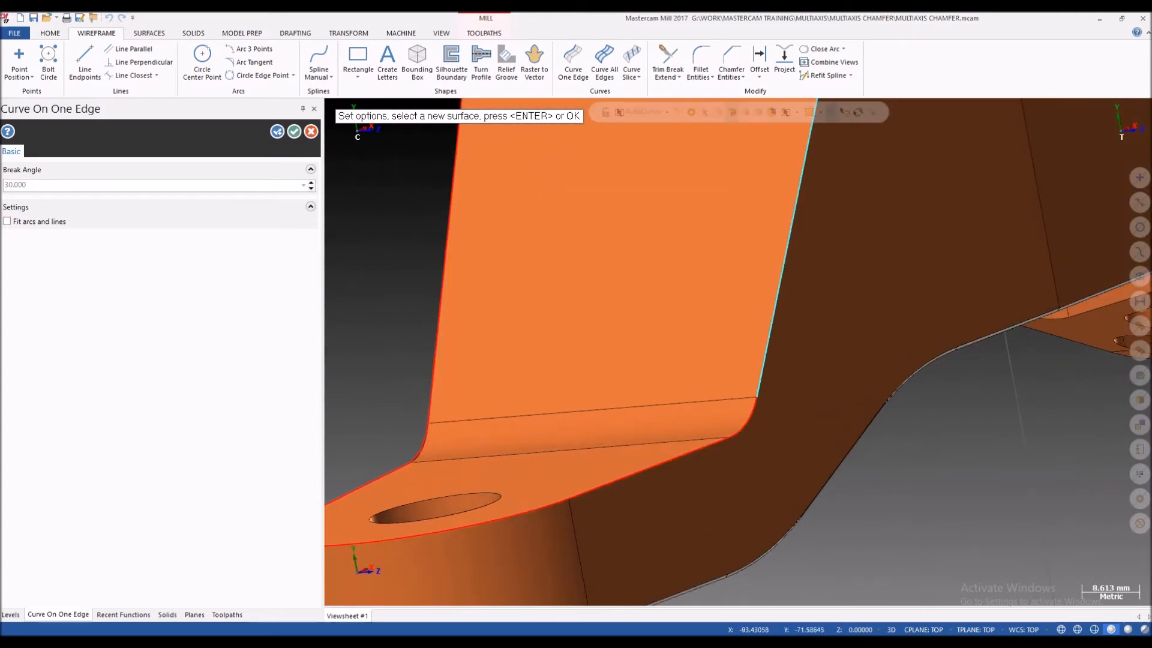
Step: Complete the curve loop along the front edge of the lower slanted face and its bend fillet, ending the command
scroll(744, 396, "down", 5)
middle_click_drag(726, 366, 687, 330)
scroll(690, 327, "up", 4)
left_click(694, 327)
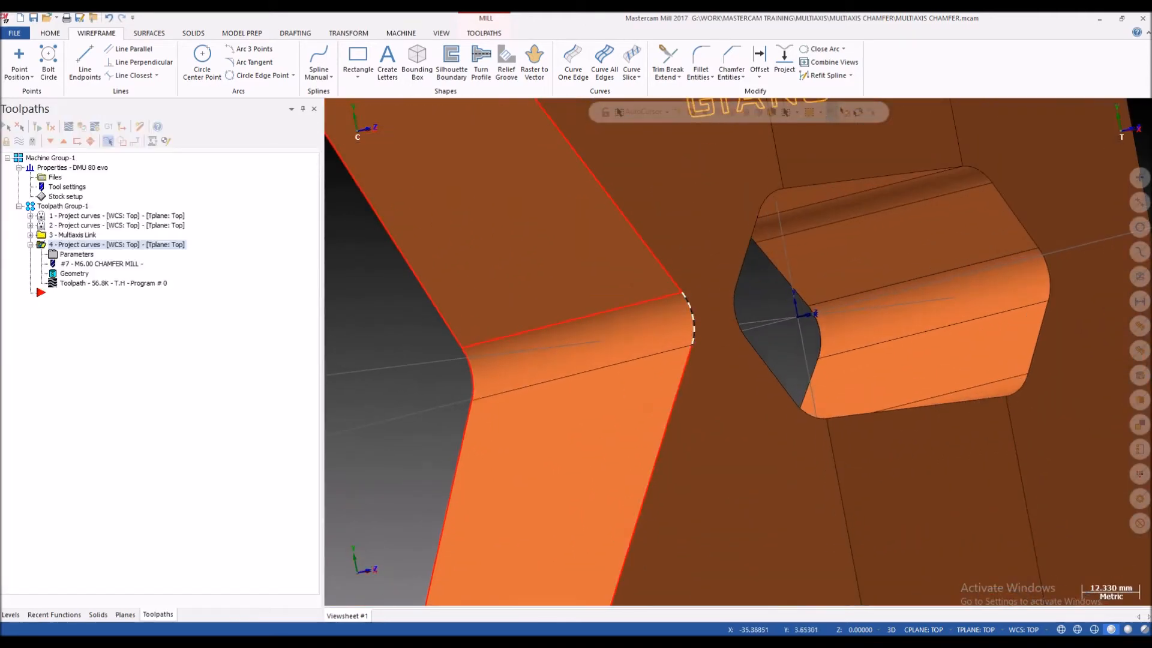
scroll(641, 326, "down", 5)
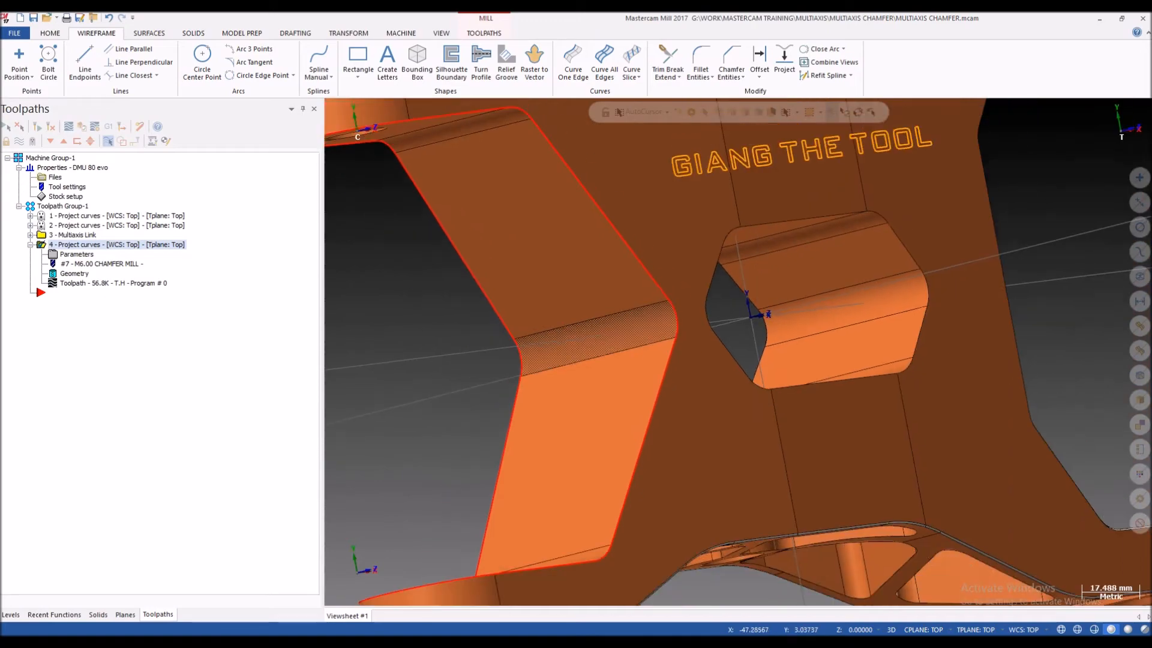
Step: Check that the new edge curves form one continuous loop around the bracket's side profile
mouse_move(638, 326)
middle_mouse_down()
mouse_move(615, 259)
mouse_move(611, 287)
mouse_move(603, 282)
middle_mouse_up()
left_click(615, 259, "shift")
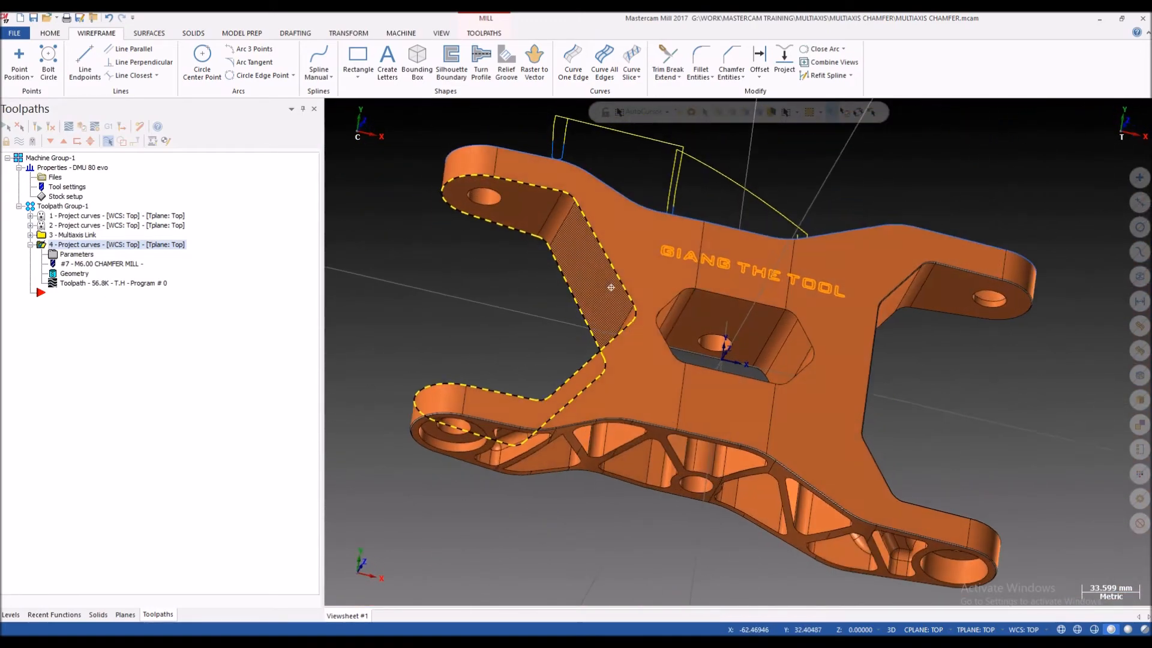
scroll(604, 282, "up", 3)
scroll(603, 282, "down", 3)
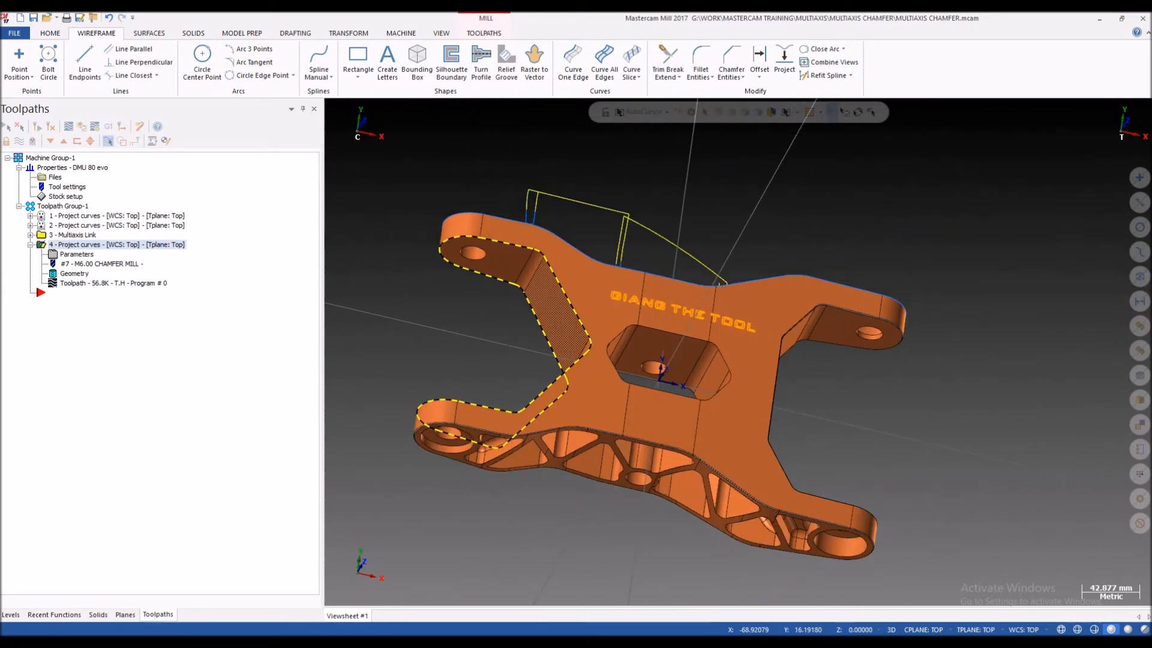
middle_click_drag(532, 298, 517, 273)
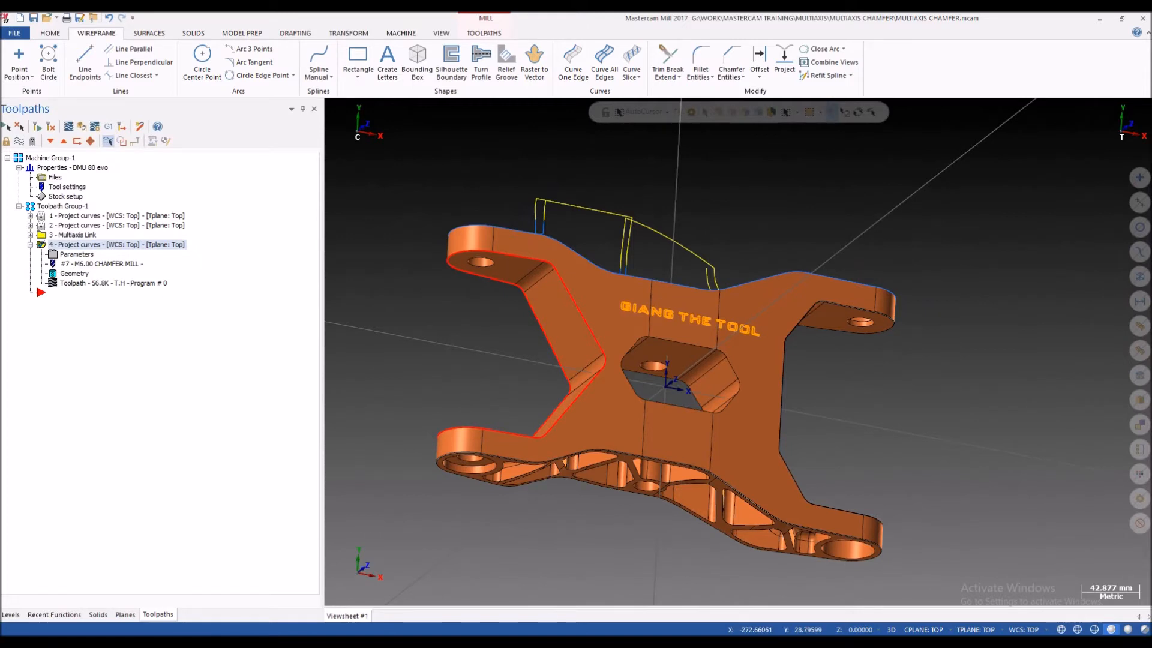
Step: Create a new multiaxis Project Curve toolpath using tool 7, the 6 mm chamfer mill
left_click(484, 33)
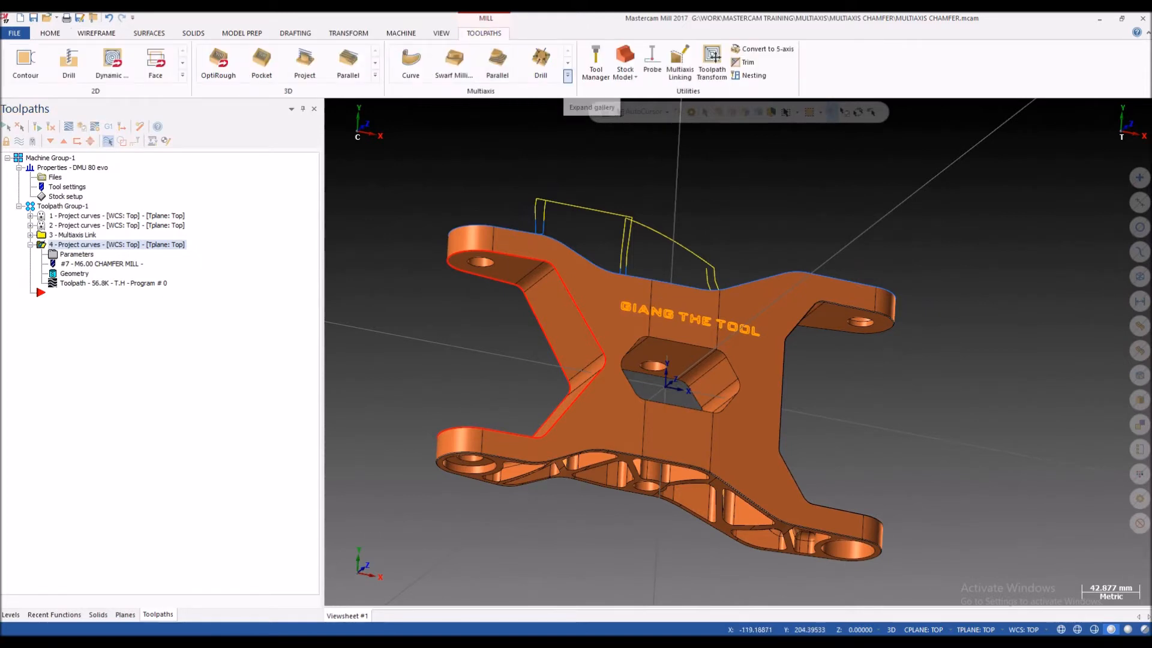
left_click(567, 76)
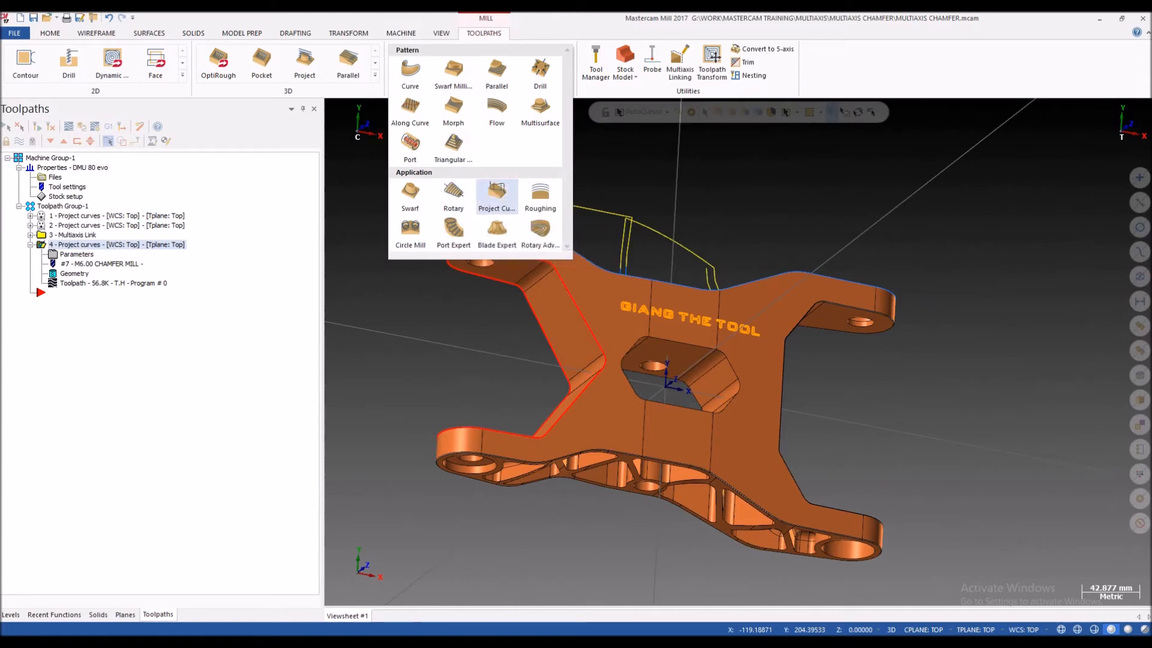
left_click(497, 193)
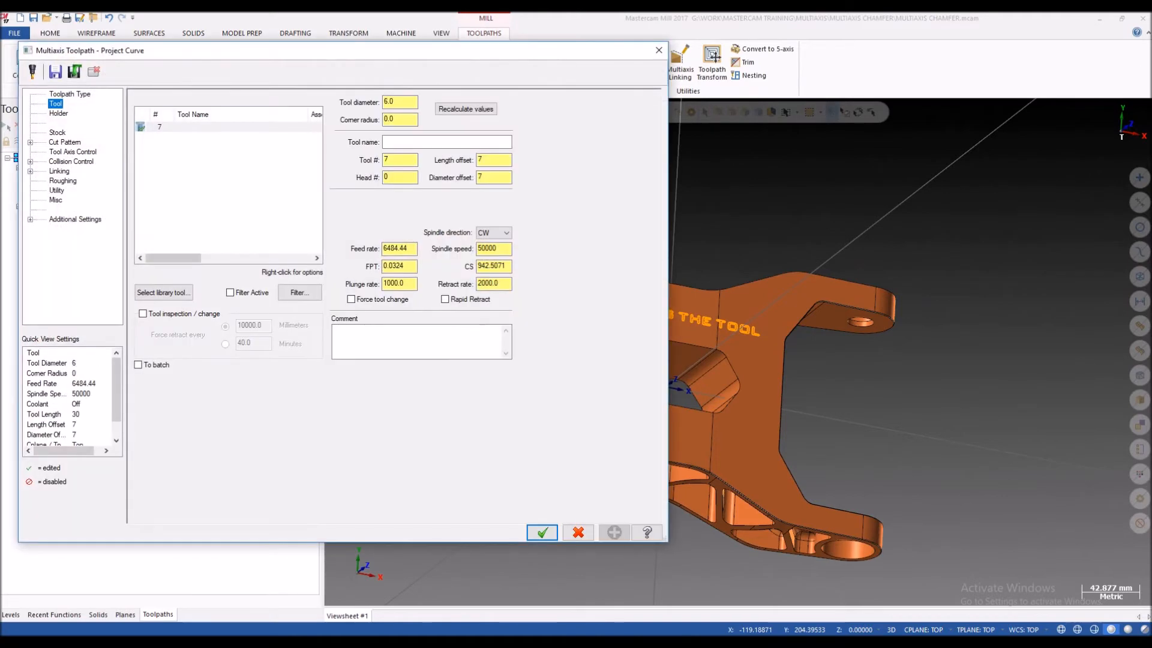
left_click(228, 129)
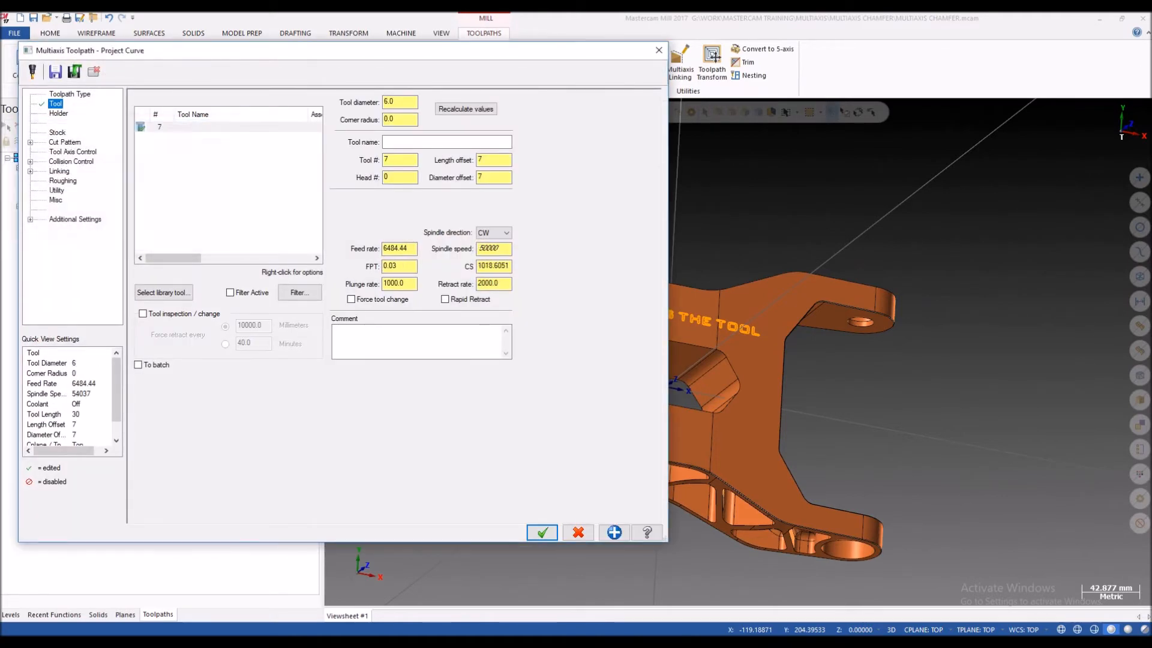
Step: Chain the side profile's edge curves as the projection curve in the cut pattern
left_click(65, 142)
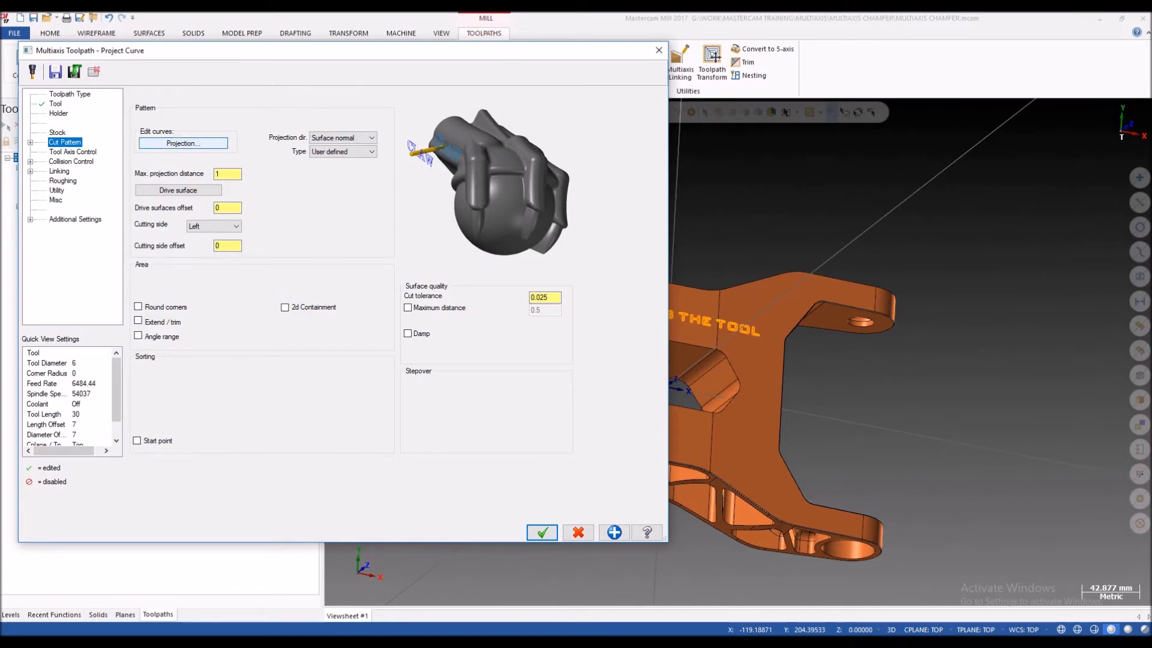
left_click(183, 143)
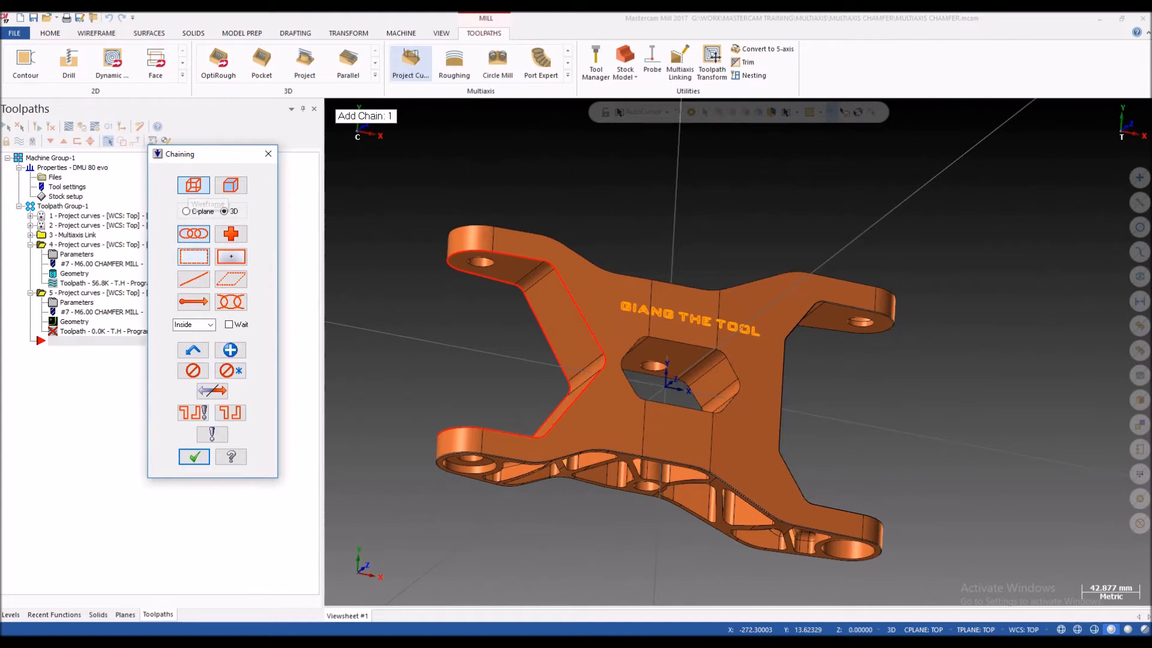
left_click(589, 324)
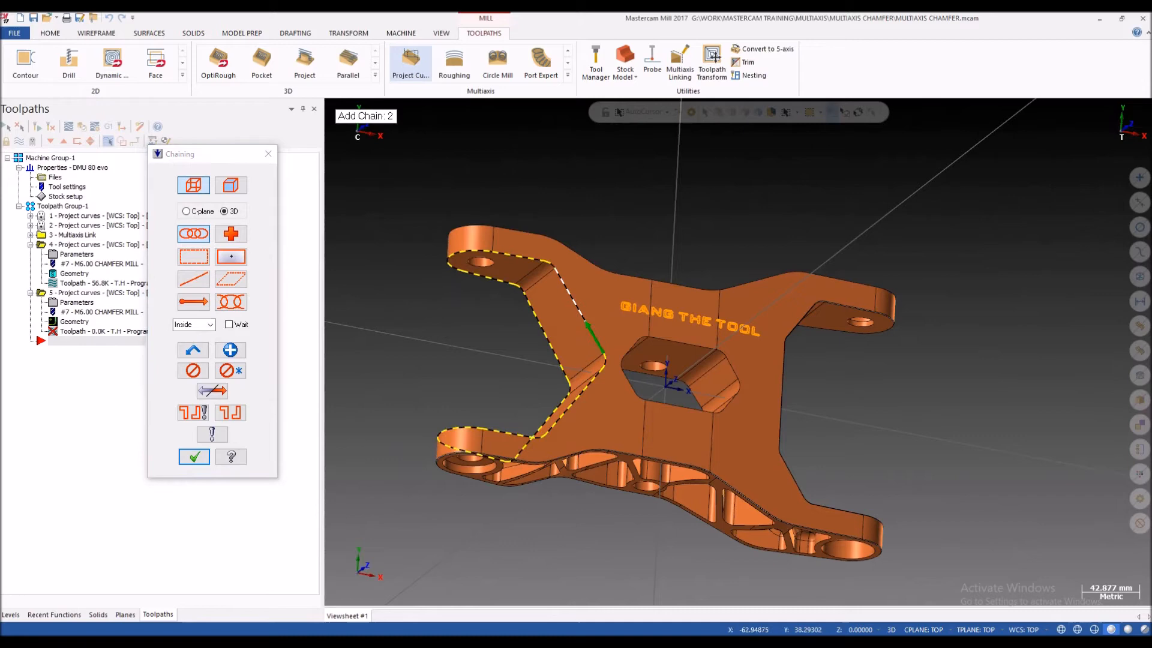
scroll(591, 327, "up", 3)
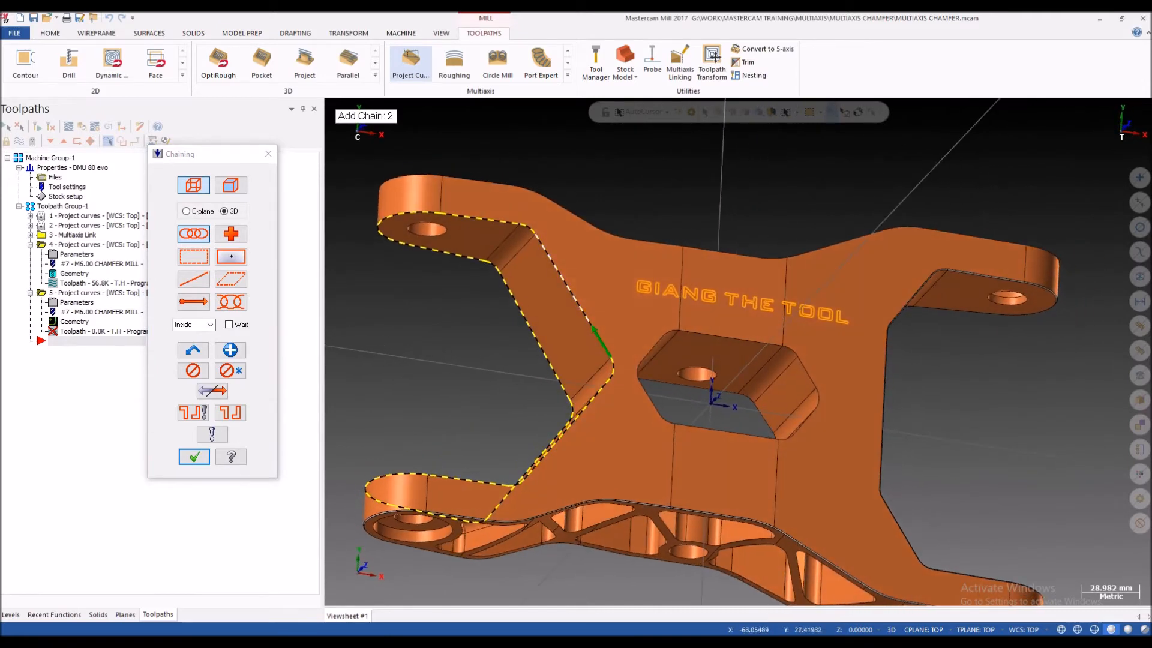
left_click(194, 457)
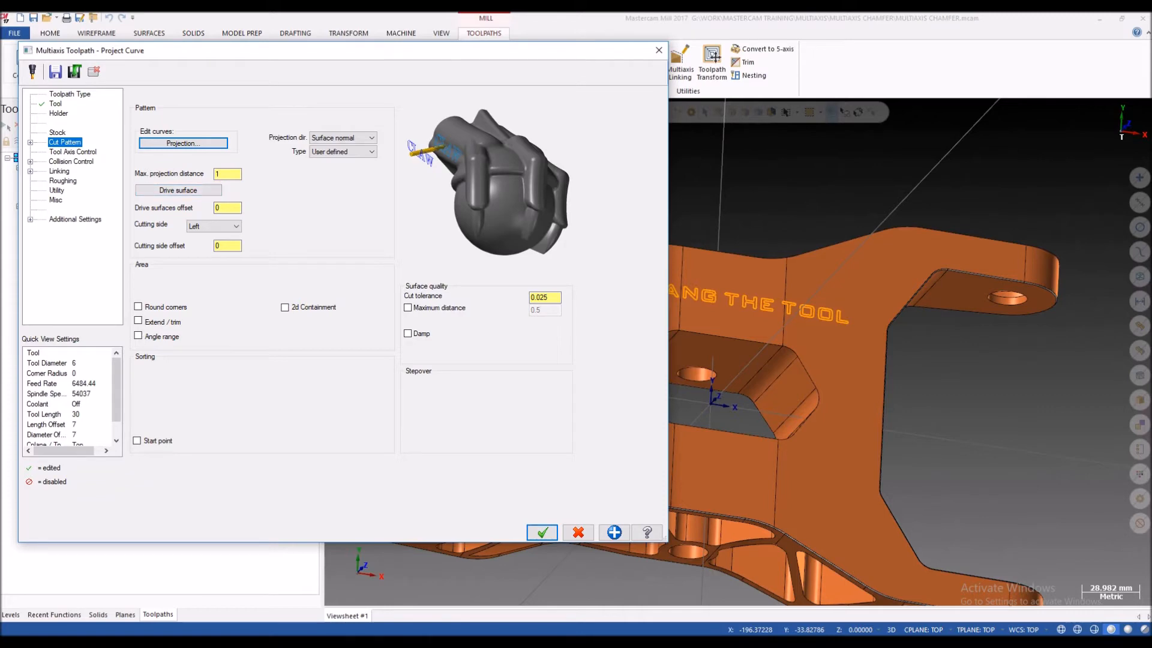
Step: Begin choosing the toolpath's drive surfaces on the bracket and enable selection of solid geometry
left_click(179, 190)
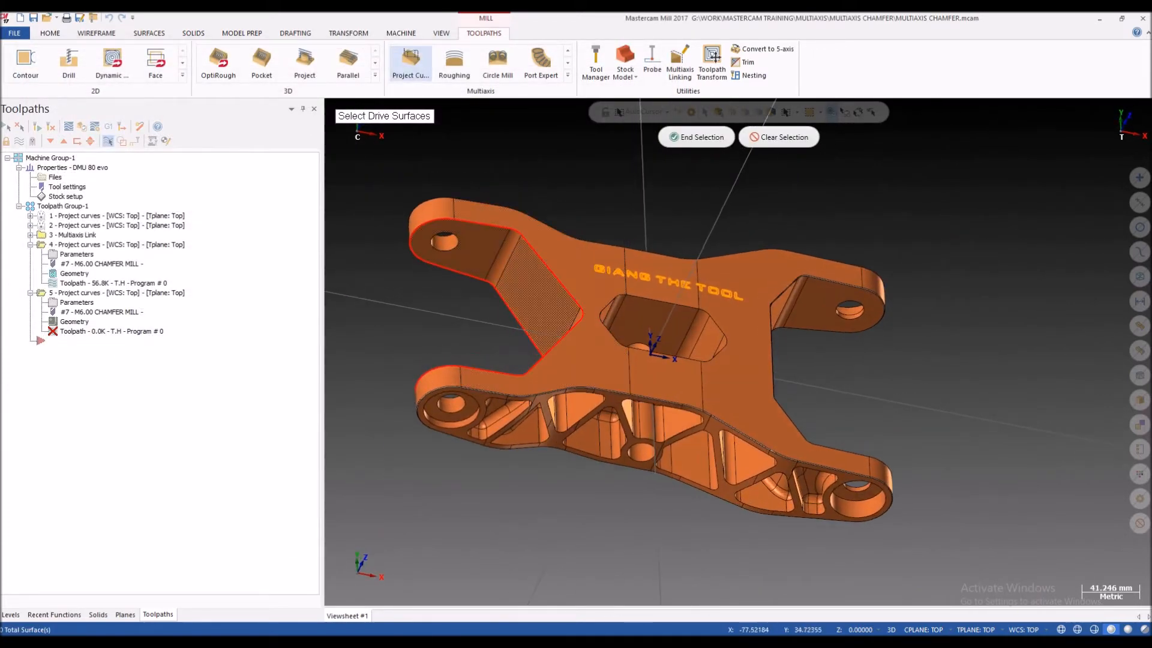
middle_click_drag(573, 267, 571, 306)
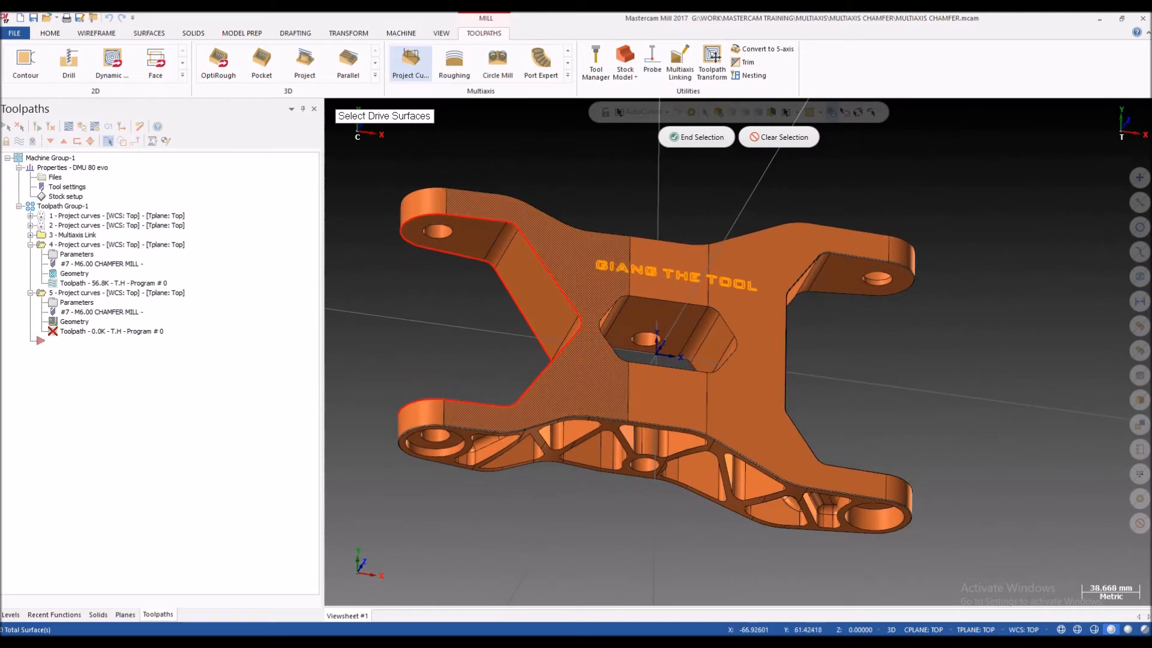
middle_click_drag(561, 256, 483, 191)
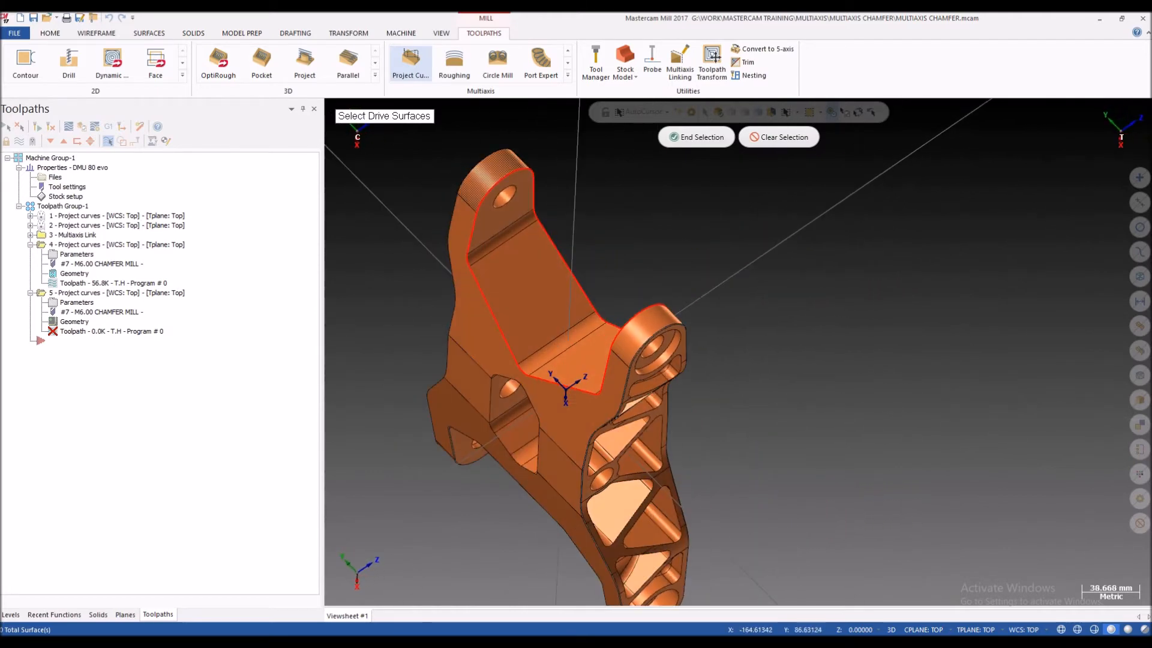
middle_click_drag(738, 352, 642, 254)
scroll(643, 254, "down", 1)
scroll(653, 251, "up", 3)
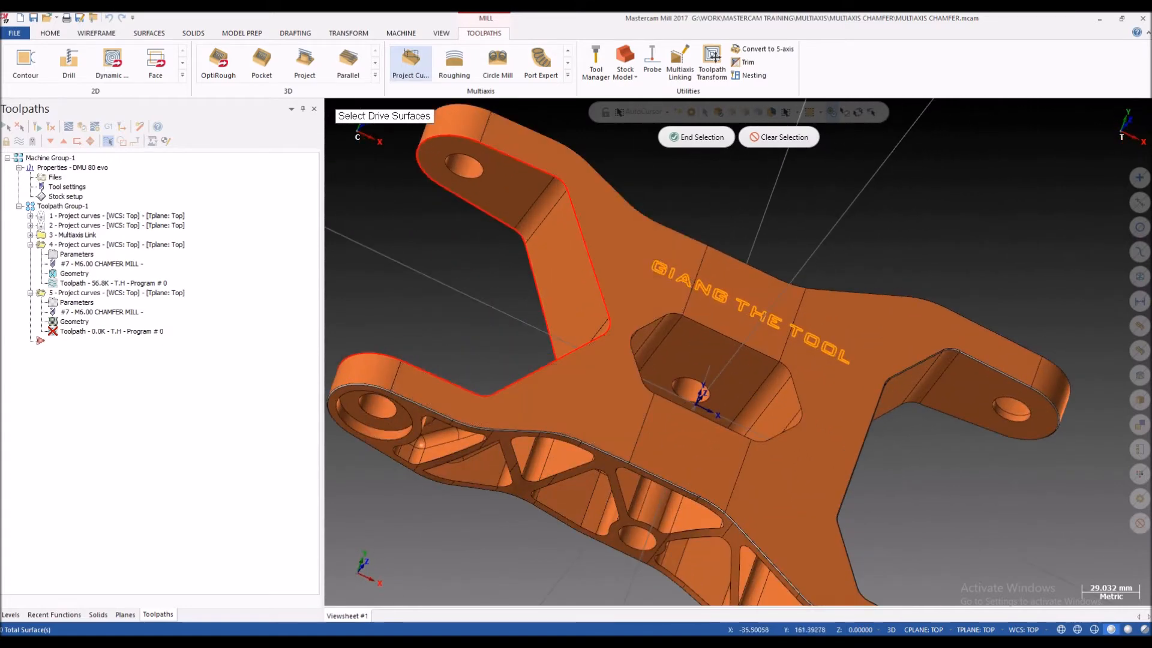
left_click(719, 112)
triple_click(609, 238)
scroll(561, 339, "down", 1)
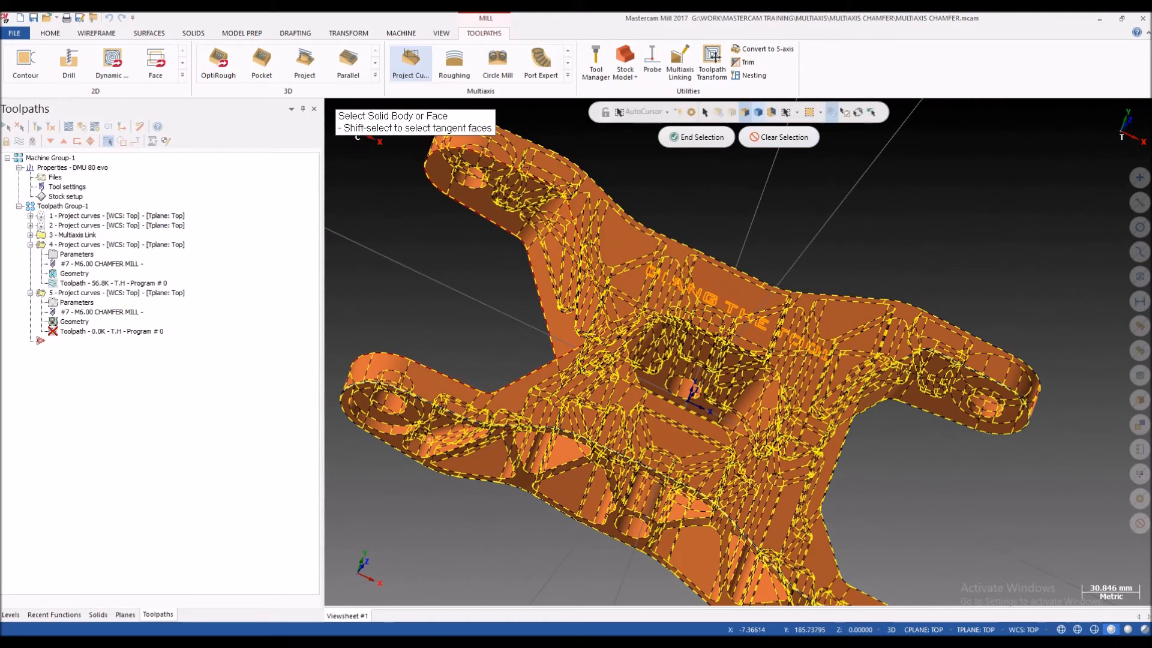
triple_click(609, 237)
left_click(609, 237)
left_click(609, 238)
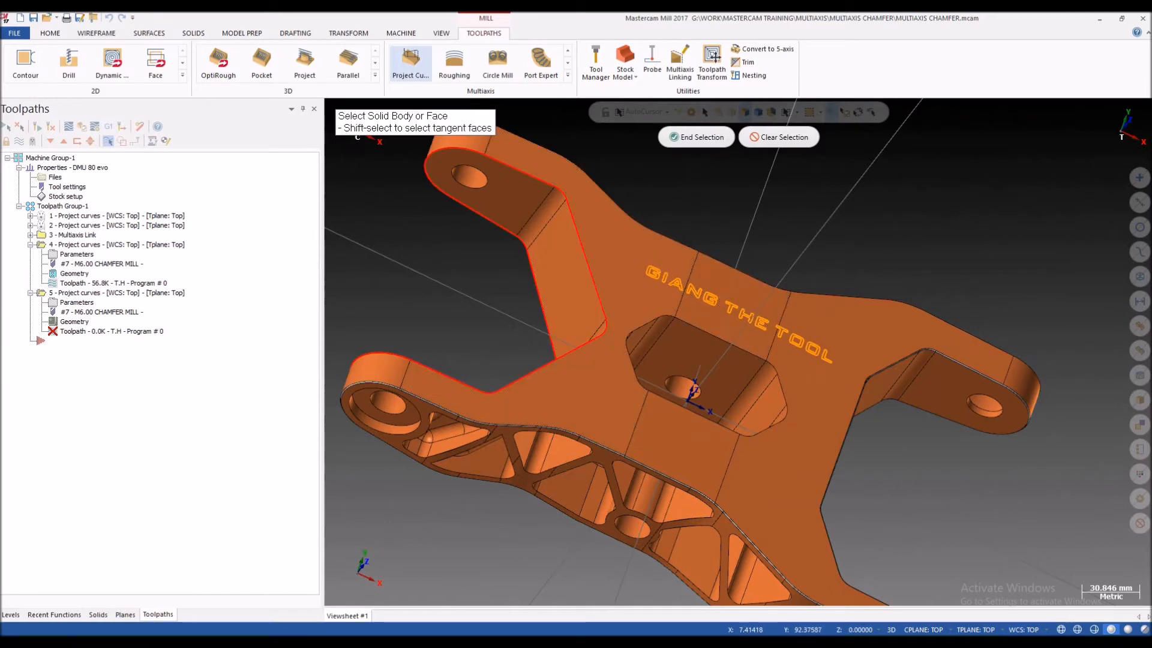
Step: Select the bracket's front face section, the upper lug's rounded end and the adjoining rear face as drive surfaces
left_click(634, 249)
scroll(636, 252, "down", 3)
middle_click_drag(636, 252, 654, 267)
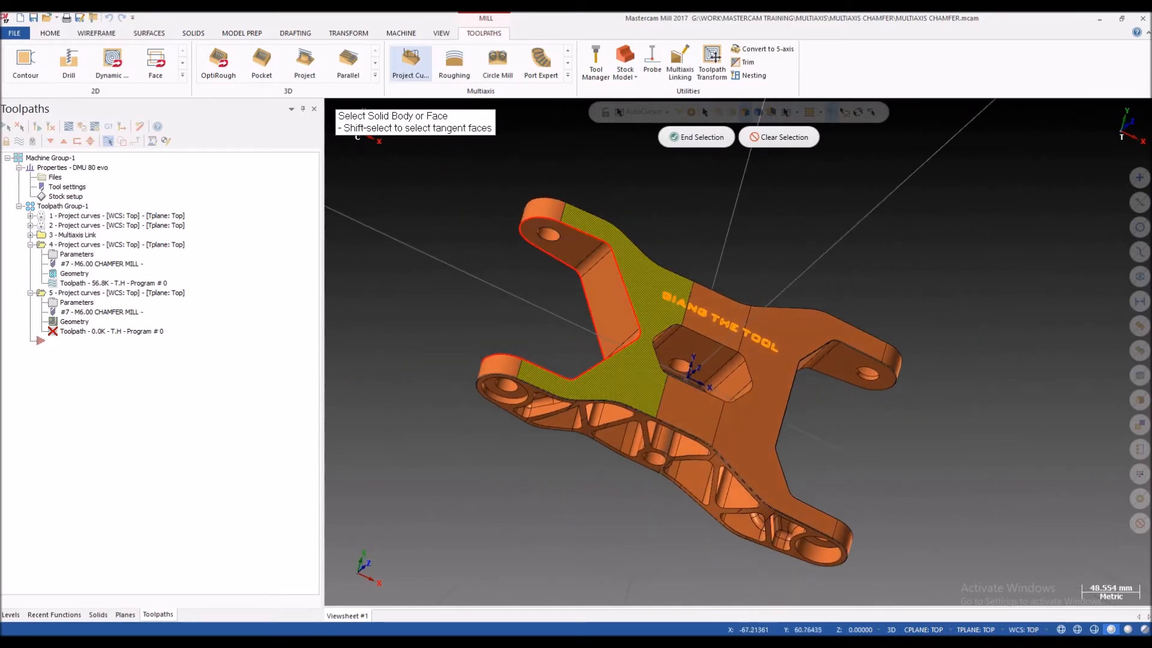
scroll(654, 270, "up", 3)
left_click(467, 152)
middle_click_drag(510, 318, 749, 359)
left_click(751, 191)
Step: Add the lower lug's rounded end face and accept the drive surface selection
middle_click_drag(883, 375, 672, 415)
left_click(814, 397)
scroll(672, 420, "down", 2)
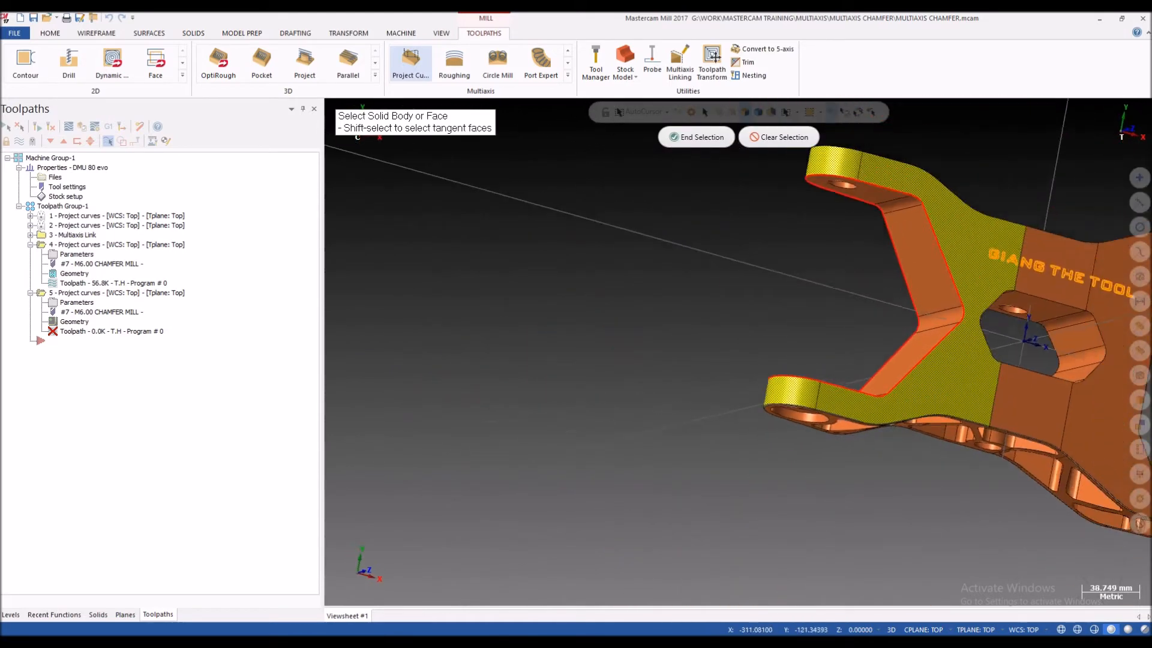
scroll(574, 403, "down", 3)
scroll(840, 351, "up", 3)
left_click(696, 137)
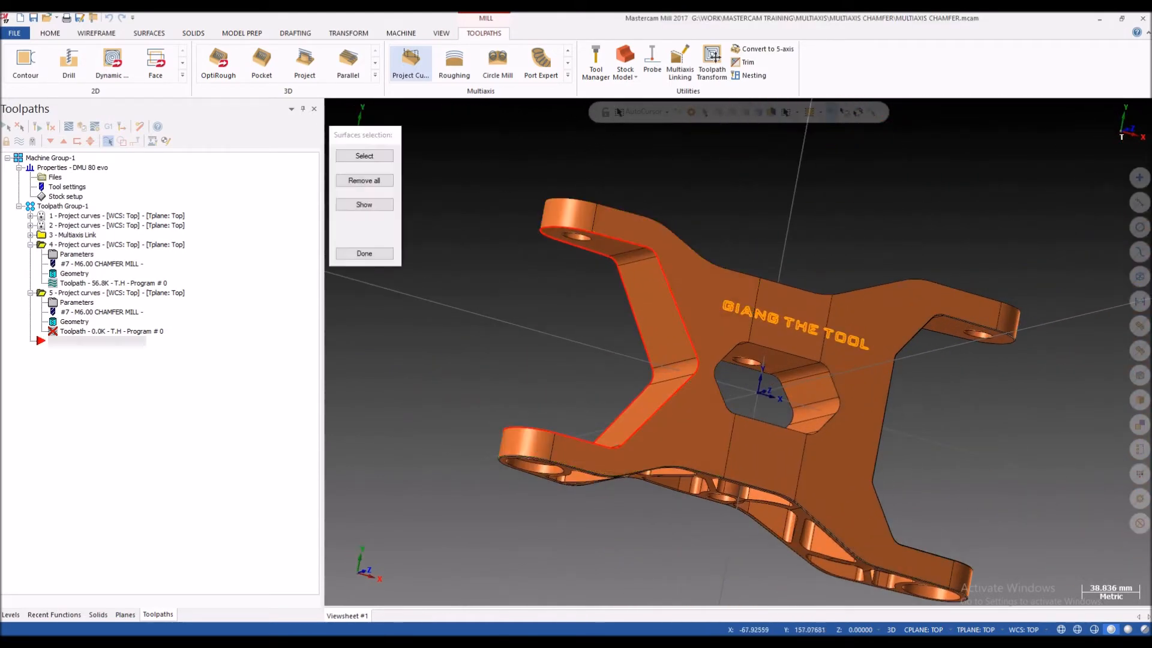
left_click(364, 253)
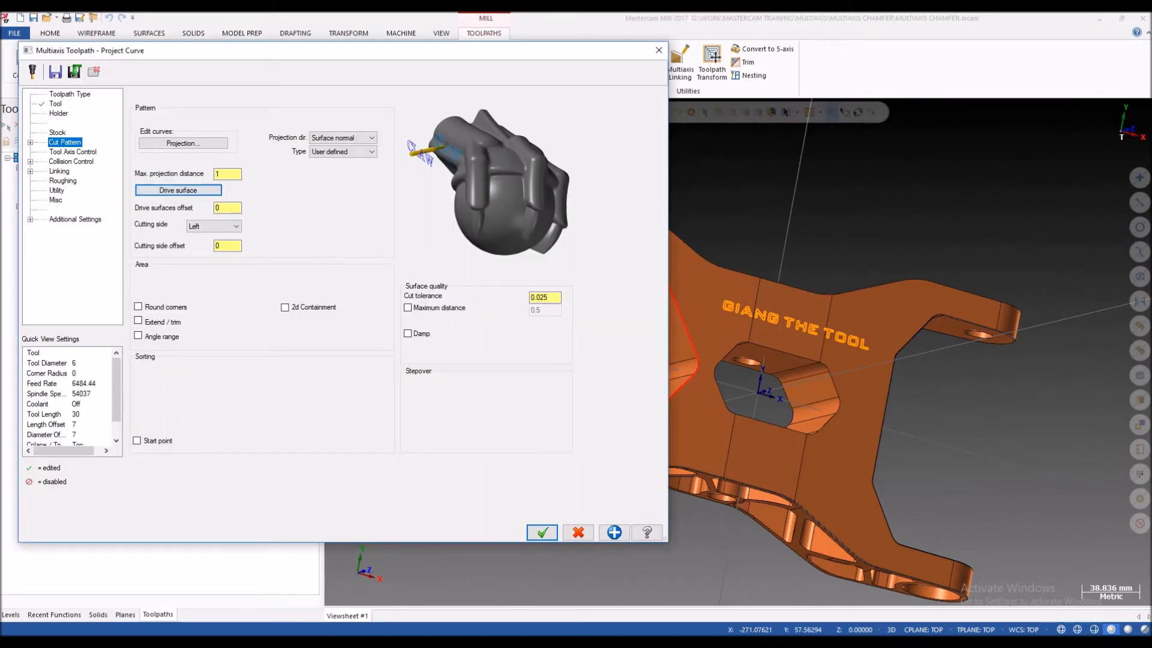
Step: Review the tool axis and collision control settings and accept the parameters of the new Project Curve toolpath
left_click(72, 152)
left_click(71, 162)
left_click(65, 143)
left_click(71, 162)
left_click(72, 152)
left_click(70, 162)
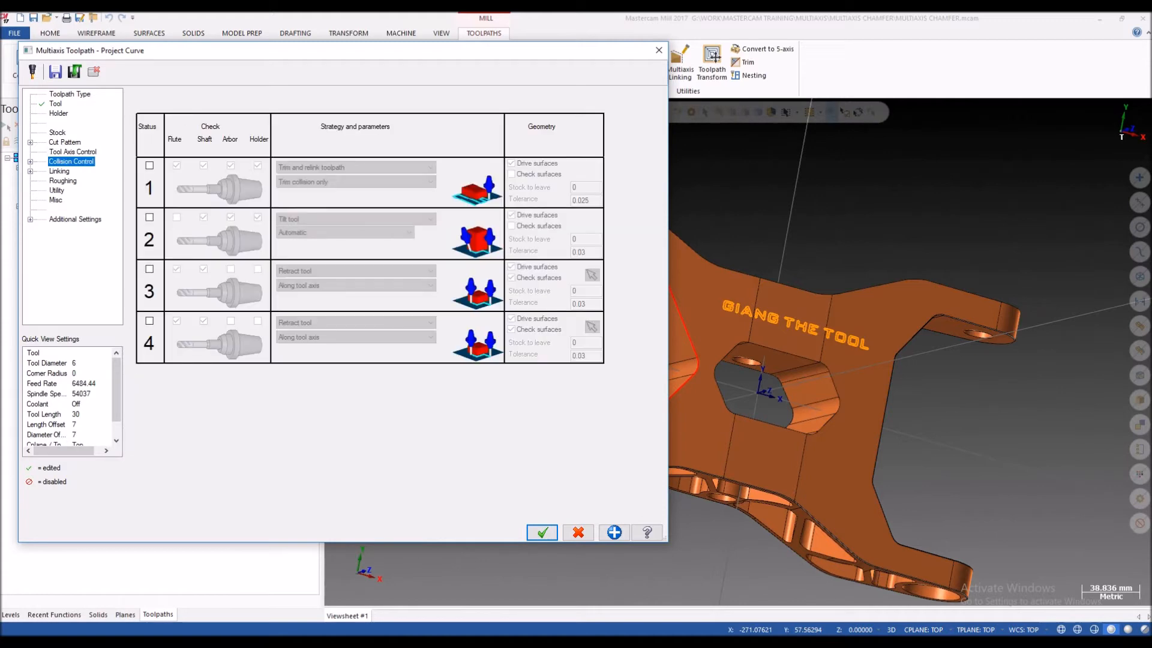
left_click(542, 532)
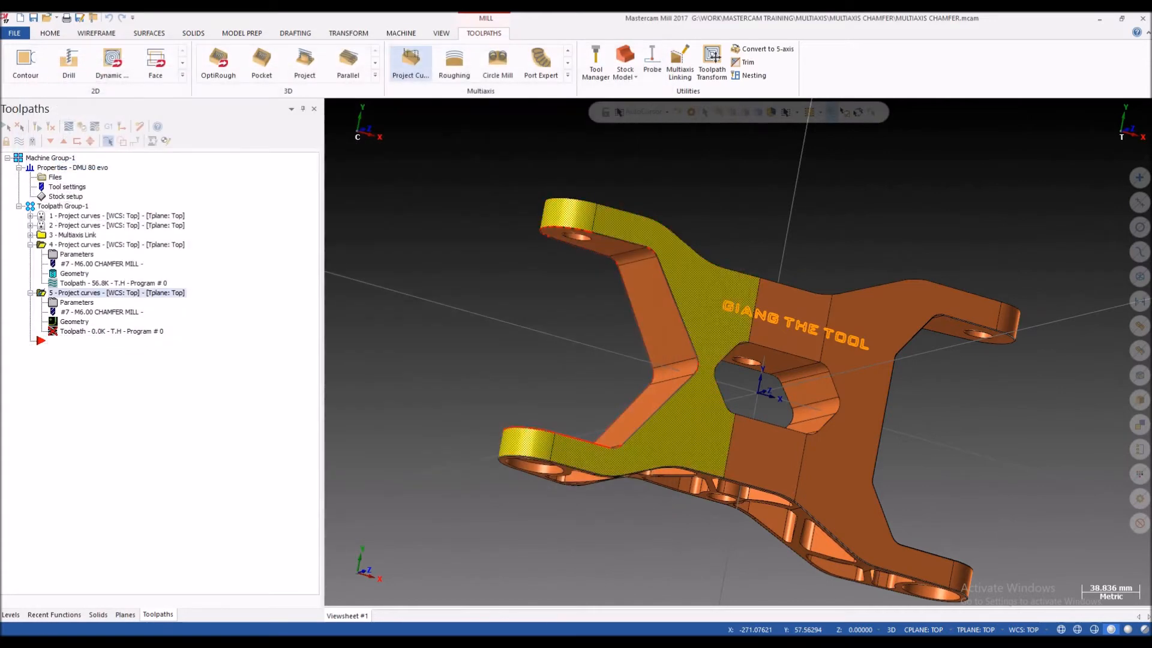
Step: Backplot the new toolpath and examine the chamfer mill's travel along the upper lug's edge
left_click(69, 126)
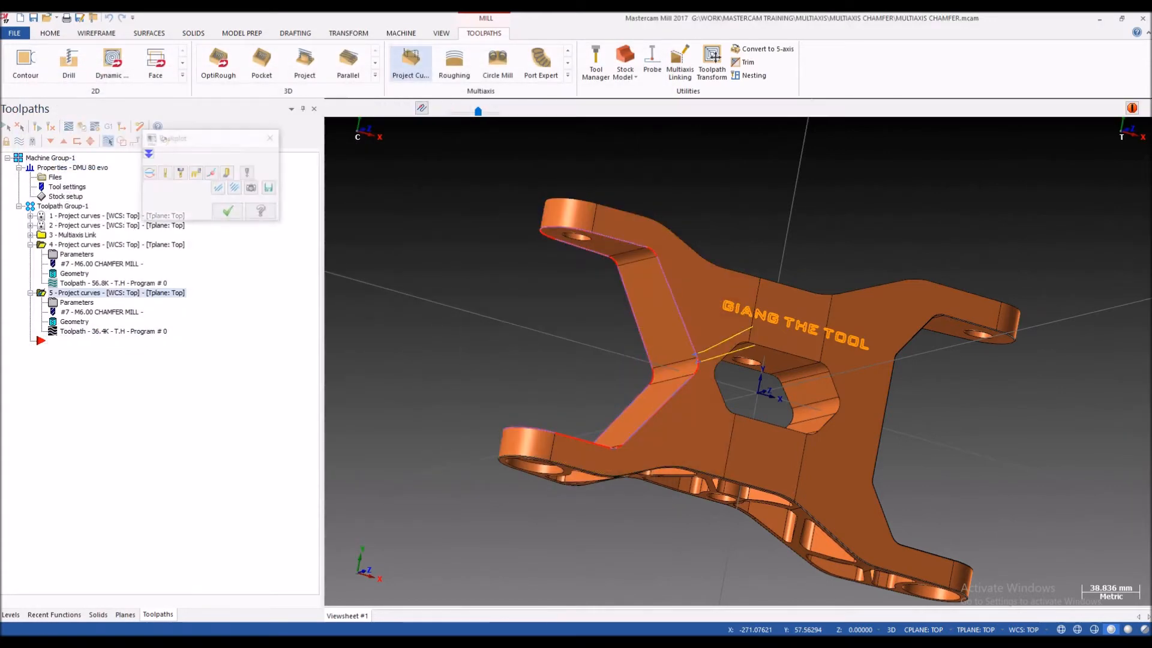
key("r")
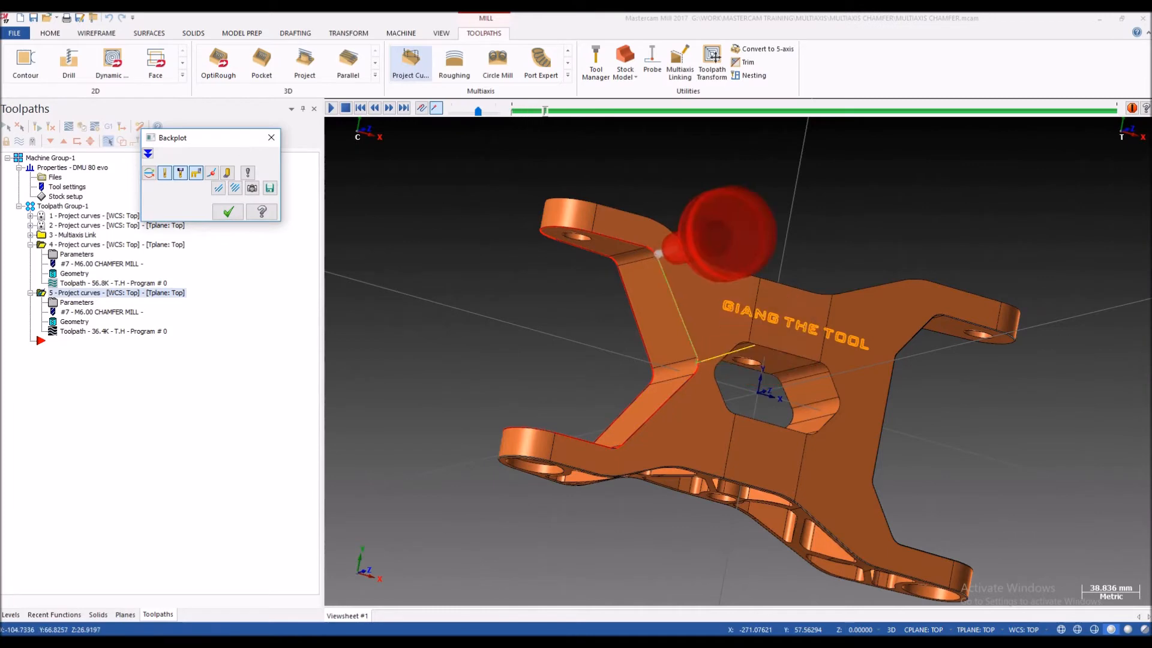
scroll(413, 327, "down", 1)
middle_click_drag(412, 327, 453, 243)
scroll(630, 206, "up", 4)
scroll(454, 246, "down", 4)
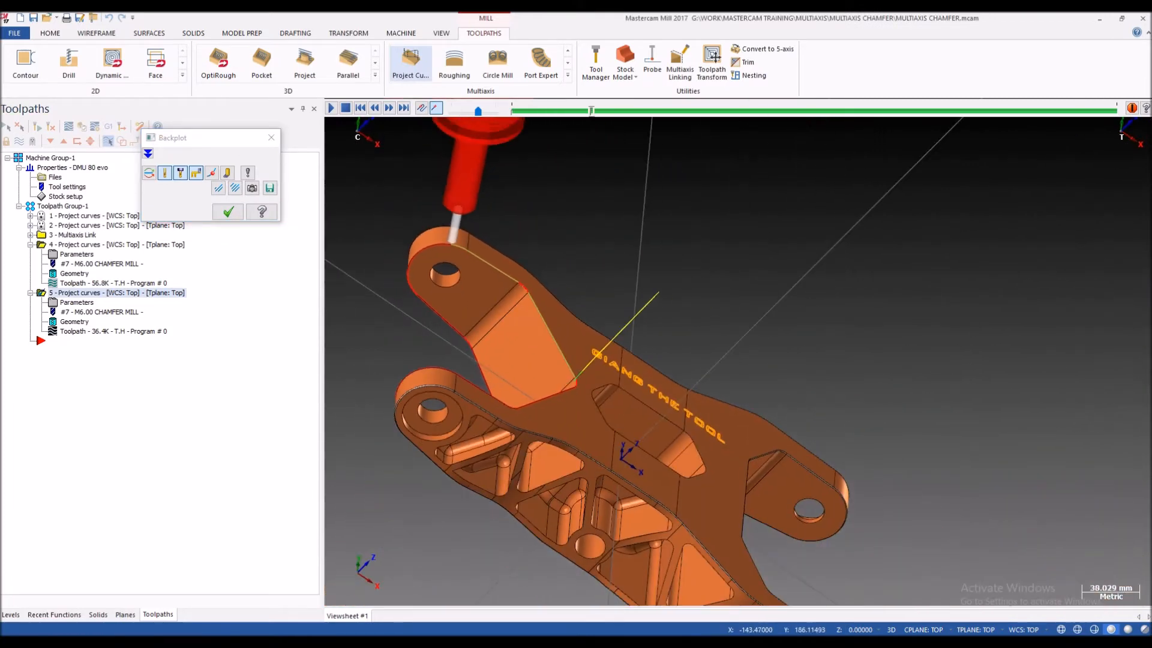
scroll(450, 247, "up", 1)
scroll(452, 240, "up", 3)
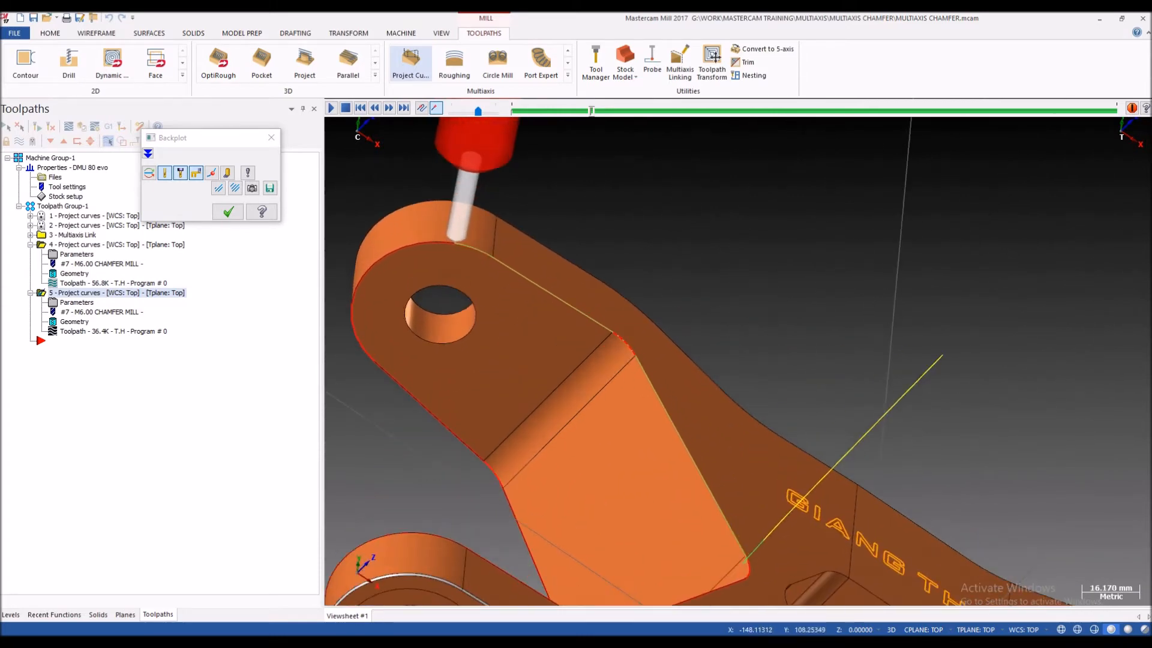
scroll(500, 269, "down", 5)
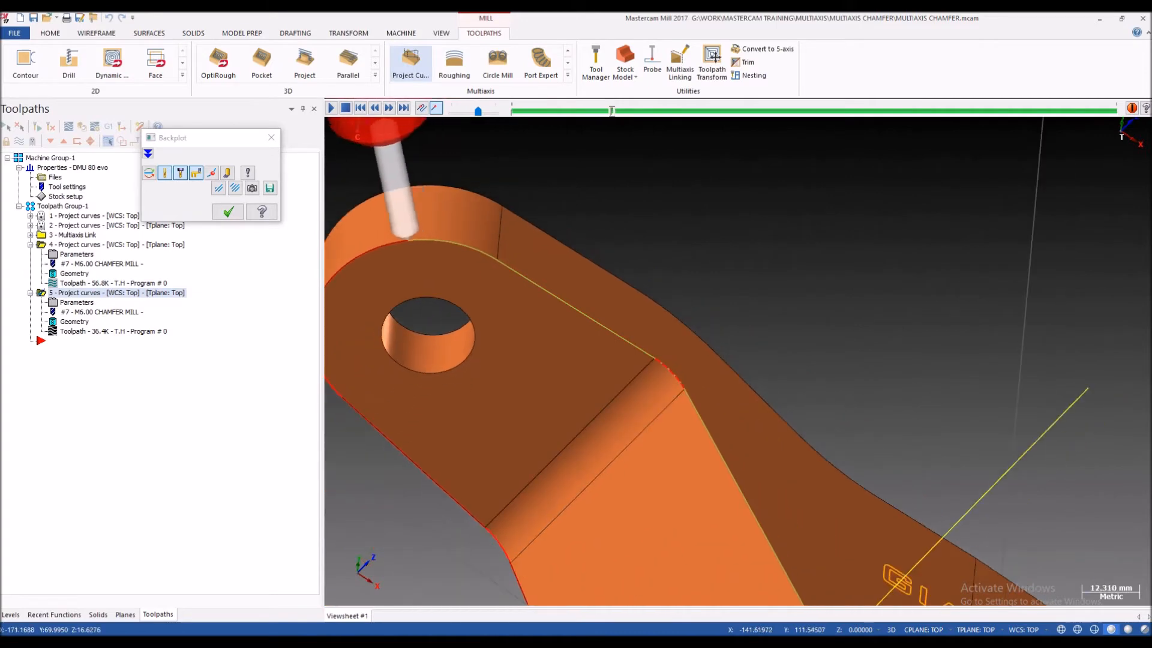
Step: Examine the backplotted tool's path around the lug and the side profile's inner edges from several angles
middle_click_drag(500, 269, 615, 240)
scroll(684, 273, "up", 7)
scroll(655, 295, "up", 3)
scroll(615, 288, "up", 2)
middle_click_drag(614, 288, 708, 300)
scroll(684, 288, "up", 2)
scroll(705, 294, "down", 1)
scroll(537, 272, "up", 2)
middle_click_drag(537, 288, 570, 282)
scroll(576, 270, "down", 1)
scroll(621, 277, "down", 8)
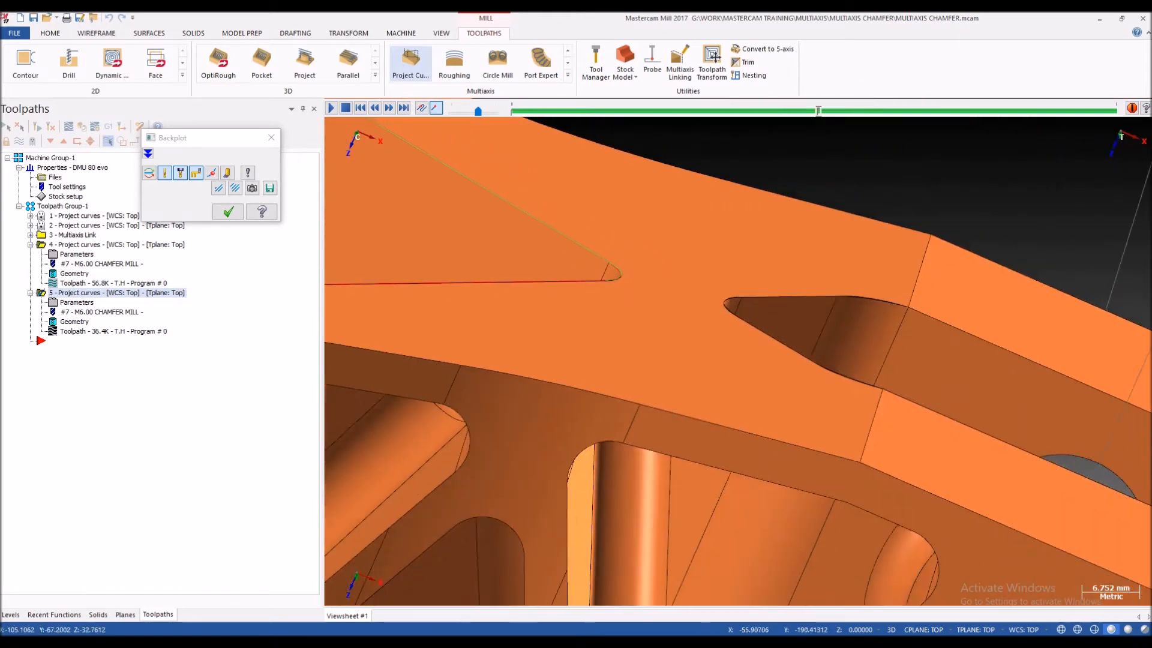
Step: Inspect the chamfer mill's tip position against the profile edge close up at several points of the backplot
scroll(510, 186, "up", 4)
scroll(459, 192, "up", 7)
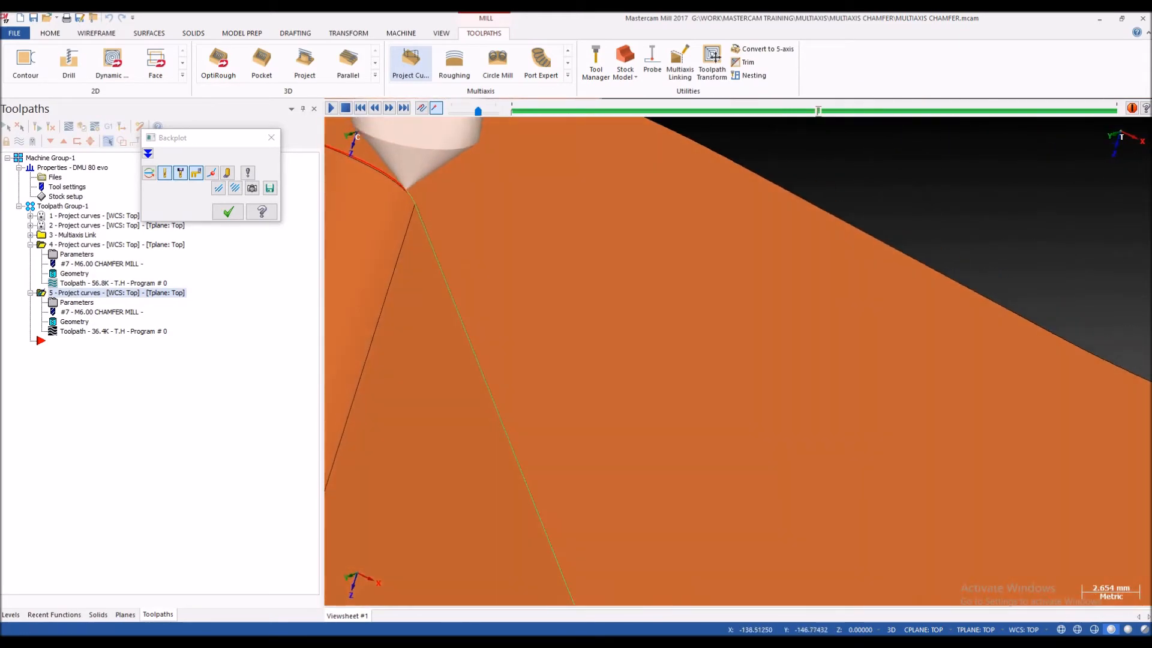
scroll(579, 267, "down", 7)
mouse_move(571, 255)
middle_mouse_down()
mouse_move(537, 241)
mouse_move(600, 267)
mouse_move(564, 258)
mouse_move(568, 269)
middle_mouse_up()
scroll(543, 253, "down", 3)
scroll(543, 253, "up", 1)
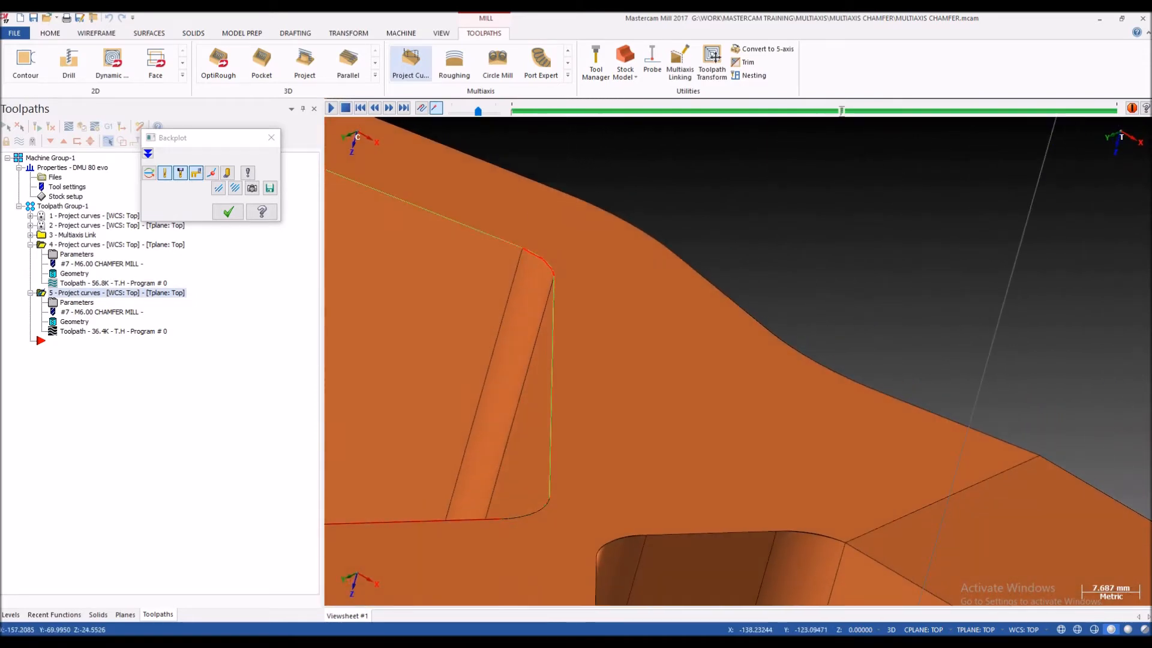
scroll(570, 273, "down", 5)
scroll(458, 240, "up", 2)
scroll(459, 210, "up", 10)
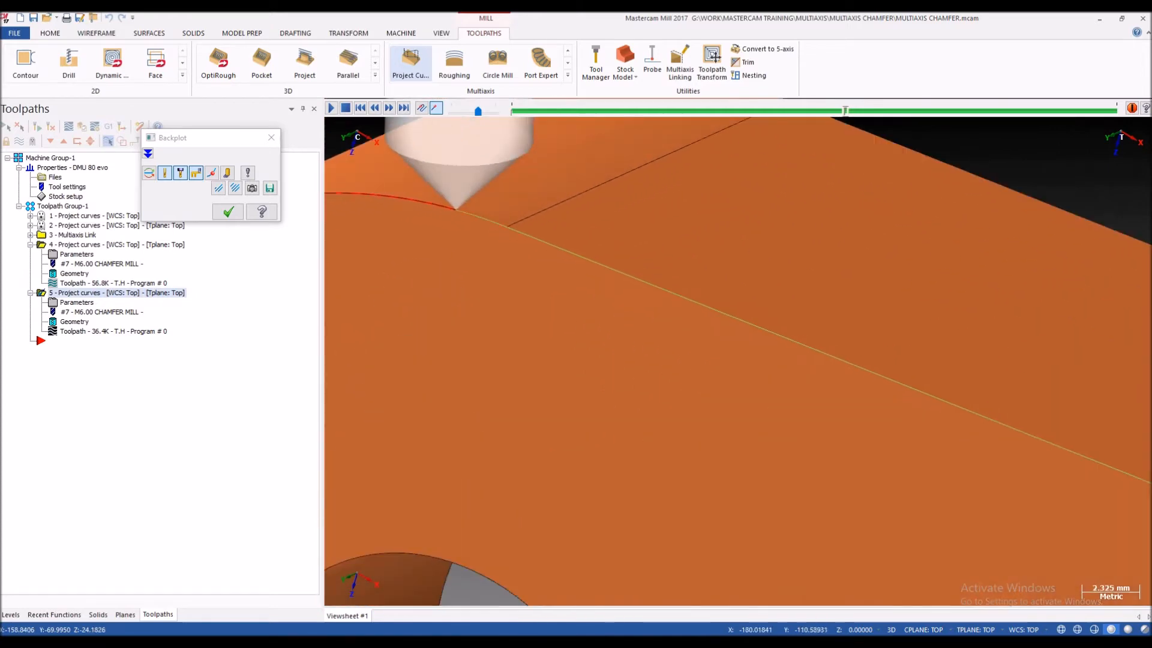
scroll(459, 210, "up", 2)
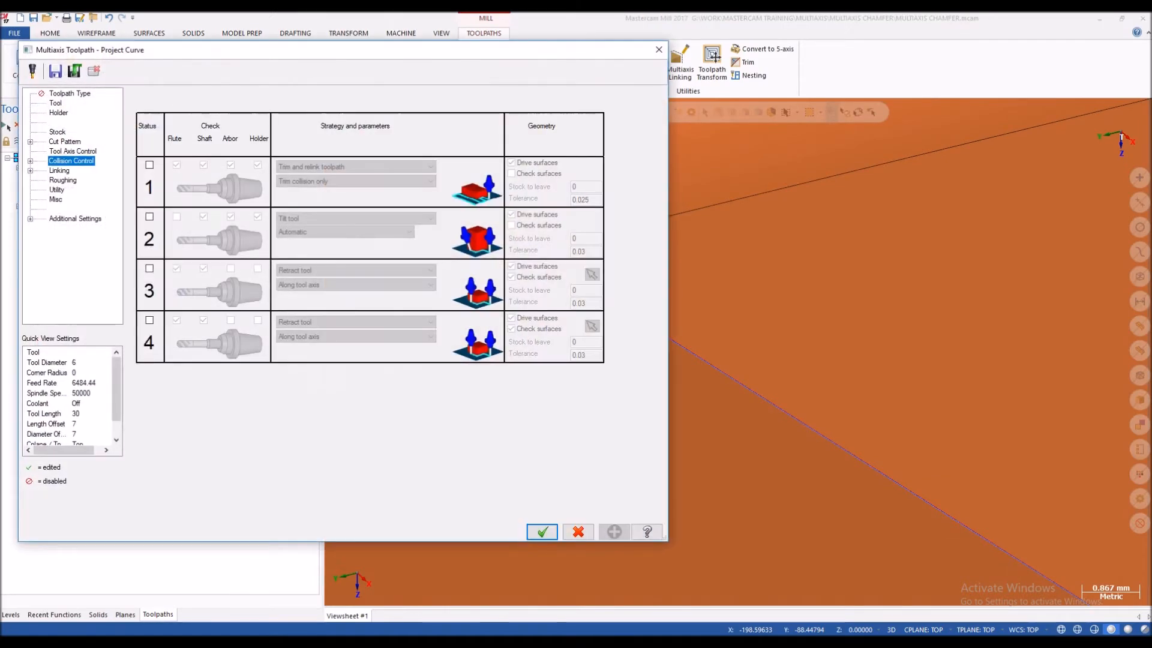
Step: Set the drive surfaces offset to -1 in the cut pattern and regenerate the toolpath
left_click(65, 142)
double_click(223, 173)
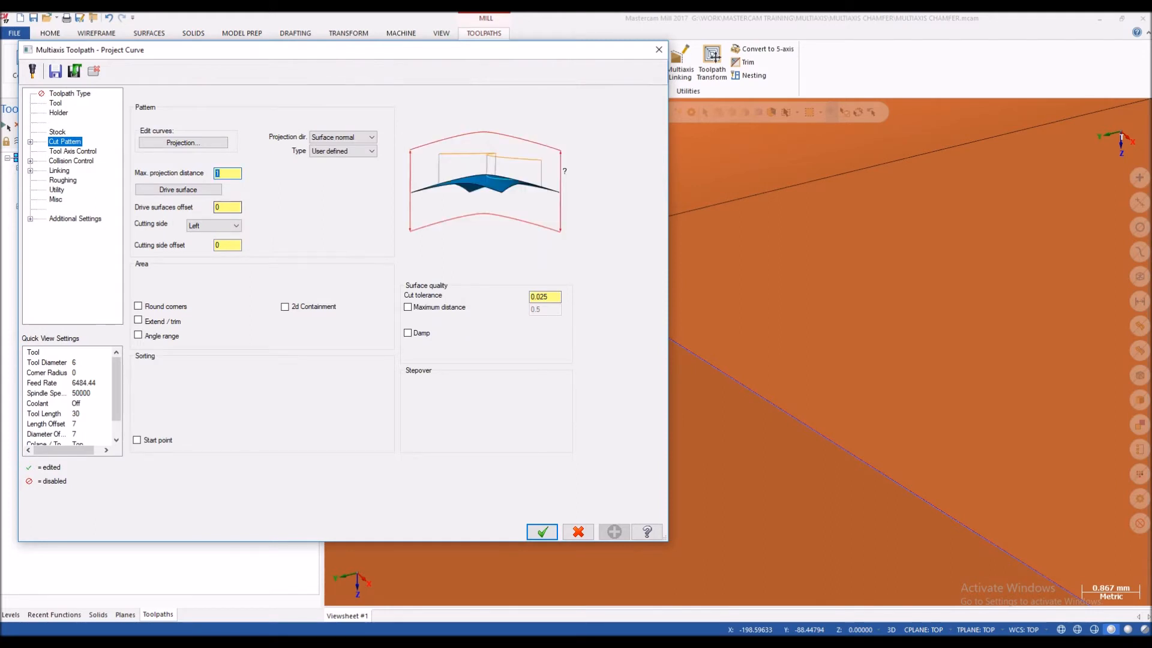
double_click(221, 208)
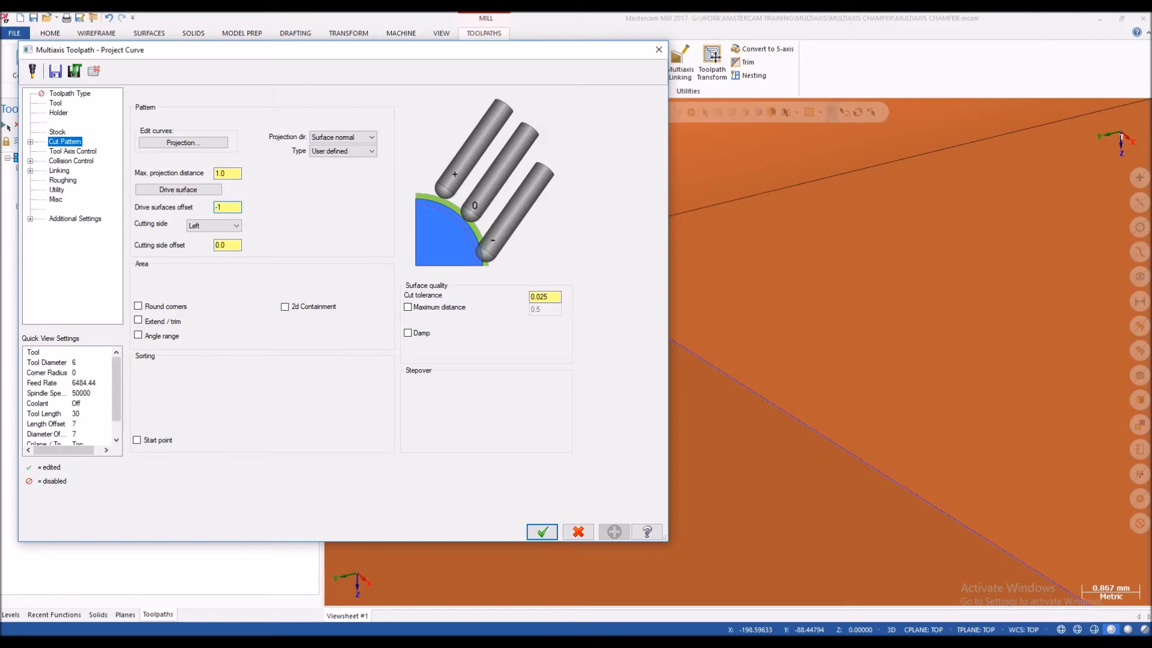
key("Return")
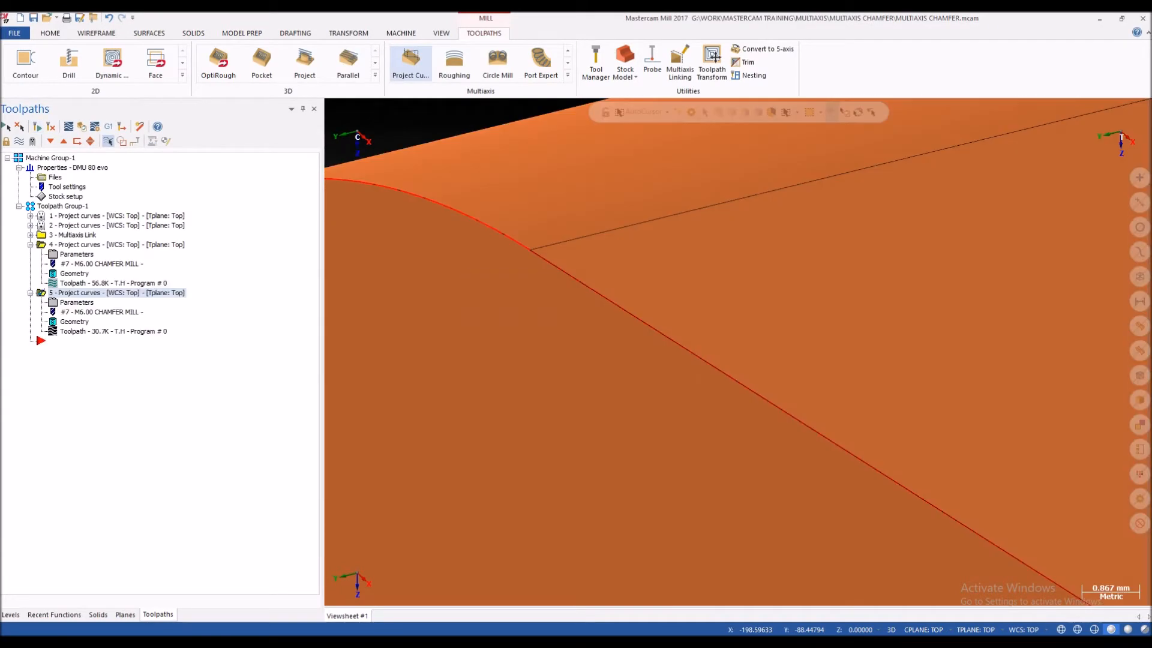
left_click(90, 331)
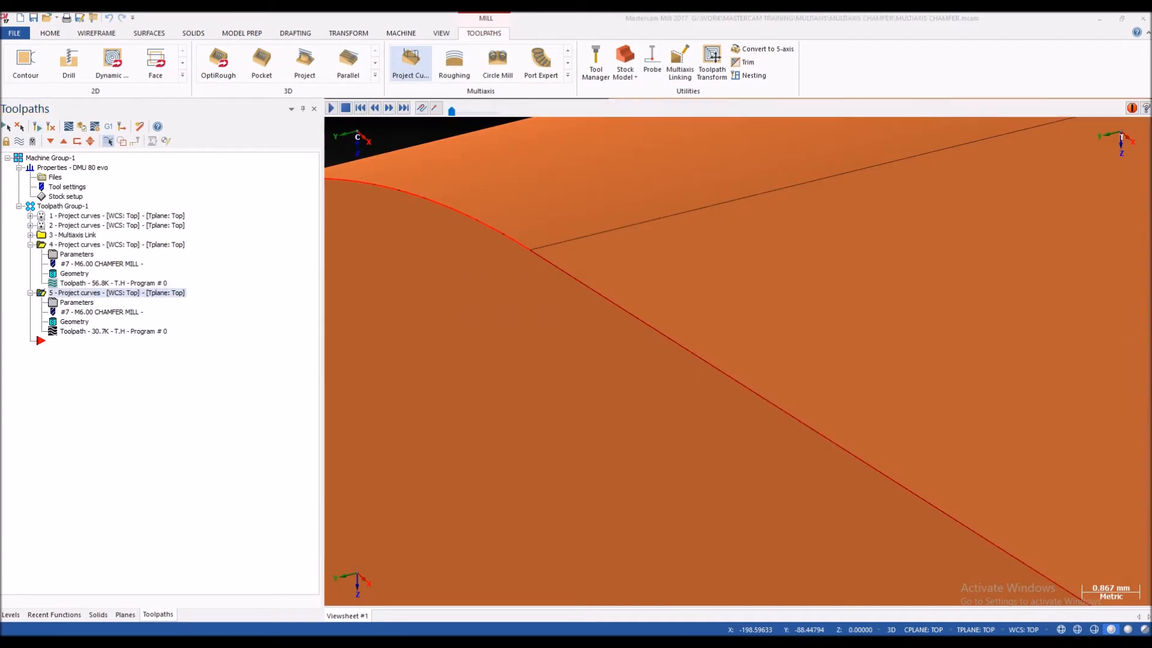
Step: Backplot the regenerated toolpath and examine the tool's entry and depth at the side profile's inner corners
scroll(603, 384, "down", 12)
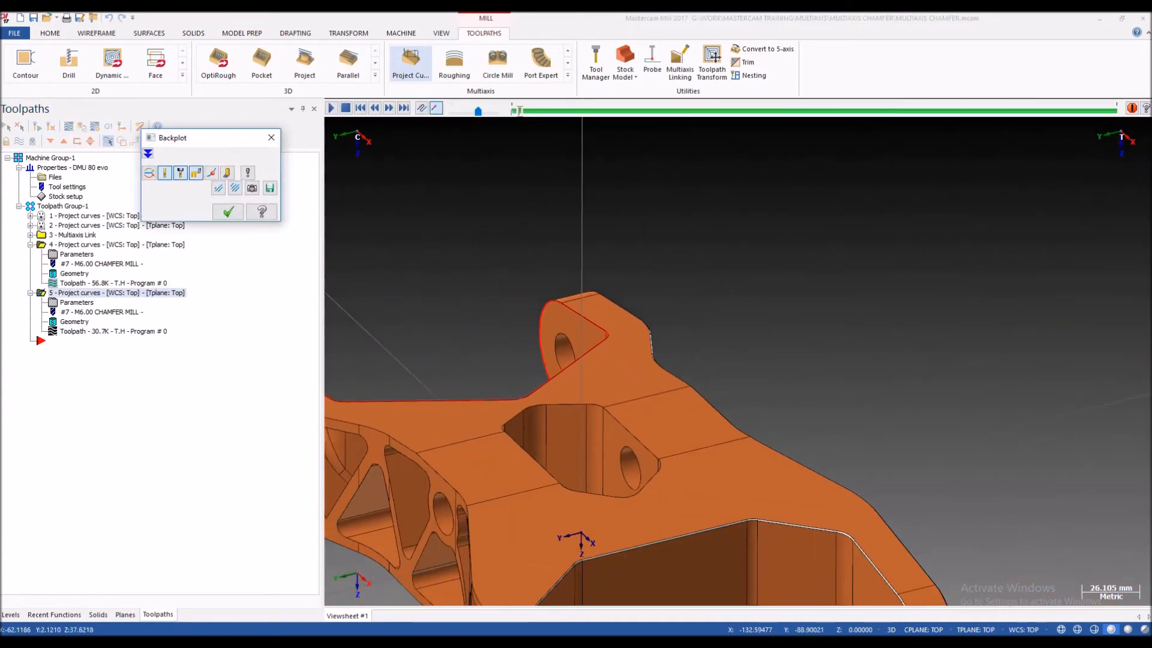
middle_click_drag(603, 384, 587, 354)
scroll(588, 351, "up", 10)
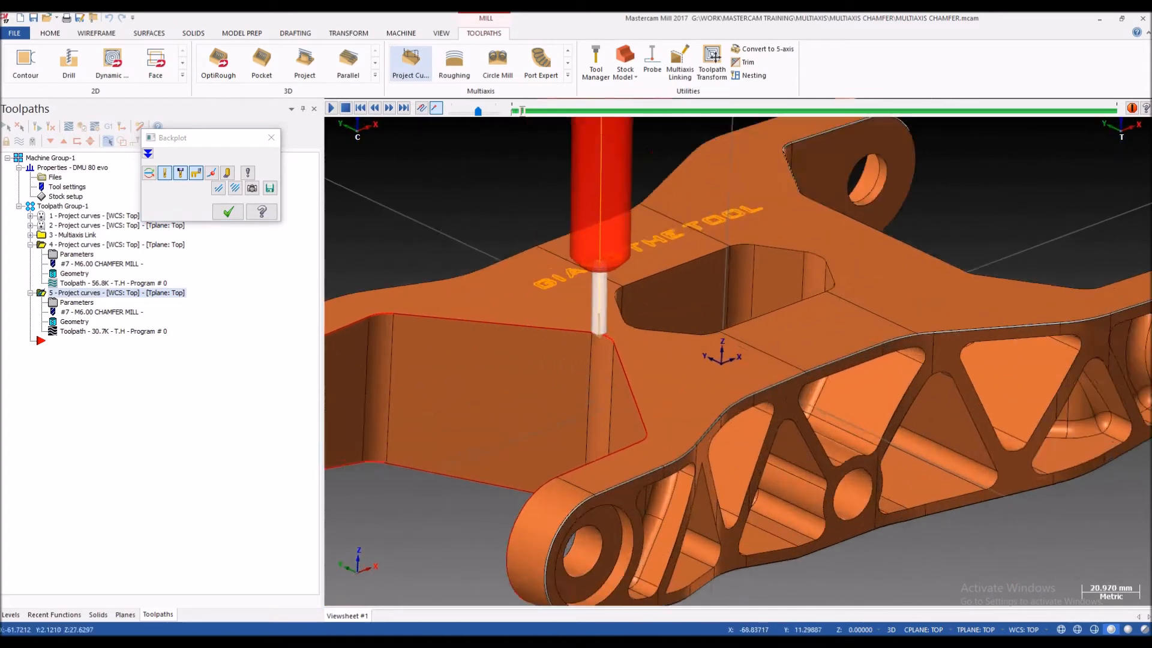
key("s")
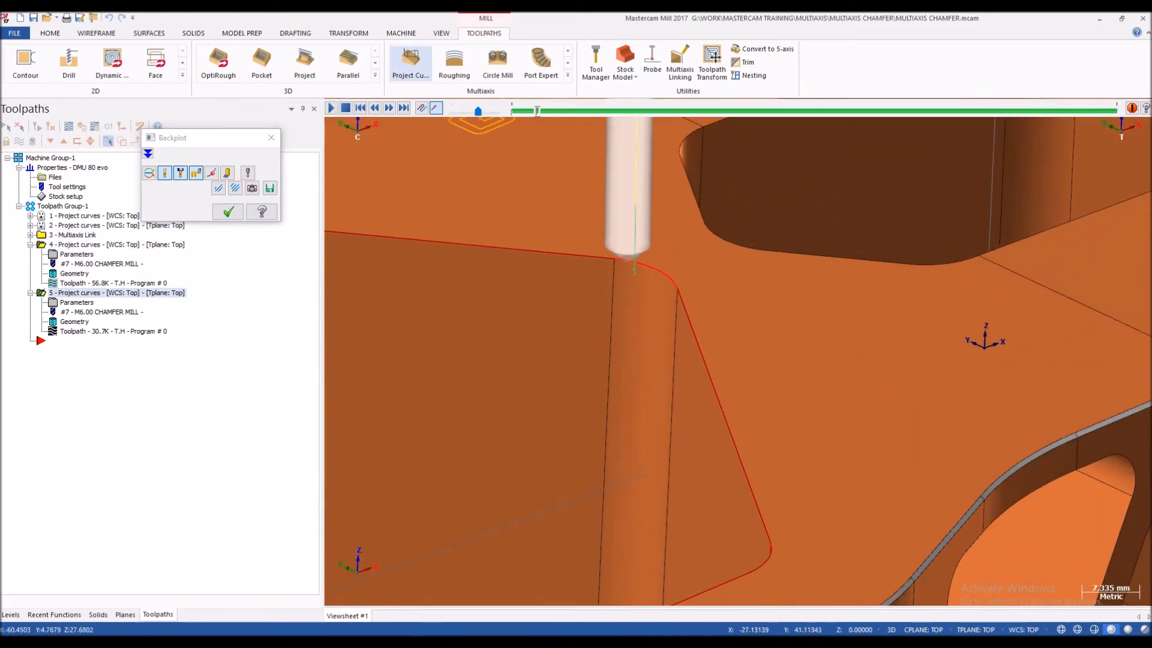
scroll(610, 280, "up", 3)
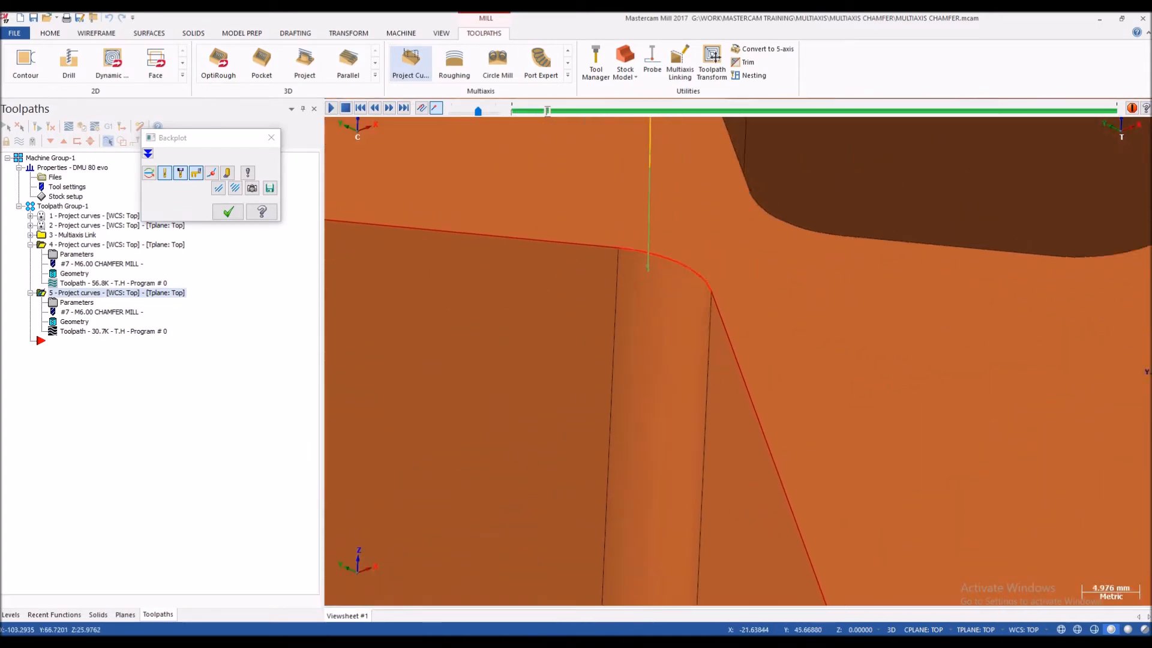
scroll(624, 282, "down", 6)
scroll(508, 277, "up", 5)
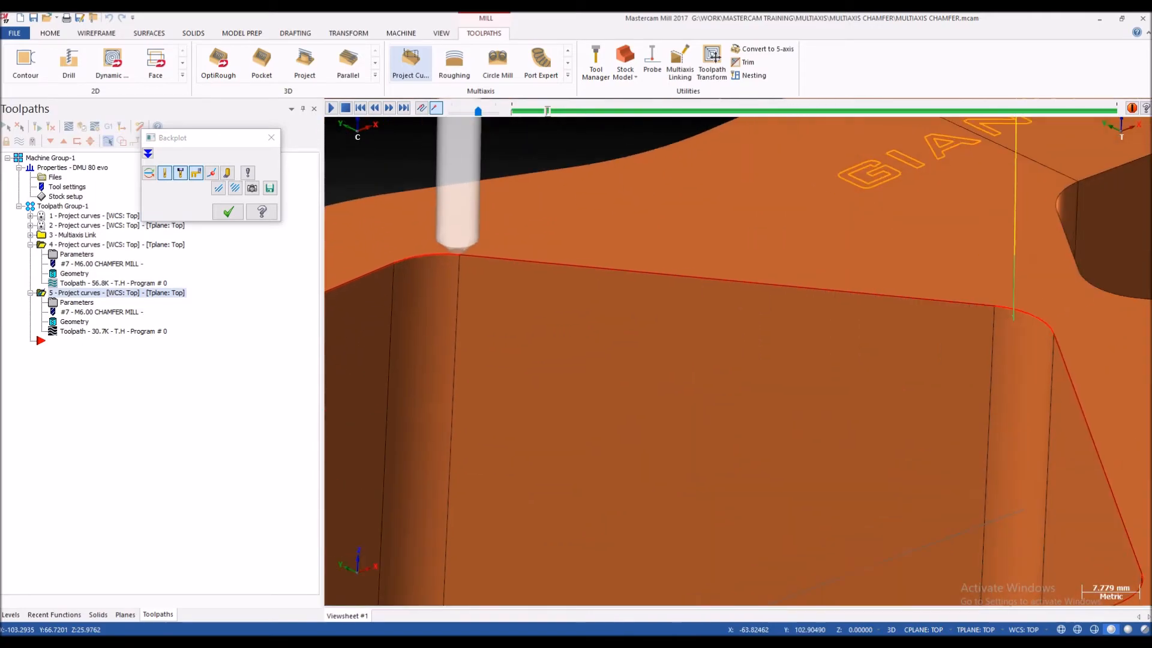
Step: Inspect in wireframe and shaded display how the chamfer mill's tip engages the profile edge, and close the backplot
middle_click_drag(508, 278, 471, 252)
scroll(471, 252, "up", 4)
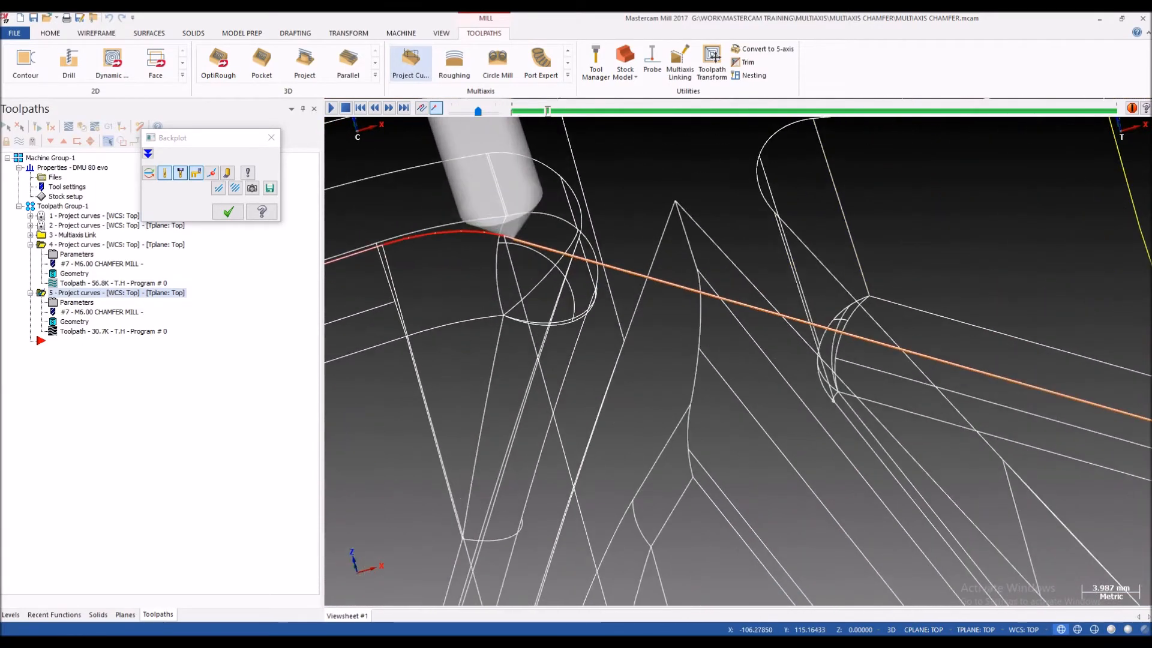
mouse_move(528, 223)
middle_mouse_down()
mouse_move(549, 247)
mouse_move(524, 244)
middle_mouse_up()
scroll(523, 245, "down", 4)
scroll(523, 244, "up", 3)
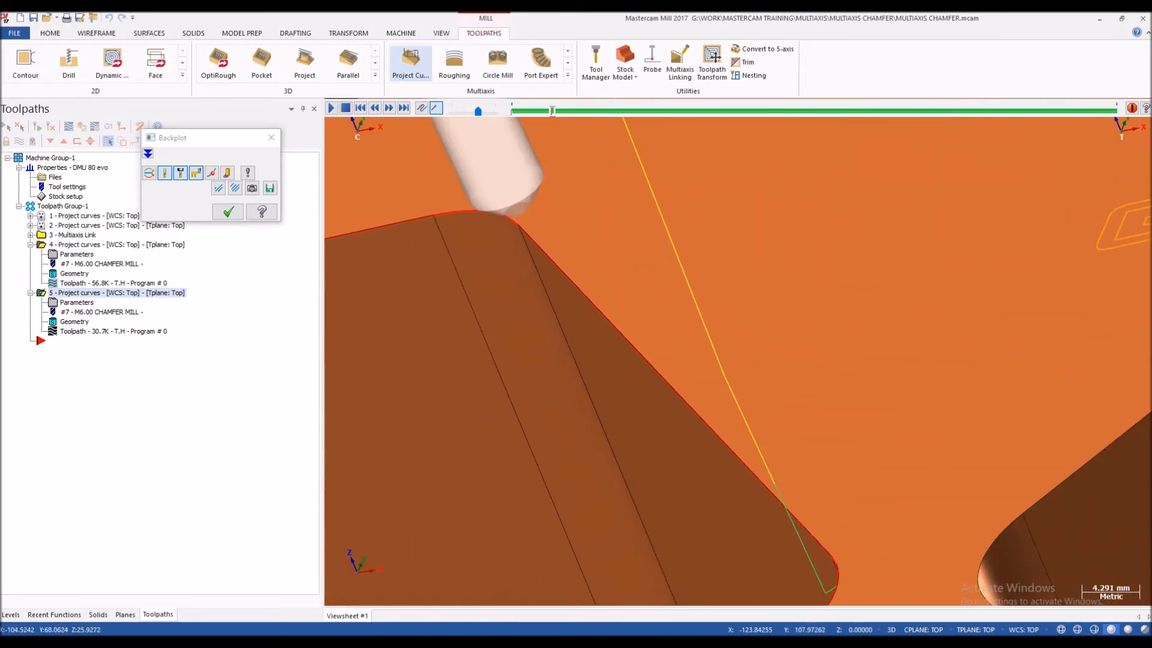
key("s")
middle_click_drag(519, 231, 467, 257)
scroll(517, 248, "down", 4)
scroll(517, 248, "up", 6)
scroll(503, 238, "down", 3)
scroll(459, 237, "down", 2)
scroll(459, 237, "up", 2)
key("Escape")
Step: Set the cutting side offset to 1 with the Left cutting side and regenerate the toolpath
left_click(77, 302)
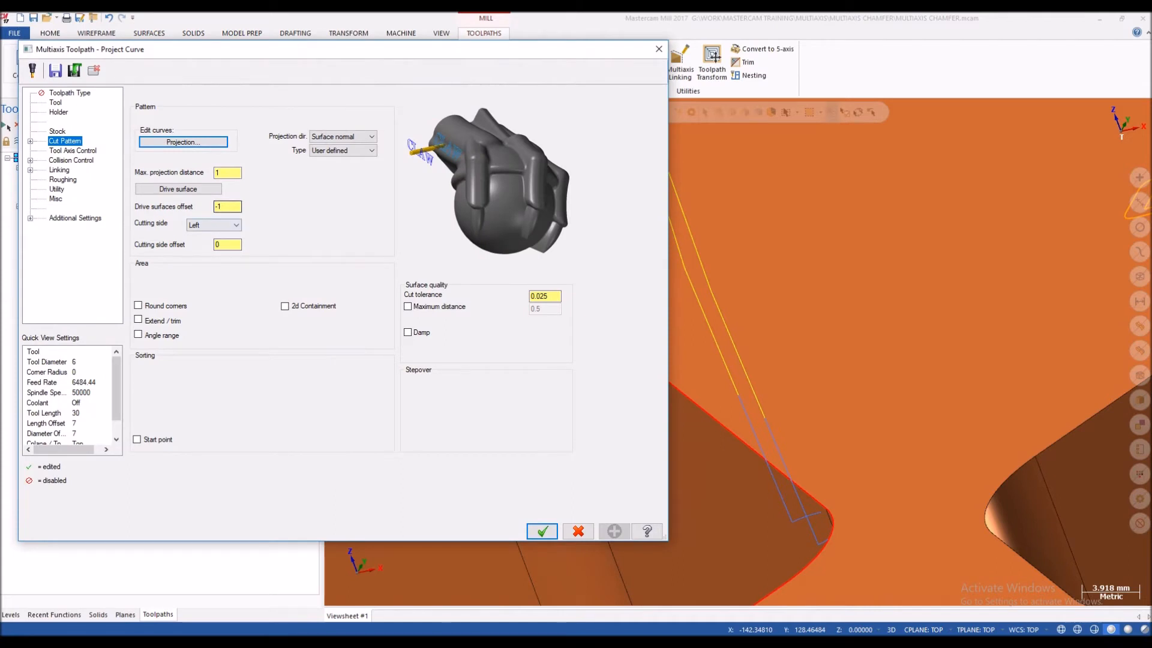
double_click(222, 207)
left_click(222, 244)
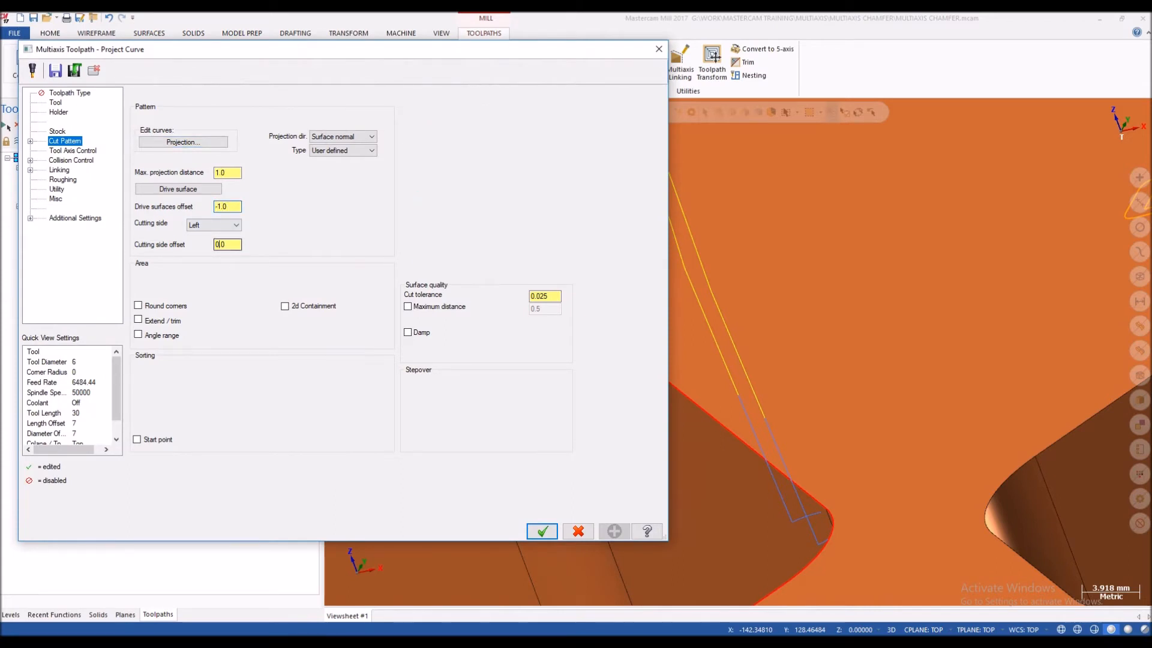
left_click(221, 226)
left_click(220, 225)
left_click(221, 225)
left_click(221, 225)
key("Return")
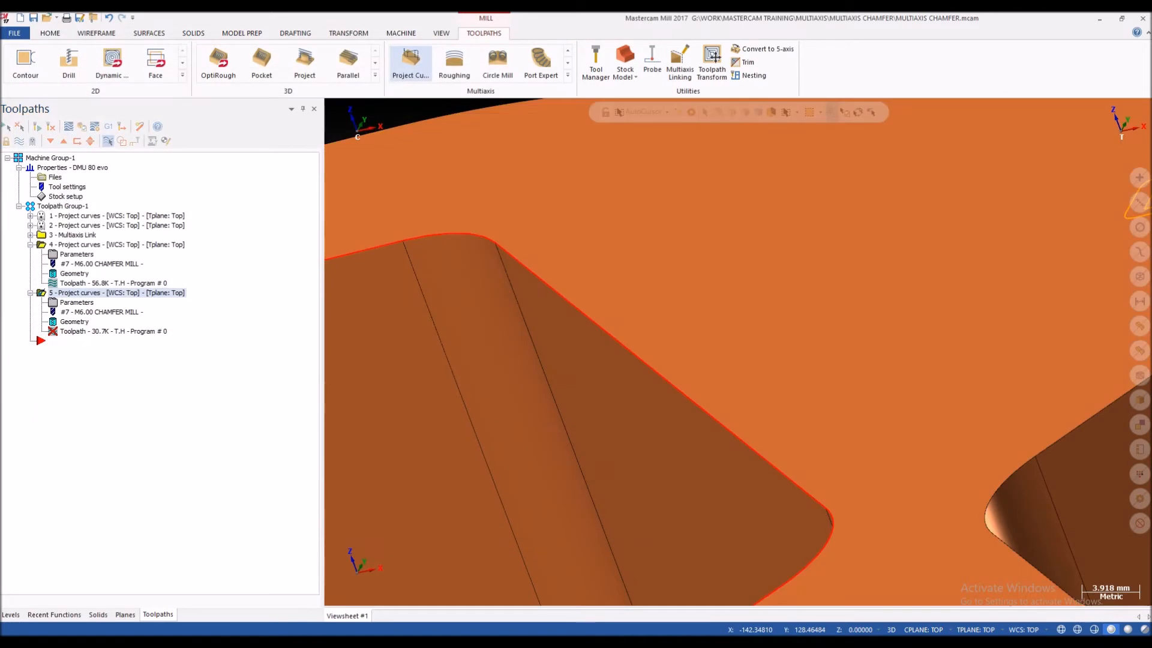
left_click(37, 127)
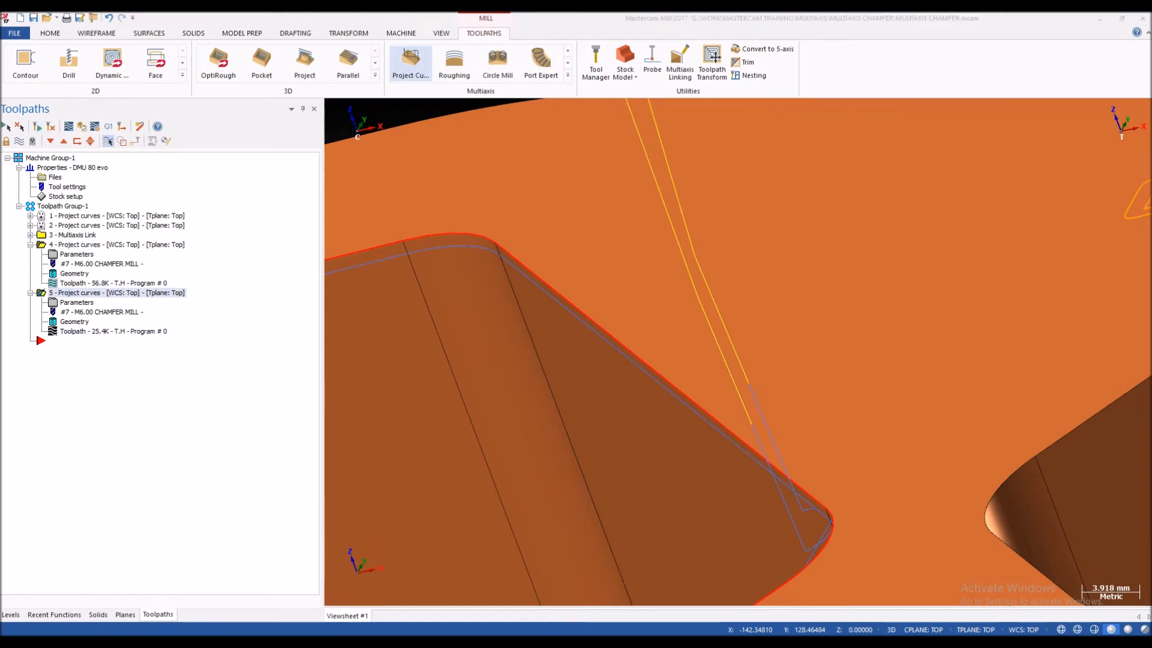
Step: Backplot the toolpath with the side offset, check the tool's position at the profile corner, and close the backplot
left_click(69, 126)
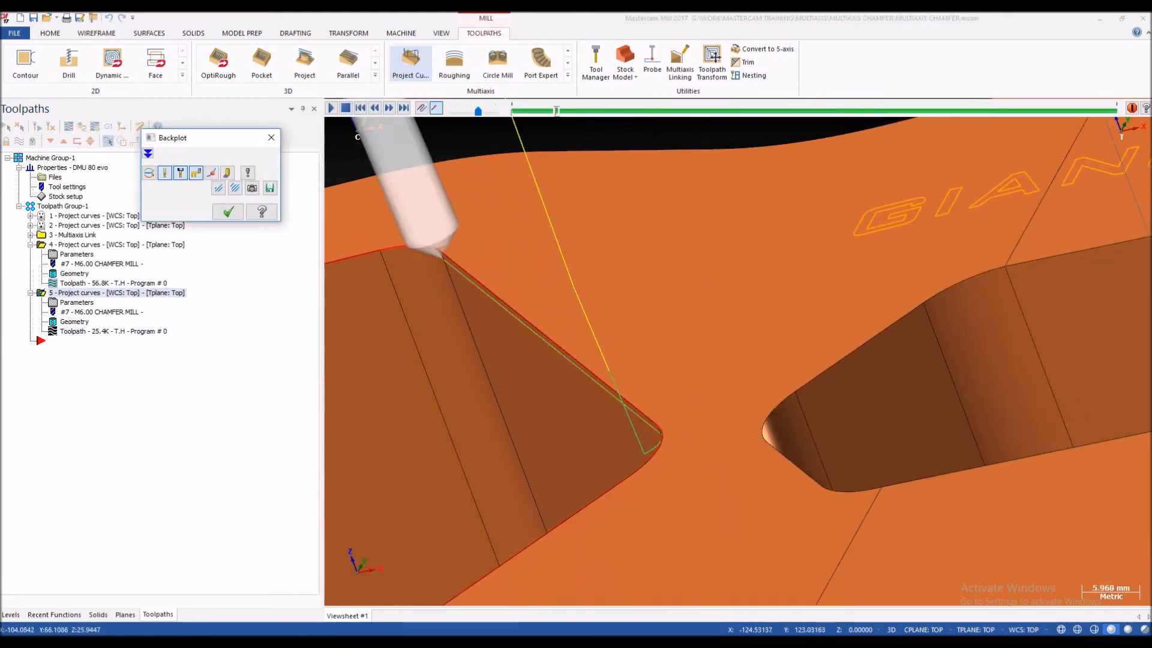
scroll(431, 263, "up", 4)
middle_click_drag(444, 249, 453, 255)
key("Escape")
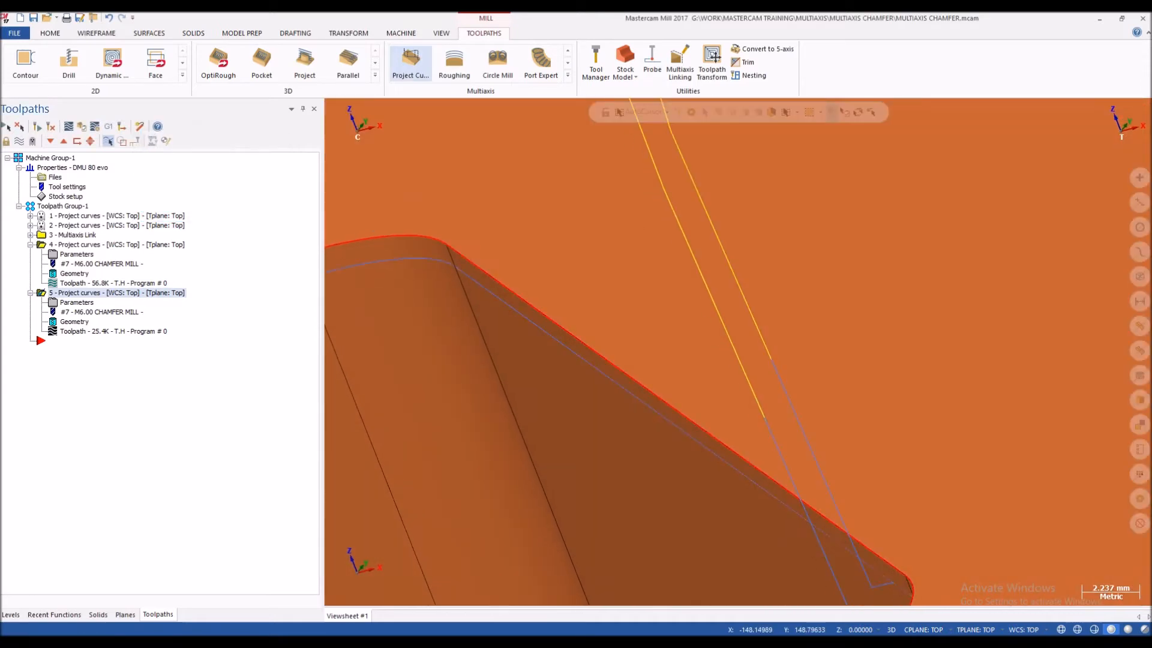
Step: Set the side profile toolpath's cutting side to Left with a cutting side offset of 1.2, and regenerate it
left_click(77, 302)
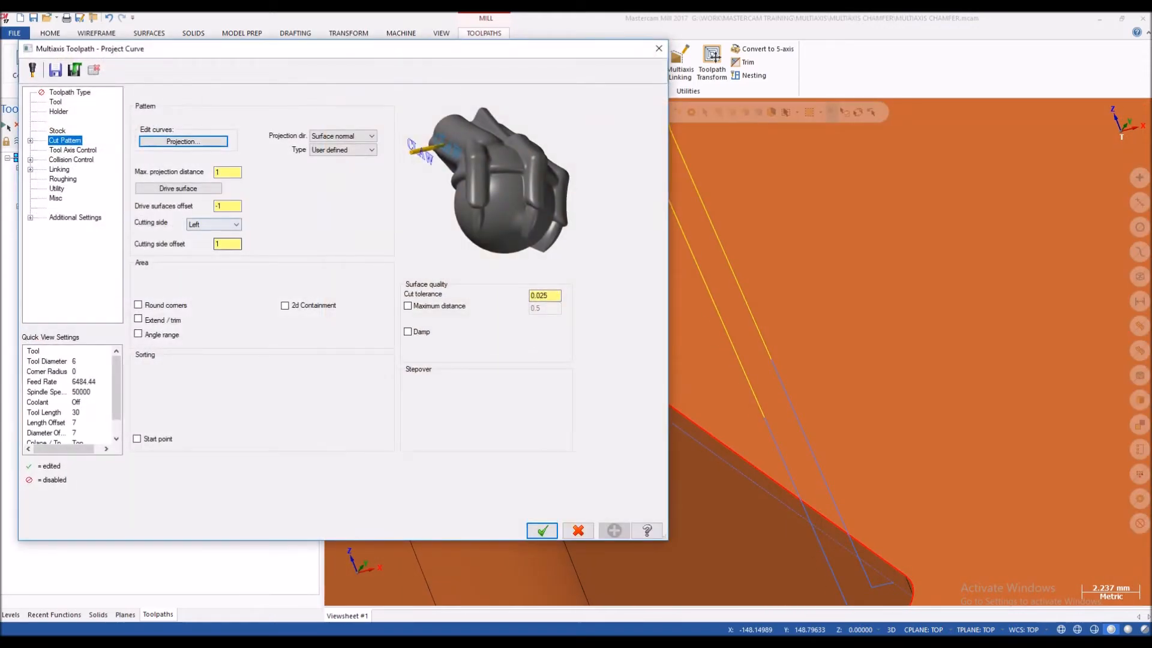
left_click(214, 225)
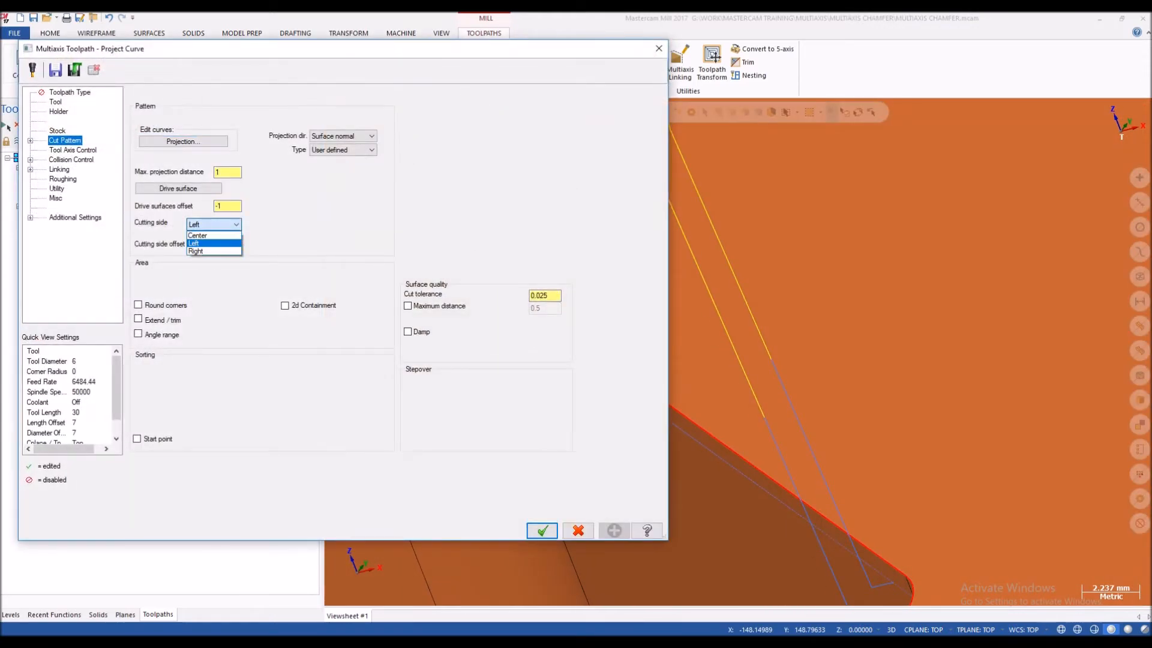
left_click(207, 236)
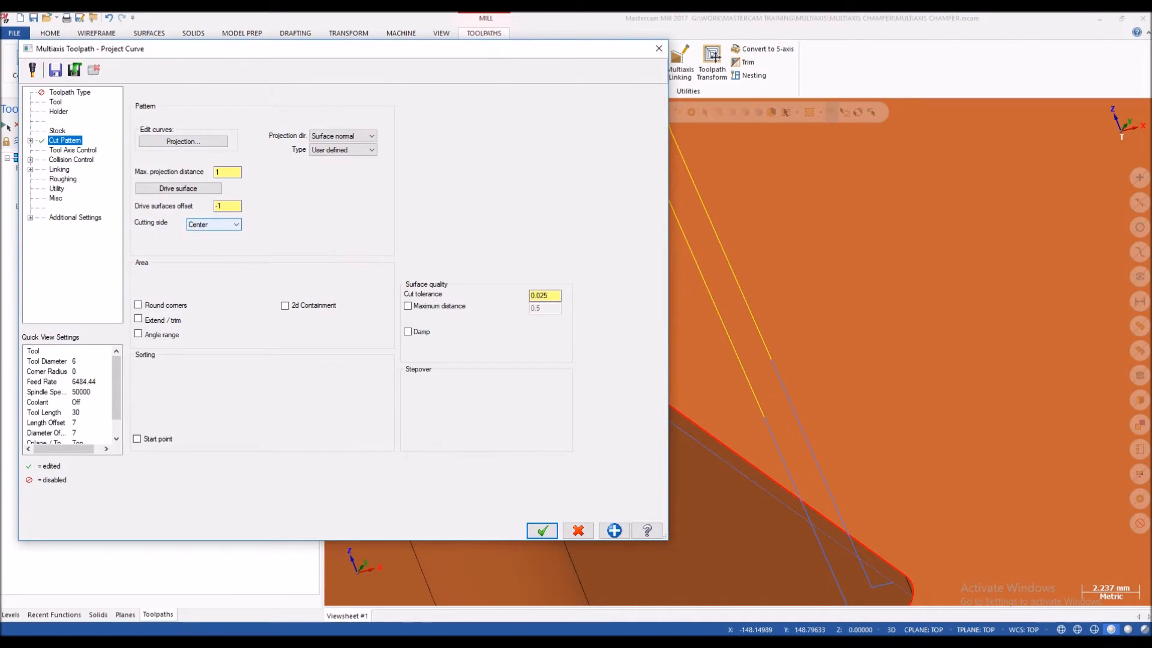
left_click(214, 225)
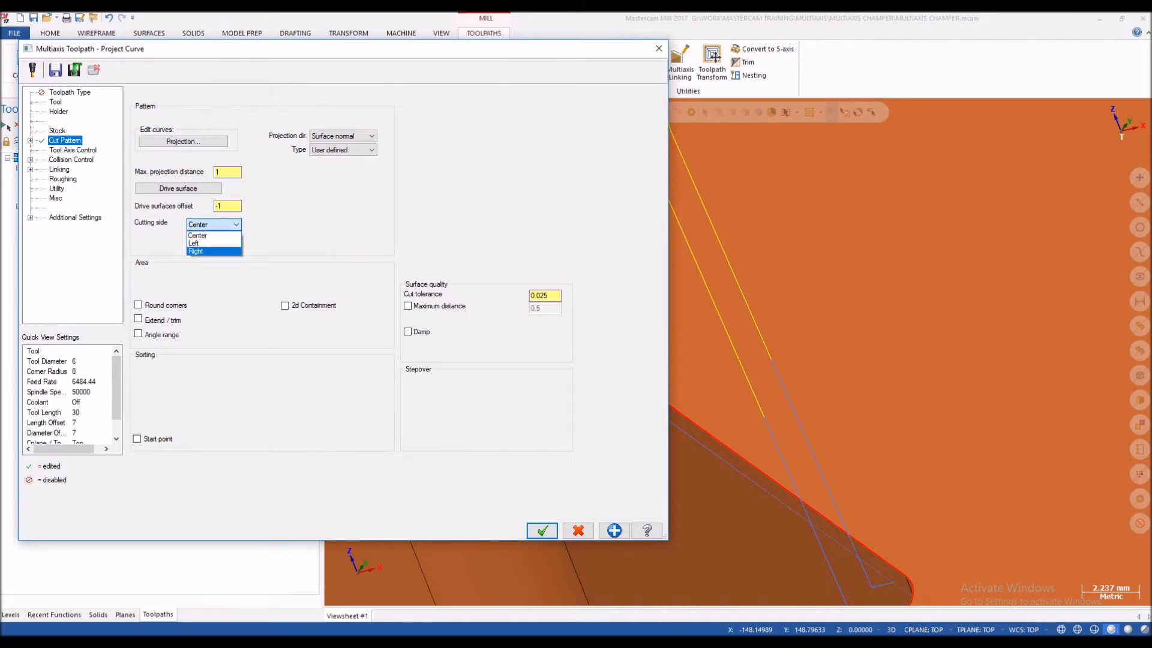
left_click(198, 243)
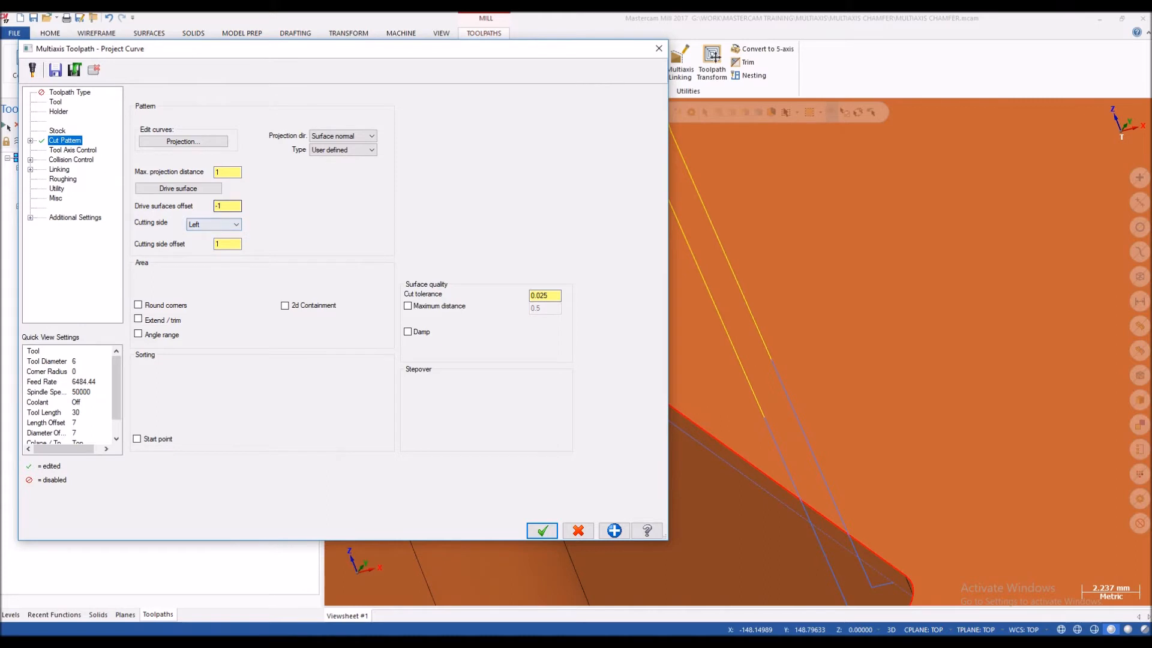
left_click(213, 225)
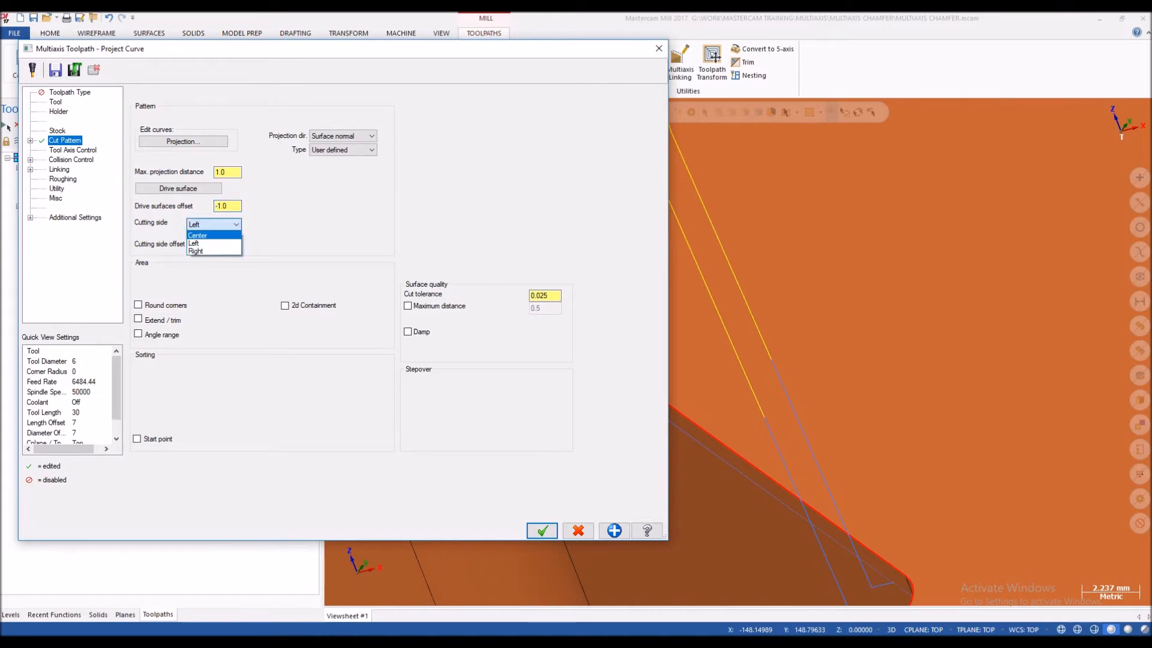
left_click(207, 236)
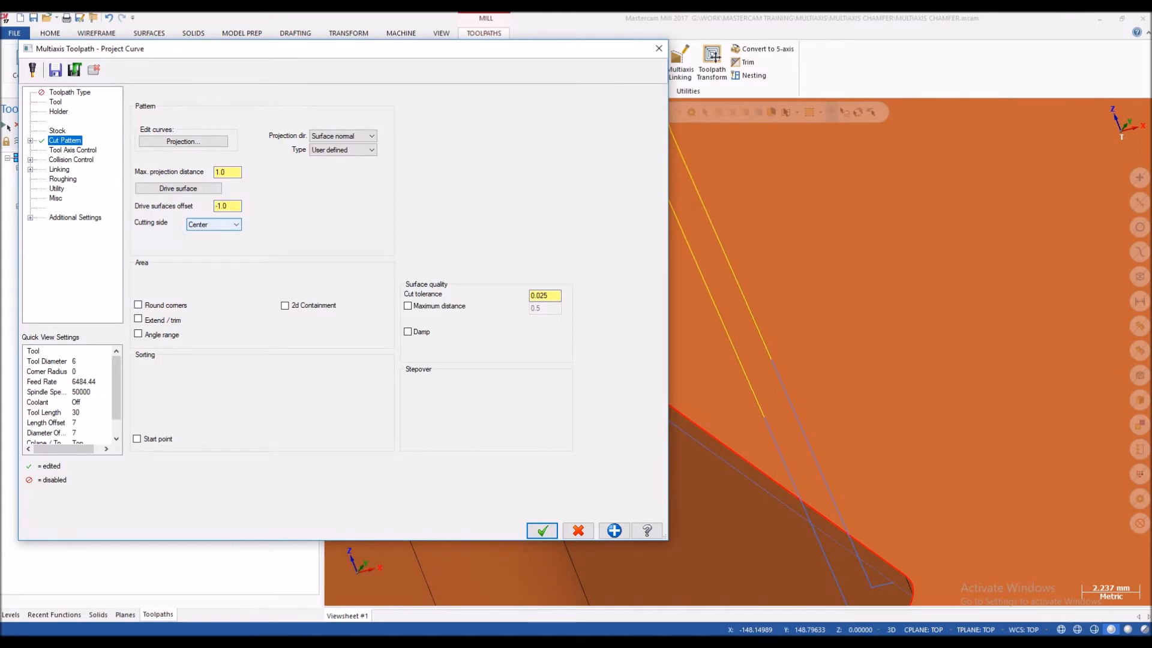
left_click(213, 224)
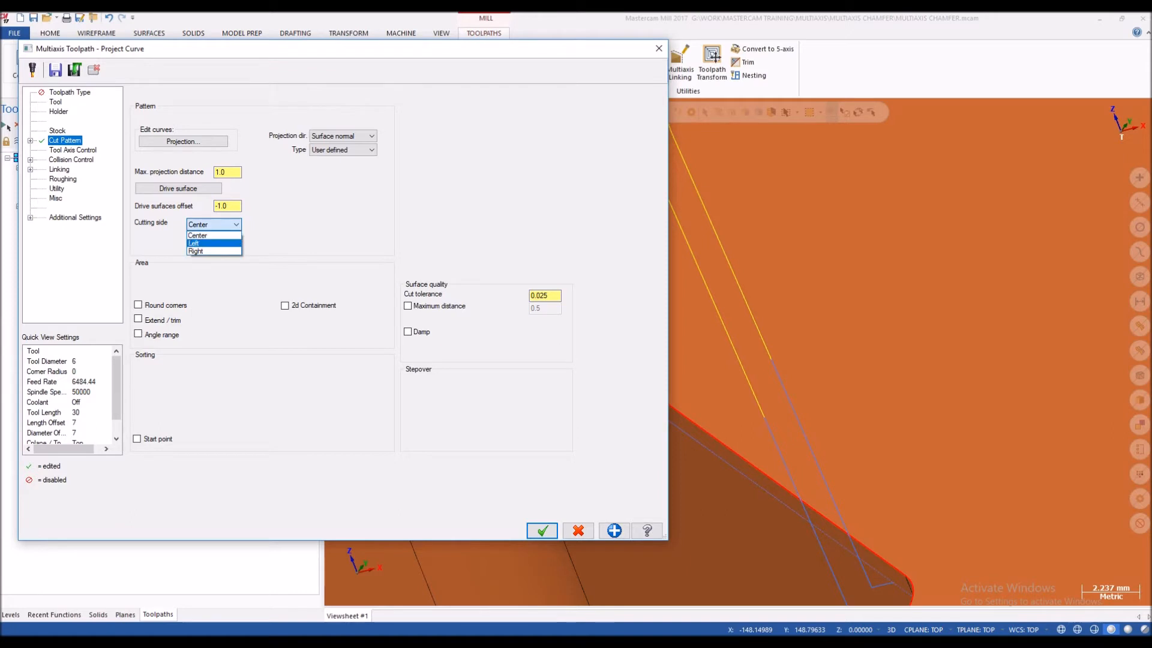
left_click(196, 243)
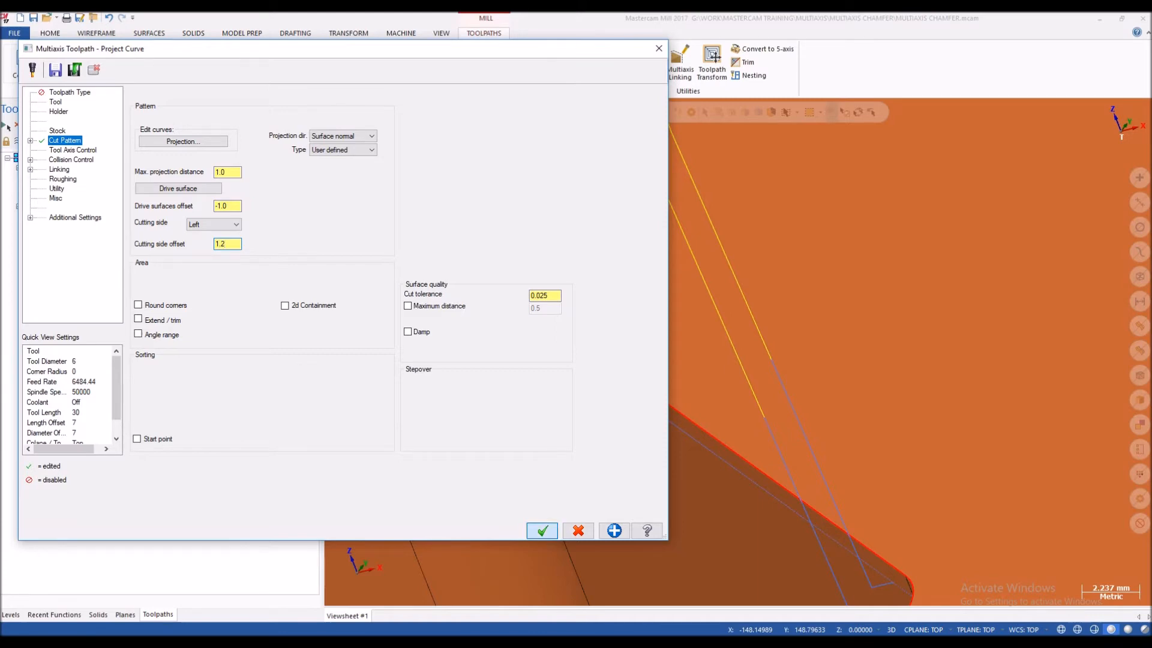
key("Return")
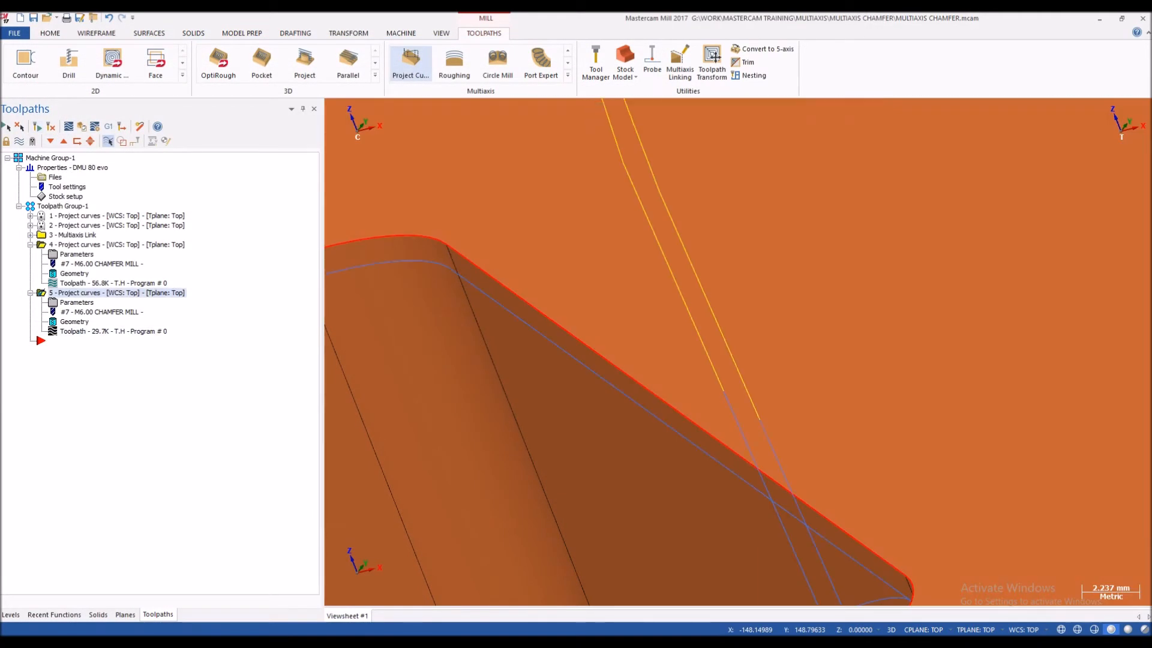
Step: Backplot the regenerated toolpath, examine how the chamfer mill meets the edge at the profile corners, and close the backplot
left_click(68, 126)
key("s")
key("s")
key("s")
key("s")
key("s")
key("s")
scroll(561, 294, "down", 2)
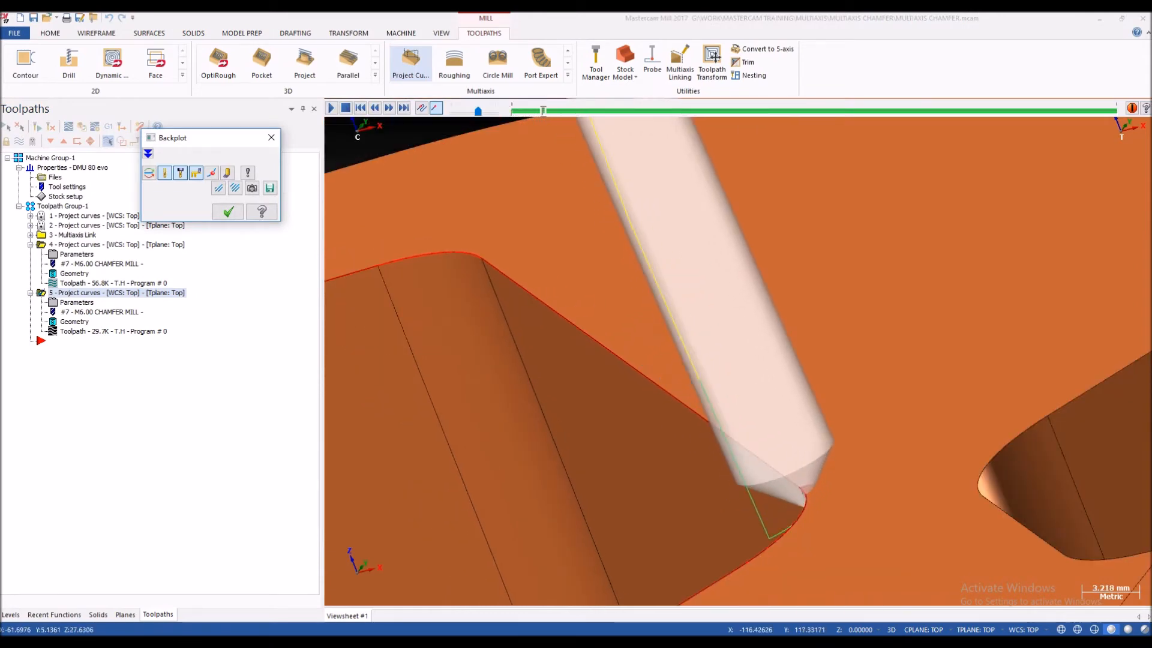
scroll(481, 273, "up", 1)
scroll(510, 275, "down", 1)
mouse_move(522, 276)
middle_mouse_down()
mouse_move(484, 275)
mouse_move(509, 247)
mouse_move(489, 264)
mouse_move(498, 280)
mouse_move(516, 255)
mouse_move(531, 266)
middle_mouse_up()
scroll(495, 266, "up", 4)
scroll(508, 252, "down", 5)
key("s")
key("s")
key("s")
key("s")
scroll(509, 264, "up", 1)
scroll(499, 264, "up", 3)
key("Escape")
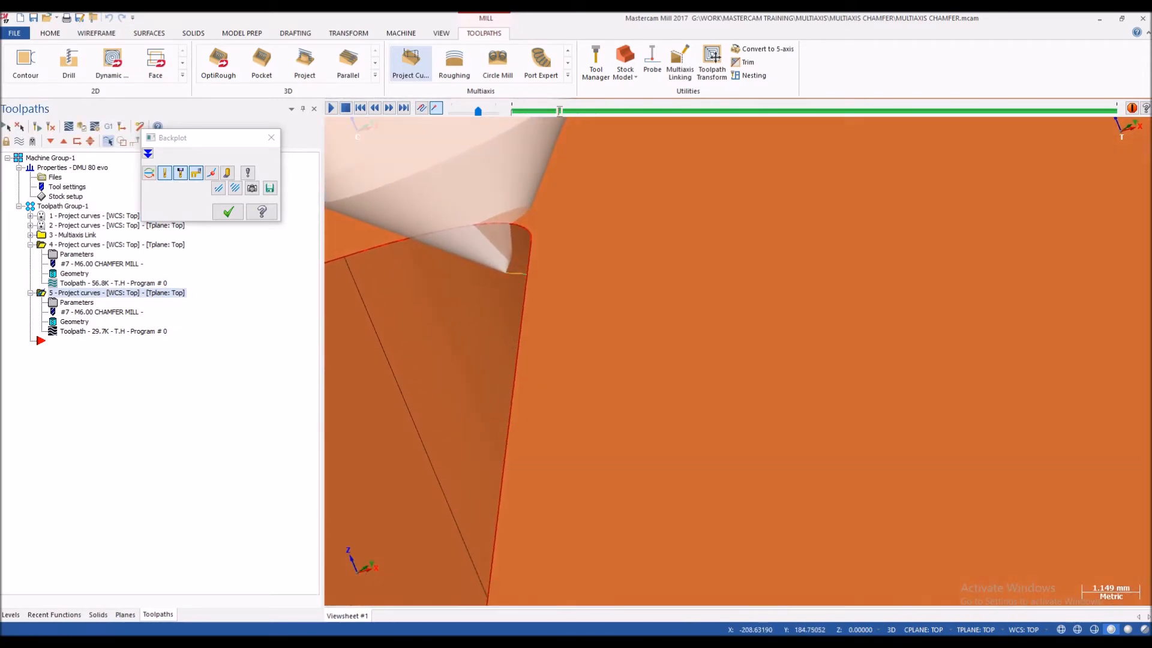
Step: Set the drive surfaces offset to -2 and the cutting side offset to 2, and regenerate the toolpath
left_click(77, 302)
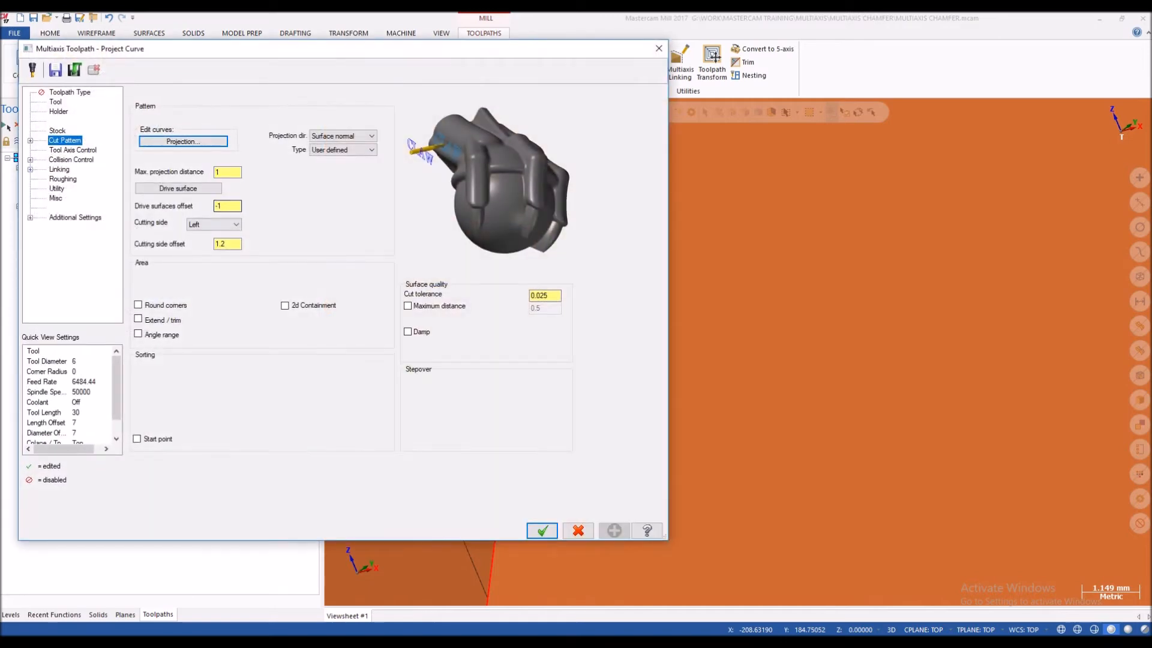
left_click(227, 206)
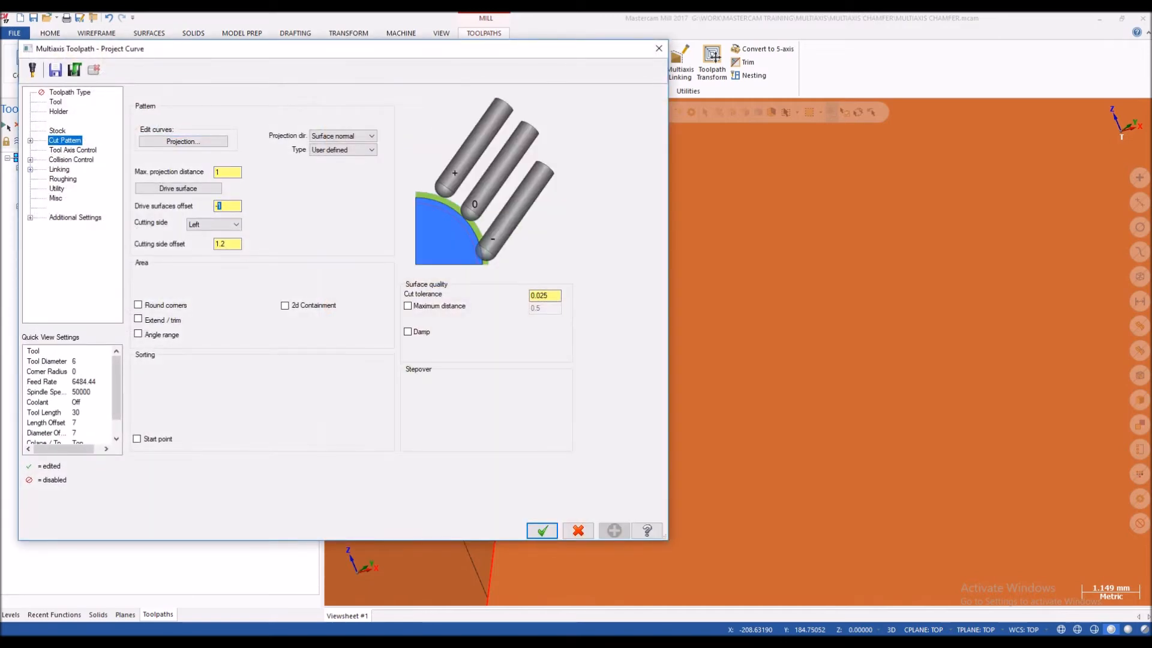
left_click(227, 244)
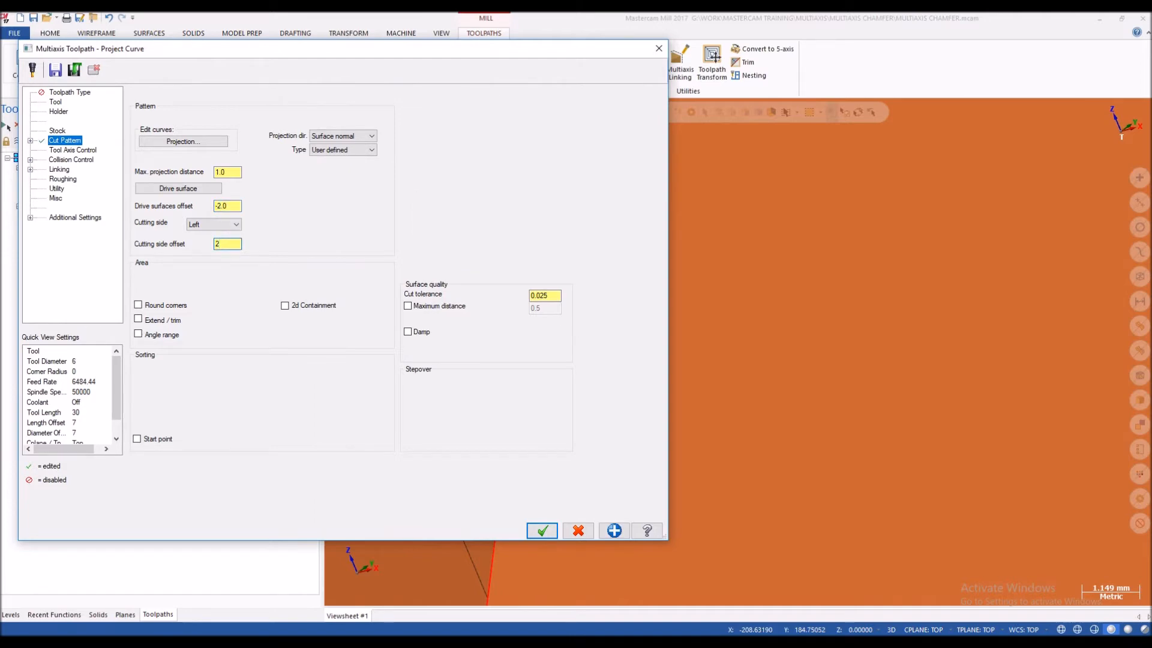
left_click(542, 531)
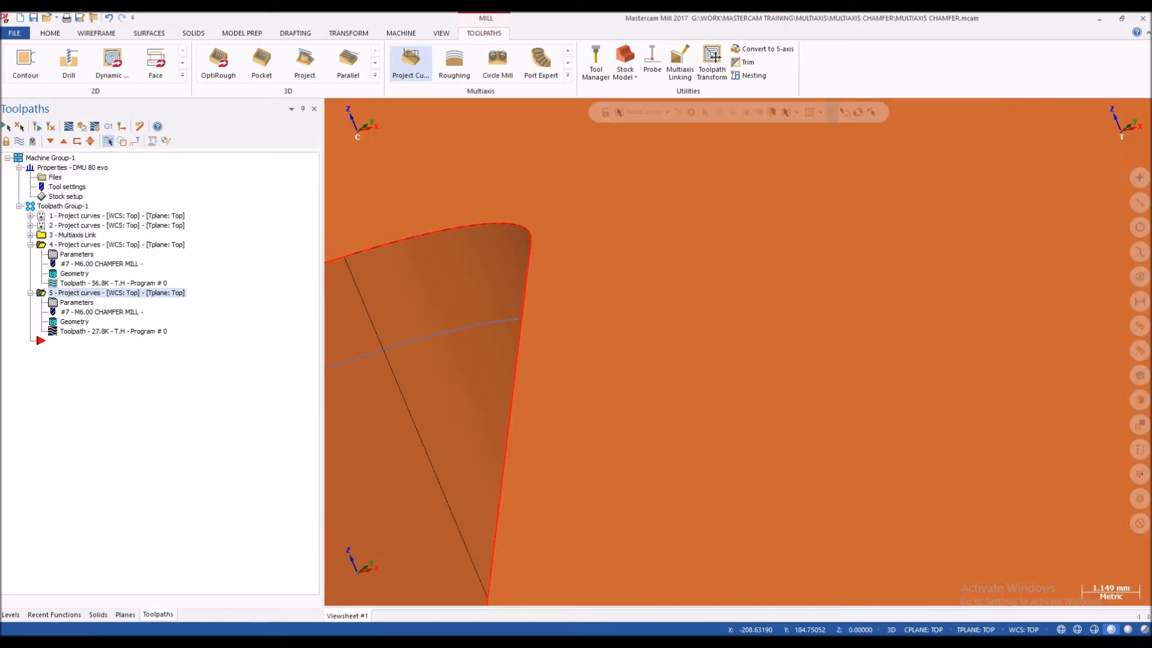
Step: Backplot the toolpath with the deeper drive surface offset, inspect the tool tip at the upper profile corner, and close the backplot
left_click(69, 126)
scroll(530, 282, "down", 2)
scroll(555, 277, "down", 3)
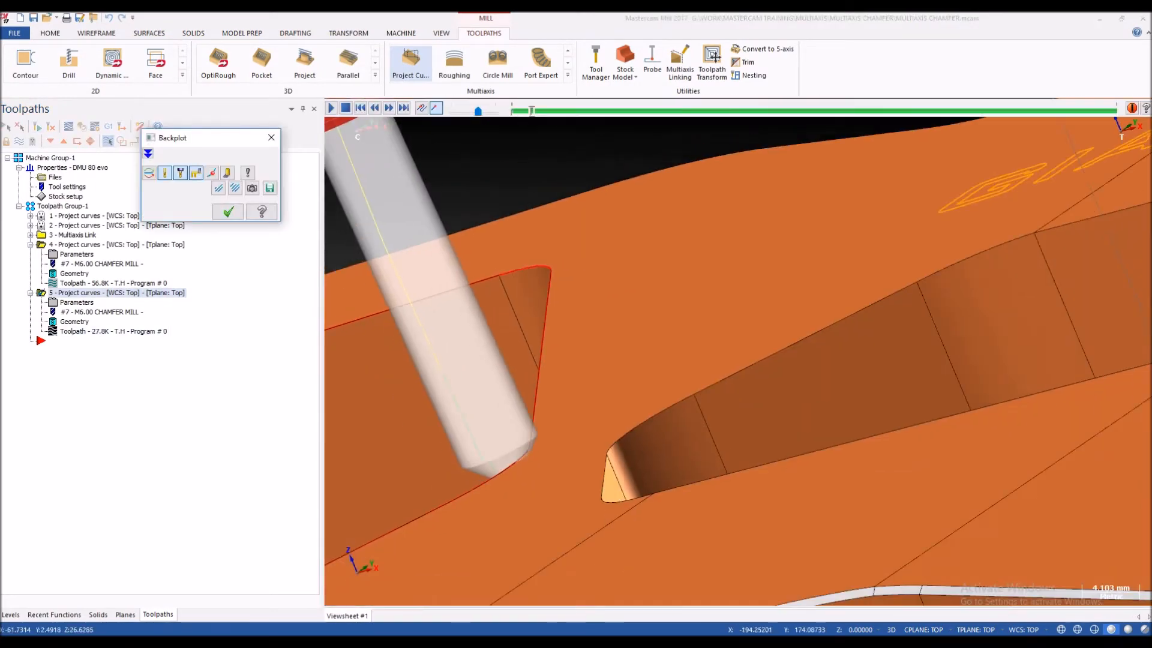
middle_click_drag(549, 355, 581, 394)
scroll(581, 394, "down", 5)
scroll(447, 360, "up", 5)
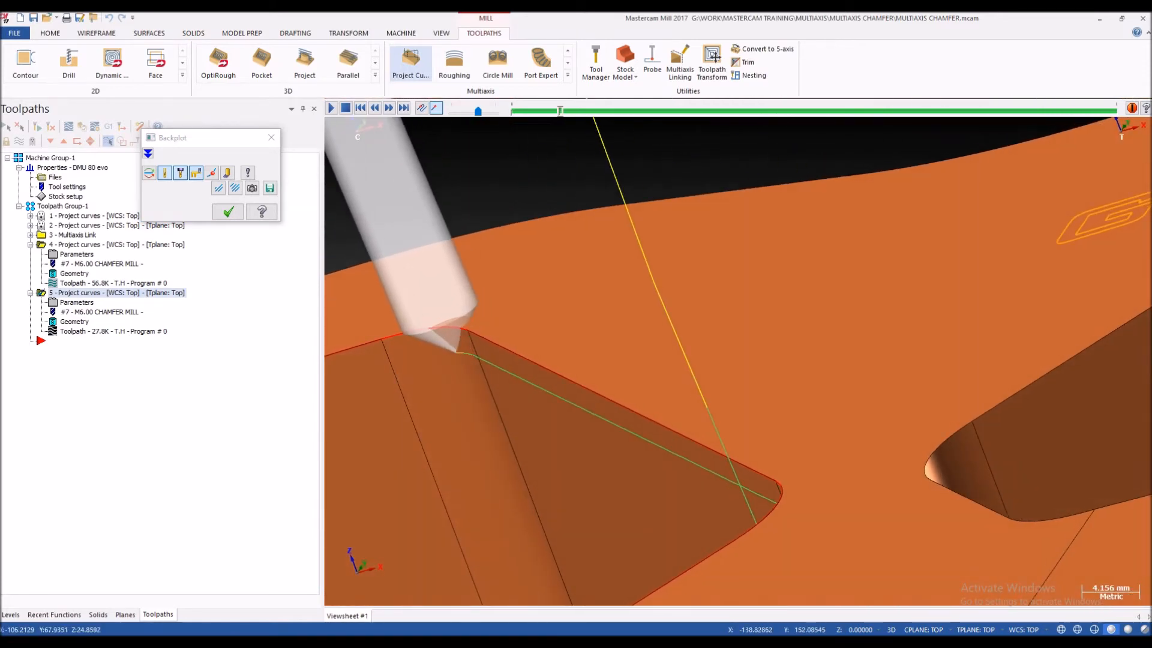
scroll(468, 333, "up", 5)
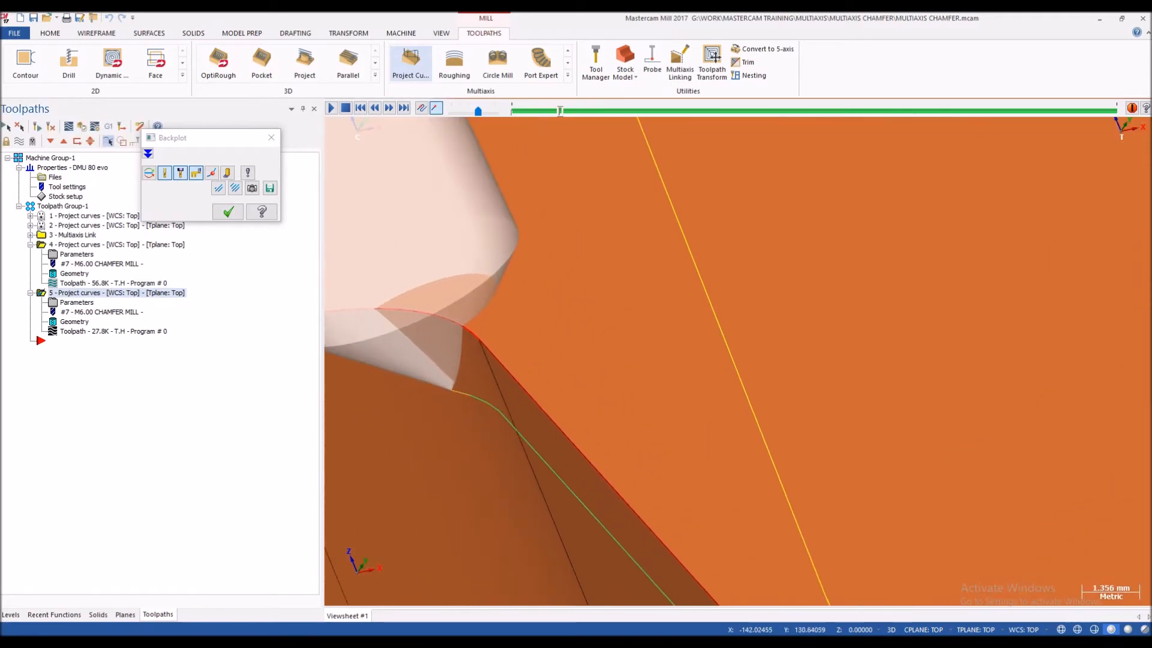
key("Escape")
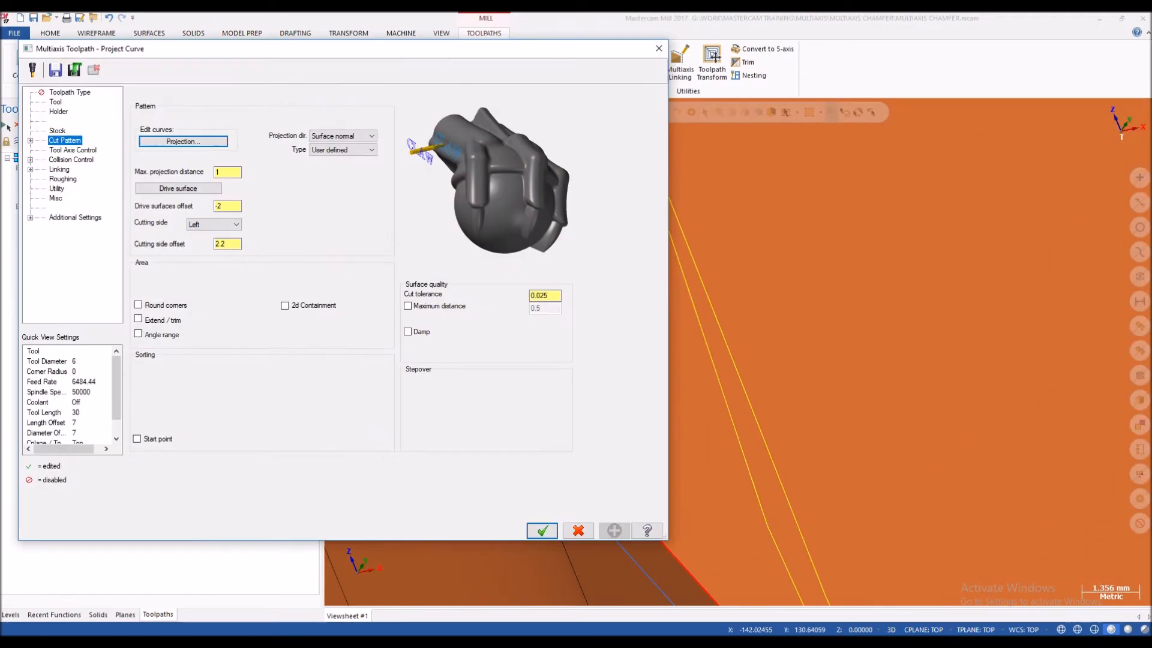
Step: Set the cutting side offset to 3 and regenerate the side profile toolpath
left_click(235, 244)
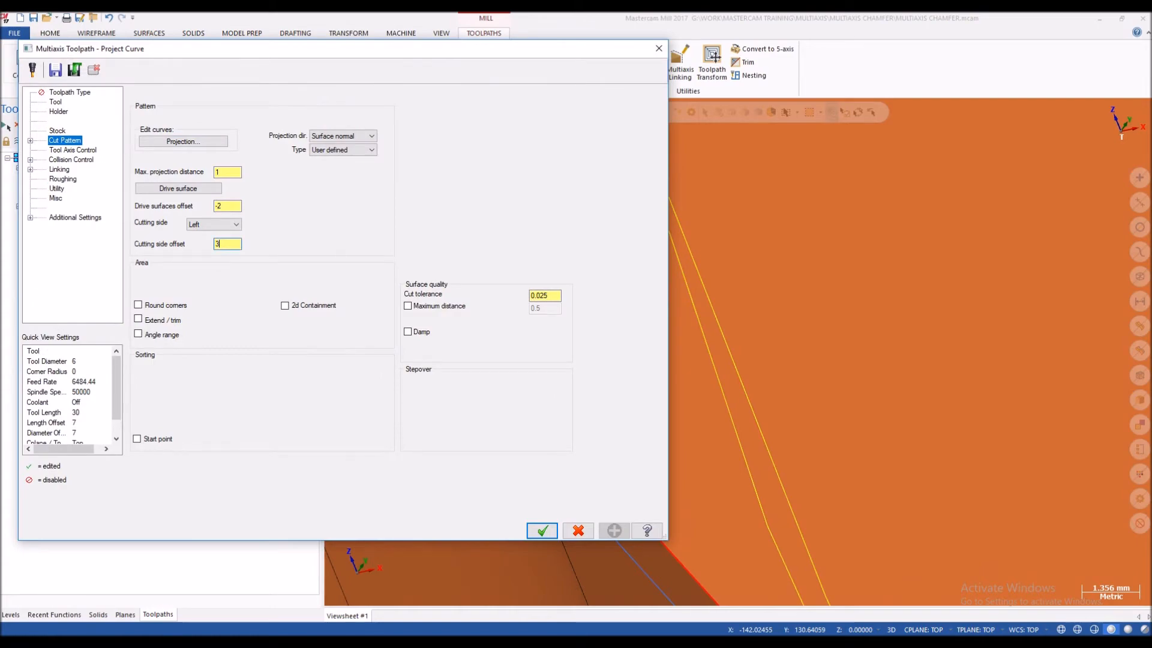
key("Return")
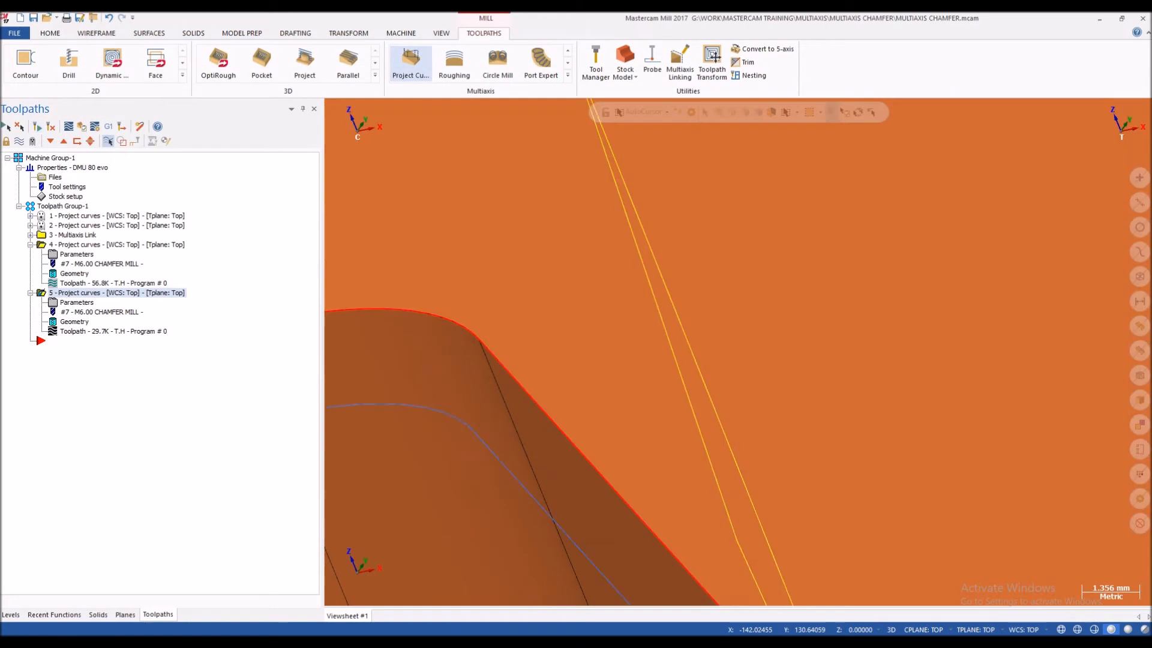
Step: Step through the backplot to the upper corner, check the mill's engagement with the edge, and close the backplot
left_click(113, 332)
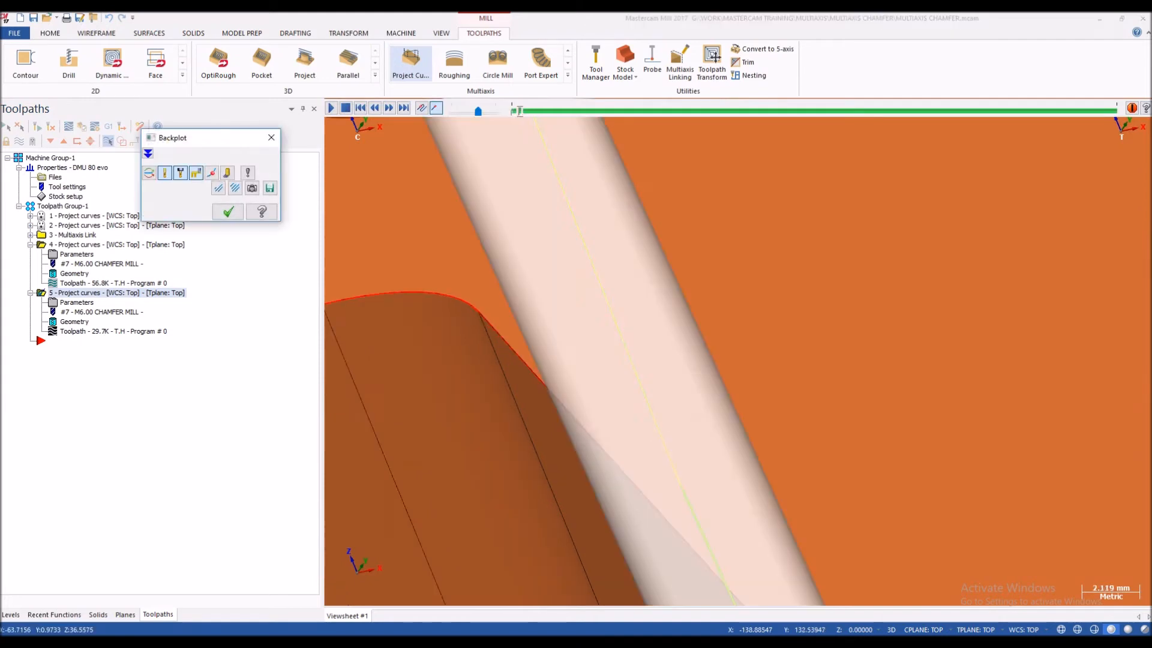
key("s")
key("s")
scroll(501, 264, "down", 3)
key("s")
key("s")
key("s")
key("s")
key("s")
key("s")
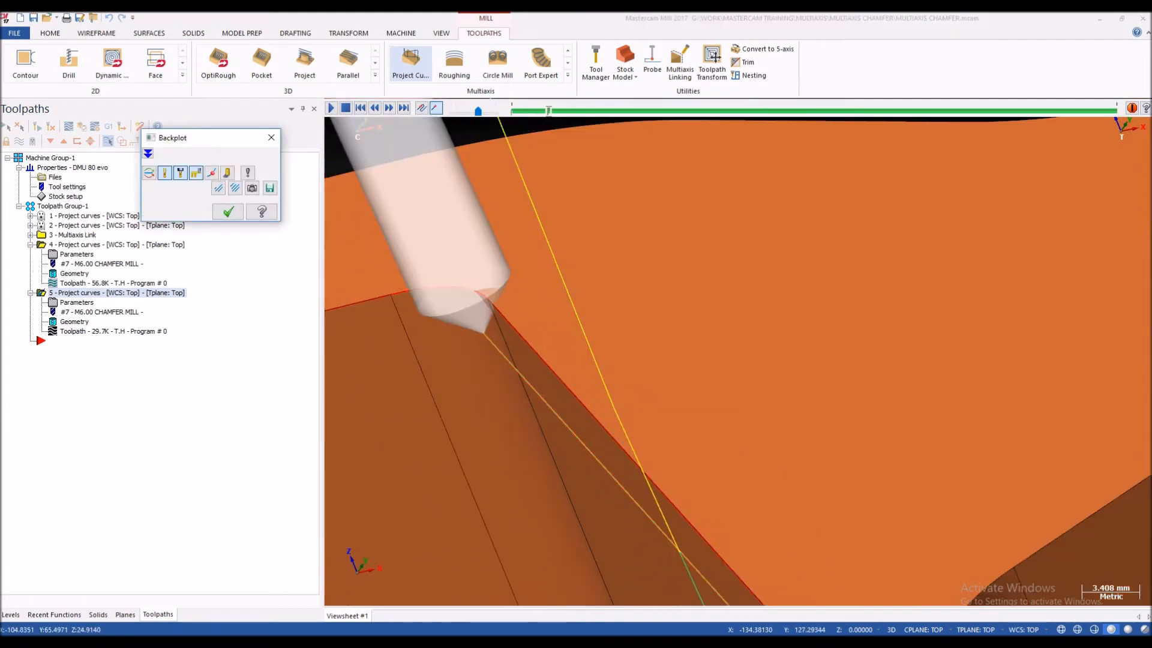
key("s")
key("s")
key("s")
scroll(498, 288, "up", 5)
middle_click_drag(498, 288, 534, 270)
scroll(474, 279, "up", 6)
scroll(507, 263, "down", 3)
key("Escape")
Step: Set the cutting side offset to 3.5 with the drive surfaces offset kept at -2, and regenerate the toolpath
left_click(77, 302)
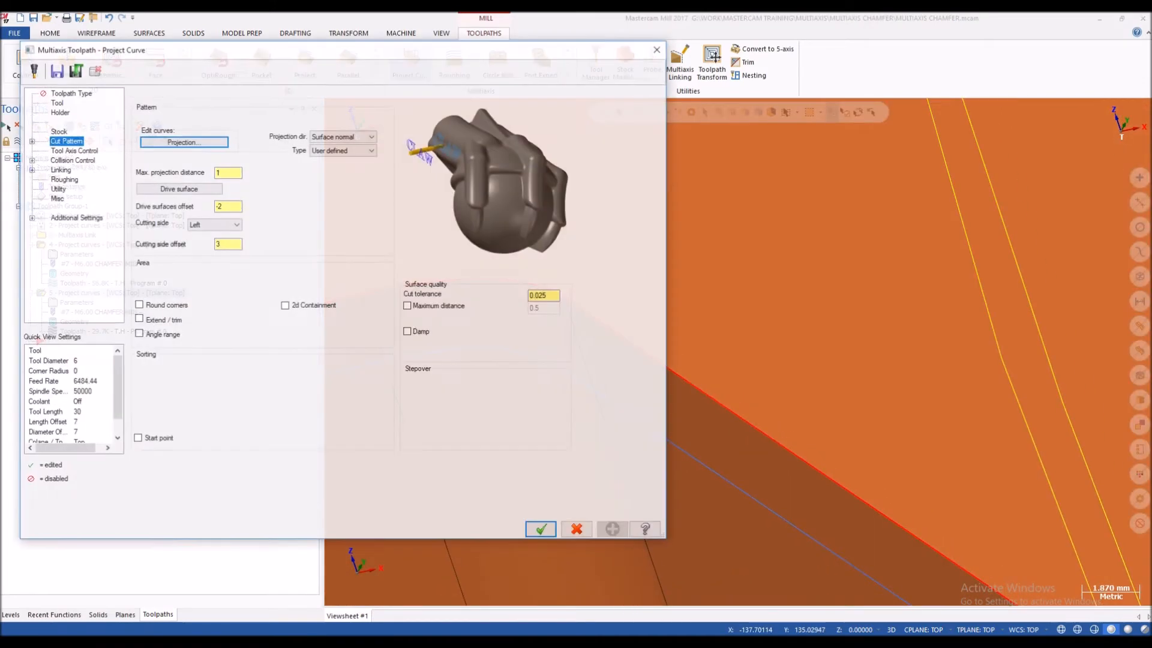
double_click(219, 206)
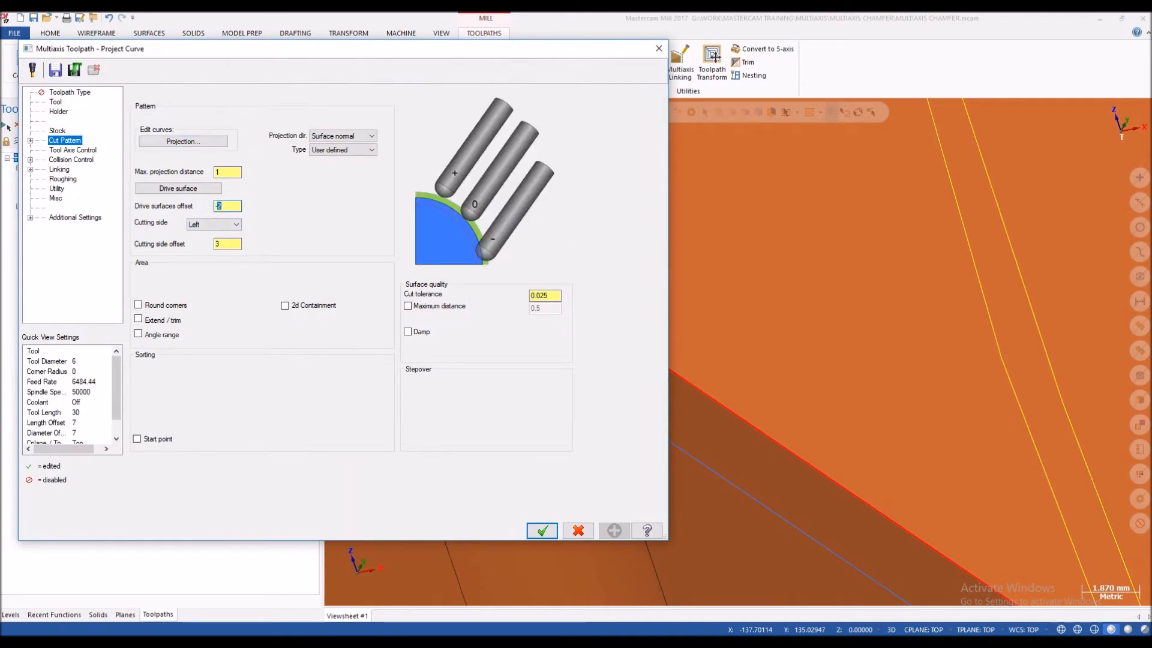
left_click(218, 244)
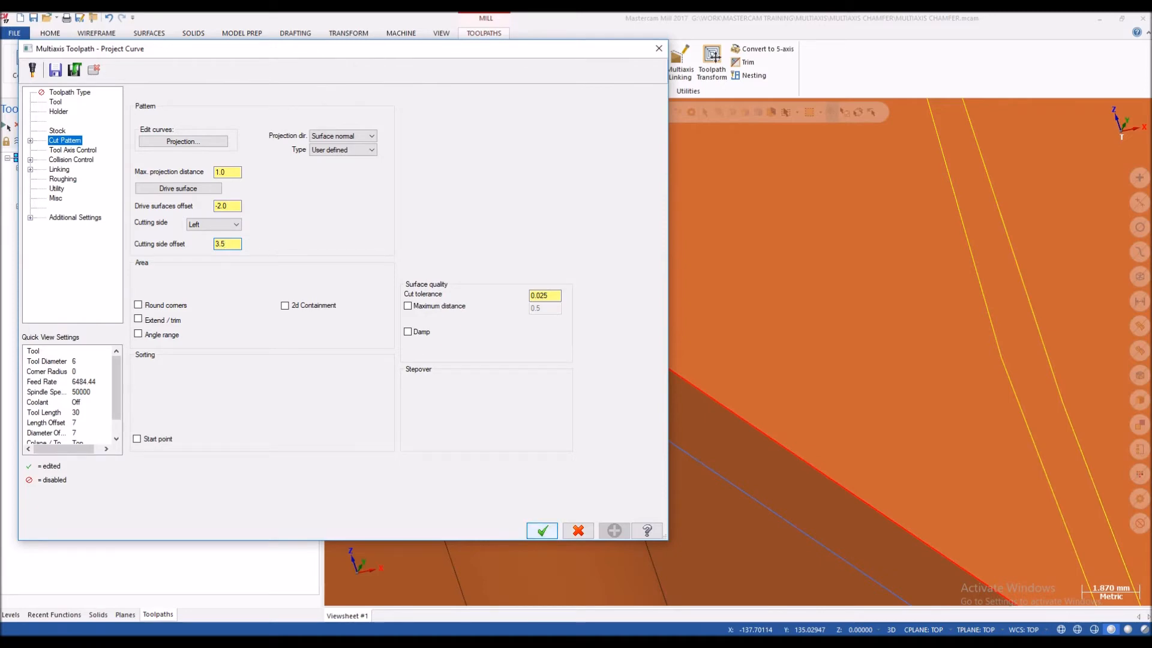
key("Return")
left_click(37, 127)
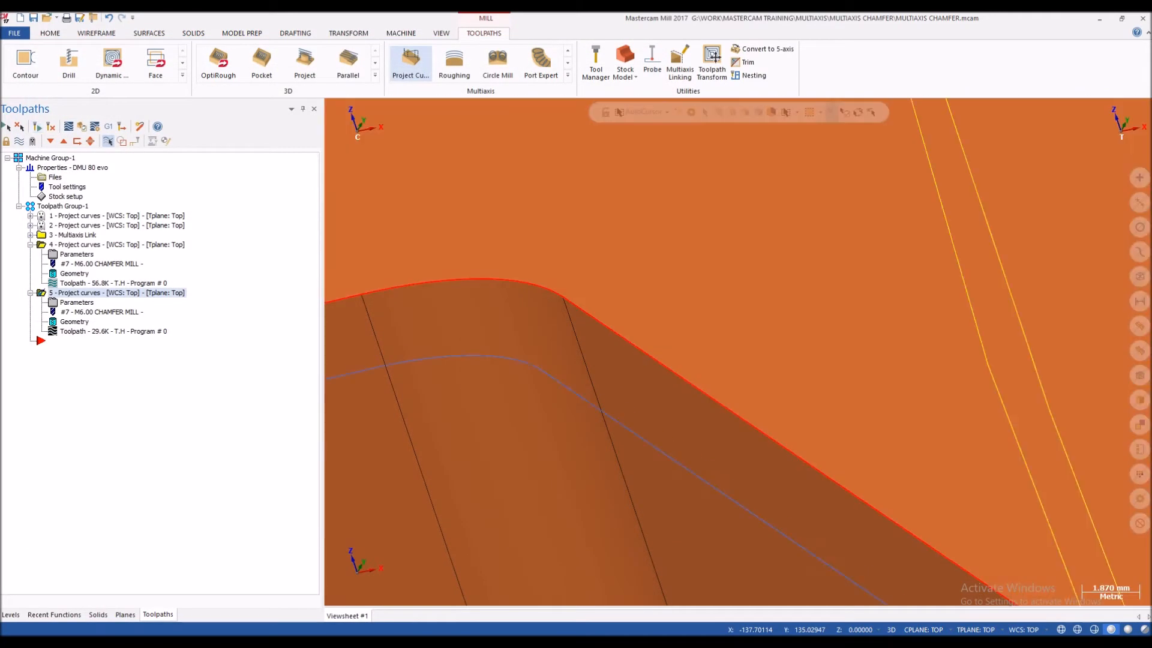
Step: Backplot the toolpath with the increased side offset, check the chamfer contact and holder position along the profile, and close the backplot
left_click(113, 331)
scroll(487, 263, "down", 5)
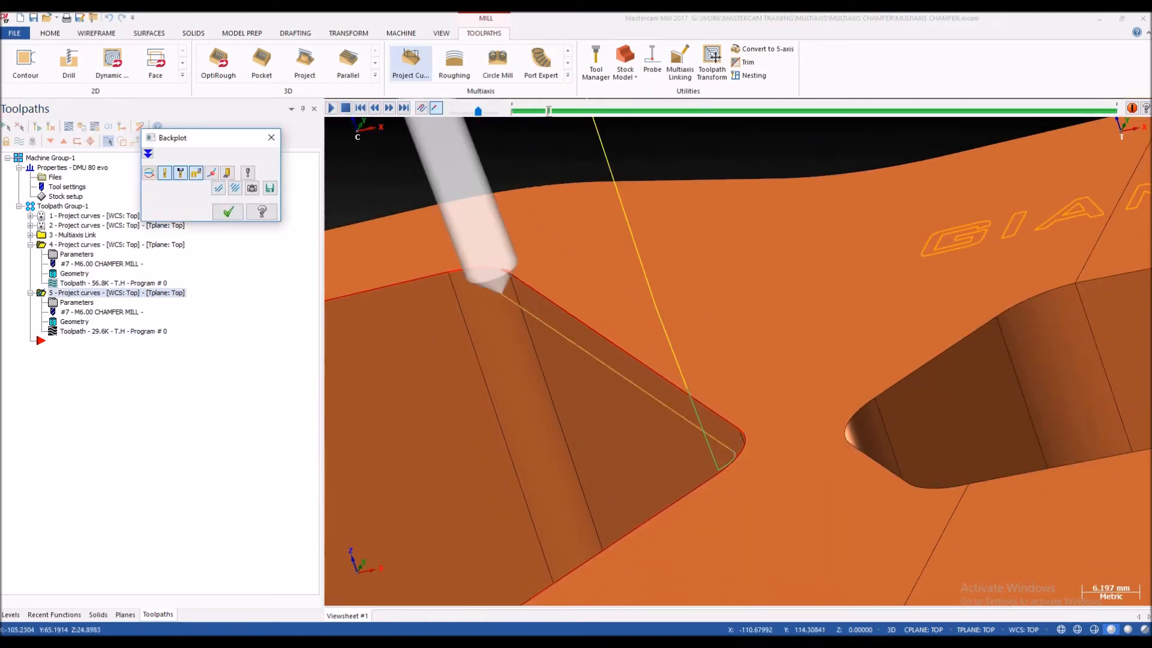
scroll(504, 277, "up", 5)
scroll(510, 242, "up", 1)
middle_click_drag(510, 242, 543, 222)
scroll(569, 230, "down", 3)
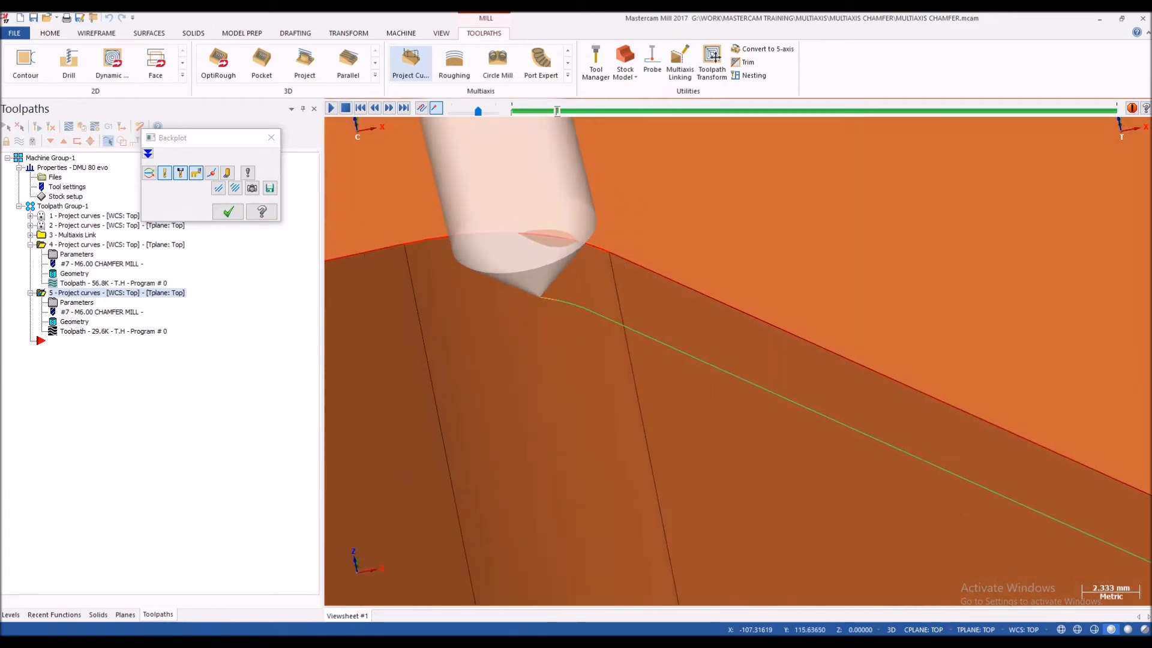
scroll(540, 252, "down", 9)
scroll(525, 261, "up", 2)
scroll(522, 264, "down", 2)
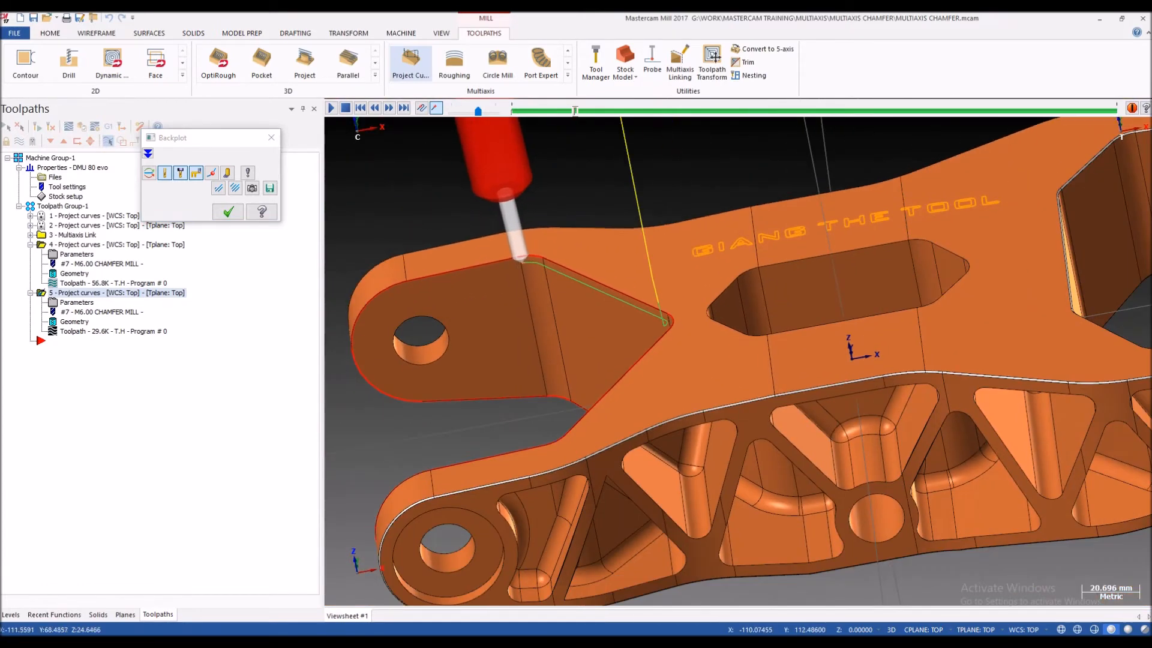
key("Escape")
Step: Define the stock from the bracket's solid body in the machine group's stock setup
scroll(494, 273, "down", 4)
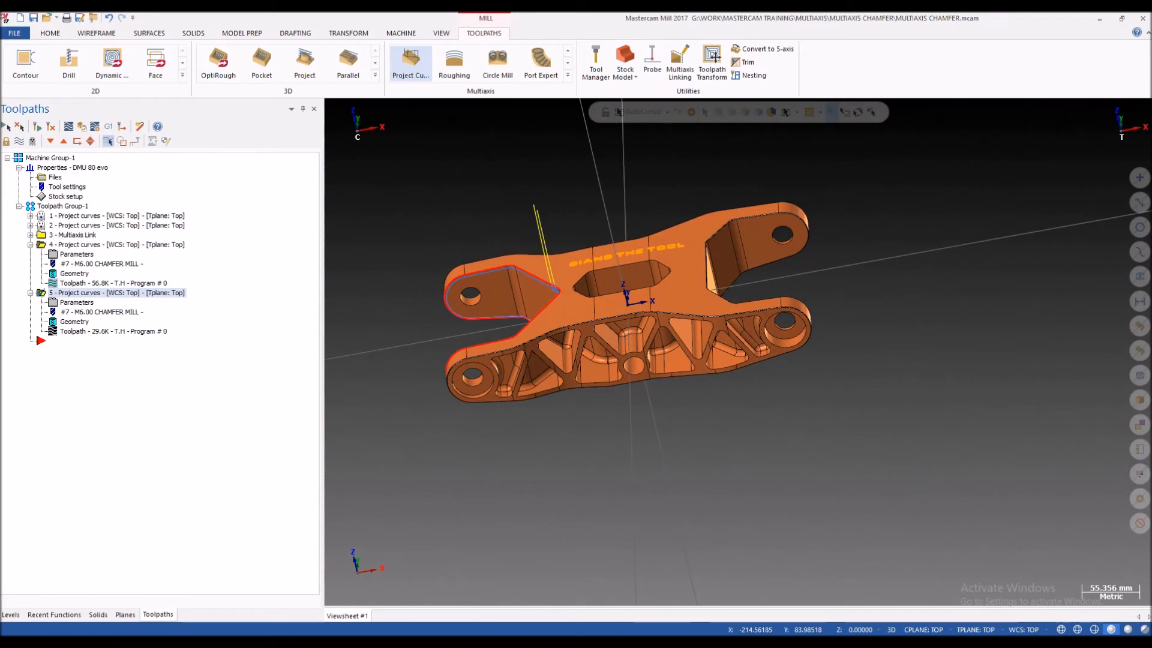
left_click(66, 197)
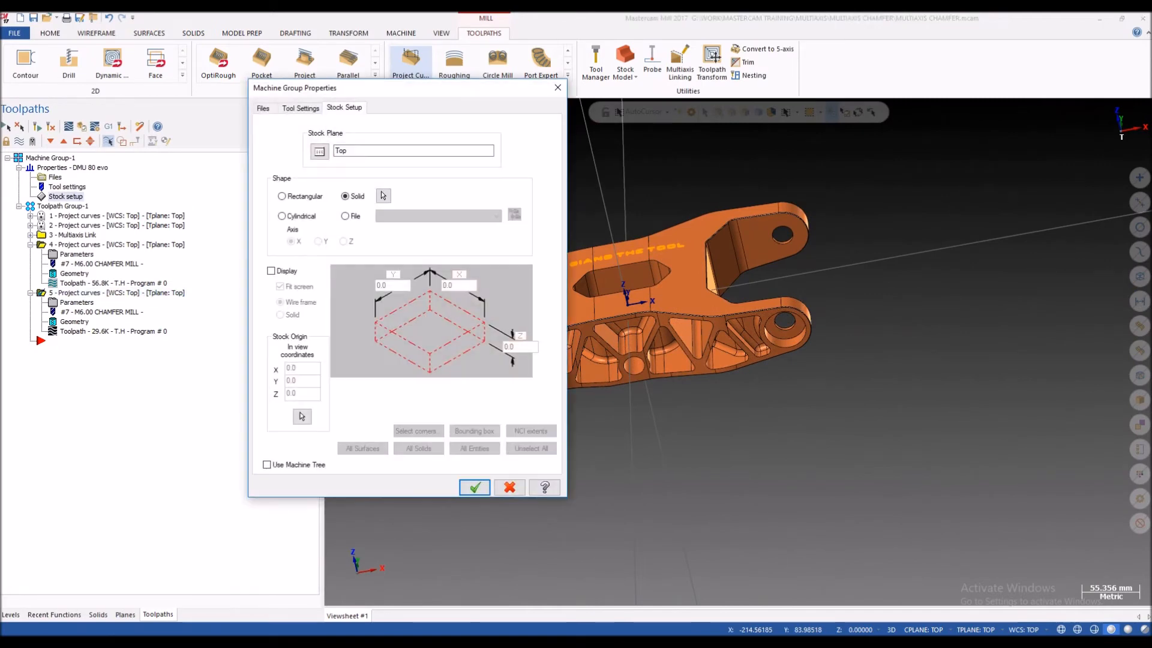
left_click(383, 196)
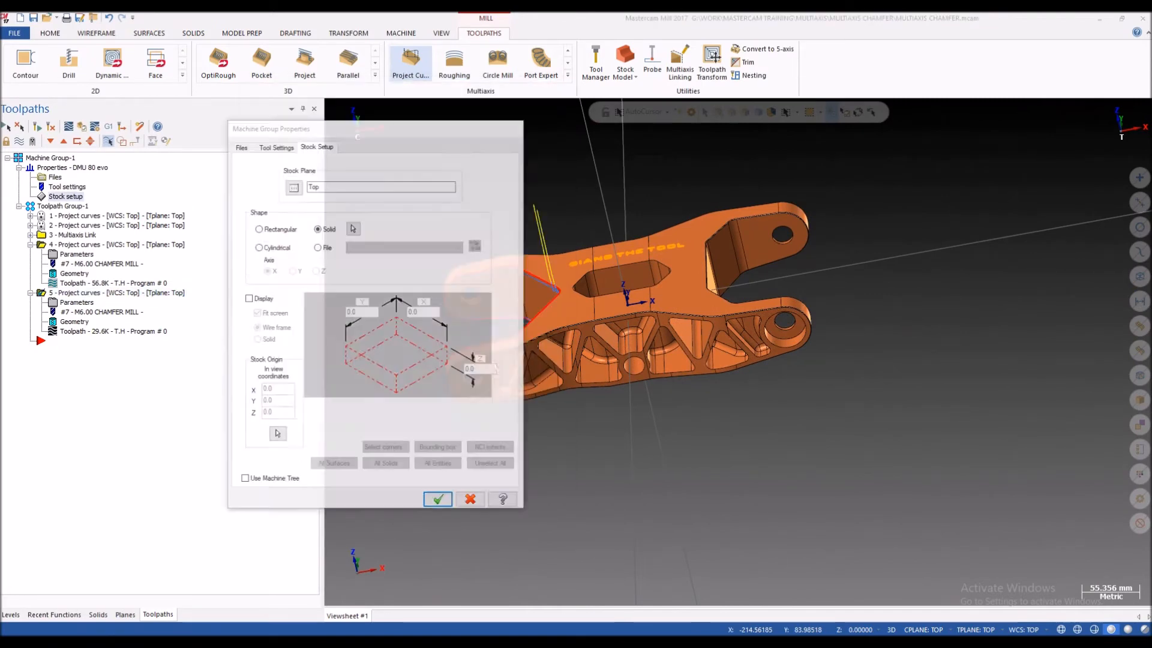
left_click(569, 272)
left_click(475, 487)
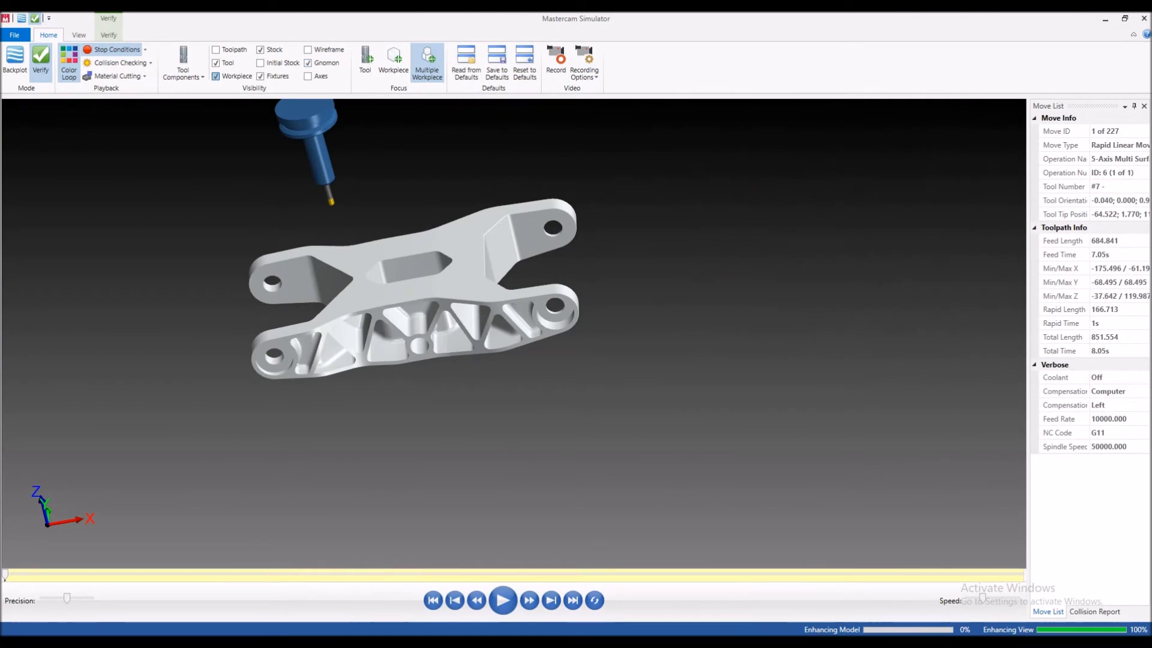
Step: Hide the workpiece in the verification and step the chamfer mill to the start of the cut at the inner corner
left_click(216, 76)
scroll(369, 316, "up", 5)
scroll(456, 313, "down", 4)
scroll(362, 220, "up", 4)
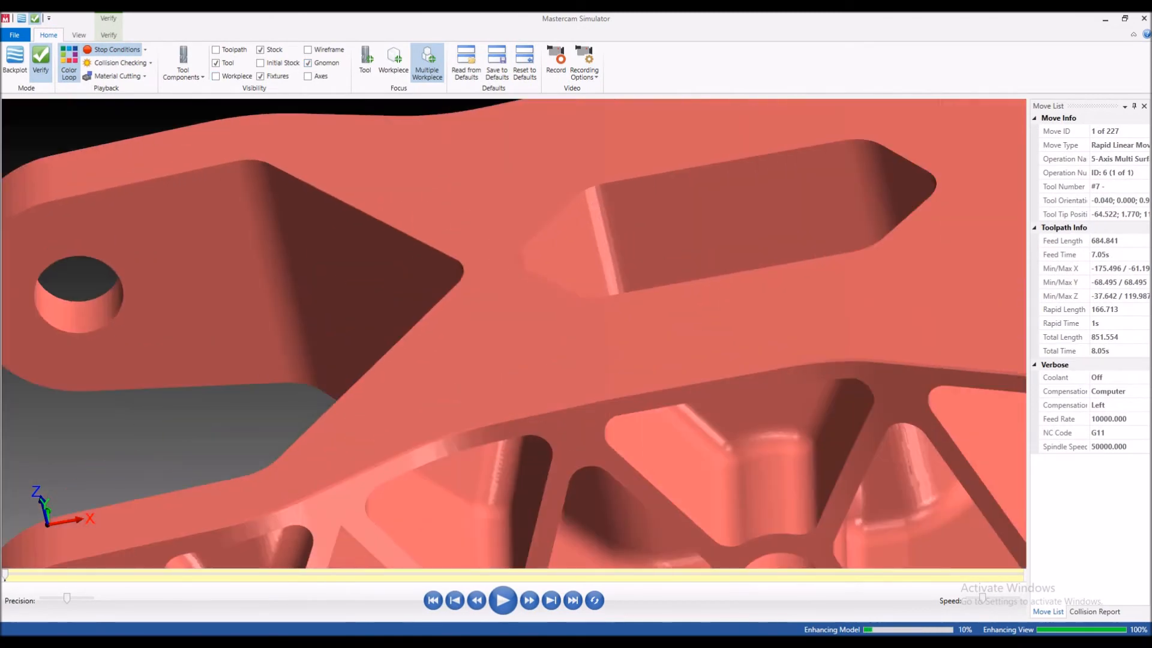
scroll(359, 228, "down", 5)
scroll(360, 226, "up", 1)
middle_click_drag(367, 214, 373, 221)
key("s")
scroll(374, 214, "up", 6)
key("s")
key("s")
key("s")
key("s")
key("s")
key("s")
key("s")
key("s")
key("s")
key("s")
key("s")
key("s")
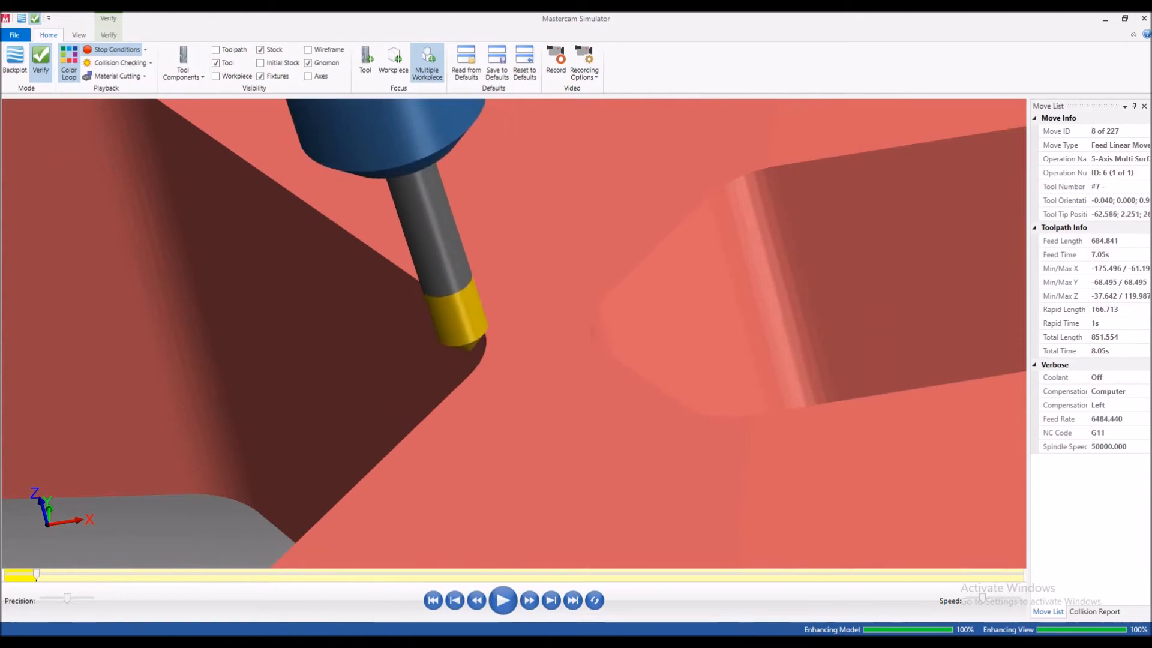
Step: Step the cut along the sloped edge past the upper corner and check the chamfer and tool contact
scroll(459, 306, "down", 5)
scroll(450, 307, "up", 5)
scroll(453, 301, "down", 5)
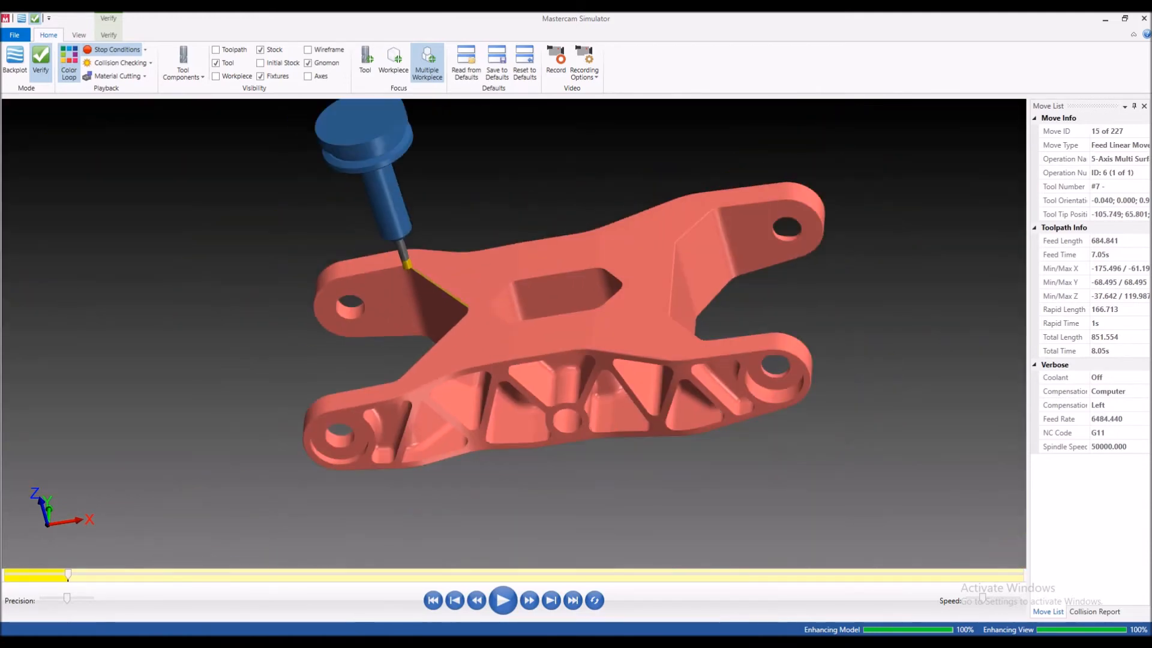
scroll(408, 258, "up", 6)
middle_click_drag(405, 262, 411, 258)
key("s")
key("s")
key("s")
scroll(414, 261, "down", 1)
scroll(409, 268, "down", 2)
key("s")
key("s")
key("s")
key("s")
key("s")
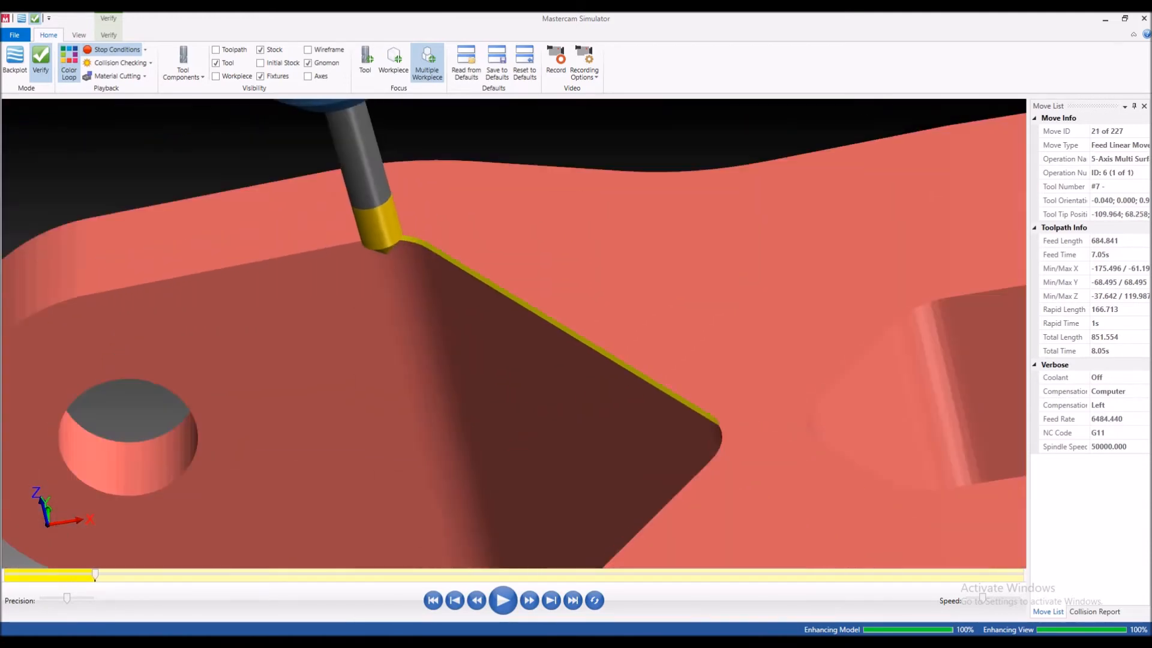
Step: Step the cut along the lug's upper edge to its rounded end and examine the chamfer
scroll(416, 268, "down", 5)
key("s")
key("s")
key("s")
scroll(379, 275, "up", 2)
key("s")
key("s")
key("s")
key("s")
key("s")
key("s")
key("s")
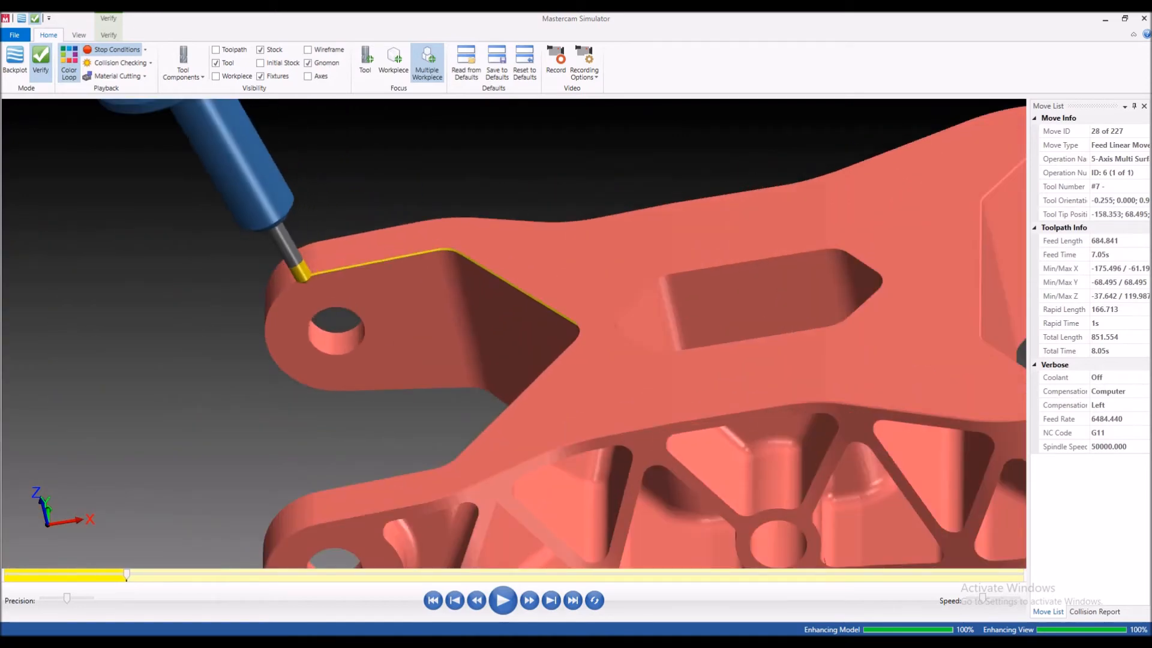
Step: Step the mill around the lug's rounded end and check the chamfer and holder position from the end side
mouse_move(299, 288)
middle_mouse_down()
mouse_move(331, 270)
mouse_move(308, 303)
middle_mouse_up()
scroll(270, 237, "down", 3)
scroll(278, 244, "up", 6)
middle_click_drag(291, 257, 420, 260)
key("s")
key("s")
key("s")
key("s")
key("s")
middle_click_drag(390, 297, 272, 285)
scroll(364, 297, "down", 5)
key("s")
key("s")
key("s")
key("s")
key("s")
key("s")
Step: Step the cut onto the lug's underside, run the rest of the verification, inspect the chamfered profile, and close the simulator
key("s")
key("s")
key("s")
key("s")
key("s")
key("s")
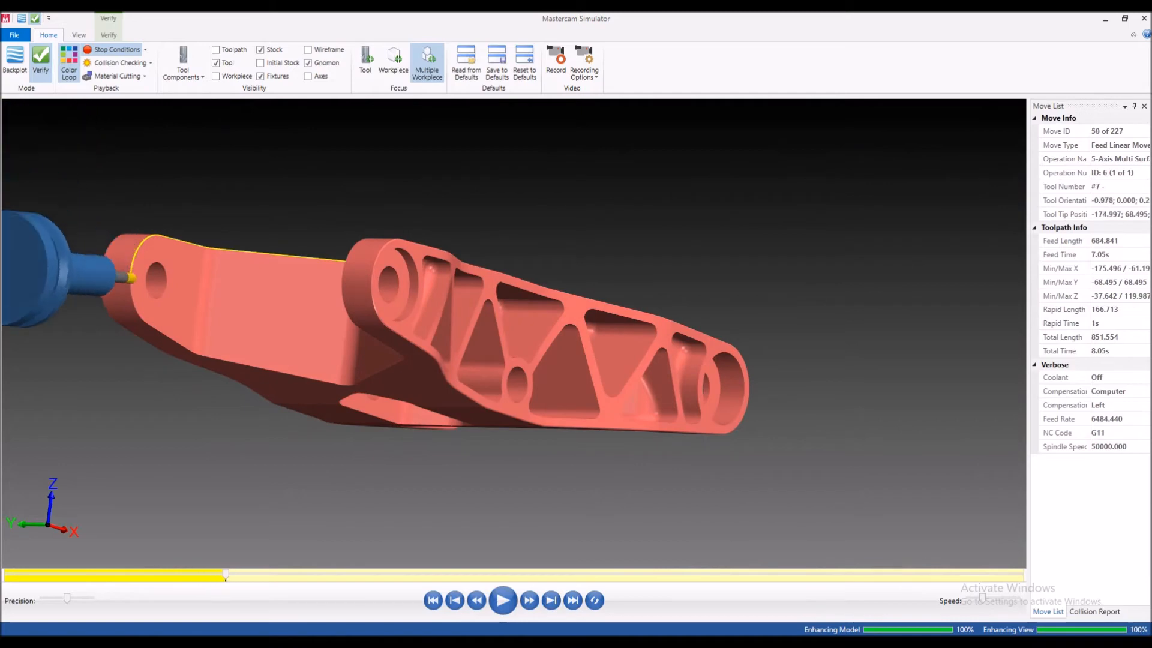
key("s")
key("s")
key("s")
key("s")
key("s")
key("s")
key("s")
key("s")
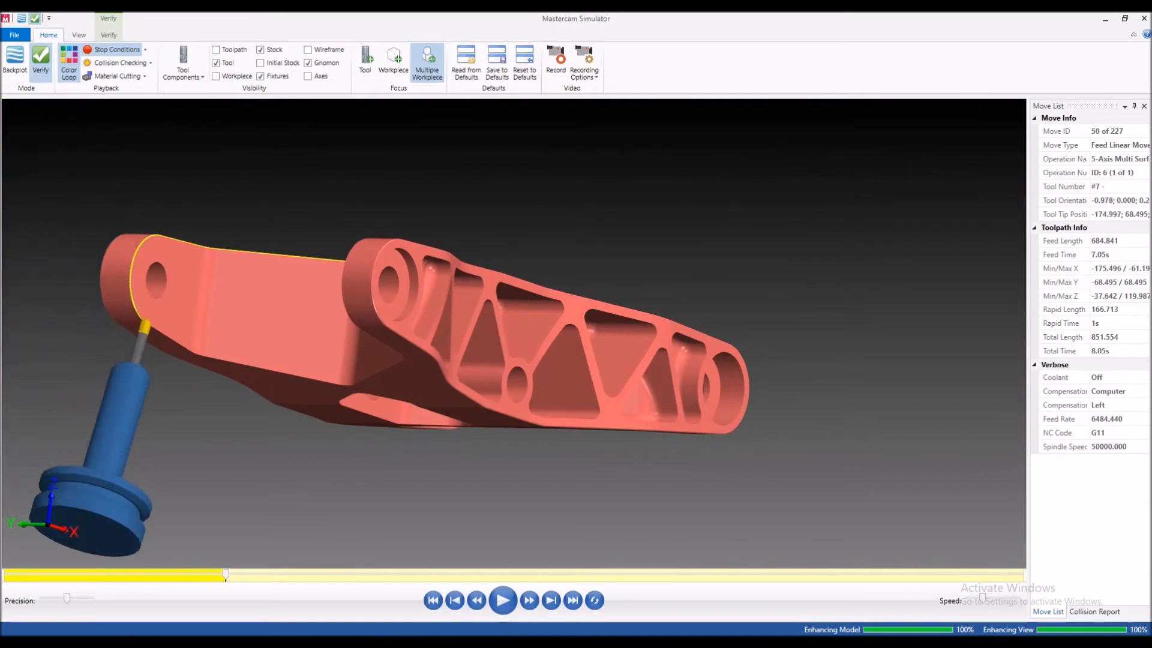
key("s")
key("s")
key("s")
key("s")
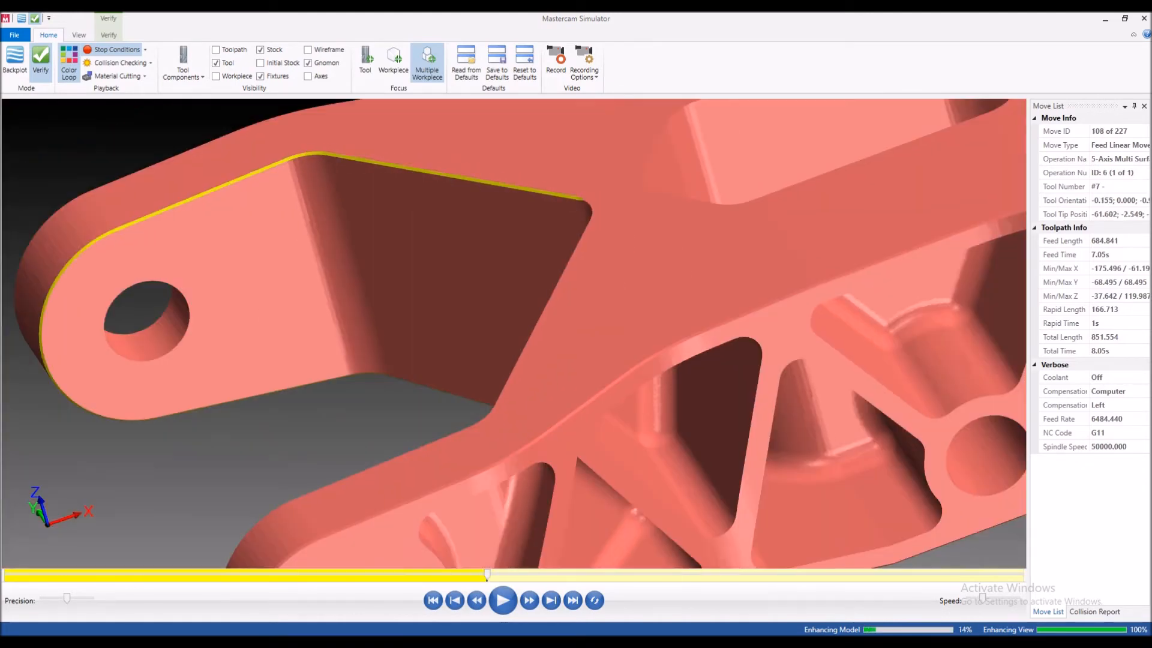
key("r")
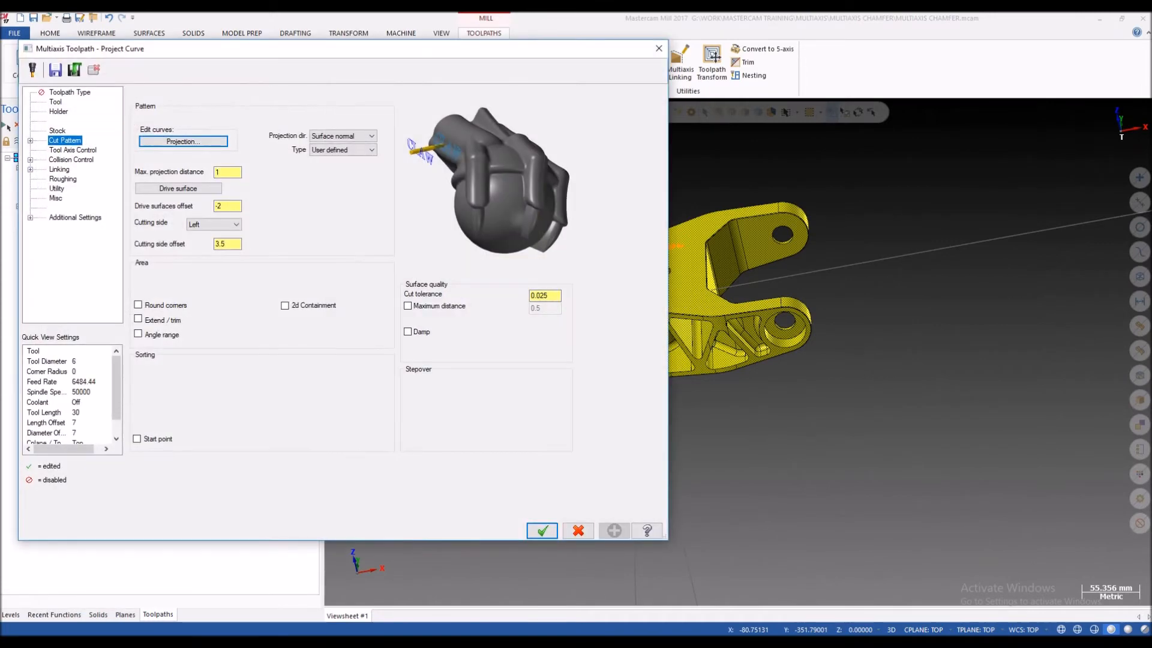
Step: Set the fifth operation's cutting side offset to 3 and regenerate its toolpath for another verification
left_click_drag(228, 244, 222, 244)
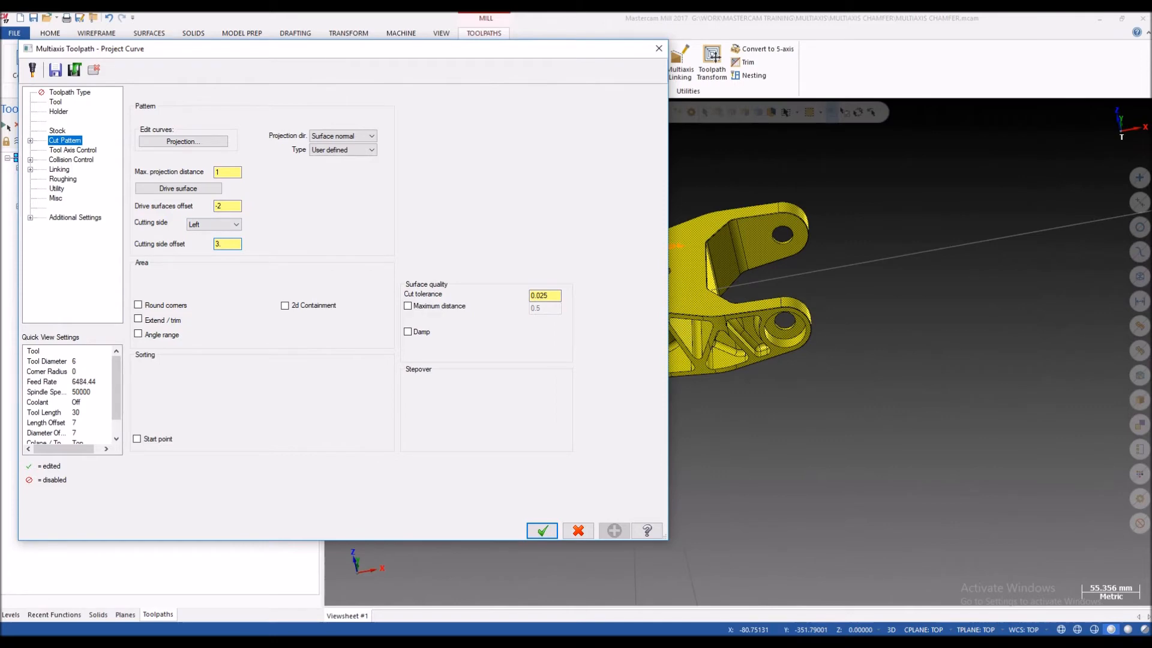
key("Return")
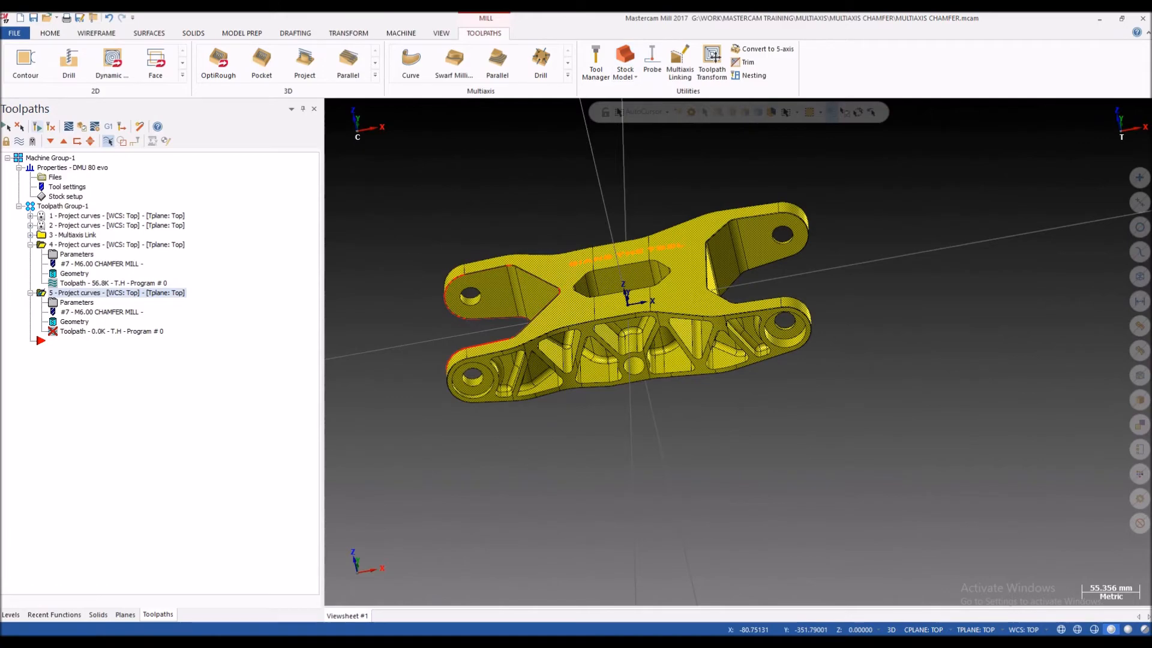
left_click(82, 127)
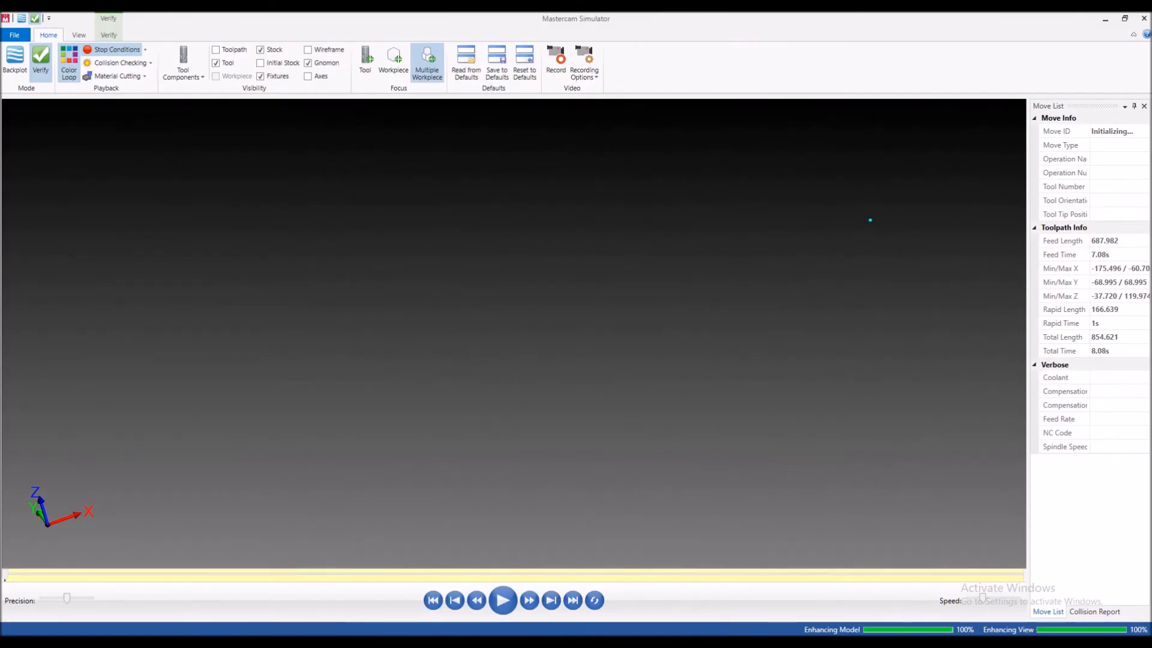
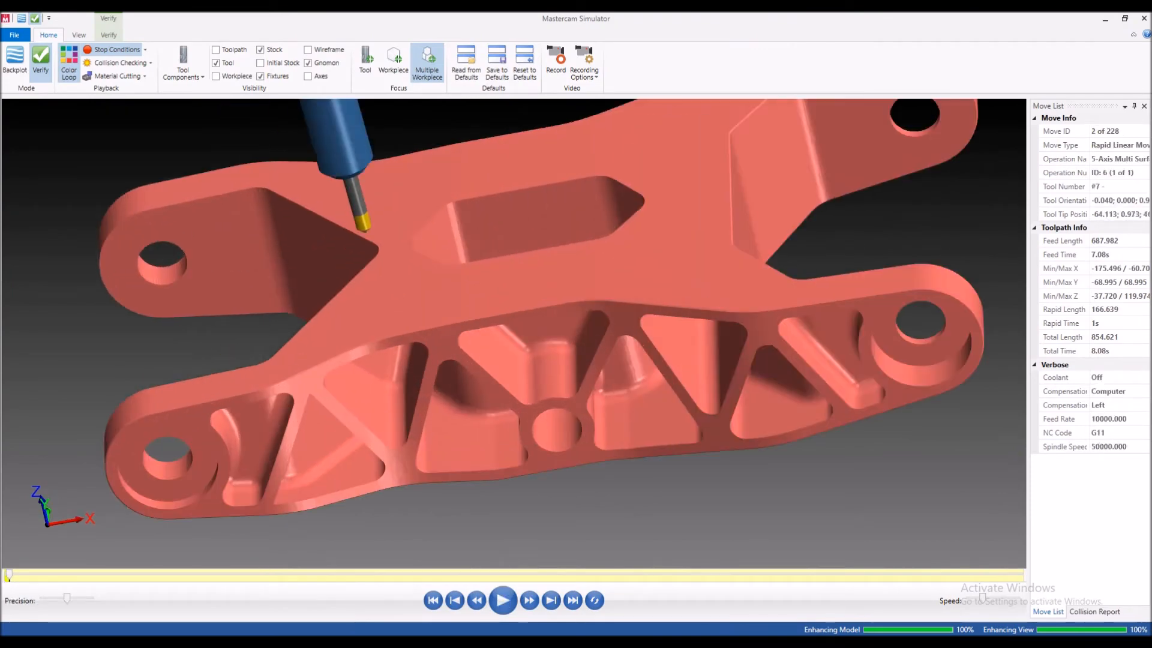
Step: Run the fifth operation's verification and examine the chamfer along the lug edges and side profile from several angles
key("r")
scroll(316, 235, "up", 6)
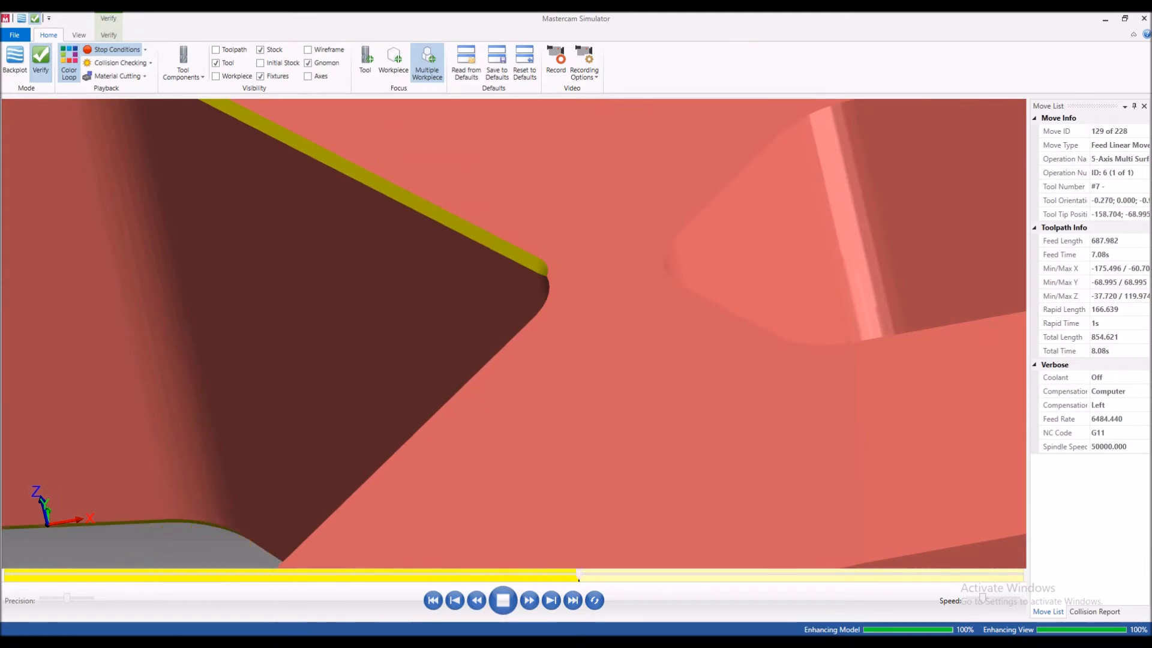
scroll(538, 268, "down", 5)
scroll(438, 340, "up", 4)
middle_click_drag(438, 340, 489, 336)
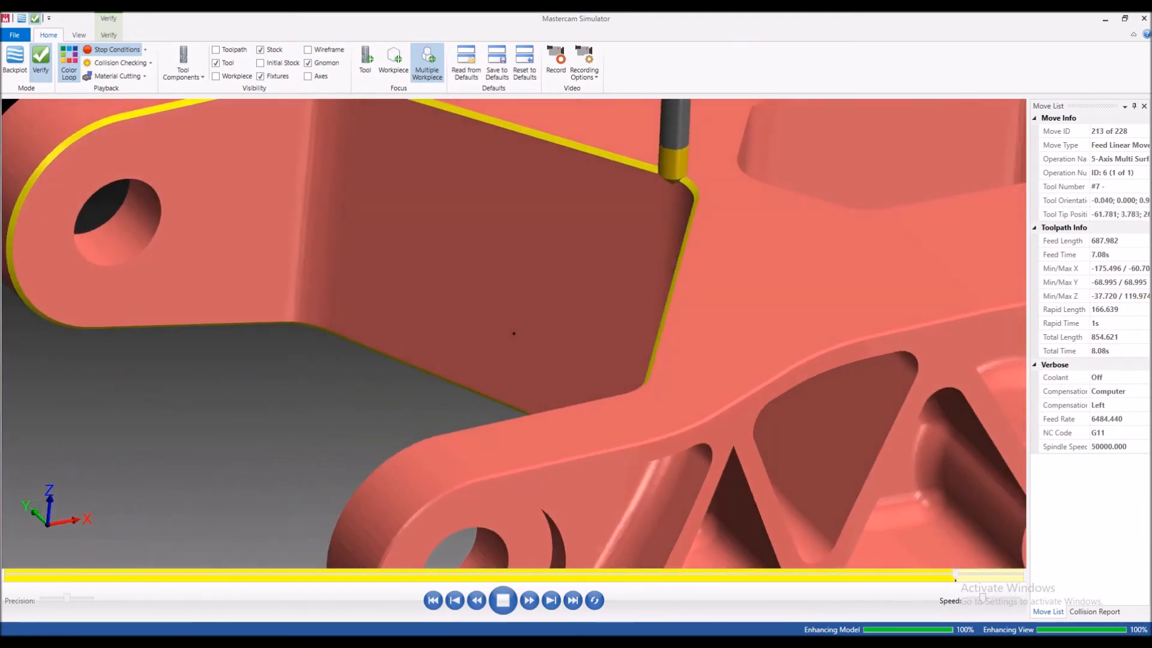
scroll(444, 336, "down", 3)
mouse_move(550, 288)
middle_mouse_down()
mouse_move(548, 252)
mouse_move(555, 312)
mouse_move(636, 228)
mouse_move(551, 277)
middle_mouse_up()
scroll(550, 277, "up", 5)
scroll(558, 277, "down", 4)
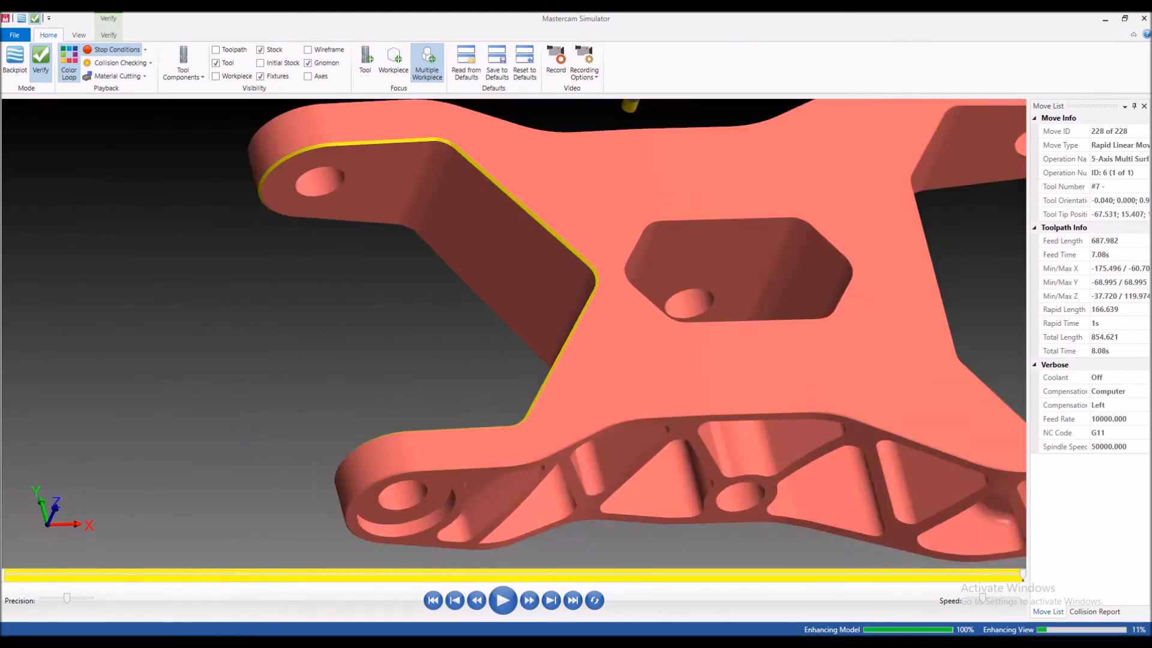
scroll(558, 277, "down", 4)
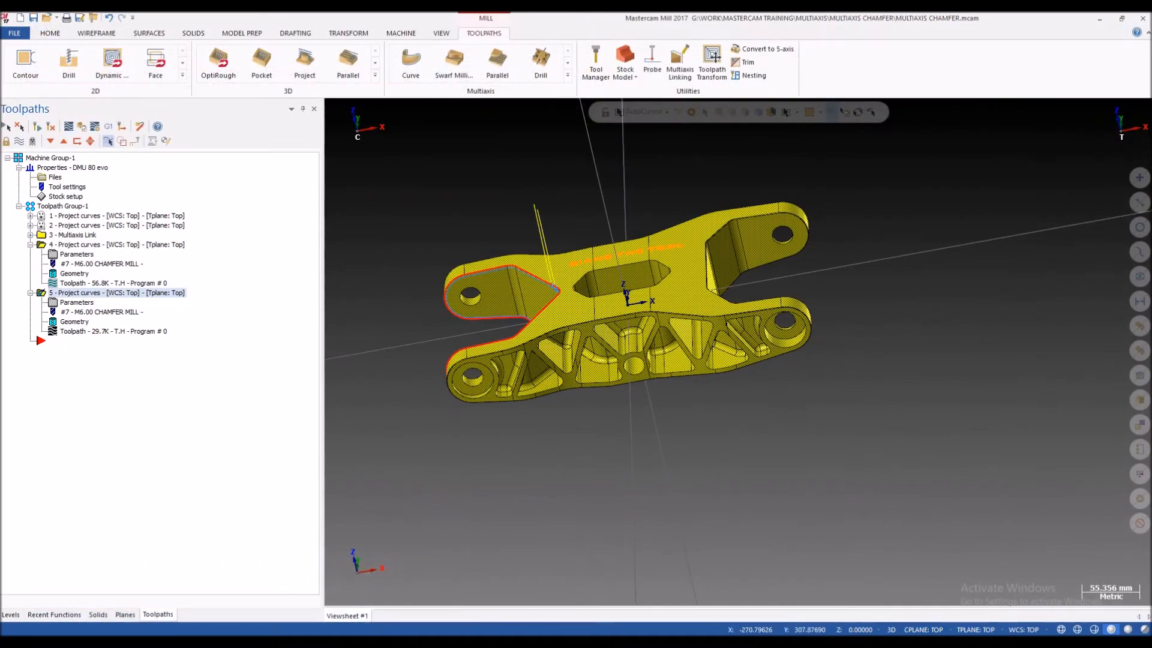
Step: Set the fourth operation's drive surfaces offset to -1 and cutting side offset to 1.2, and regenerate its toolpath
left_click(76, 254)
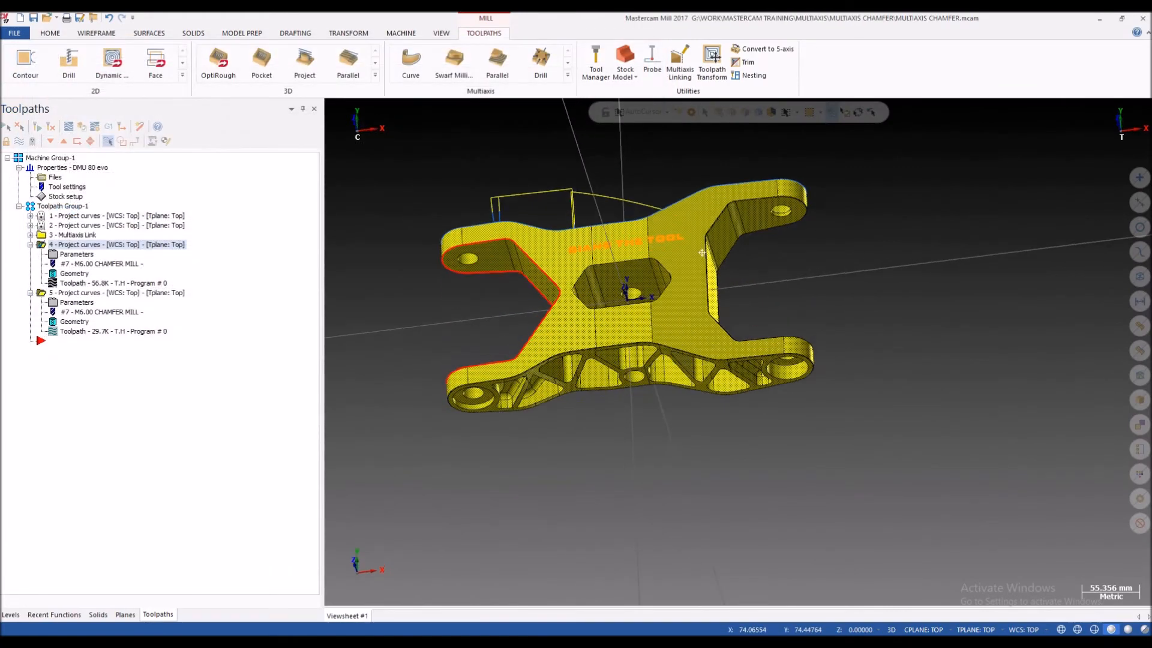
left_click(77, 255)
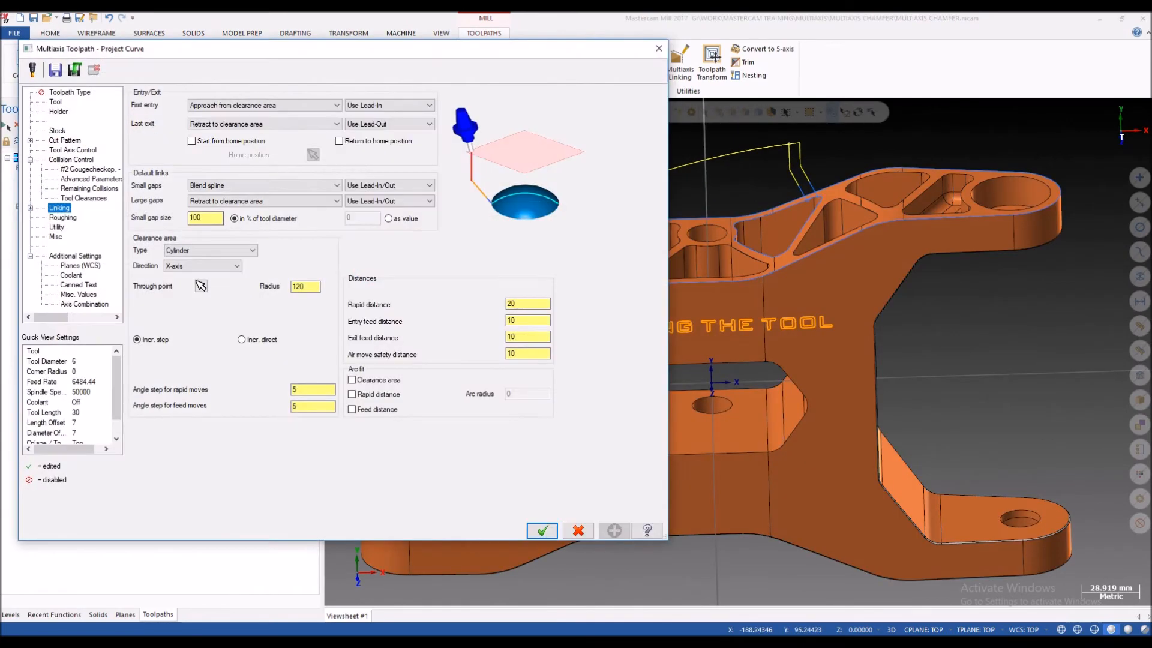
left_click(65, 141)
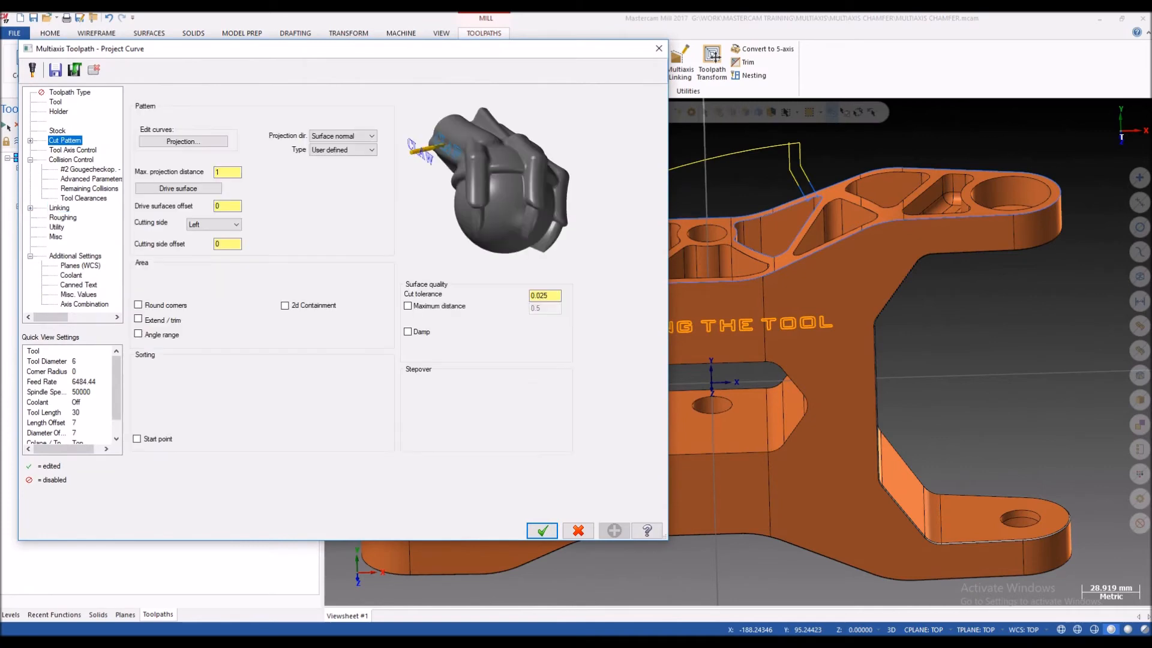
double_click(224, 206)
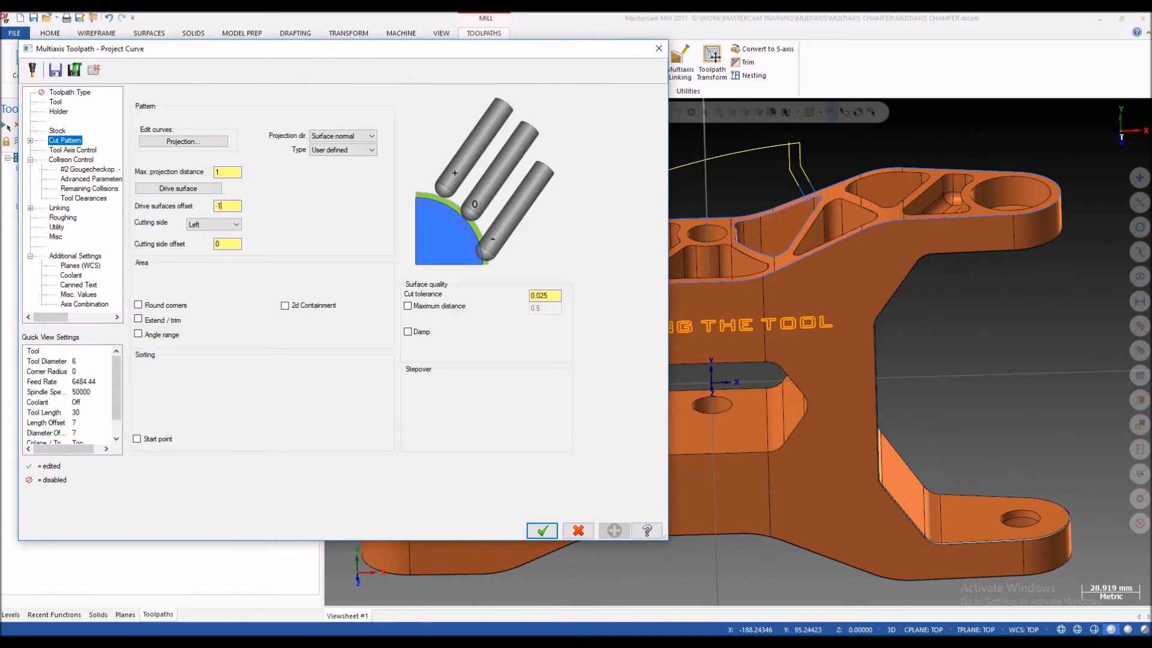
key("Tab")
key("Tab")
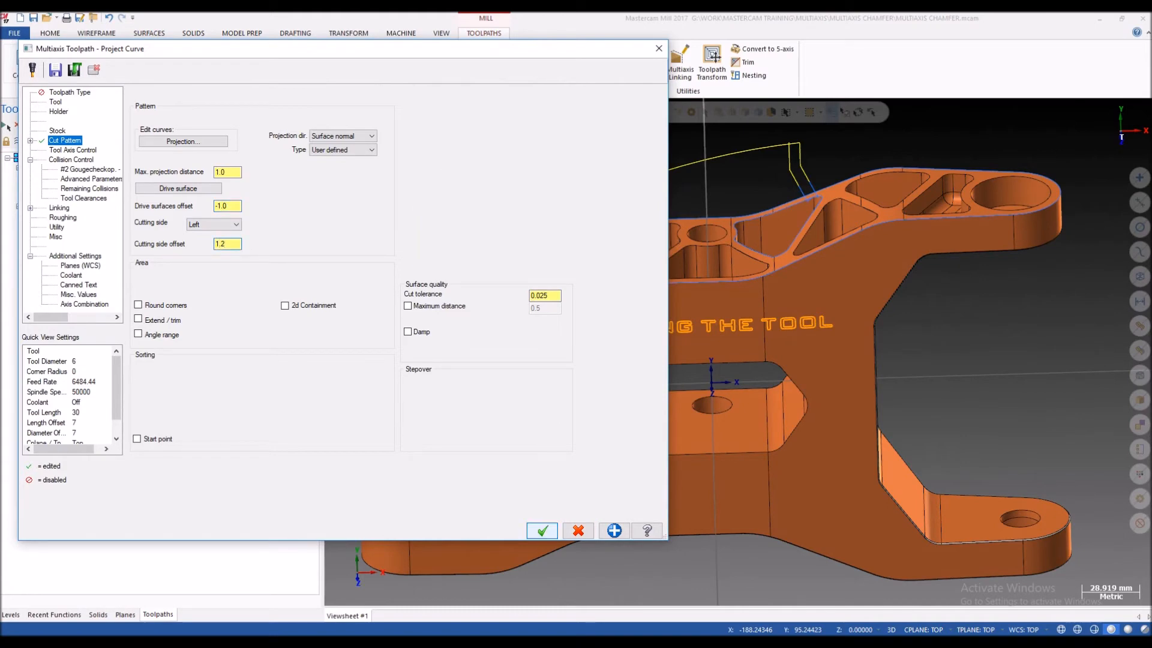
left_click(541, 530)
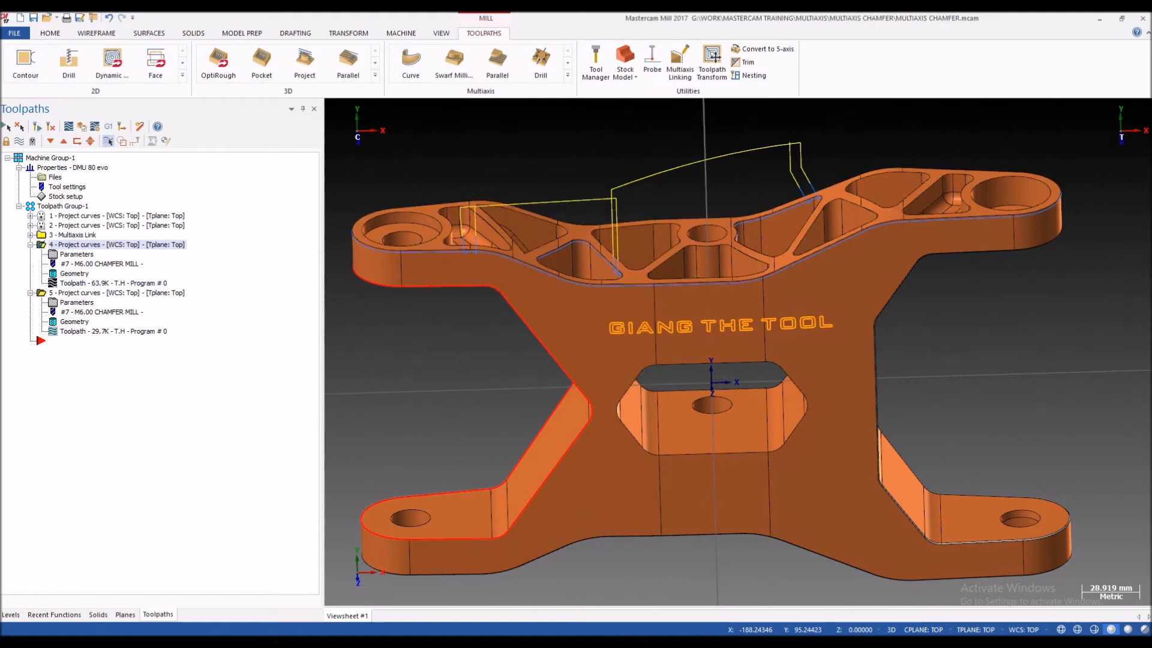
Step: Backplot the fourth operation and examine the chamfer mill's position along the edge and around the lug's rounded end
left_click(68, 126)
scroll(506, 234, "up", 5)
key("r")
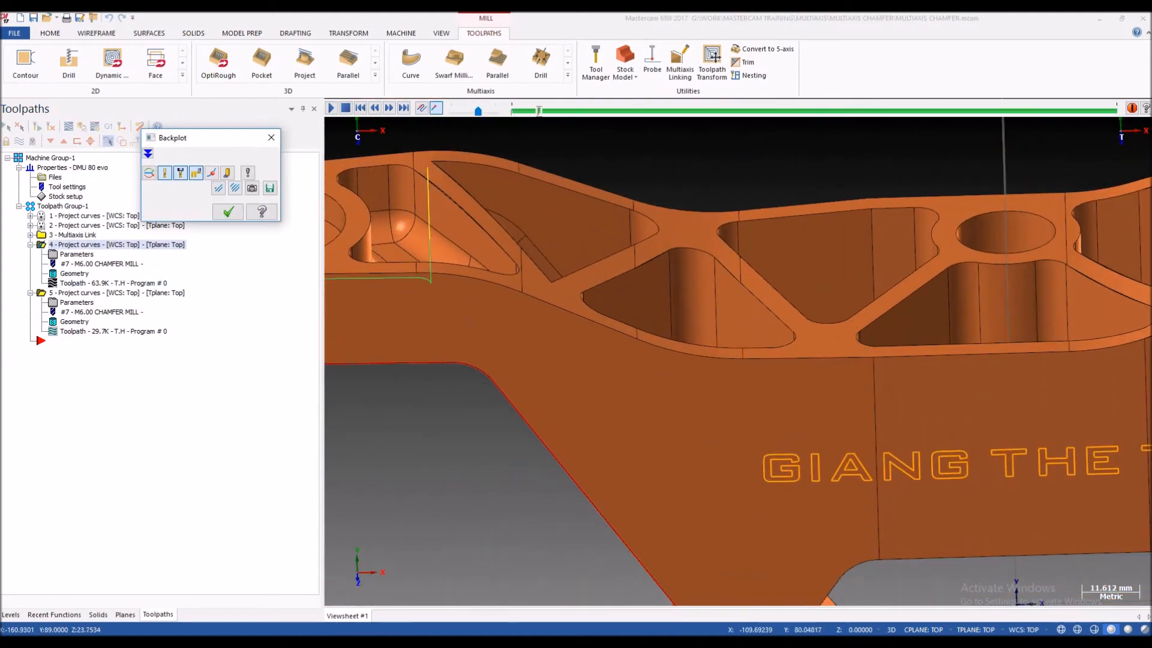
scroll(452, 247, "down", 4)
scroll(369, 267, "up", 10)
middle_click_drag(576, 282, 498, 261)
scroll(534, 267, "down", 2)
scroll(497, 261, "up", 3)
scroll(493, 263, "up", 1)
scroll(477, 261, "down", 5)
scroll(469, 256, "up", 3)
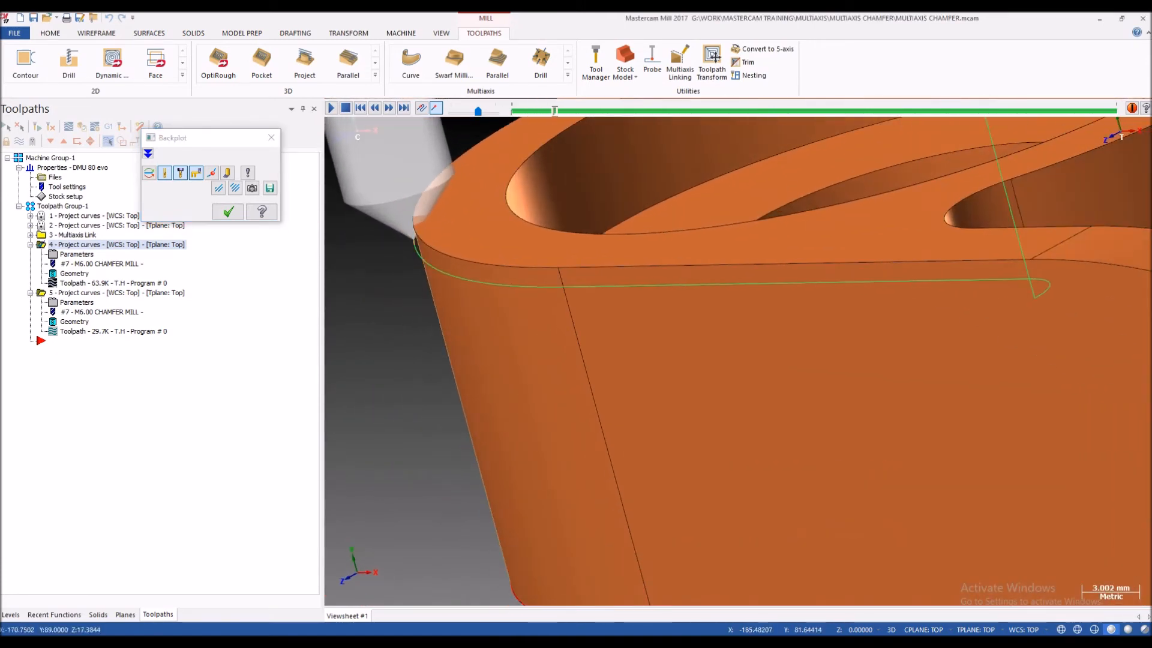
scroll(464, 260, "down", 4)
middle_click_drag(463, 260, 485, 282)
scroll(485, 282, "down", 4)
key("Escape")
scroll(485, 287, "down", 6)
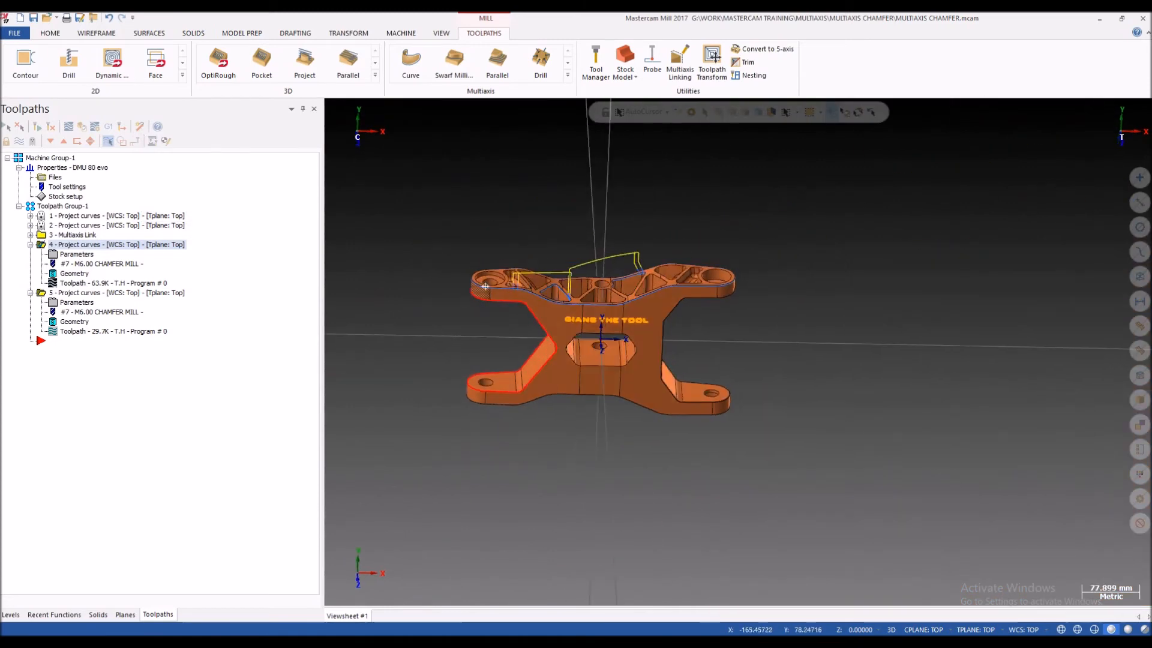
Step: Compare the fourth and fifth operations' toolpaths along the pocketed face's rim and the side profile
scroll(485, 286, "up", 3)
left_click(30, 244)
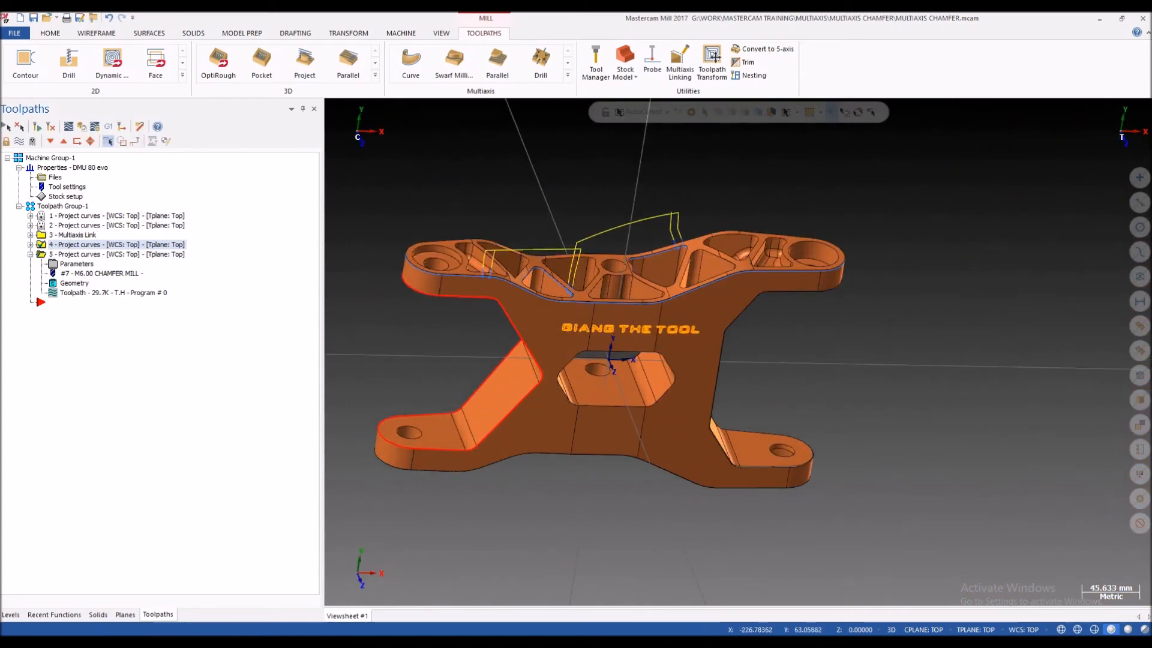
scroll(524, 278, "up", 3)
mouse_move(524, 279)
middle_mouse_down()
mouse_move(522, 264)
mouse_move(520, 280)
middle_mouse_up()
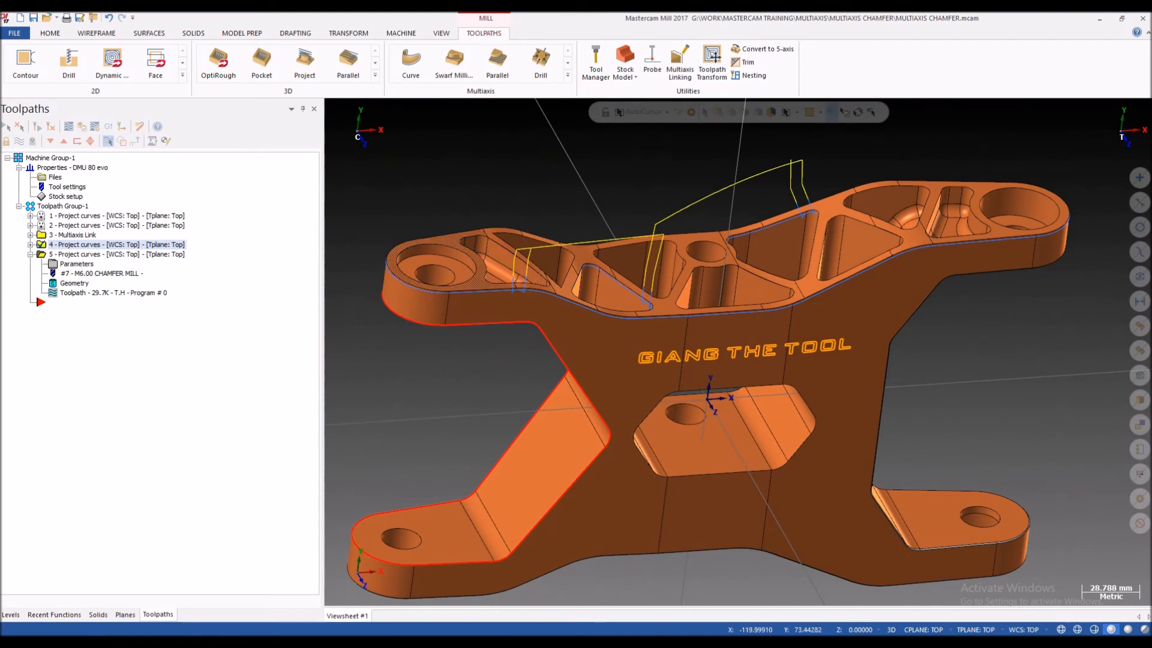
scroll(456, 270, "up", 2)
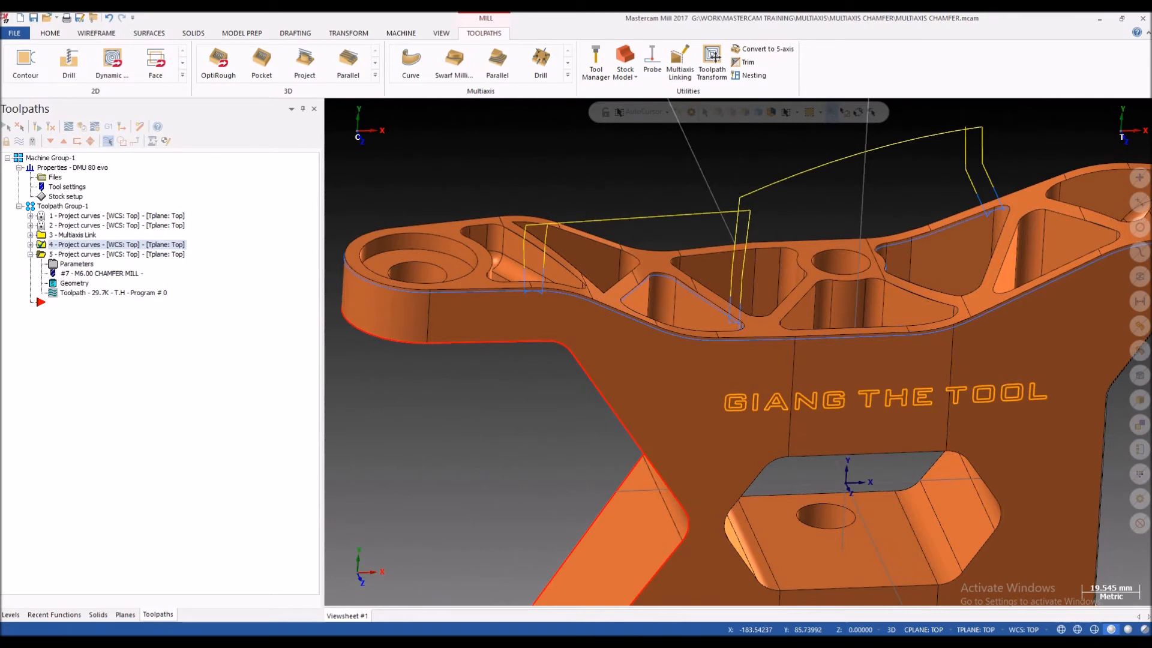
scroll(505, 293, "up", 2)
middle_click_drag(506, 293, 492, 304)
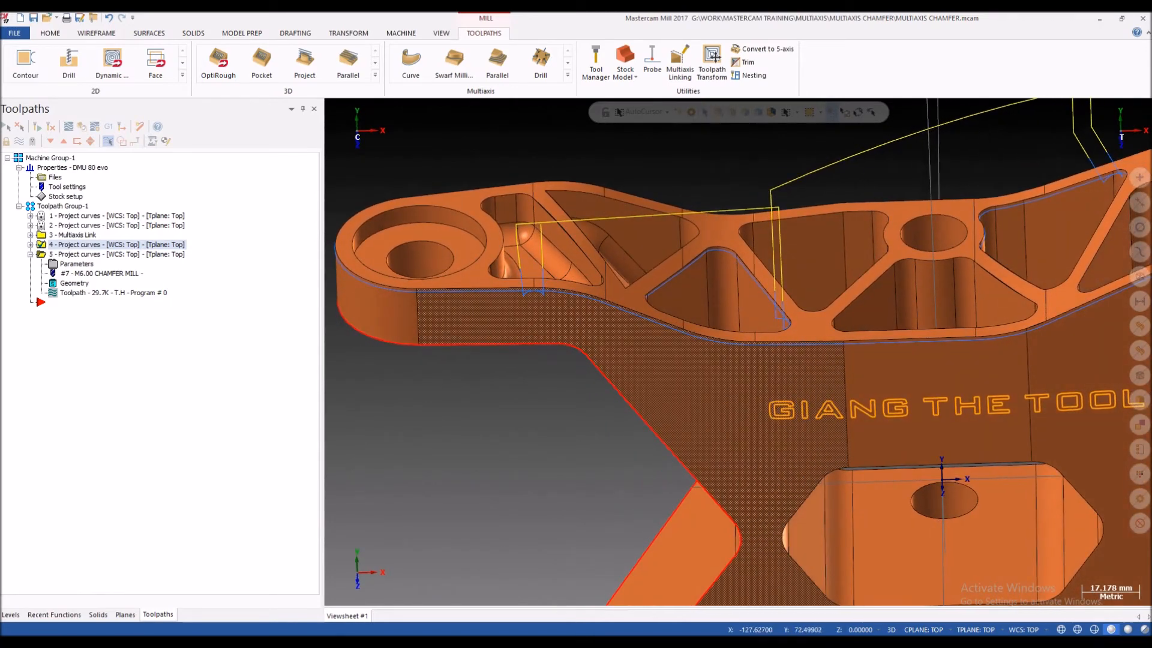
mouse_move(541, 314)
middle_mouse_down()
mouse_move(542, 283)
mouse_move(544, 314)
middle_mouse_up()
scroll(739, 352, "down", 5)
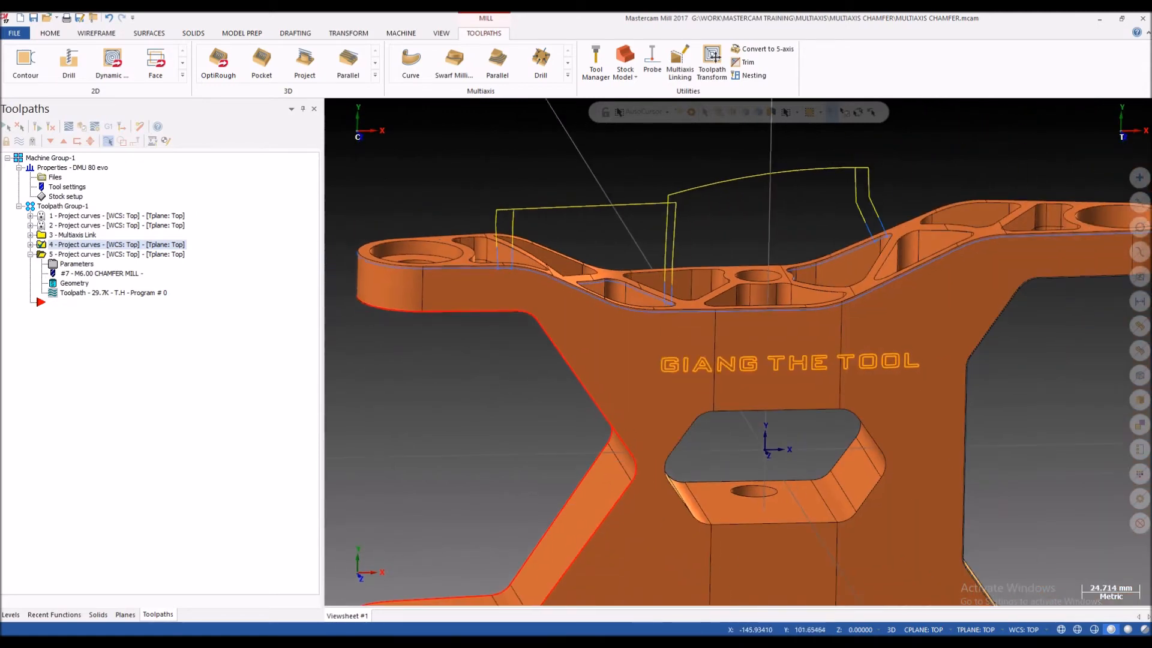
mouse_move(739, 352)
middle_mouse_down()
mouse_move(696, 337)
mouse_move(678, 345)
middle_mouse_up()
scroll(454, 266, "up", 3)
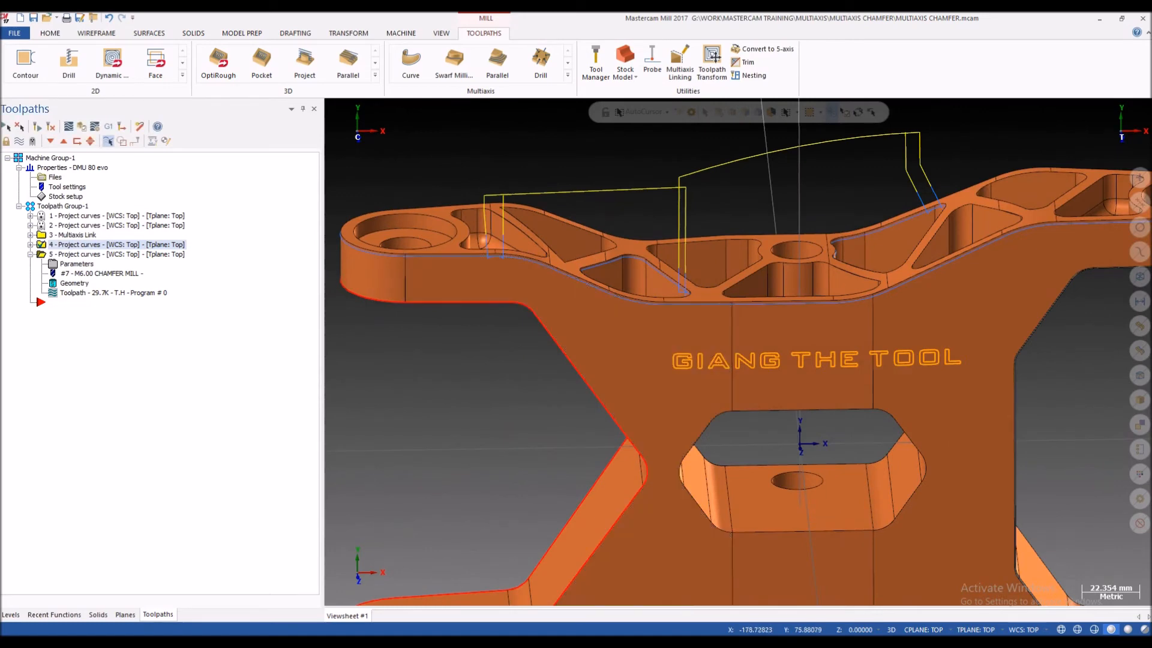
left_click(108, 255, "ctrl")
middle_click_drag(638, 275, 685, 270)
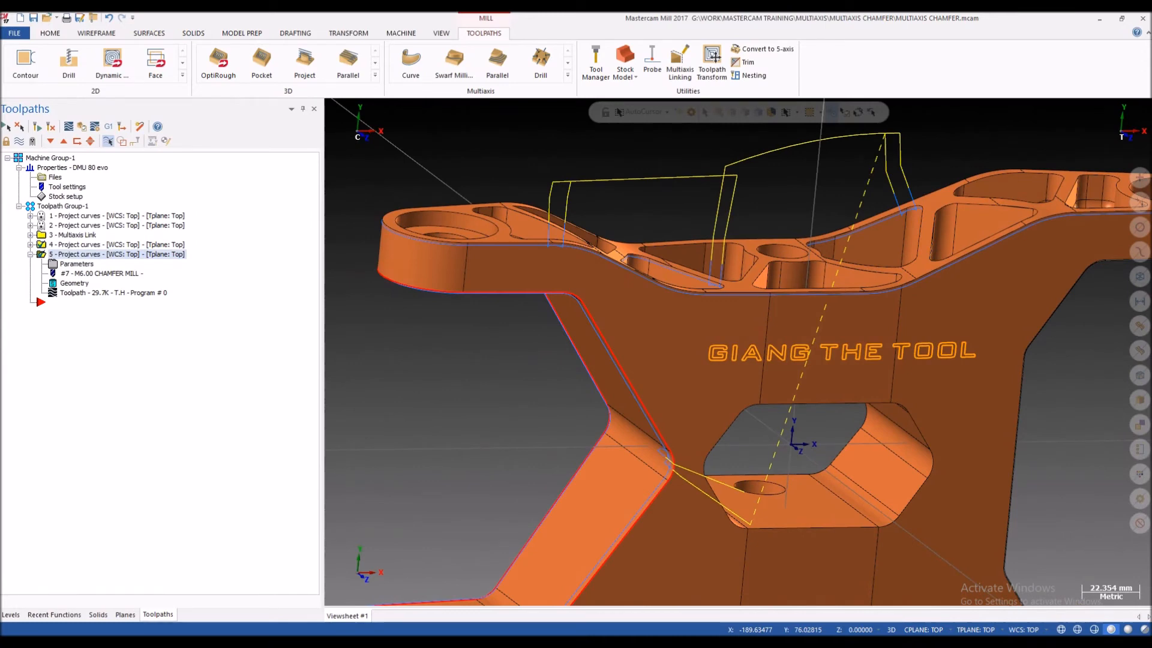
left_click(108, 244, "ctrl")
left_click(108, 245)
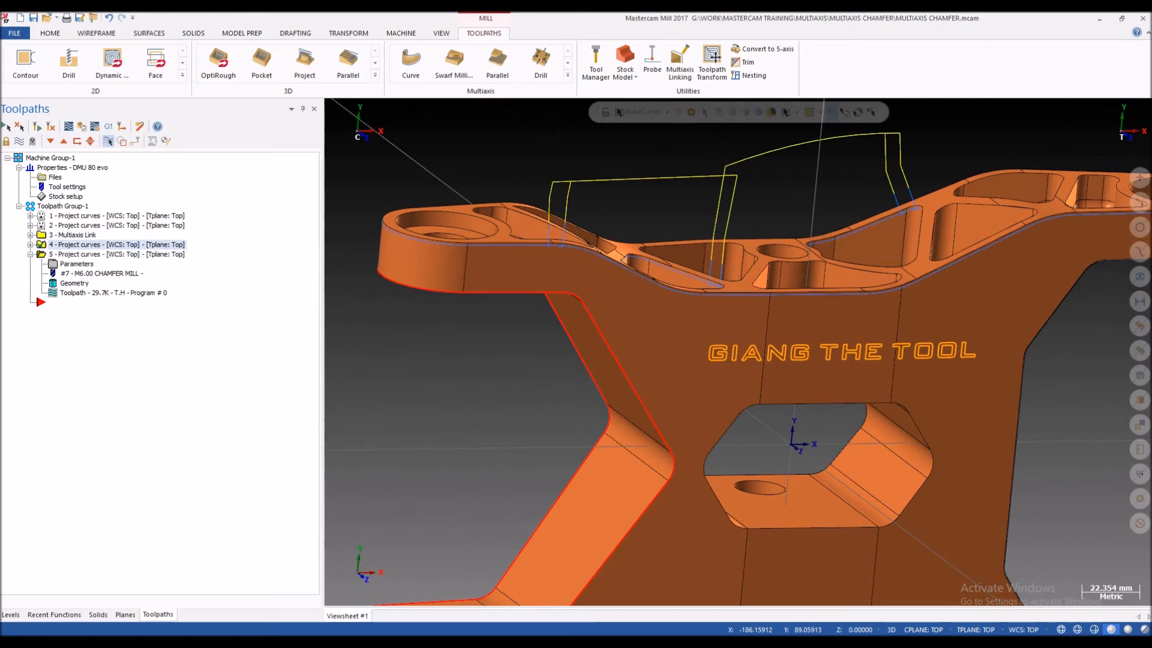
Step: Add the side profile wireframe chain to the fourth operation's projection curves
left_click(30, 245)
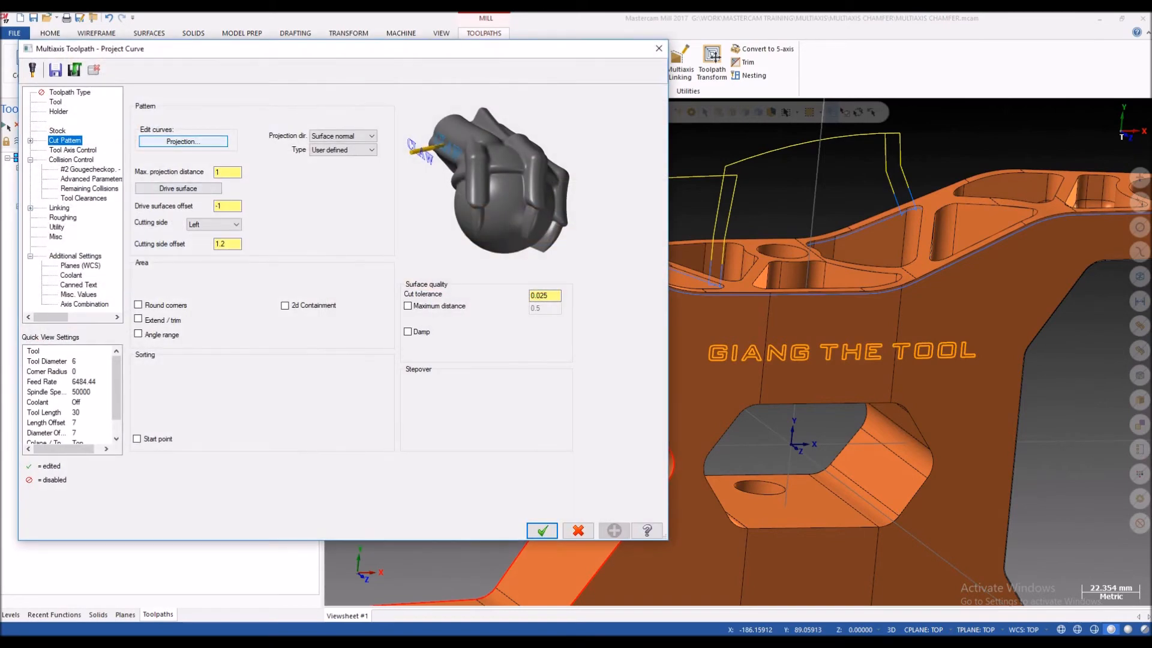
left_click(183, 142)
scroll(588, 297, "up", 1)
right_click(351, 128)
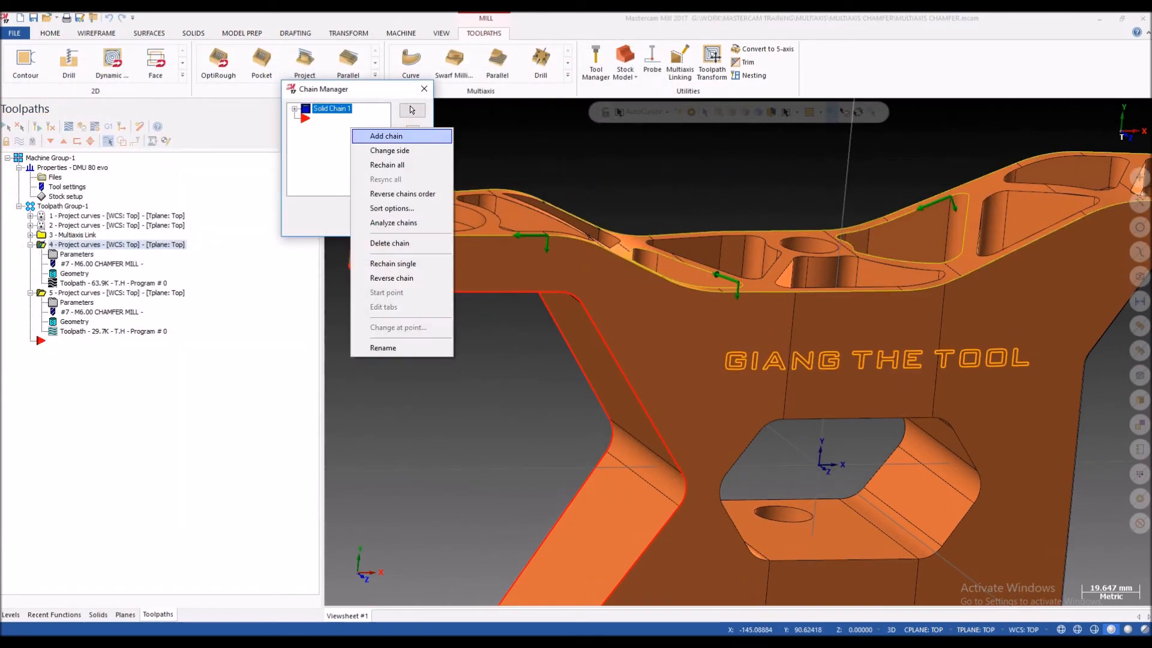
left_click(386, 136)
scroll(430, 211, "down", 1)
left_click(577, 354)
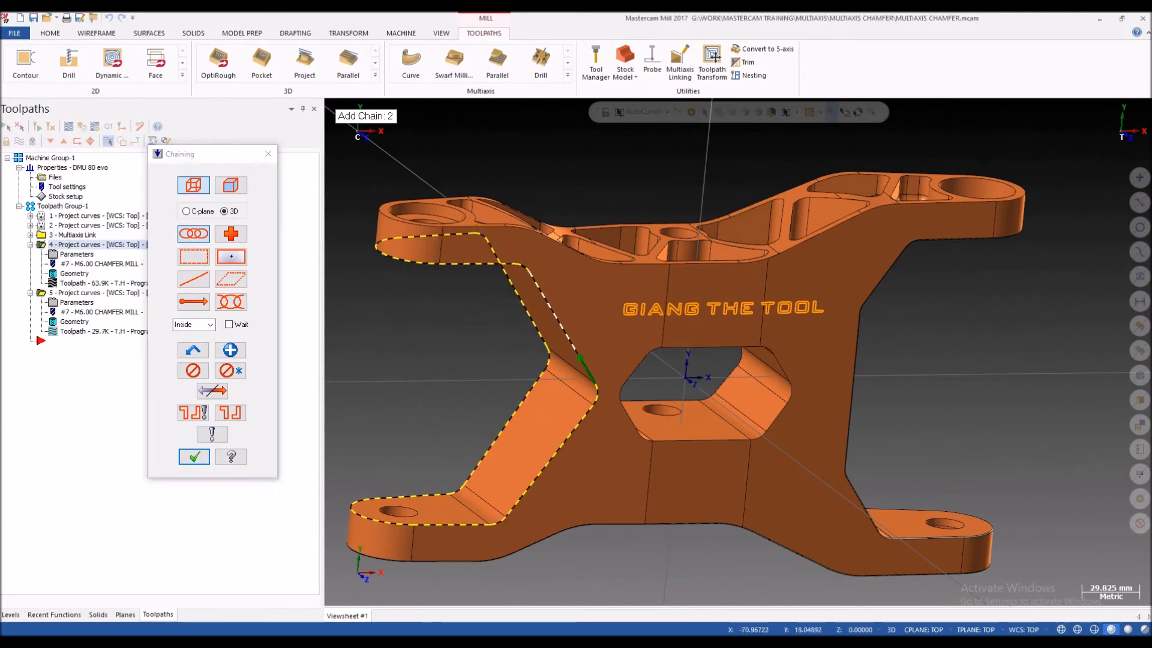
middle_click_drag(562, 339, 552, 317)
left_click(194, 456)
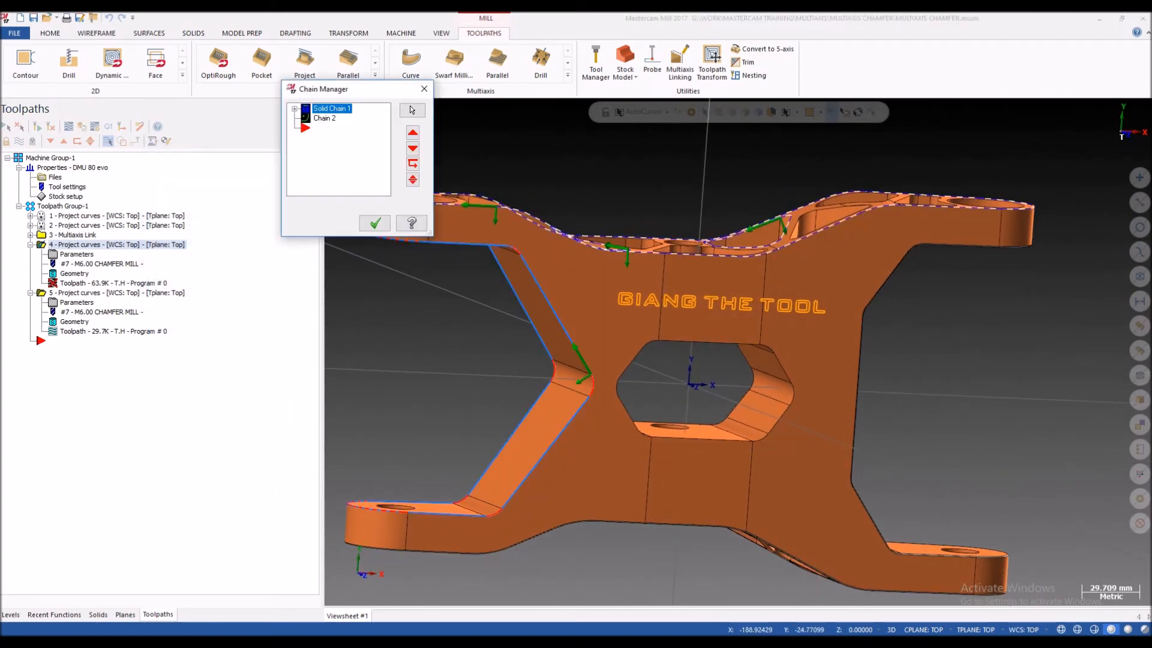
left_click(375, 223)
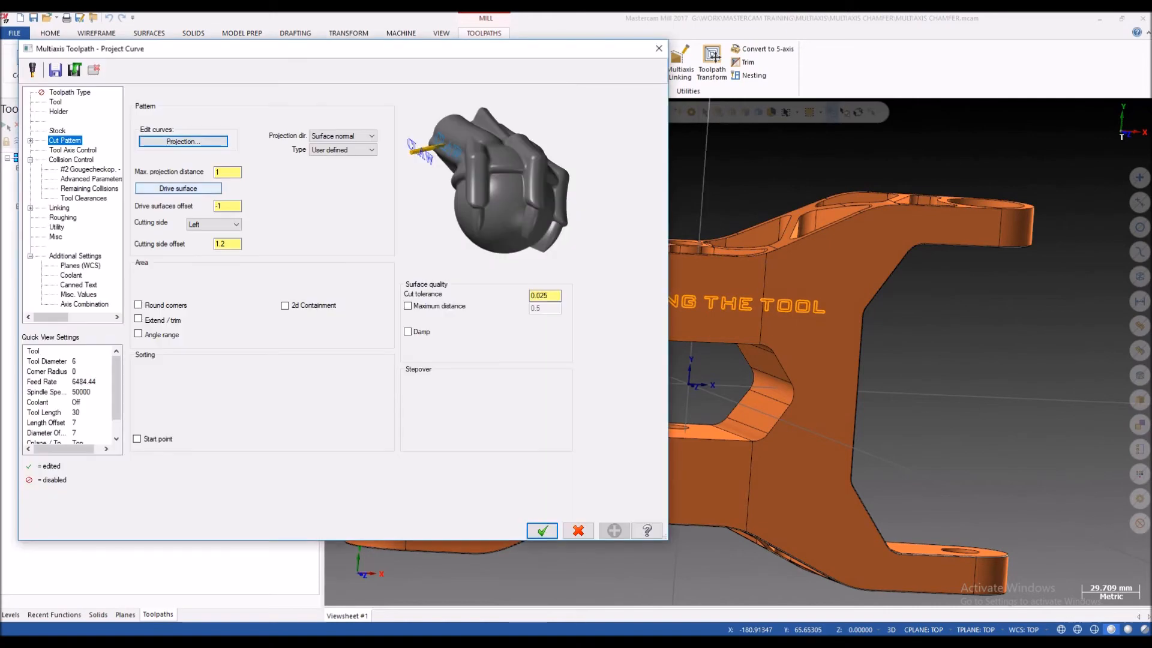
Step: Add the solid faces bordering the side profile, including both lugs' rounded end faces, to the fourth operation's drive surfaces
left_click(178, 188)
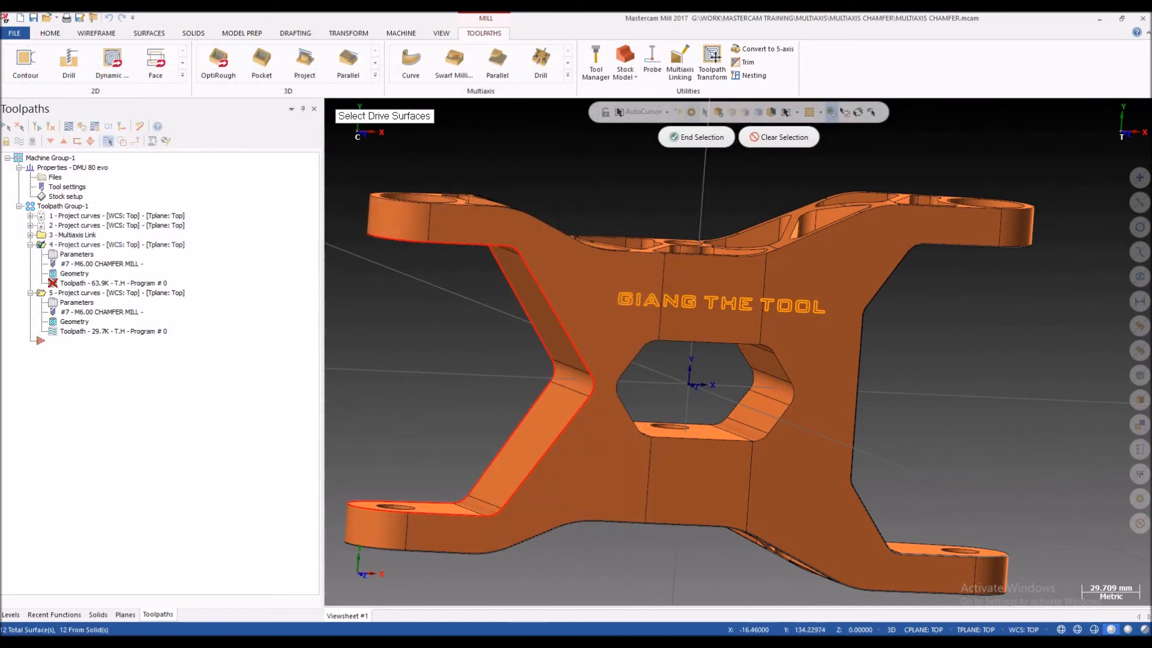
left_click(772, 113)
scroll(540, 228, "up", 2)
scroll(540, 228, "down", 4)
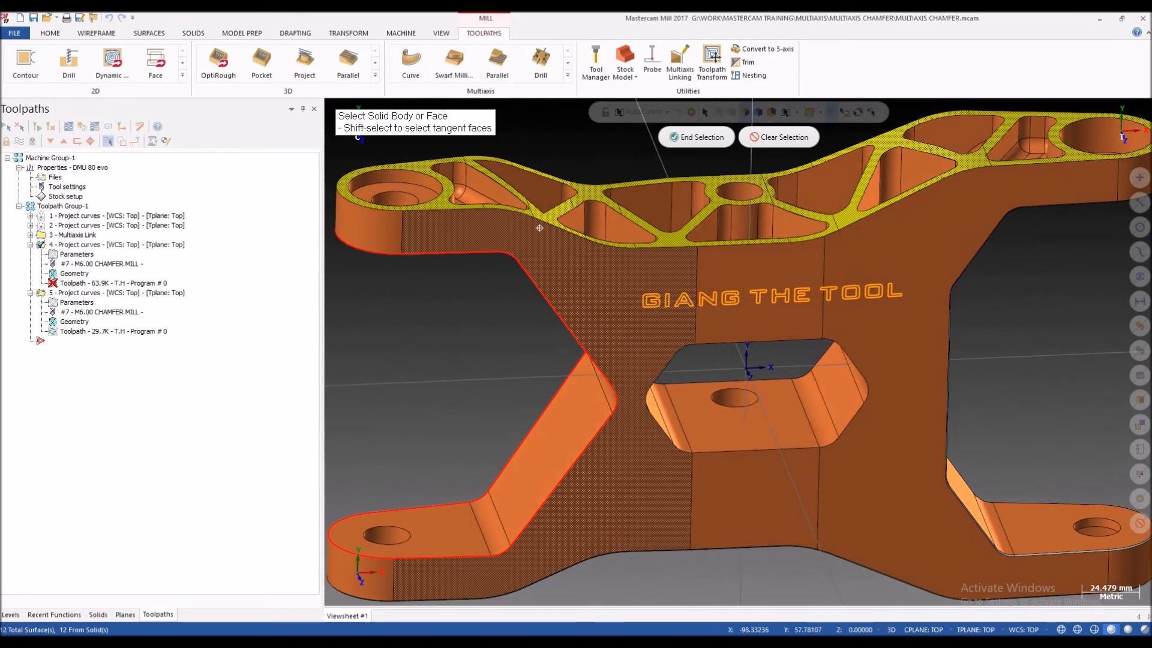
scroll(660, 336, "up", 2)
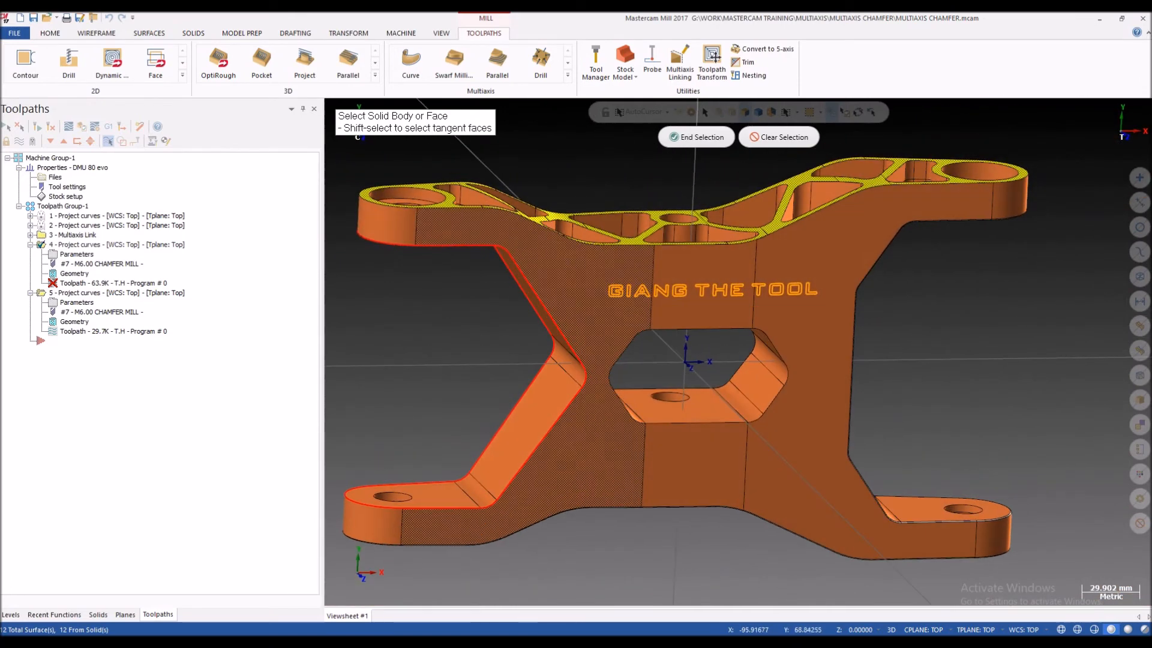
middle_click_drag(708, 240, 693, 294)
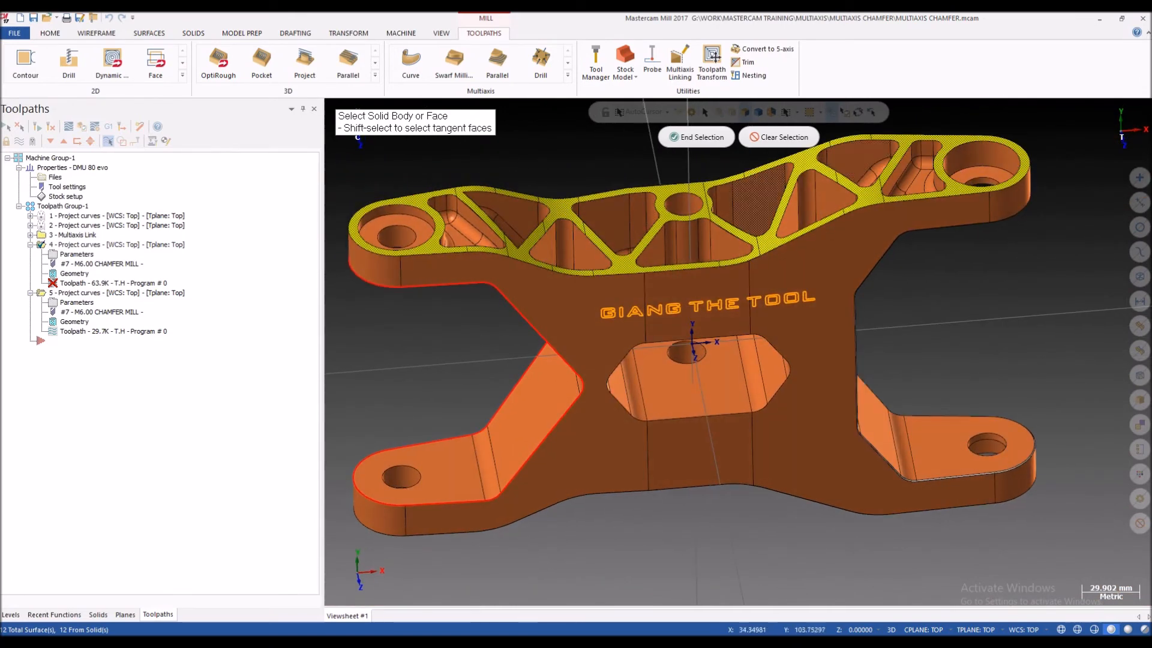
left_click(543, 306)
left_click(373, 265)
scroll(391, 487, "down", 1)
middle_click_drag(369, 511, 834, 339)
left_click(373, 515)
left_click(680, 321)
middle_click_drag(774, 360, 444, 378)
scroll(444, 378, "down", 1)
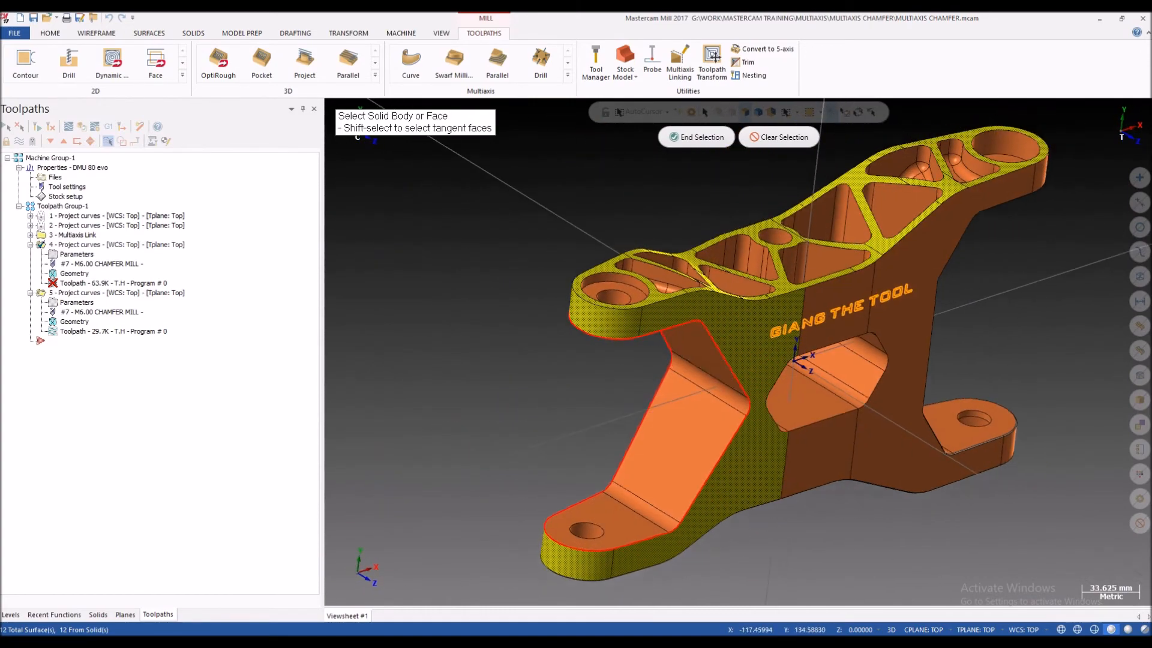
left_click(697, 137)
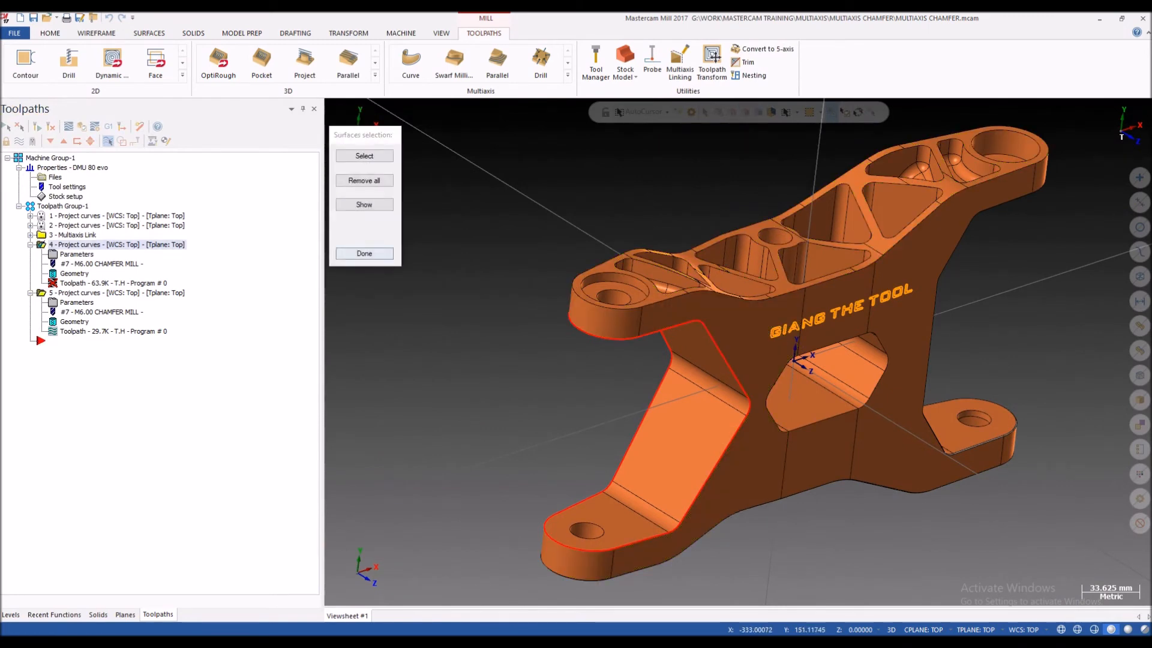
left_click(365, 253)
Step: Accept the fourth operation's new geometry, regenerate its toolpath, and check the path on both chamfered profiles
left_click(542, 531)
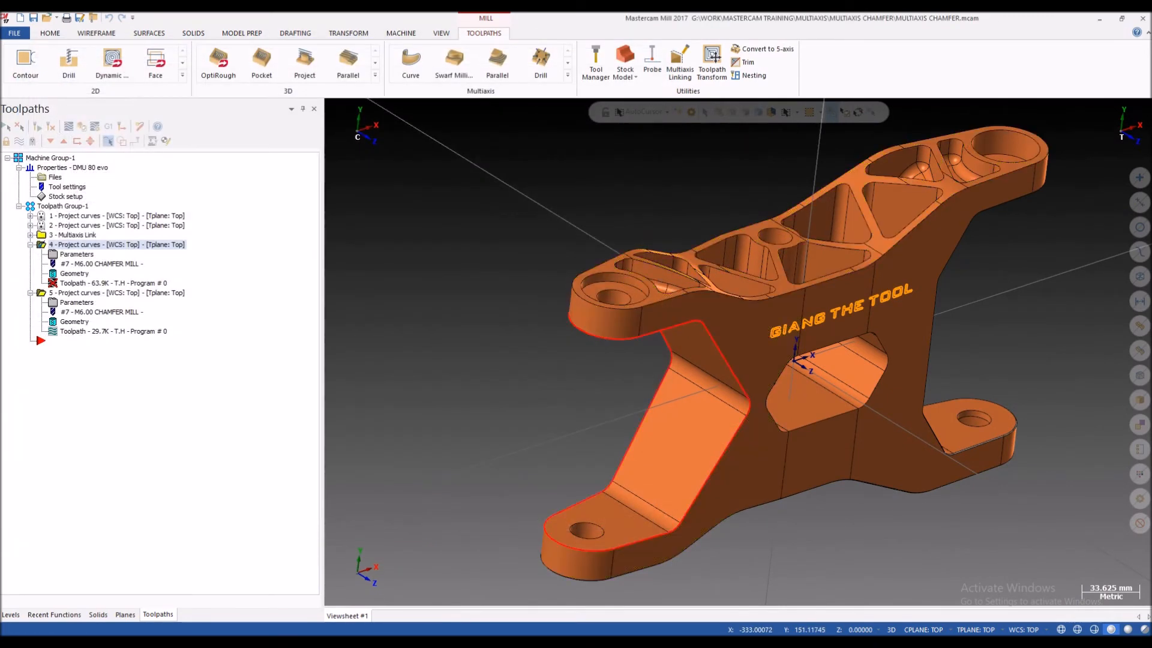
left_click(37, 127)
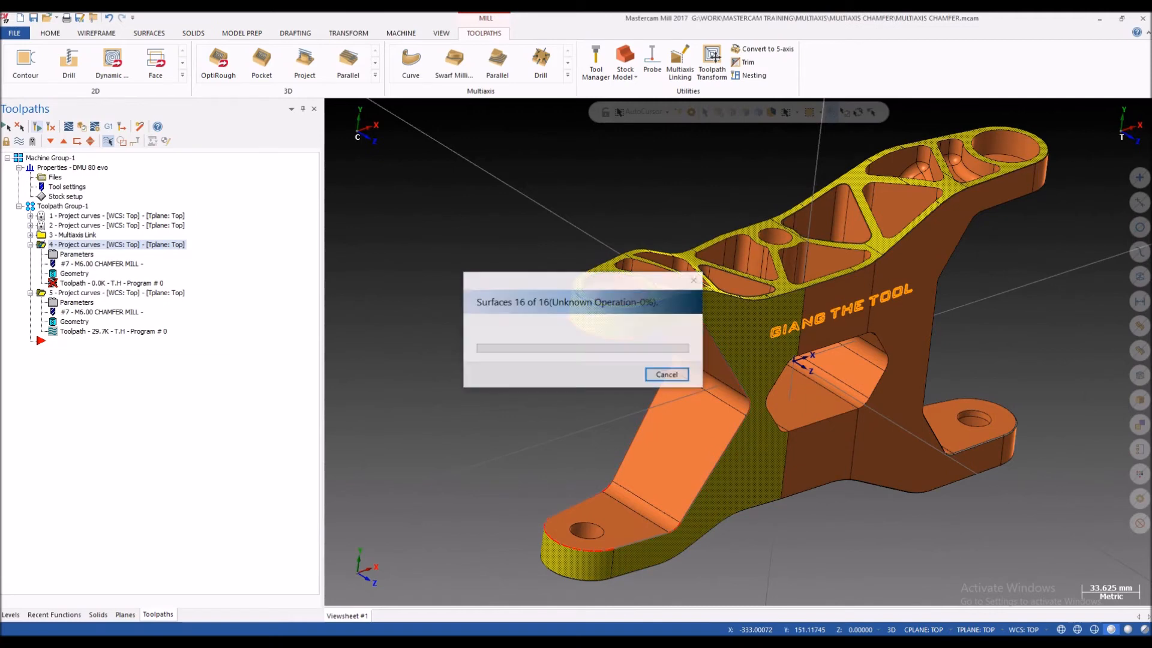
middle_click_drag(766, 354, 735, 353)
scroll(736, 353, "down", 1)
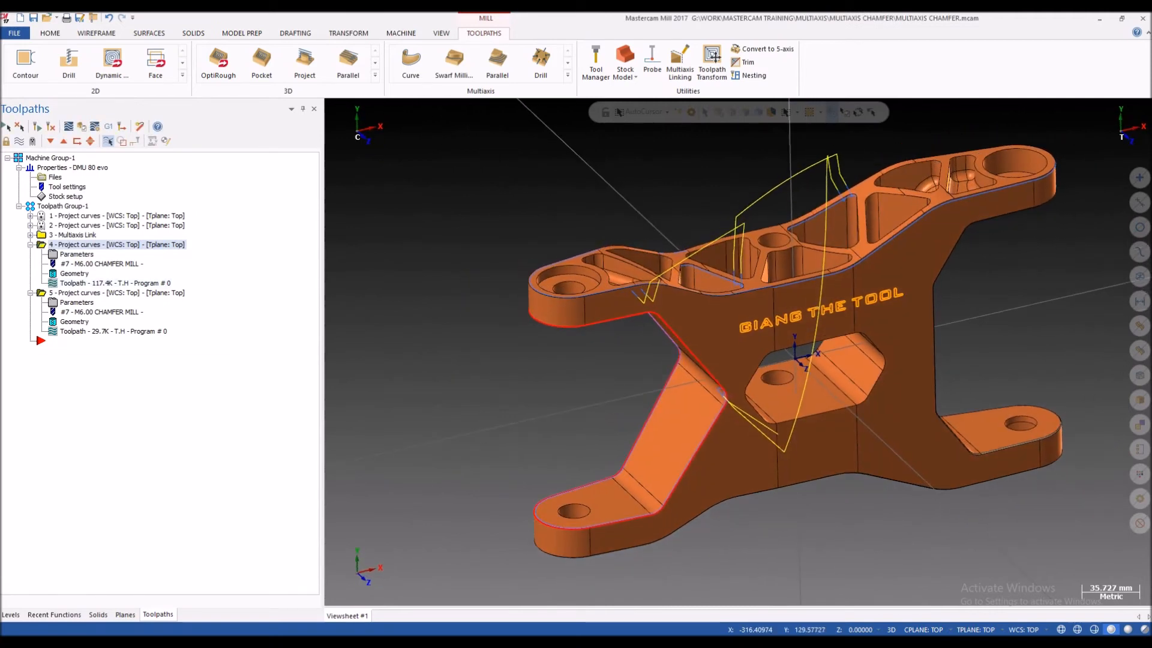
Step: Backplot the fourth operation's toolpath and check the tool position along the side profile and the pocketed face's rim
key("alt+t")
left_click_drag(512, 111, 657, 110)
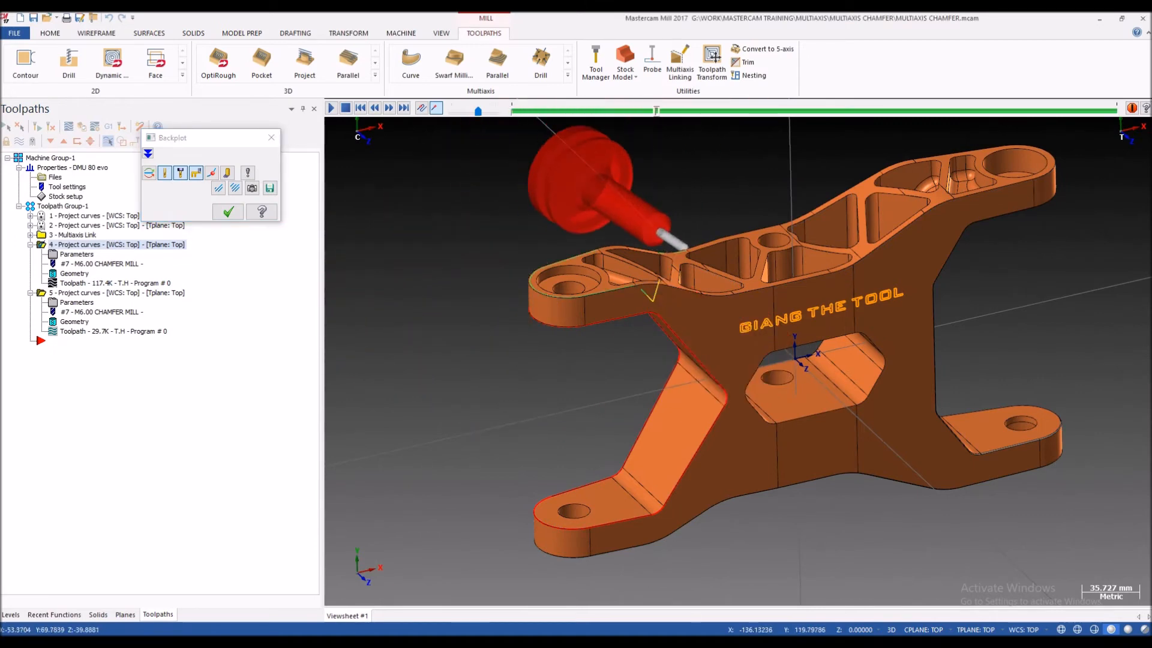
scroll(708, 168, "down", 3)
middle_click_drag(708, 168, 694, 187)
scroll(693, 186, "up", 3)
left_click_drag(657, 111, 914, 110)
scroll(663, 285, "up", 3)
scroll(573, 315, "down", 3)
scroll(601, 303, "up", 2)
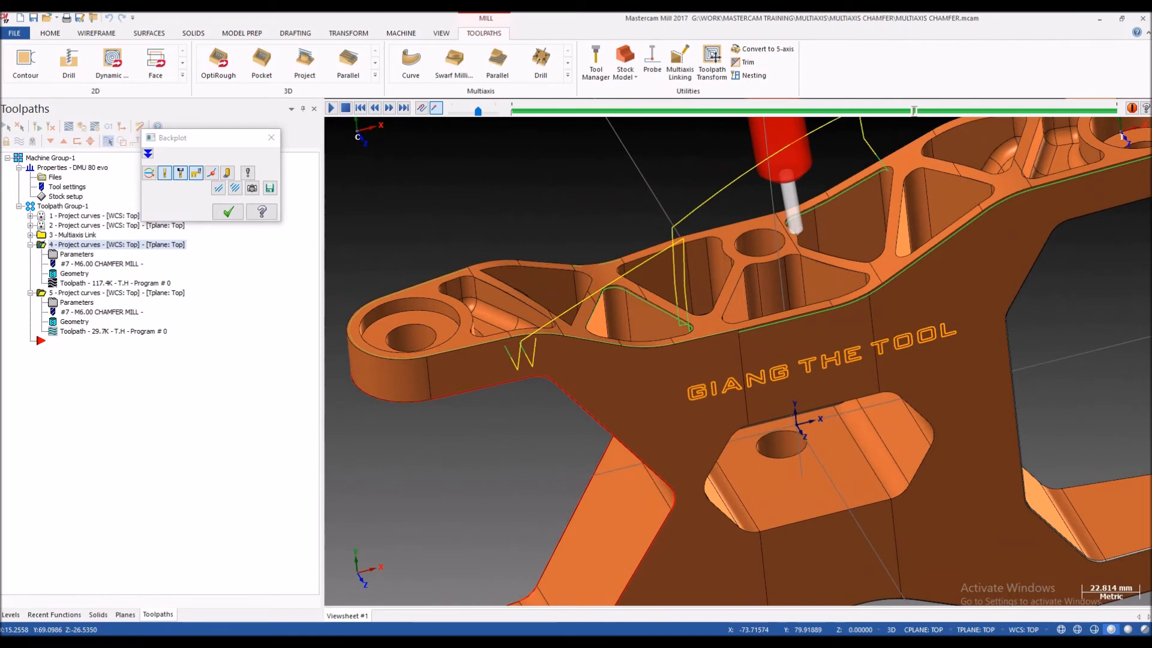
scroll(537, 325, "up", 2)
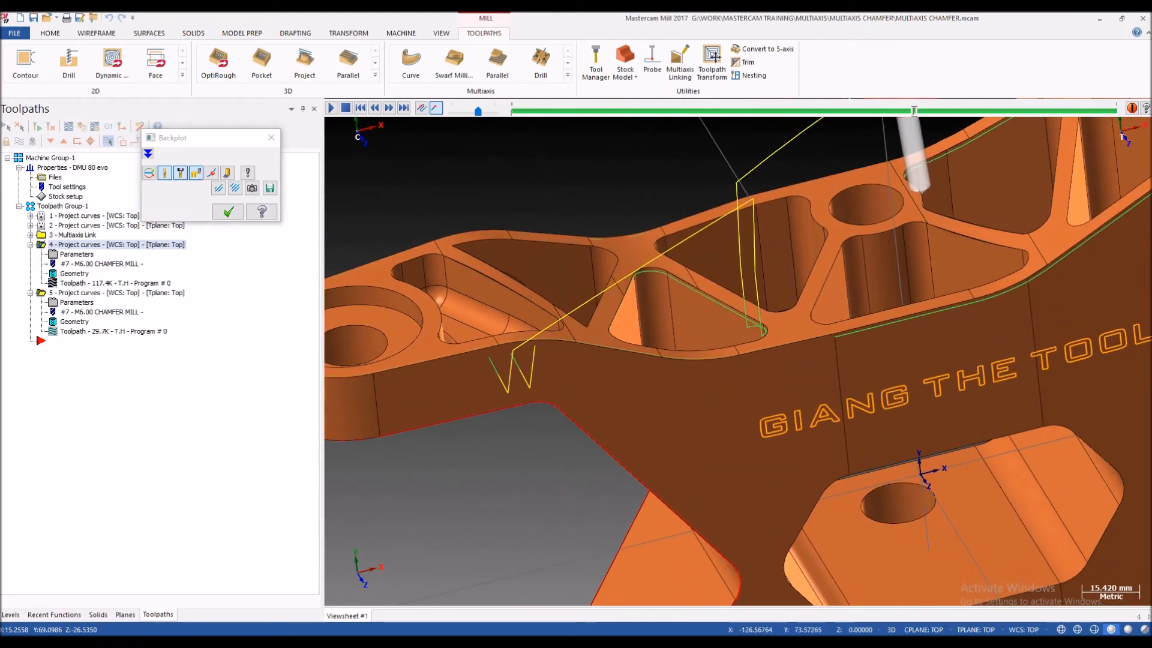
scroll(566, 325, "down", 2)
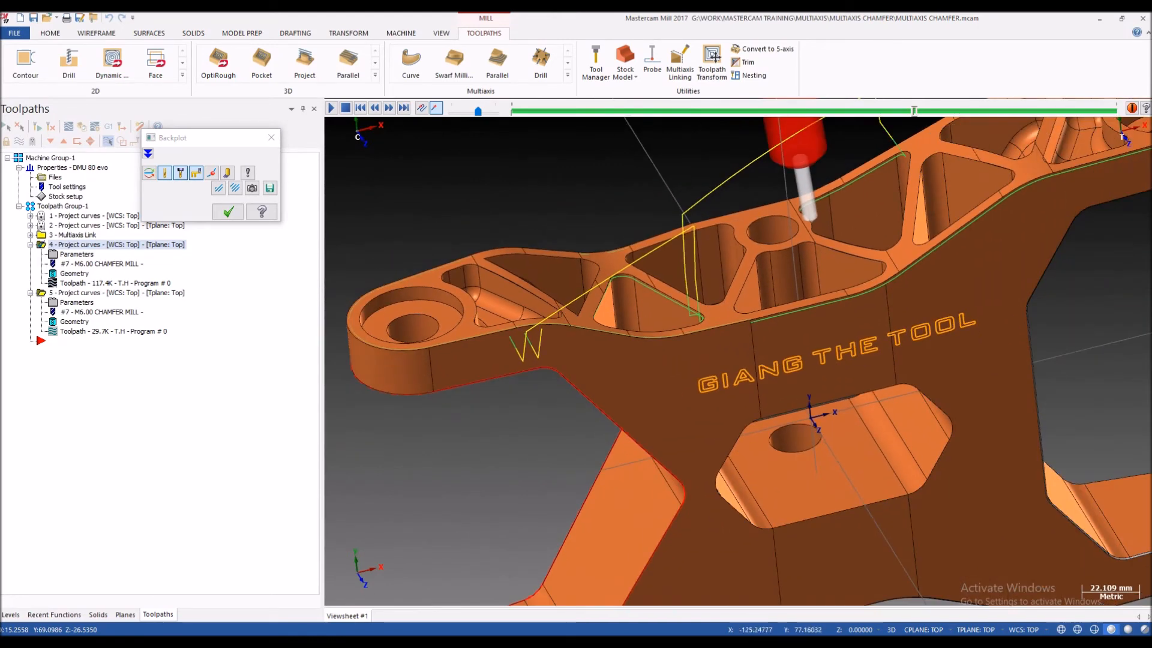
scroll(475, 363, "up", 2)
left_click(228, 212)
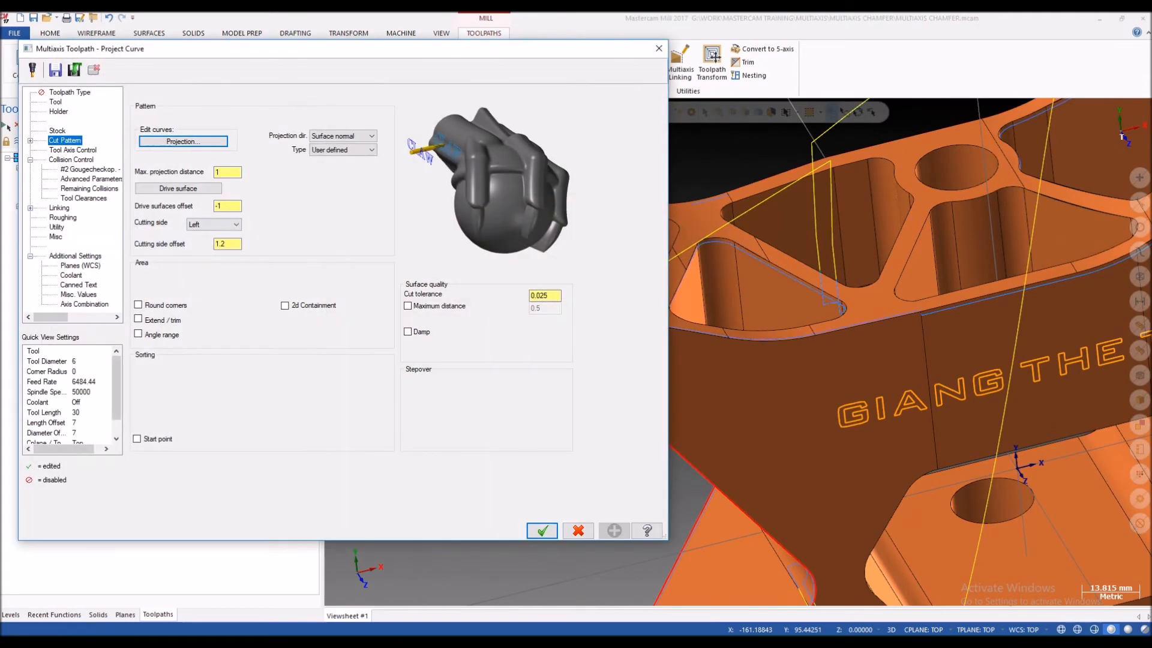
Step: Review the fourth operation's selected drive surfaces around the pocketed face, the side wall and the path's entry point
left_click(178, 188)
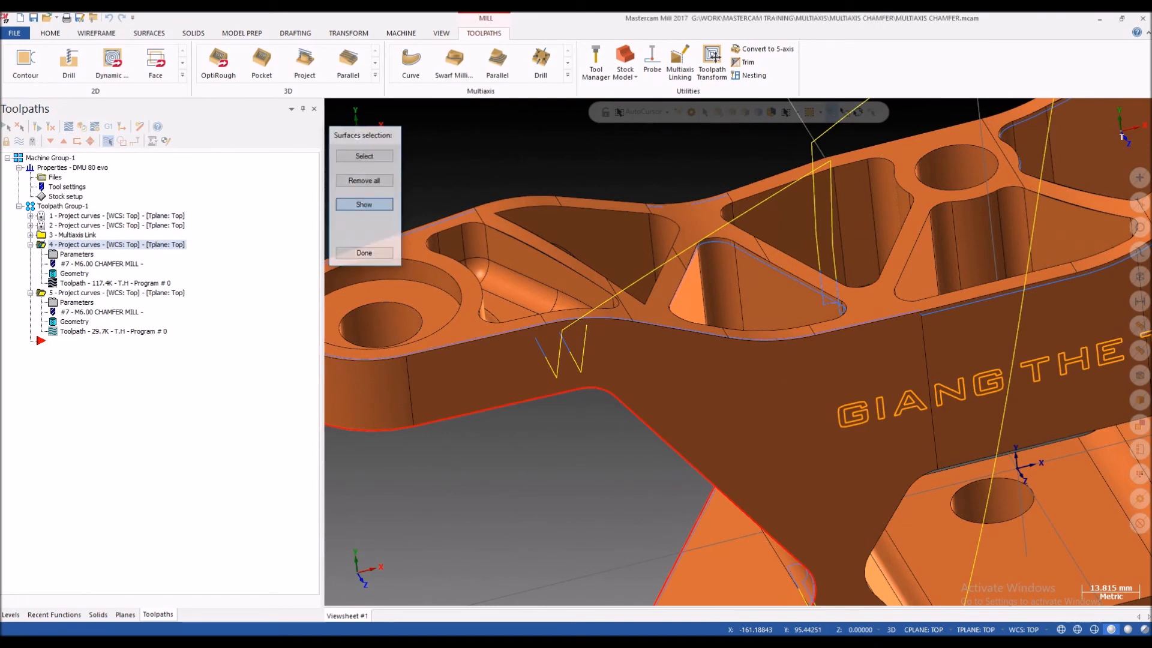
left_click(364, 205)
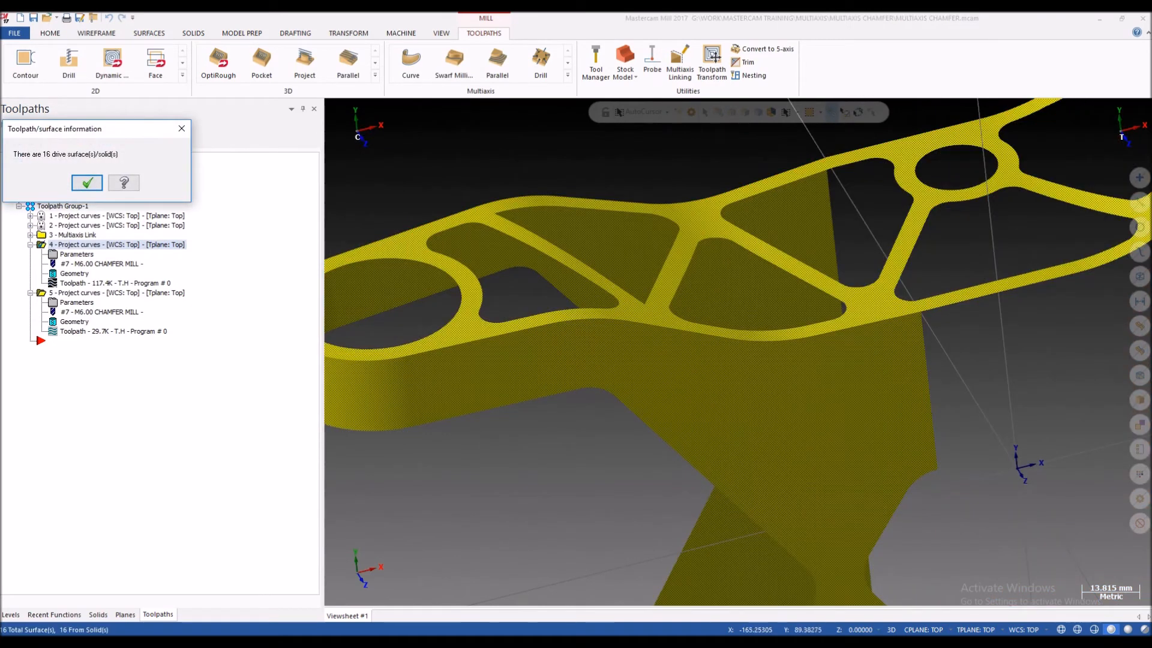
left_click(87, 182)
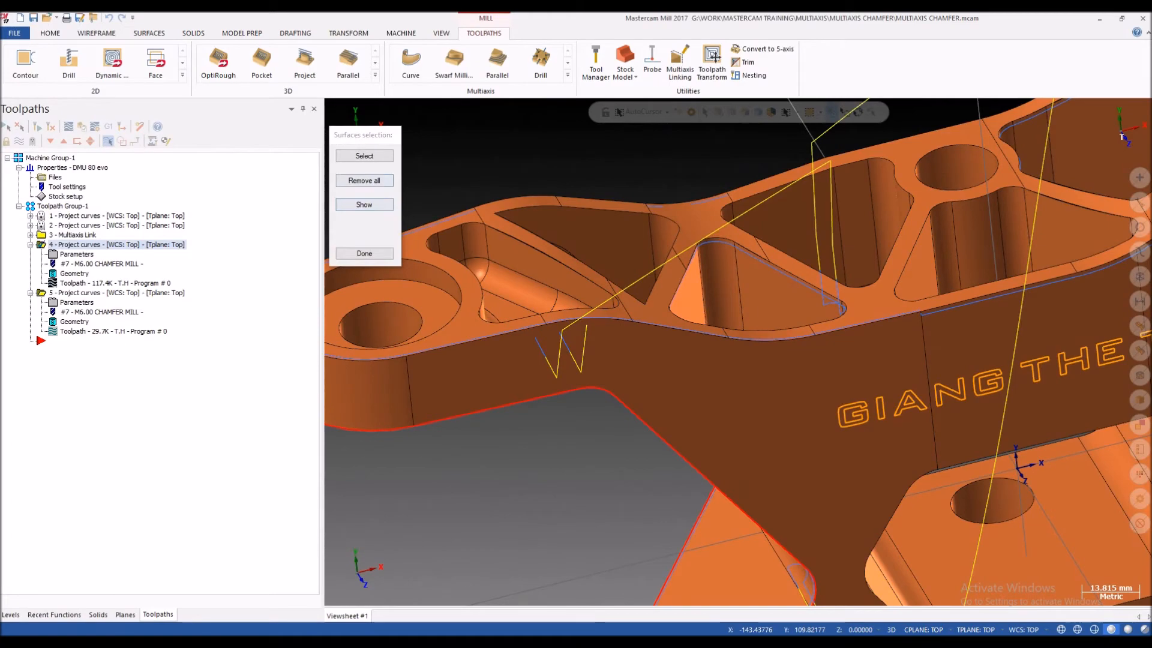
left_click(365, 155)
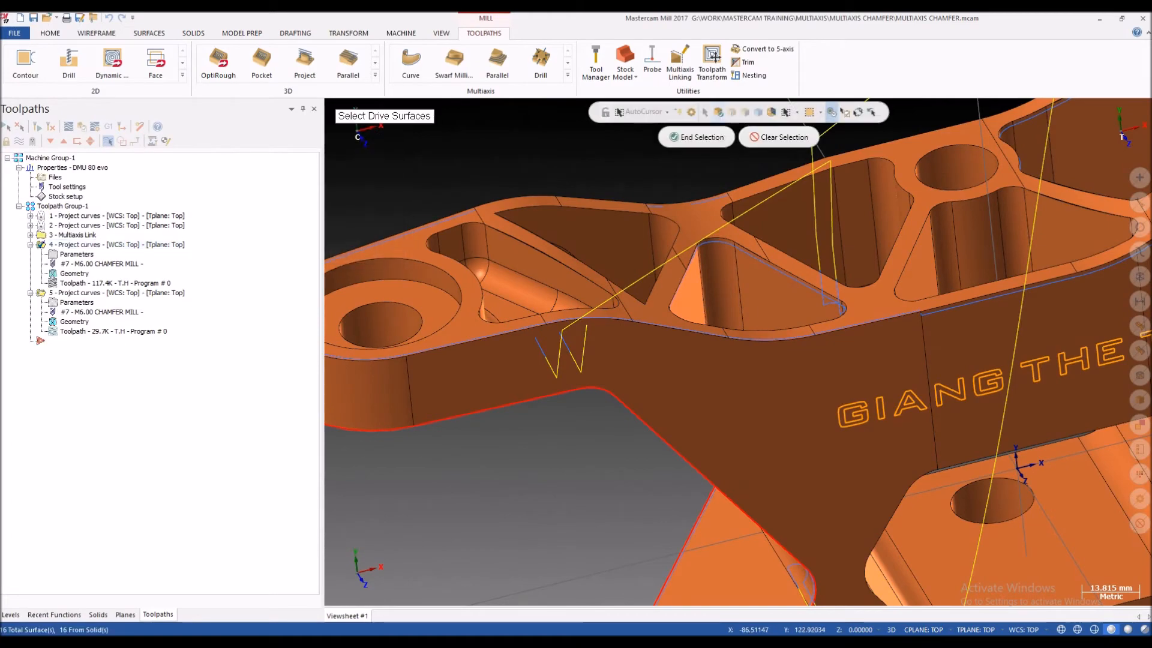
left_click(718, 112)
scroll(540, 270, "down", 4)
scroll(678, 312, "up", 5)
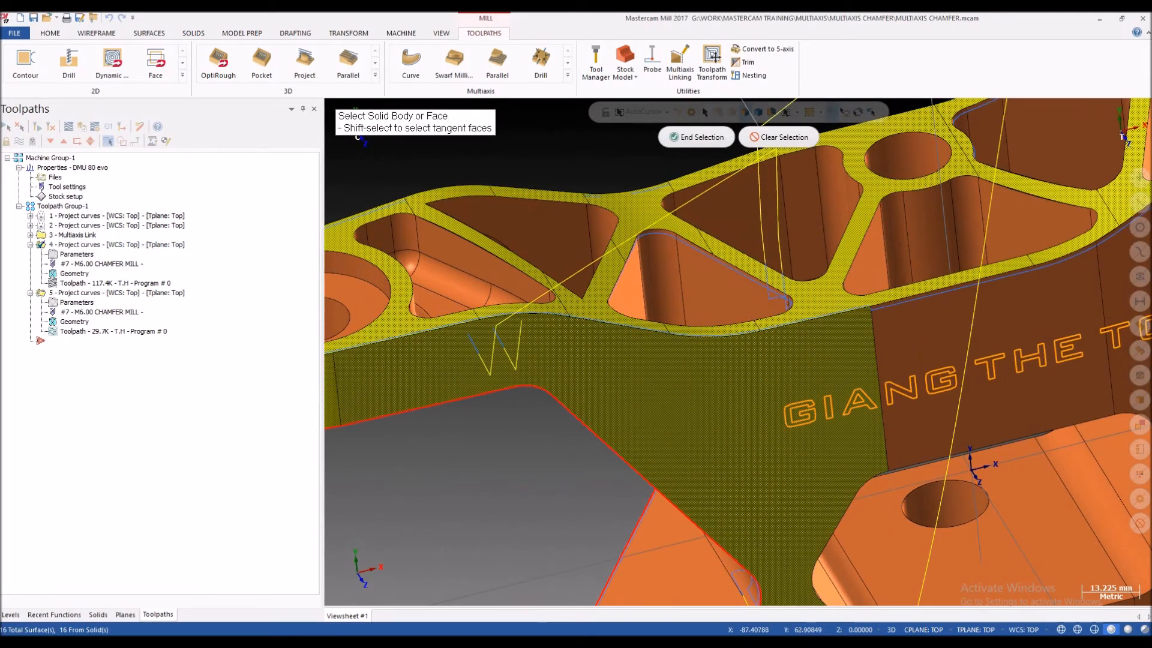
scroll(391, 354, "down", 5)
scroll(390, 354, "up", 6)
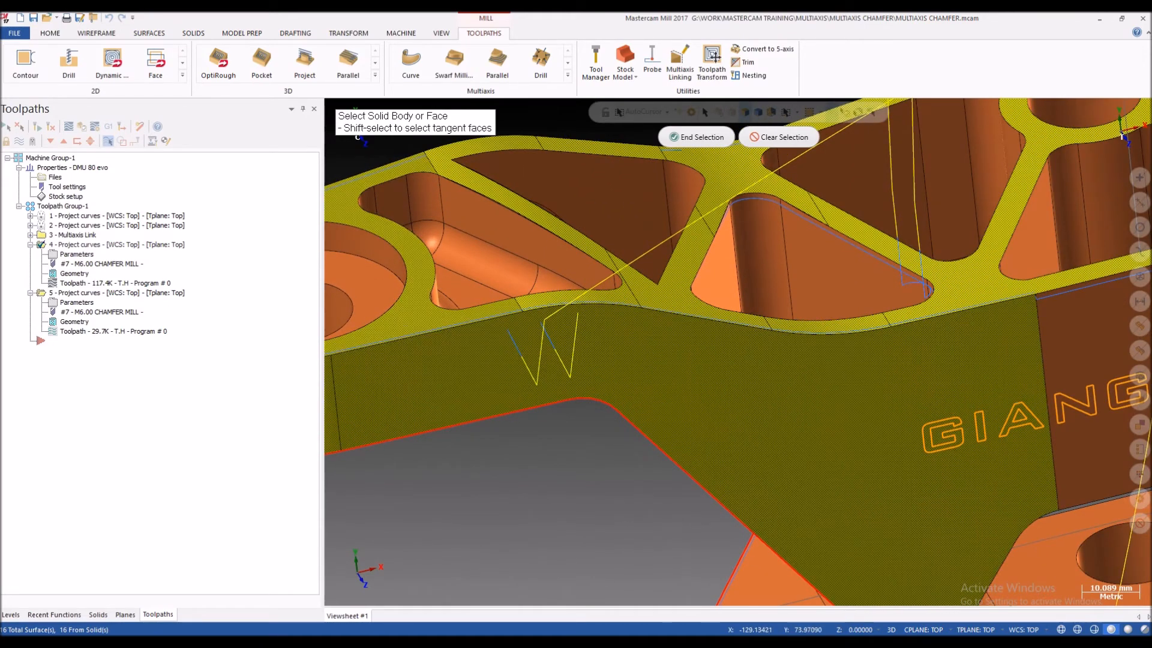
scroll(501, 339, "down", 2)
mouse_move(481, 334)
middle_mouse_down()
mouse_move(458, 339)
mouse_move(489, 339)
middle_mouse_up()
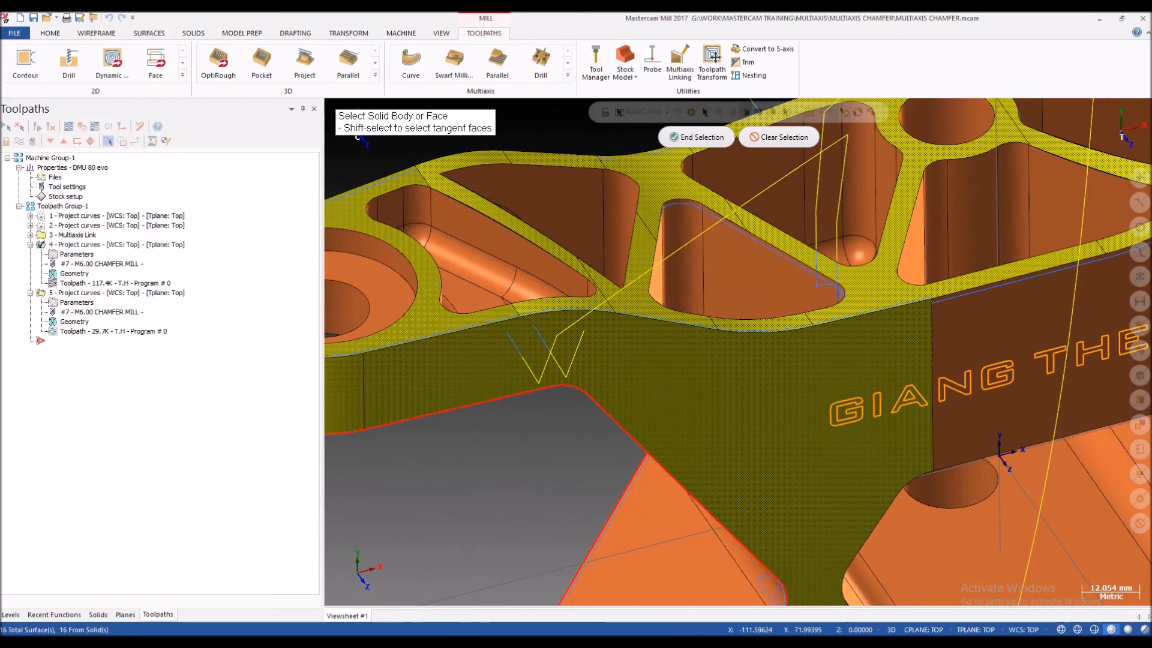
scroll(534, 258, "down", 2)
middle_click_drag(501, 330, 506, 328)
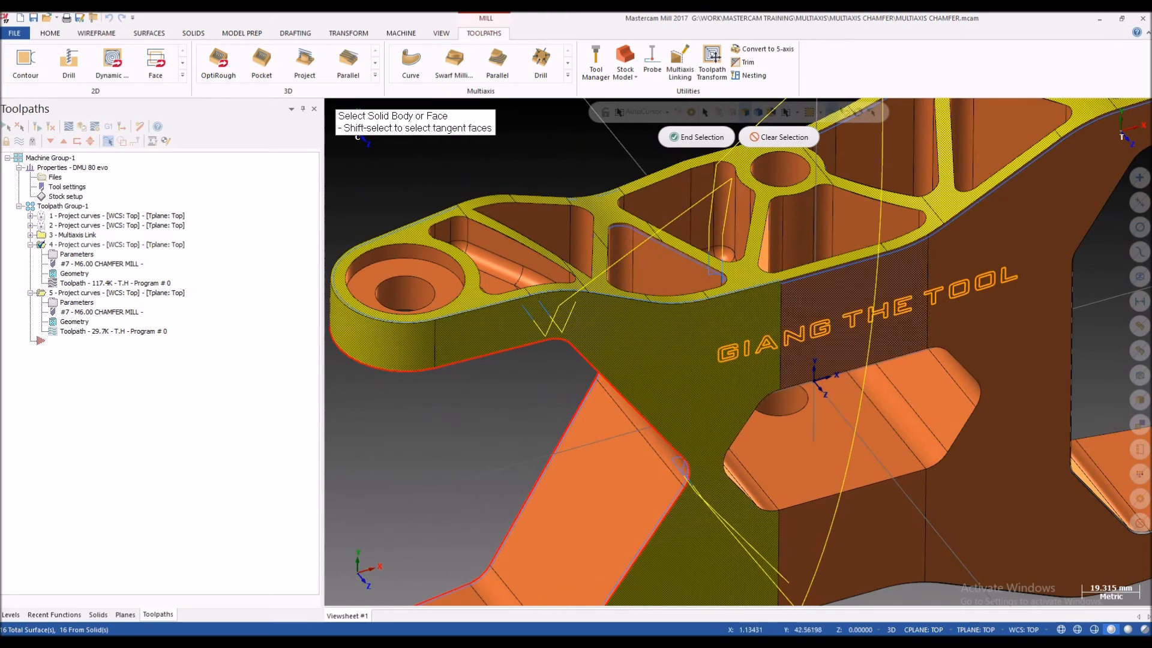
scroll(951, 171, "down", 2)
scroll(607, 292, "up", 3)
scroll(423, 321, "down", 3)
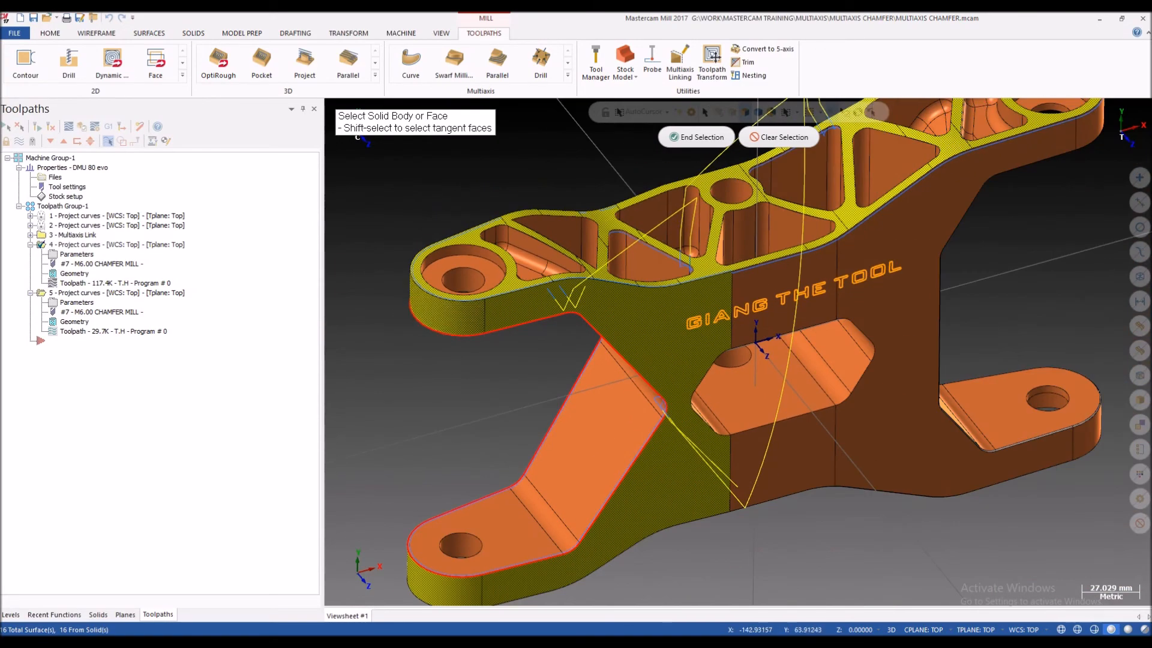
scroll(474, 311, "down", 2)
scroll(588, 314, "up", 2)
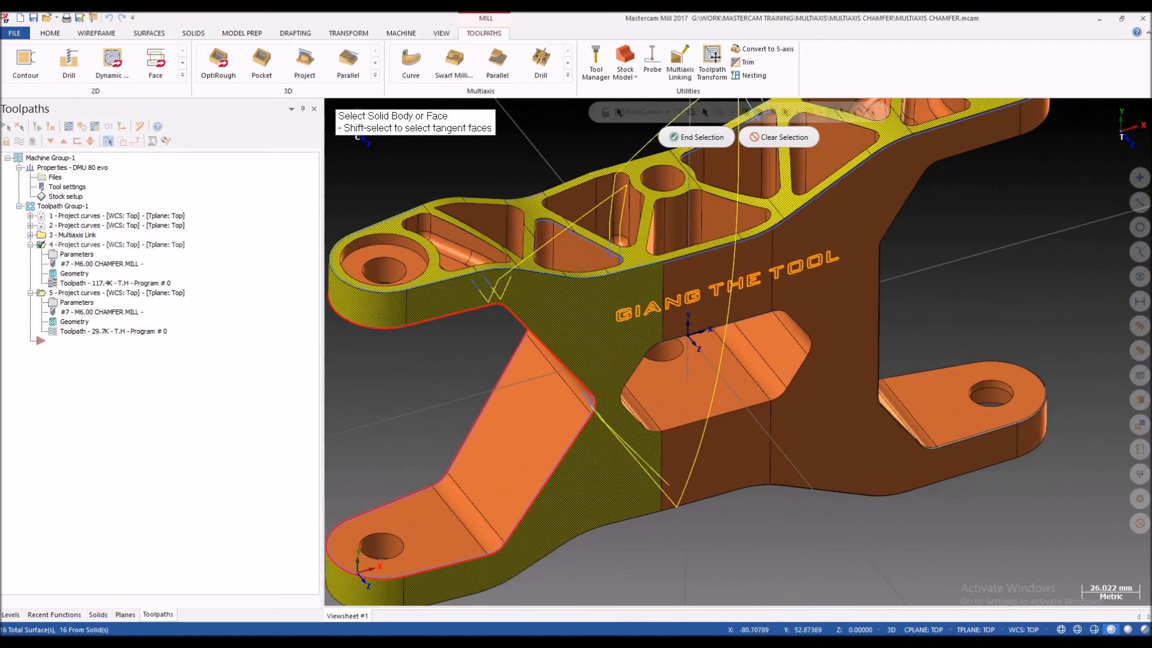
scroll(404, 283, "up", 5)
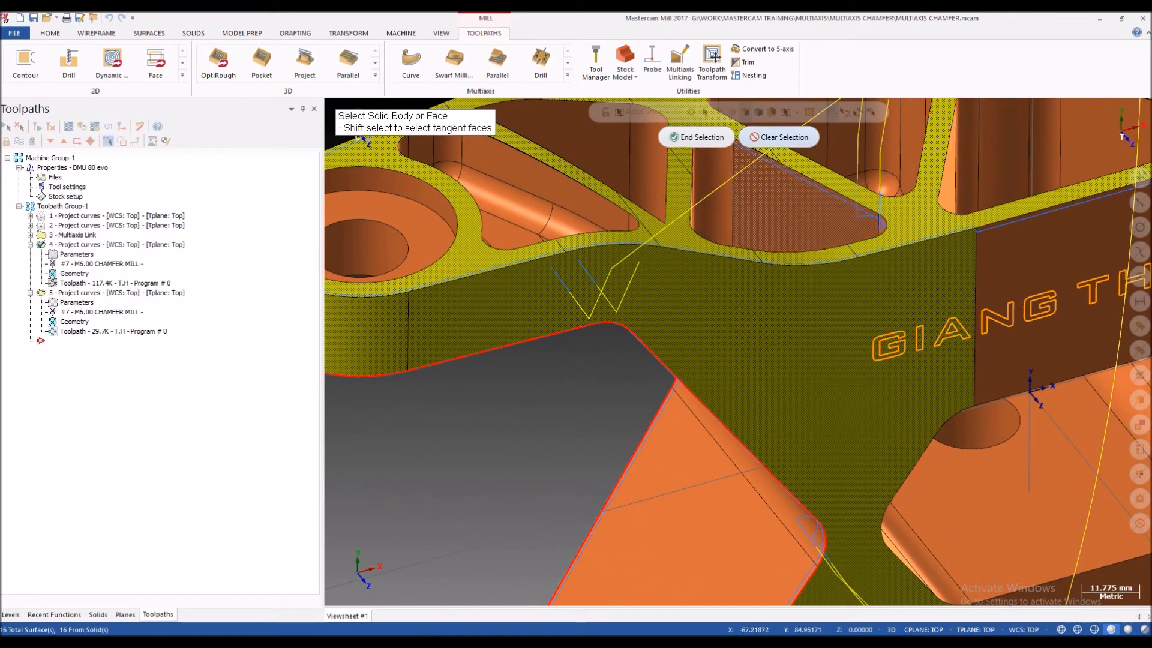
Step: Clear the fourth operation's drive face selection, then close its parameters without keeping the change
left_click(771, 138)
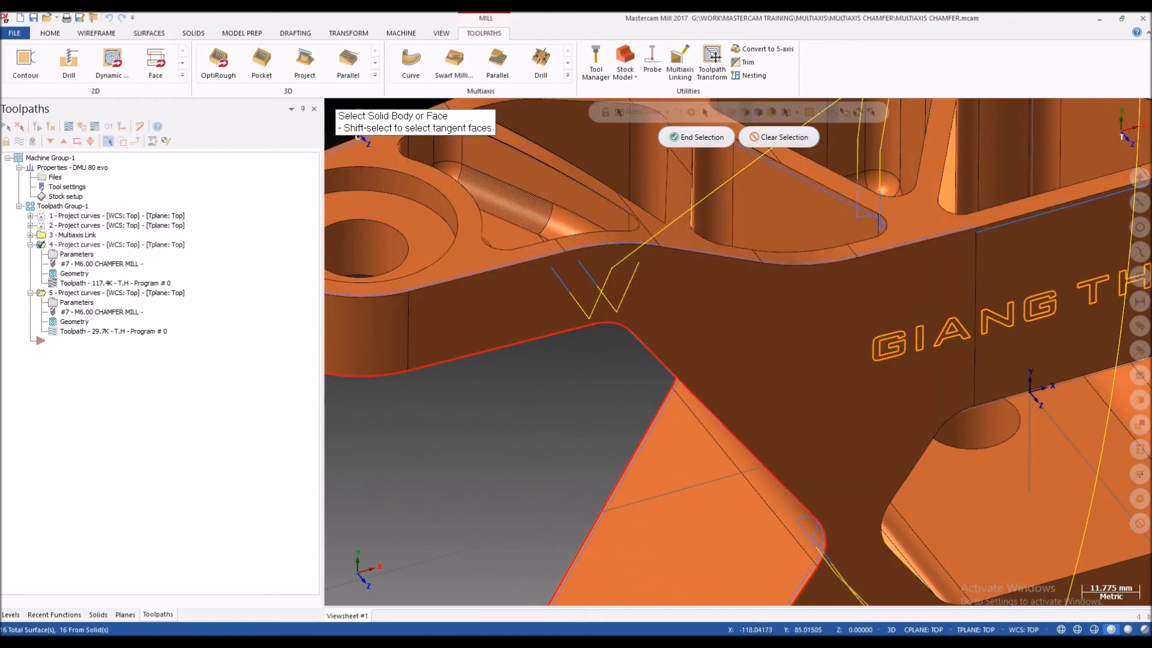
scroll(489, 252, "down", 5)
left_click(697, 137)
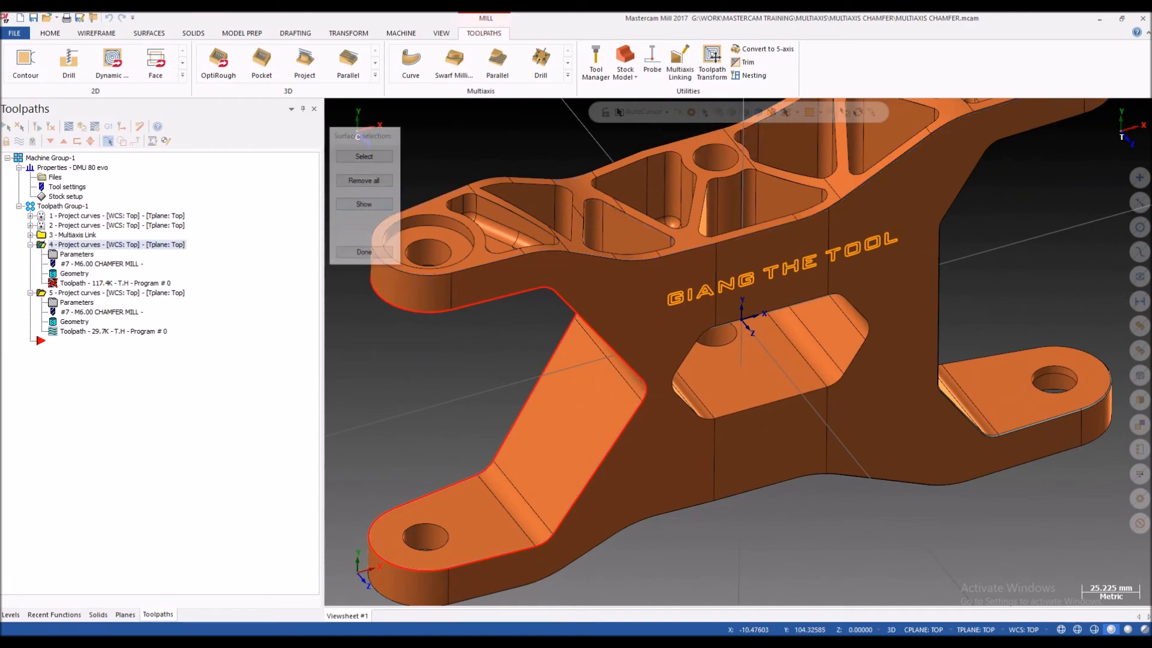
left_click(366, 252)
left_click(659, 48)
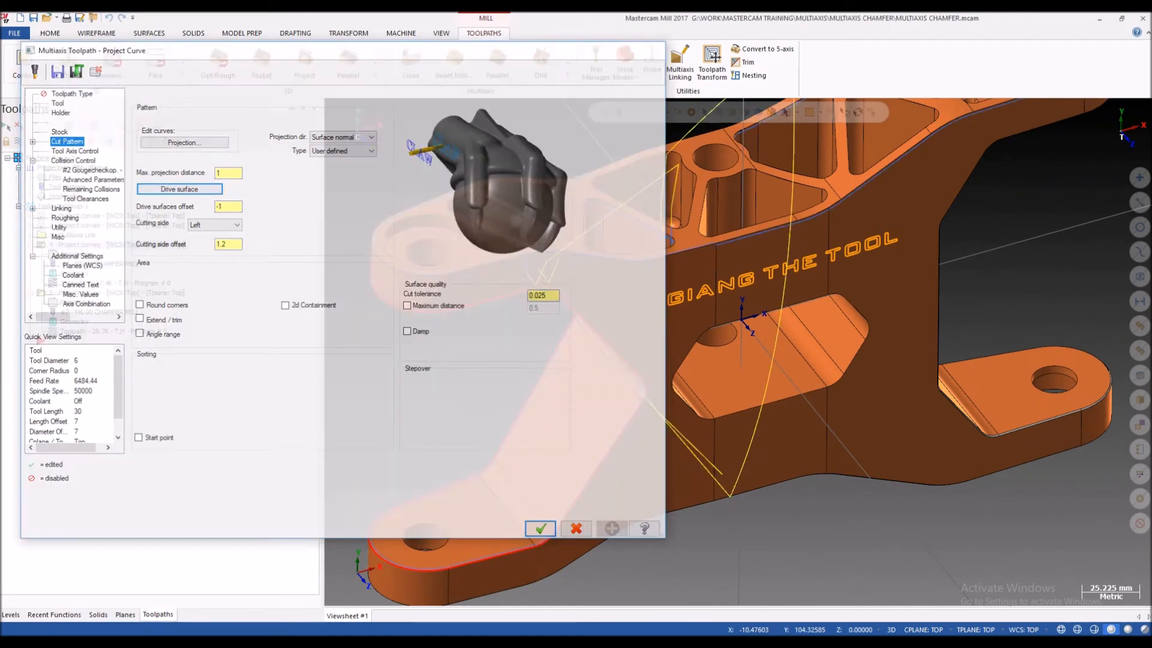
Step: Examine the fourth operation's toolpath on the side wall below the pocketed face, including its entry and exit moves
left_click(30, 245)
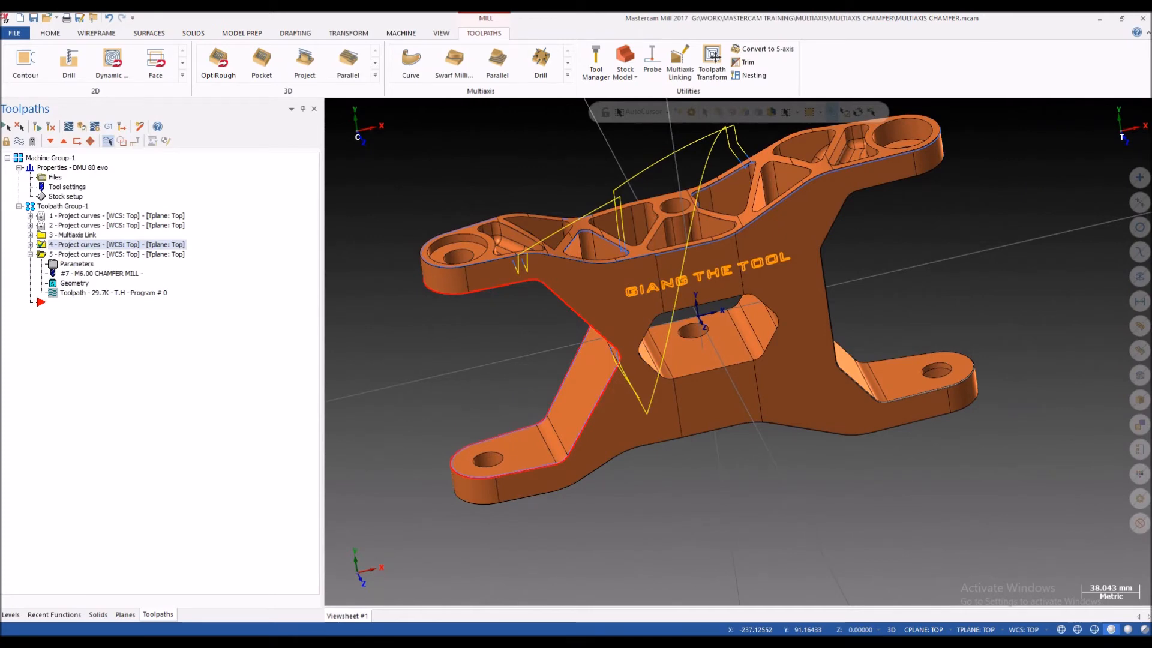
scroll(517, 283, "up", 2)
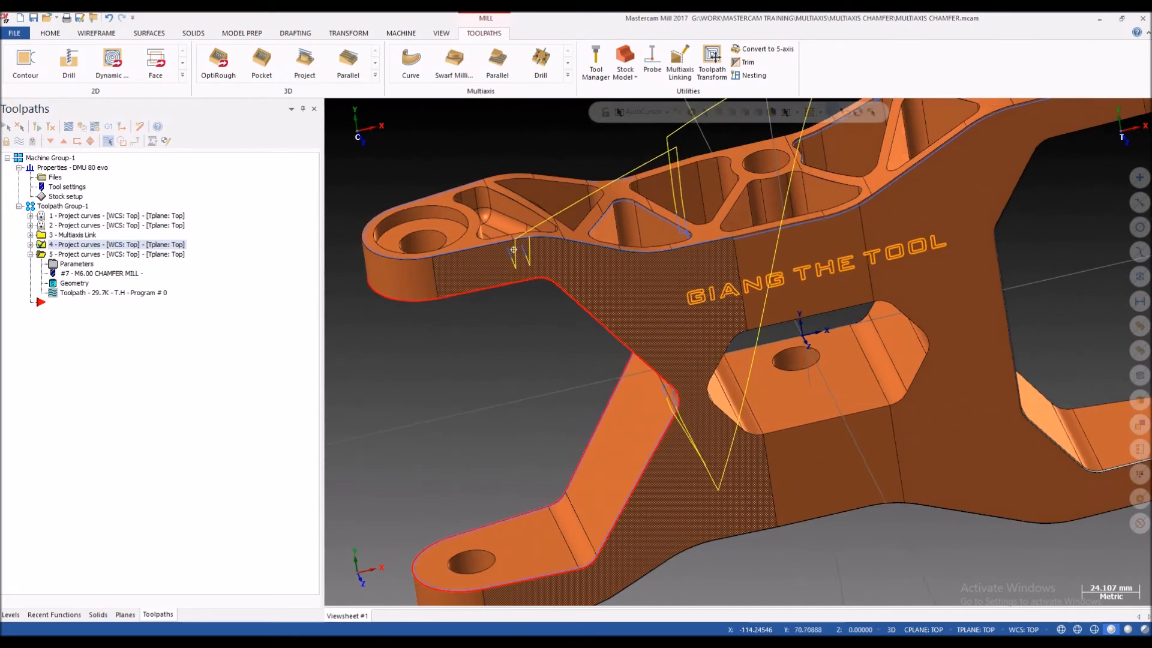
middle_click_drag(517, 252, 517, 279)
scroll(518, 280, "up", 1)
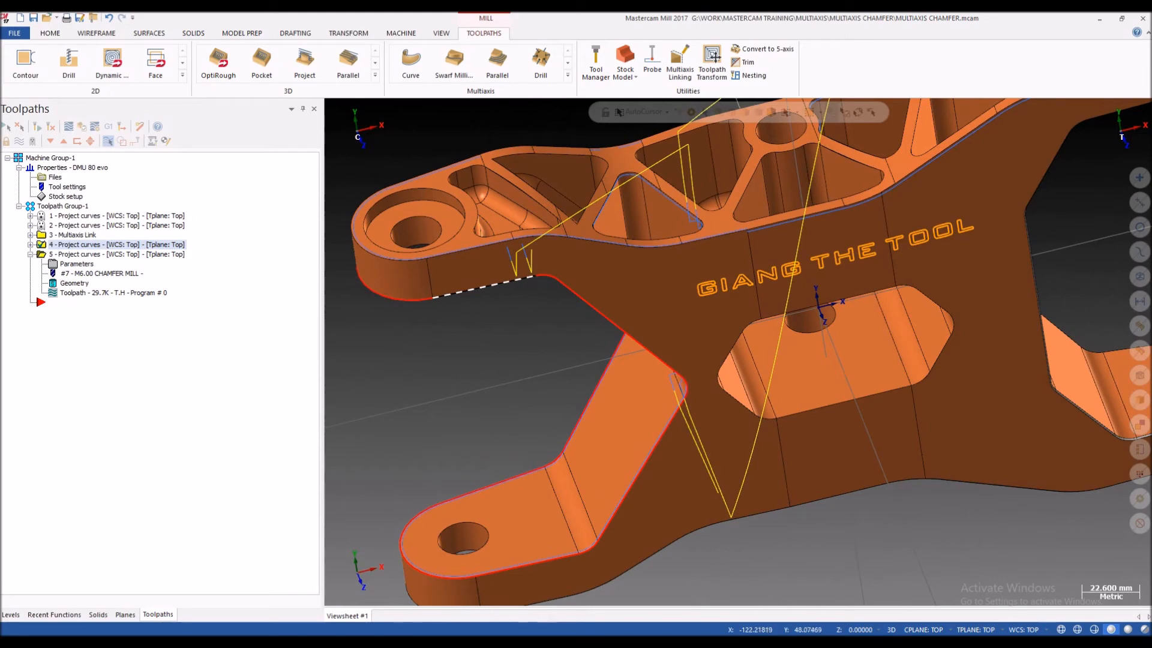
middle_click_drag(528, 291, 508, 243)
scroll(468, 252, "up", 3)
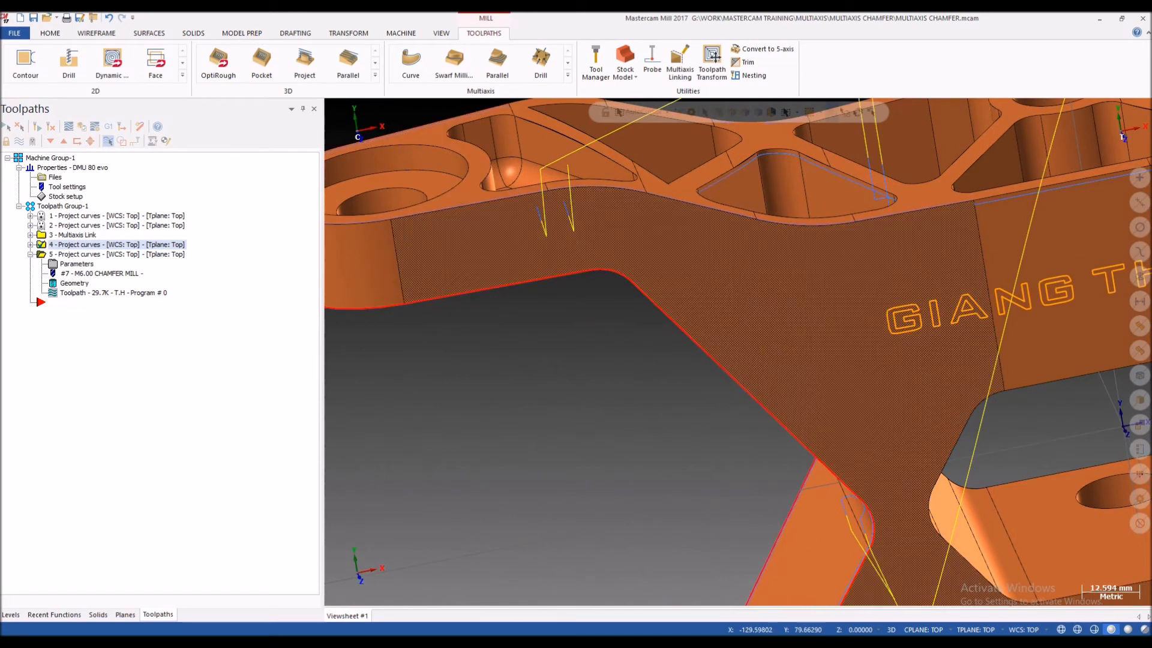
scroll(474, 204, "up", 2)
scroll(498, 288, "down", 2)
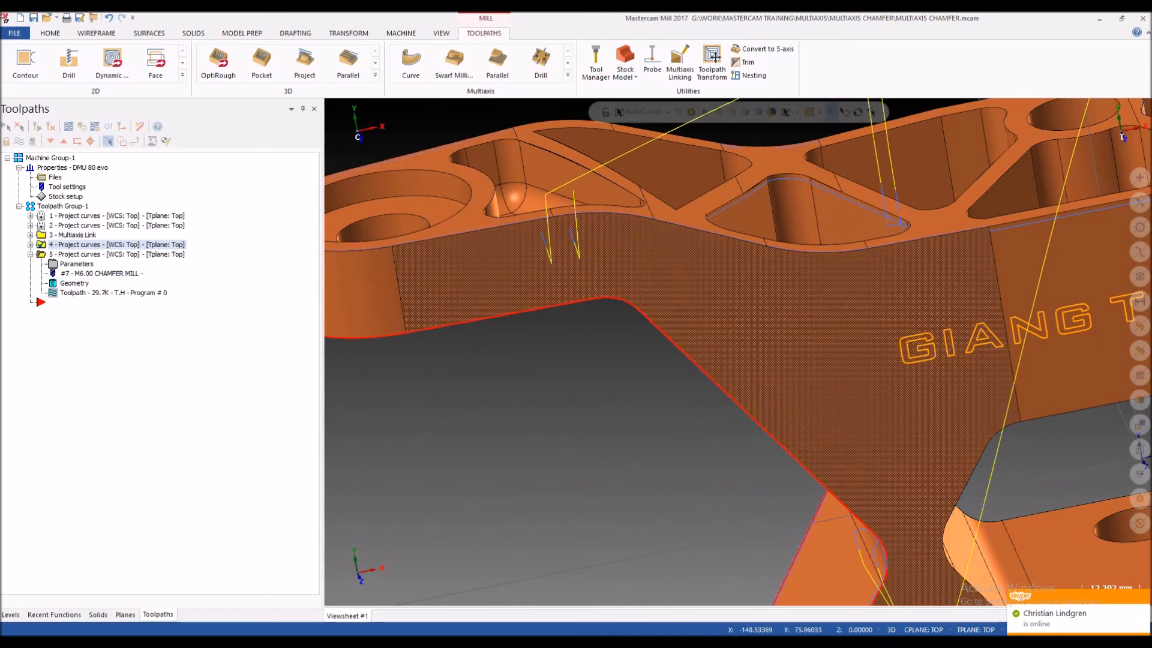
Step: Display the fifth operation's toolpath and examine how it follows the side profile from both sides of the bracket
left_click(117, 254)
scroll(624, 294, "down", 4)
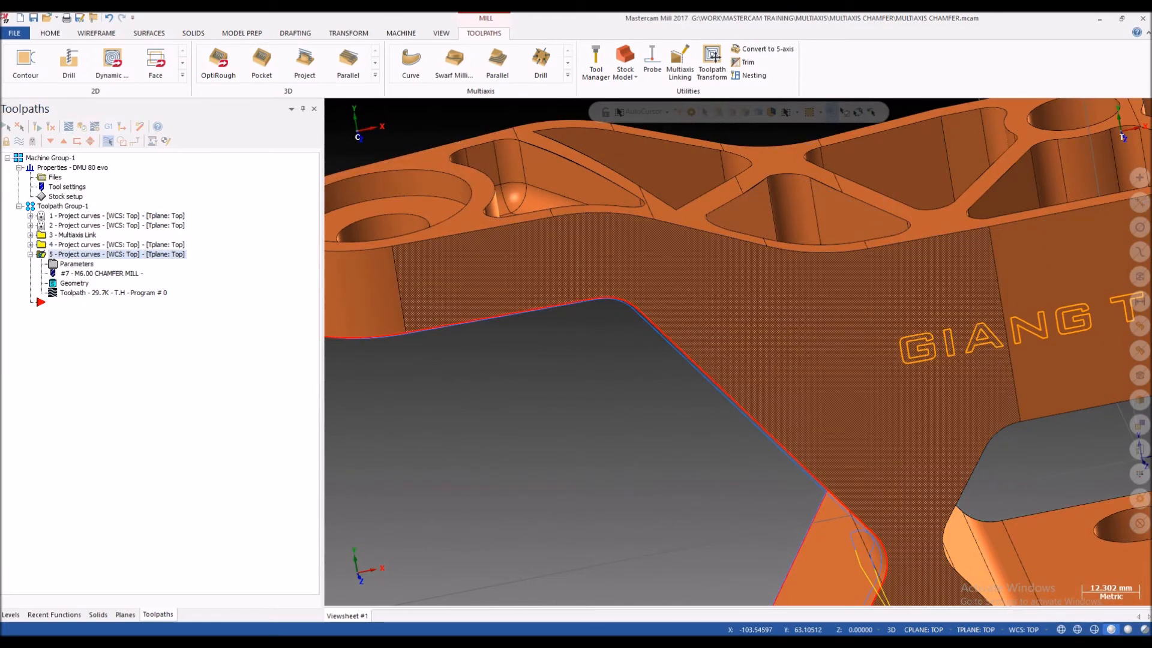
middle_click_drag(624, 294, 772, 288)
scroll(624, 349, "down", 4)
mouse_move(678, 363)
middle_mouse_down()
mouse_move(711, 327)
mouse_move(708, 282)
mouse_move(648, 354)
mouse_move(663, 414)
mouse_move(651, 399)
middle_mouse_up()
scroll(639, 363, "up", 5)
scroll(630, 363, "down", 3)
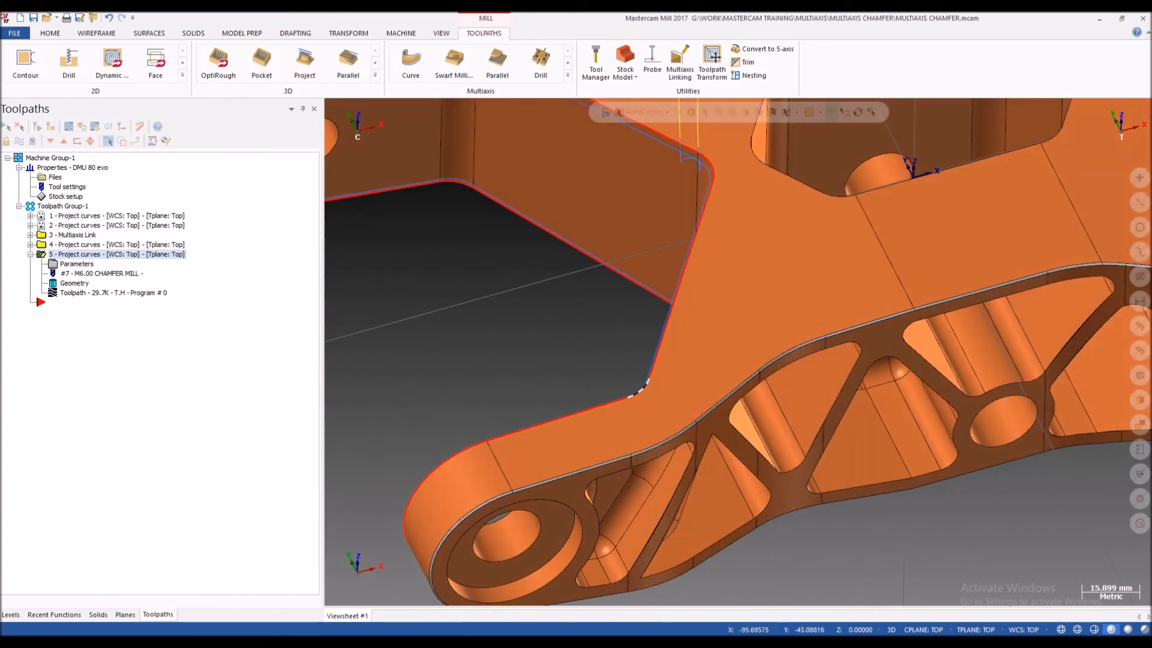
scroll(645, 408, "up", 3)
scroll(639, 414, "down", 3)
scroll(669, 217, "up", 4)
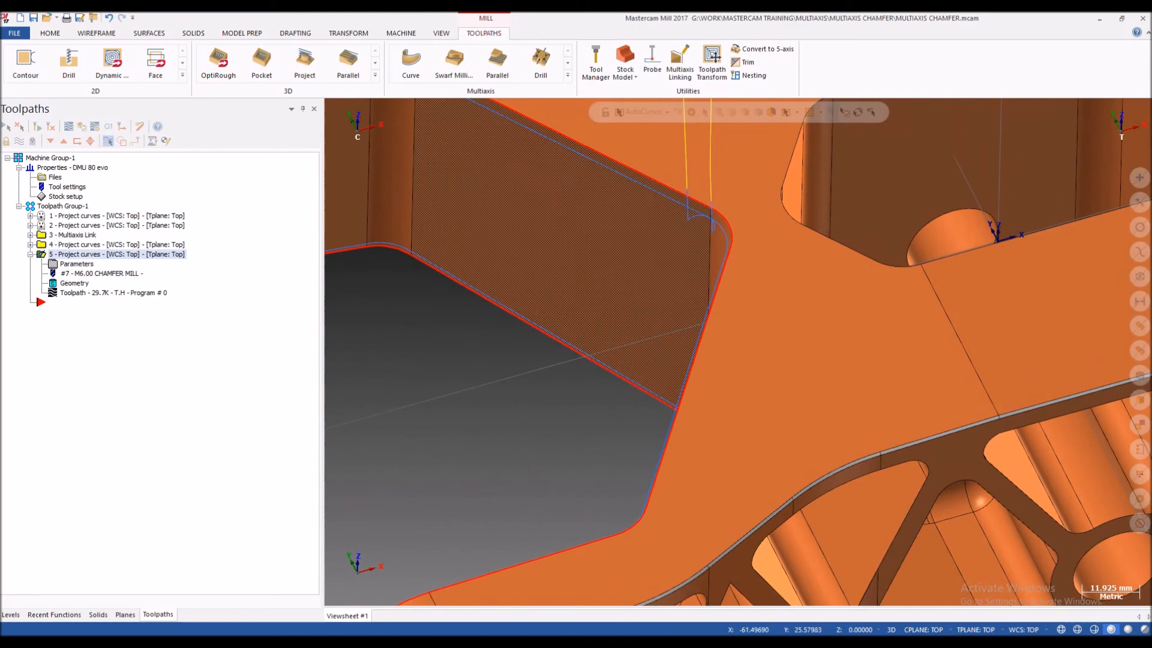
scroll(678, 210, "down", 4)
Step: Examine the narrow chamfer strip along the edge of the lug at the bracket's opposite end
scroll(654, 237, "down", 4)
scroll(654, 237, "up", 2)
middle_click_drag(654, 237, 549, 192)
scroll(426, 372, "down", 4)
scroll(546, 186, "up", 6)
middle_click_drag(764, 298, 697, 258)
scroll(696, 299, "down", 6)
scroll(563, 249, "up", 6)
scroll(627, 258, "up", 3)
mouse_move(627, 258)
middle_mouse_down()
mouse_move(567, 264)
mouse_move(618, 268)
middle_mouse_up()
scroll(567, 264, "up", 2)
scroll(588, 268, "down", 2)
scroll(618, 269, "up", 3)
scroll(518, 254, "down", 8)
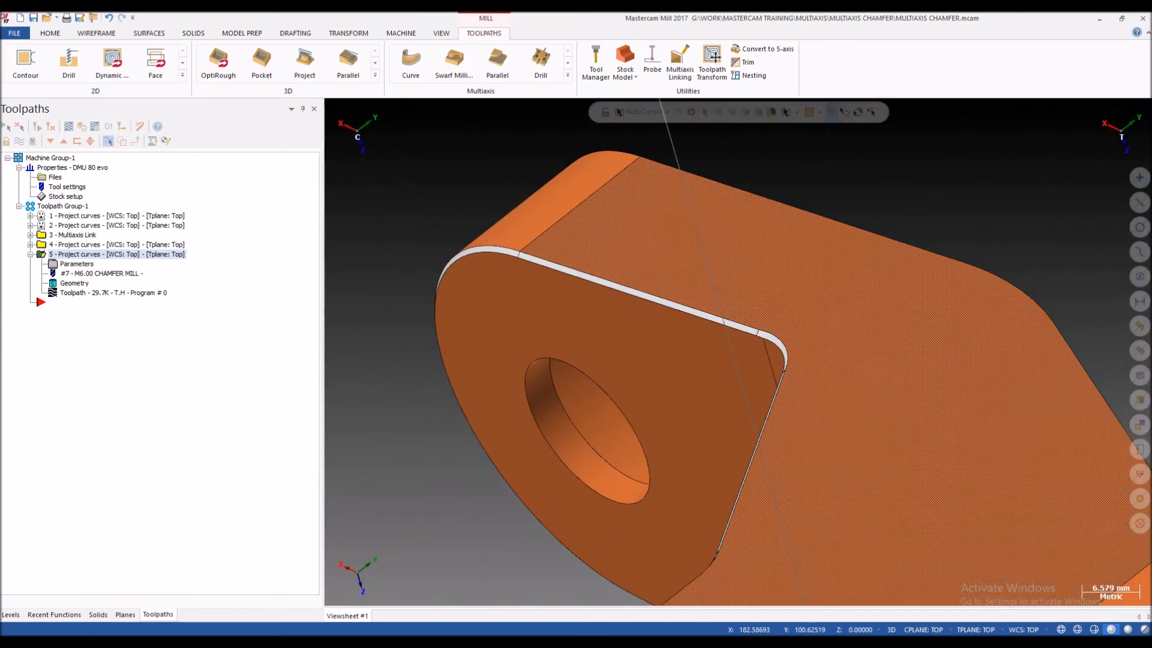
scroll(647, 276, "down", 3)
middle_click_drag(643, 276, 682, 294)
scroll(682, 294, "up", 1)
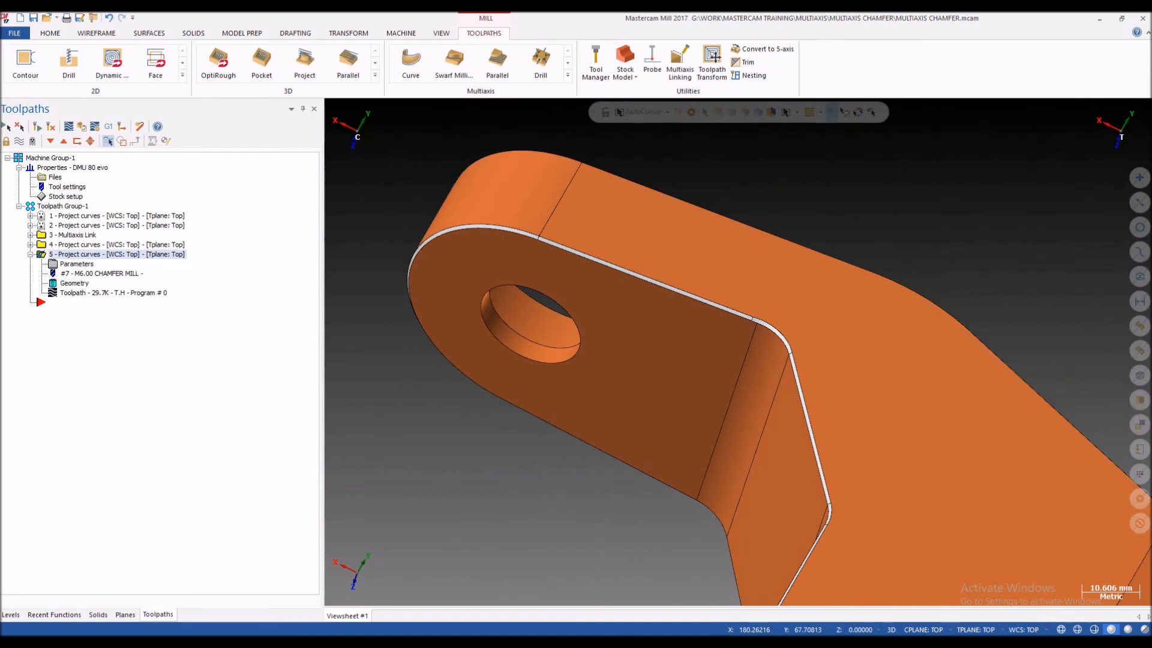
Step: Paste a copy of the fifth Project Curve operation and start rechaining all of its projection curves
key("ctrl+v")
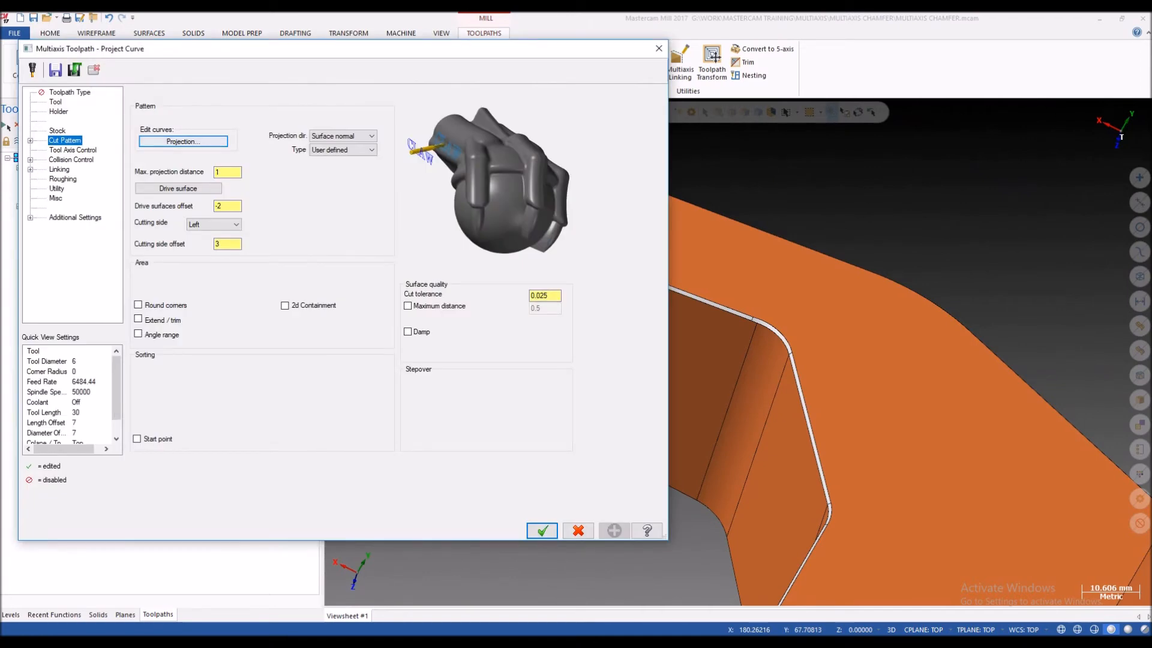
left_click(184, 141)
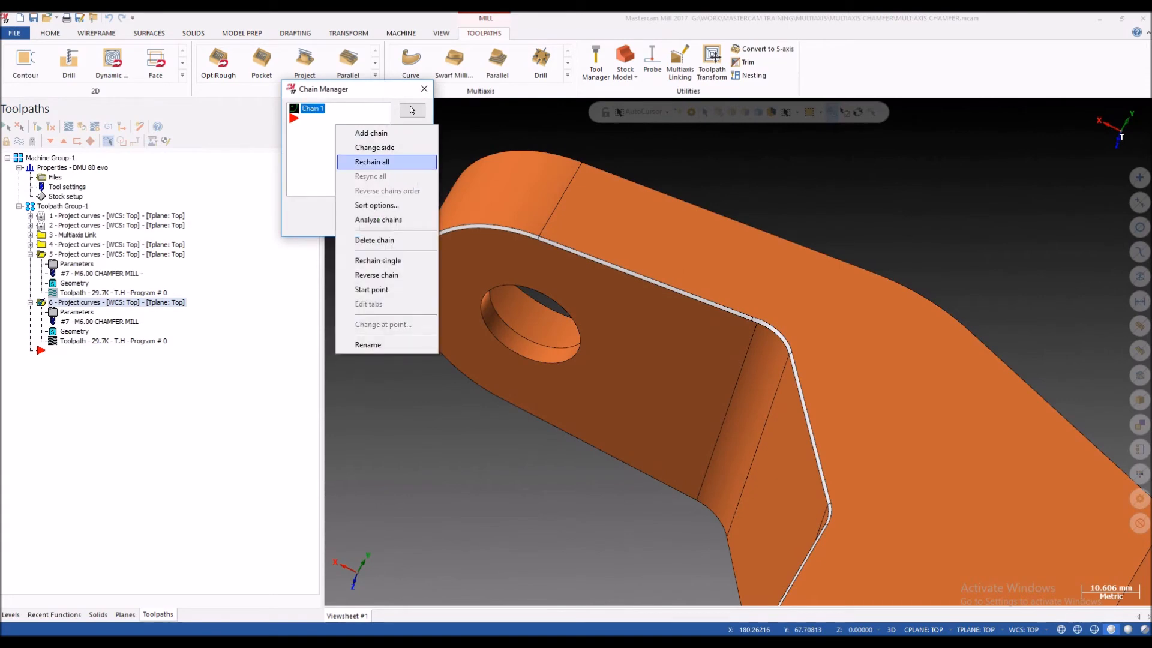
left_click(372, 162)
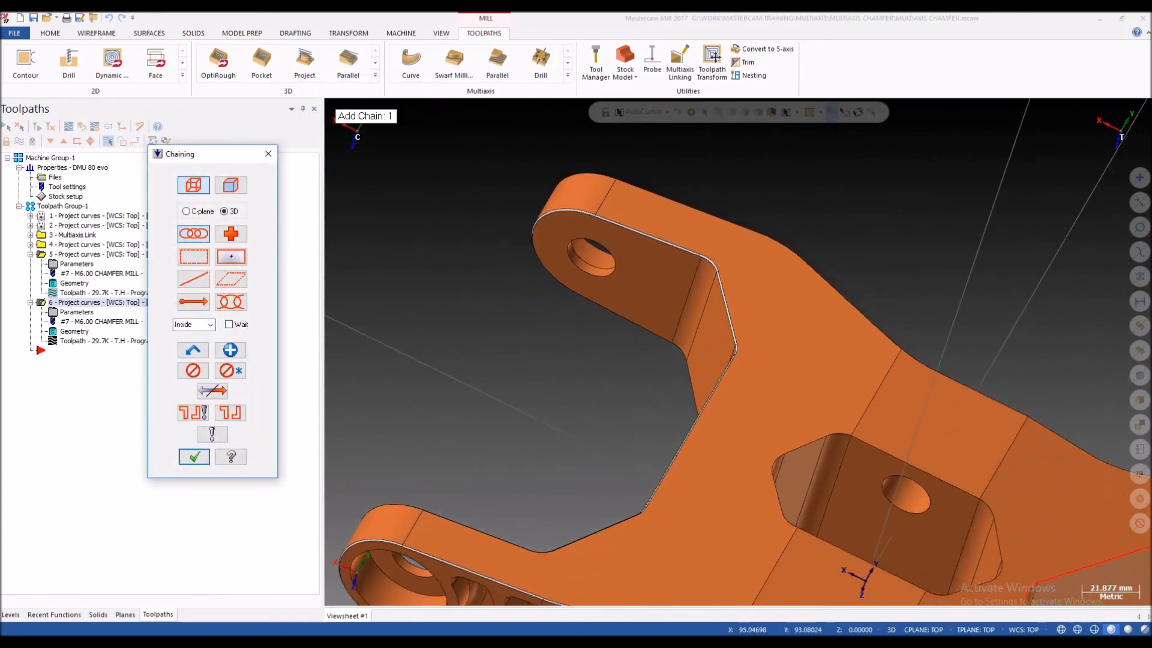
Step: Examine the chamfer strip around the lug and the outlined edges at the bracket's opposite end
scroll(744, 311, "up", 10)
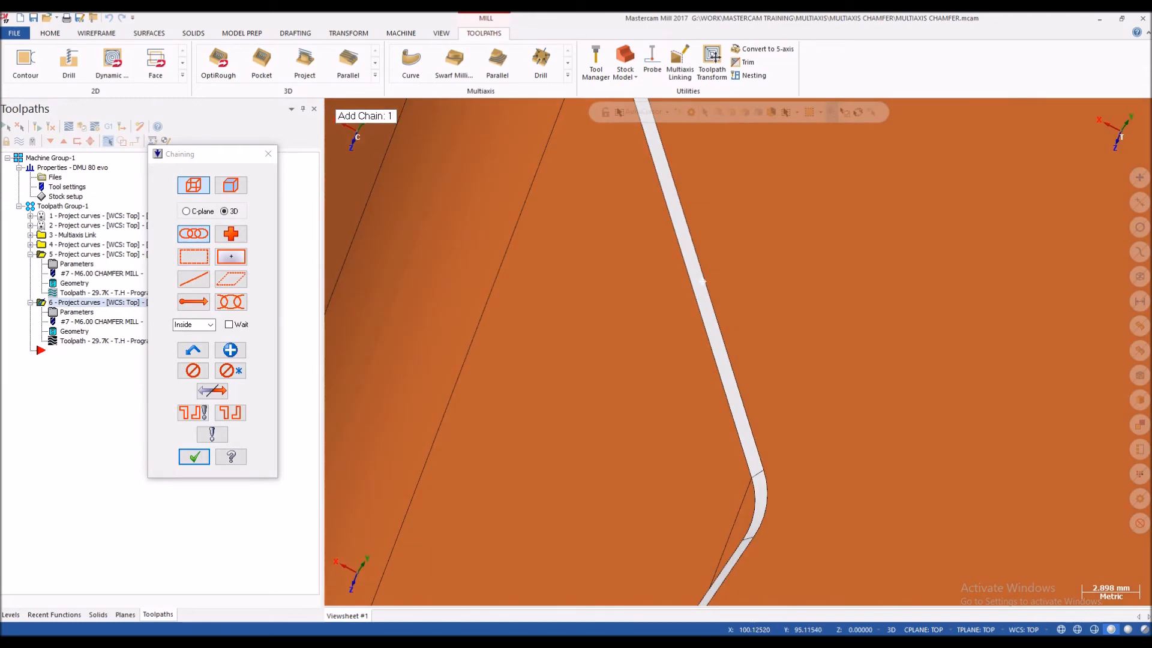
scroll(718, 321, "down", 5)
middle_click_drag(718, 321, 741, 345)
scroll(656, 270, "up", 2)
middle_click_drag(656, 270, 681, 288)
scroll(630, 270, "down", 6)
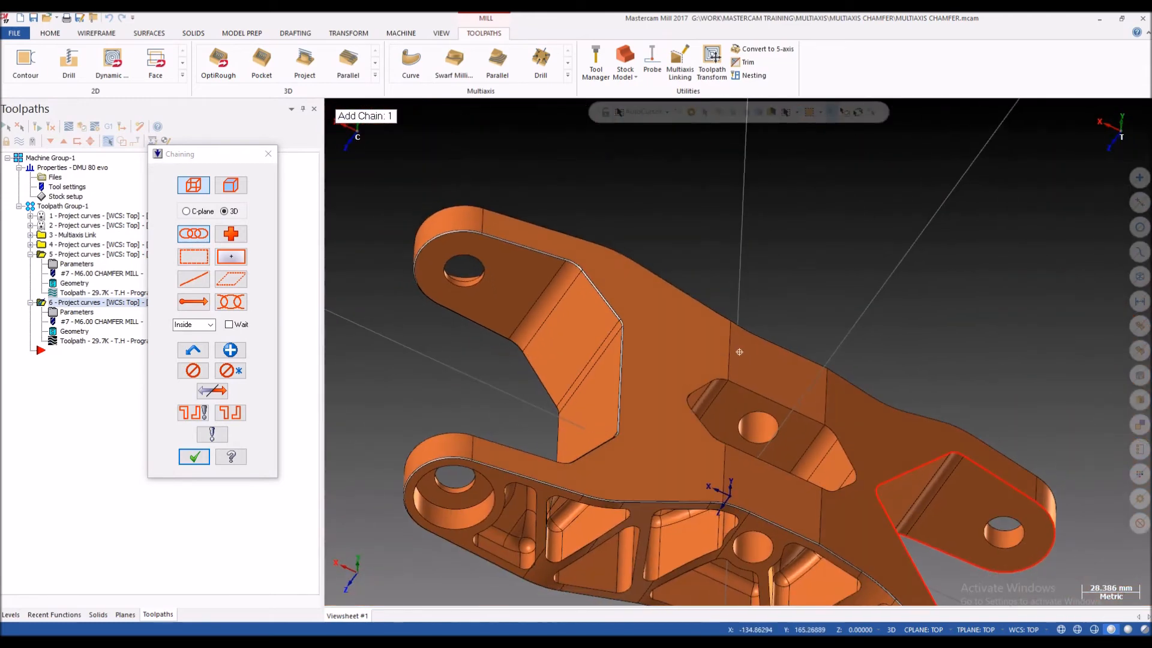
middle_click_drag(828, 432, 906, 453)
scroll(918, 453, "up", 6)
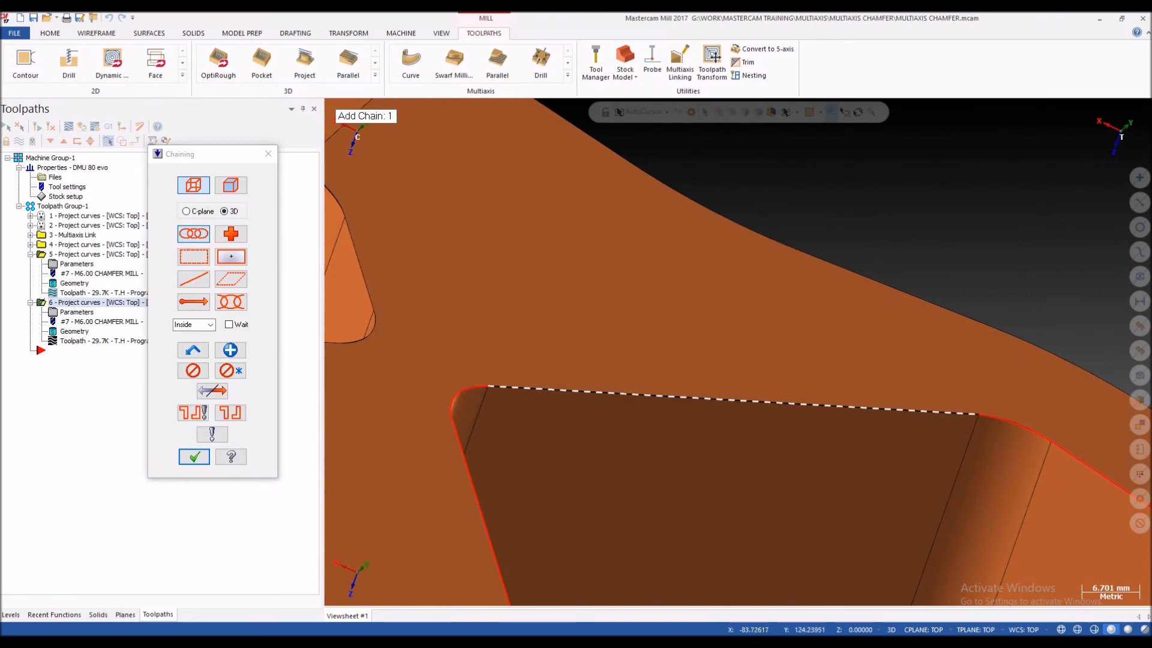
scroll(966, 384, "down", 4)
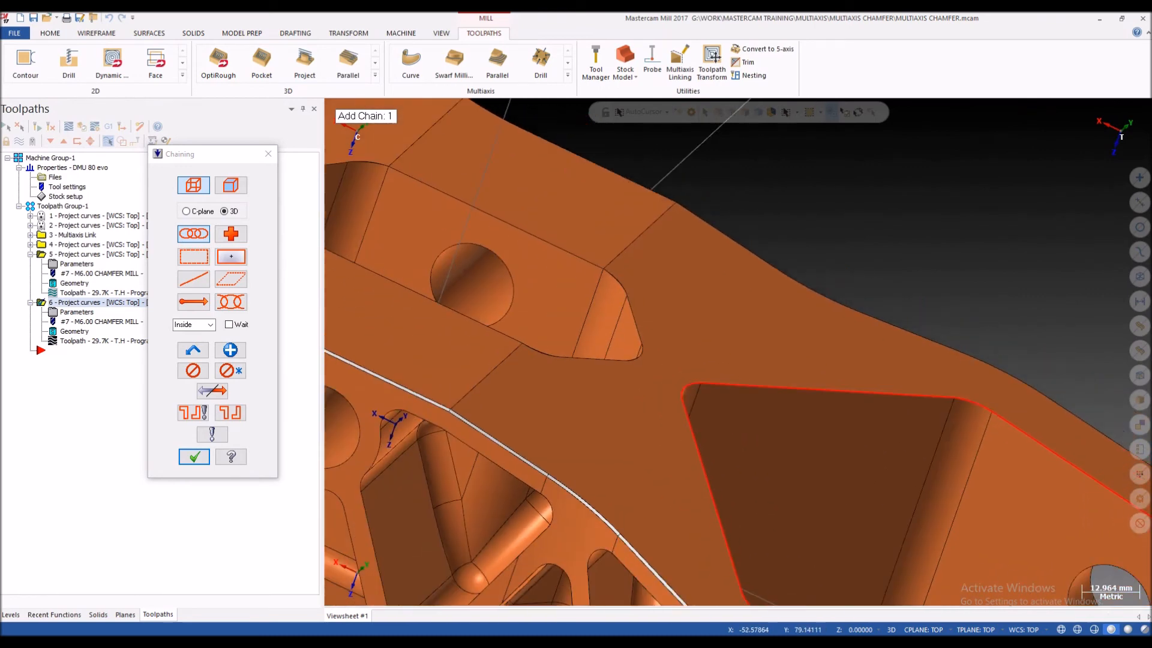
scroll(895, 393, "up", 2)
scroll(720, 336, "down", 4)
scroll(745, 302, "up", 6)
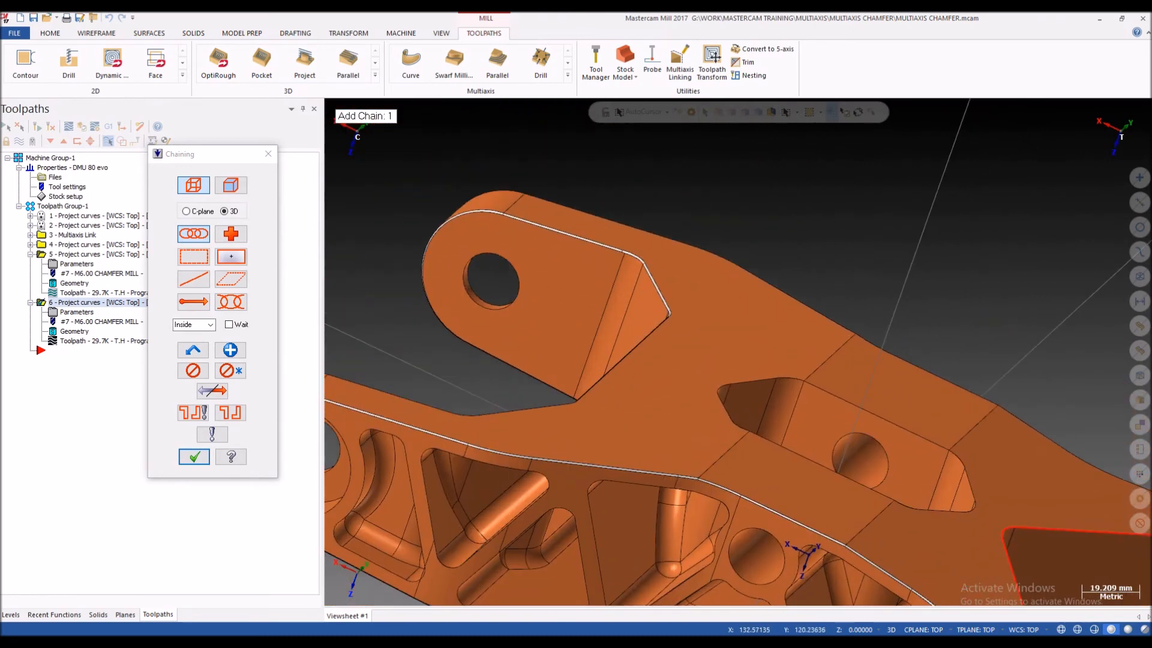
middle_click_drag(745, 302, 745, 302)
scroll(745, 302, "down", 2)
Step: Try to chain the outer chamfer edge of the lug as solid edges, from the sloped side around the corner
left_click(231, 185)
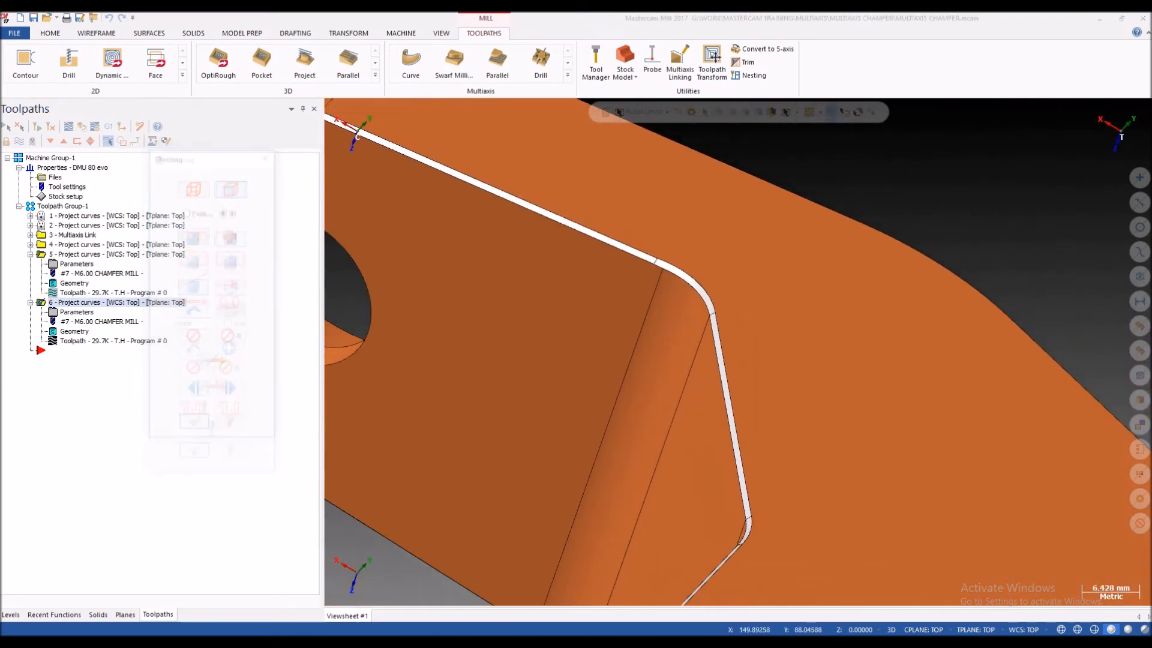
scroll(738, 336, "down", 2)
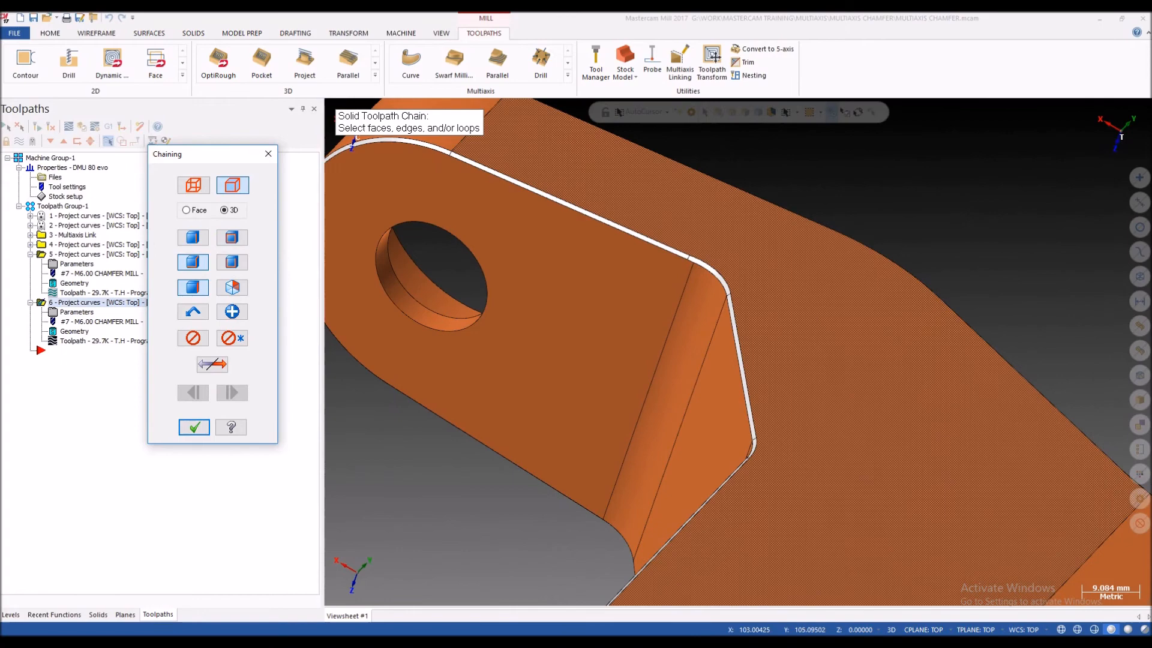
left_click(740, 348)
scroll(744, 278, "up", 5)
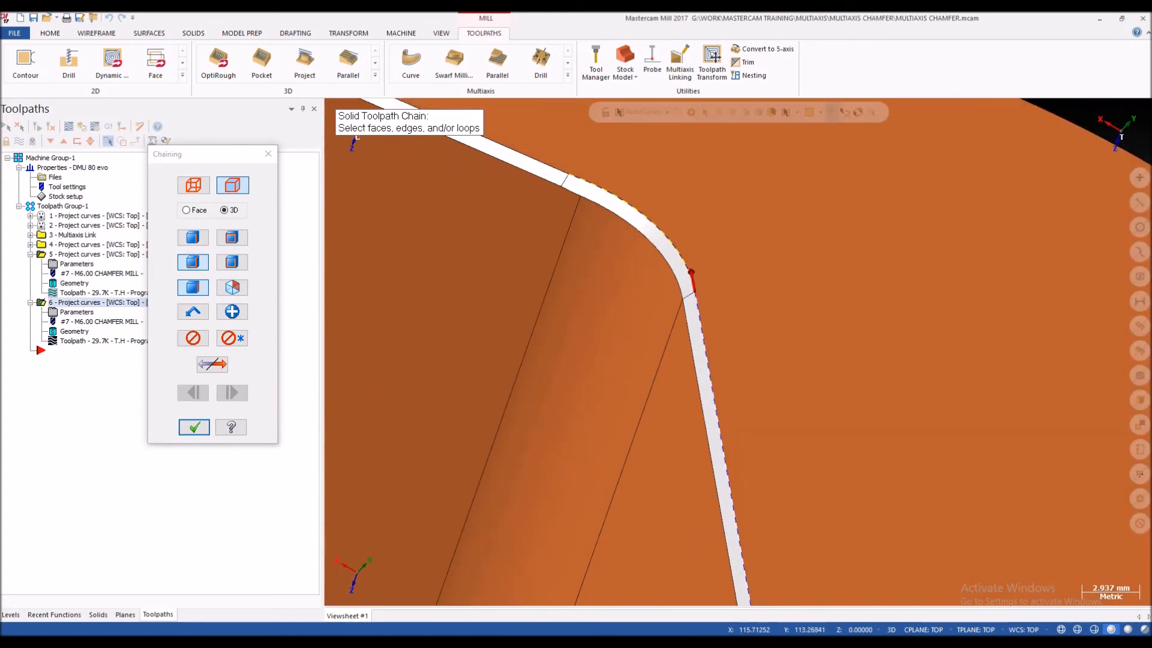
scroll(773, 309, "down", 3)
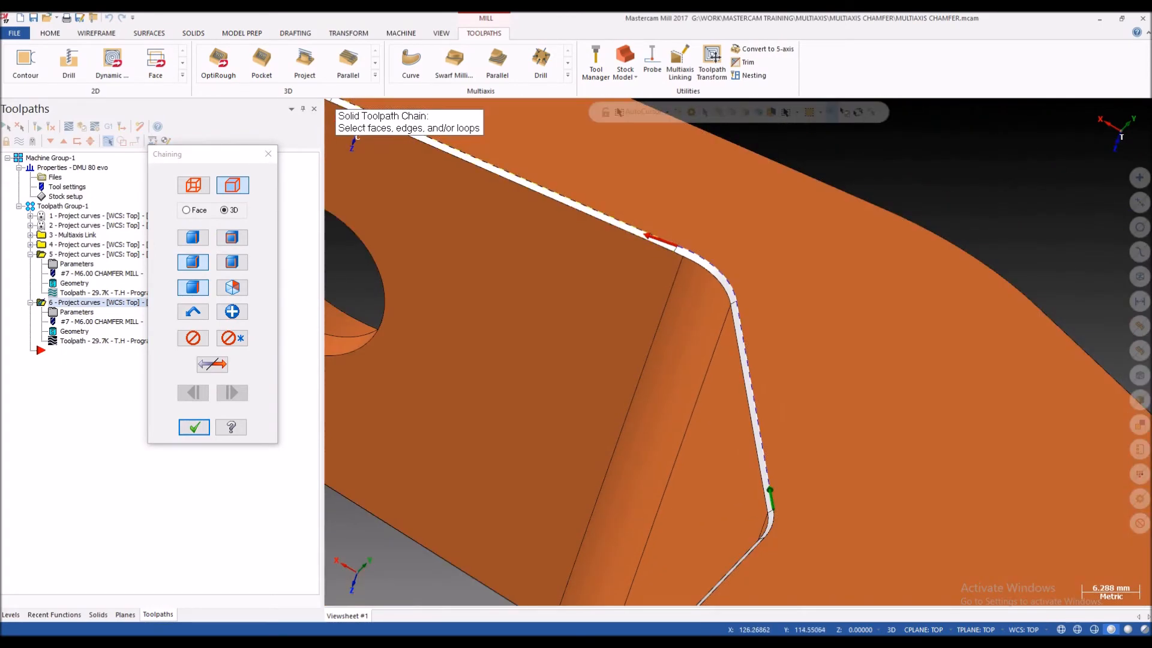
scroll(629, 208, "down", 3)
scroll(629, 208, "up", 6)
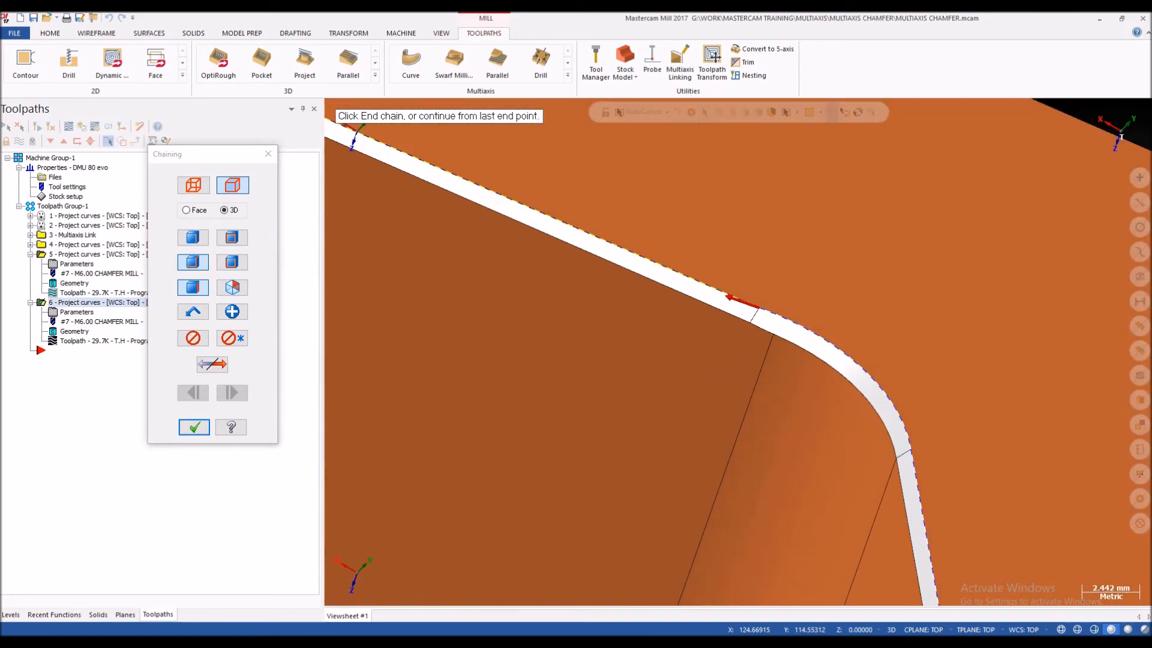
Step: Examine the junction of the chamfer edges where the lug's corner arc meets its straight side
scroll(758, 308, "up", 6)
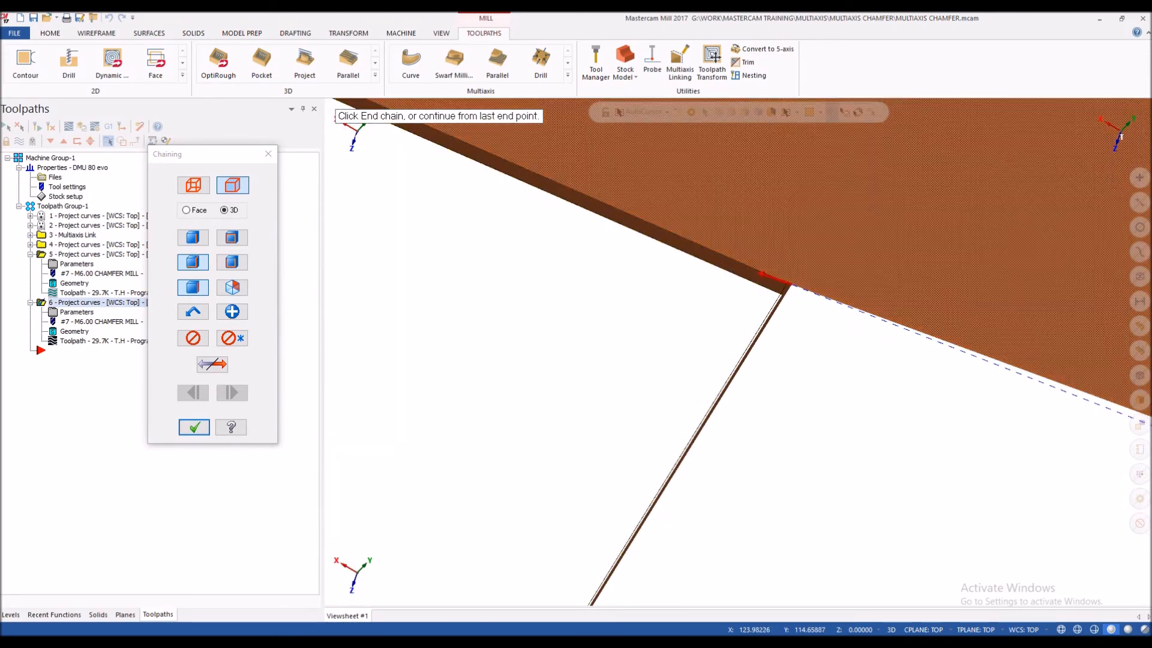
scroll(703, 347, "down", 6)
scroll(660, 319, "up", 5)
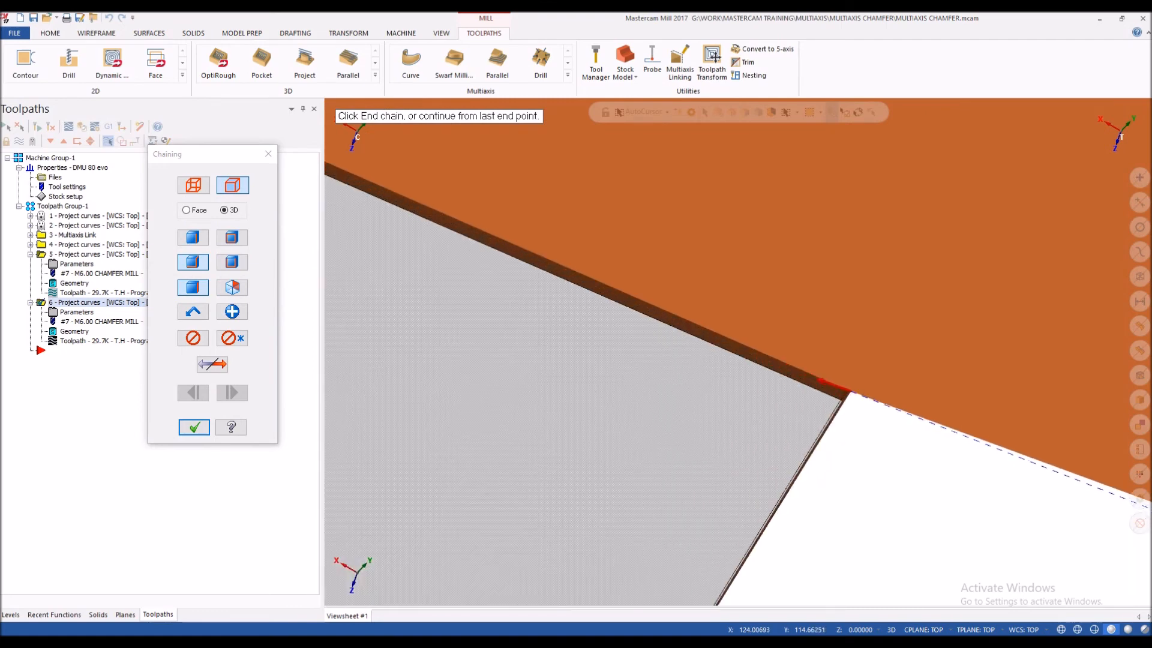
scroll(684, 312, "down", 2)
scroll(894, 399, "up", 4)
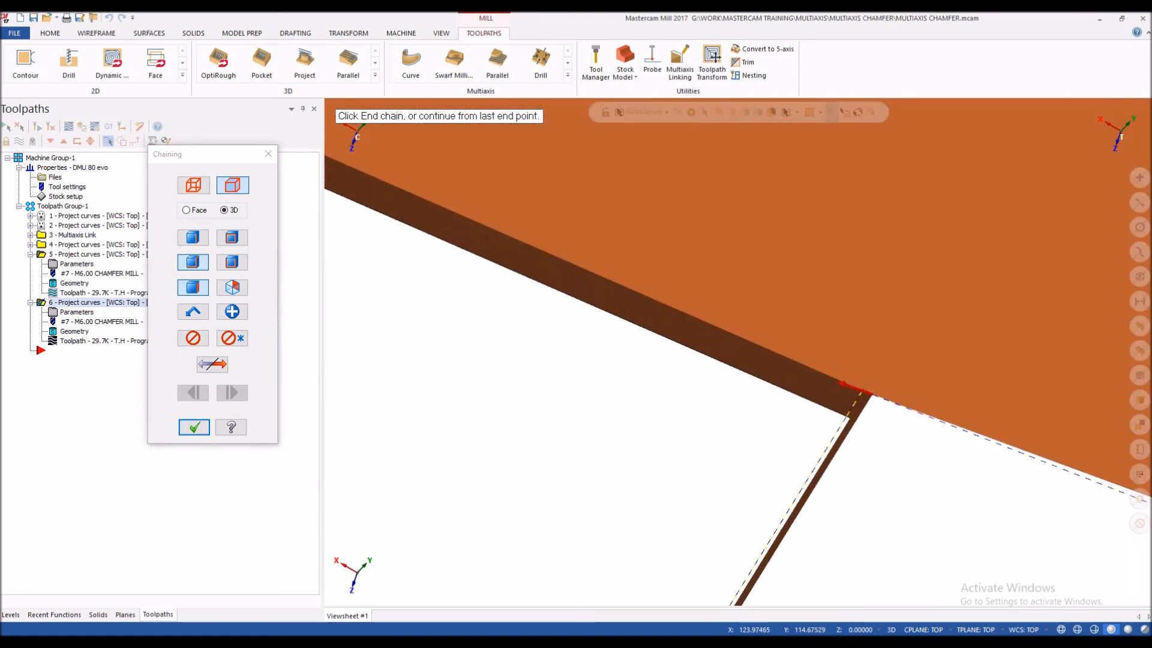
scroll(803, 374, "down", 8)
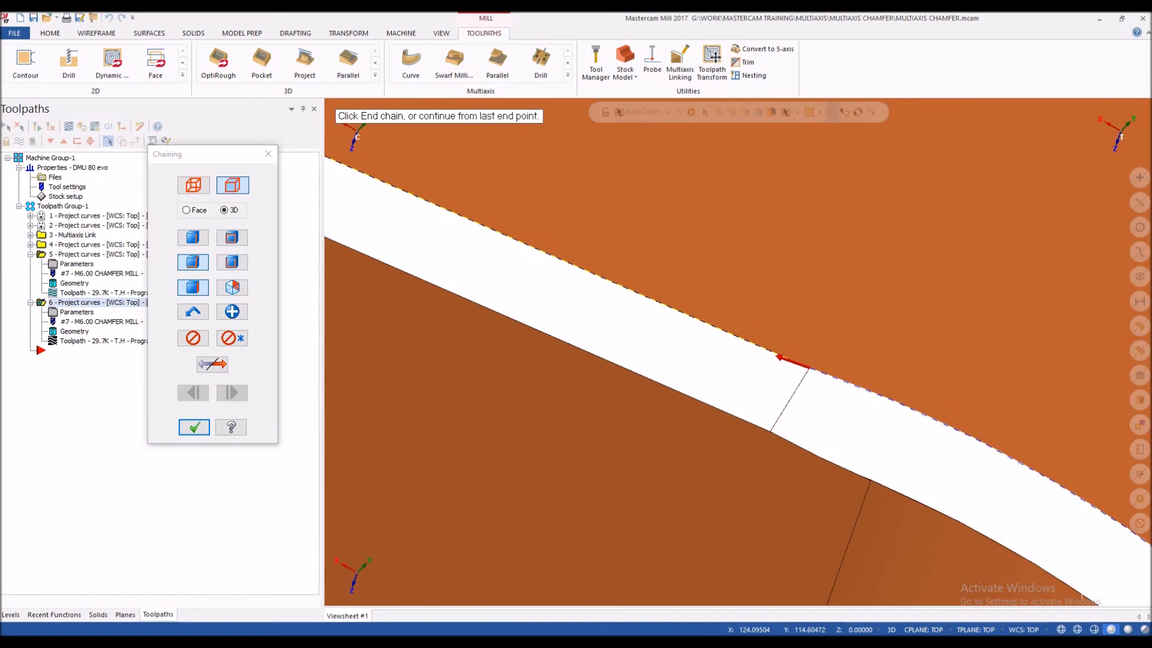
scroll(780, 360, "down", 5)
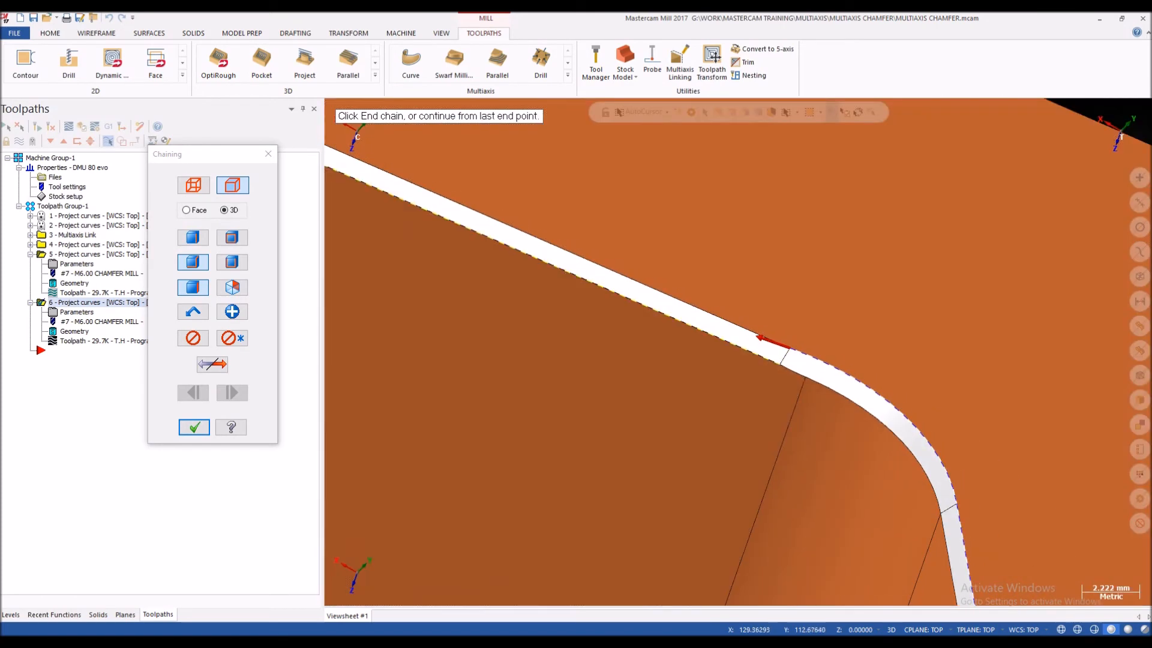
scroll(906, 336, "down", 3)
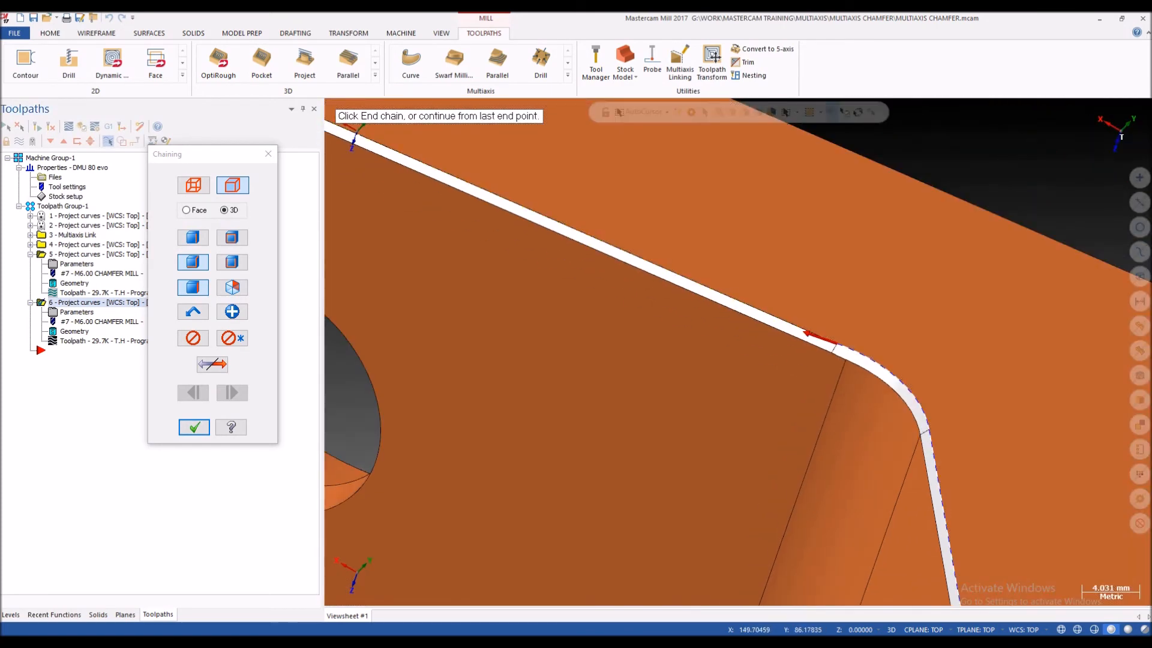
Step: Set the chaining tolerance to 0.1 in the wireframe chaining options and close the chaining
left_click(194, 186)
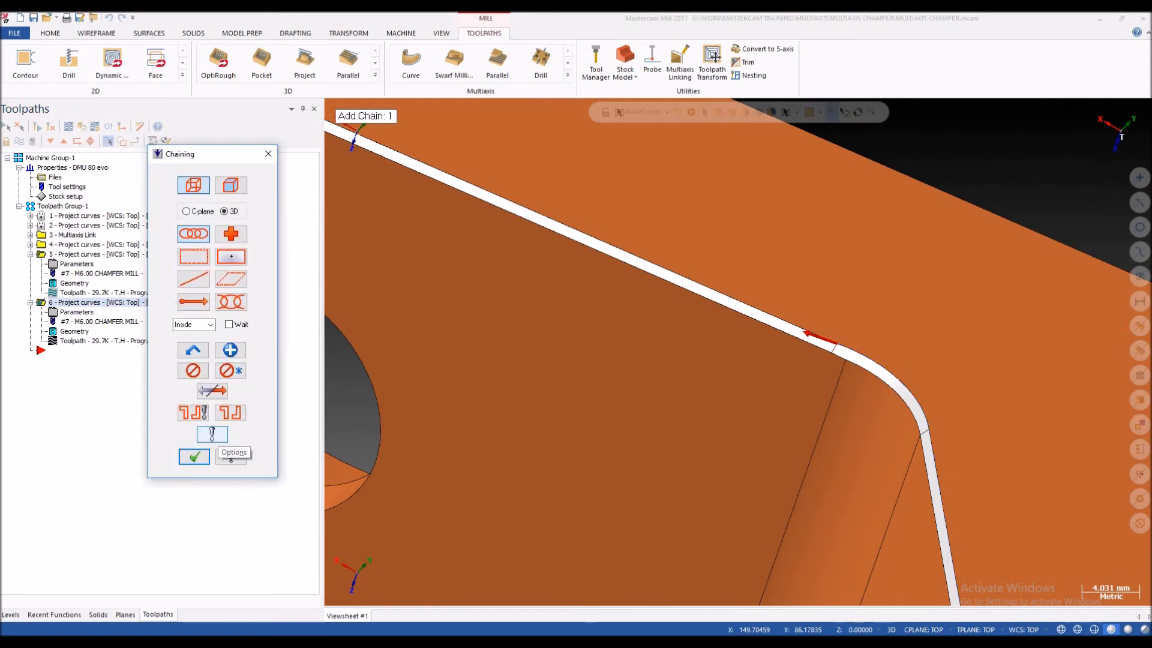
left_click(231, 458)
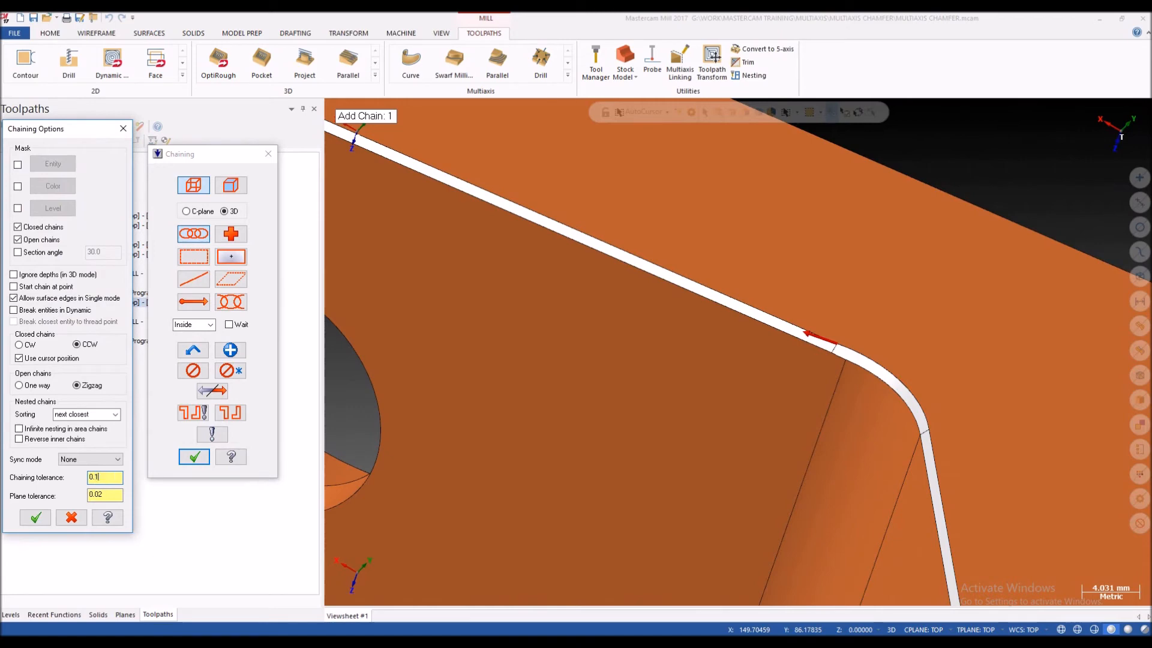
left_click(36, 518)
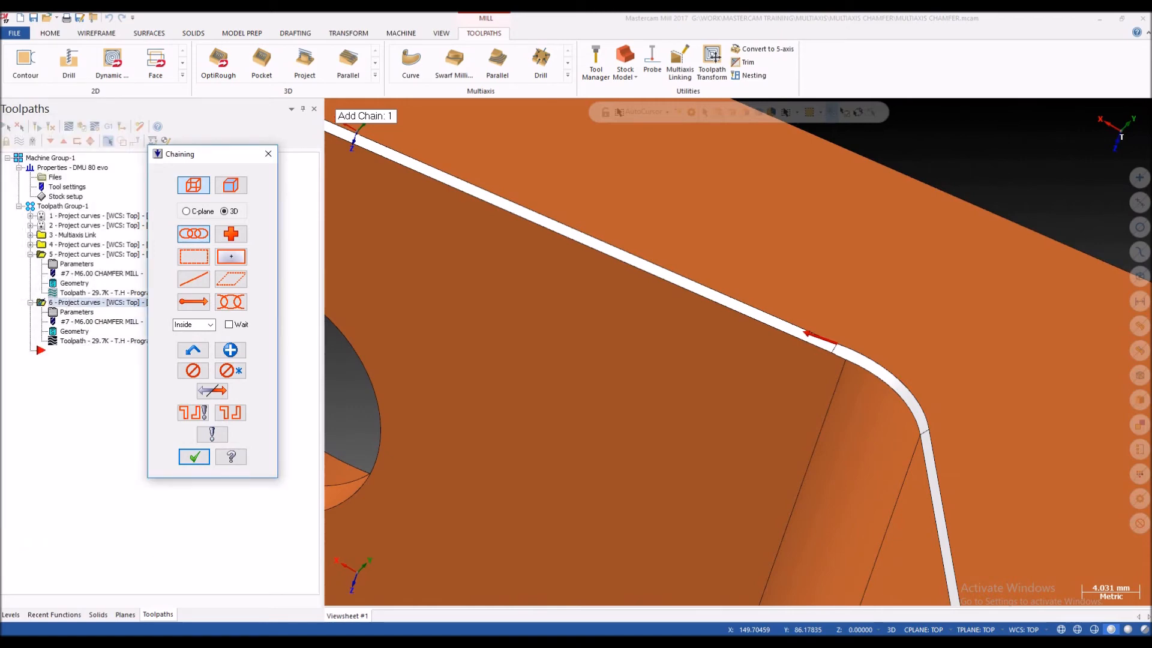
left_click(194, 457)
Step: Restart rechaining all curves of the copied operation, using solid edge selection
scroll(798, 302, "down", 3)
scroll(670, 278, "down", 2)
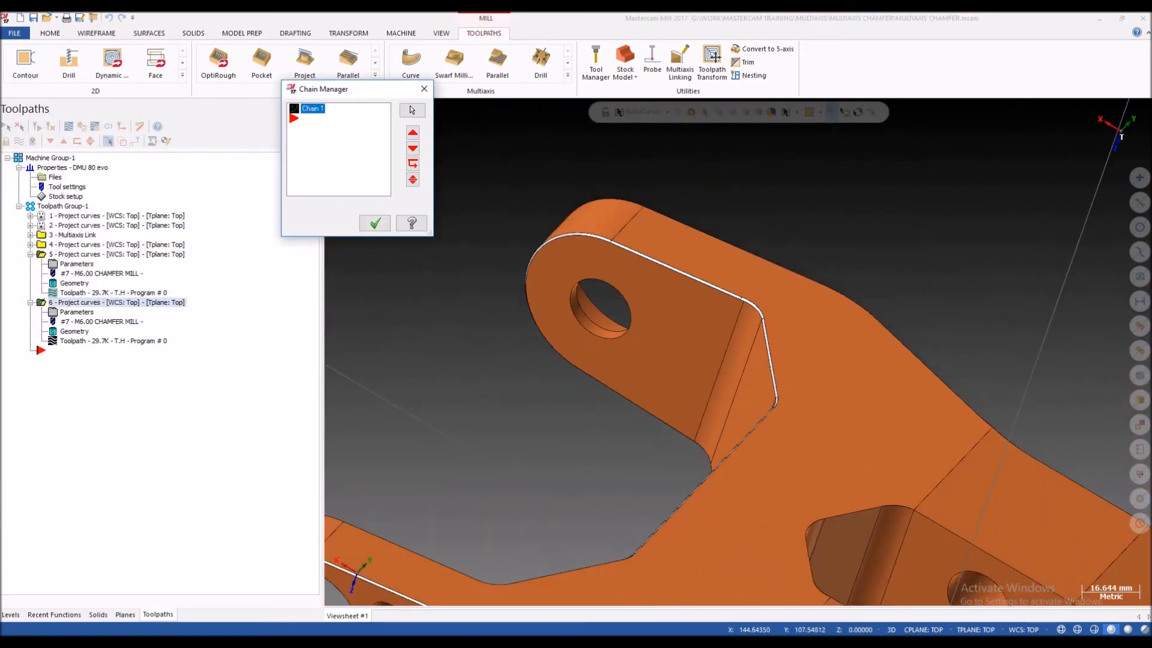
right_click(360, 175)
left_click(396, 212)
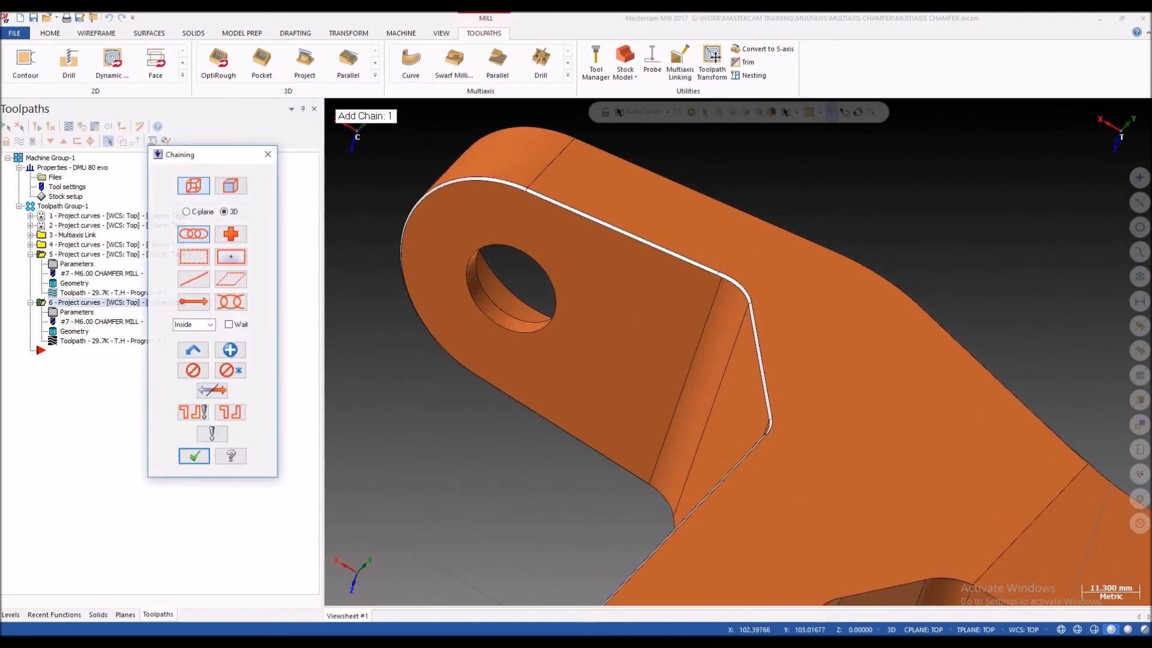
middle_click_drag(776, 399, 845, 398)
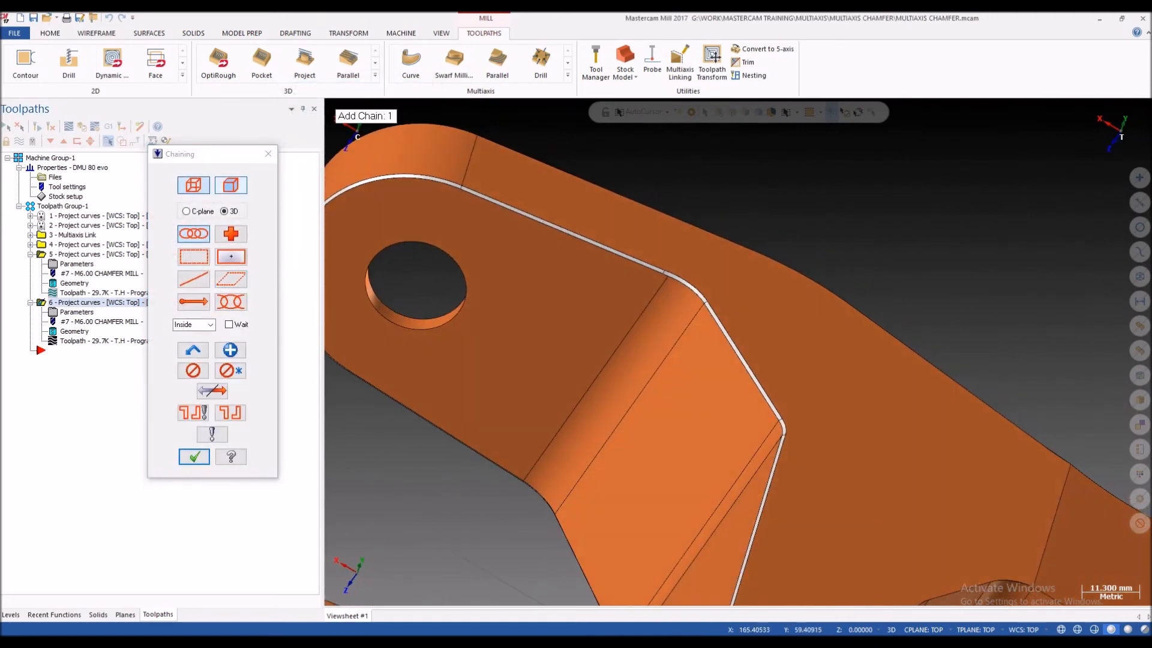
left_click(231, 185)
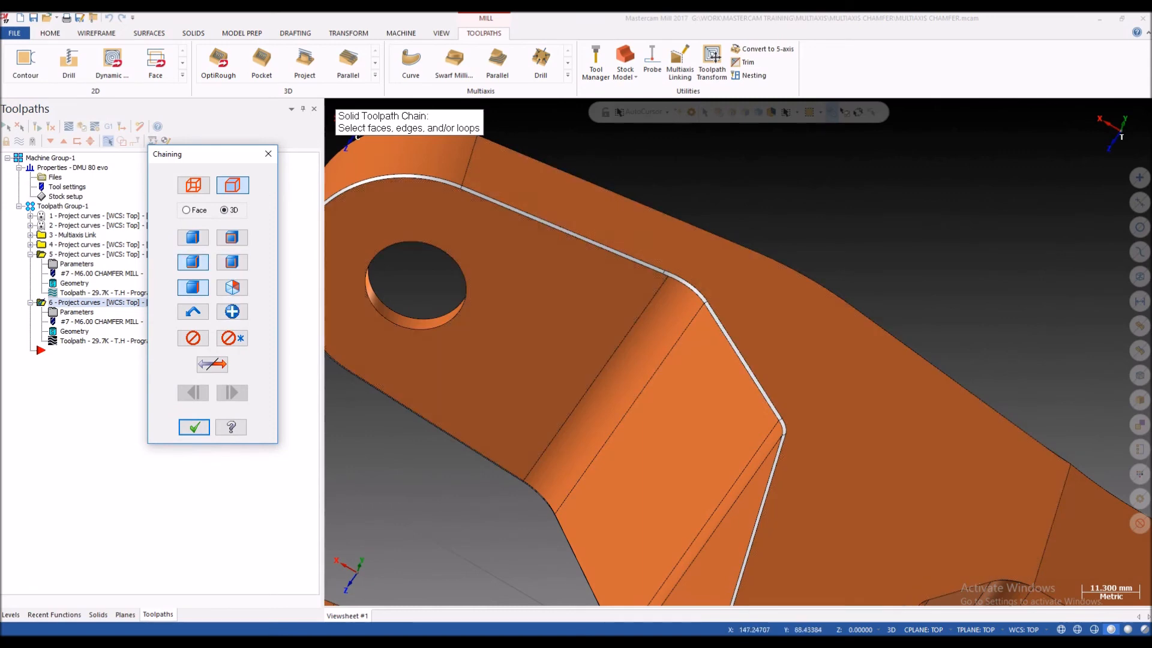
Step: Chain the lug's chamfer edge from the sloped side through the corner arc and along the straight side
scroll(810, 314, "up", 3)
left_click(726, 423)
scroll(665, 312, "up", 2)
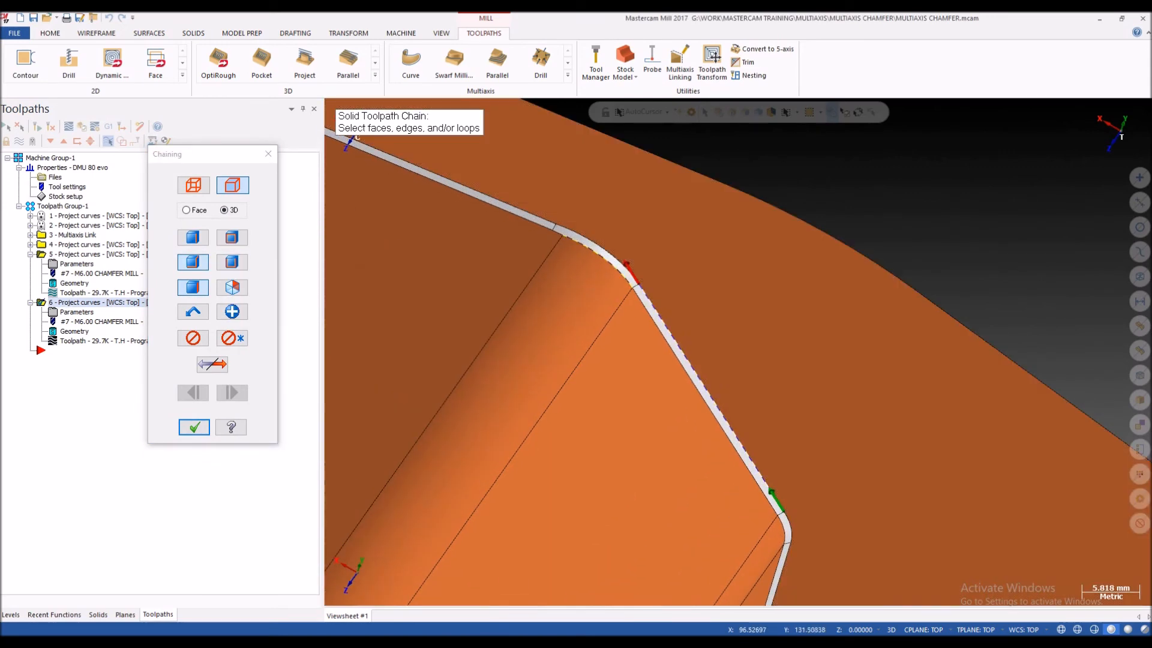
left_click(456, 182)
scroll(648, 260, "down", 8)
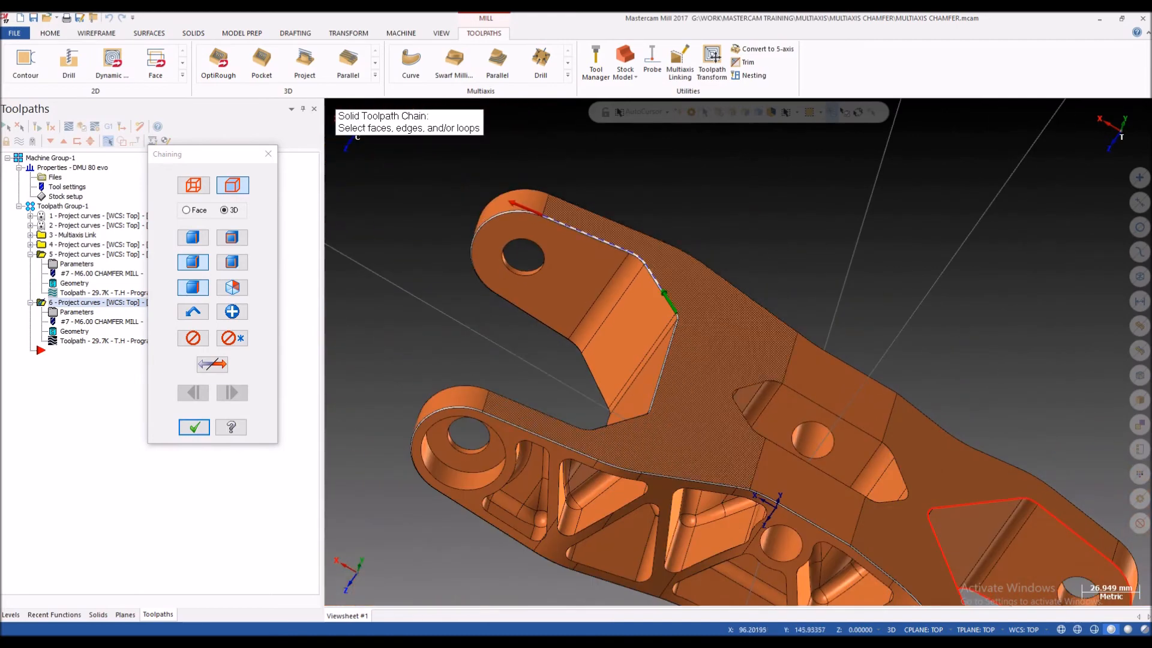
Step: Extend the chain around the lug's rounded end to the straight edge on its other side
scroll(516, 237, "up", 13)
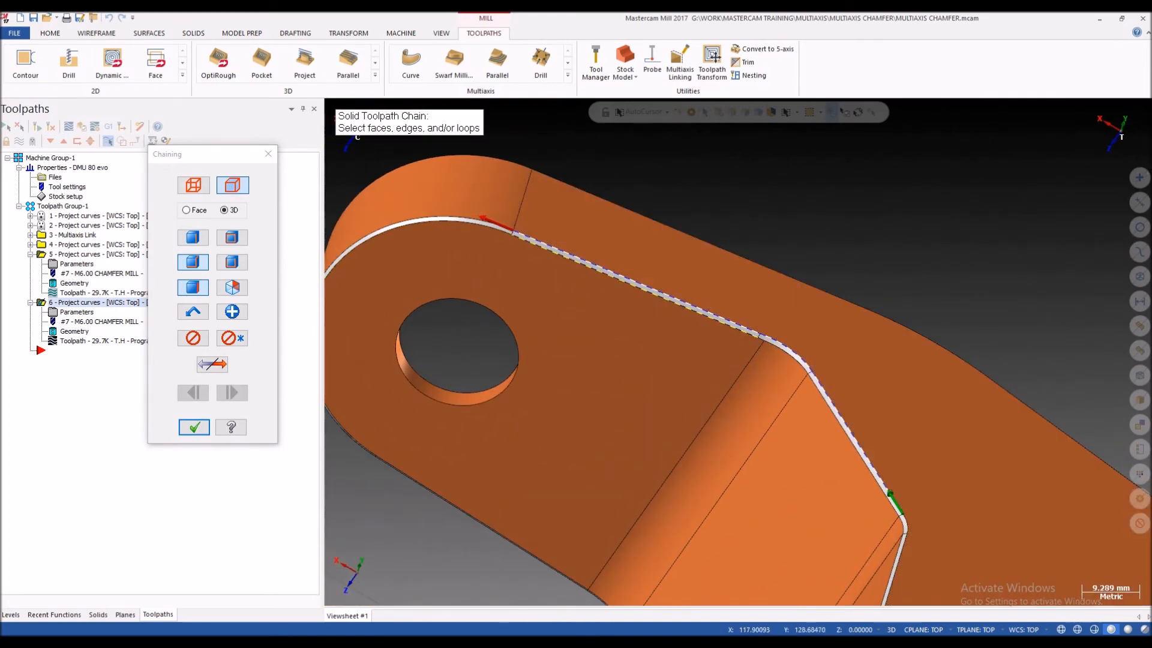
scroll(687, 288, "up", 12)
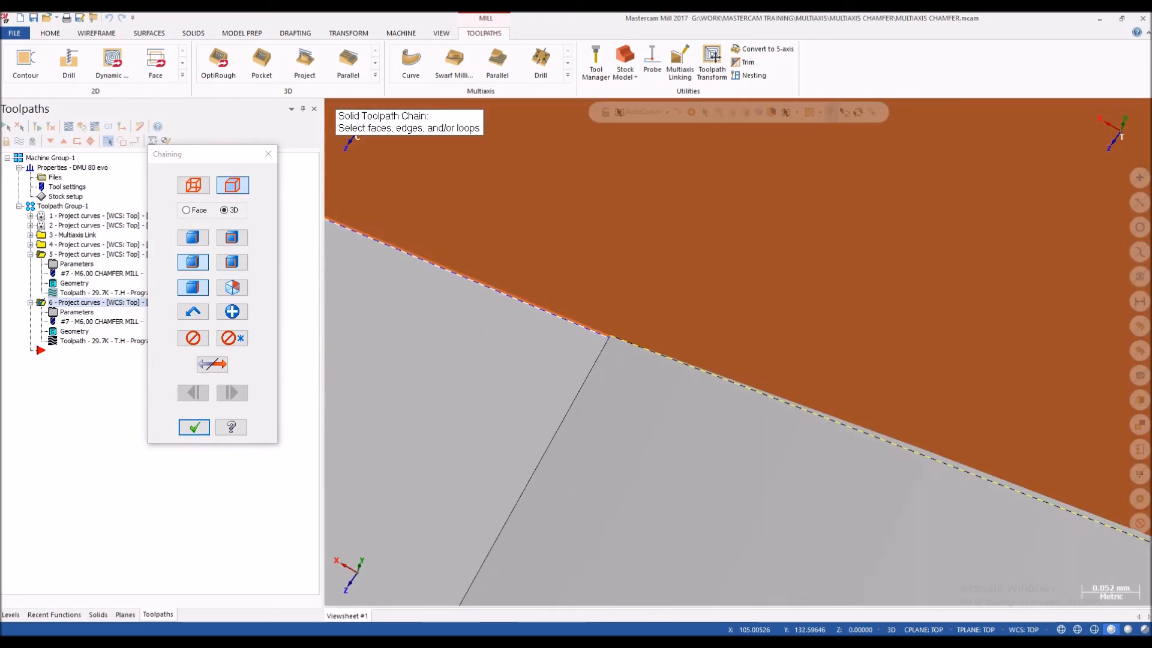
scroll(531, 330, "up", 3)
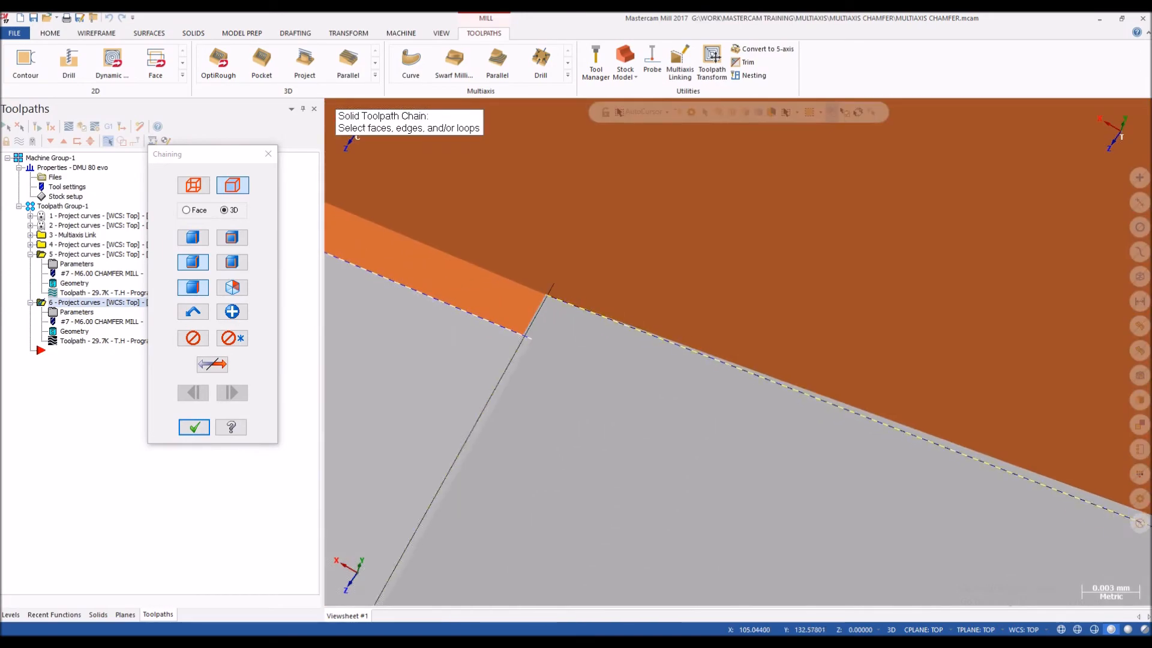
scroll(531, 330, "down", 10)
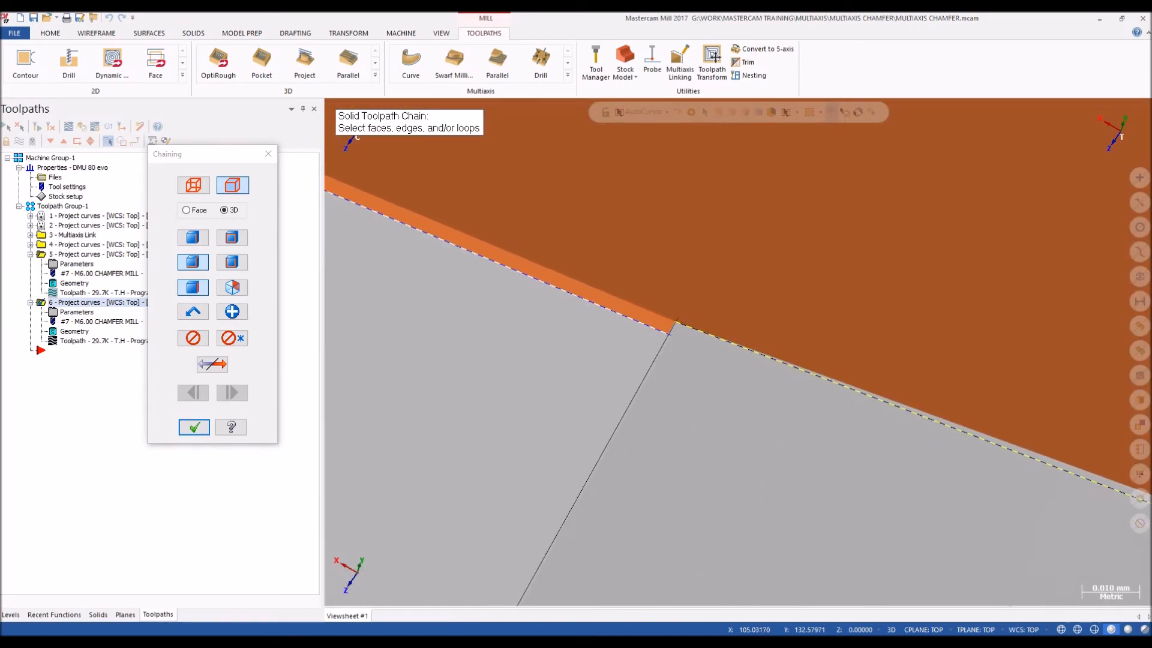
scroll(561, 249, "down", 9)
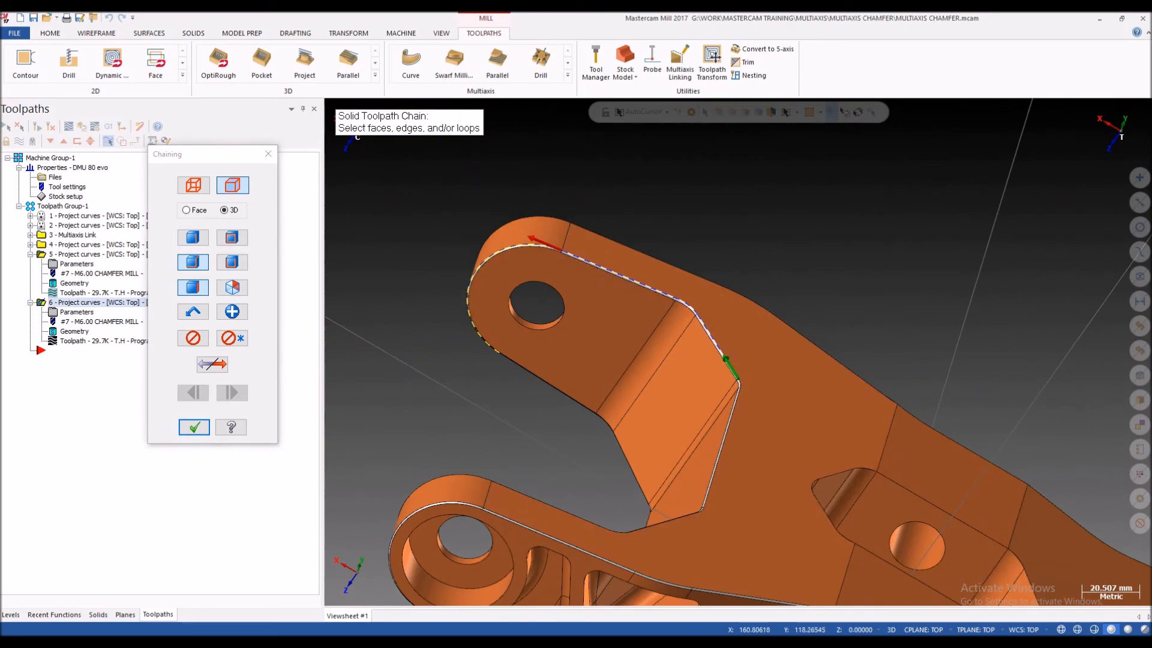
middle_click_drag(522, 300, 651, 321)
scroll(651, 321, "up", 3)
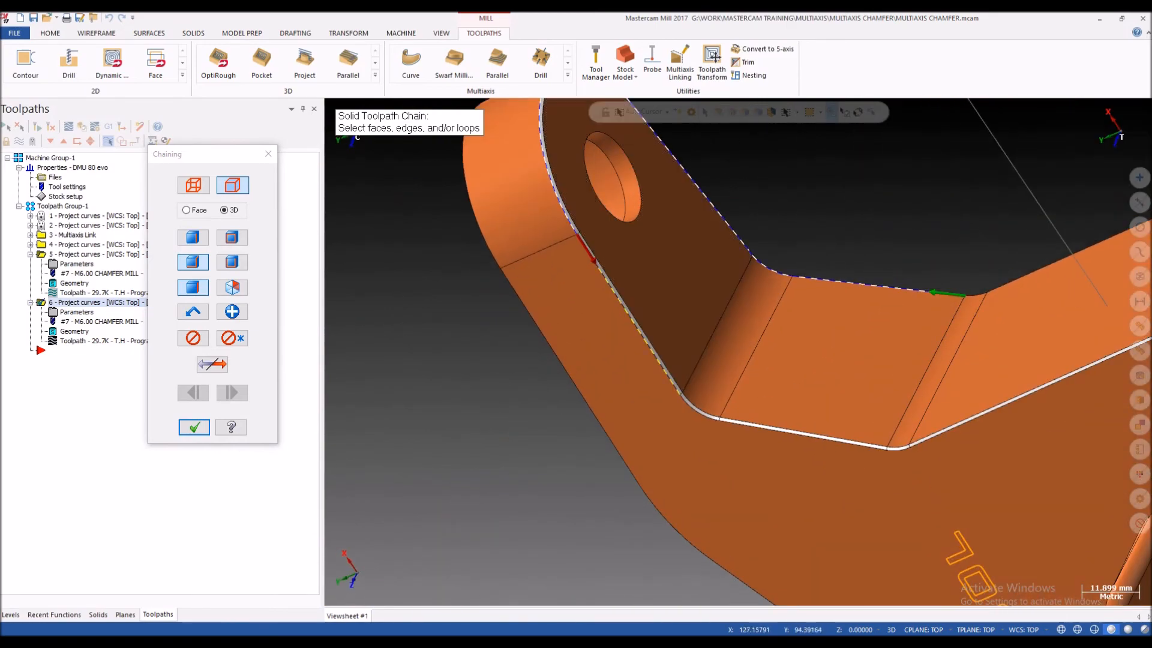
Step: Continue the chain along the lug's opposite side and the angled web edges towards the second arm
left_click(780, 432)
scroll(702, 434, "down", 2)
scroll(990, 447, "up", 2)
left_click(776, 441)
left_click(825, 420)
scroll(822, 423, "down", 3)
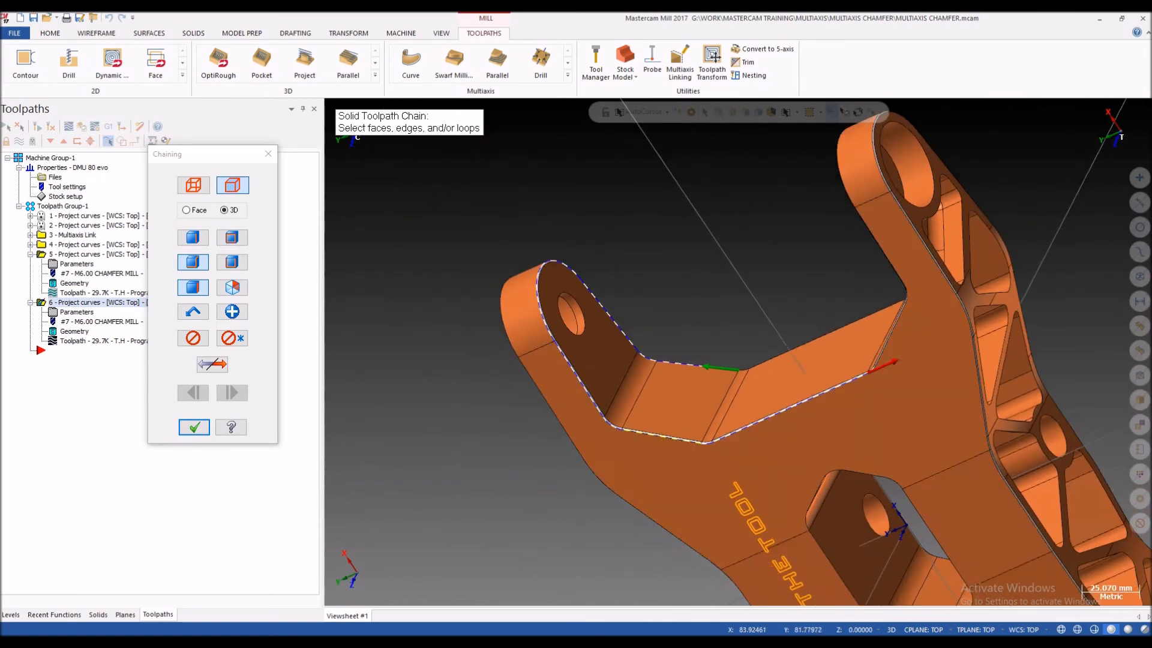
Step: Extend the solid edge chain along the second arm's inner slope and corner arcs up to its straight edge
scroll(924, 329, "up", 3)
middle_click_drag(906, 354, 966, 306)
scroll(906, 393, "up", 2)
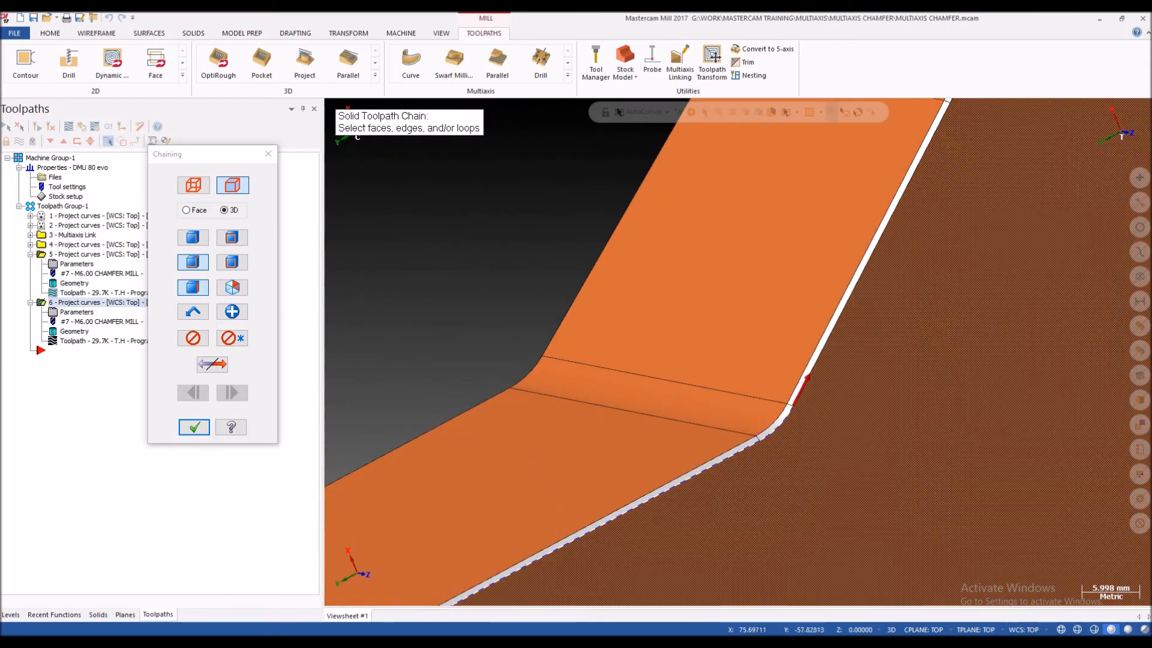
left_click(811, 370)
scroll(811, 384, "down", 2)
scroll(882, 198, "up", 1)
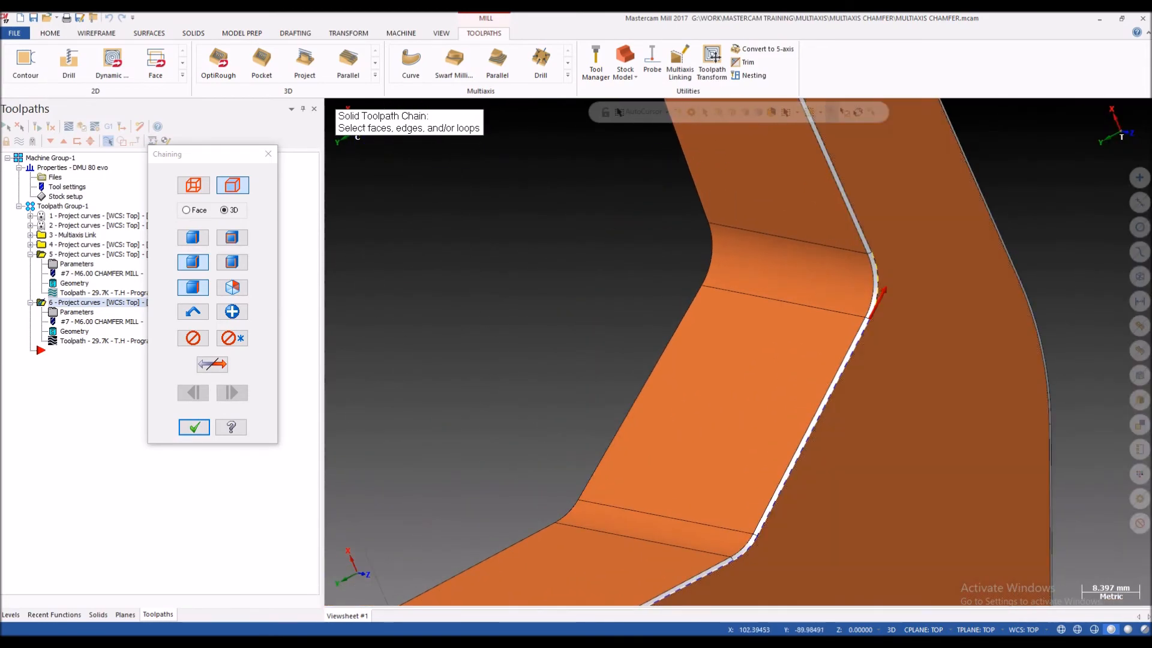
left_click(849, 204)
scroll(889, 336, "down", 5)
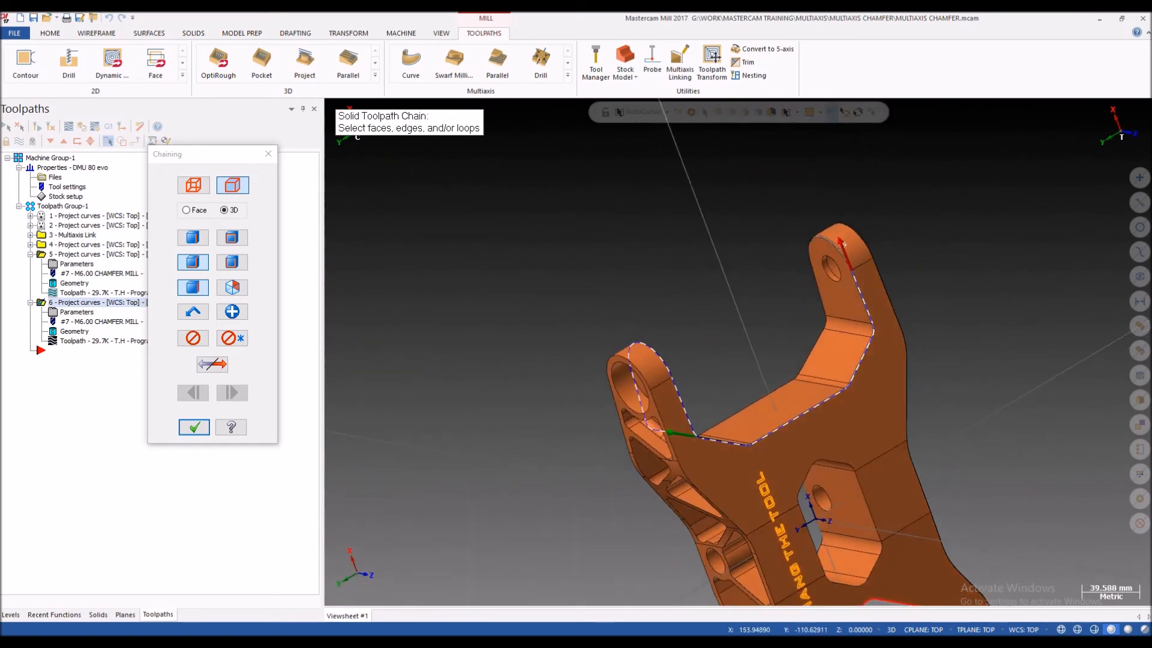
Step: Continue the chain around the second arm's rounded end and down the straight edge on its opposite side
middle_click_drag(907, 324, 927, 318)
scroll(930, 288, "up", 4)
left_click(783, 239)
middle_click_drag(696, 279, 774, 294)
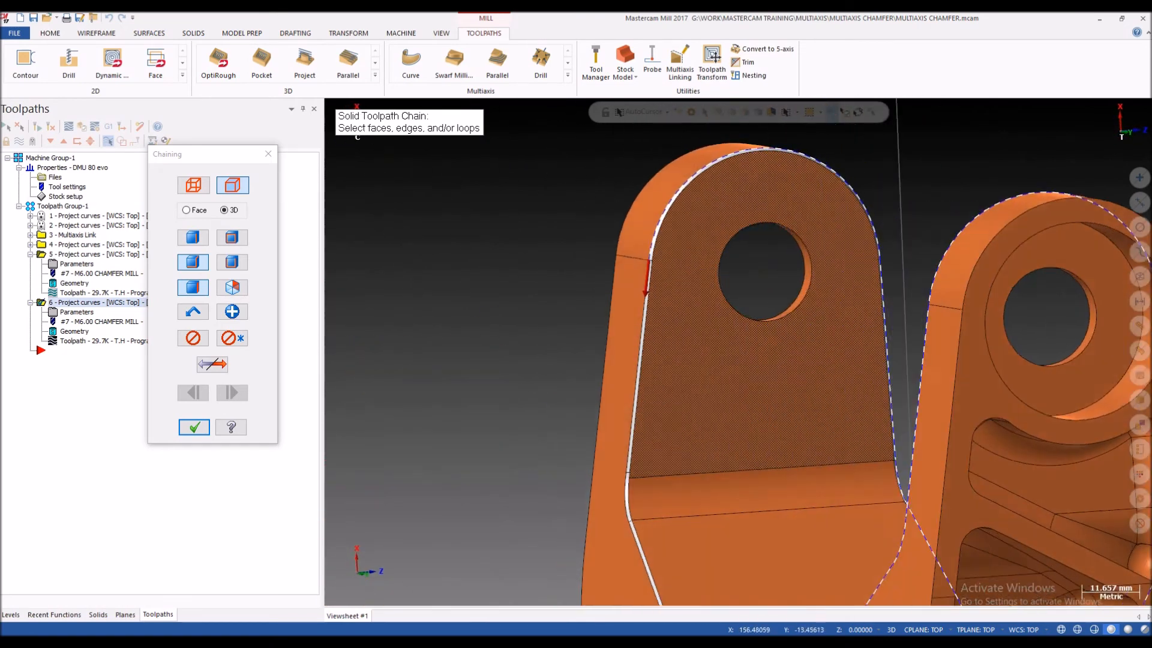
scroll(644, 304, "up", 3)
left_click(644, 304)
scroll(645, 288, "down", 5)
middle_click_drag(678, 336, 750, 339)
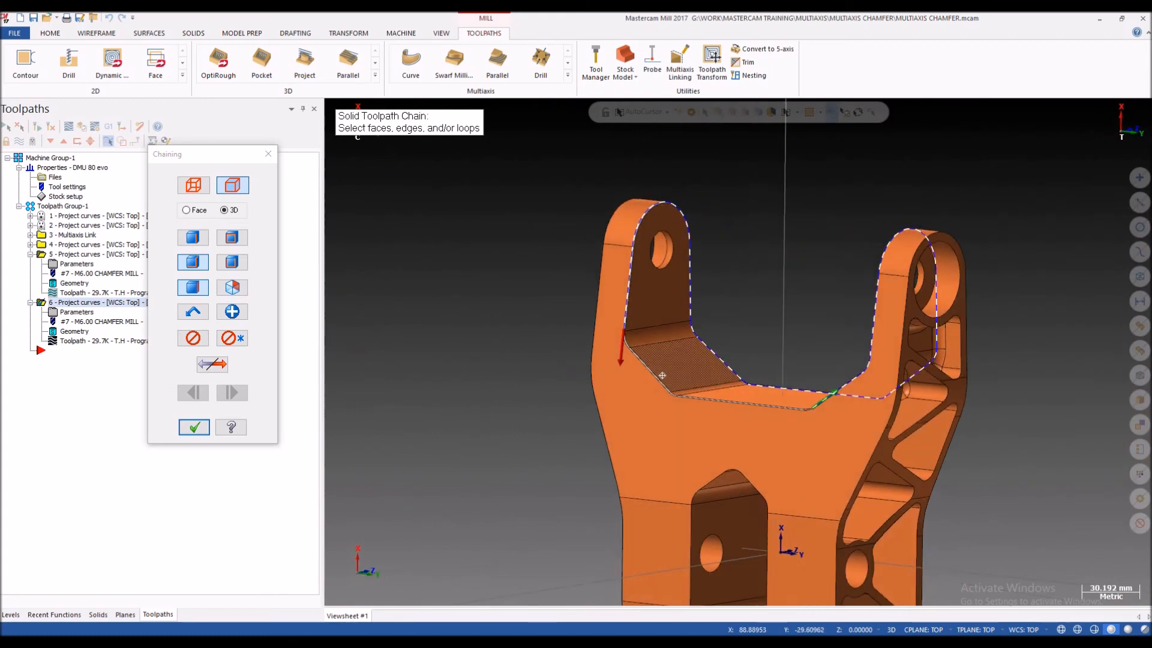
Step: Extend the chain down the second arm's slope and along the web edge towards the chain's start point
scroll(635, 337, "up", 4)
middle_click_drag(673, 354, 663, 353)
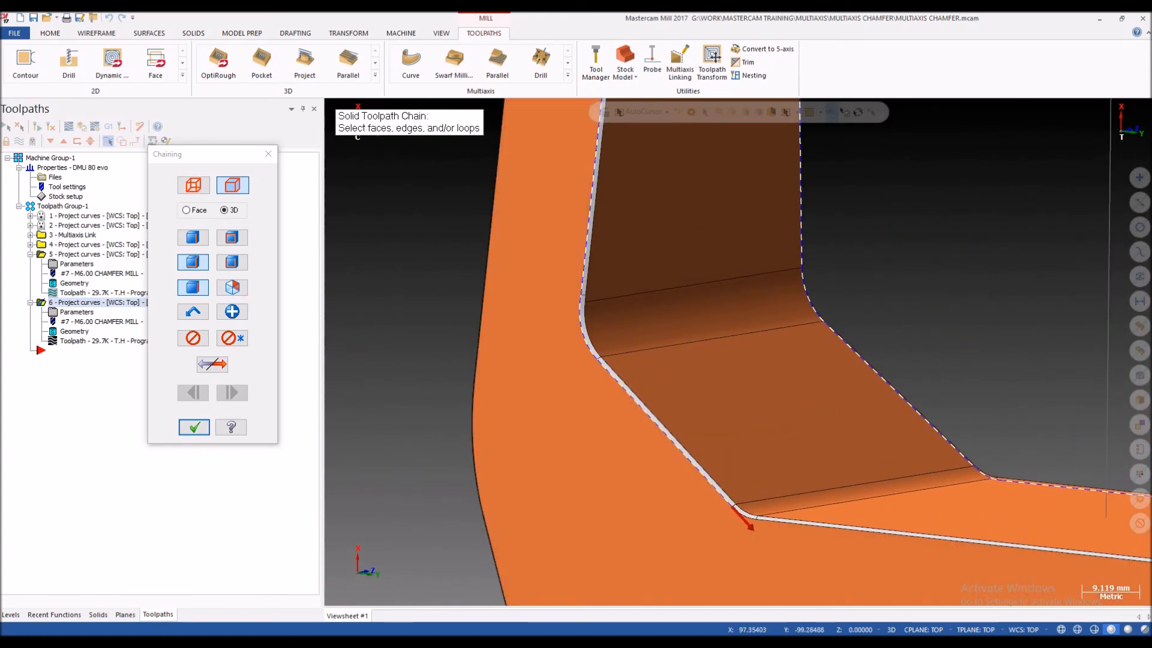
left_click(807, 525)
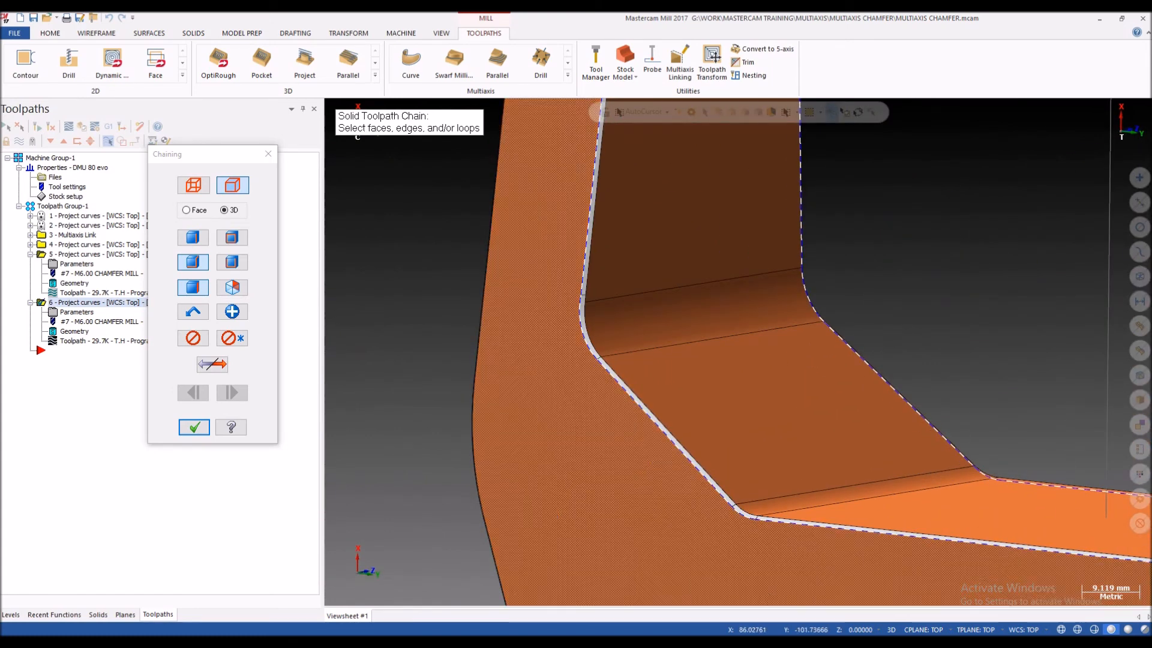
scroll(807, 526, "down", 5)
scroll(858, 537, "up", 4)
middle_click_drag(720, 498, 765, 503)
scroll(756, 495, "up", 4)
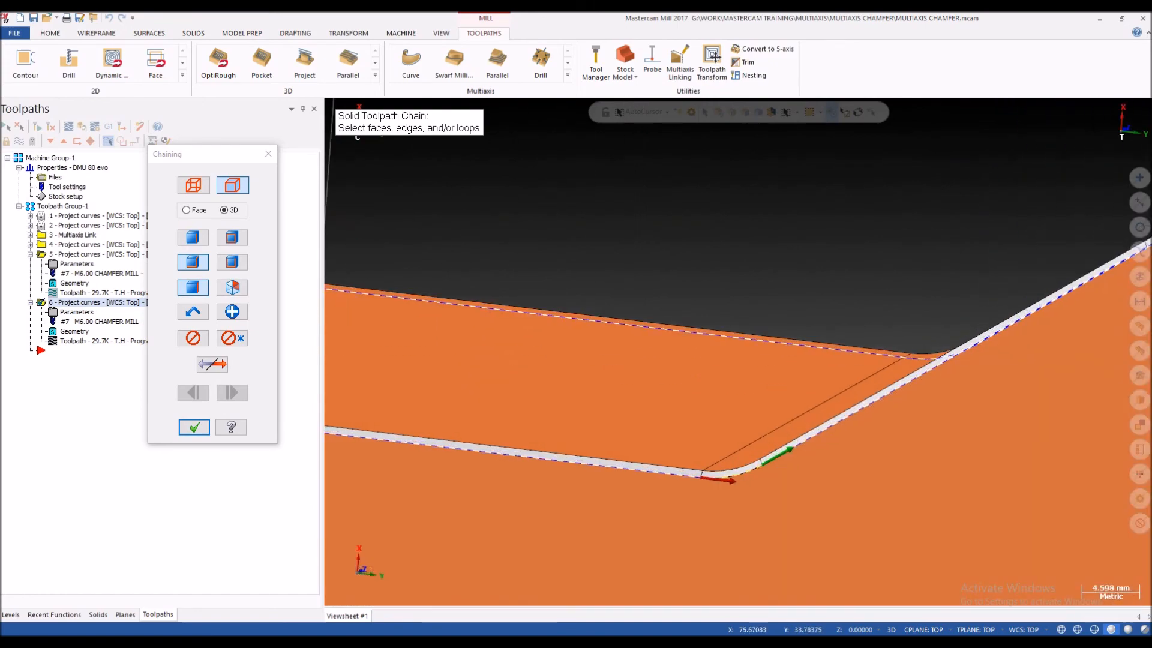
Step: Close the chain through the last corner edge, accept it, and regenerate the sixth Project Curve operation
left_click(729, 476)
scroll(729, 468, "down", 5)
middle_click_drag(729, 465, 773, 453)
scroll(772, 450, "up", 4)
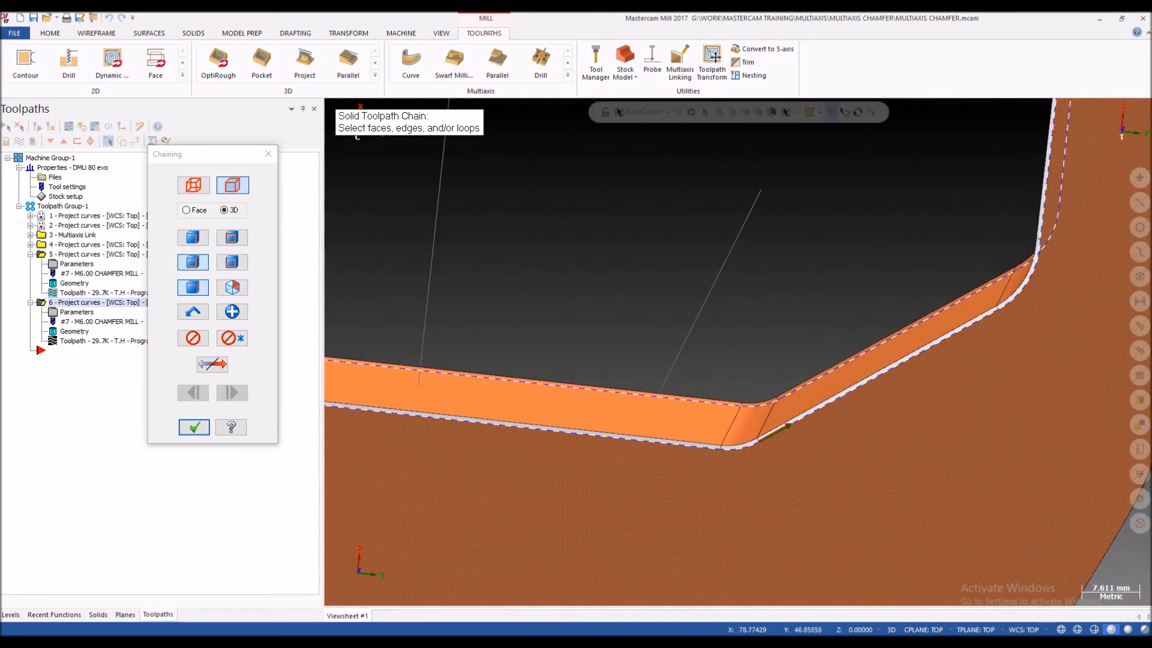
scroll(780, 429, "down", 6)
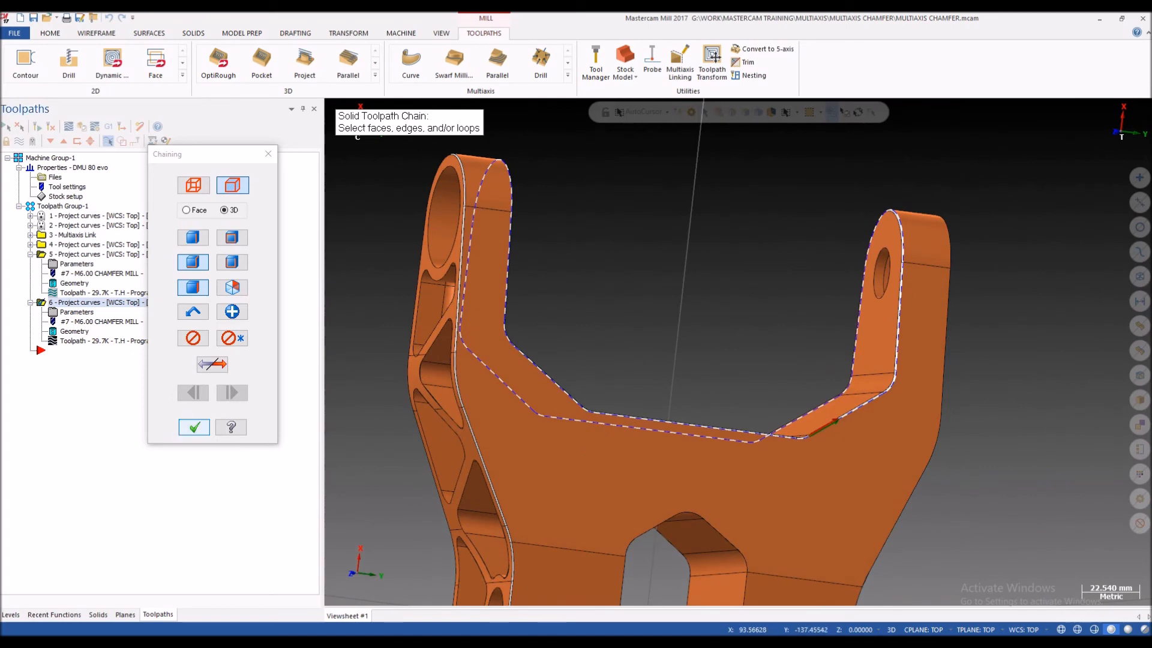
key("Return")
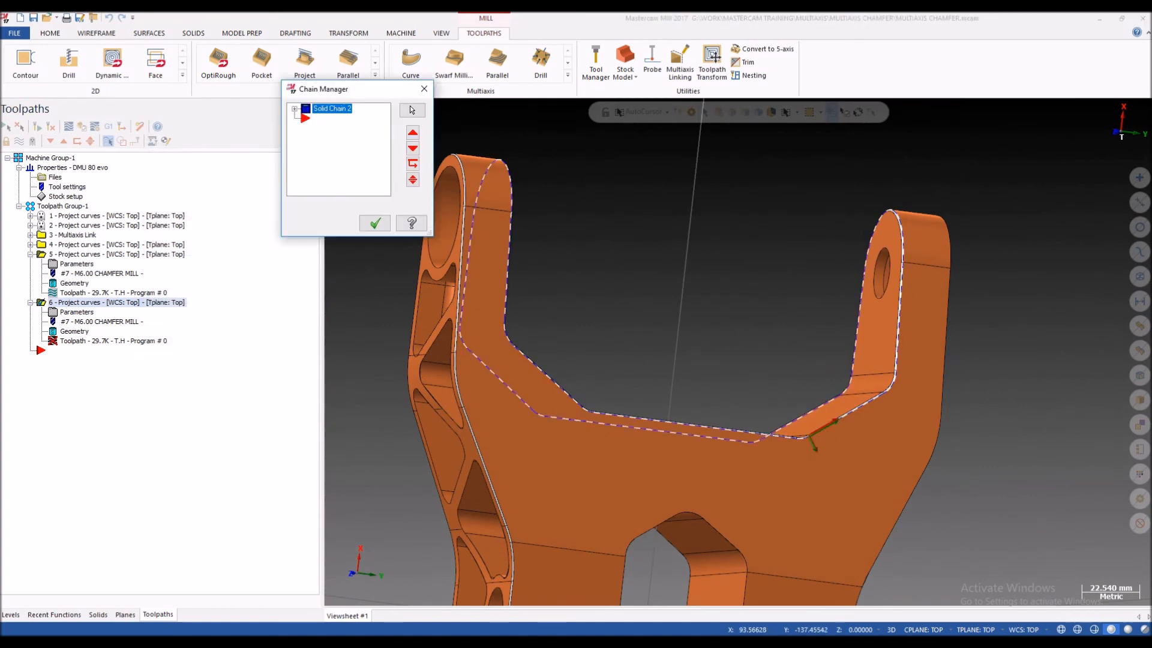
key("Return")
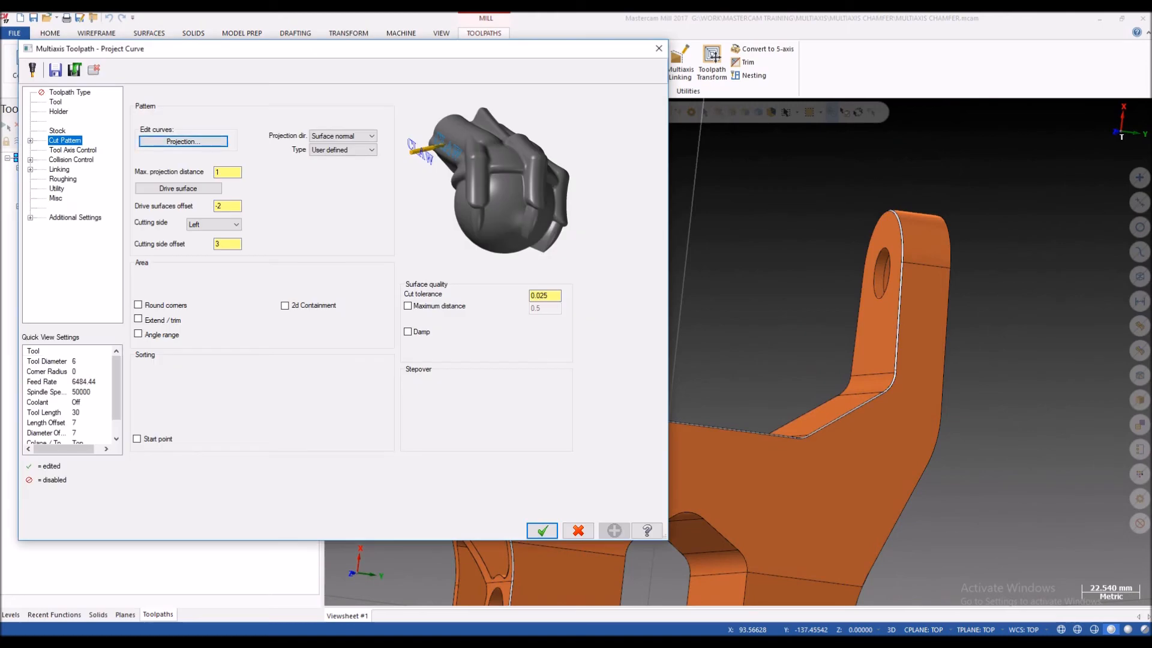
key("Return")
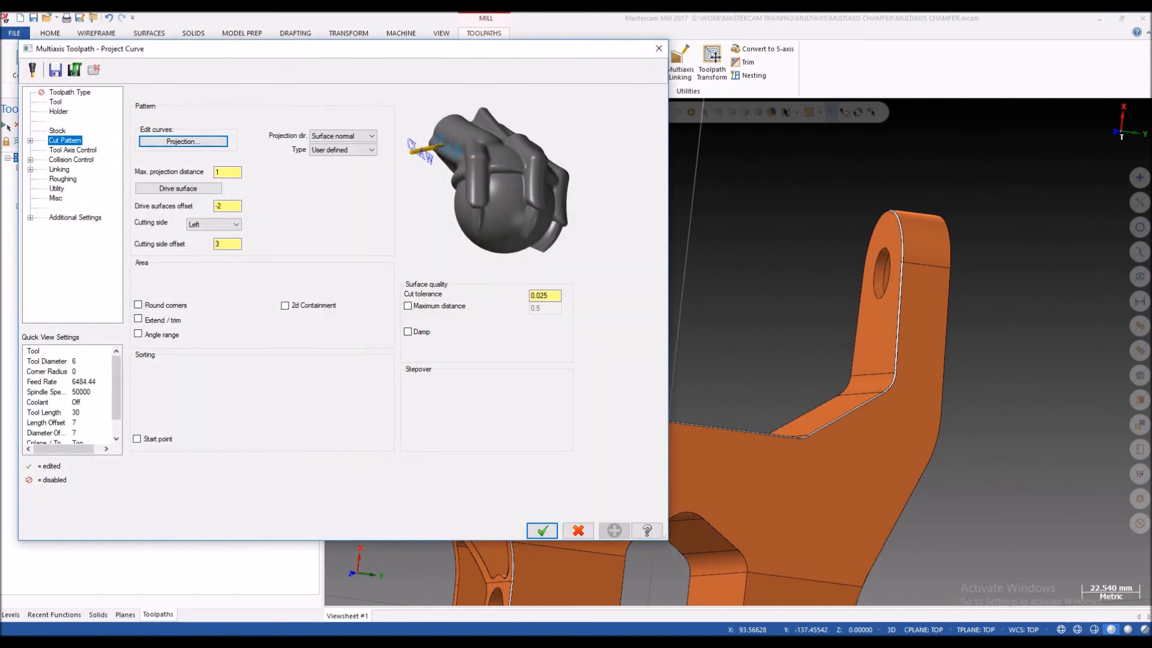
Step: Reopen the sixth operation's drive surface selection and clear all previously selected faces
left_click(178, 188)
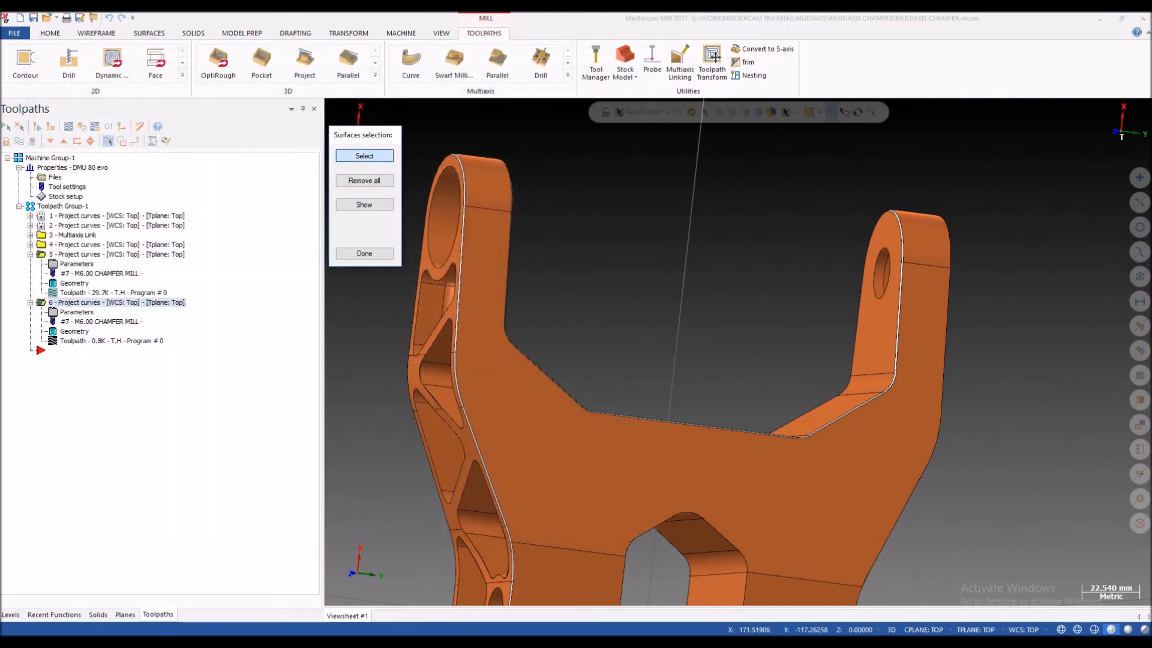
left_click(364, 156)
scroll(582, 233, "down", 5)
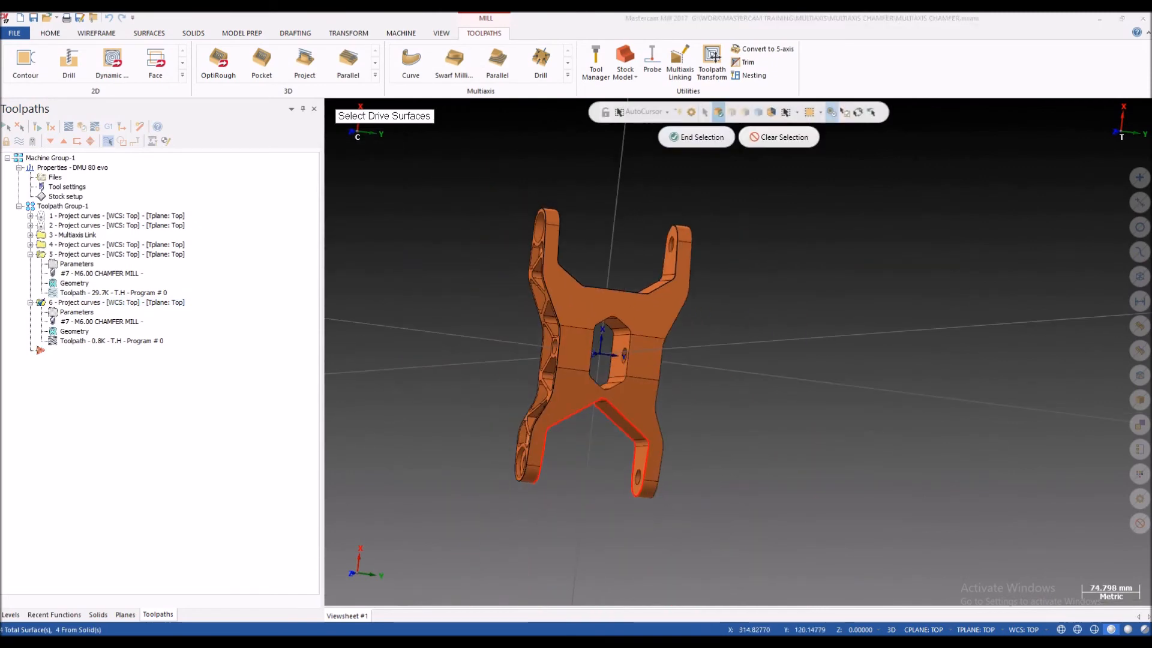
left_click(718, 112)
scroll(582, 383, "up", 4)
scroll(600, 270, "down", 2)
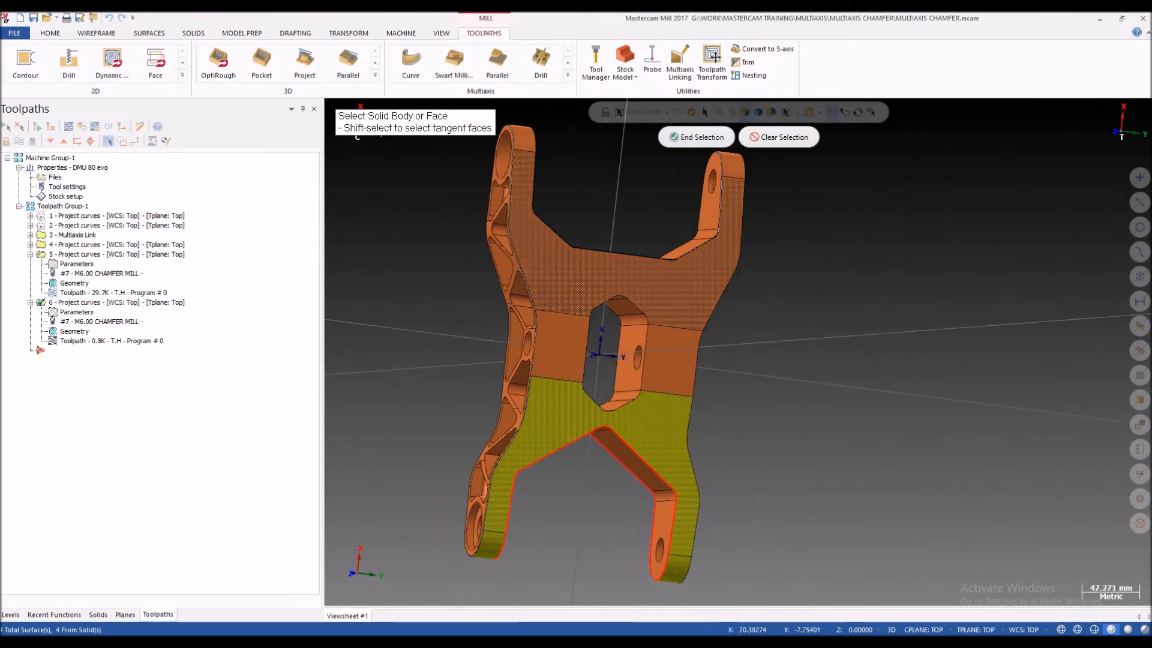
scroll(786, 210, "down", 1)
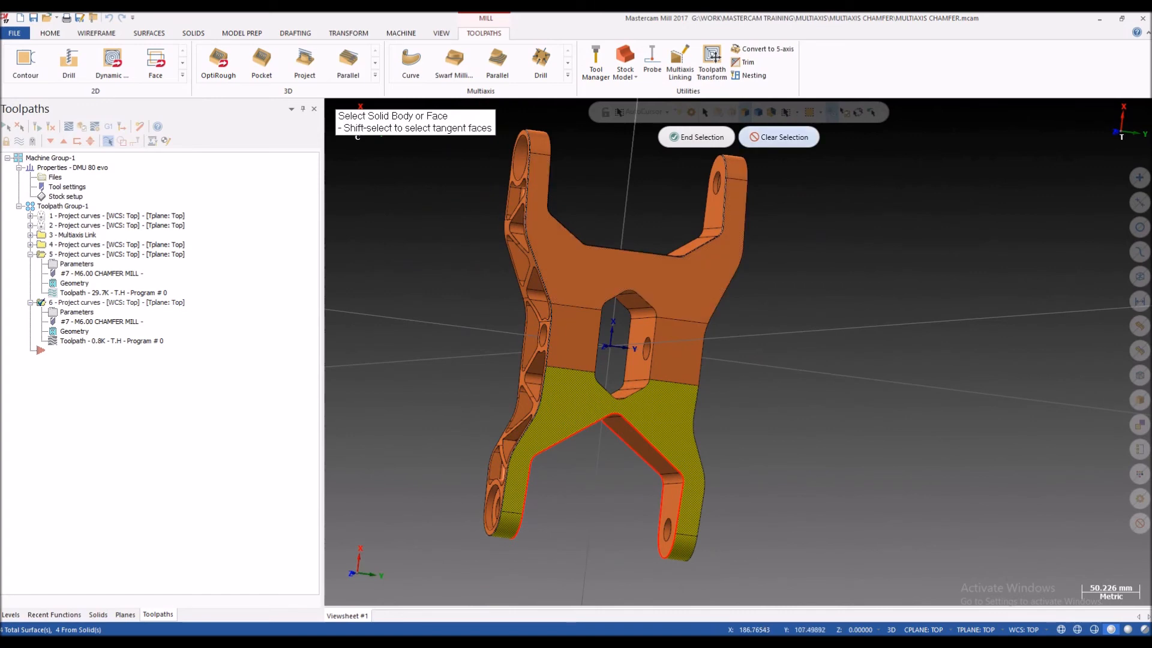
left_click(779, 137)
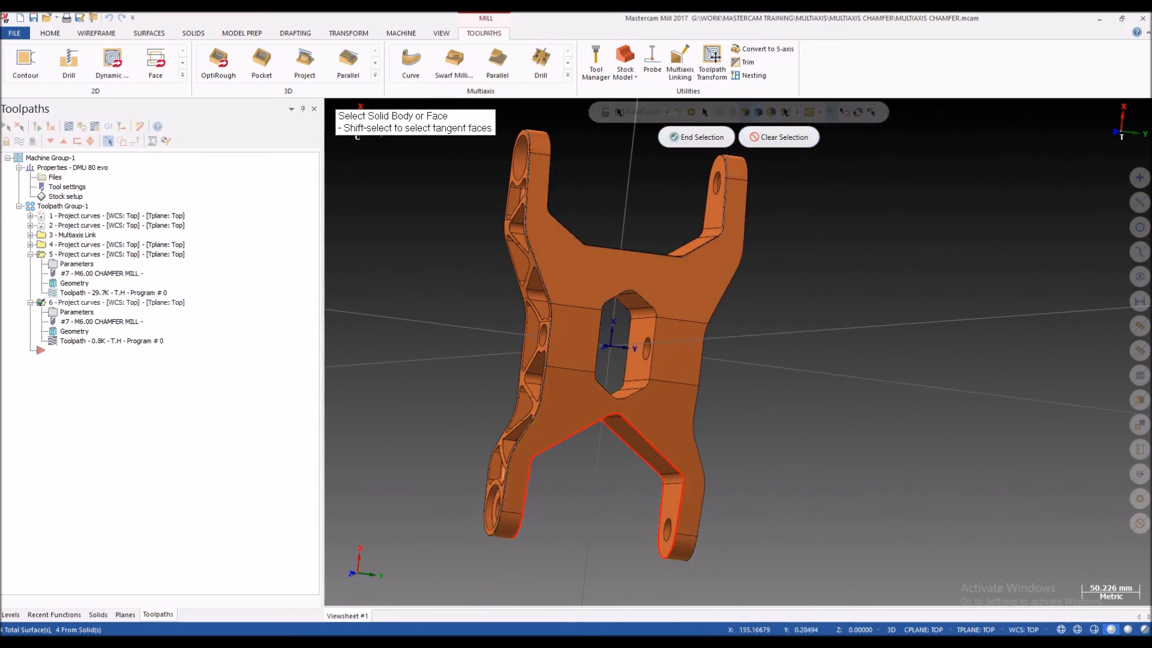
Step: Select the bracket's upper outer web face and the rounded end faces of both arms as drive surfaces
left_click(567, 249)
left_click(538, 142)
middle_click_drag(741, 345, 729, 468)
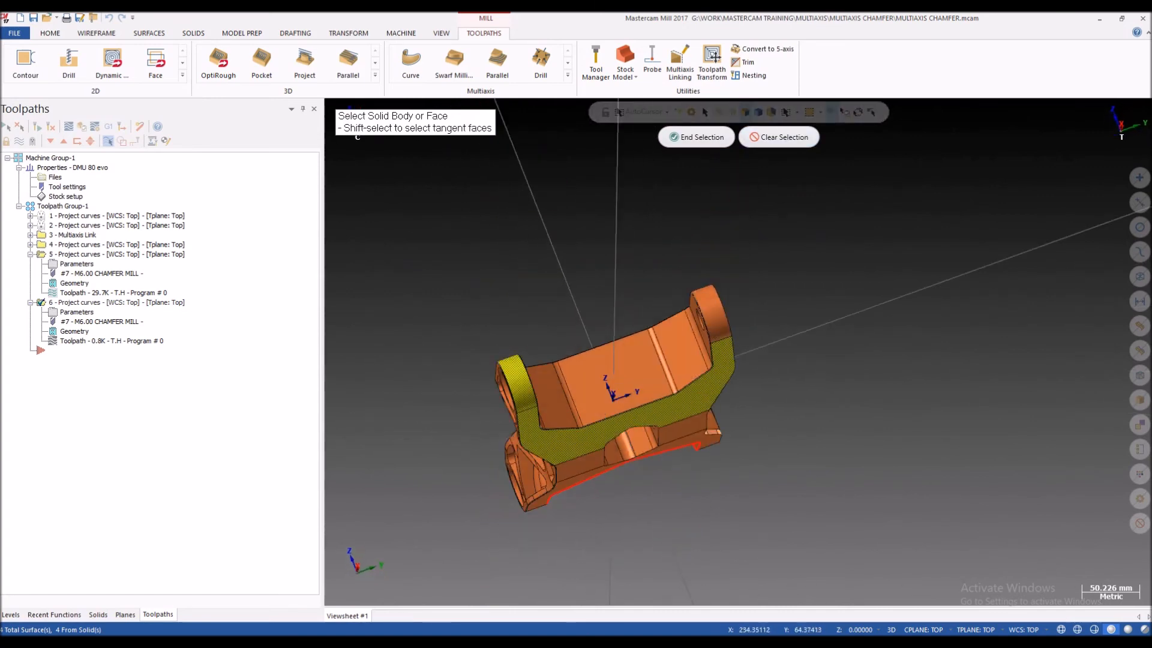
left_click(713, 315)
middle_click_drag(714, 318, 768, 453)
scroll(750, 432, "up", 1)
left_click(747, 426)
Step: Examine the selected drive faces along the chamfer edges of the web and the arm
scroll(786, 465, "up", 2)
scroll(758, 459, "up", 10)
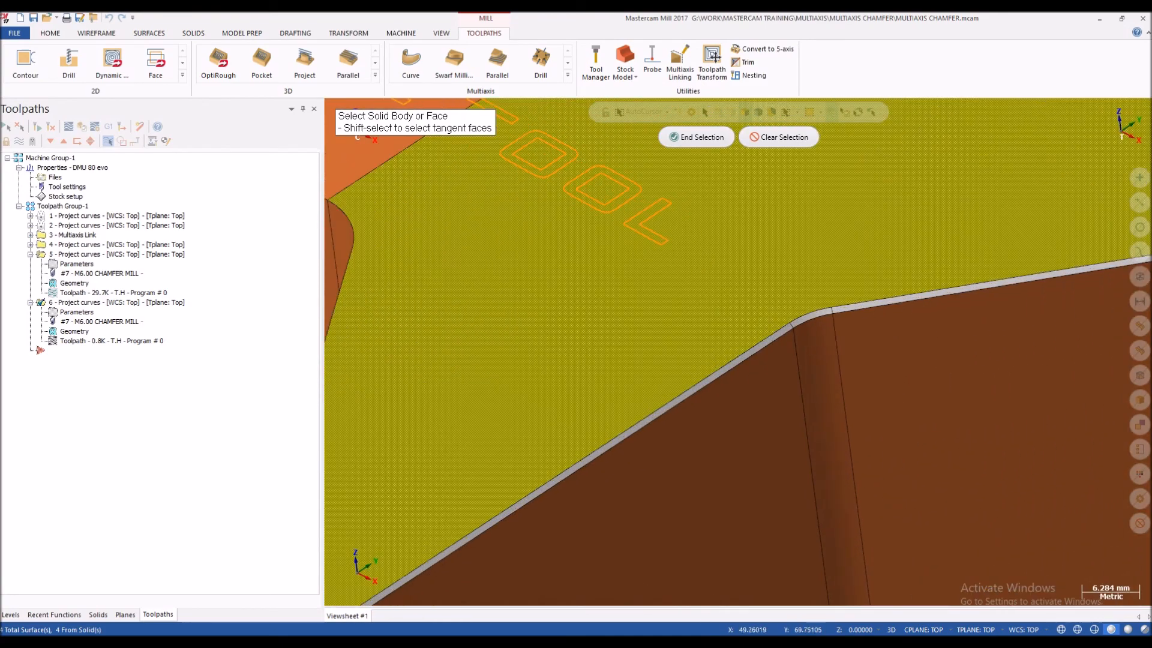
scroll(703, 315, "down", 5)
scroll(746, 386, "down", 5)
middle_click_drag(746, 386, 671, 411)
scroll(686, 413, "up", 1)
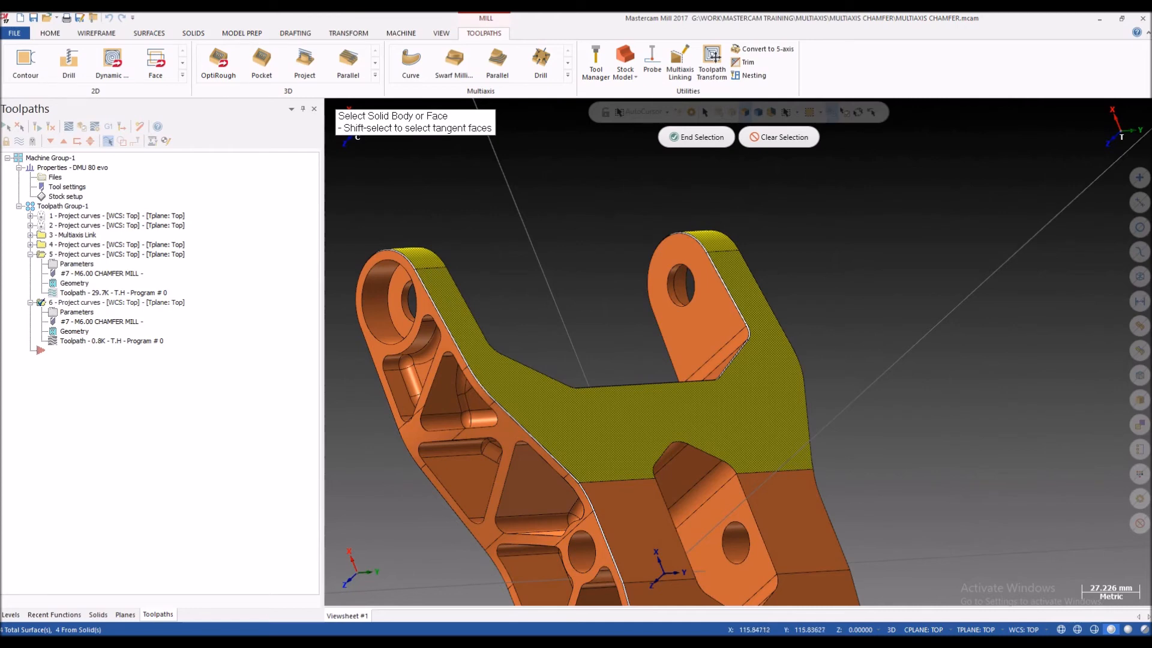
scroll(758, 355, "up", 6)
middle_click_drag(757, 355, 740, 302)
scroll(741, 302, "up", 6)
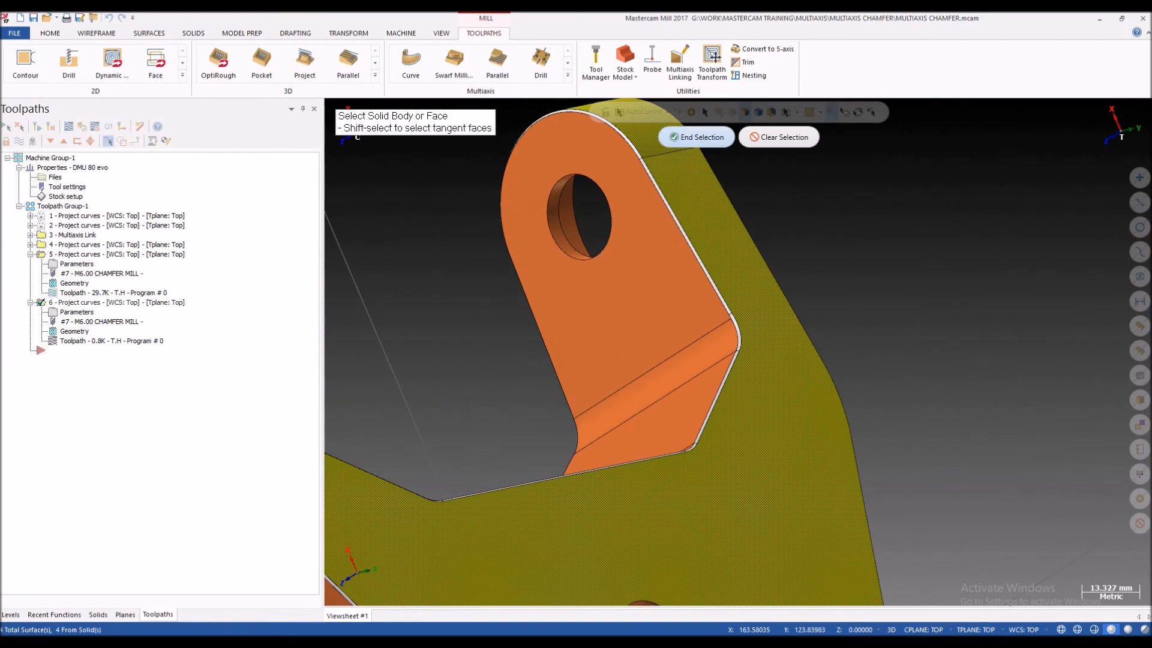
Step: Accept the drive surface selection and regenerate the sixth Project Curve toolpath
left_click(696, 137)
scroll(748, 268, "down", 4)
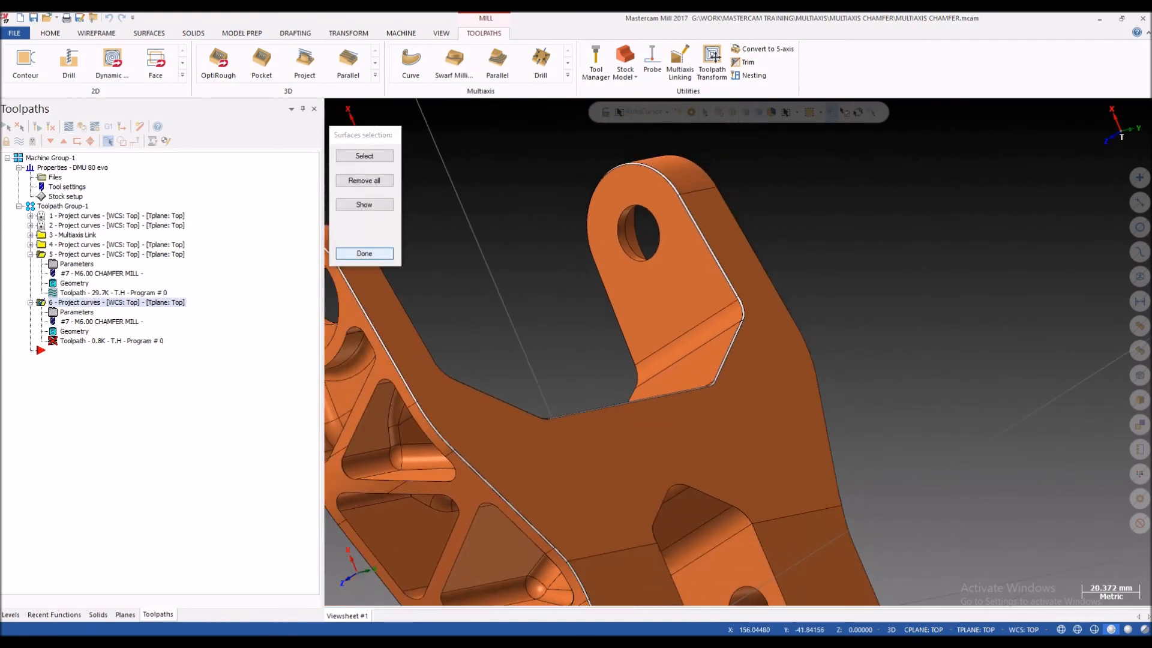
left_click(365, 254)
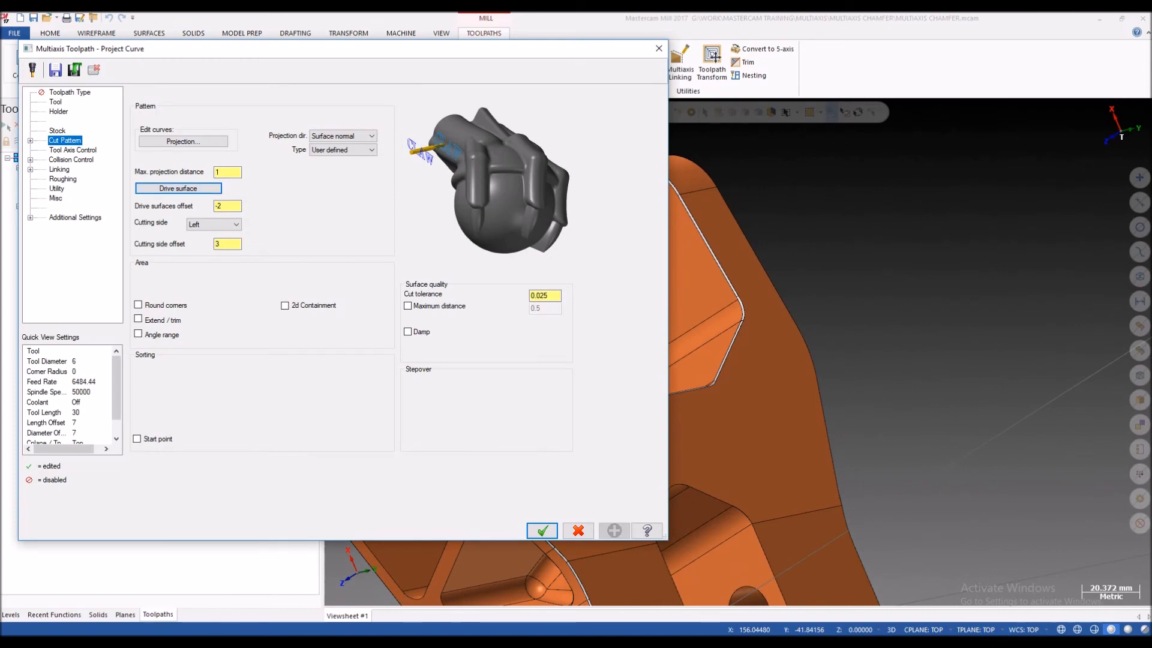
left_click(543, 531)
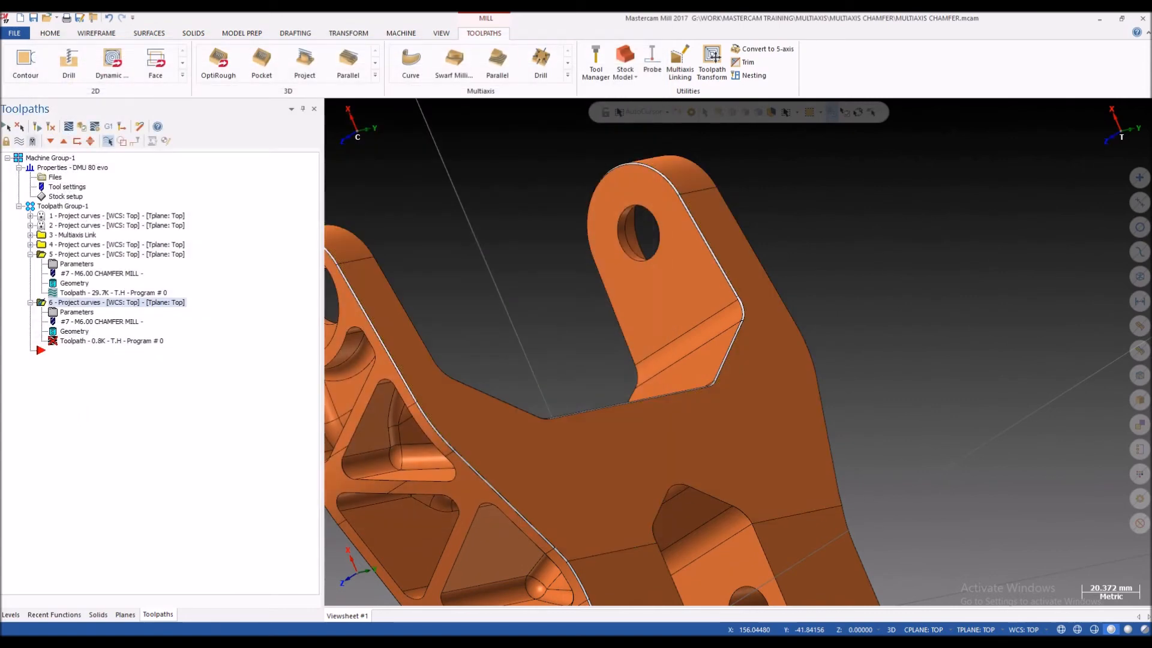
Step: Backplot the sixth operation, stepping the tool through its approach to the arm's chamfer edge
mouse_move(714, 372)
middle_mouse_down()
mouse_move(741, 351)
mouse_move(715, 429)
middle_mouse_up()
scroll(715, 429, "up", 3)
scroll(762, 384, "up", 2)
middle_click_drag(761, 364, 778, 391)
left_click(68, 127)
key("s")
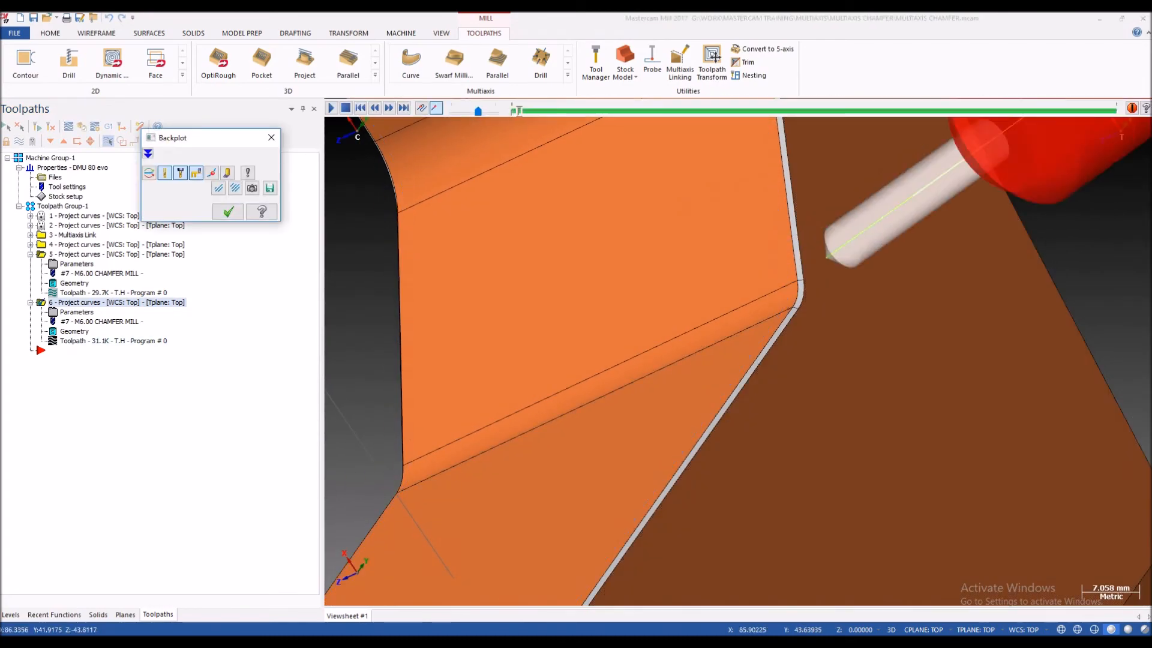
scroll(600, 372, "down", 3)
key("s")
key("s")
scroll(657, 354, "up", 2)
key("s")
key("s")
key("s")
Step: Step the backplot along the arm's sloped edge and examine the tool's position near the corner arc
scroll(720, 306, "up", 1)
scroll(725, 309, "up", 3)
mouse_move(725, 309)
middle_mouse_down()
mouse_move(744, 279)
mouse_move(729, 243)
mouse_move(741, 258)
mouse_move(723, 300)
middle_mouse_up()
key("s")
key("s")
key("s")
key("s")
scroll(684, 333, "down", 4)
scroll(687, 207, "up", 2)
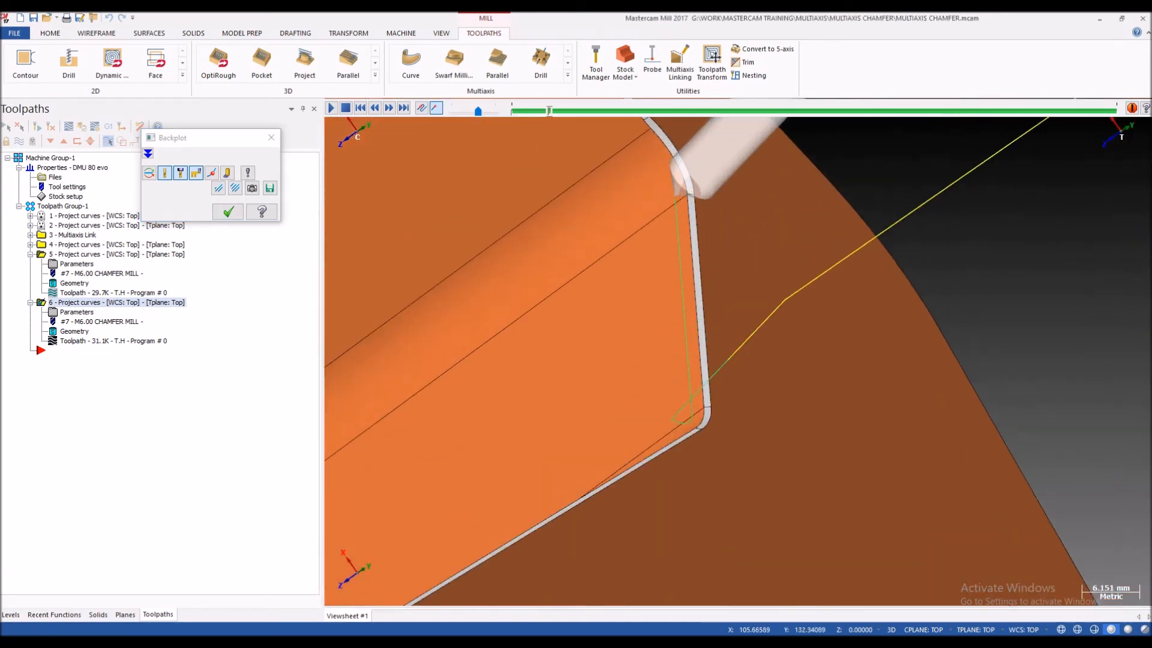
Step: Examine the tool tip against the chamfer at the corner arc up close, and close the backplot
scroll(695, 198, "up", 2)
scroll(695, 198, "down", 2)
key("s")
key("s")
middle_click_drag(695, 198, 670, 204)
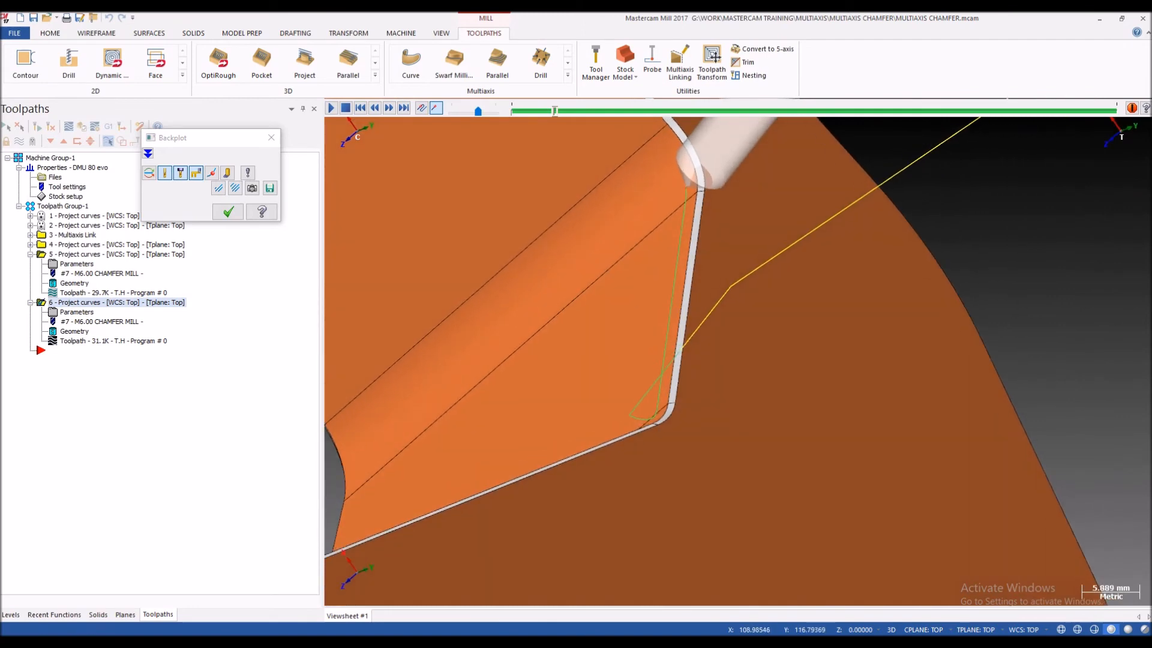
scroll(702, 174, "up", 6)
mouse_move(702, 174)
middle_mouse_down()
mouse_move(777, 195)
mouse_move(717, 189)
middle_mouse_up()
key("Escape")
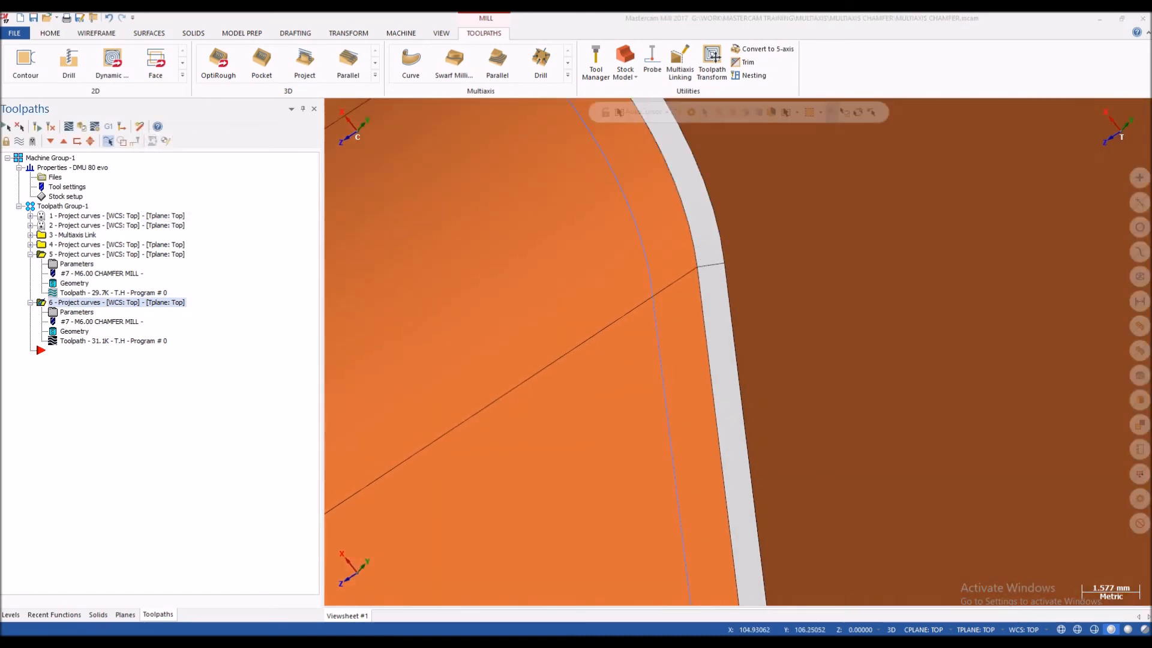
Step: Change the cutting side offset in the sixth operation's cut pattern and regenerate its toolpath
left_click(76, 312)
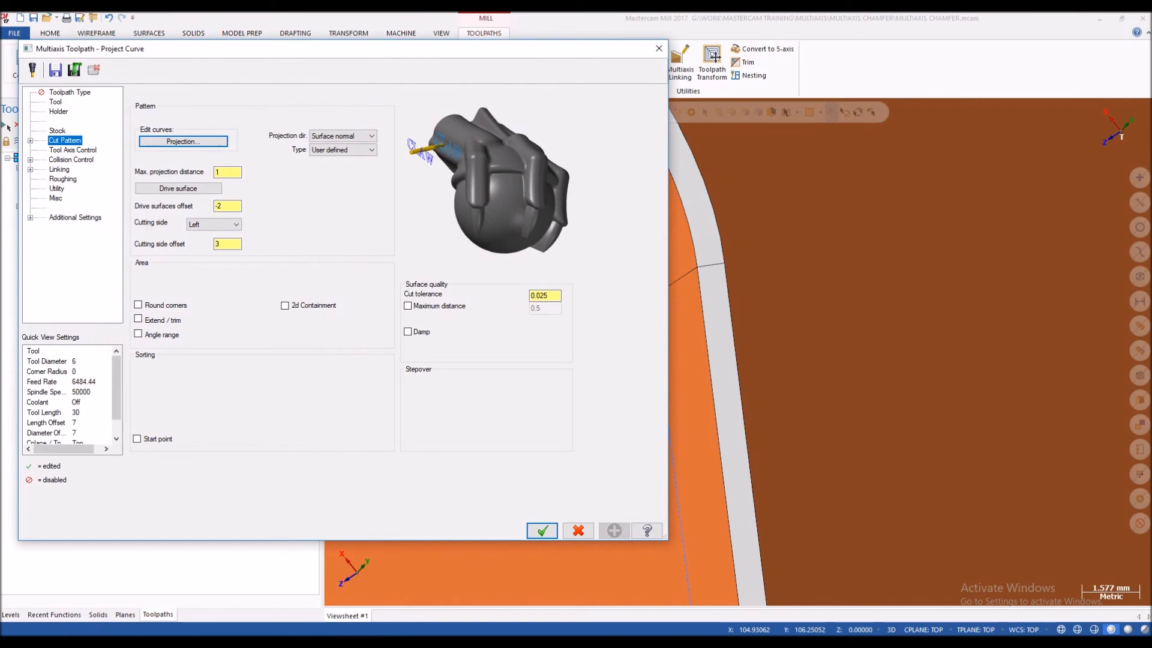
double_click(222, 244)
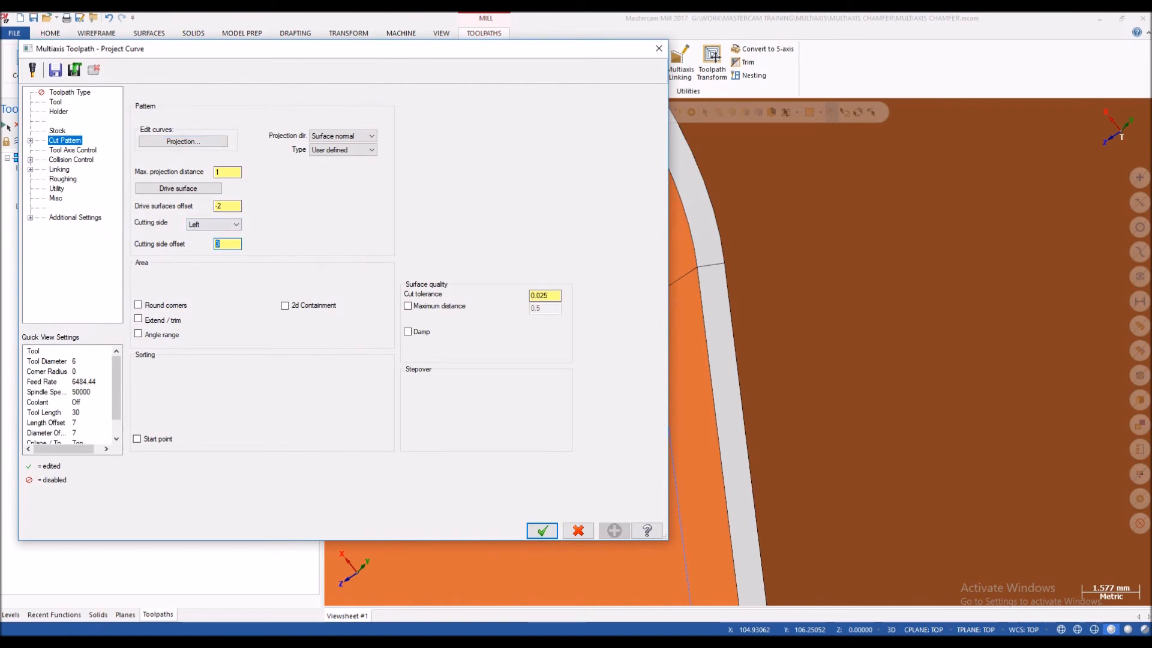
key("Return")
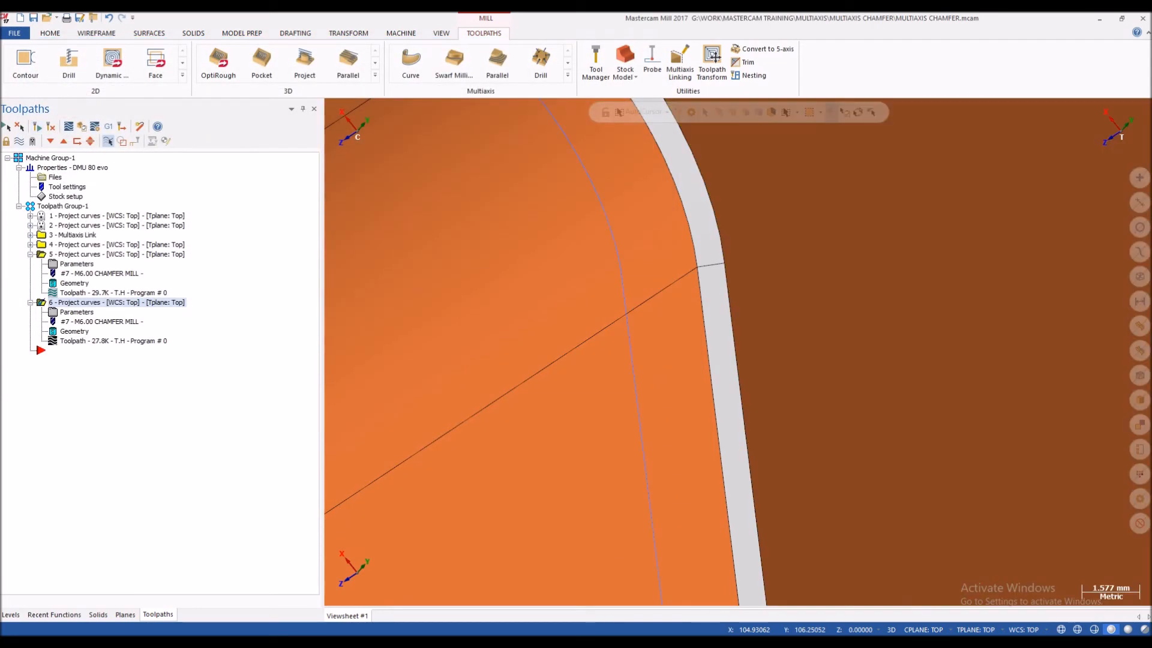
Step: Backplot the sixth operation, examine the tool tip against the chamfer at the arm's corner arc, and close the backplot
left_click(113, 341)
key("s")
scroll(713, 246, "down", 3)
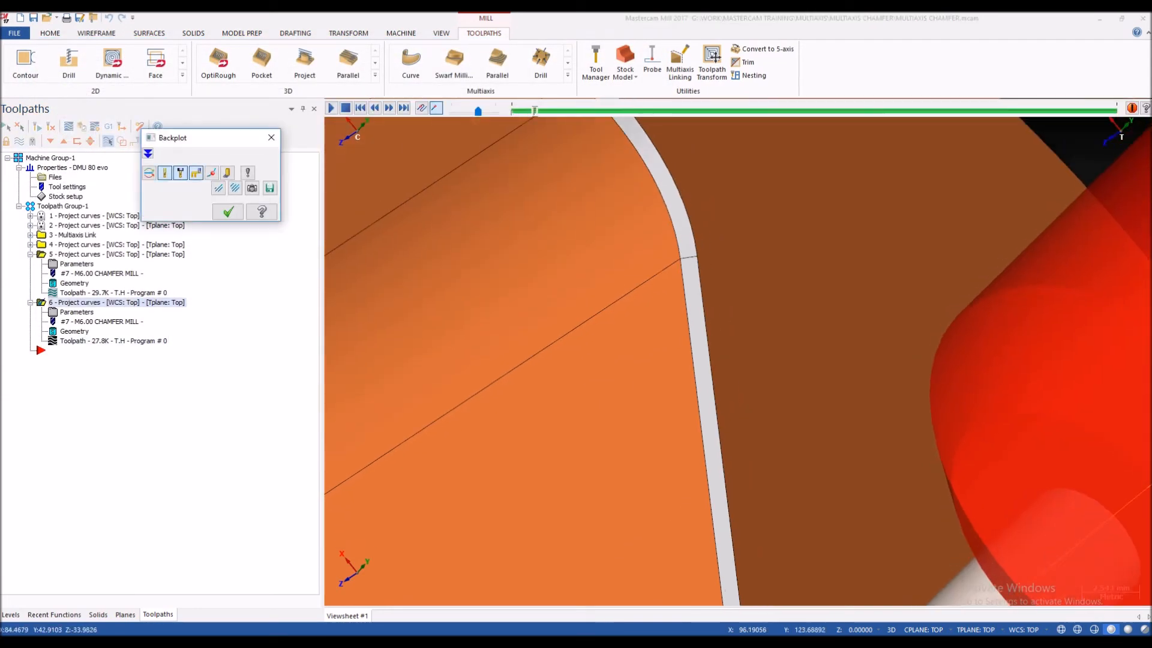
key("s")
key("s")
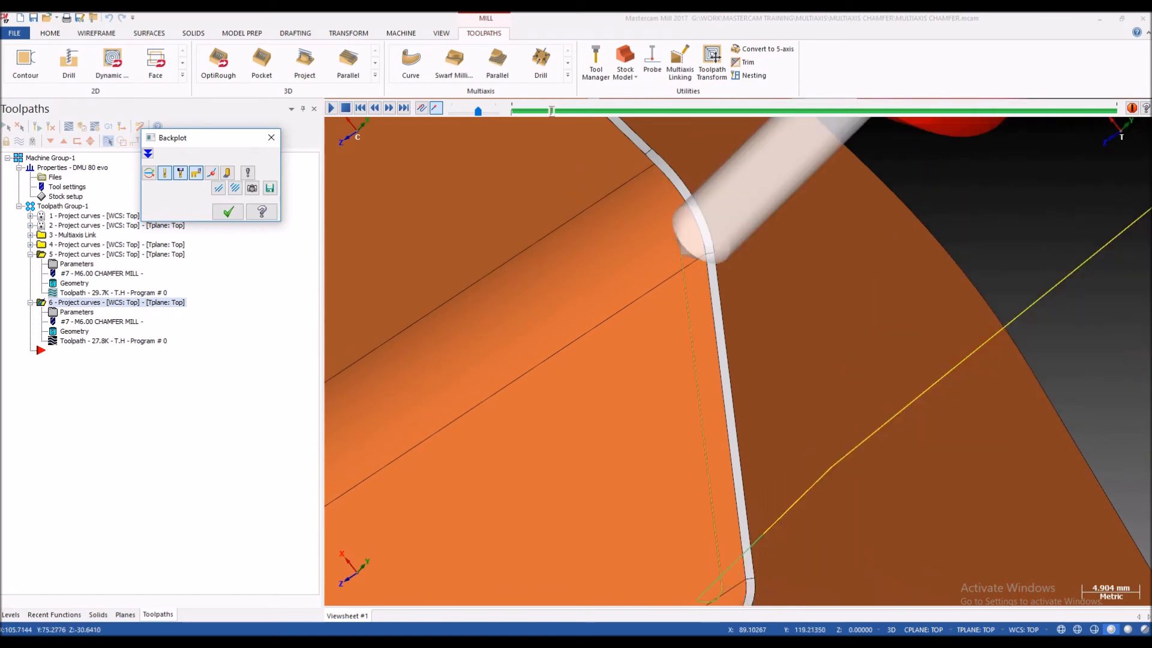
scroll(717, 258, "up", 3)
key("s")
scroll(700, 228, "up", 6)
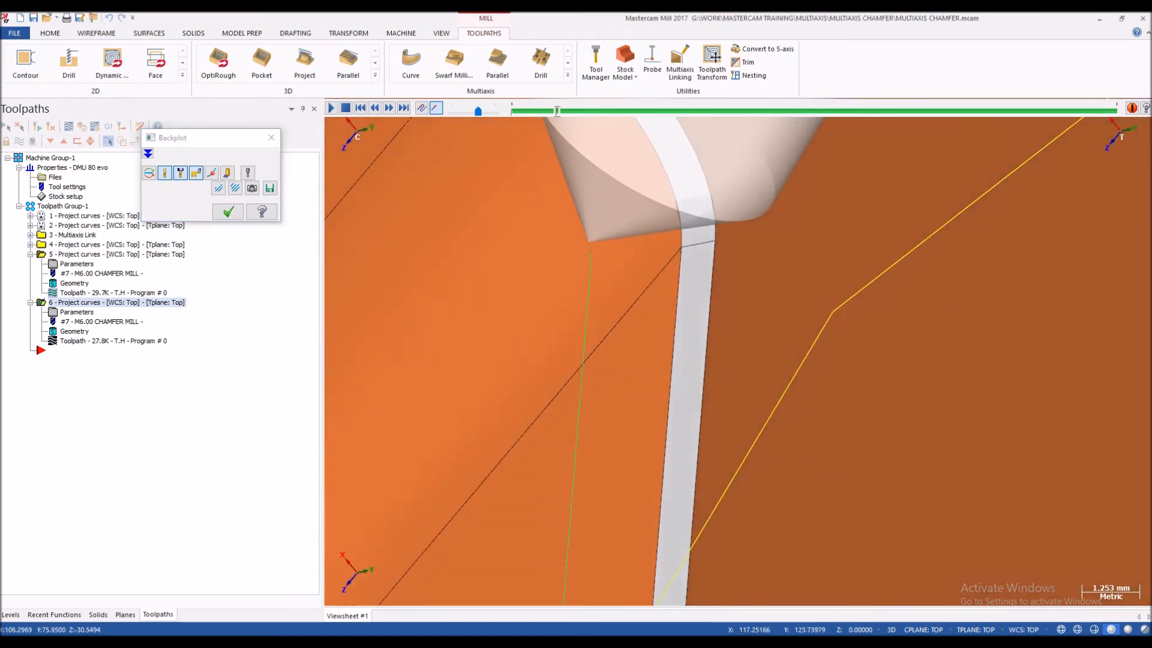
middle_click_drag(701, 215, 632, 262)
scroll(652, 264, "down", 8)
key("Escape")
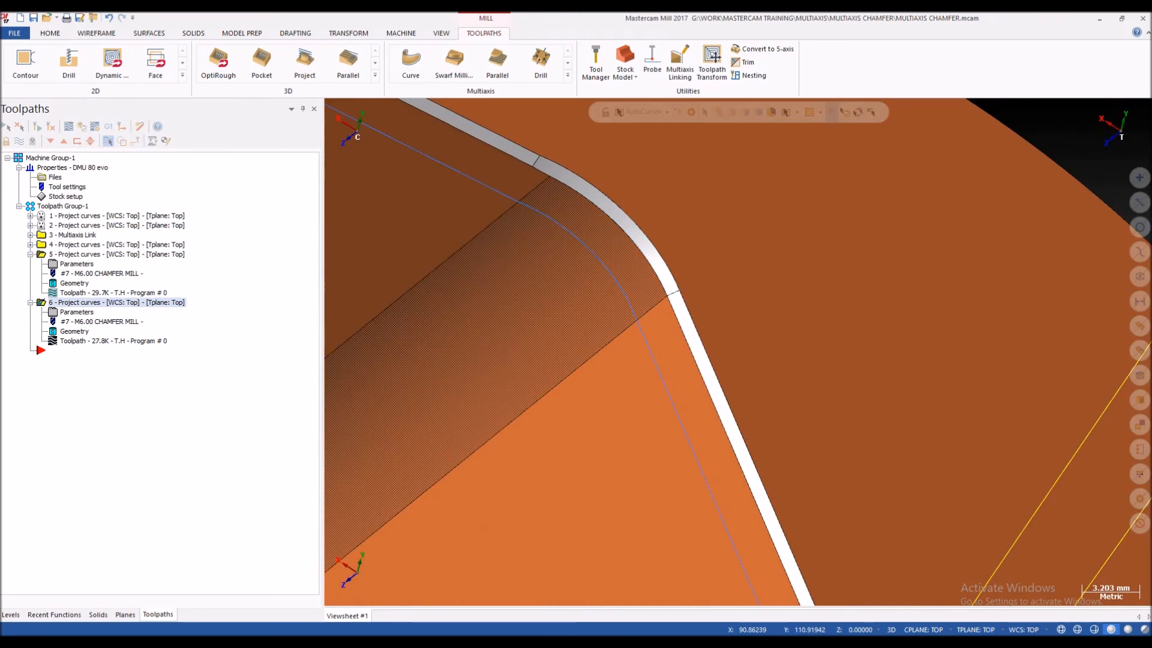
Step: Review the drive surfaces offset and cutting side offset in the sixth operation's cut pattern, and close the parameters without changes
scroll(634, 235, "down", 1)
scroll(634, 234, "up", 5)
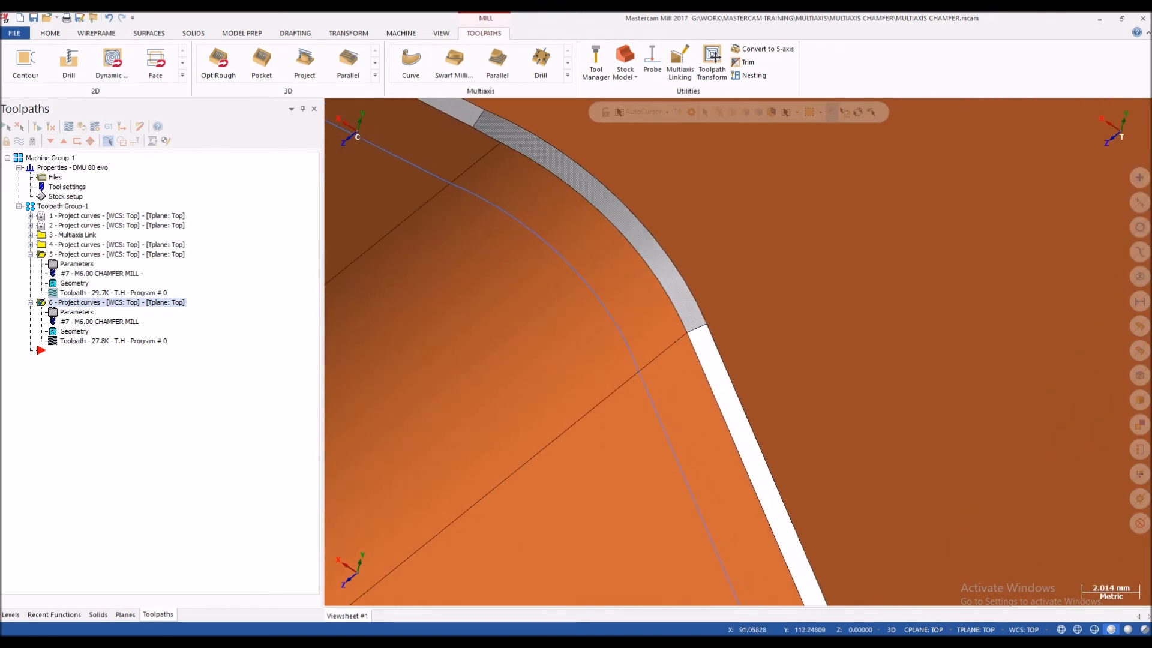
scroll(632, 228, "up", 3)
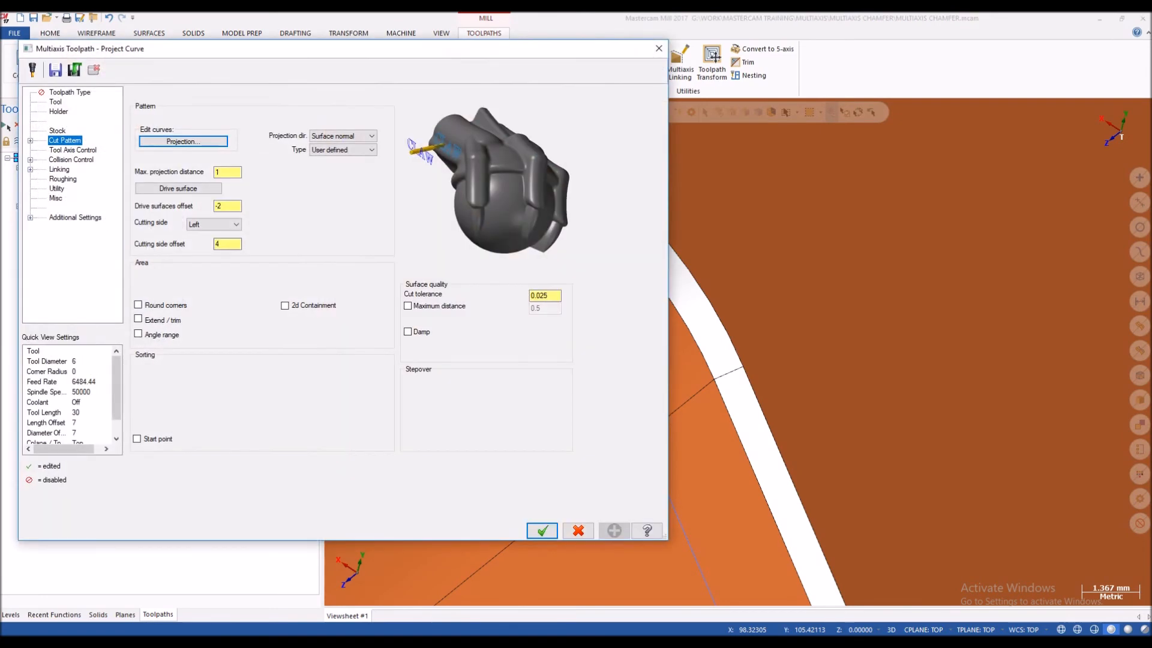
double_click(221, 244)
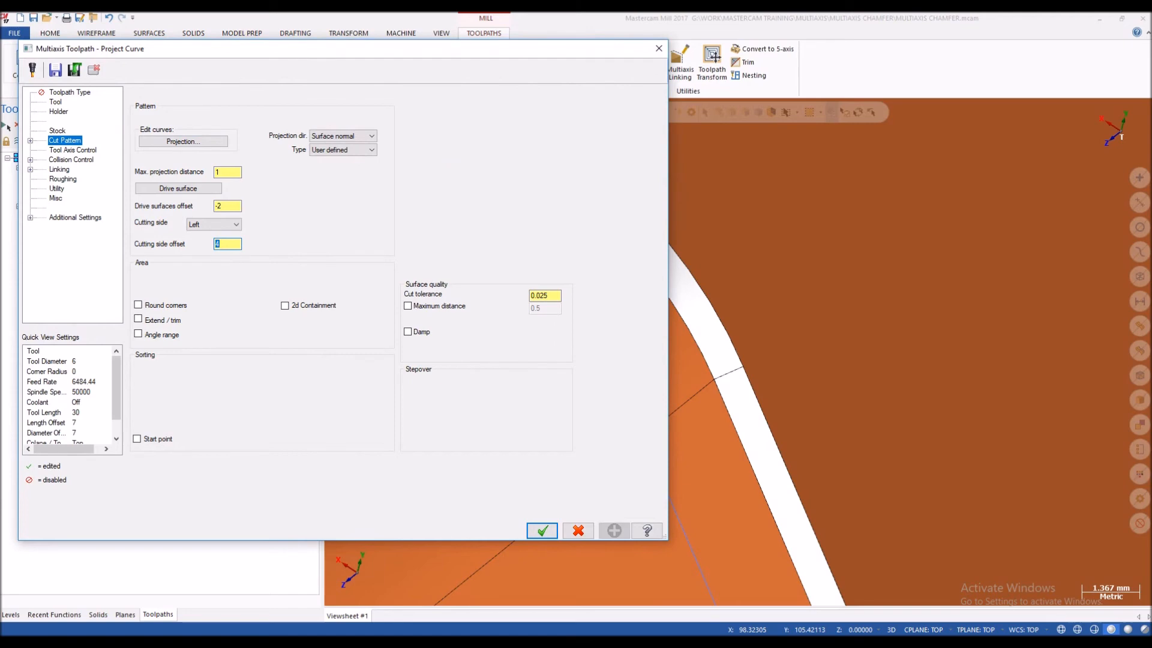
left_click(222, 205)
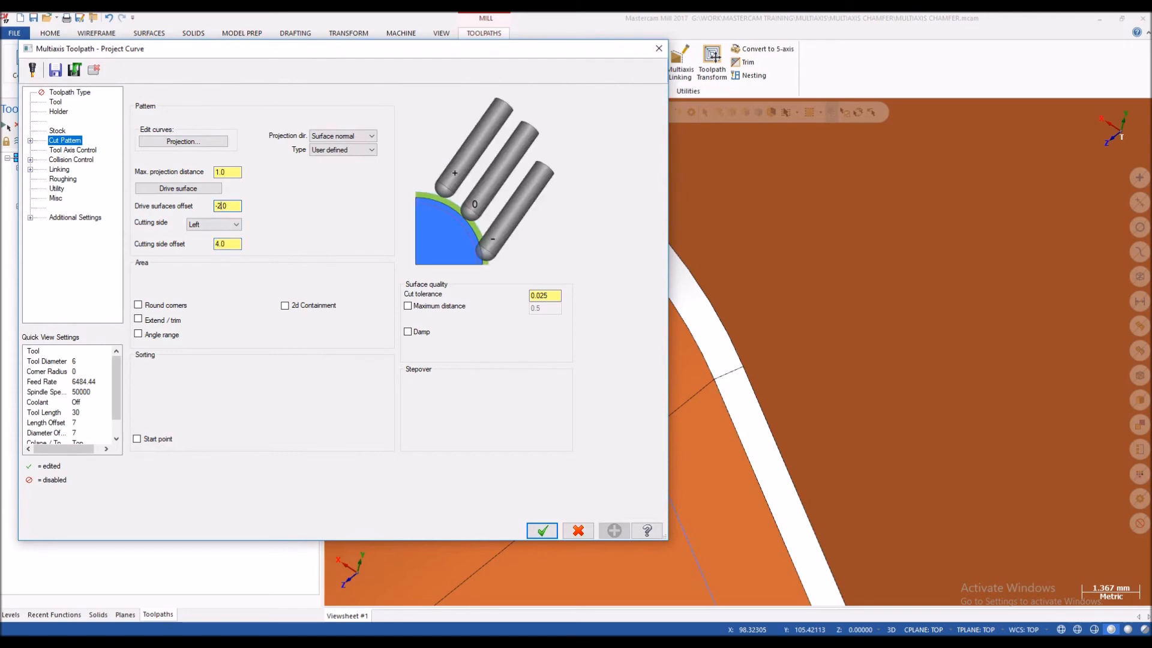
left_click(659, 48)
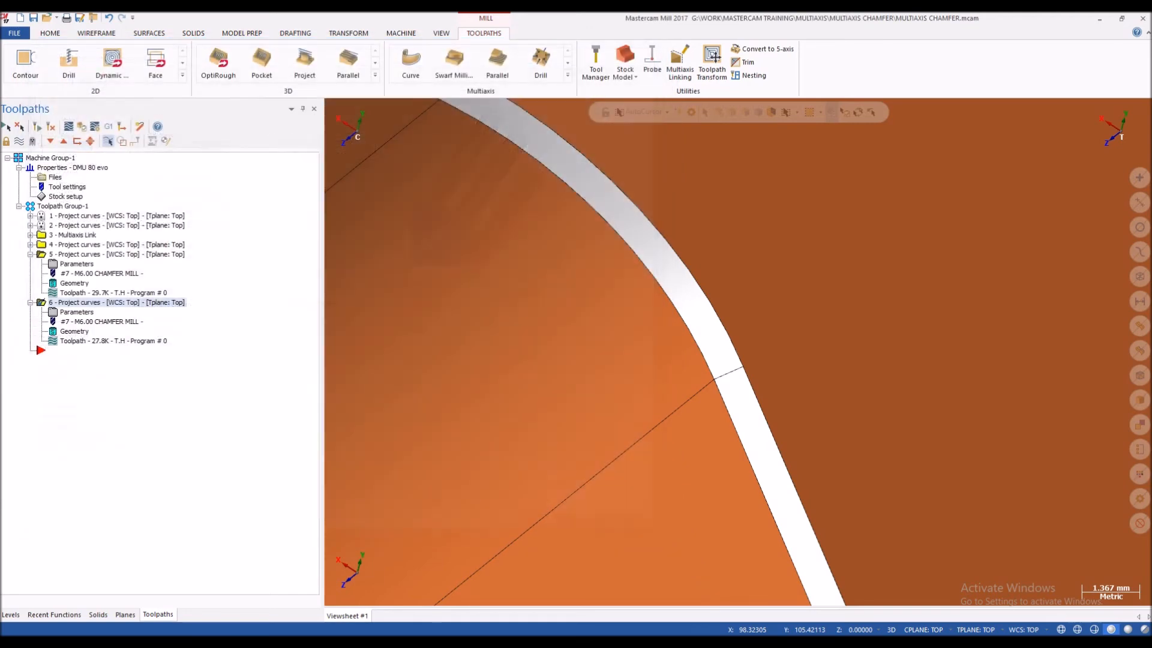
Step: Collapse the fifth operation, hide the stiffender level, and show level 1, chuck+plade and pal 11 treklo 160
scroll(738, 352, "down", 10)
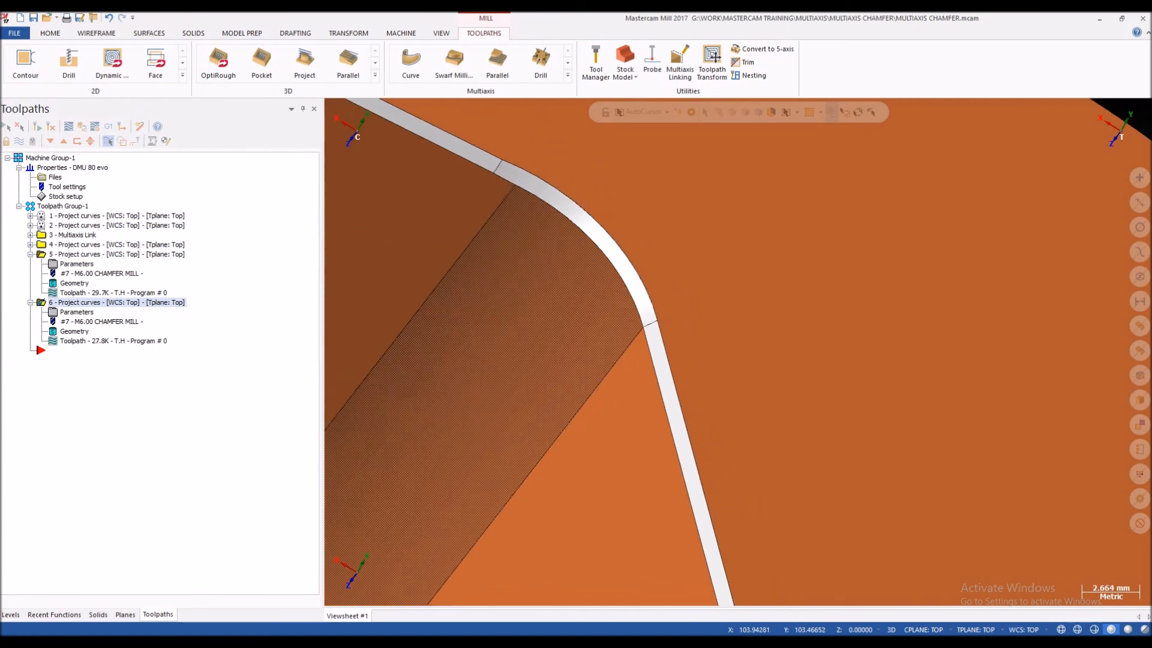
scroll(585, 255, "up", 3)
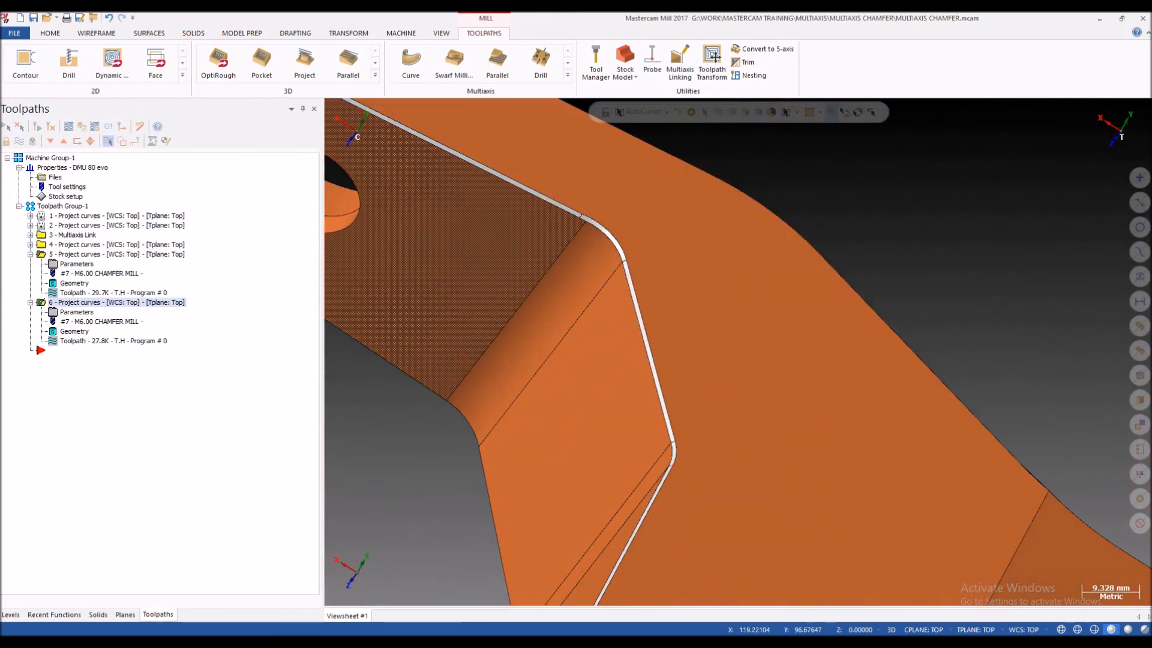
scroll(738, 352, "down", 7)
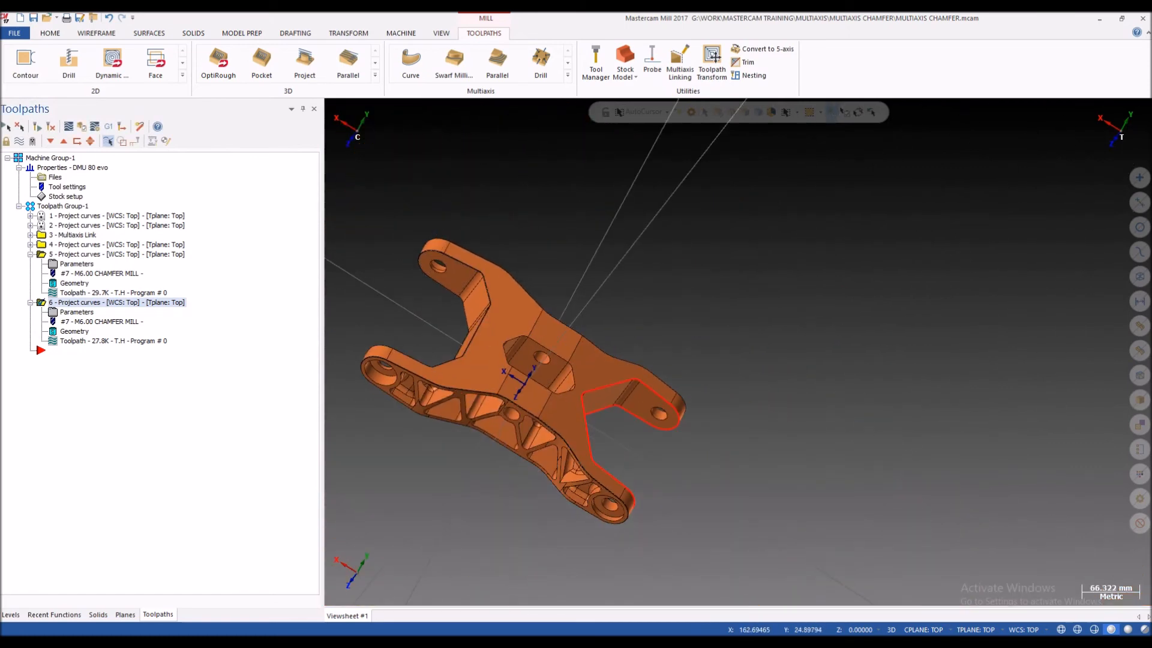
left_click(30, 255)
left_click(11, 615)
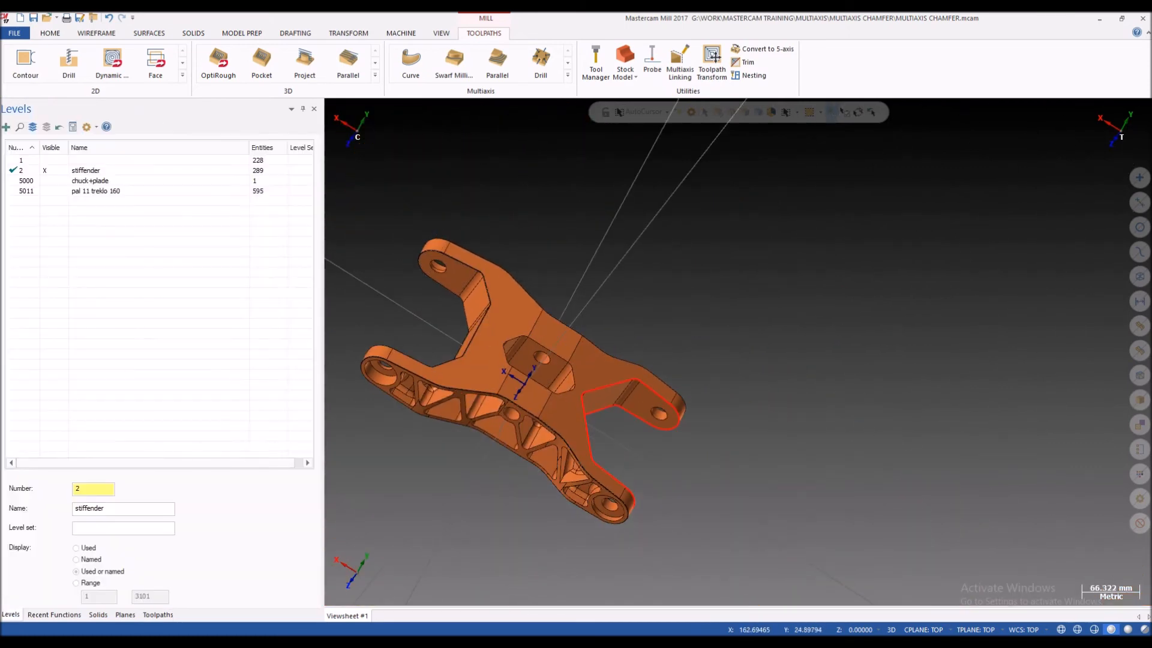
left_click(44, 170)
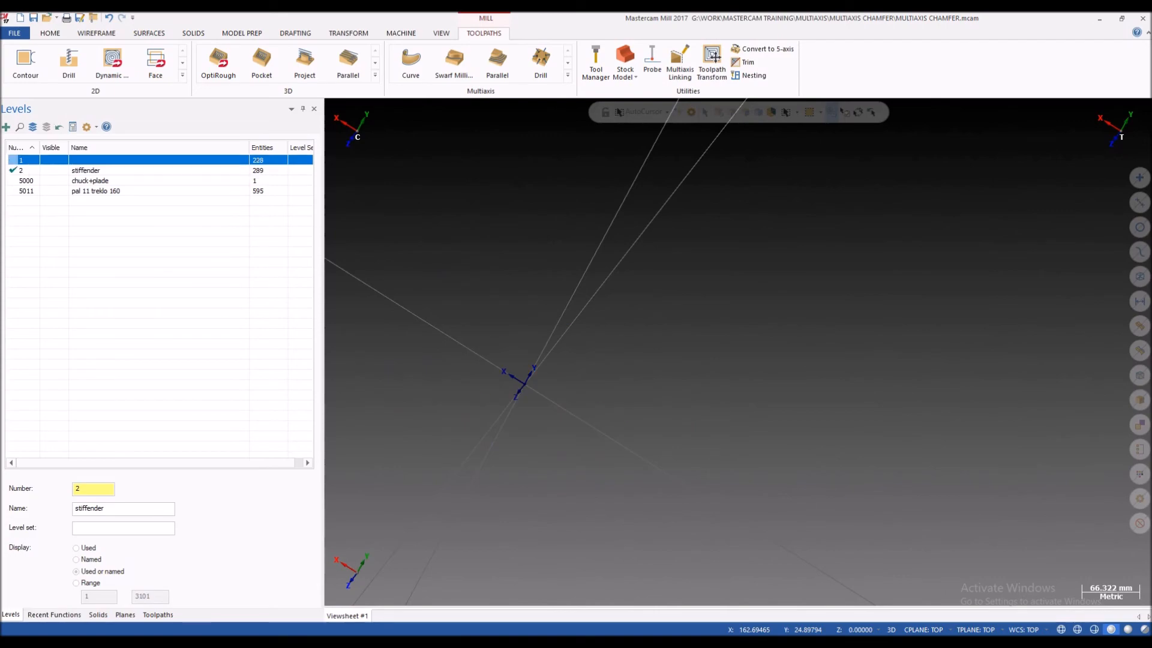
left_click(44, 160)
left_click(44, 180)
left_click(45, 191)
Step: Examine the forked part clamped on the chuck and pallet from several angles and distances
scroll(524, 326, "up", 2)
middle_click_drag(524, 326, 840, 336)
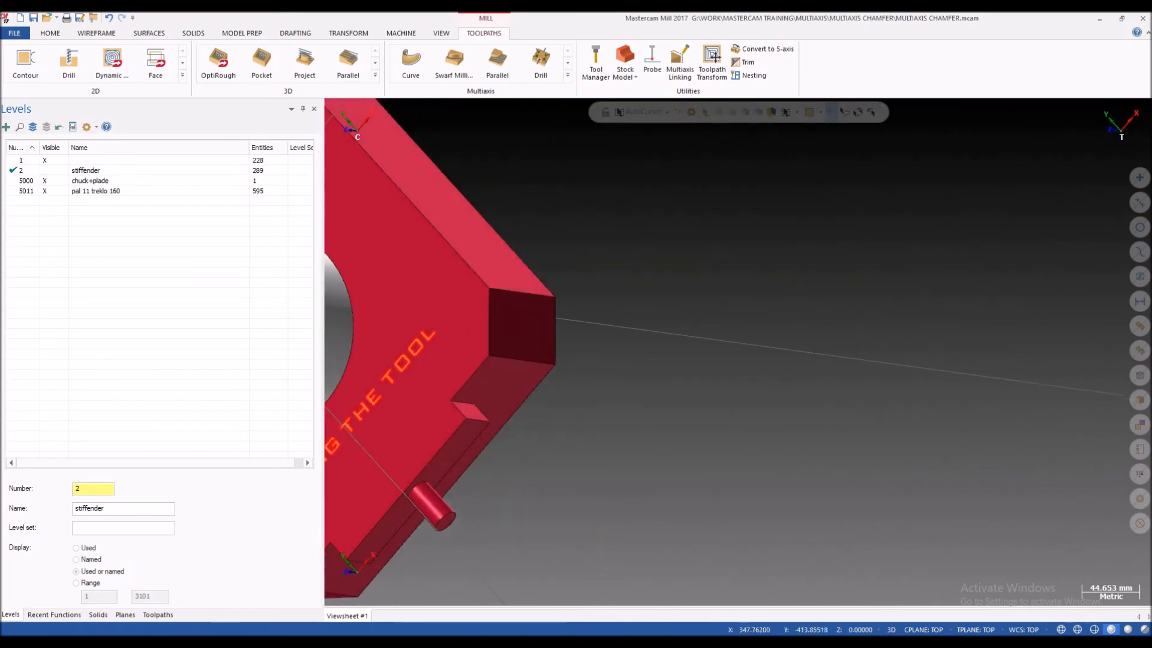
scroll(840, 336, "down", 4)
scroll(648, 354, "up", 4)
middle_click_drag(613, 379, 655, 318)
scroll(588, 294, "up", 6)
scroll(655, 318, "down", 4)
scroll(759, 295, "up", 1)
middle_click_drag(759, 296, 745, 324)
scroll(745, 324, "up", 2)
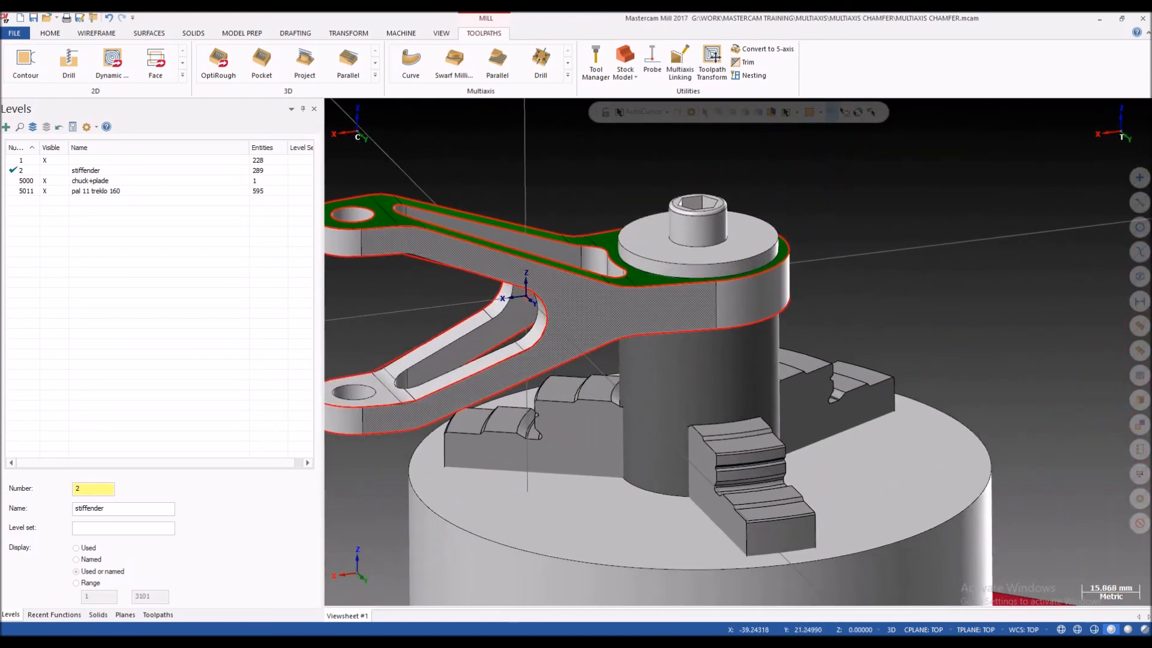
scroll(686, 299, "down", 2)
mouse_move(687, 299)
middle_mouse_down()
mouse_move(688, 333)
mouse_move(687, 319)
middle_mouse_up()
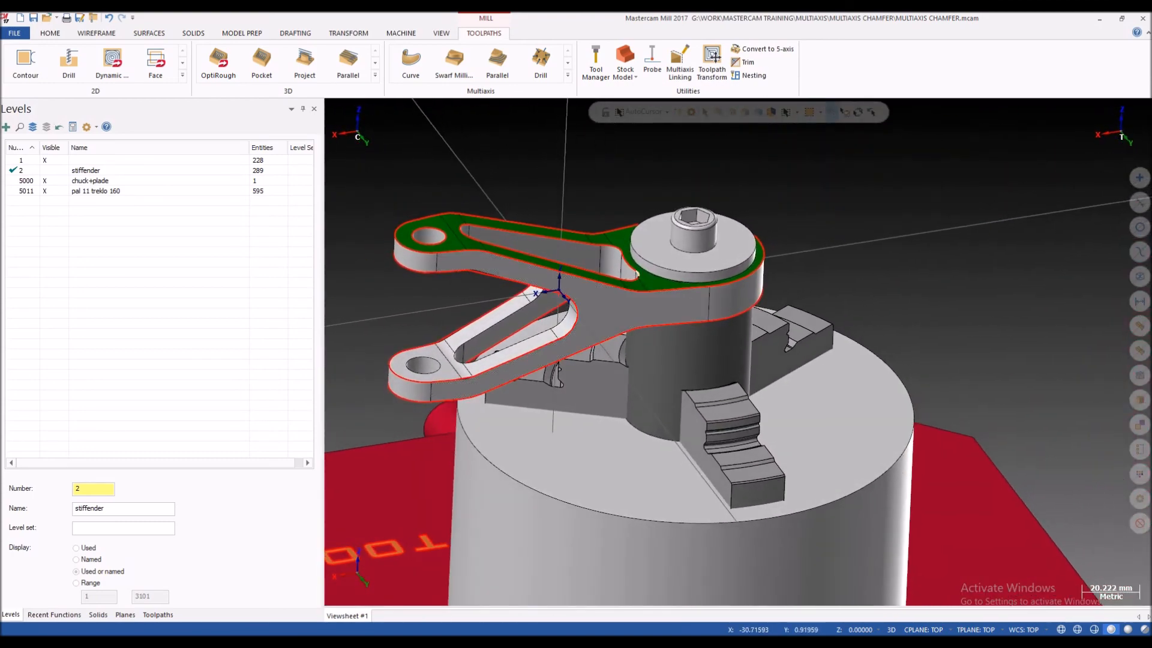
scroll(633, 285, "up", 2)
scroll(690, 312, "down", 3)
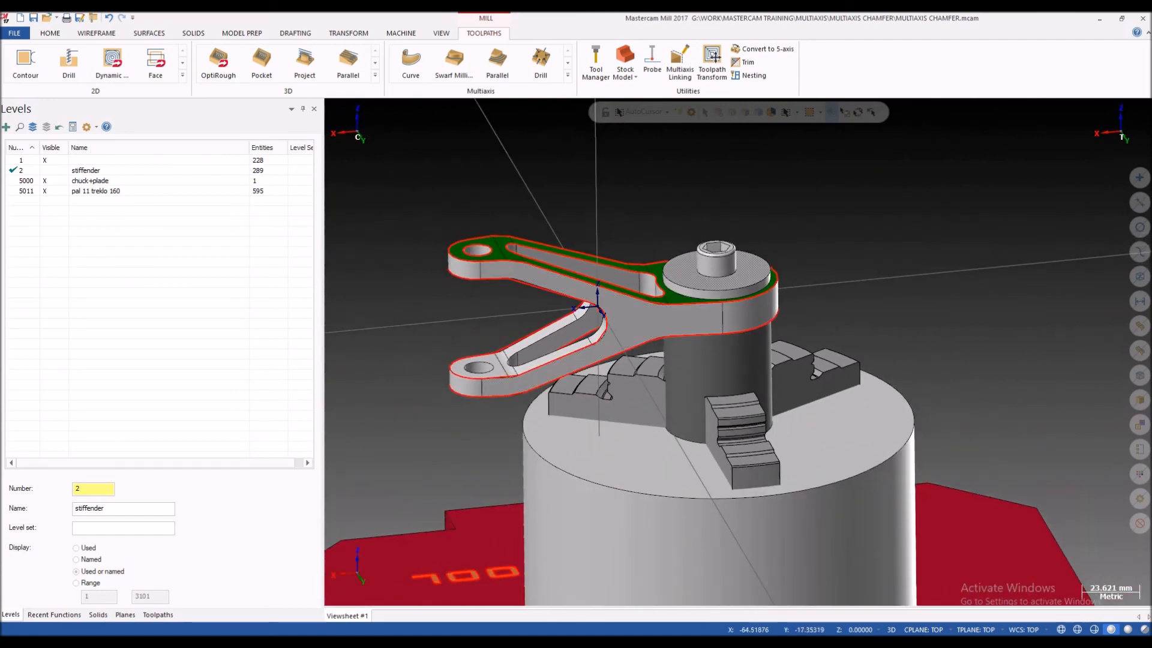
mouse_move(695, 365)
middle_mouse_down()
mouse_move(684, 364)
mouse_move(729, 411)
mouse_move(723, 390)
middle_mouse_up()
scroll(729, 411, "up", 2)
scroll(723, 390, "down", 3)
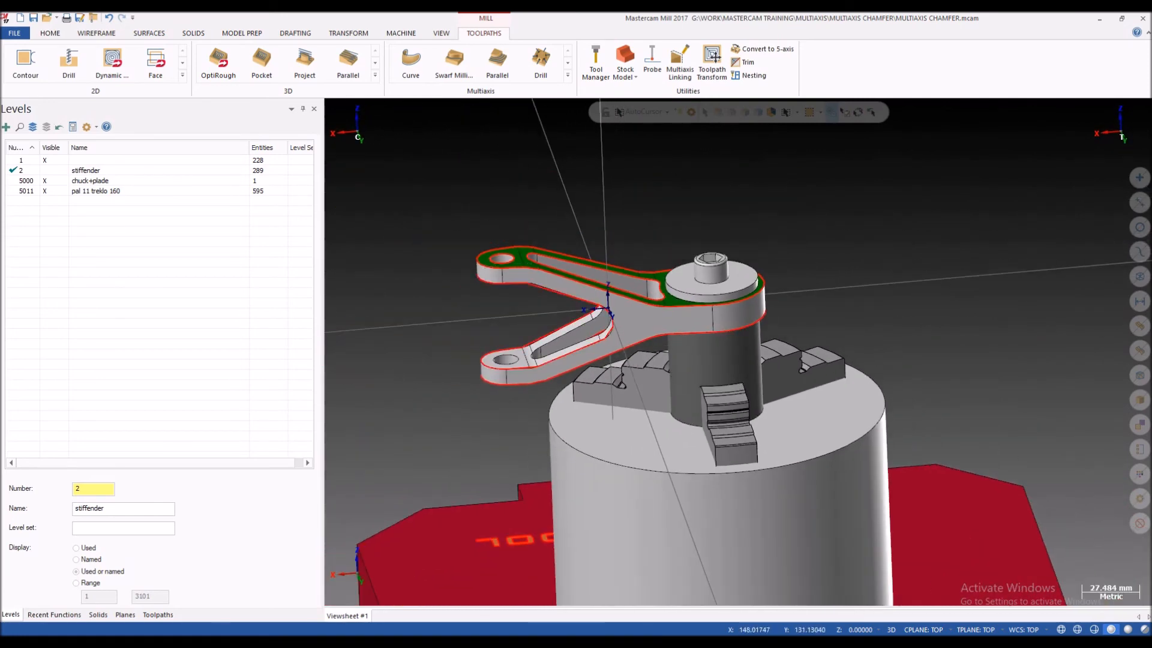
Step: Expand the first Project curves operation and backplot its toolpath around the end of the lower arm
left_click(158, 615)
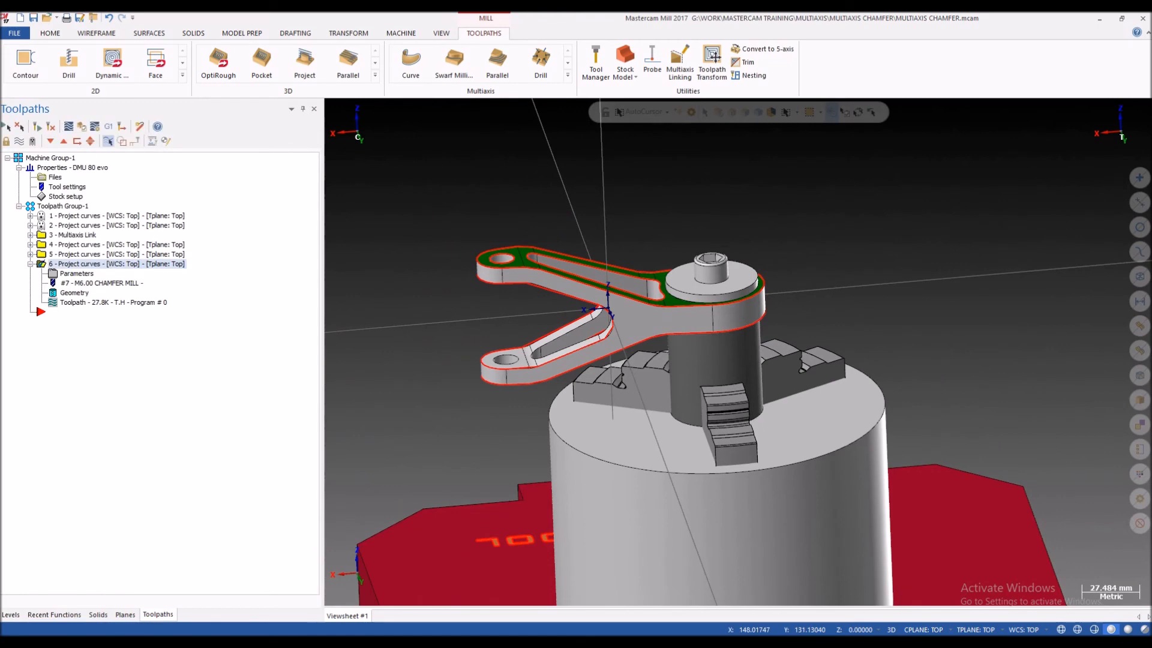
scroll(462, 307, "up", 3)
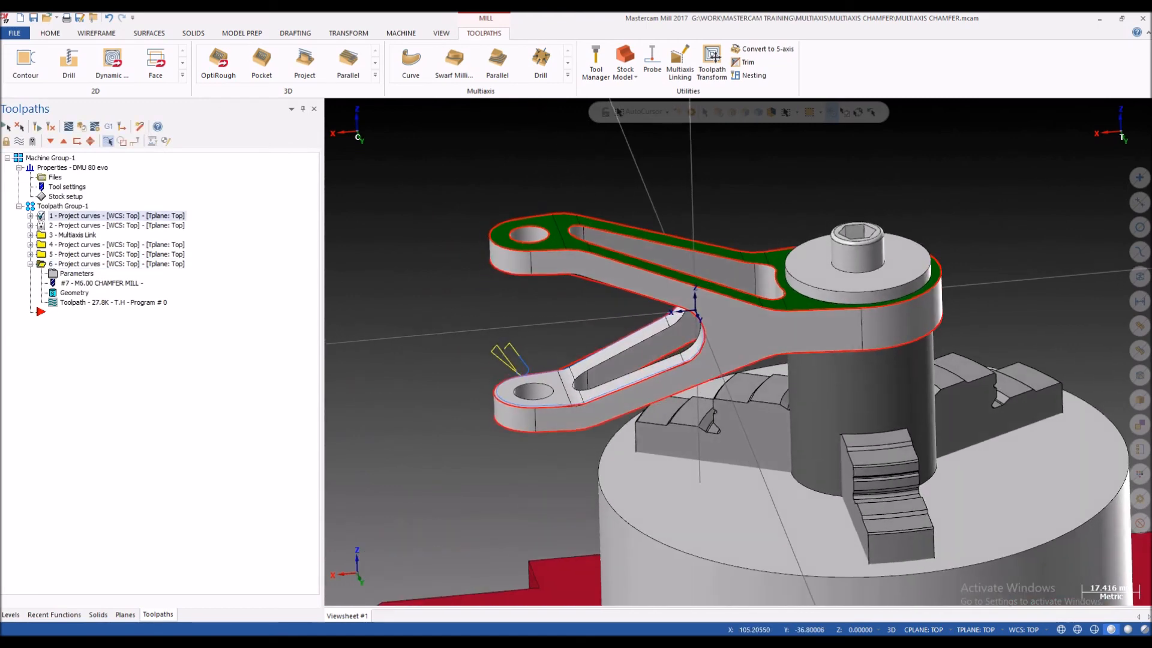
left_click(30, 217)
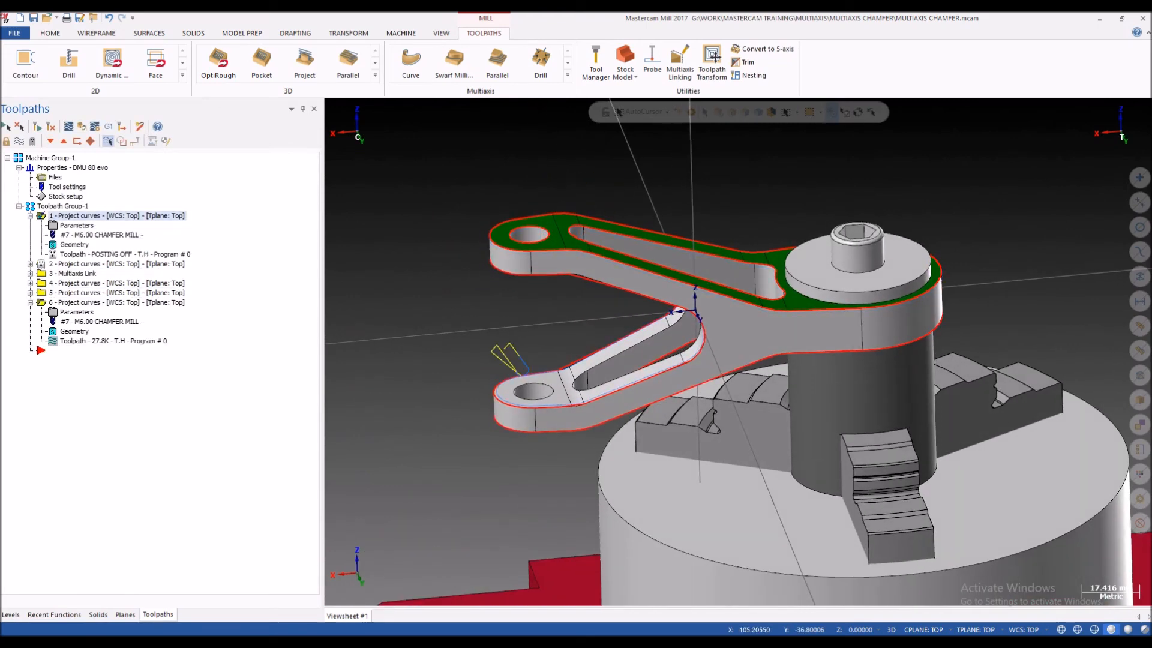
left_click(120, 255)
scroll(498, 288, "down", 1)
middle_click_drag(516, 312, 739, 352)
scroll(739, 352, "up", 6)
middle_click_drag(701, 325, 639, 309)
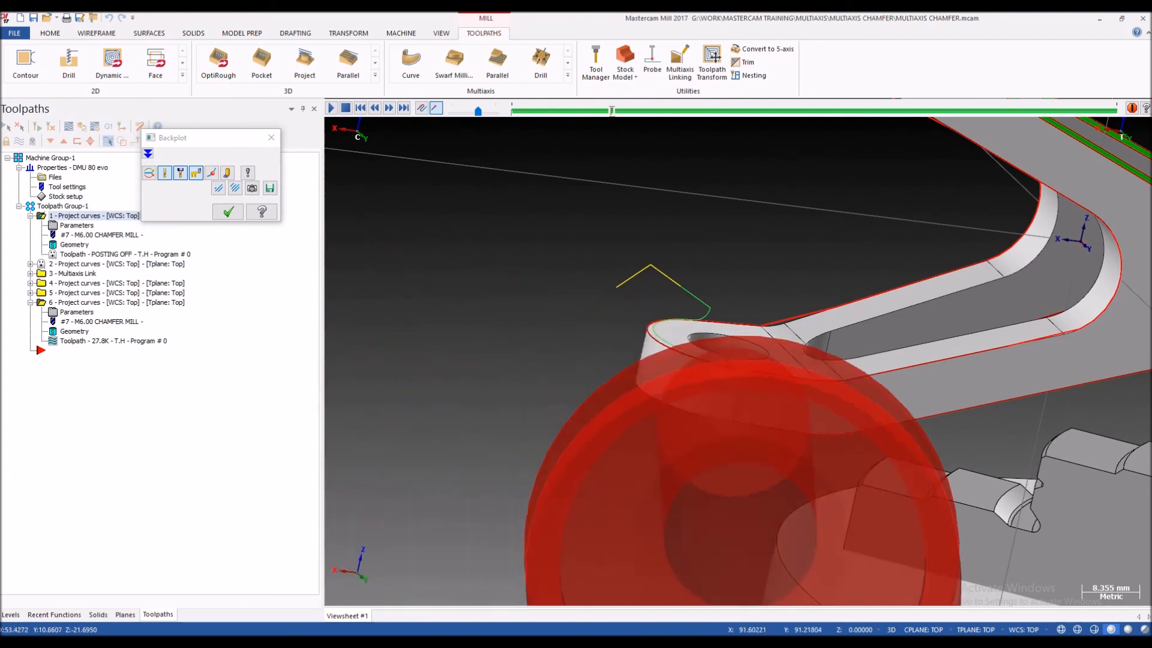
Step: Follow the first operation's backplot along the fork's chamfer edges, examine the tool and holder clearance, and close the backplot
scroll(702, 332, "down", 2)
scroll(703, 355, "down", 3)
scroll(855, 324, "up", 3)
middle_click_drag(655, 338, 739, 352)
scroll(677, 354, "down", 4)
scroll(739, 352, "up", 5)
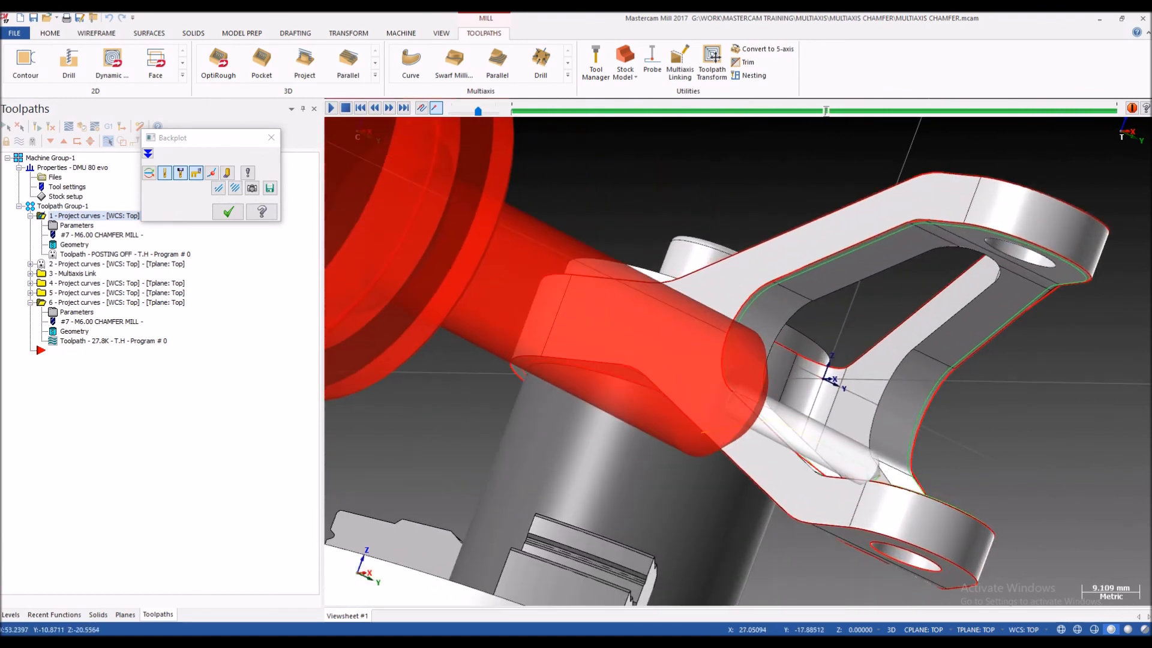
key("Escape")
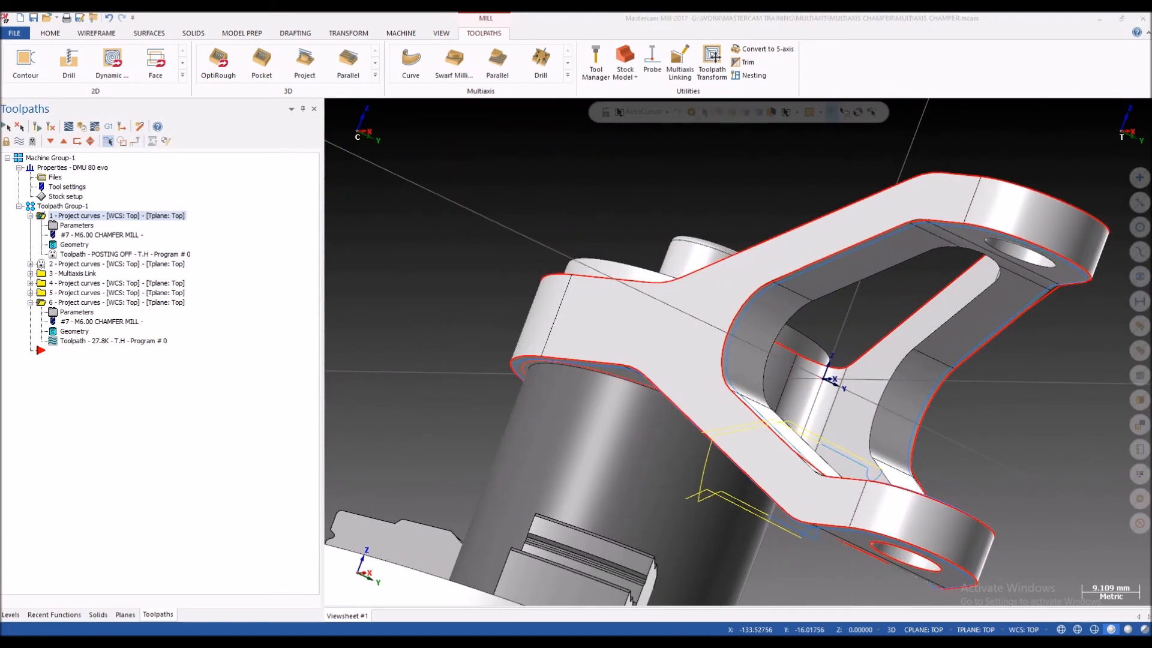
Step: Open the projection curves in the first operation's cut pattern and inspect Chain 1 along the inside of the fork
left_click(77, 225)
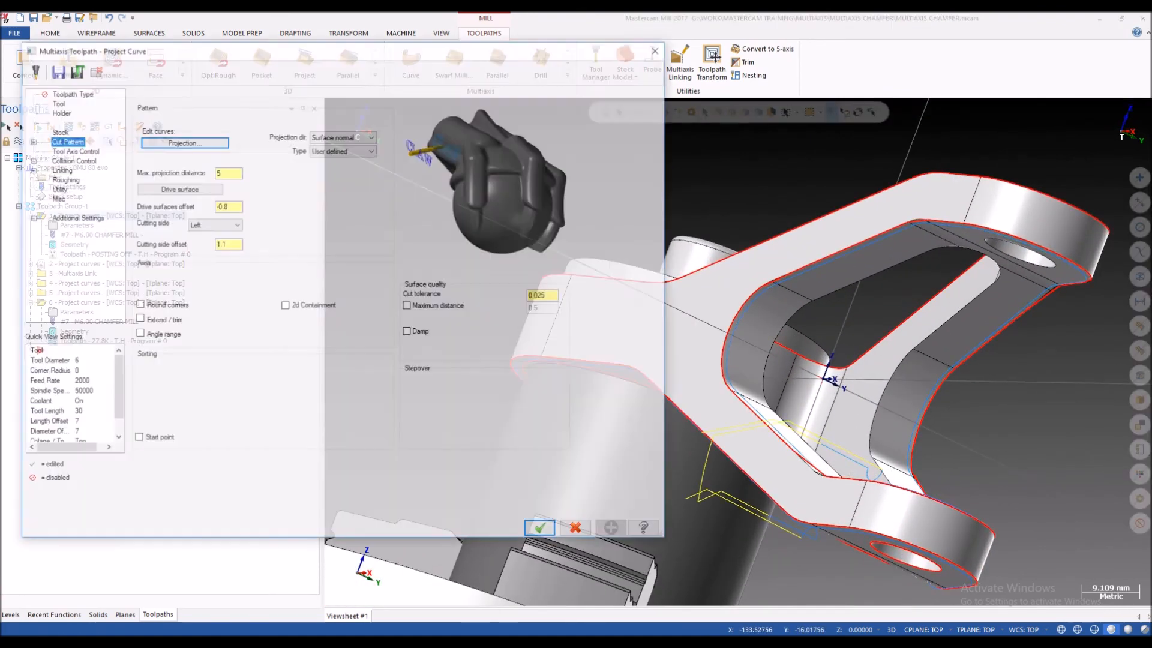
left_click(183, 141)
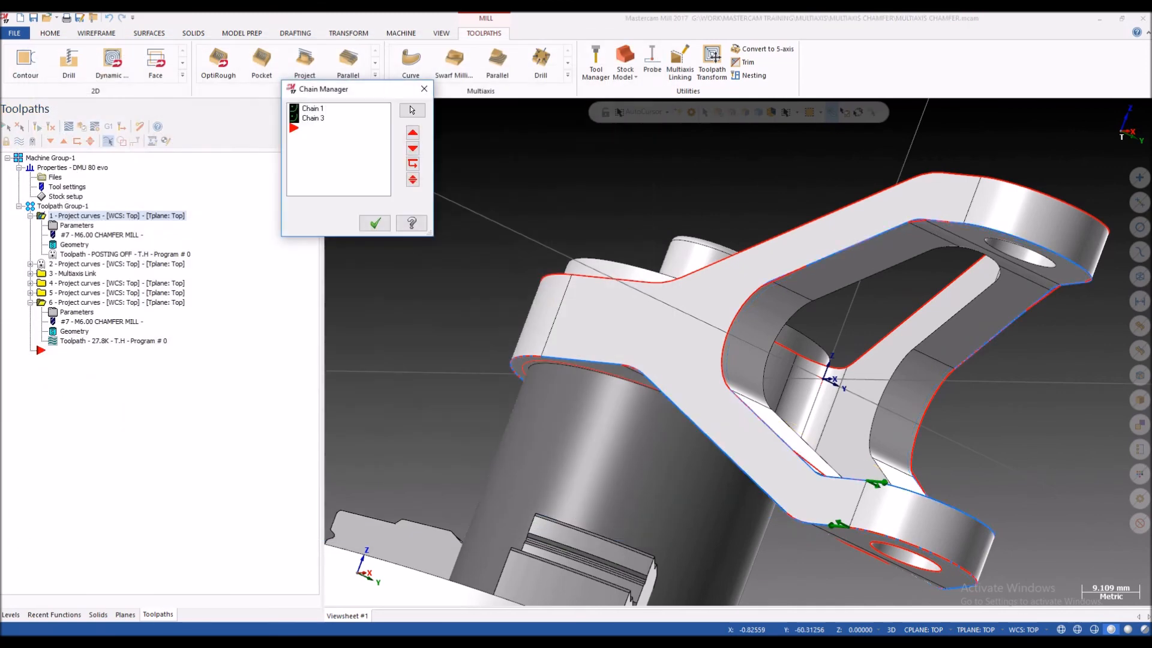
middle_click_drag(878, 390, 831, 240)
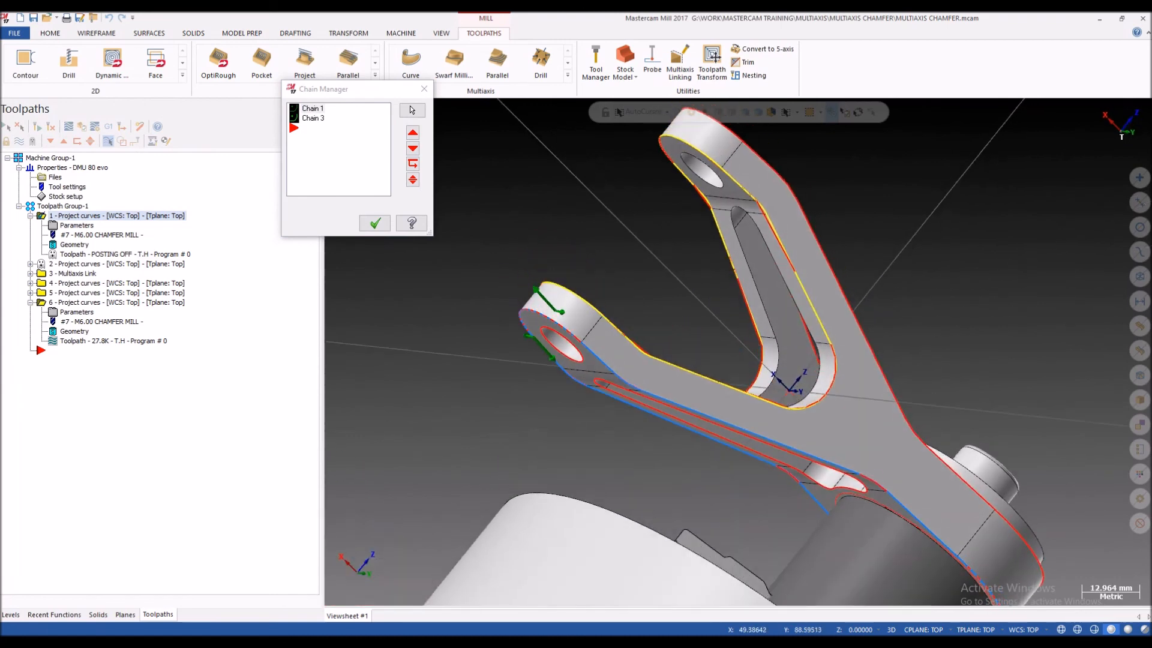
scroll(828, 235, "up", 2)
scroll(787, 350, "down", 2)
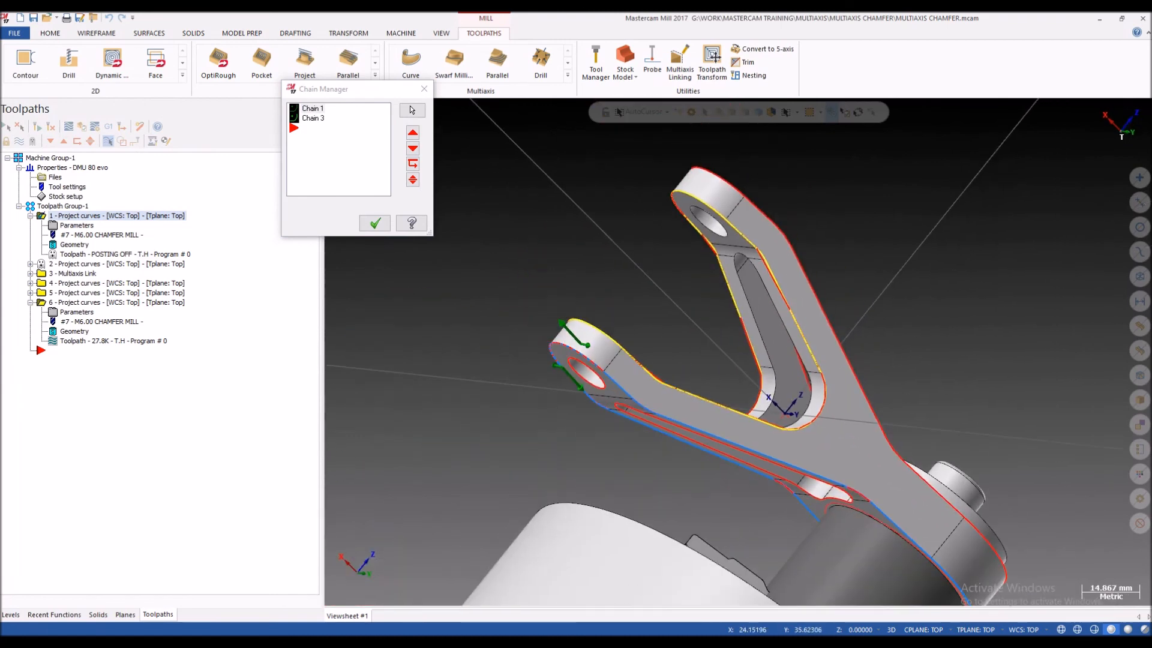
Step: Highlight Chain 3, examine how both chains run along the arms, and close the chain manager
left_click(313, 118)
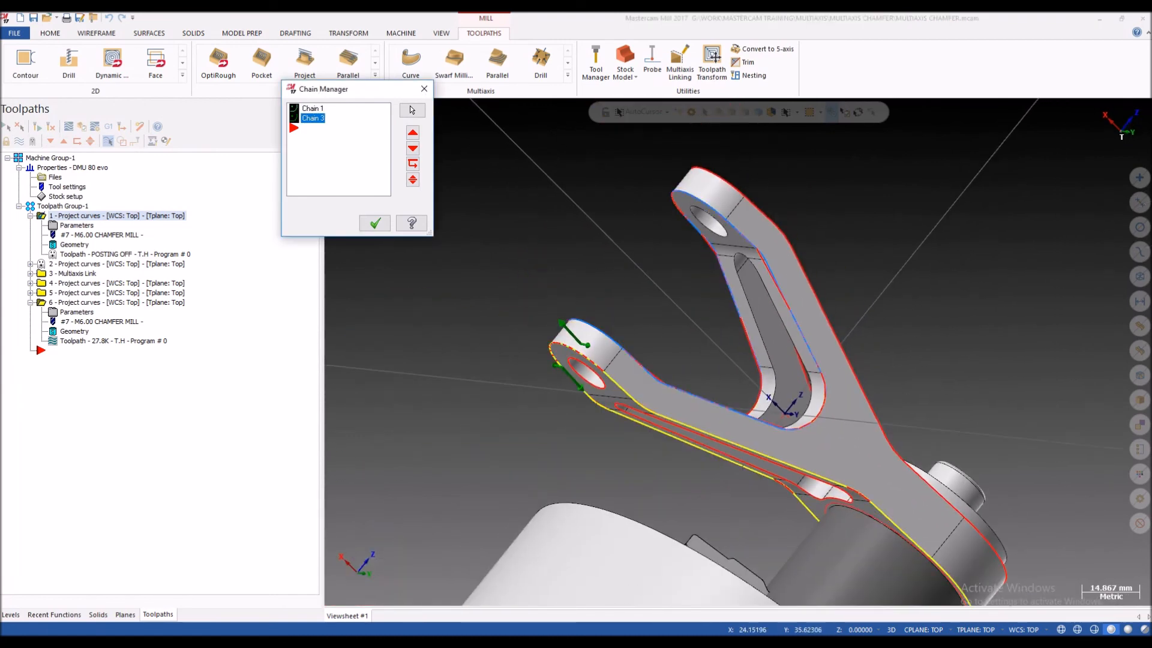
scroll(672, 414, "down", 1)
scroll(714, 435, "up", 2)
middle_click_drag(708, 439, 675, 402)
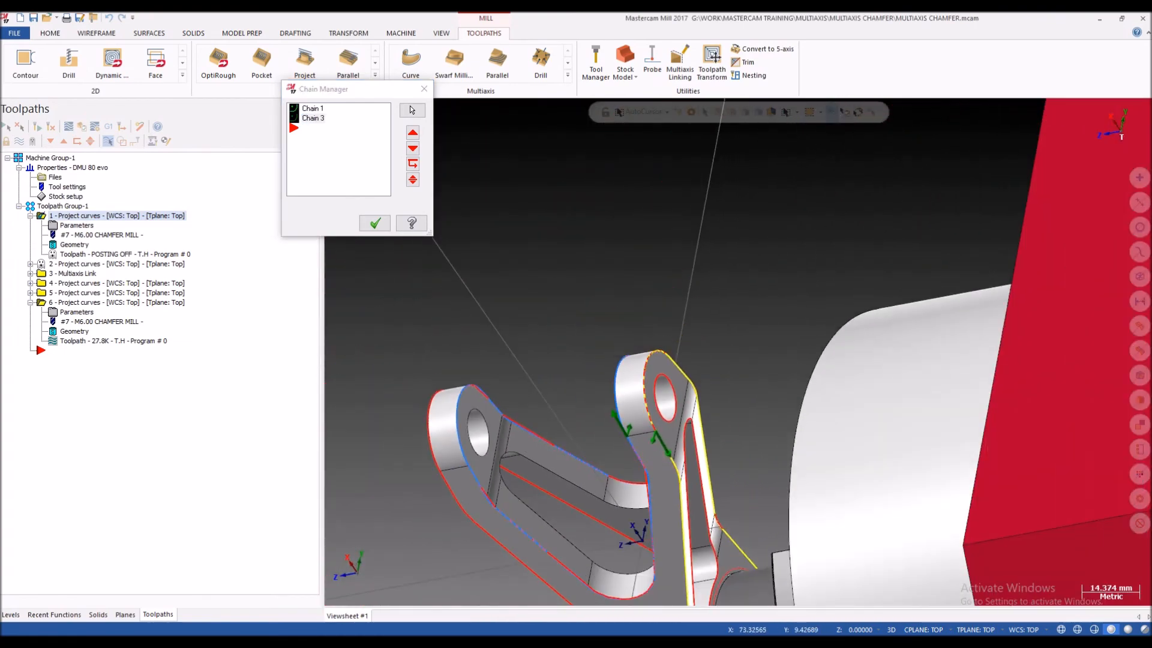
left_click(313, 109)
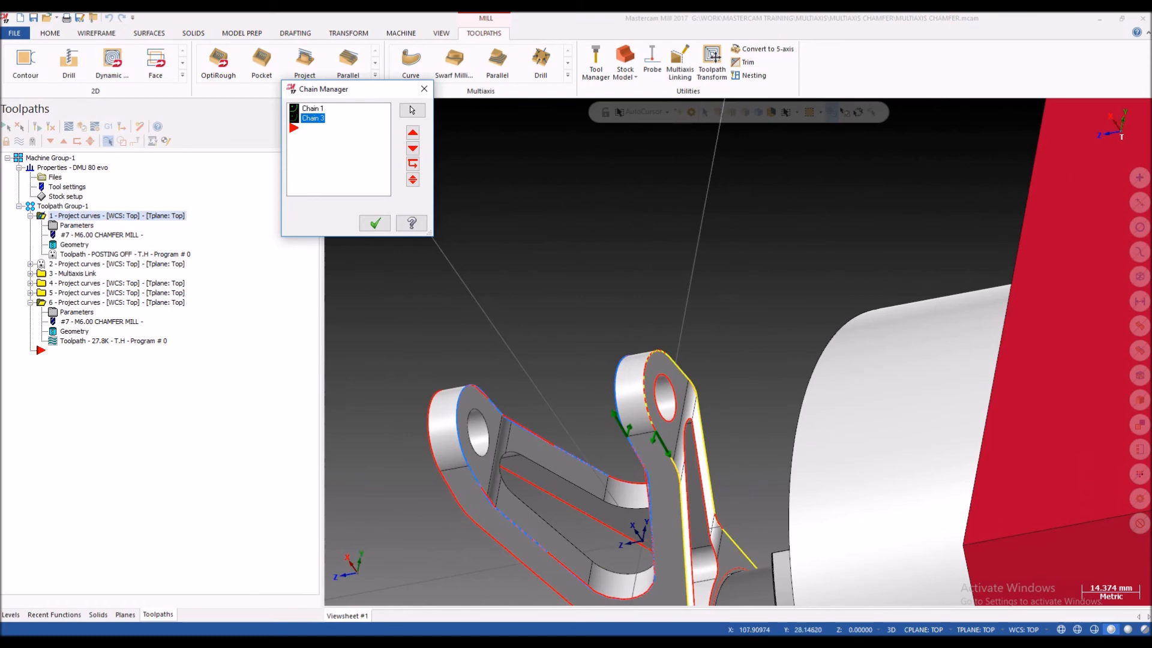
scroll(580, 294, "down", 2)
middle_click_drag(622, 469, 622, 450)
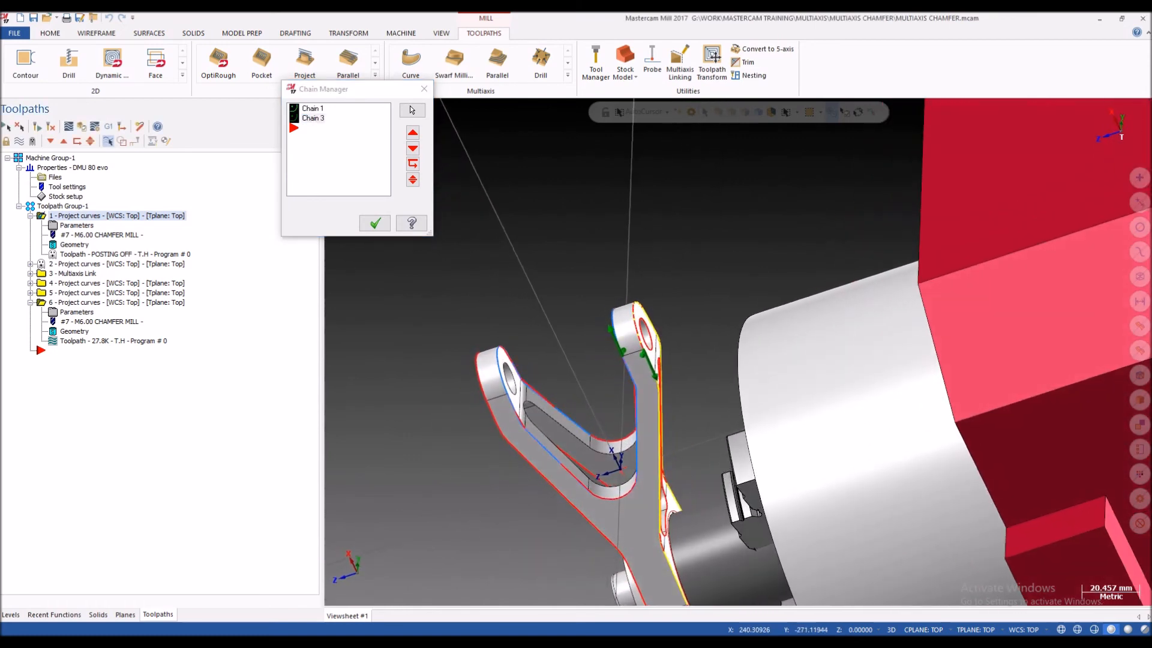
left_click(425, 89)
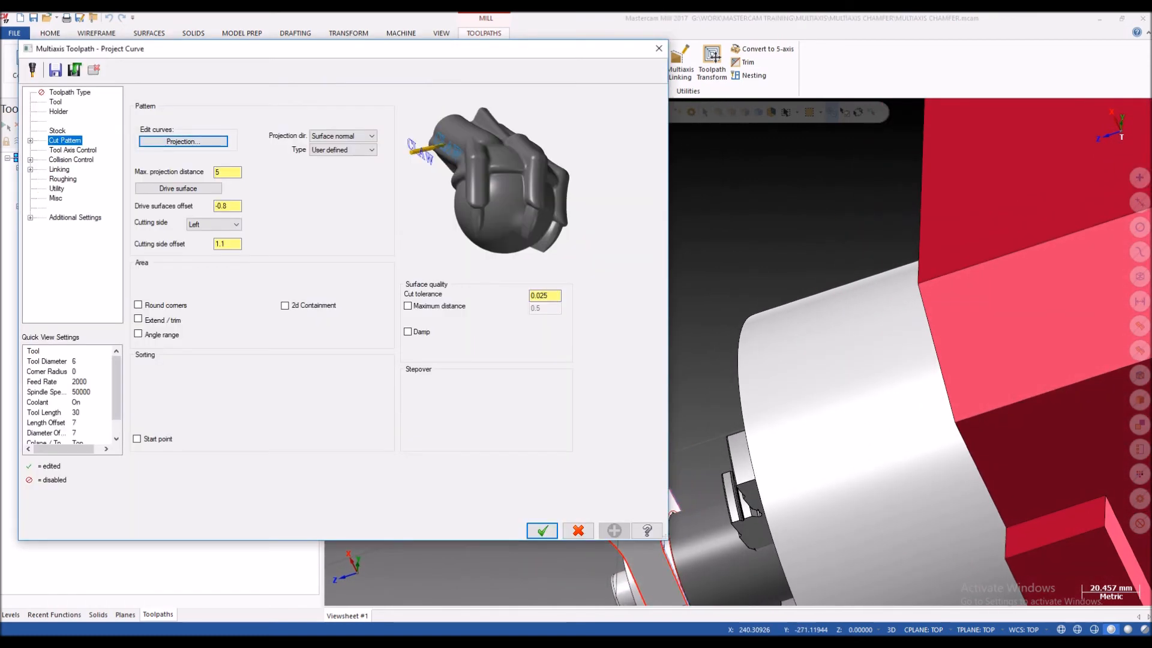
Step: Open the first operation's drive surface selection and inspect the faces chosen around the fork
left_click(178, 188)
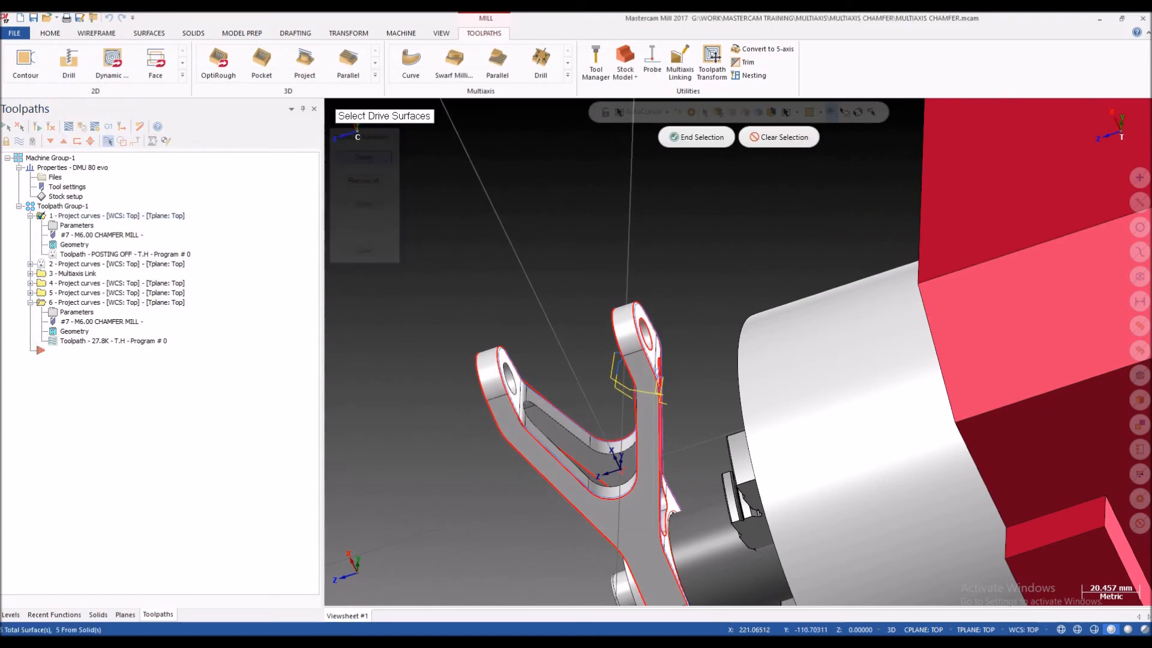
left_click(719, 113)
scroll(652, 403, "up", 3)
mouse_move(652, 404)
middle_mouse_down()
mouse_move(647, 366)
mouse_move(649, 405)
middle_mouse_up()
scroll(650, 396, "down", 3)
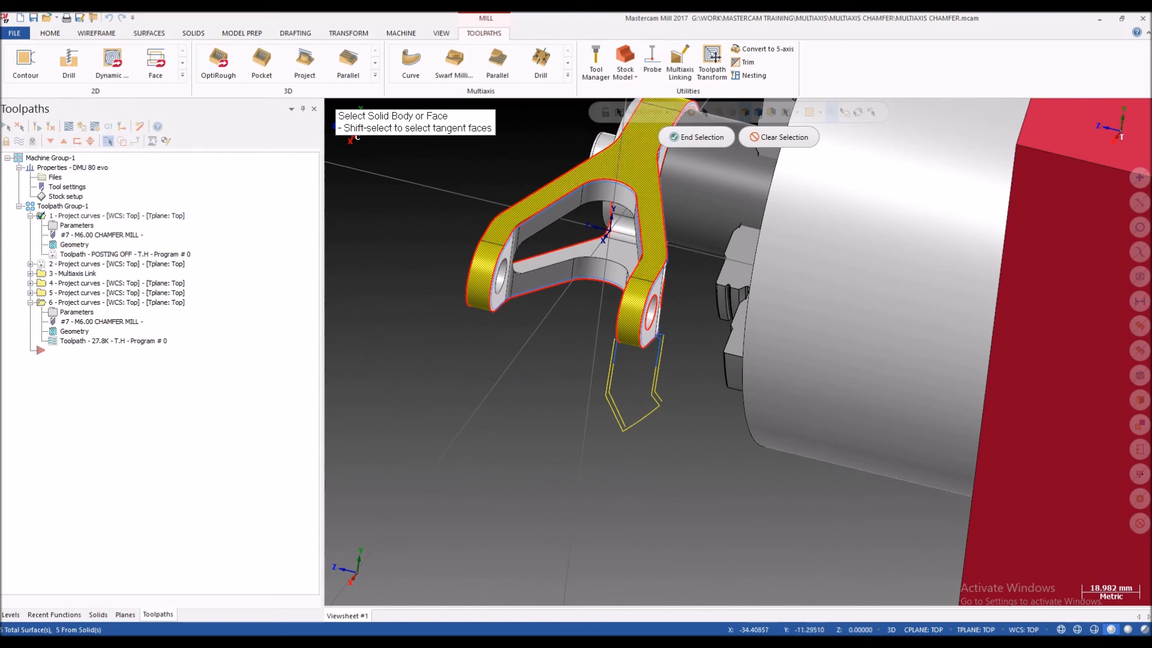
Step: Examine the selected drive faces along the fork arm up close, finish the surface selection, and accept the toolpath parameters
middle_click_drag(655, 331, 525, 312)
scroll(647, 309, "up", 4)
scroll(657, 294, "down", 3)
scroll(636, 288, "down", 2)
scroll(537, 312, "up", 4)
scroll(533, 386, "down", 2)
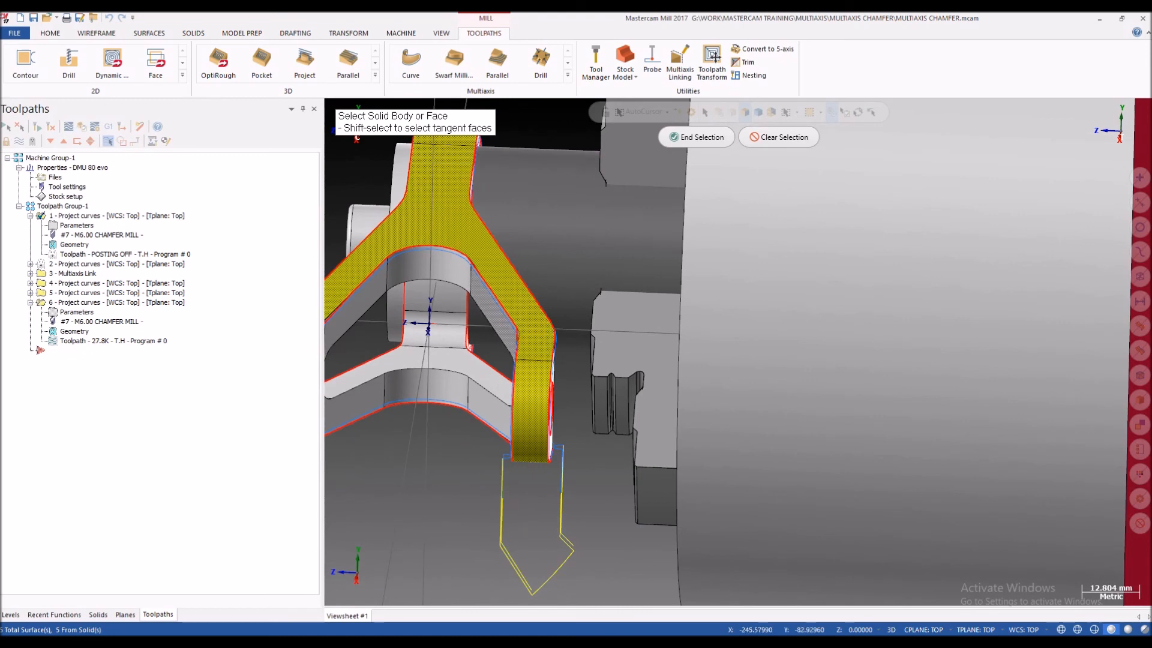
scroll(486, 285, "up", 4)
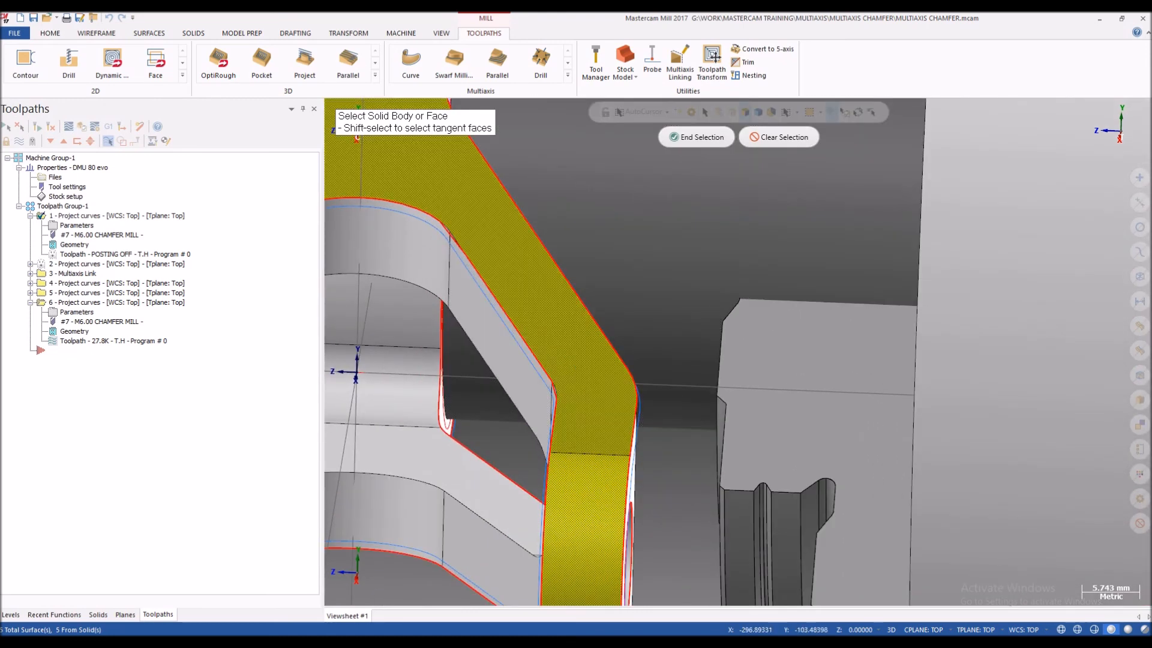
scroll(552, 324, "down", 2)
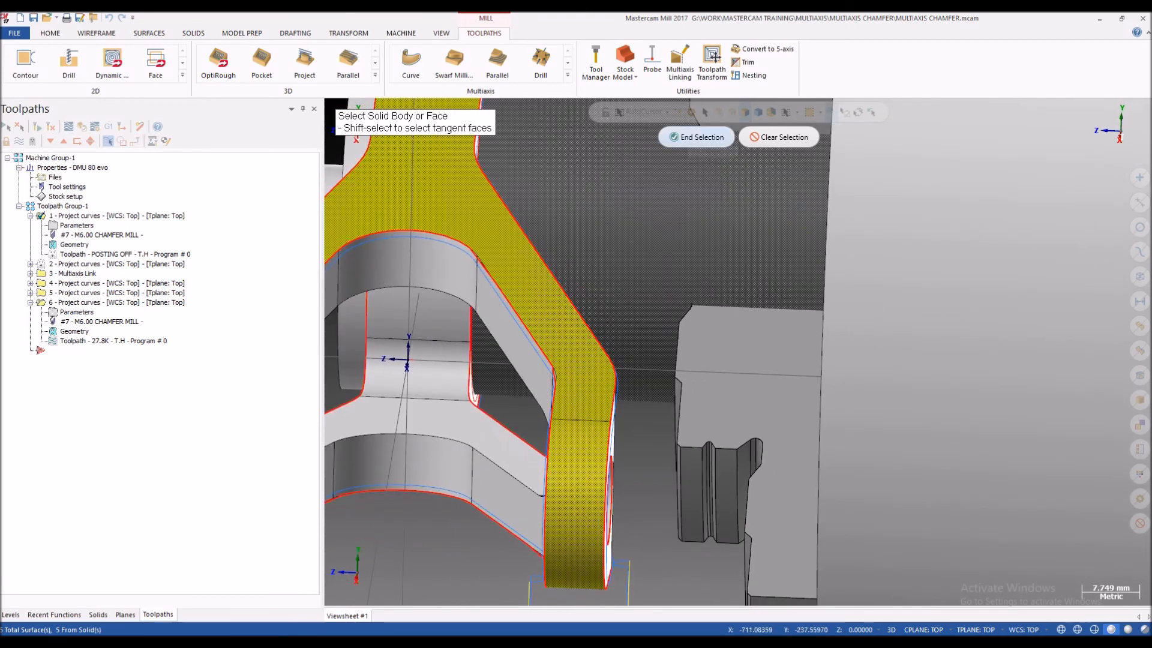
key("Return")
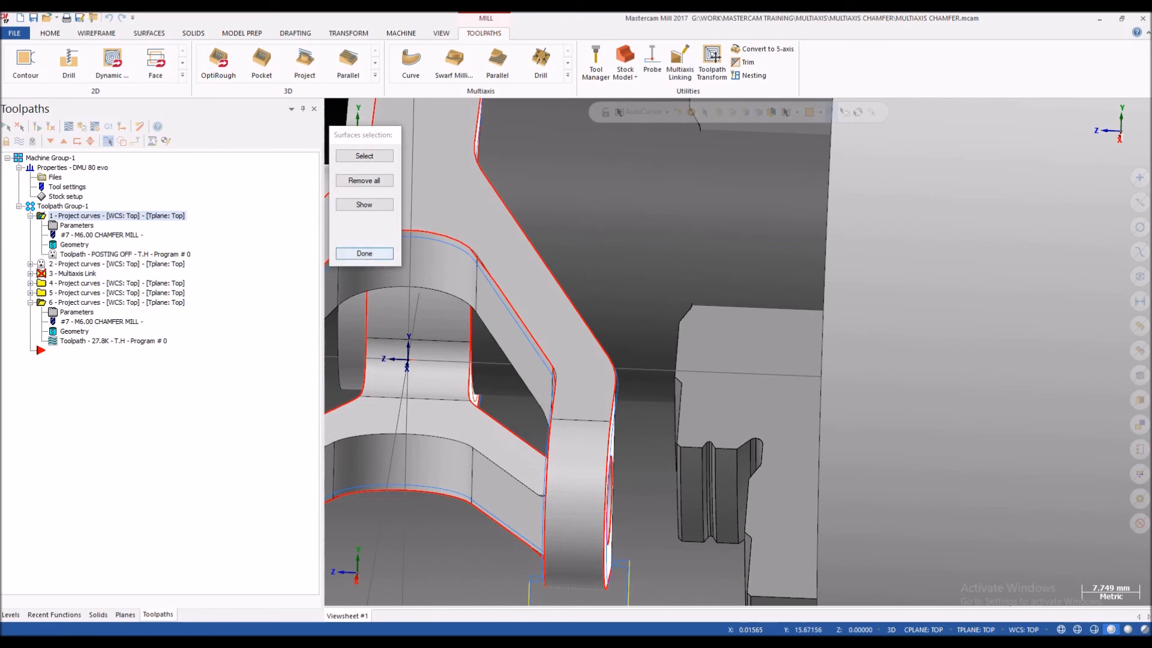
key("Return")
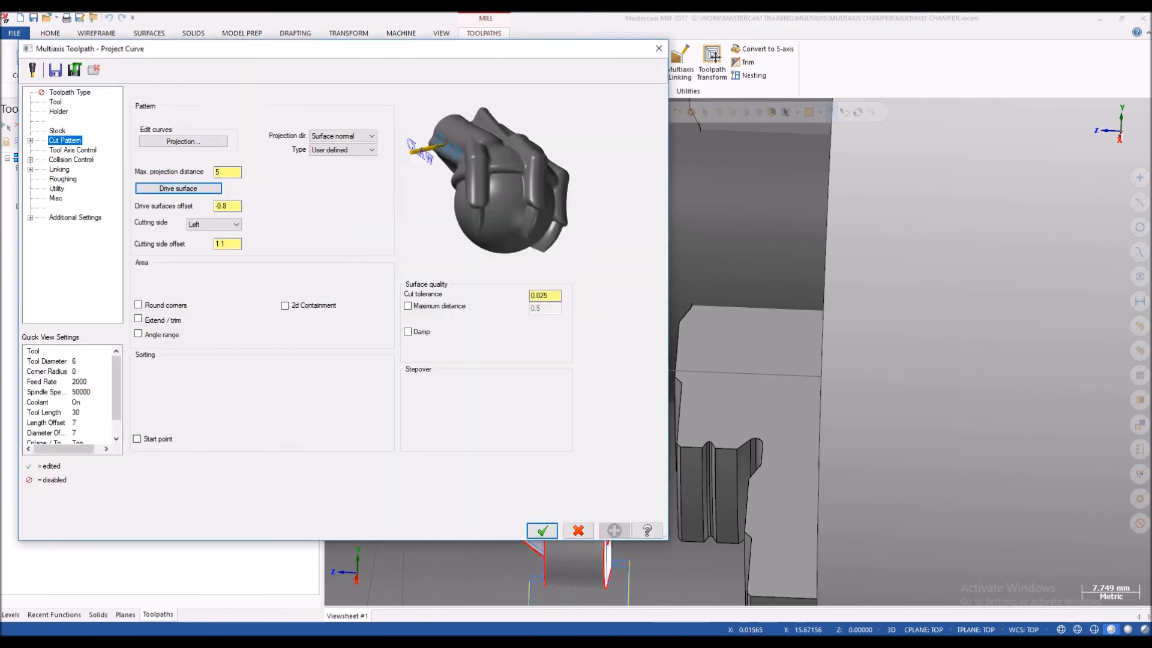
left_click(542, 531)
Step: Backplot the first Project curves operation and follow the tool around the underside of the lower arm toward the hub
left_click(114, 254)
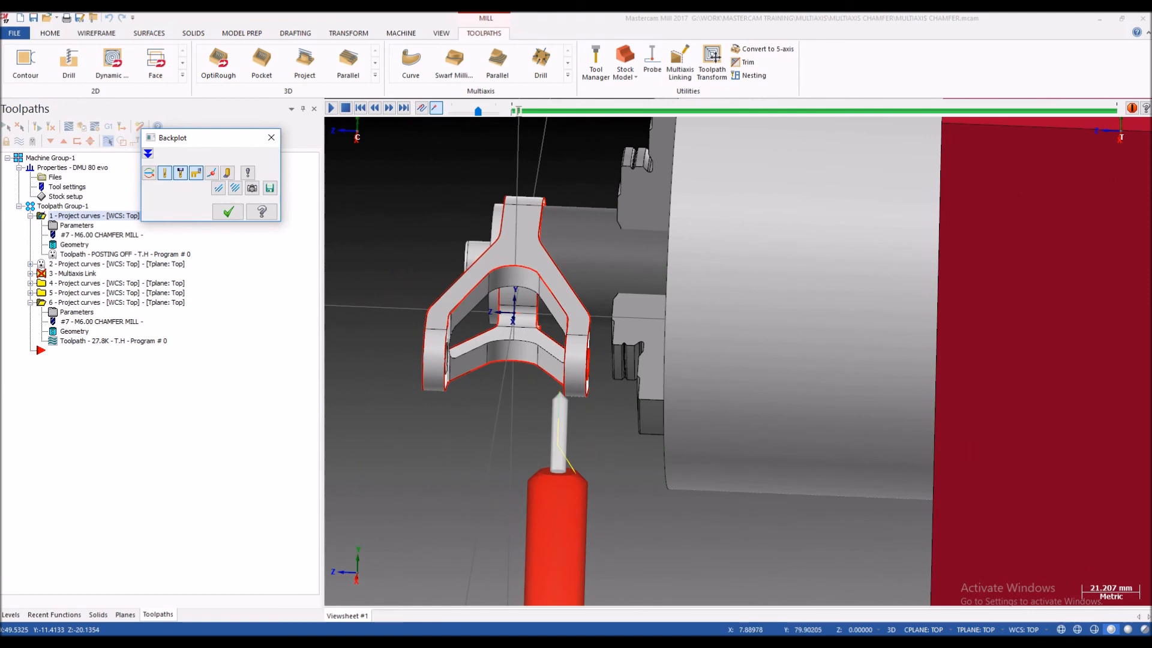
left_click_drag(519, 111, 753, 111)
middle_click_drag(456, 384, 585, 375)
scroll(582, 378, "down", 3)
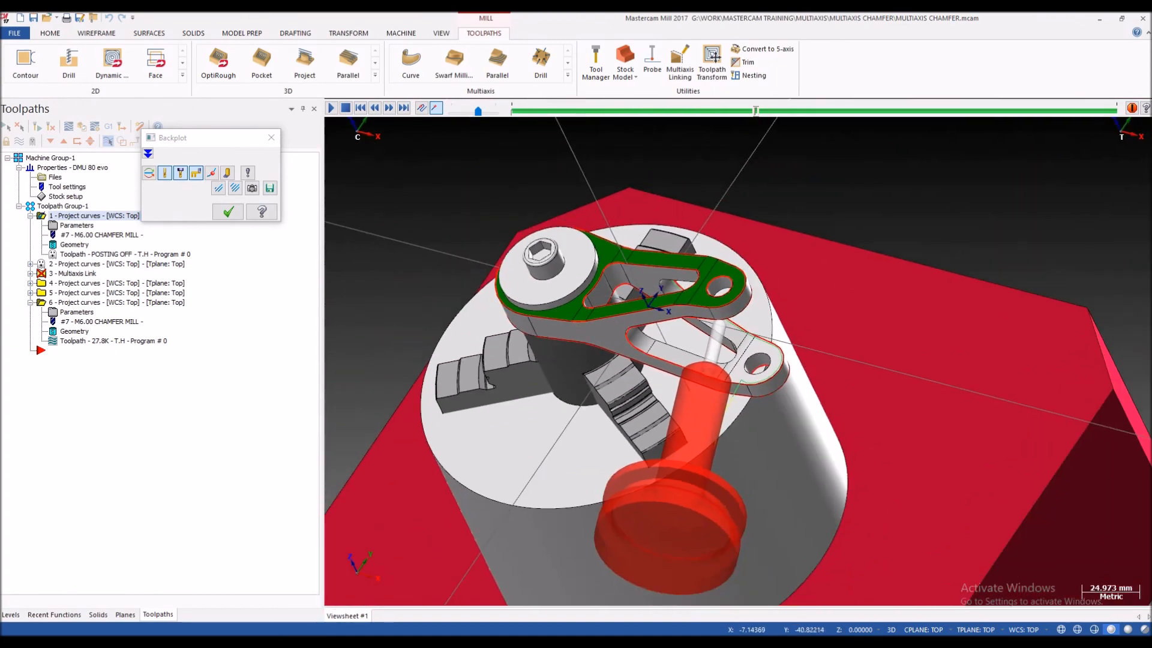
scroll(735, 292, "up", 3)
middle_click_drag(735, 292, 760, 280)
scroll(760, 280, "down", 3)
middle_click_drag(715, 310, 740, 258)
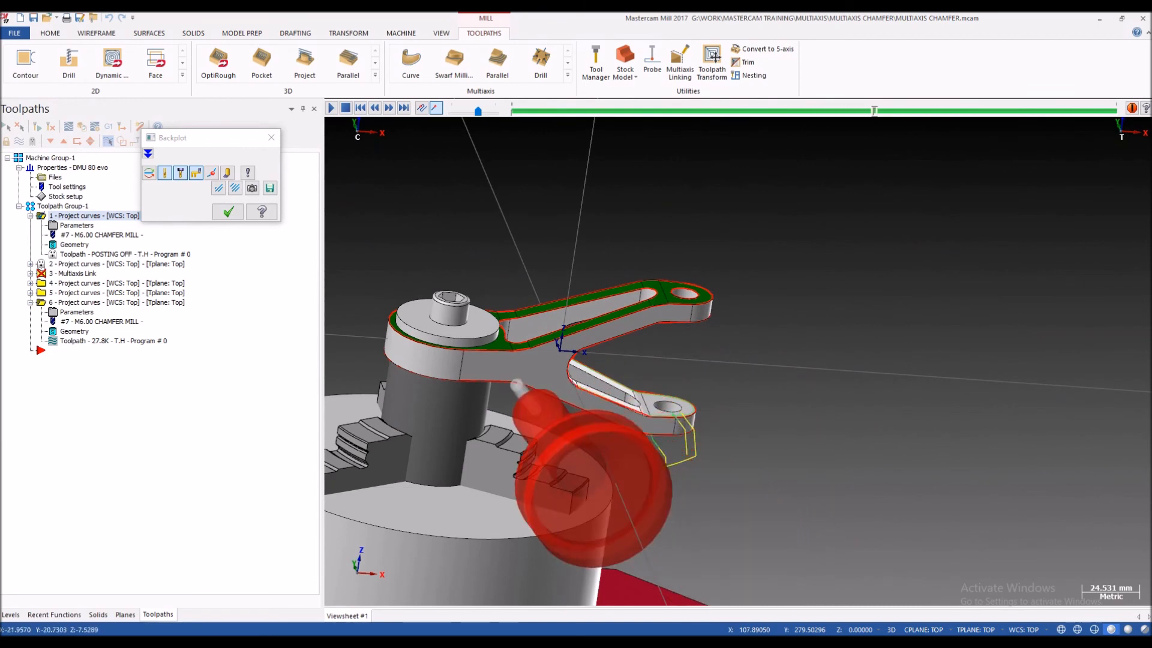
Step: Follow the first operation's backplot past the hub to the end of the lower arm, examining the tool and holder clearance
scroll(489, 418, "up", 2)
middle_click_drag(490, 418, 435, 390)
scroll(535, 402, "down", 1)
scroll(888, 456, "up", 3)
middle_click_drag(888, 456, 740, 401)
scroll(663, 336, "down", 3)
middle_click_drag(663, 345, 720, 325)
scroll(719, 325, "up", 9)
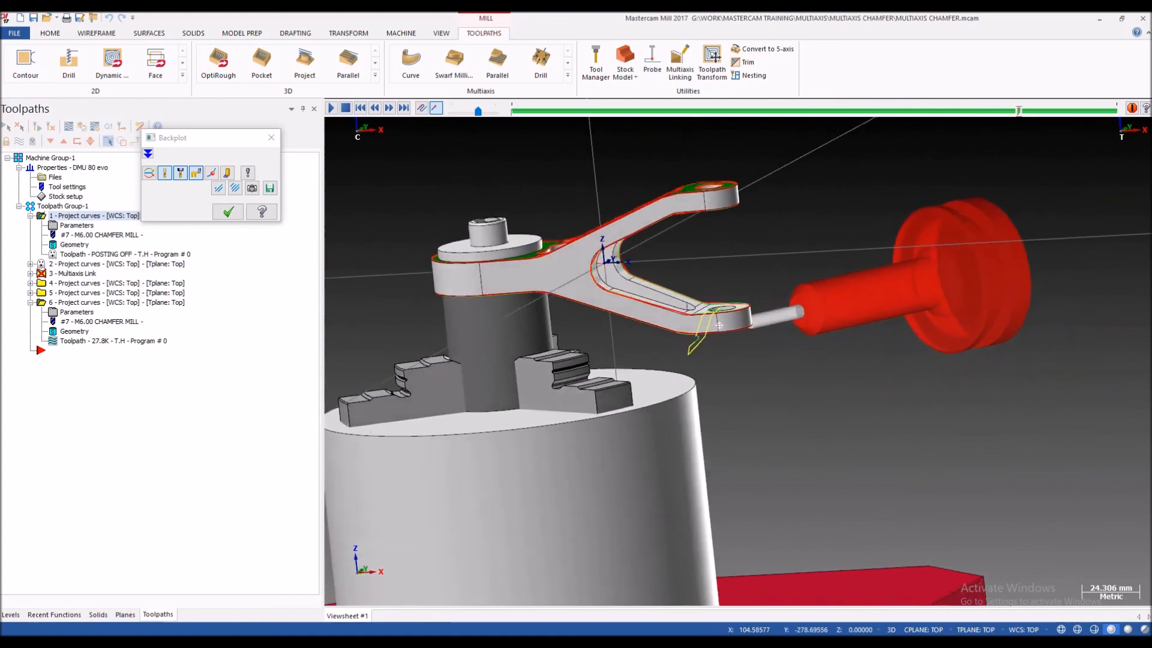
Step: Examine the tool at the lower arm's end from the right side view and close the backplot
middle_click_drag(900, 273, 835, 286)
key("alt+5")
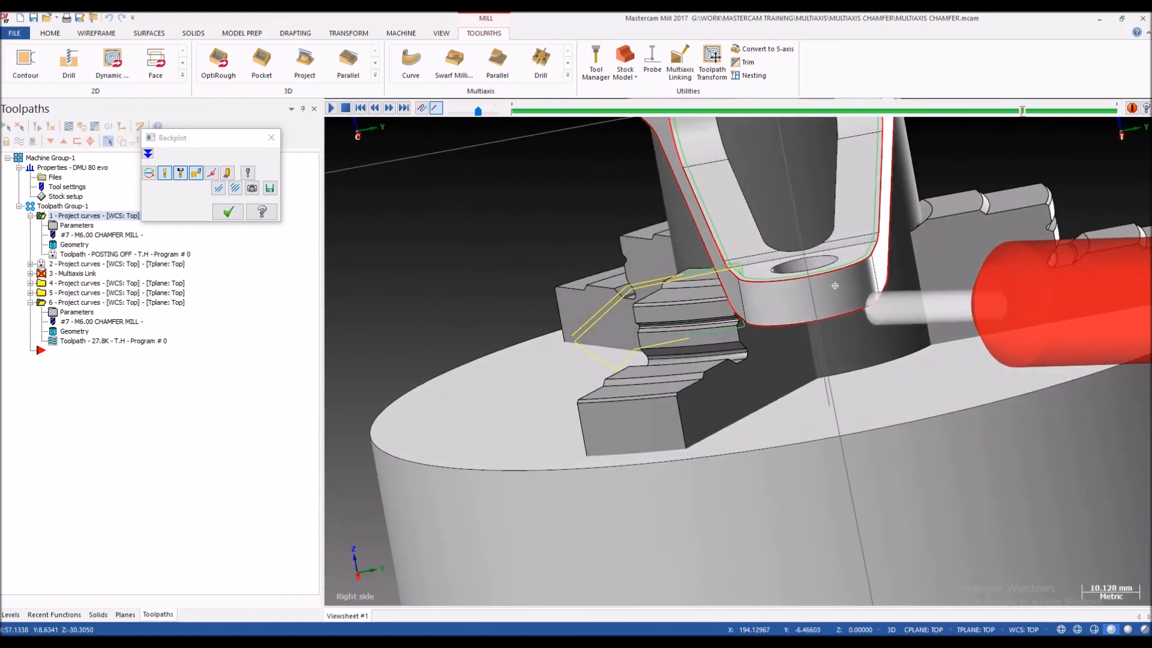
scroll(768, 324, "down", 8)
middle_click_drag(737, 299, 777, 318)
key("Escape")
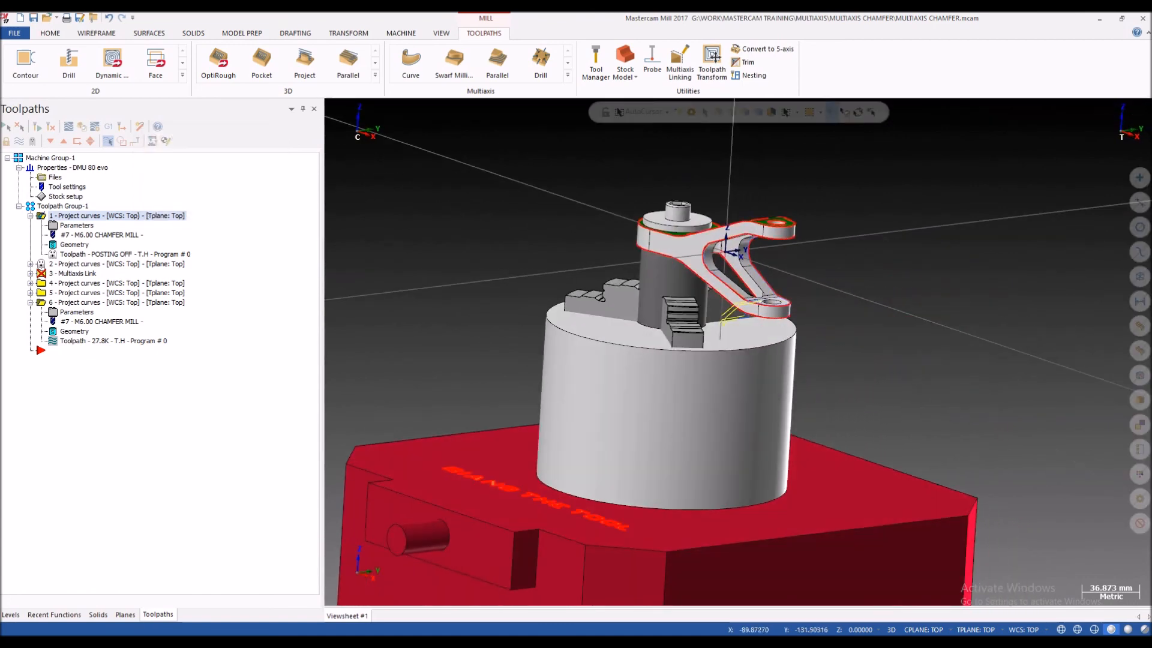
Step: Expand the second Project curves operation and backplot its toolpath along the upper arm's outer edge
left_click(30, 264)
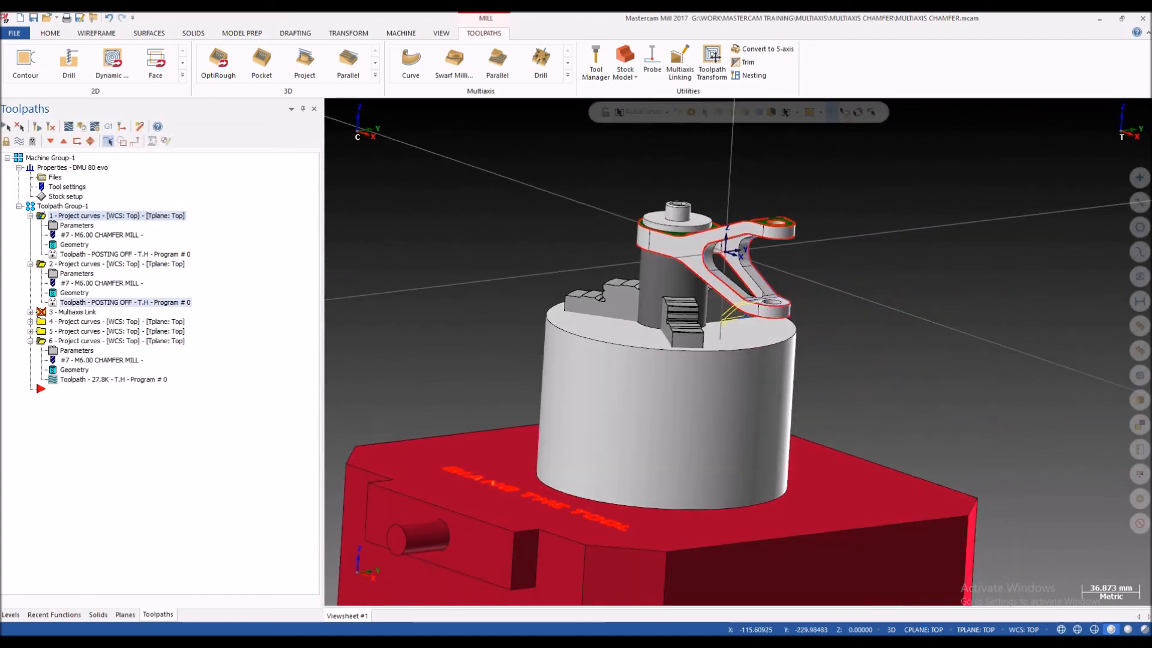
left_click(124, 302)
scroll(646, 228, "down", 2)
scroll(738, 192, "up", 3)
key("s")
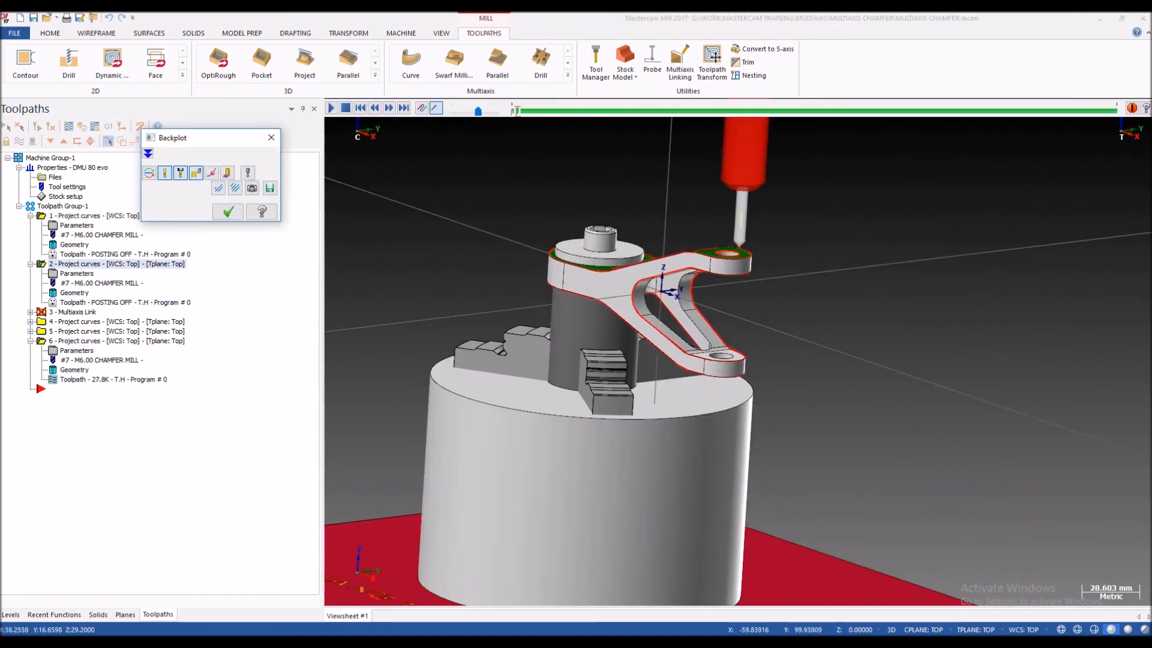
scroll(750, 252, "up", 4)
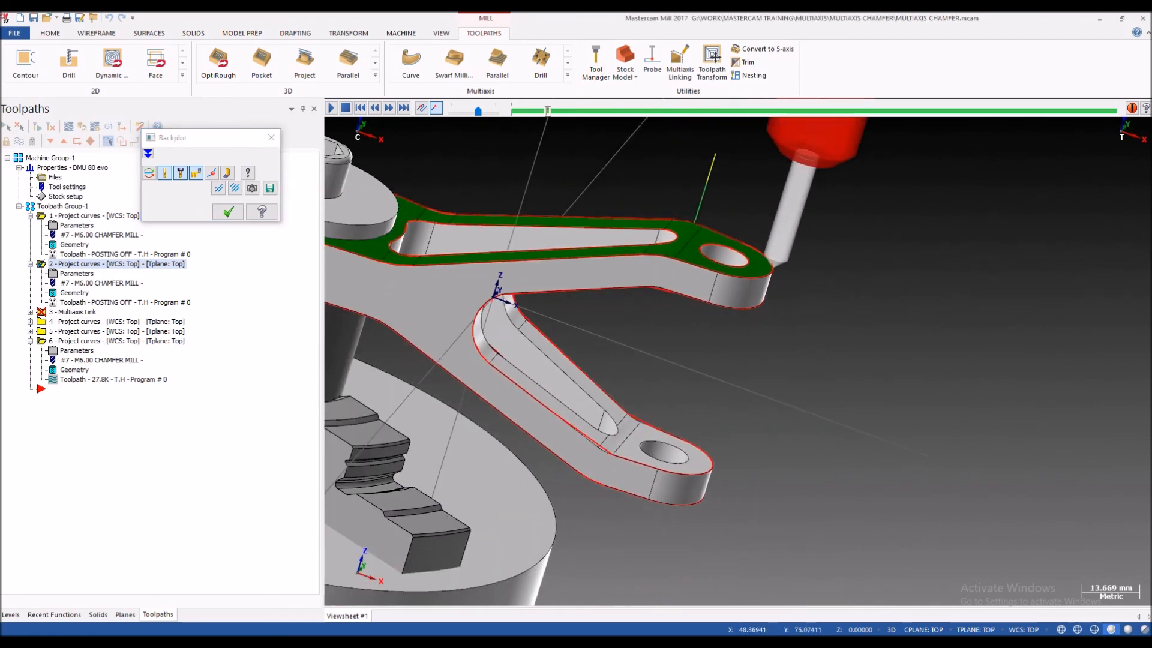
scroll(701, 264, "up", 3)
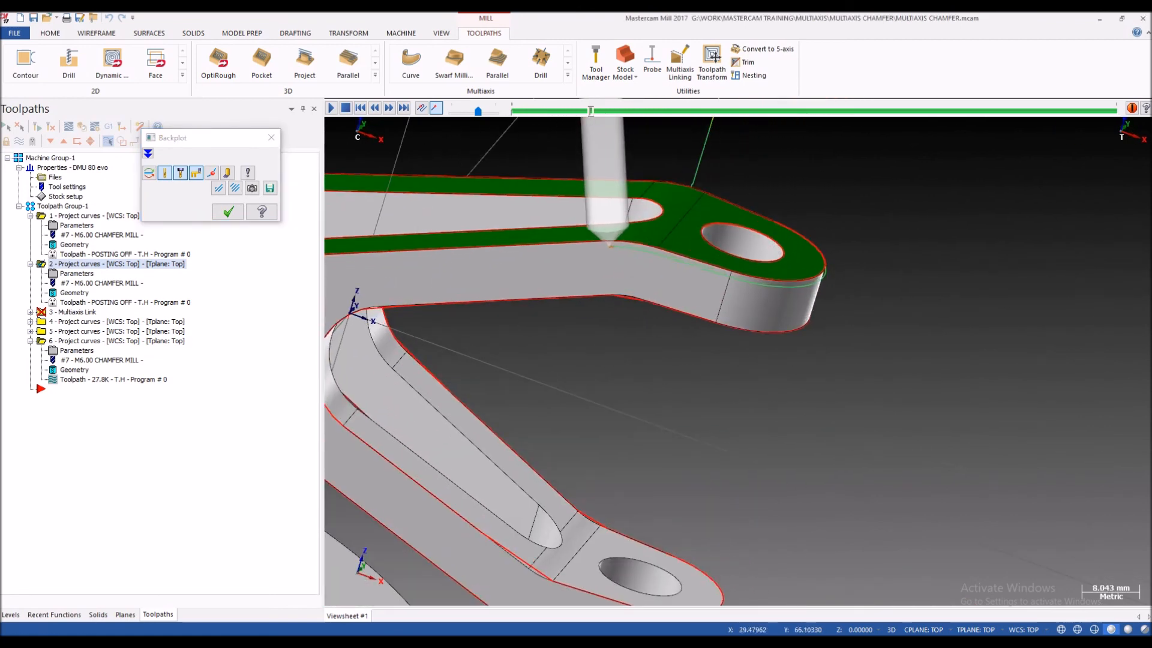
Step: Follow the second operation's backplot around the hub, inner slot and hole of the upper arm, and close the backplot
scroll(690, 276, "down", 5)
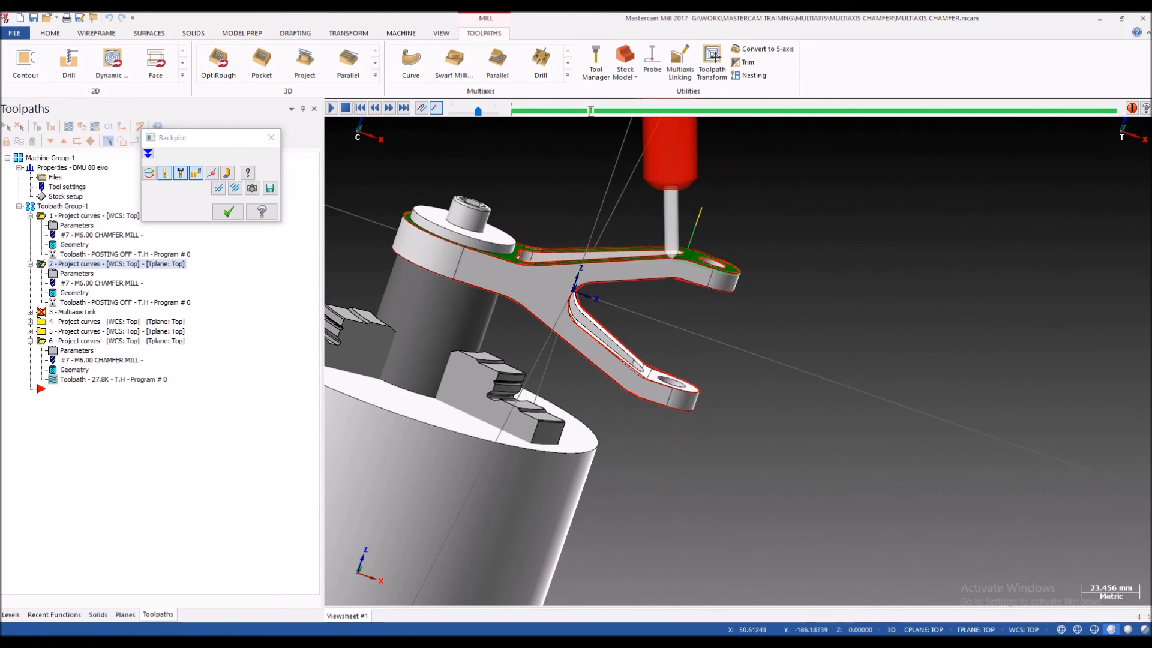
scroll(600, 312, "up", 3)
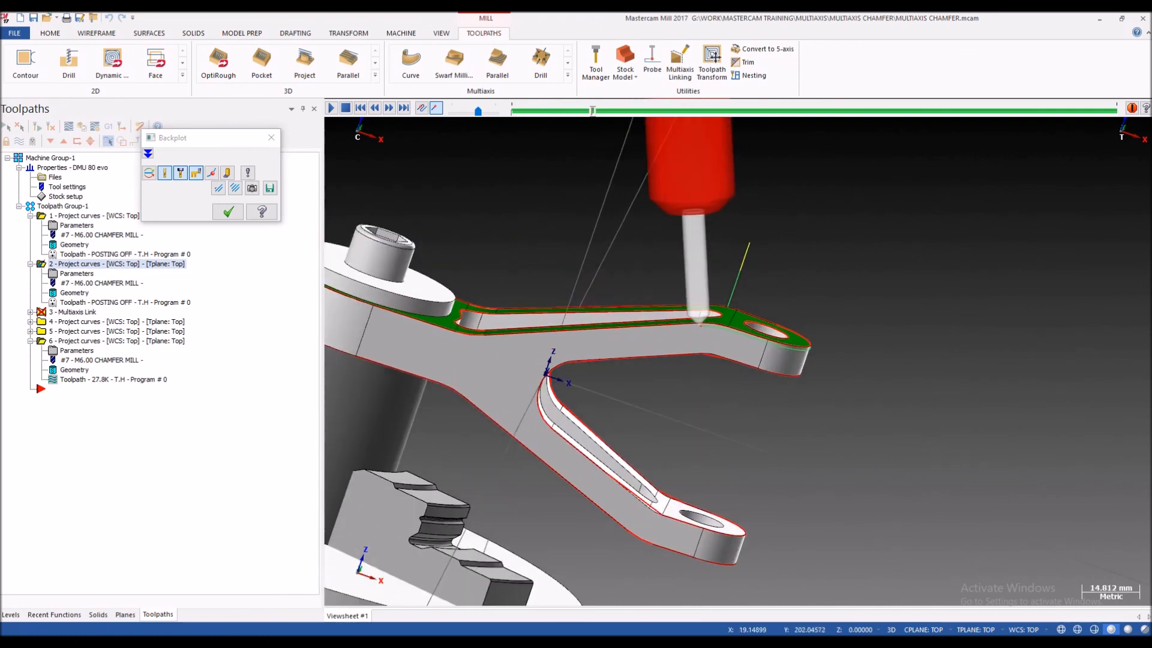
scroll(690, 320, "down", 2)
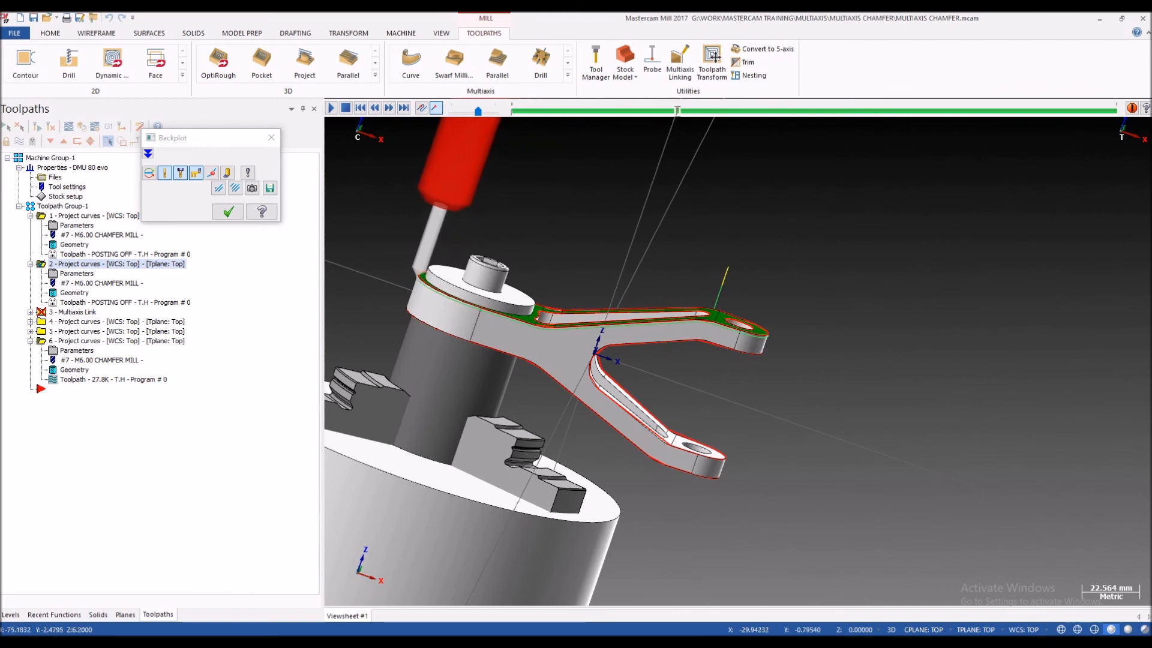
scroll(543, 319, "up", 1)
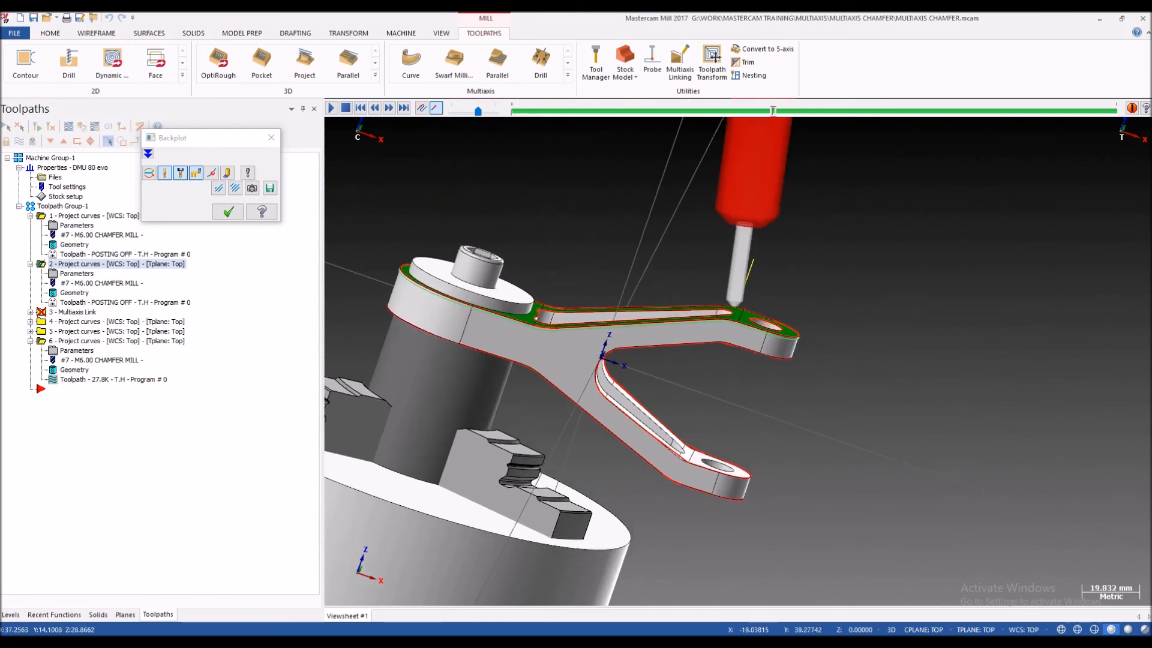
scroll(704, 312, "up", 1)
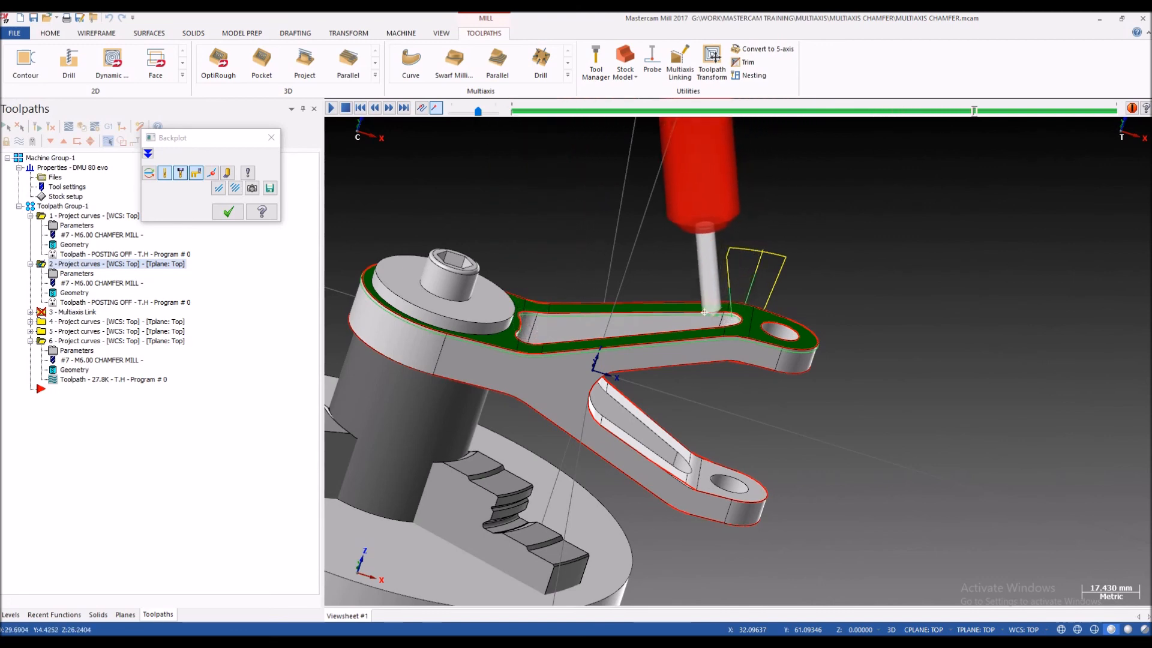
scroll(704, 312, "down", 1)
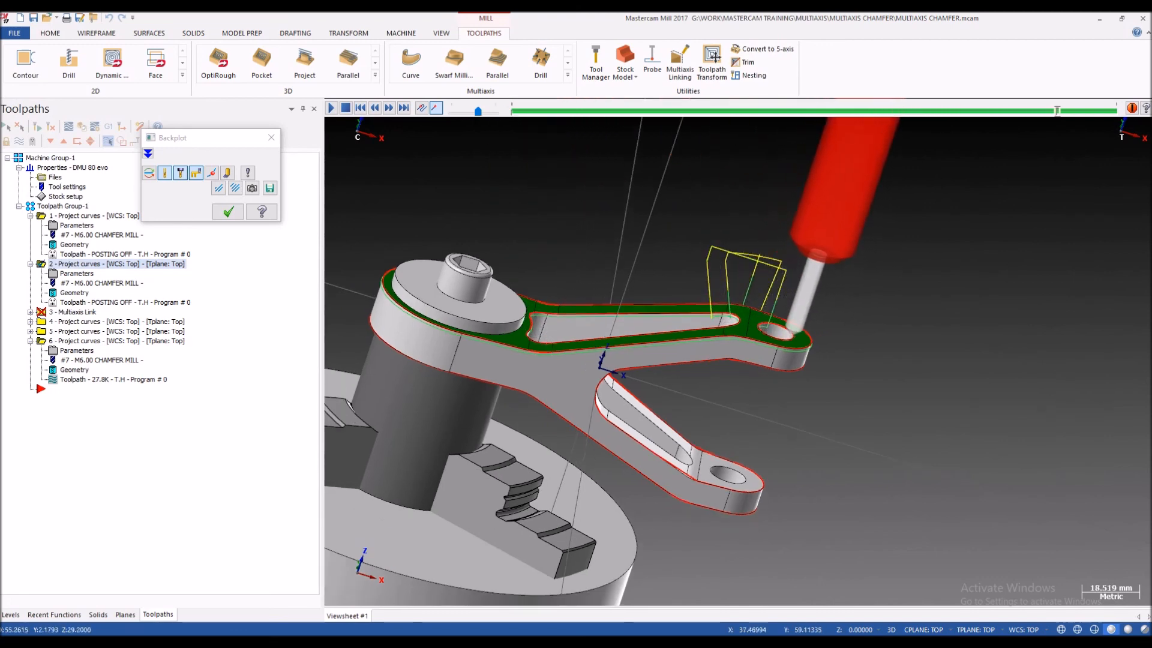
key("Escape")
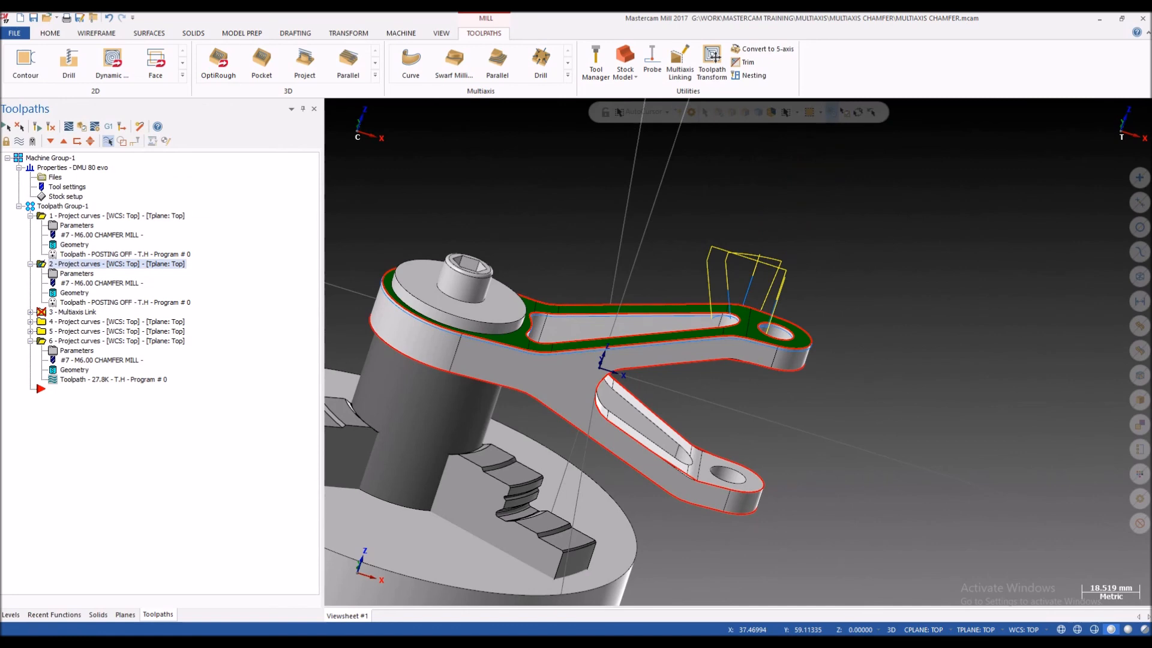
Step: Collapse the first two Project curves operations and examine the Multiaxis Link toolpath joining them around the fork
left_click(30, 264)
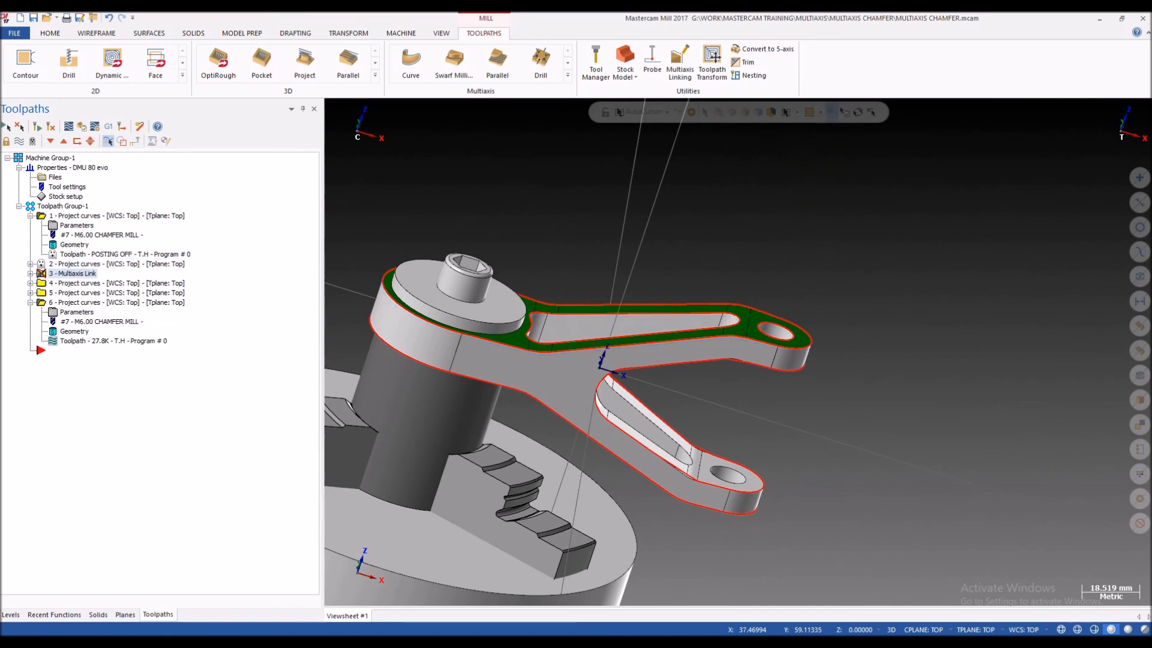
left_click(30, 216)
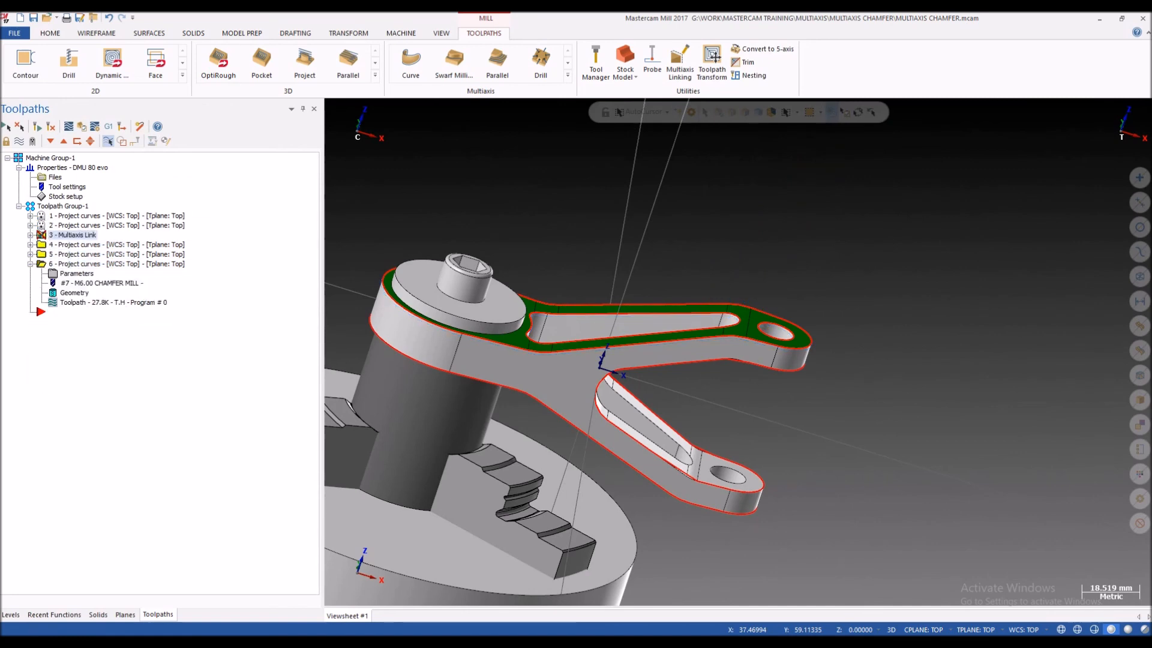
scroll(738, 352, "down", 3)
mouse_move(737, 363)
middle_mouse_down()
mouse_move(739, 352)
mouse_move(737, 384)
middle_mouse_up()
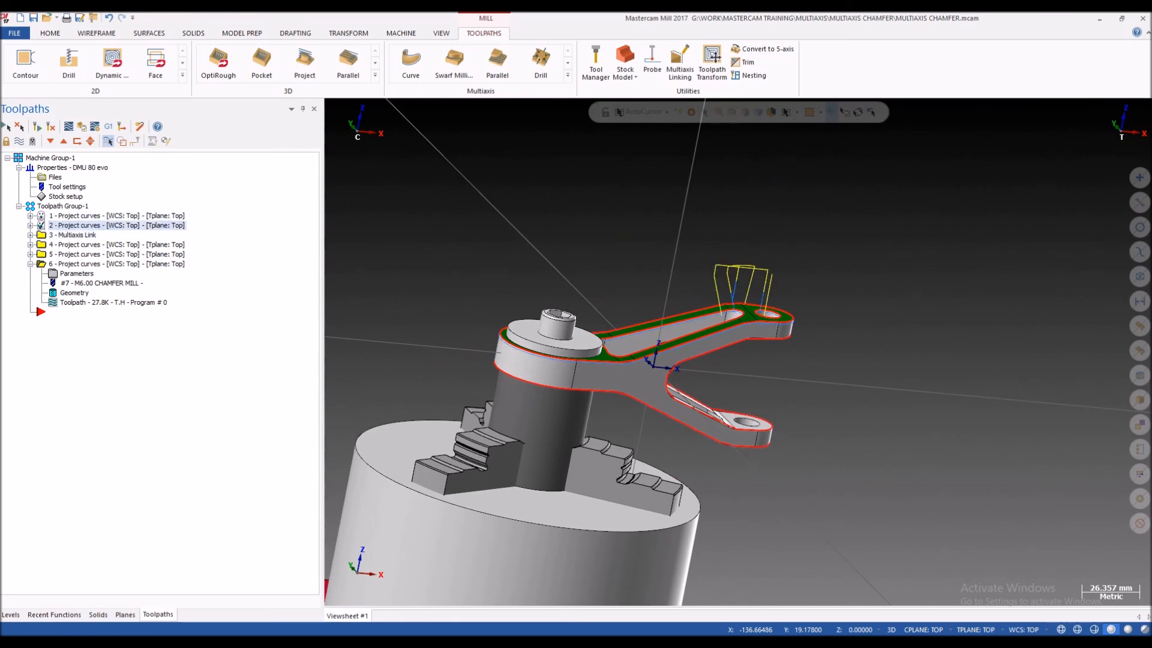
middle_click_drag(737, 384, 739, 352)
middle_click_drag(740, 352, 739, 352)
scroll(649, 381, "down", 1)
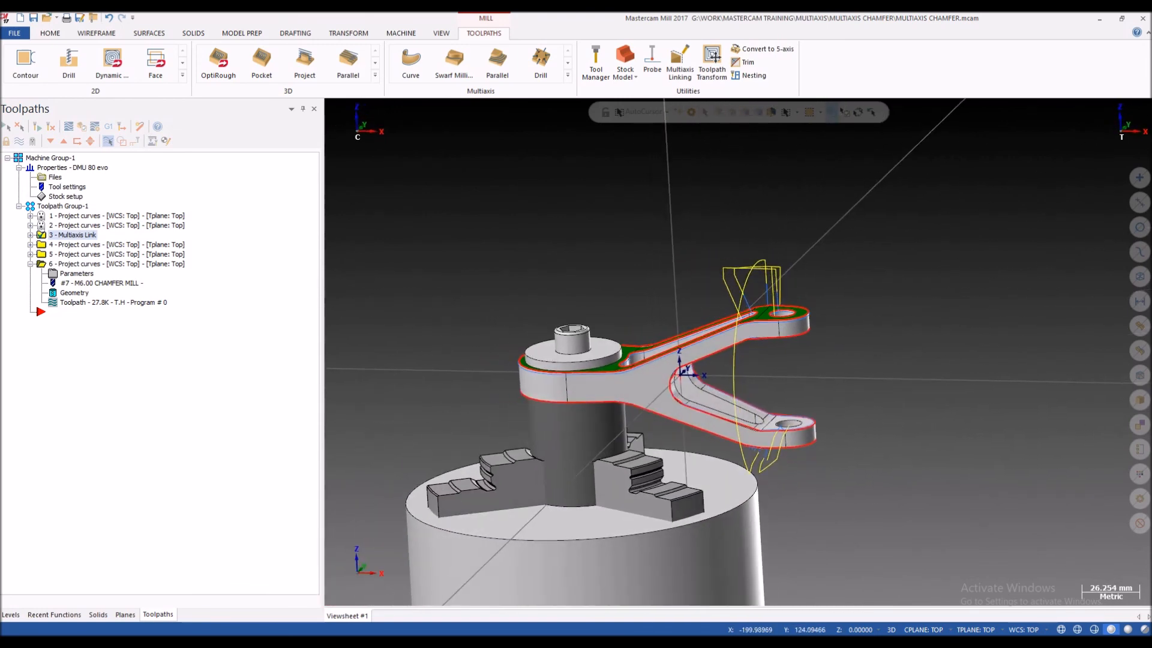
Step: Select only the Multiaxis Link operation and run it in Machine Simulation
left_click(63, 206)
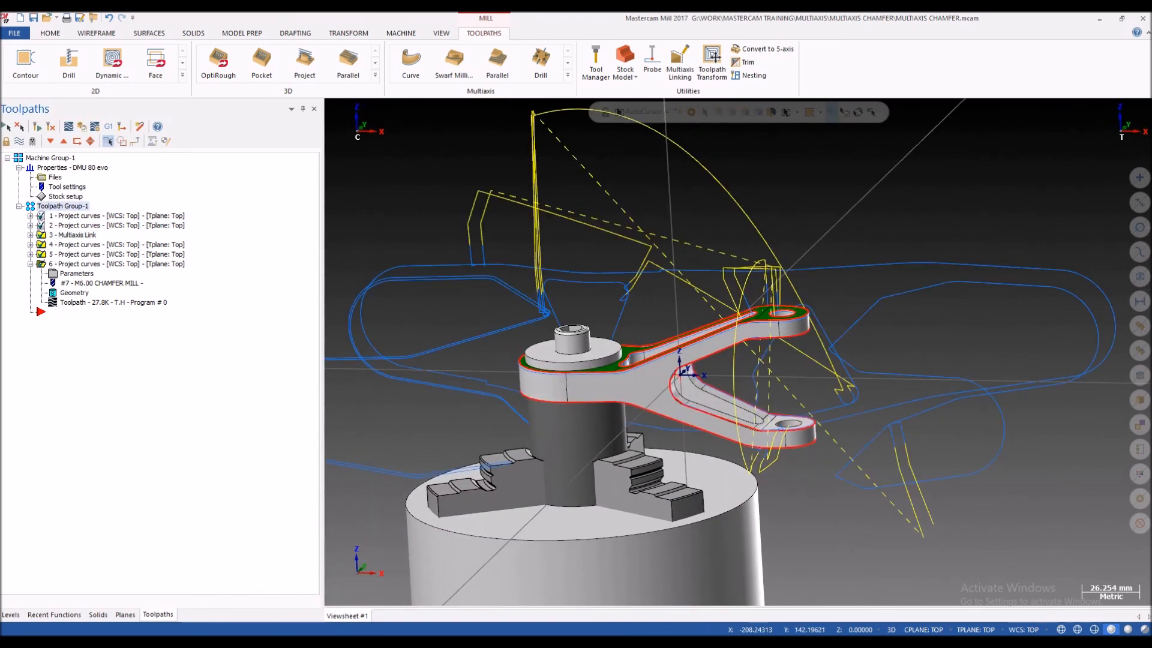
left_click(73, 235)
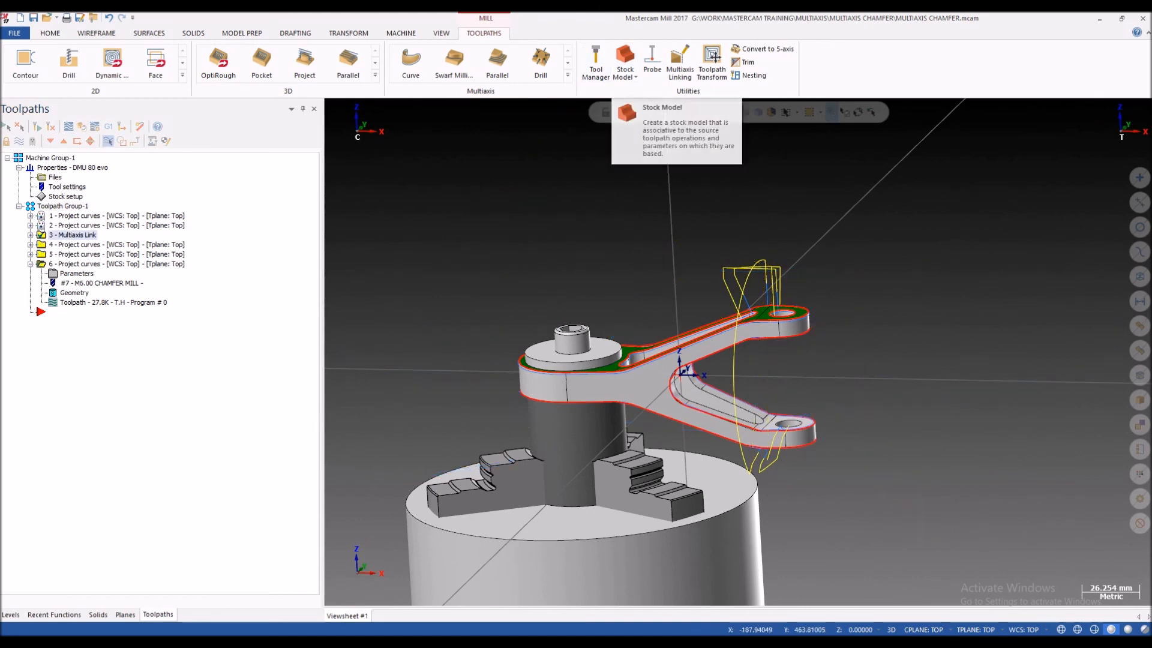
left_click(400, 33)
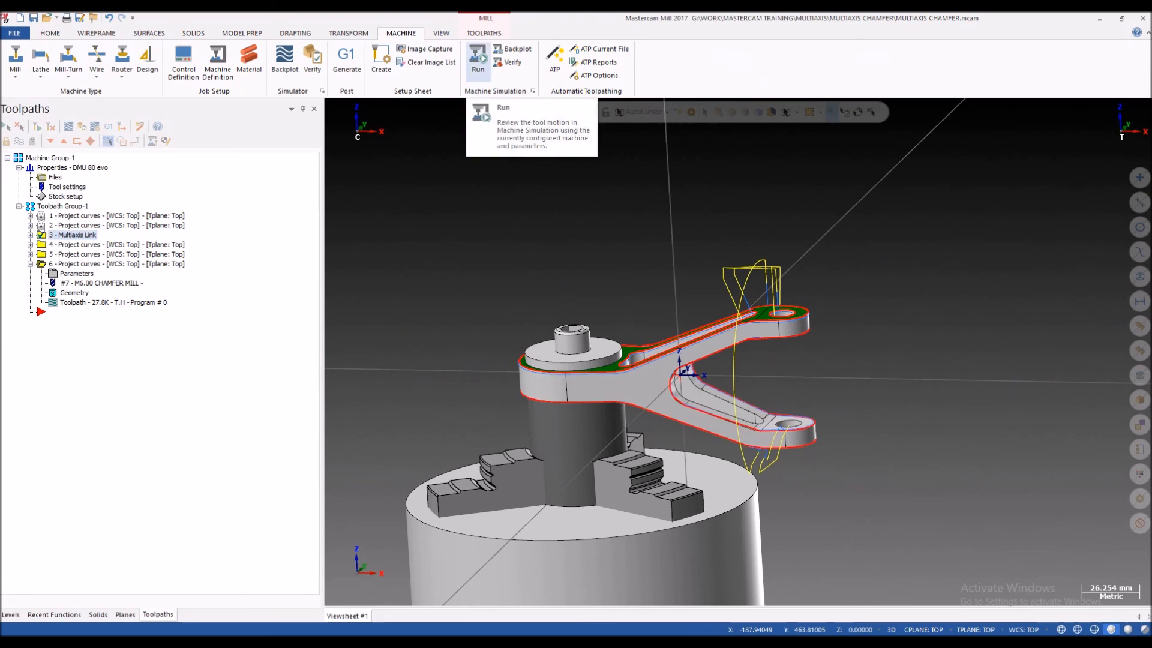
left_click(477, 60)
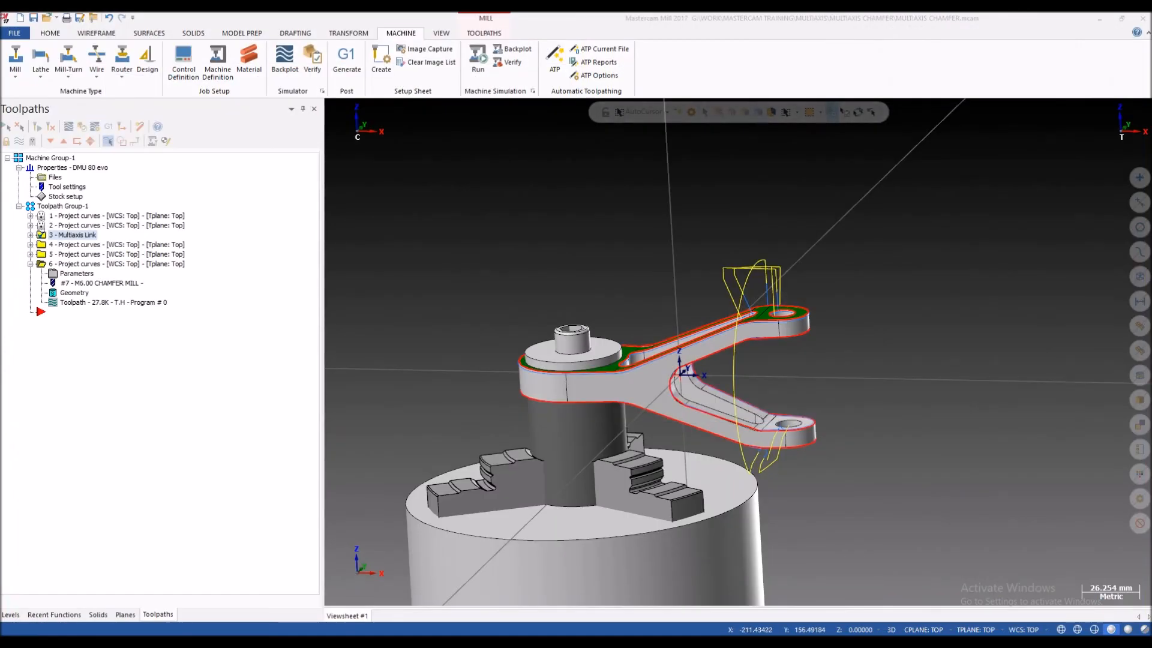
Step: Pick the forked part as the solid stock shape in the stock setup and confirm the machine group properties
left_click(65, 196)
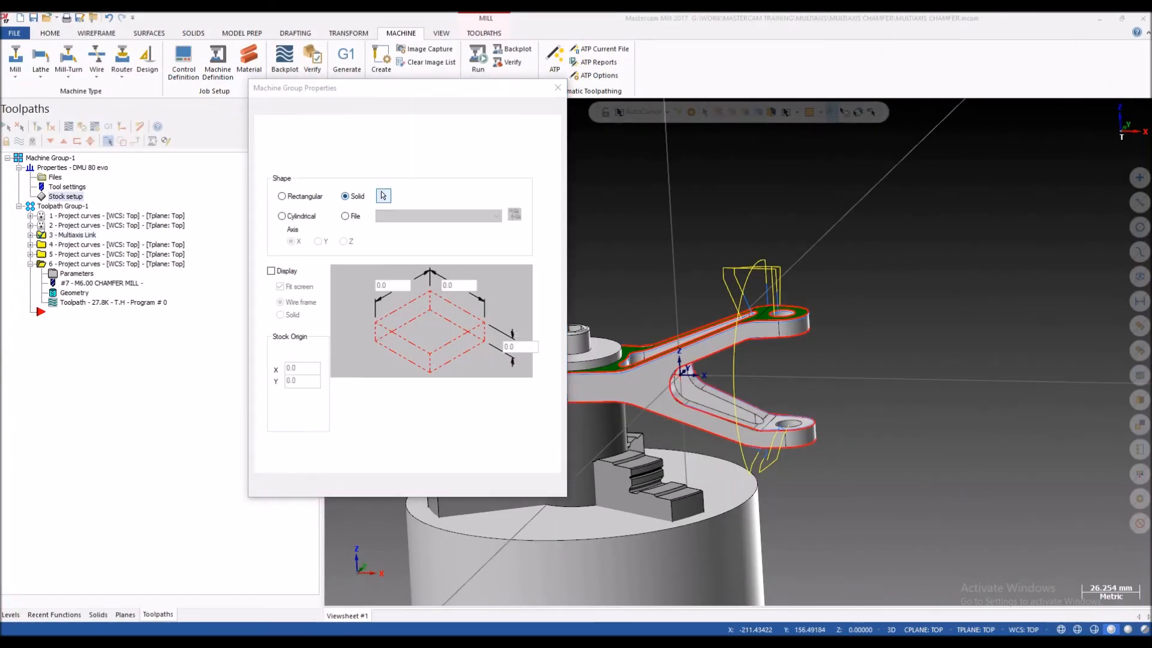
left_click(383, 195)
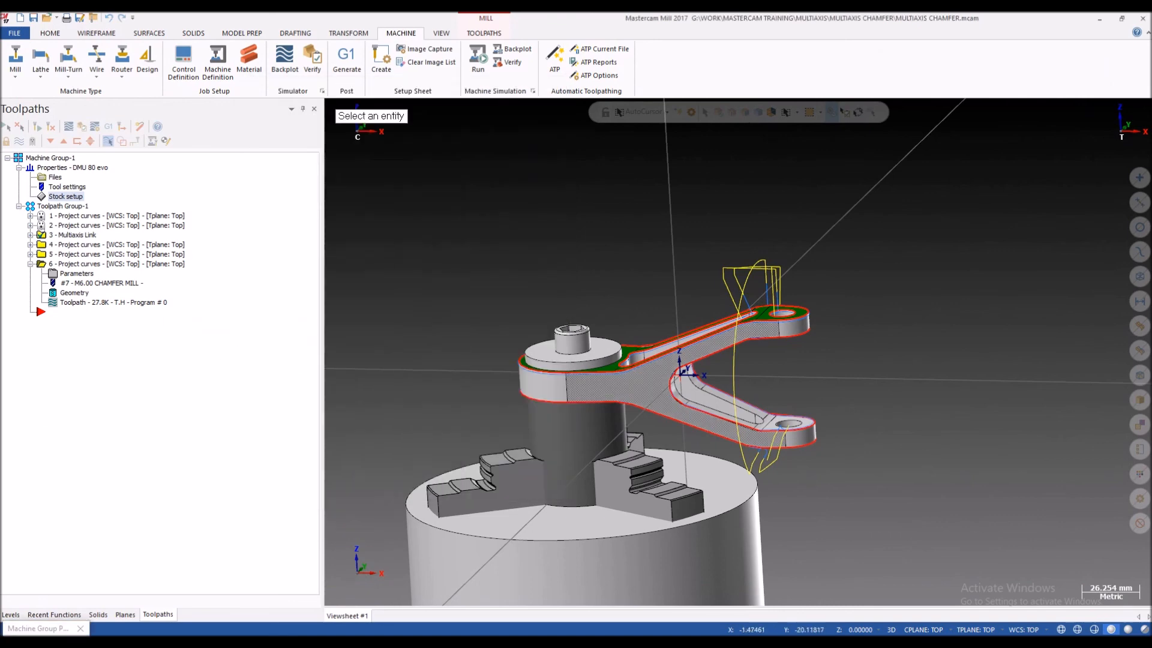
left_click(661, 386)
left_click(475, 487)
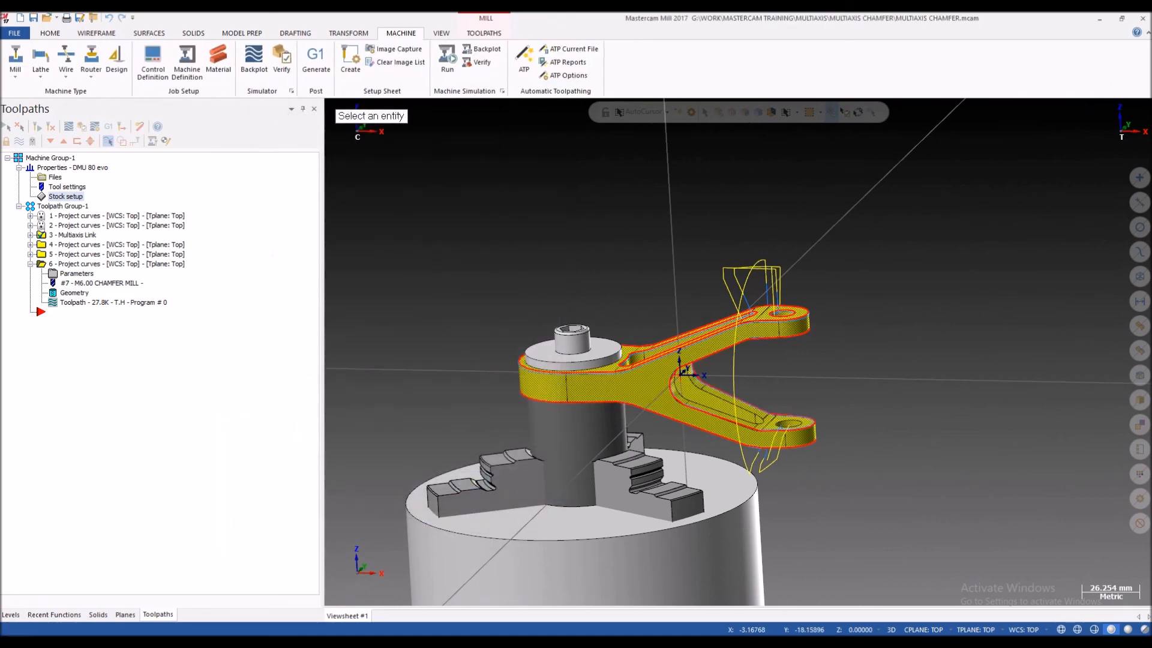
Step: Select only the Multiaxis Link operation again and open it in Machine Simulation with the new solid stock
left_click(63, 206)
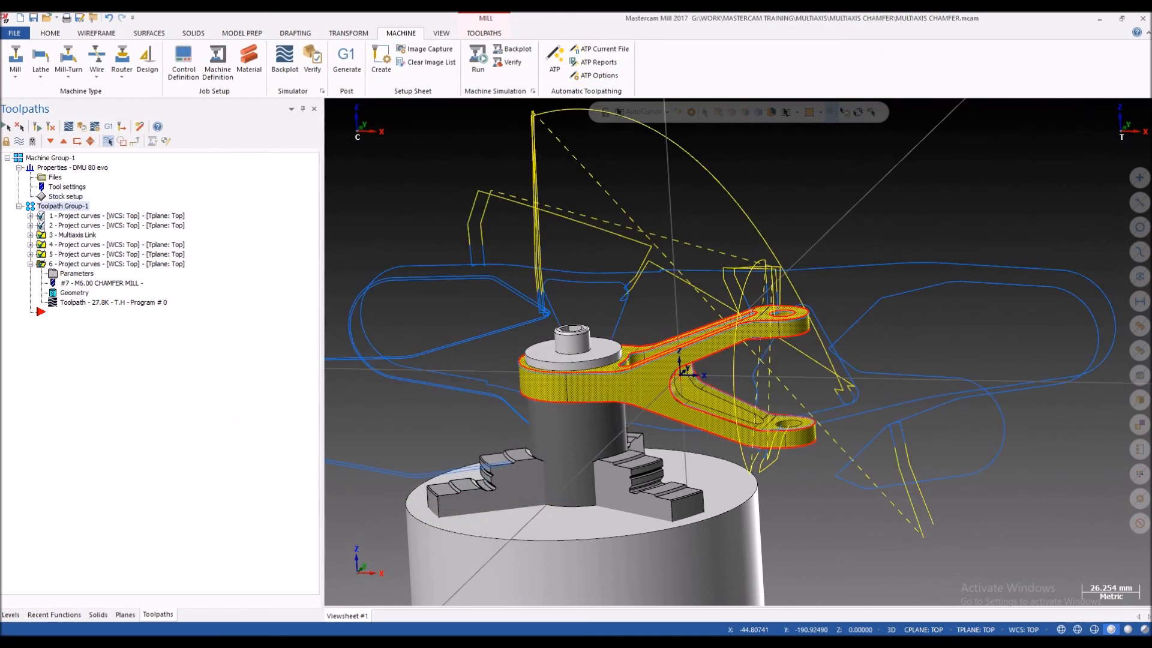
left_click(72, 235)
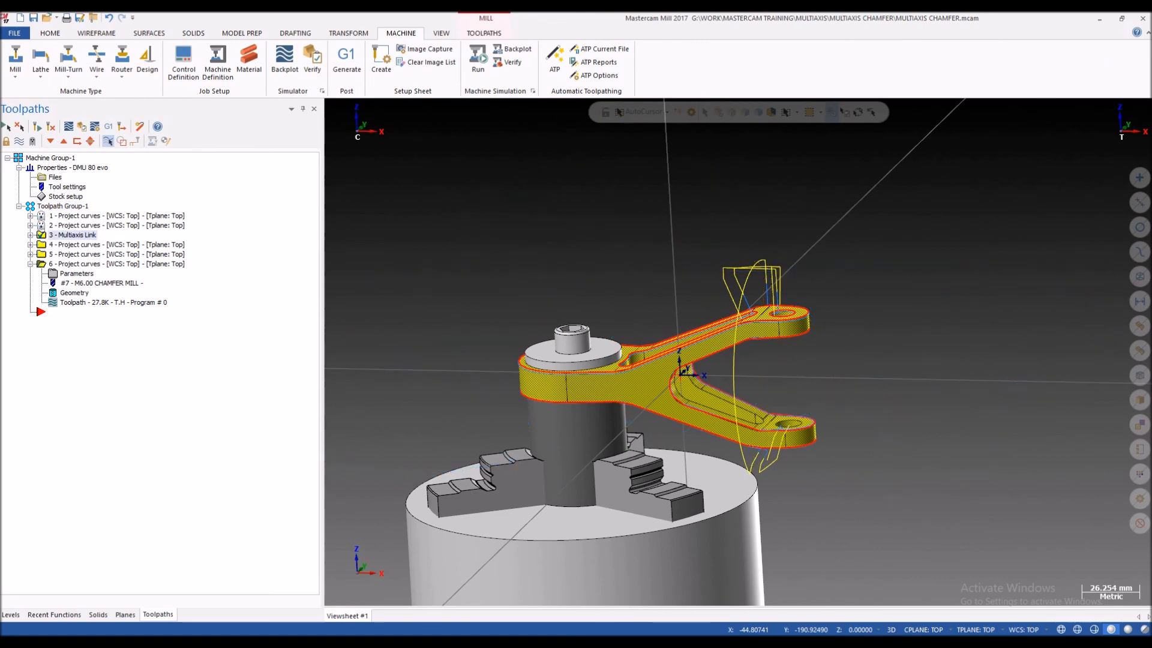
left_click(478, 58)
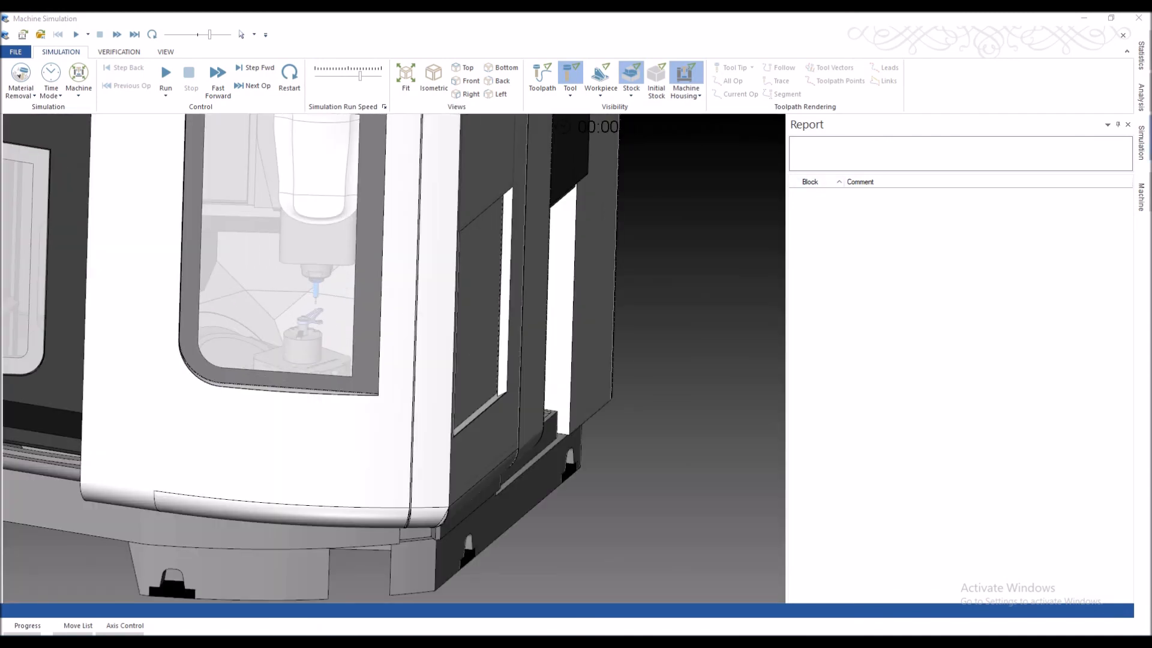
Step: Hide the whole Door group of the simulated machine to expose the table and spindle
mouse_move(1141, 197)
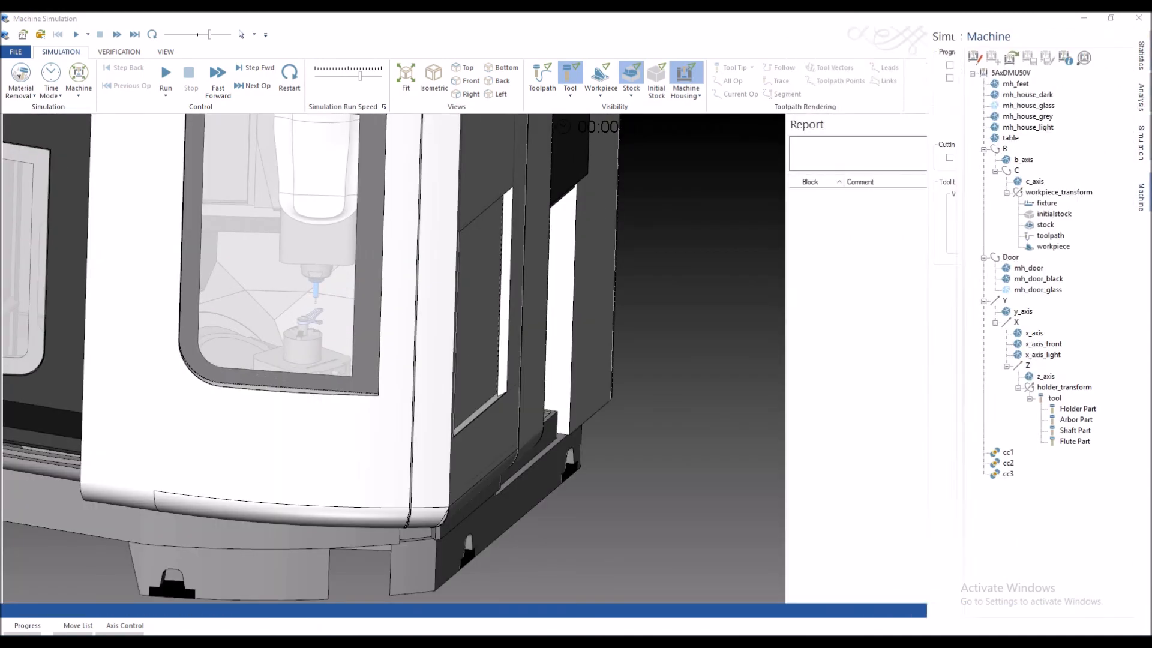
left_click(851, 127)
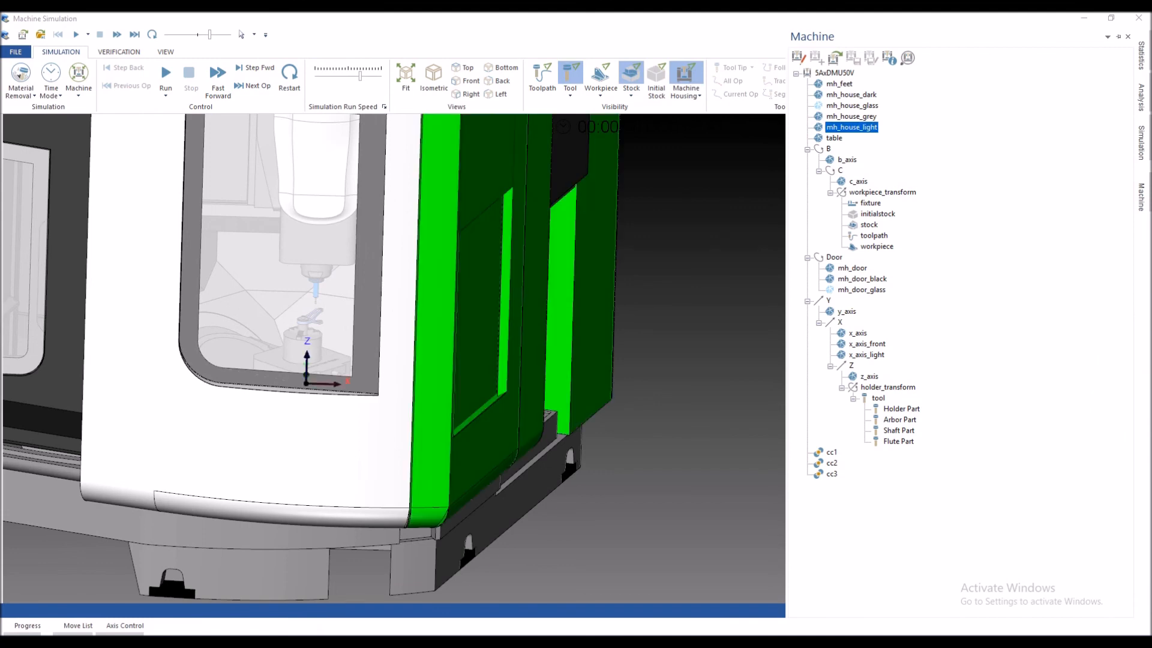
left_click(835, 256)
right_click(834, 257)
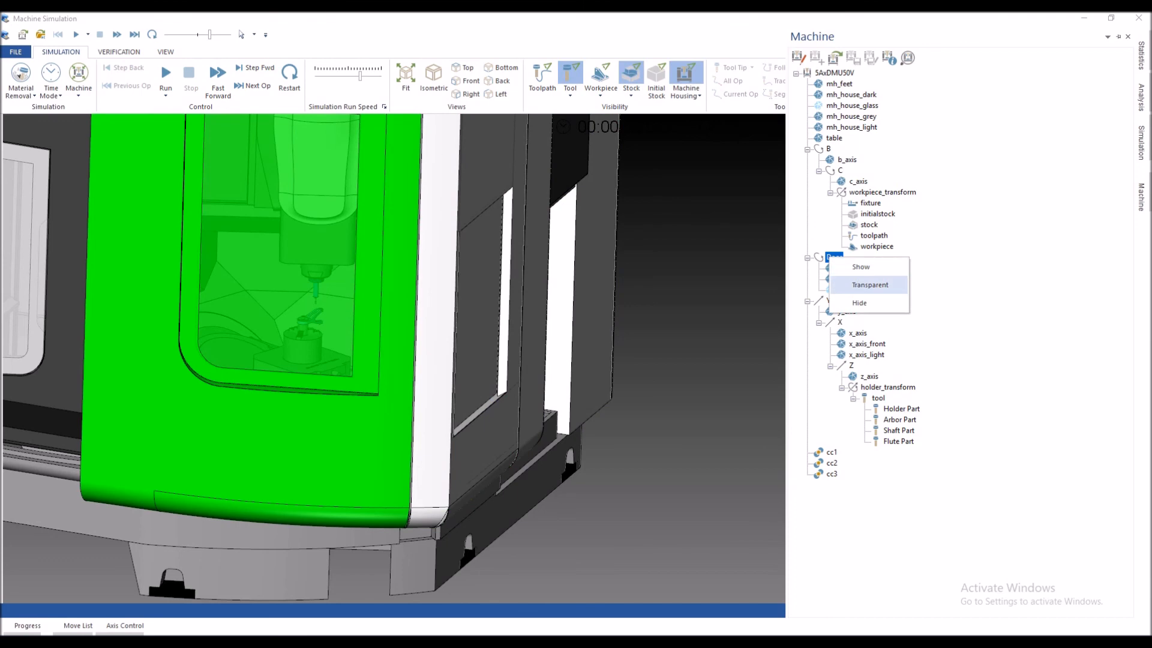
left_click(864, 303)
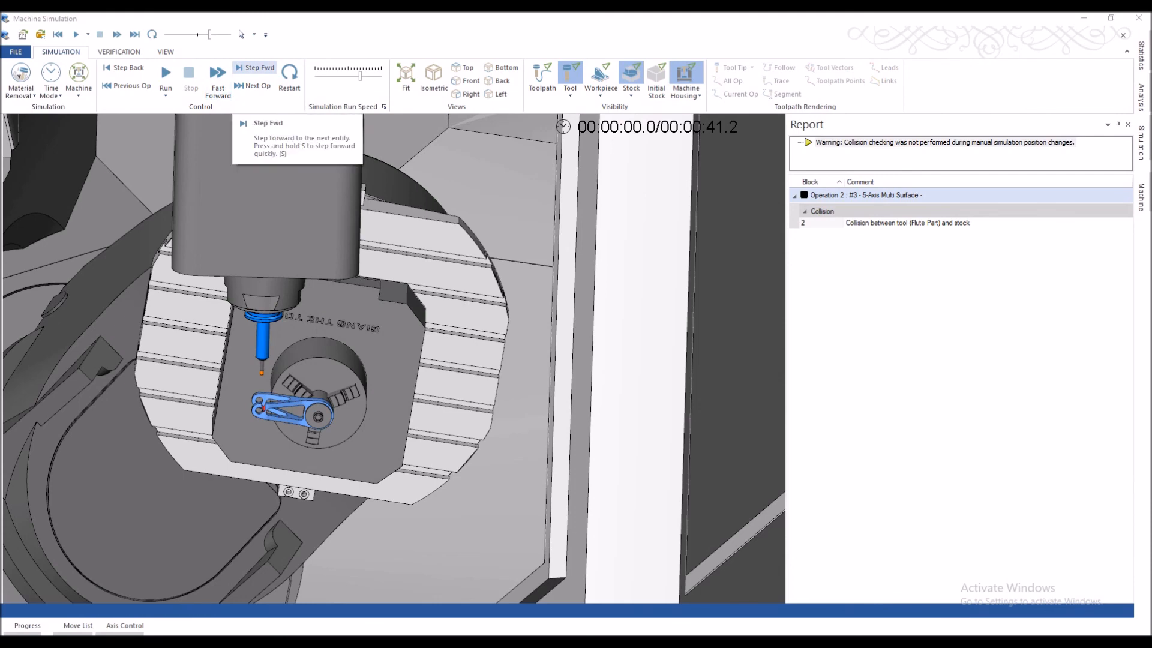
Step: Restart the machine simulation and run the linked toolpath at a reduced speed
left_click(289, 75)
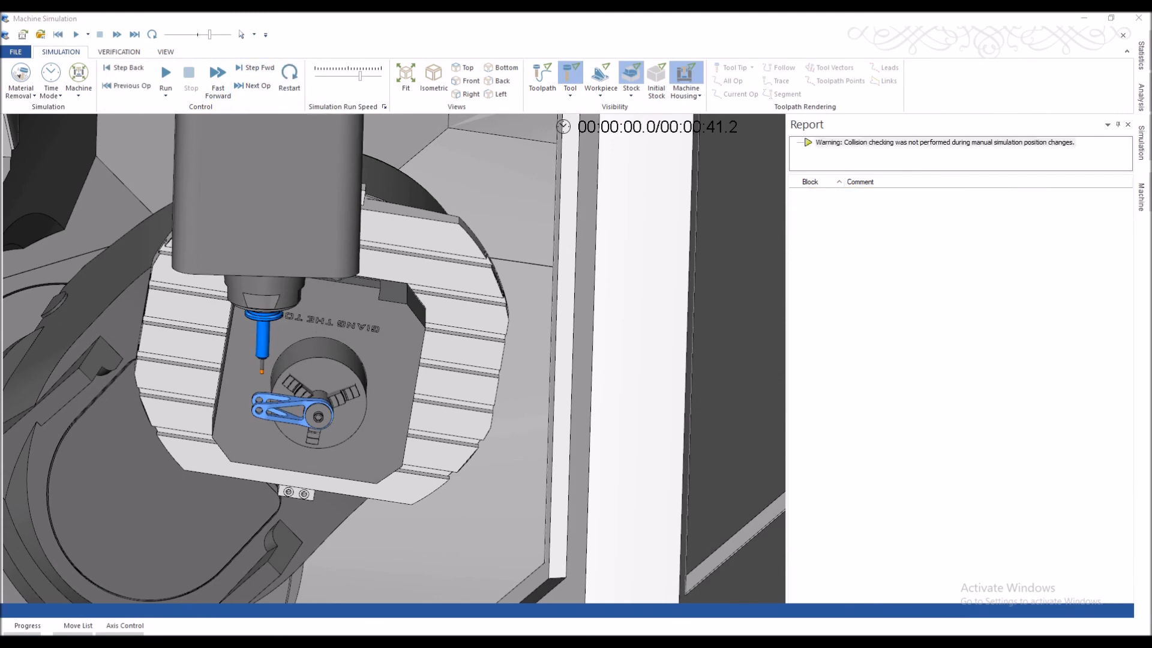
scroll(250, 416, "up", 6)
scroll(284, 350, "down", 4)
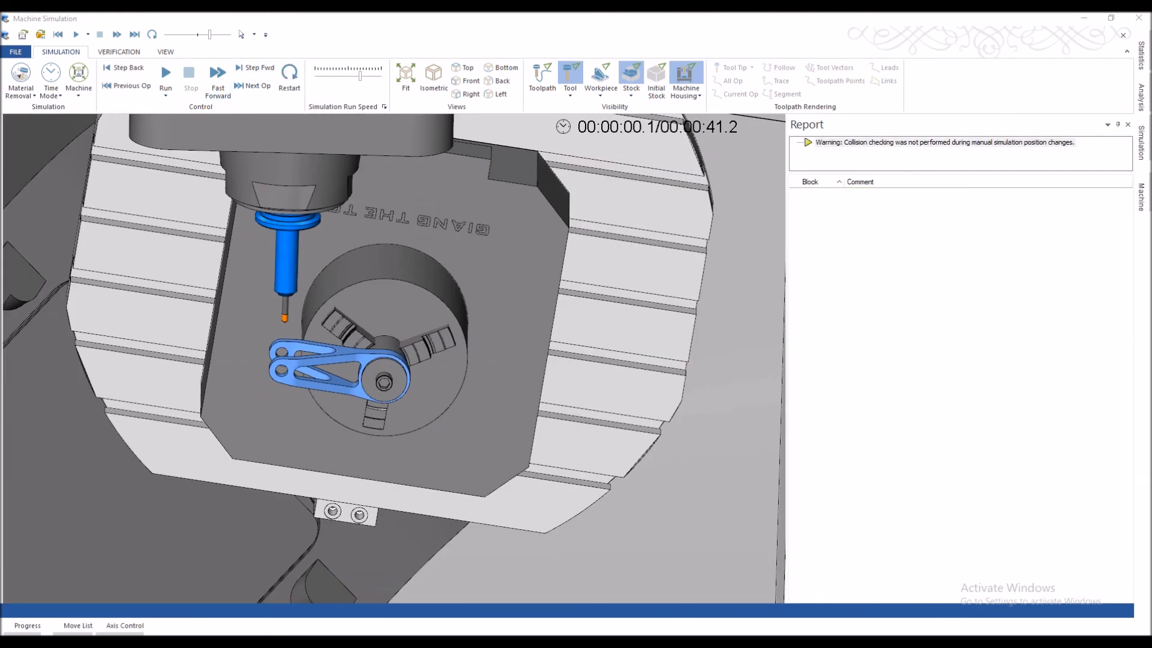
left_click_drag(210, 35, 197, 35)
left_click(165, 73)
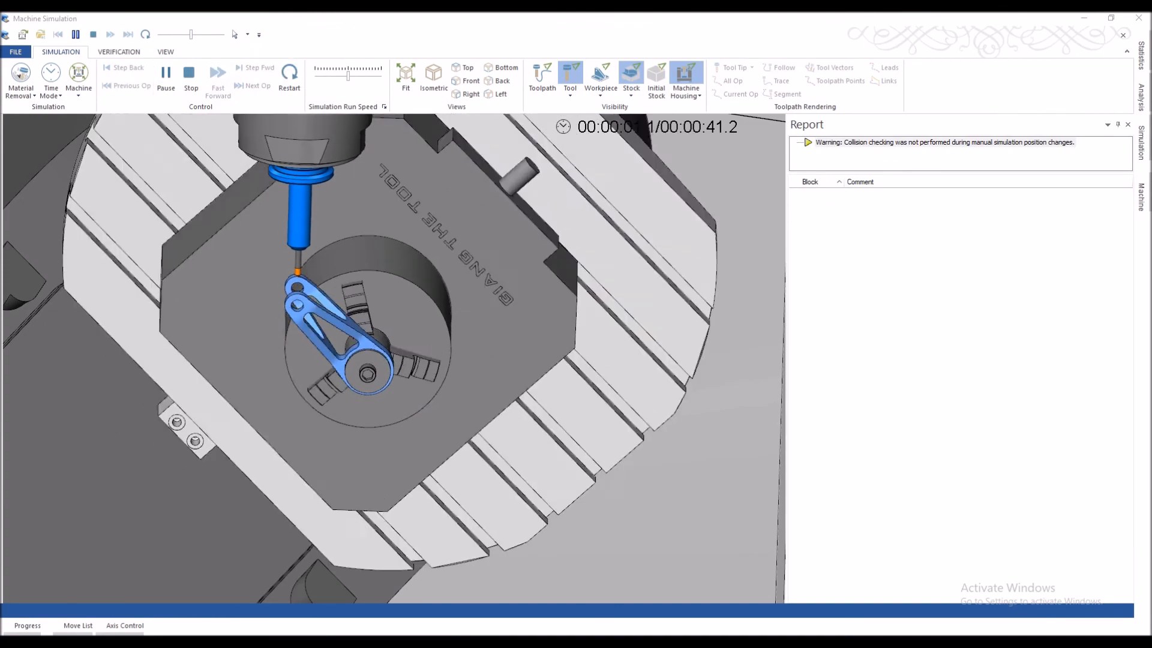
Step: Follow the chamfer mill around both arms of the fork until the simulation reaches its end
scroll(448, 356, "down", 4)
scroll(468, 336, "up", 5)
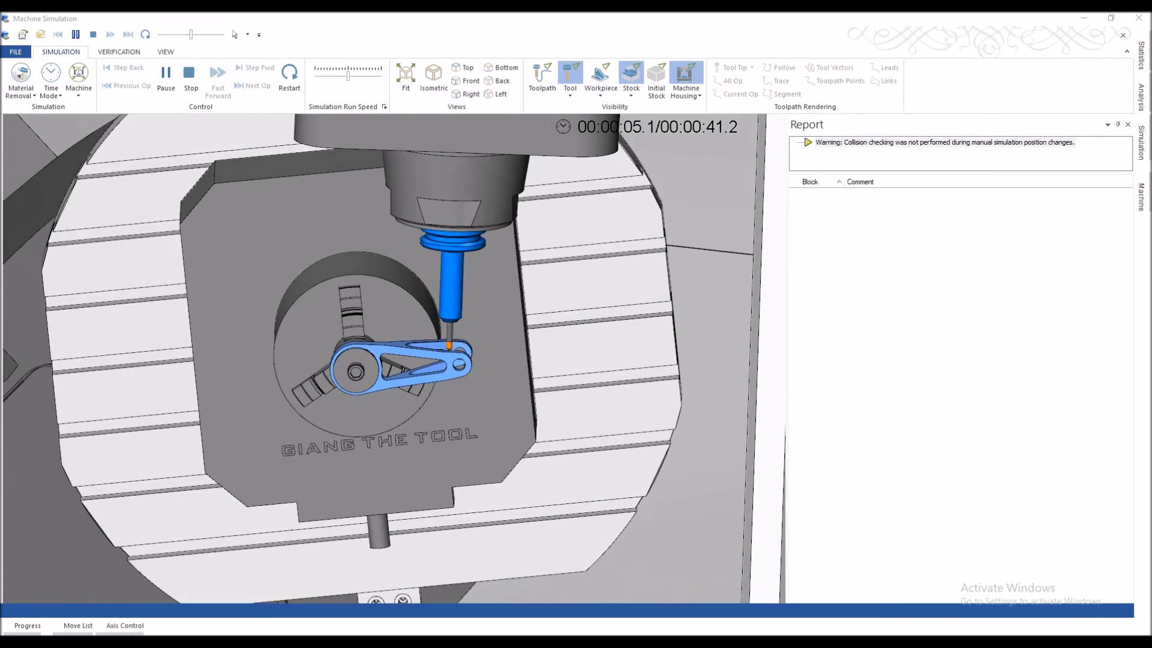
scroll(384, 360, "up", 6)
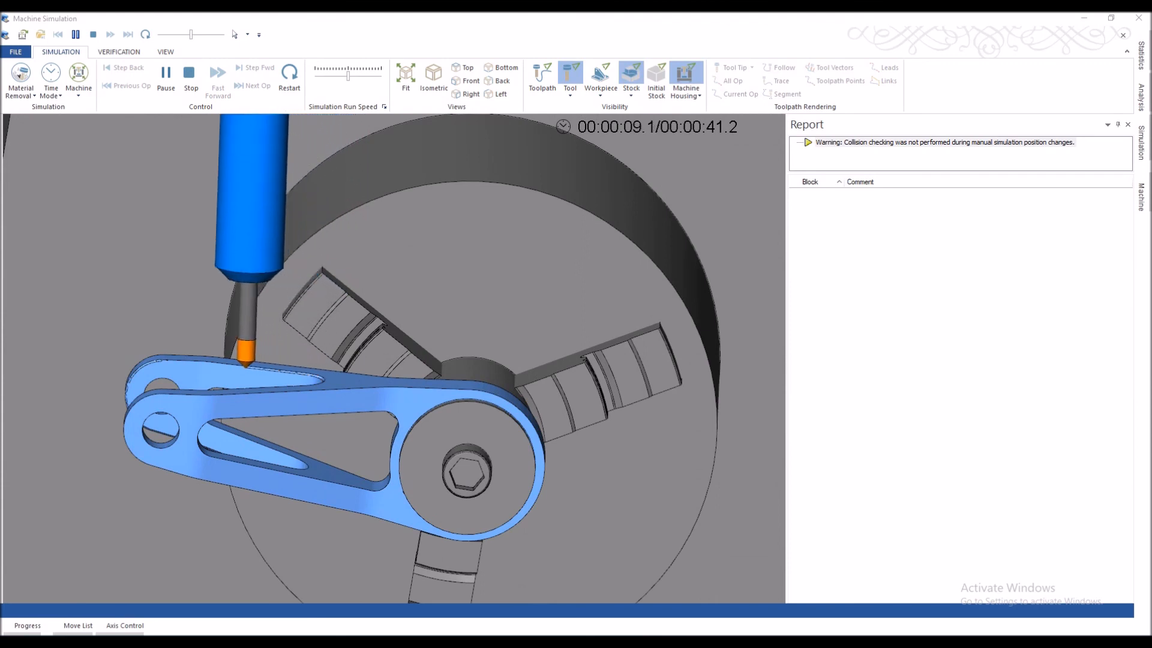
scroll(393, 360, "down", 5)
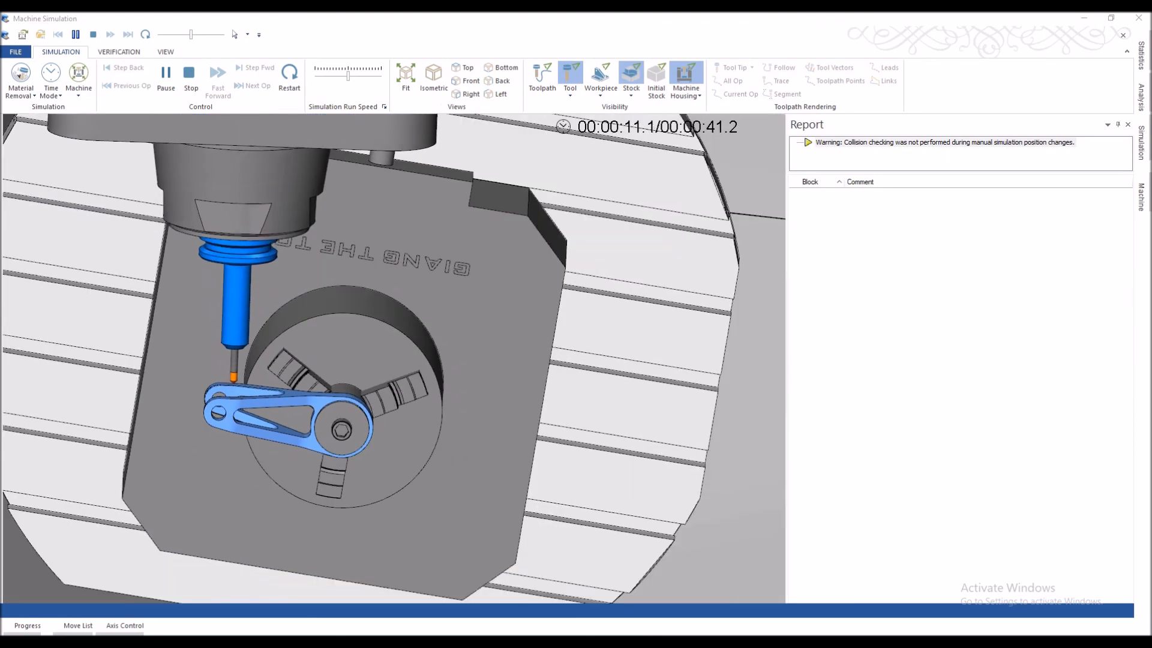
scroll(278, 387, "down", 4)
middle_click_drag(288, 384, 426, 348)
scroll(286, 396, "up", 3)
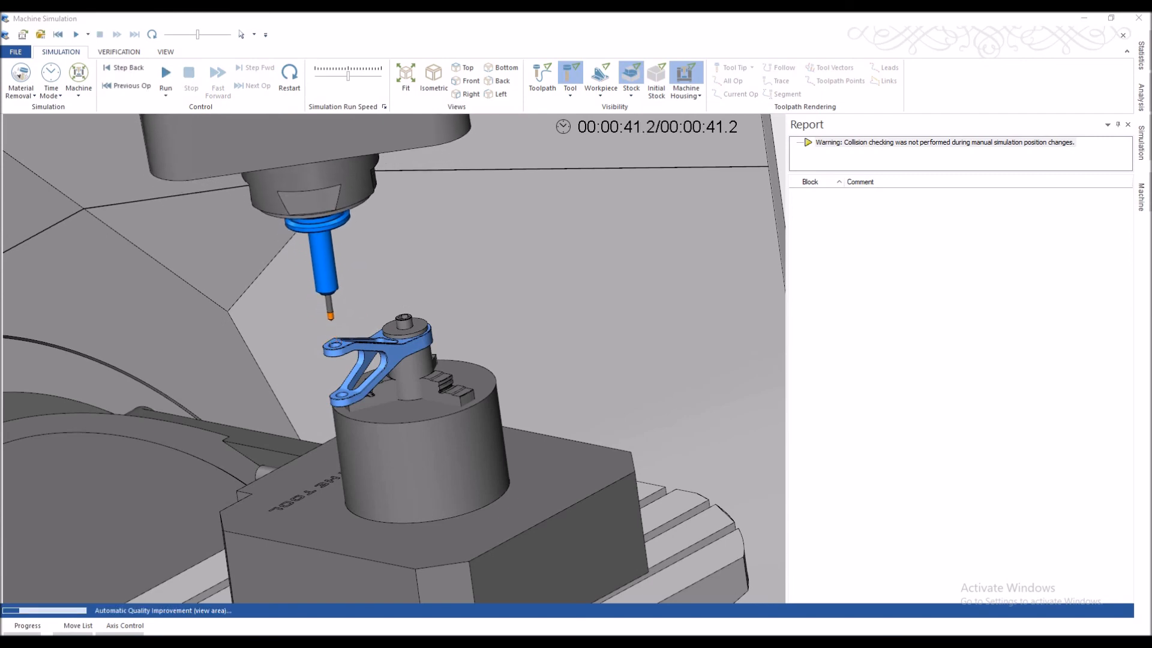
Step: Examine the chamfered edges of the fork's arms, slots and holes up close, and close the machine simulation
middle_click_drag(342, 387, 345, 420)
scroll(345, 363, "up", 7)
middle_click_drag(345, 363, 390, 354)
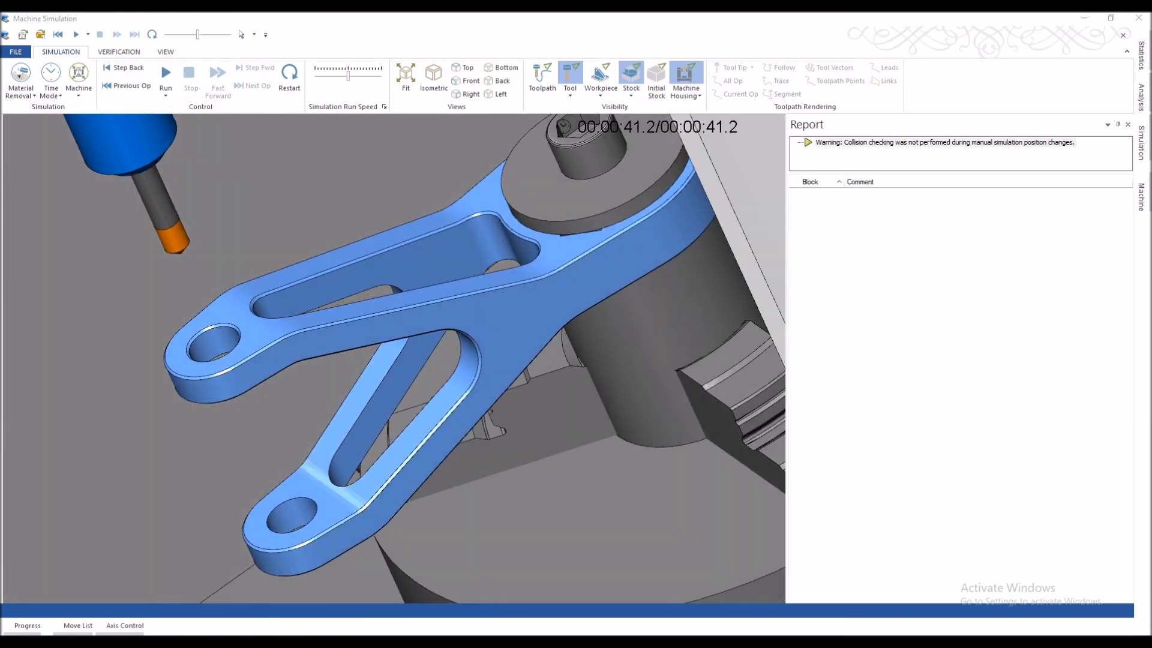
scroll(391, 353, "down", 3)
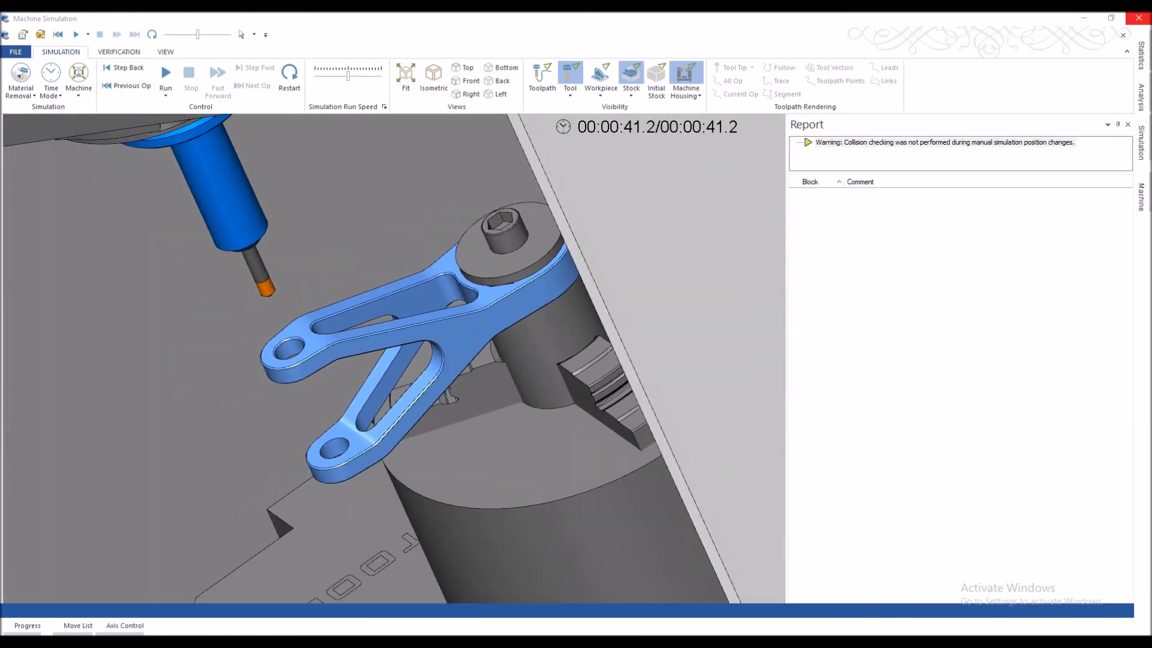
left_click(1138, 18)
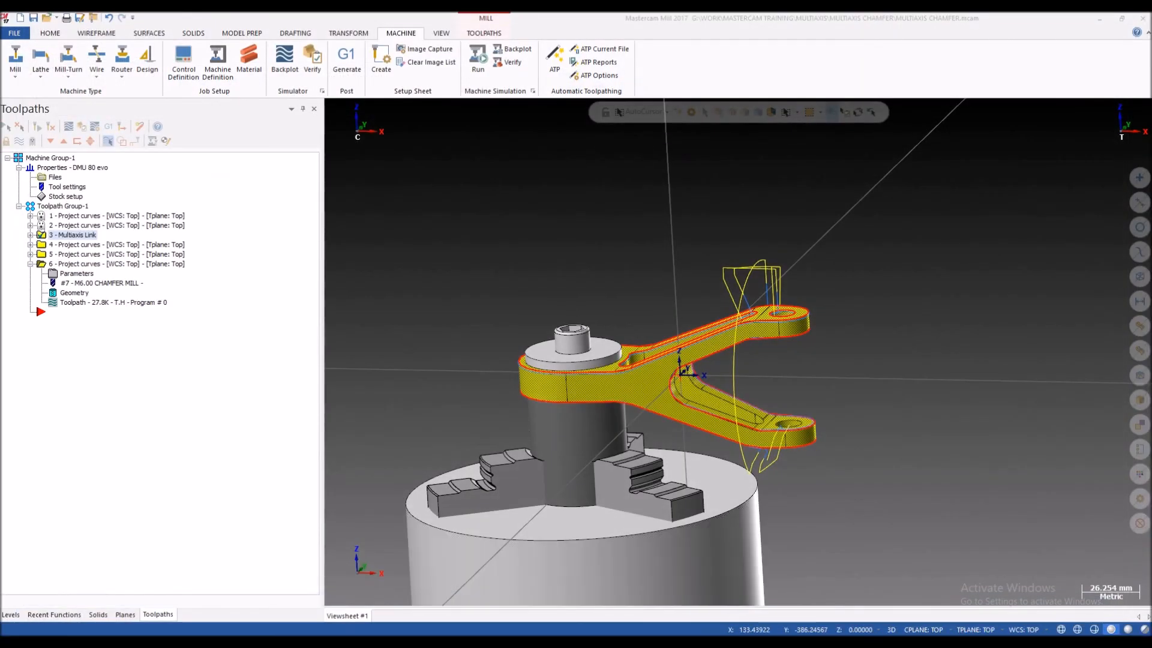